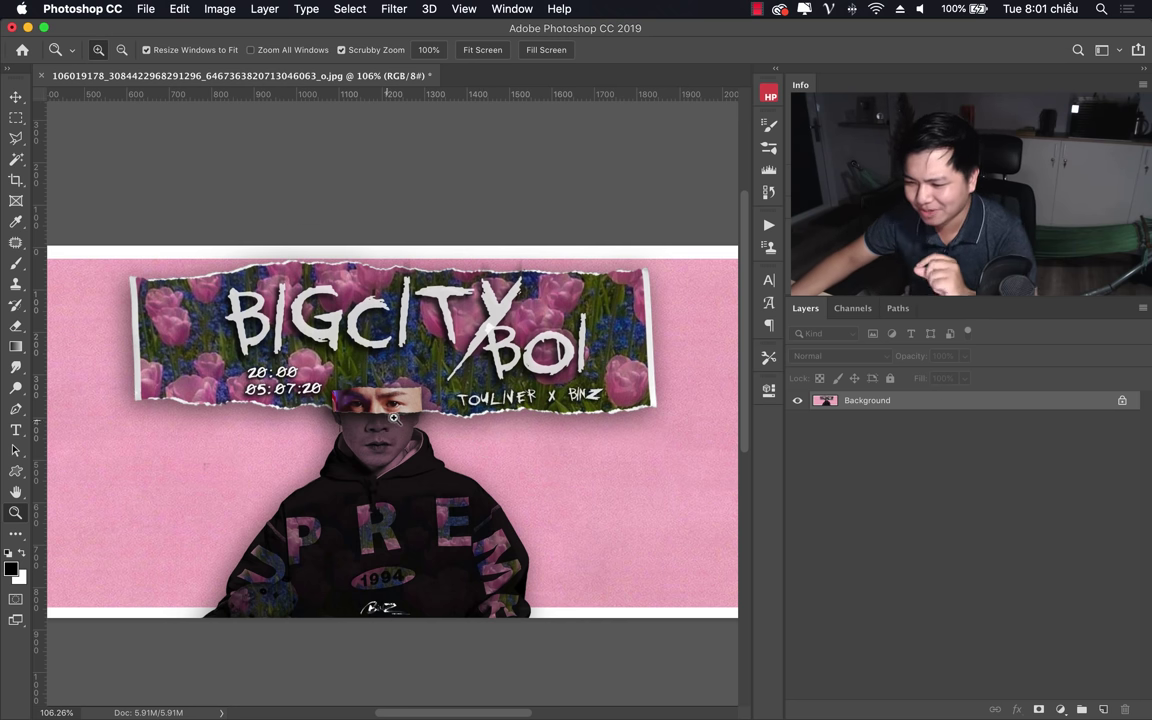
# - Zoom around the reference poster's face strip and banner, then view it at 100%
pyautogui.moveTo(390, 428)
pyautogui.mouseDown()
pyautogui.moveTo(375, 422)
pyautogui.moveTo(602, 494)
pyautogui.mouseUp()
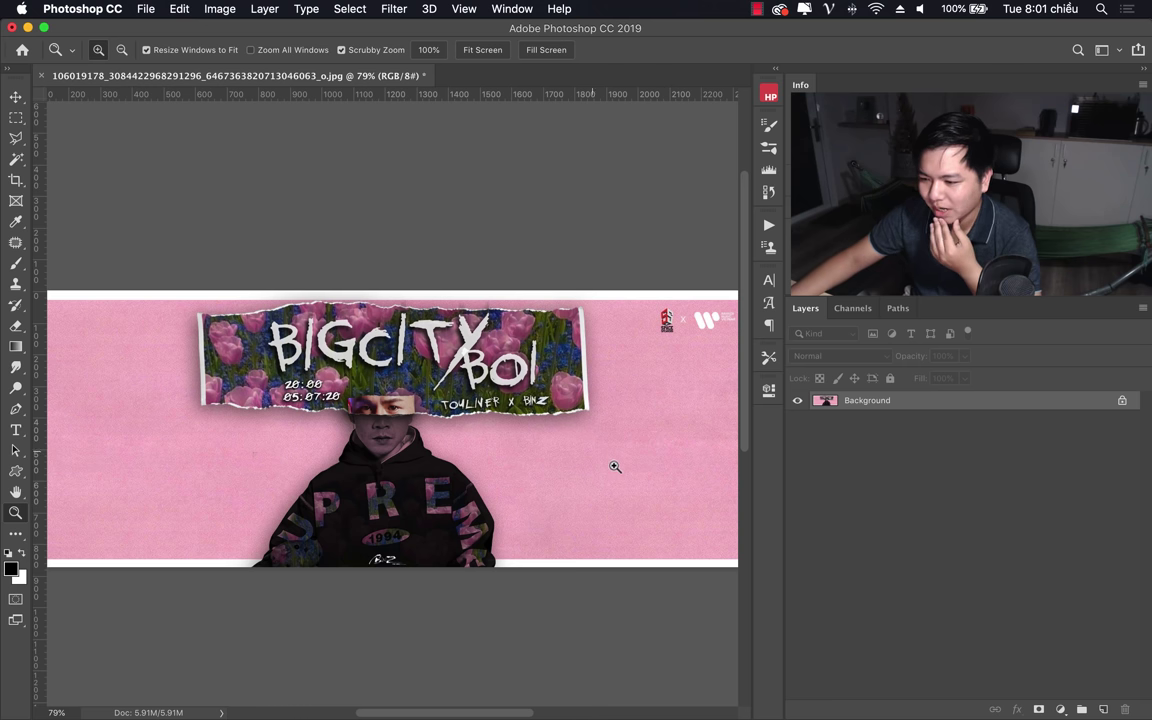
pyautogui.moveTo(560, 458)
pyautogui.mouseDown()
pyautogui.moveTo(648, 458)
pyautogui.moveTo(525, 463)
pyautogui.mouseUp()
pyautogui.moveTo(368, 401); pyautogui.dragTo(362, 461)
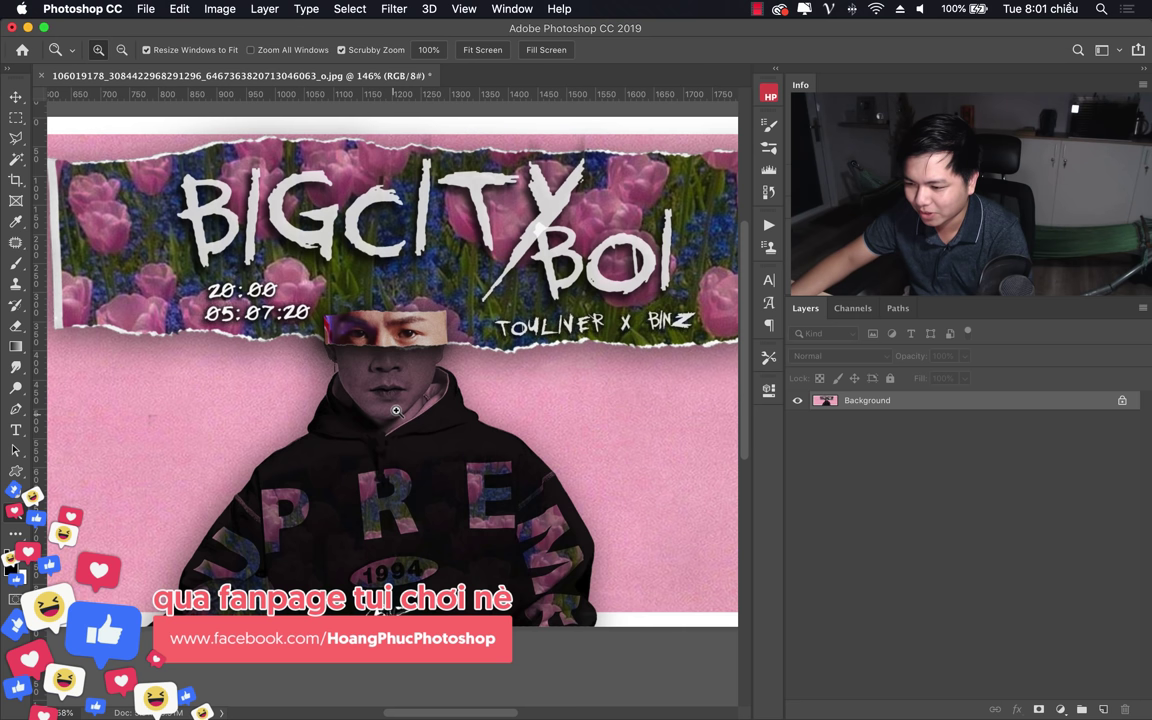
pyautogui.moveTo(427, 335)
pyautogui.mouseDown()
pyautogui.moveTo(535, 327)
pyautogui.moveTo(361, 319)
pyautogui.mouseUp()
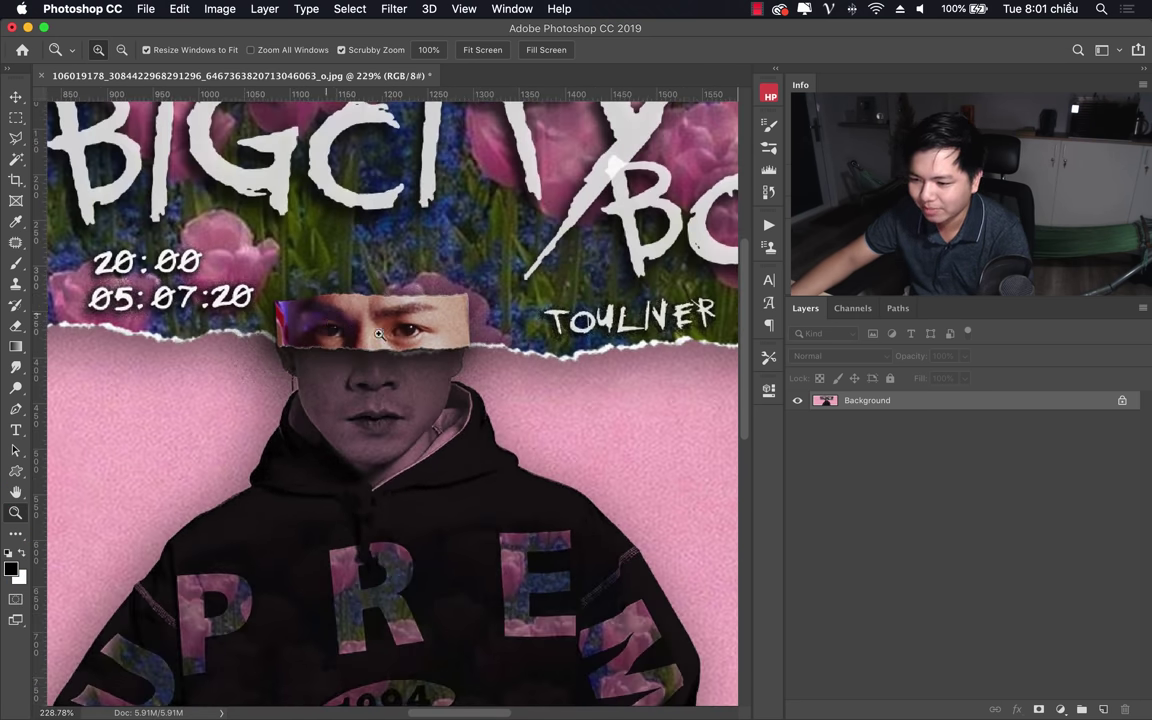
pyautogui.moveTo(408, 385); pyautogui.dragTo(367, 396)
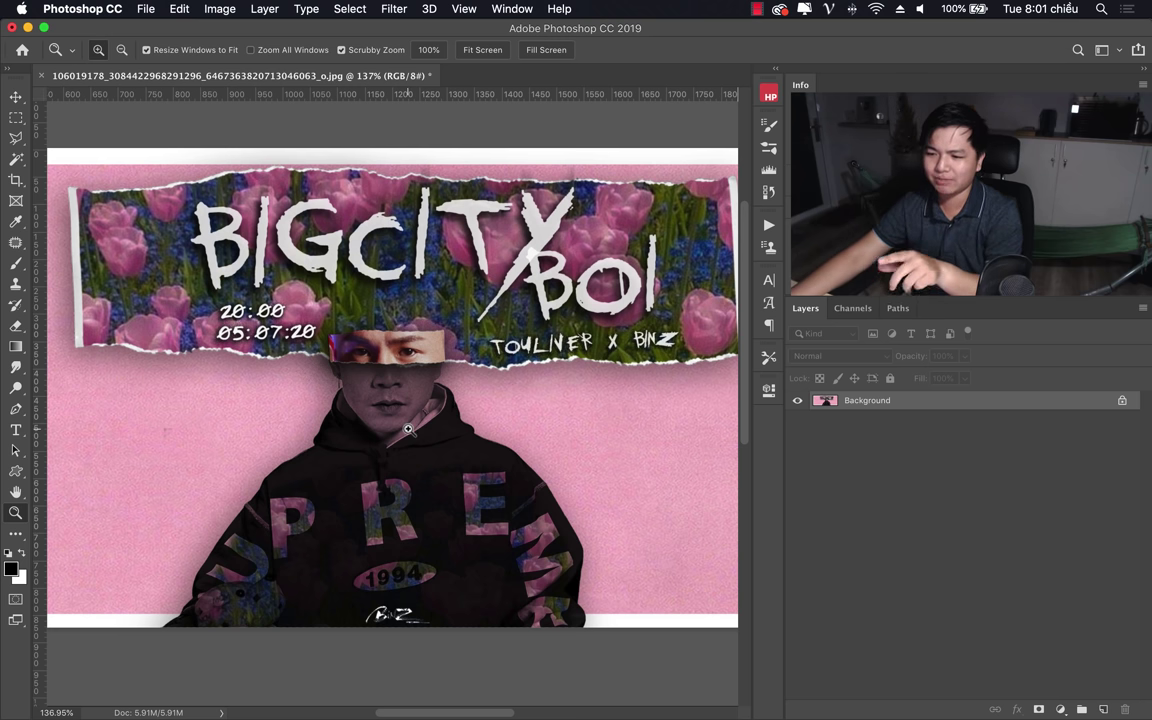
pyautogui.moveTo(396, 427); pyautogui.dragTo(370, 410)
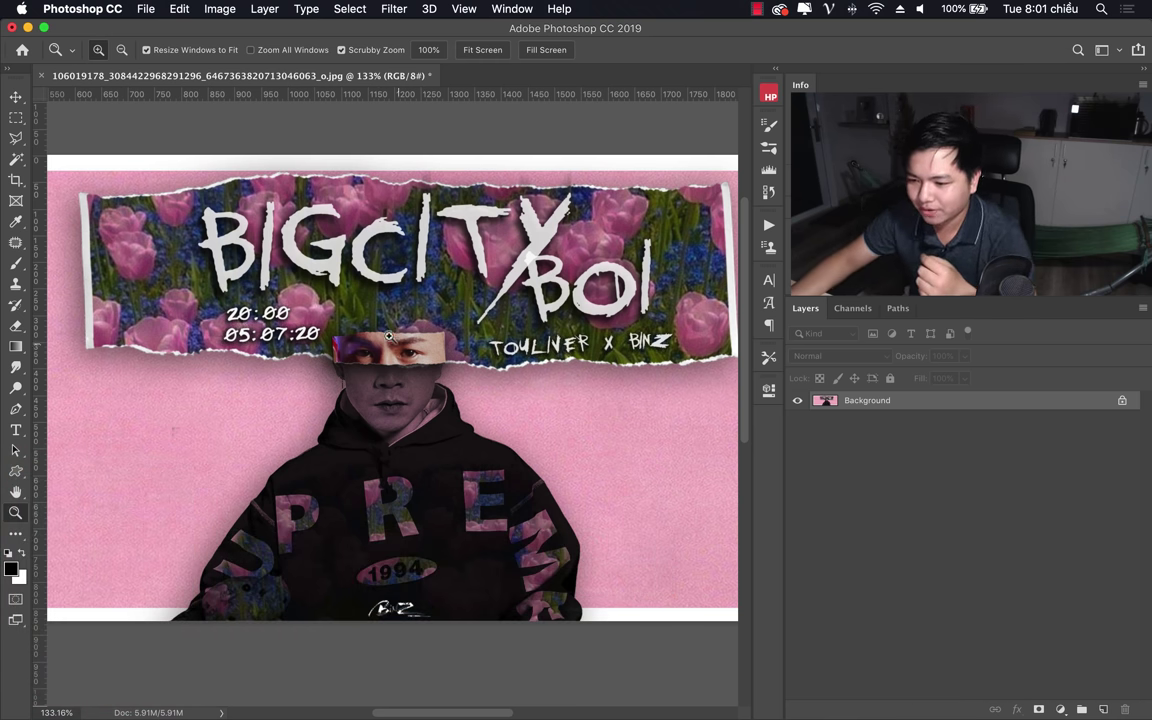
pyautogui.moveTo(410, 349); pyautogui.dragTo(416, 377)
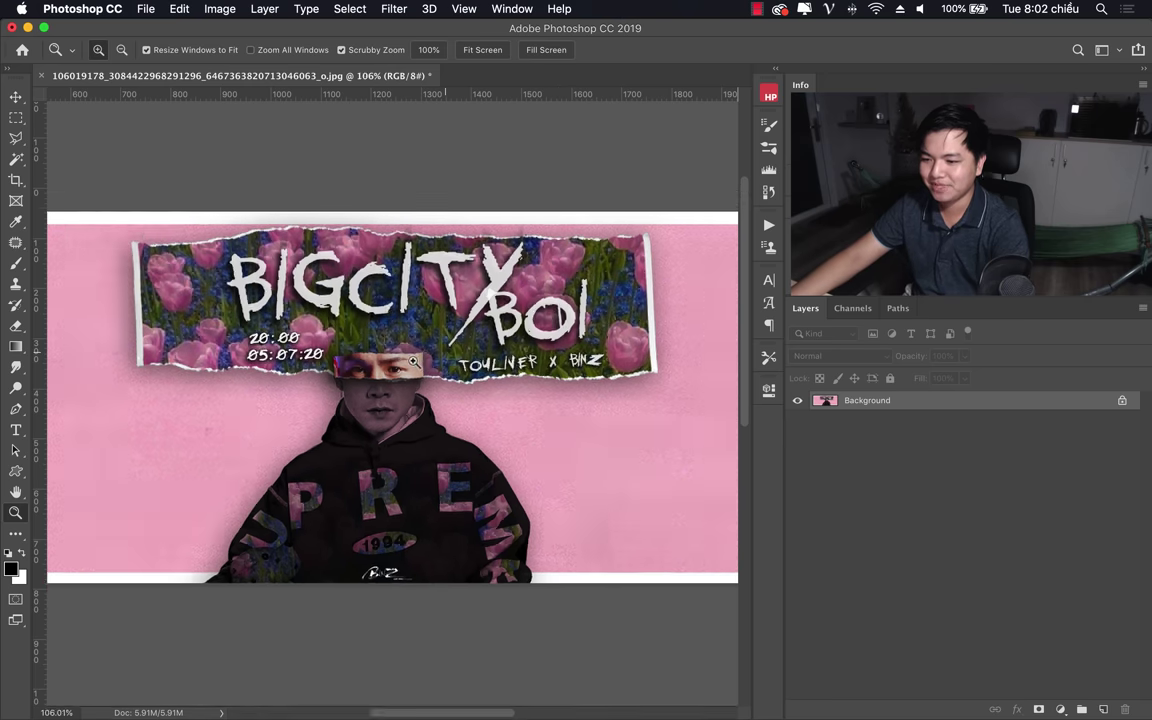
pyautogui.moveTo(416, 377); pyautogui.dragTo(389, 386)
pyautogui.click(389, 386)
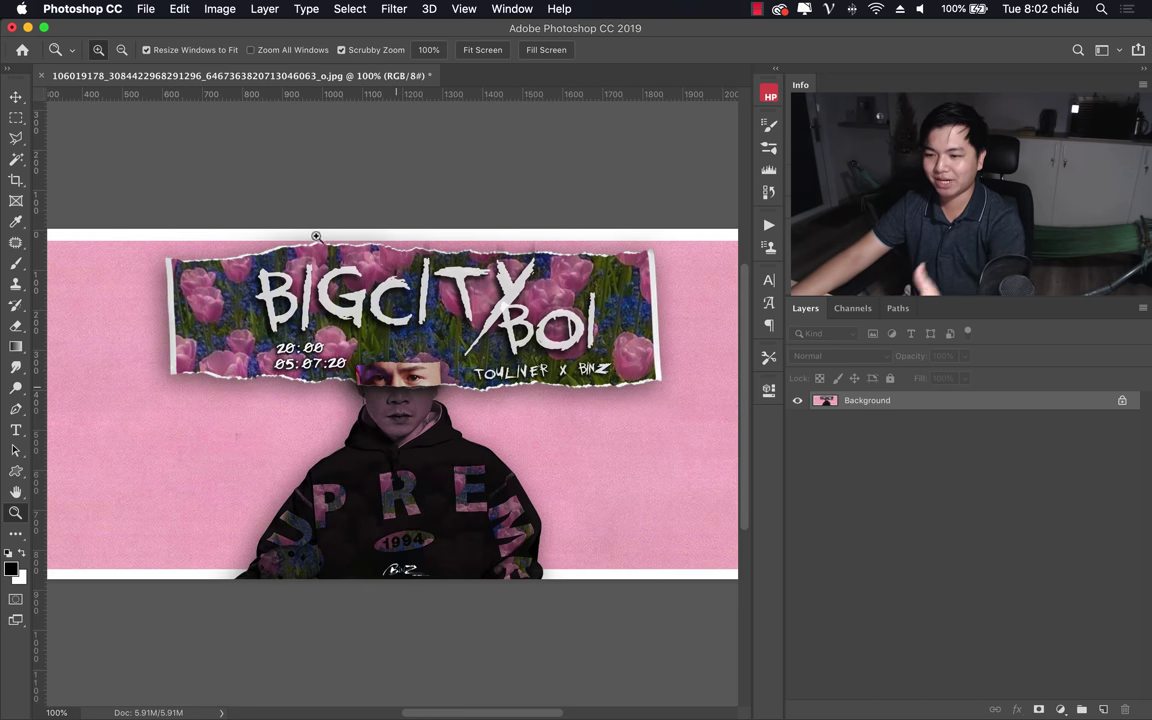
# - Create a new blank 1920×1080, 72 ppi document from File > New
pyautogui.click(145, 8)
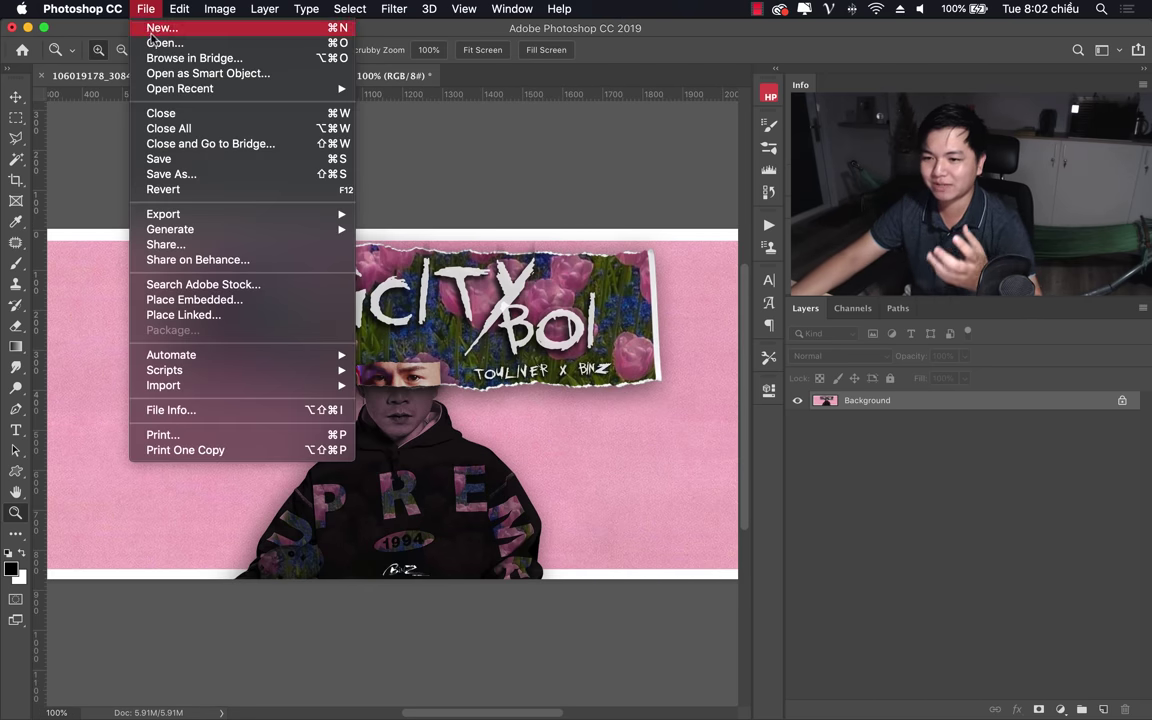
pyautogui.click(398, 325)
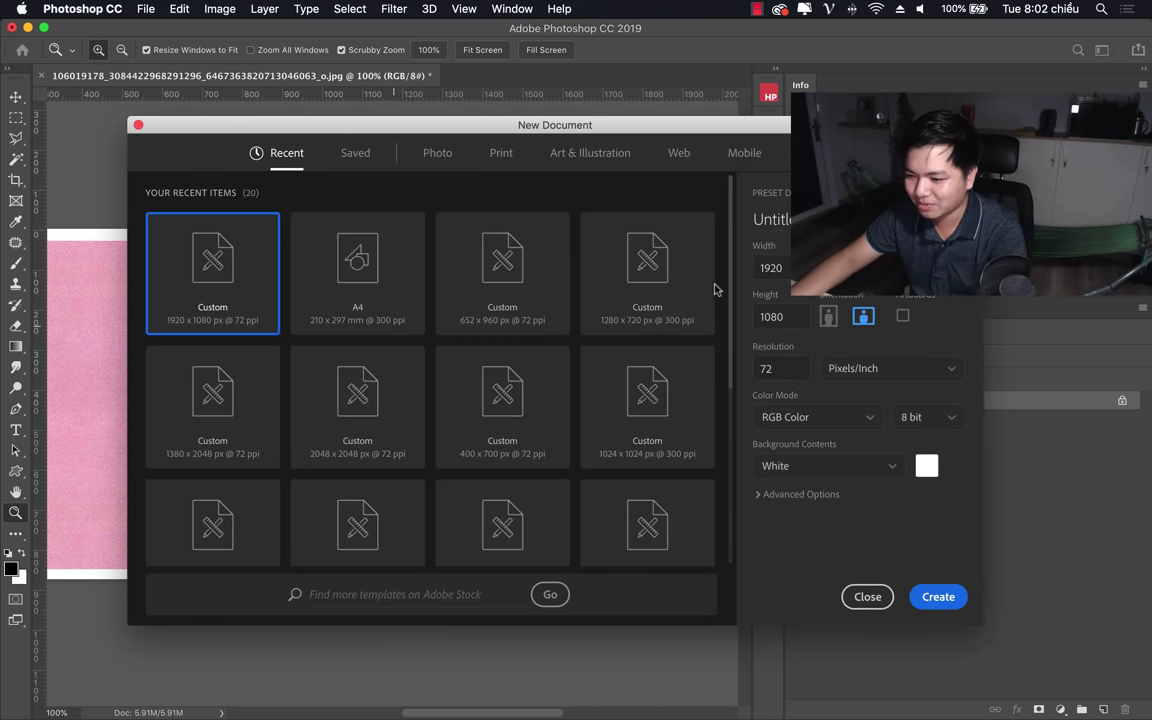
pyautogui.click(651, 301)
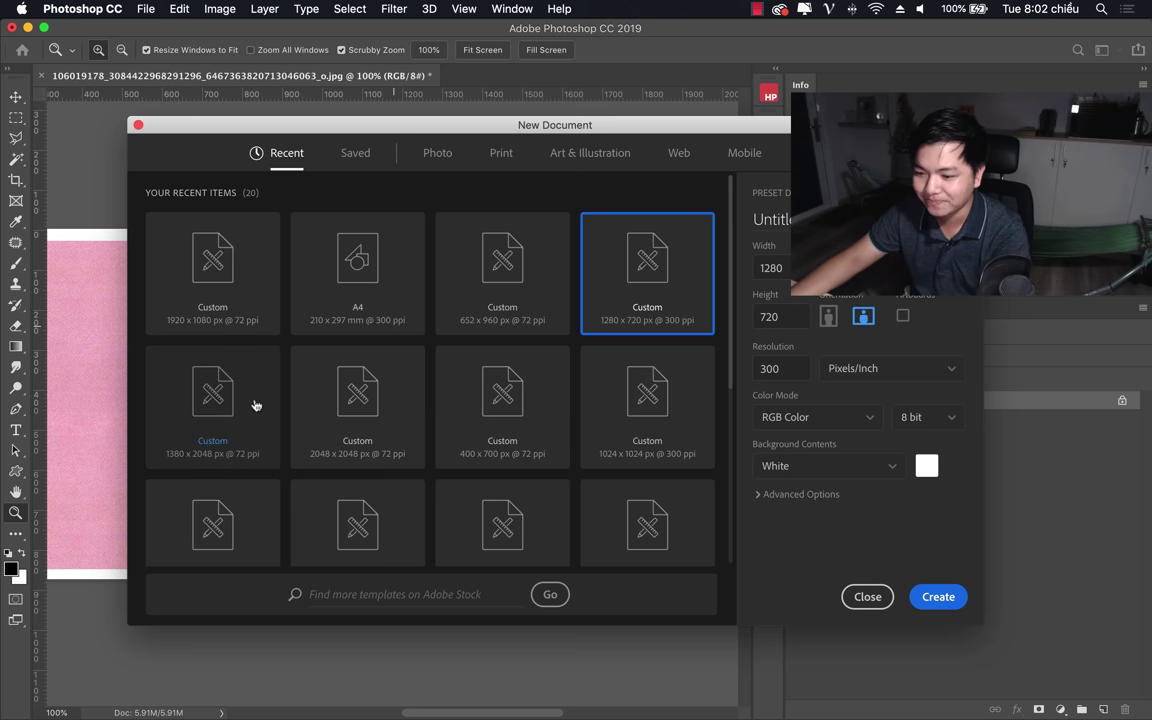
pyautogui.scroll(-2, 250, 380)
pyautogui.click(213, 225)
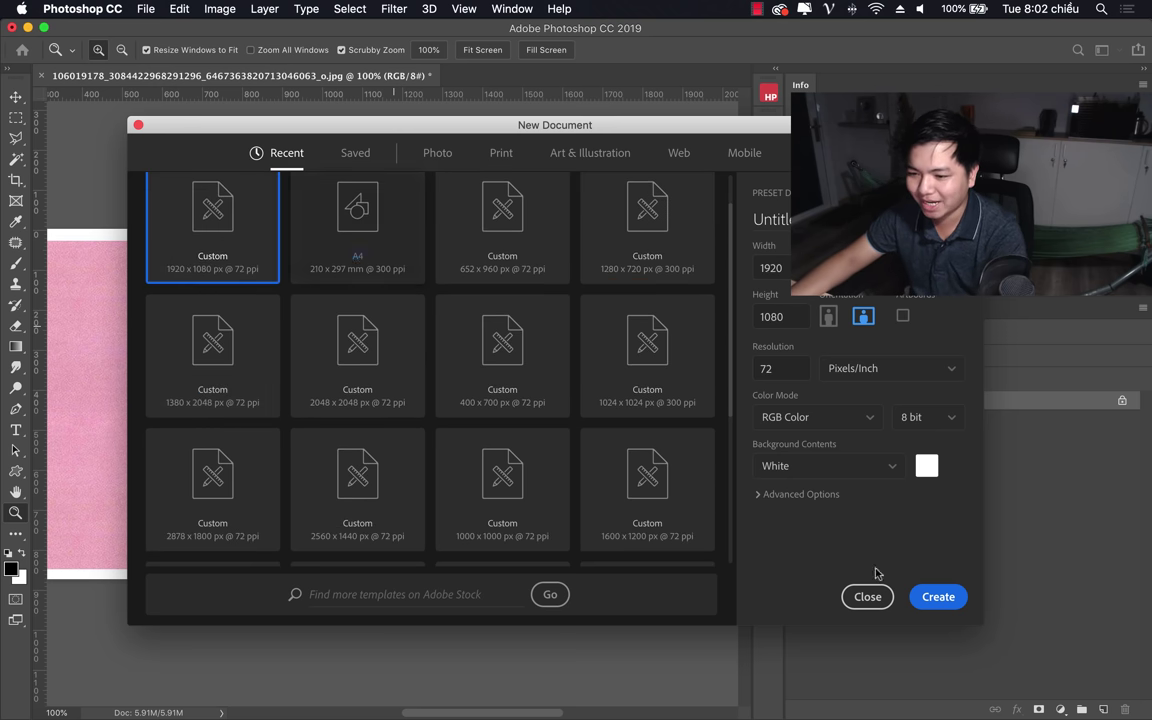
pyautogui.click(945, 603)
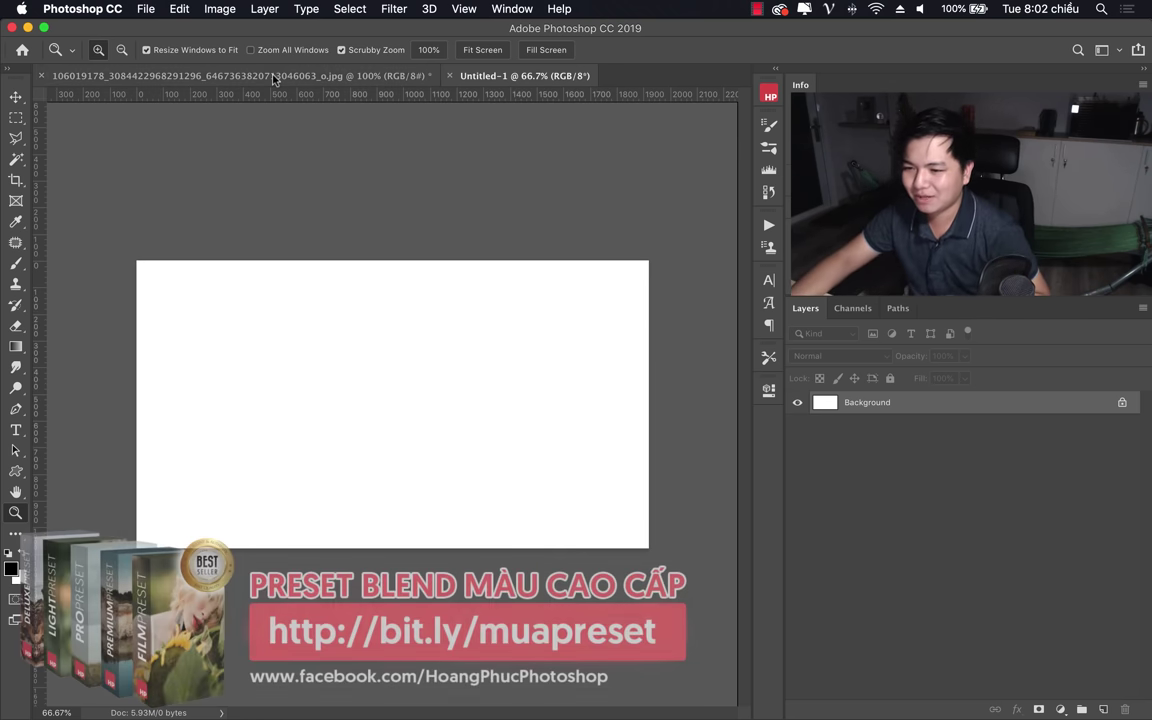
# - Compare the blank Untitled-1 canvas with the poster, ending on the reference poster
pyautogui.click(390, 75)
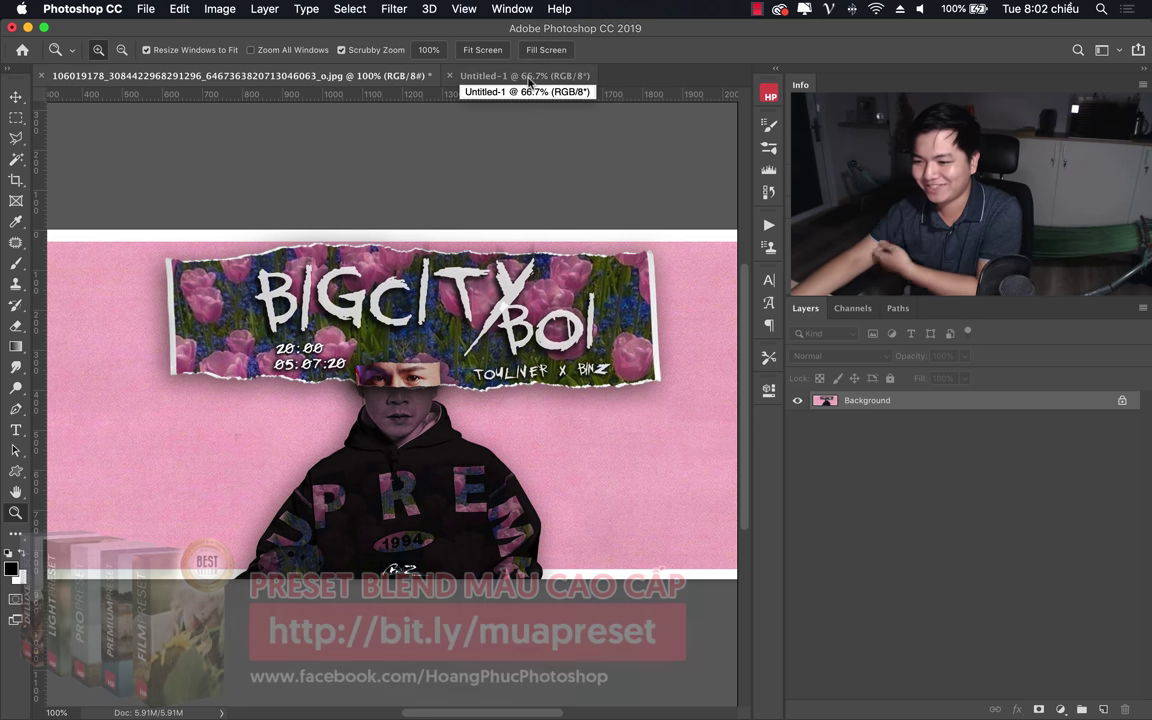
pyautogui.click(528, 77)
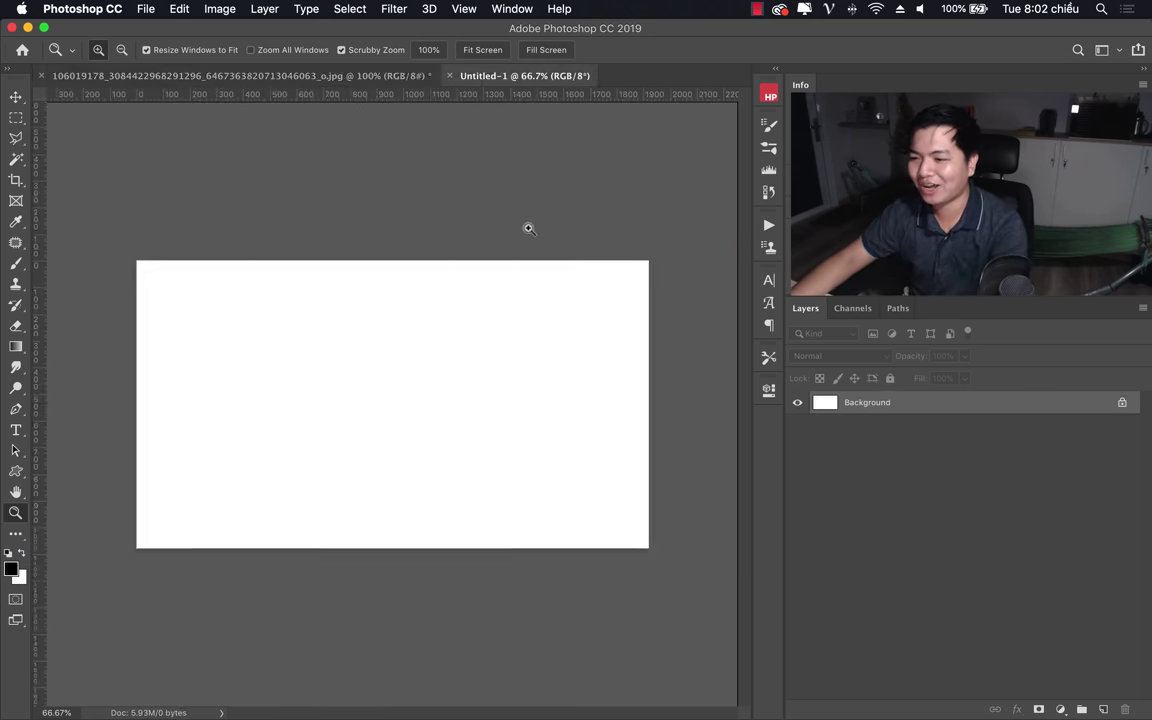
pyautogui.scroll(2, 383, 349)
pyautogui.moveTo(383, 349); pyautogui.dragTo(375, 350)
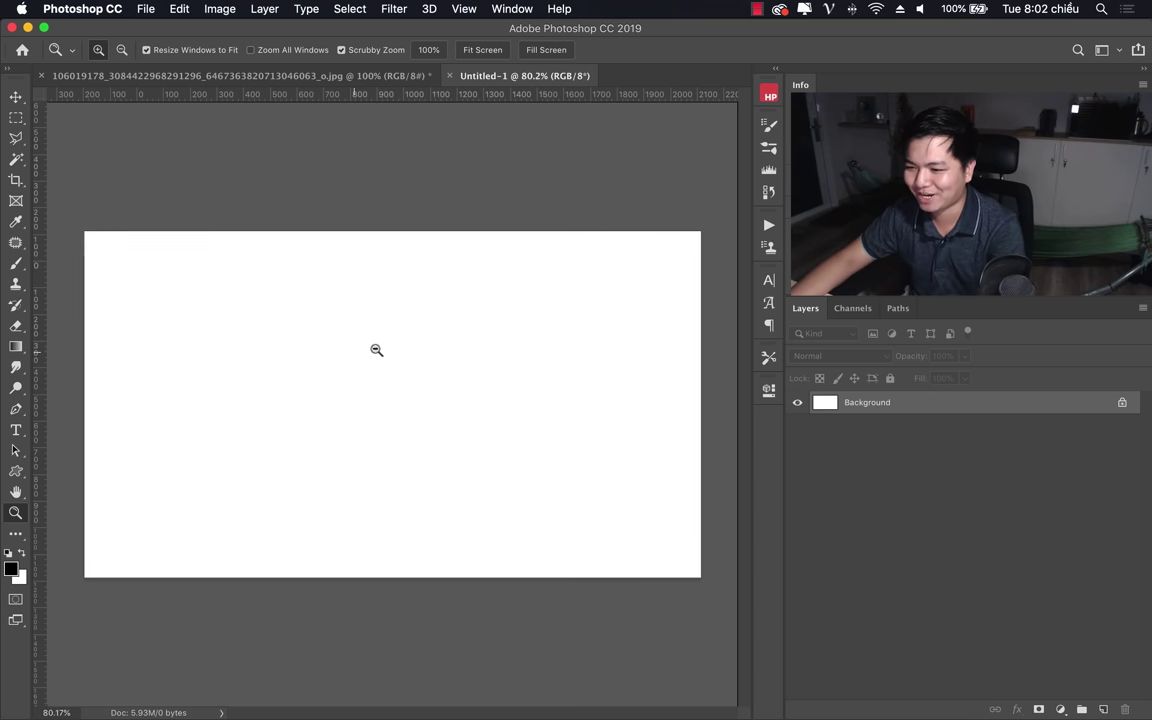
pyautogui.click(315, 79)
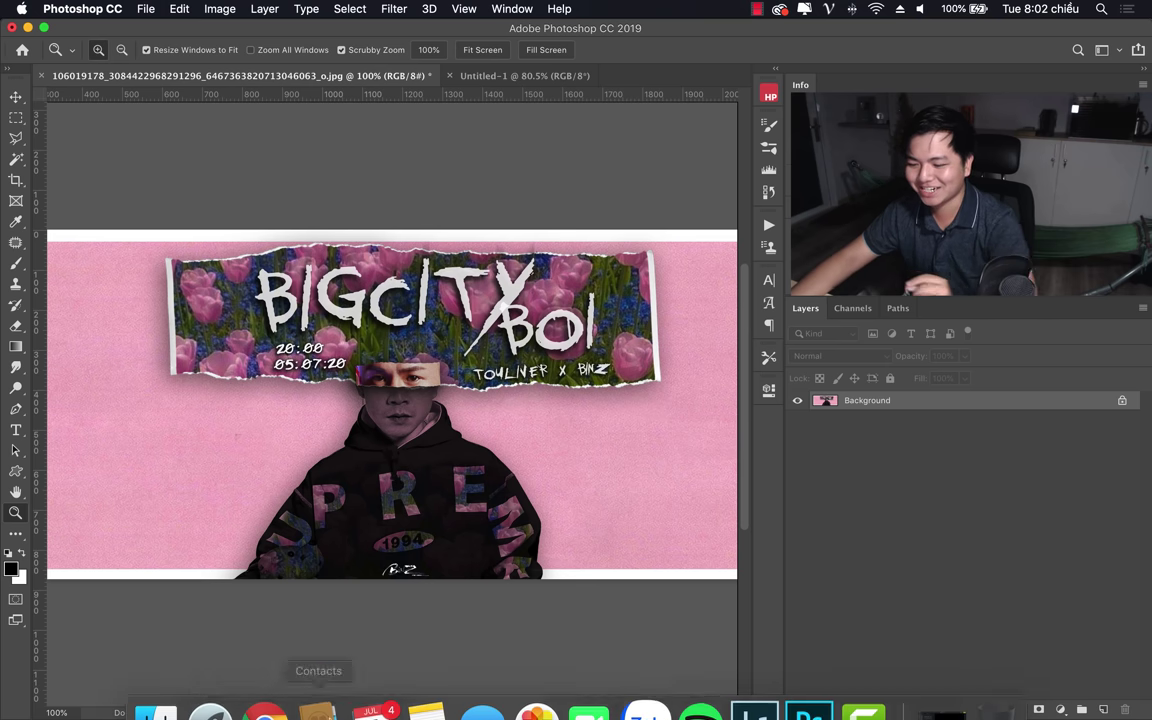
# - Quick Look IMG_8982.jpg in Finder, then open it with Photoshop CC 2019
pyautogui.click(155, 700)
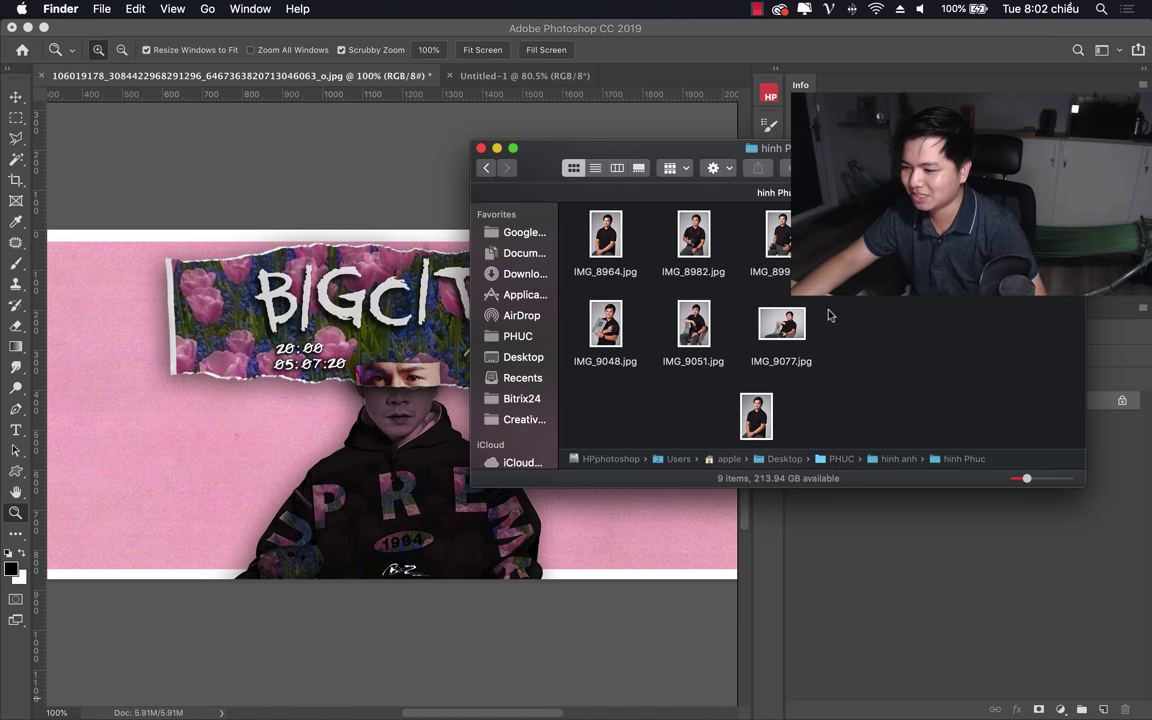
pyautogui.press('Right')
pyautogui.press('Right')
pyautogui.press('space')
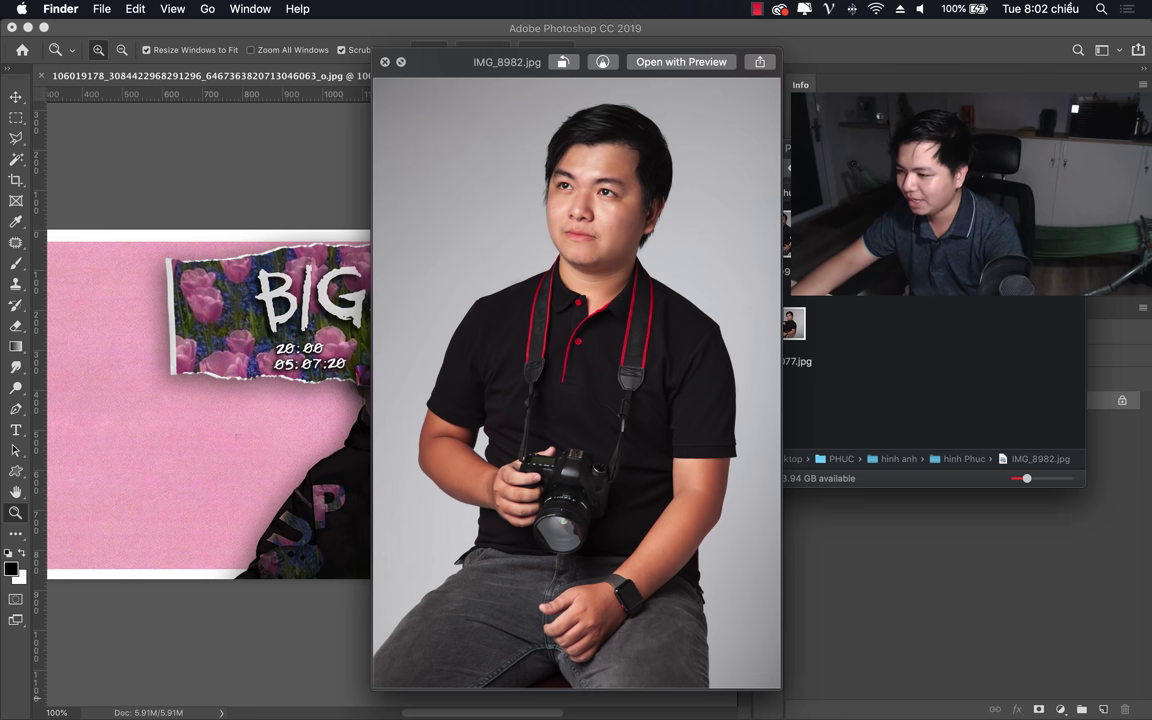
pyautogui.press('space')
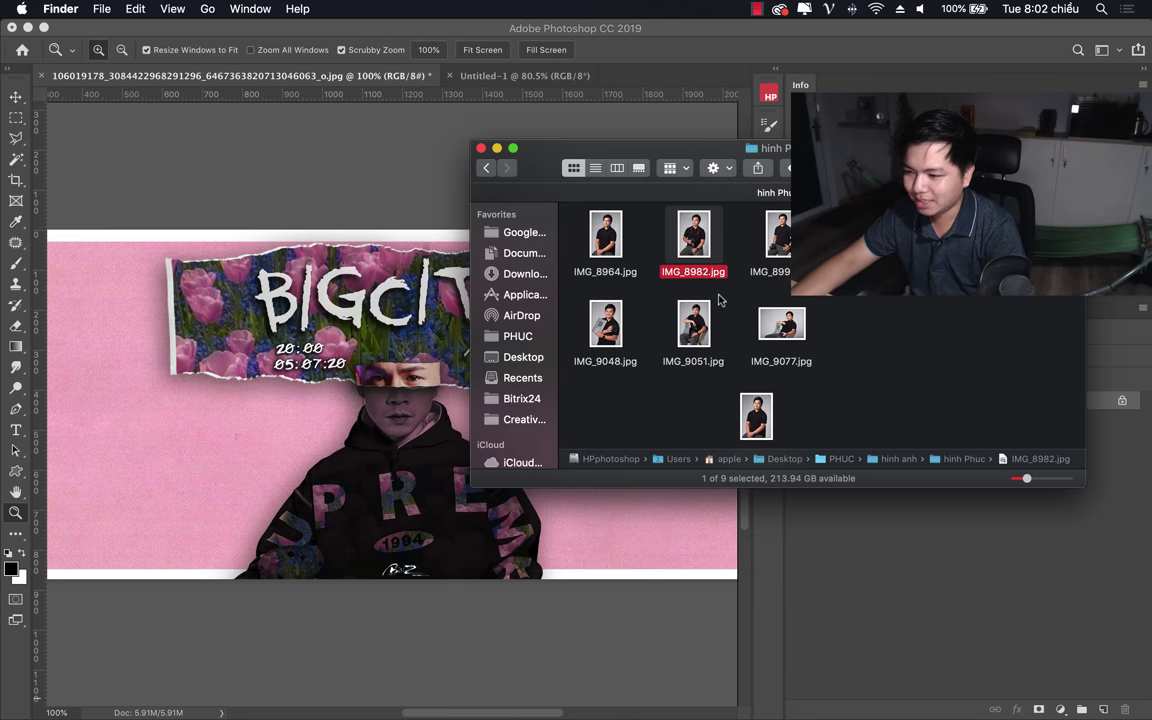
pyautogui.press('space')
pyautogui.press('space')
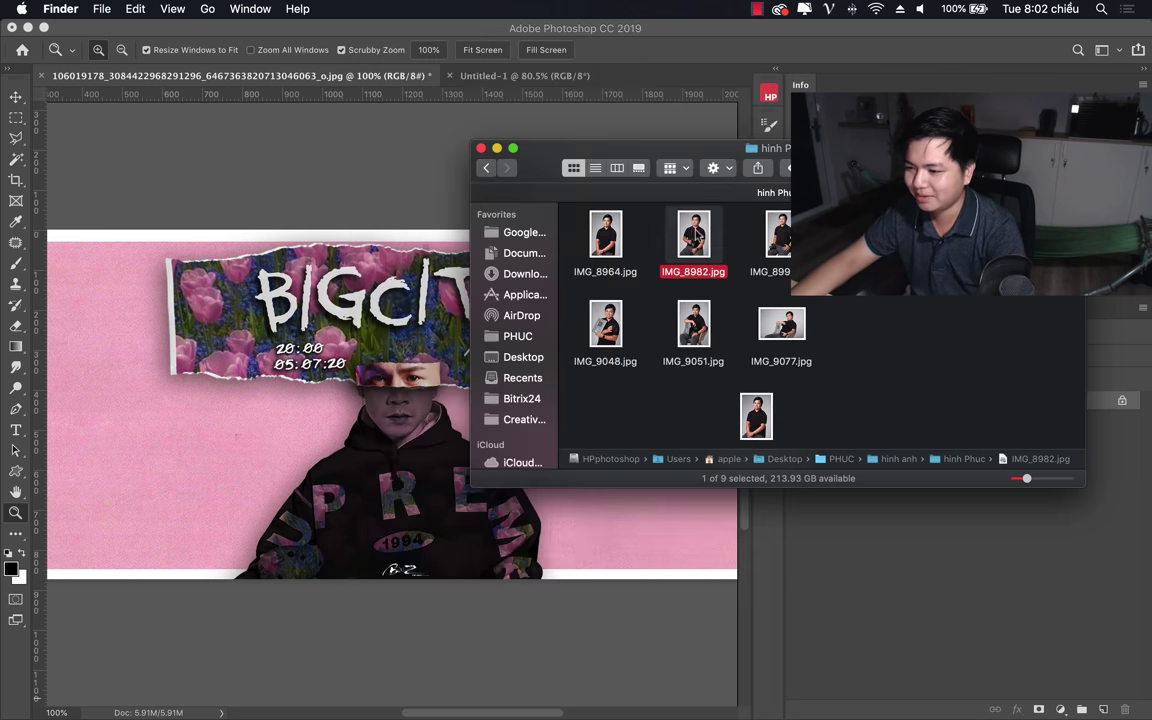
pyautogui.rightClick(699, 238)
pyautogui.moveTo(741, 257)
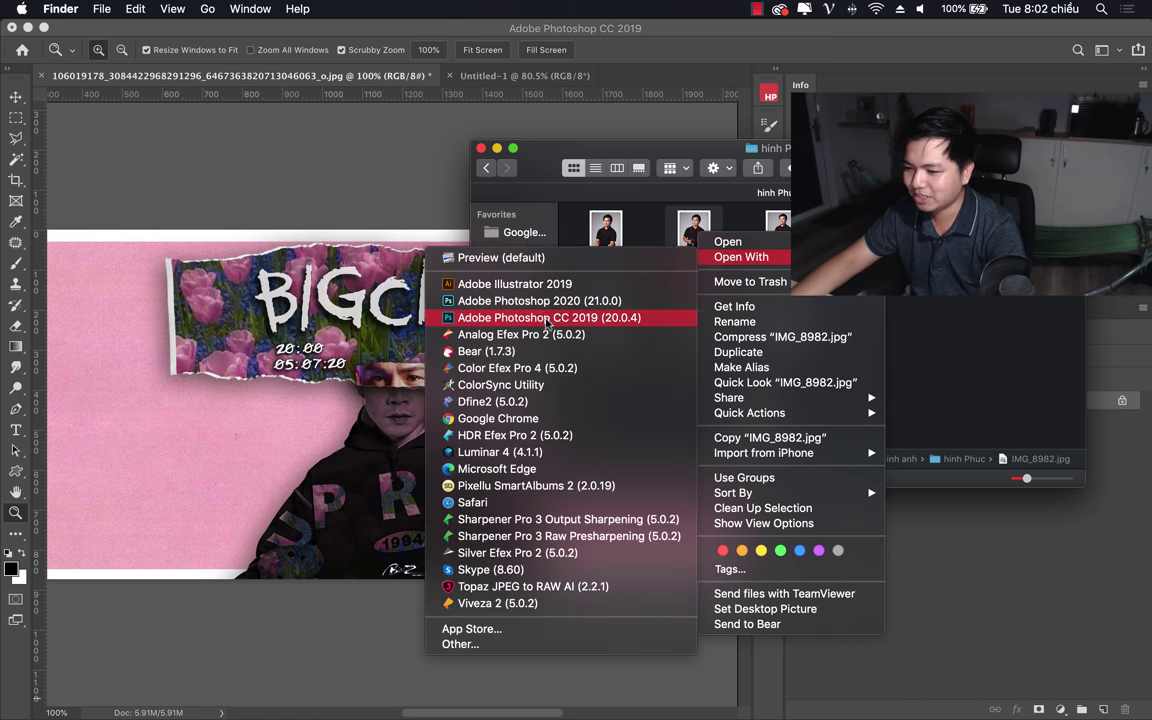
pyautogui.click(547, 318)
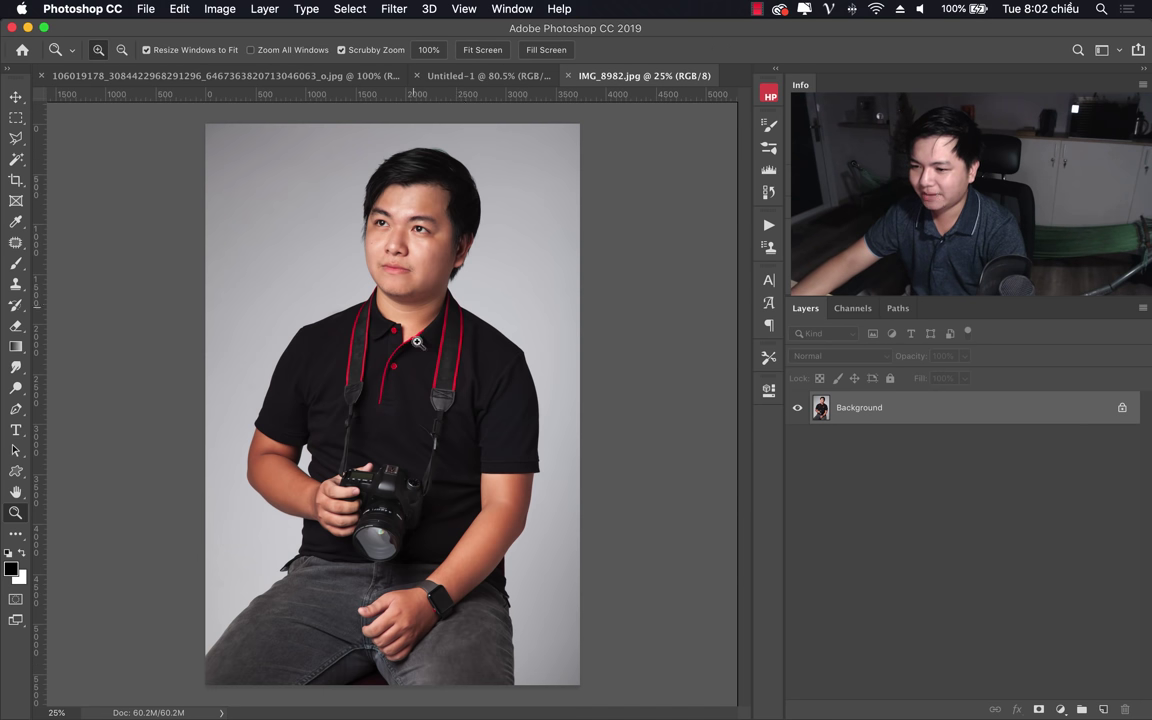
# - On the IMG_8982.jpg tab, use Quick Selection's Select Subject to select the seated man
pyautogui.click(417, 80)
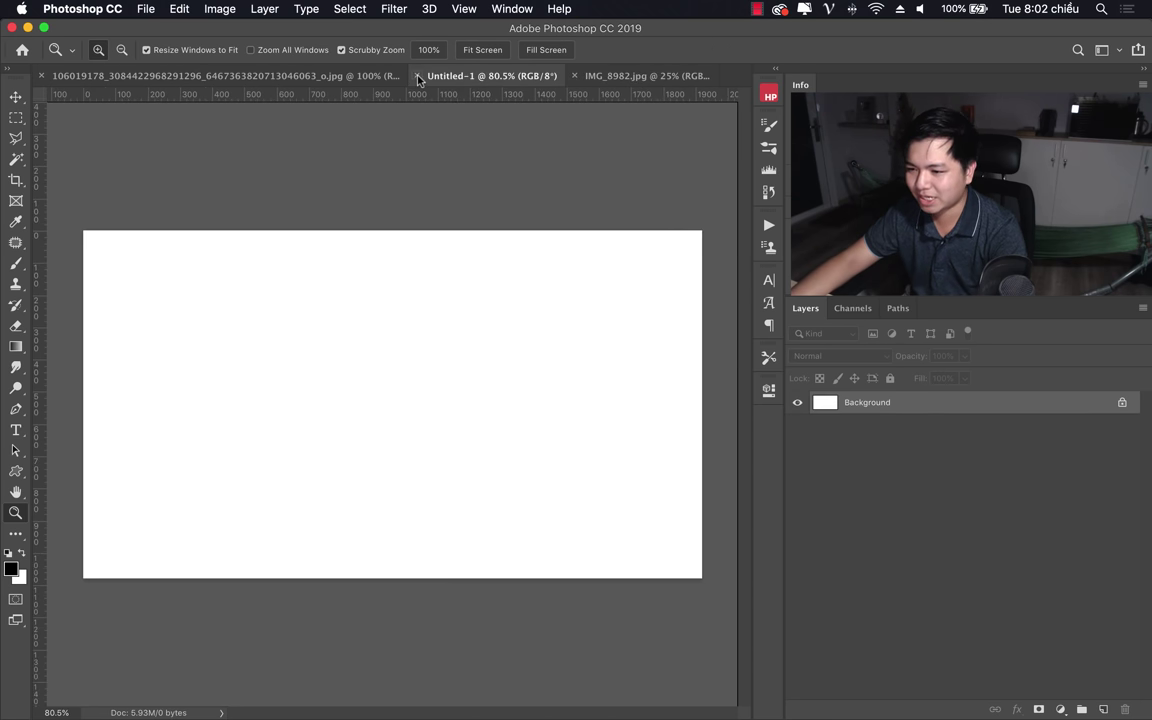
pyautogui.click(395, 76)
pyautogui.click(488, 76)
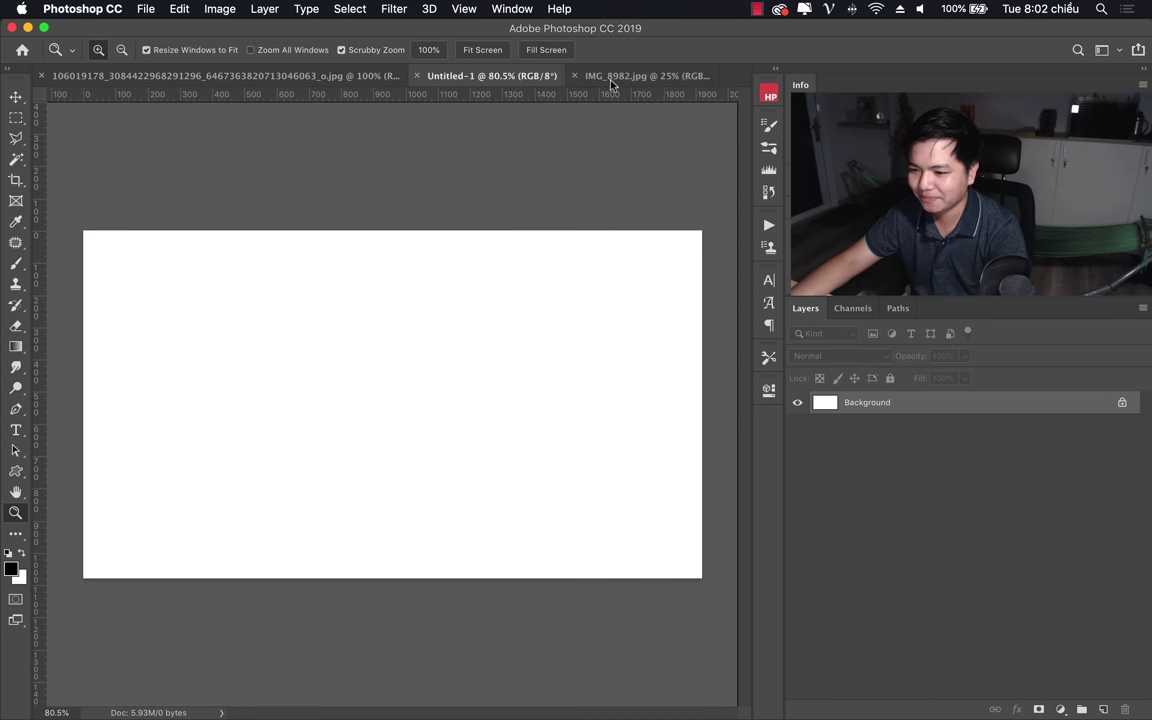
pyautogui.click(612, 77)
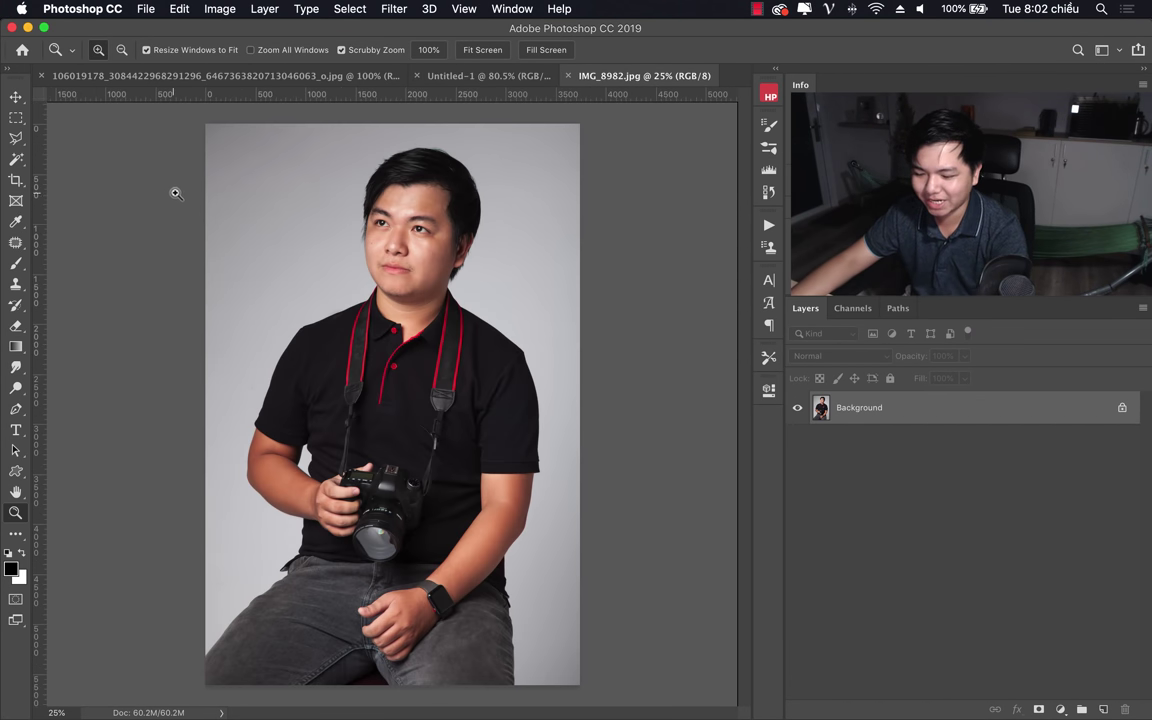
pyautogui.press('w')
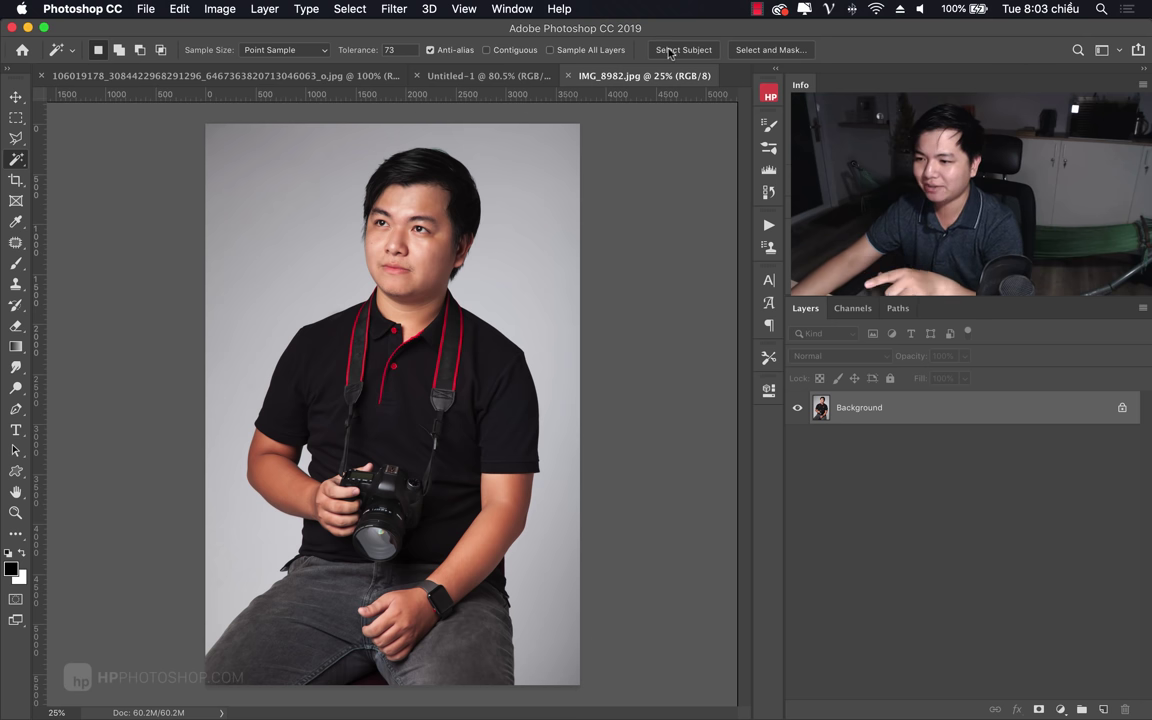
pyautogui.rightClick(16, 159)
pyautogui.click(70, 147)
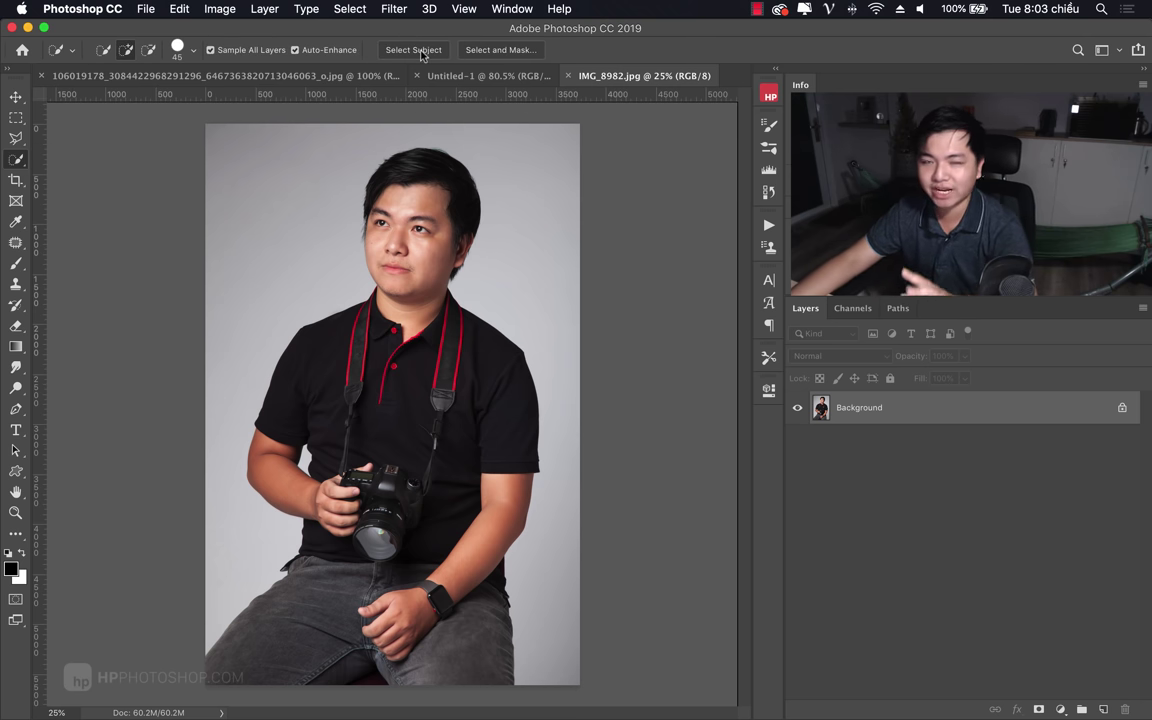
pyautogui.click(418, 50)
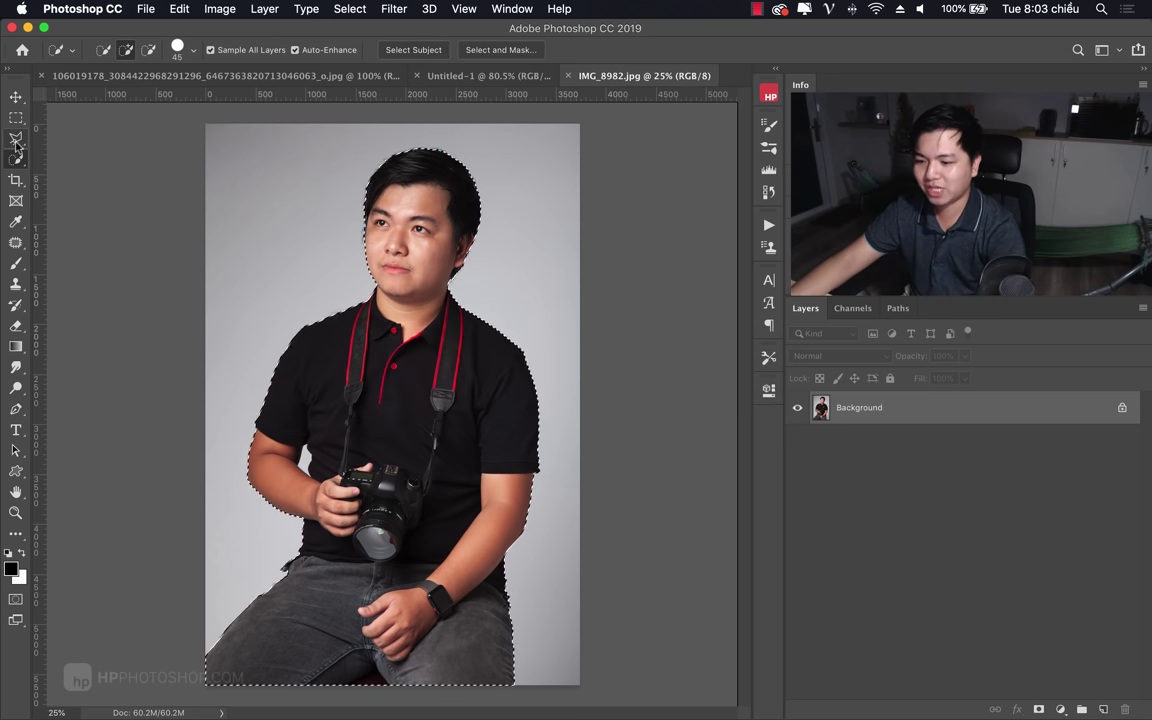
# - Zoom into the man's face, chest and arm to check the selection edge
pyautogui.click(15, 512)
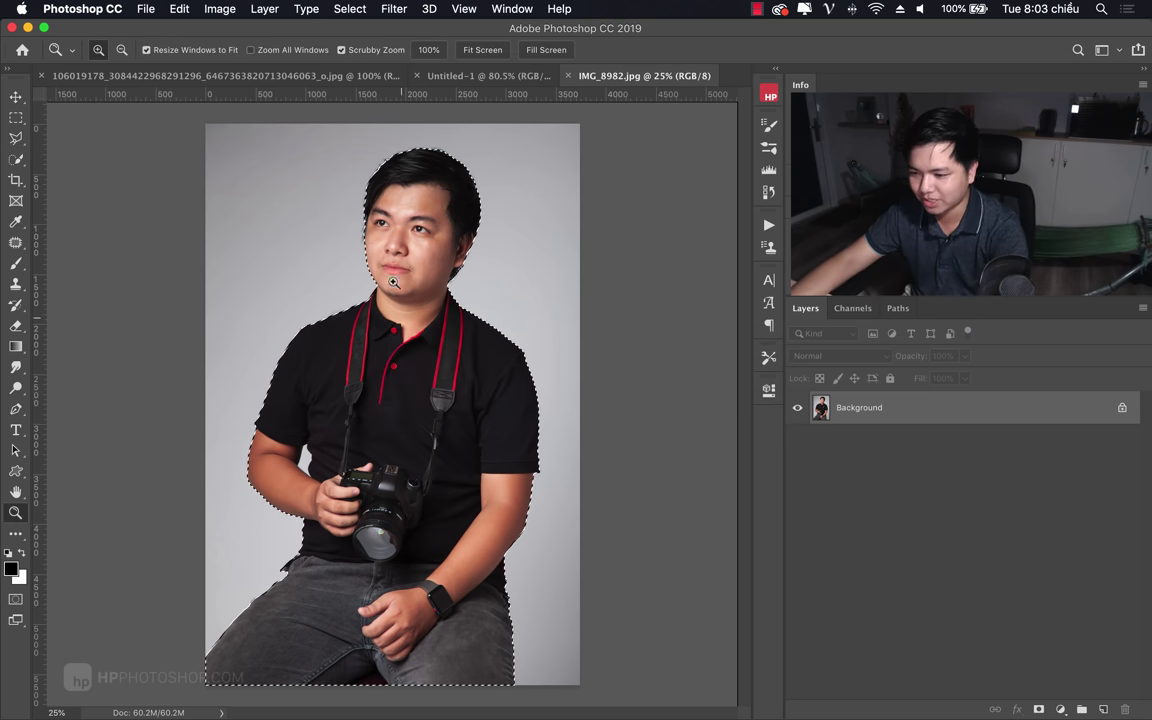
pyautogui.moveTo(450, 249)
pyautogui.mouseDown()
pyautogui.moveTo(522, 272)
pyautogui.moveTo(315, 327)
pyautogui.mouseUp()
pyautogui.moveTo(249, 338); pyautogui.dragTo(484, 275)
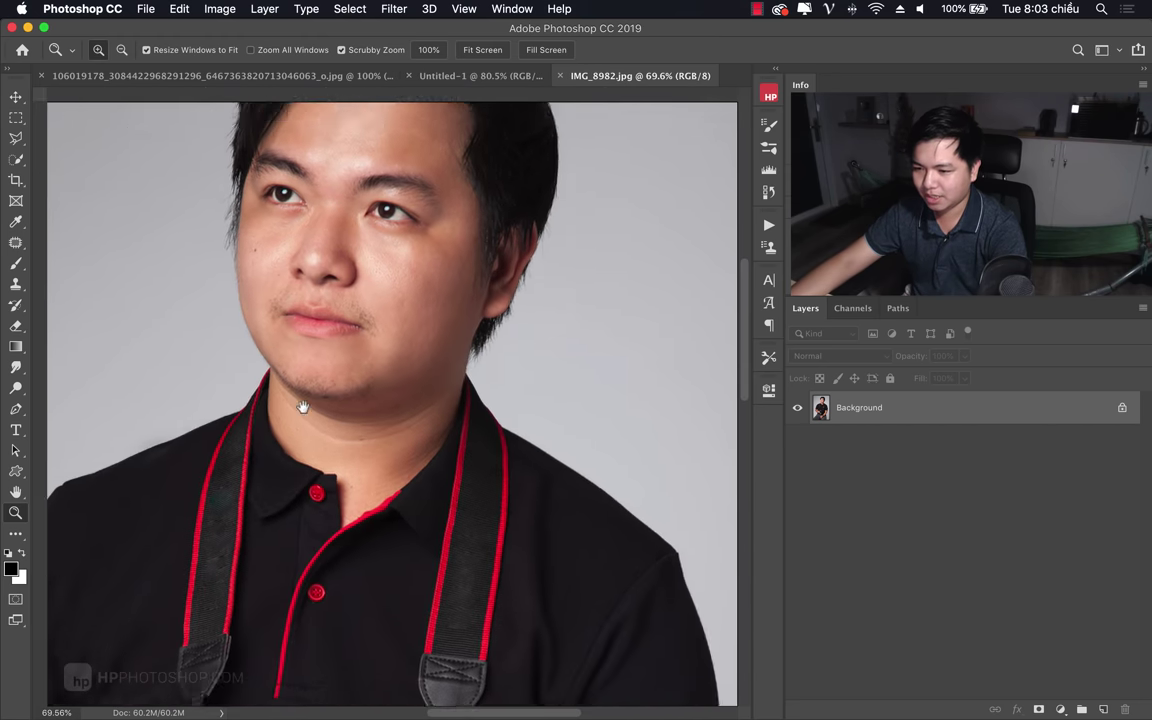
pyautogui.scroll(-5, 484, 275)
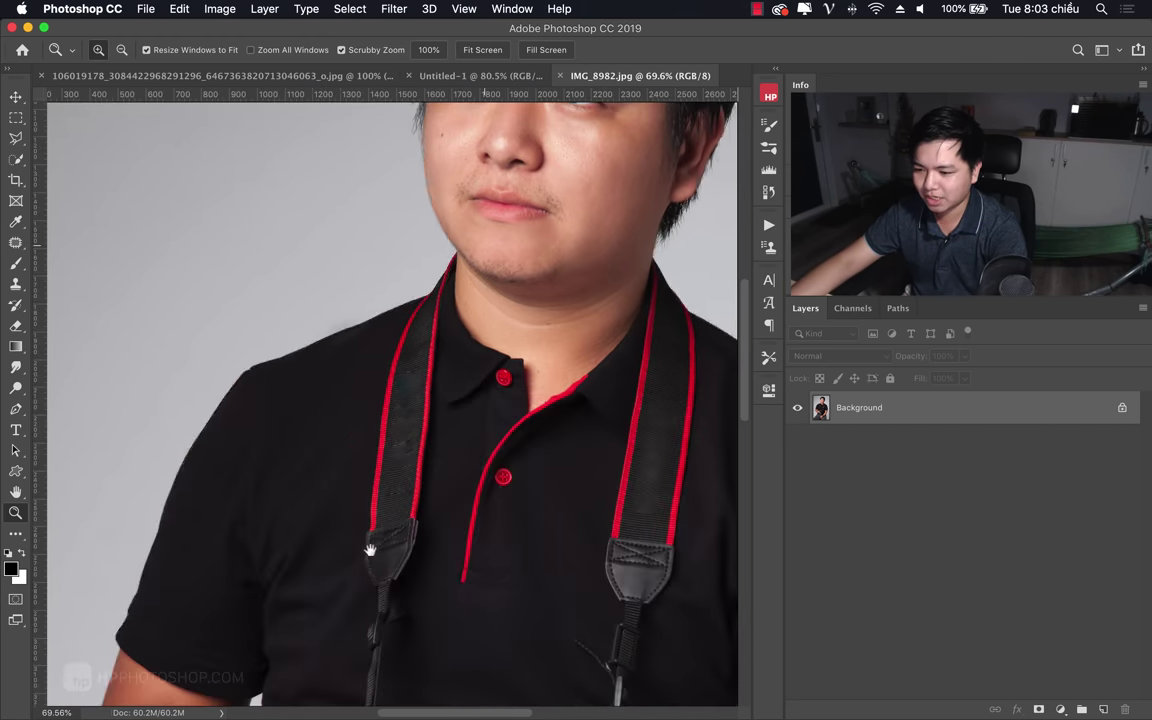
pyautogui.scroll(-5, 484, 275)
pyautogui.press('super+r')
pyautogui.moveTo(370, 381); pyautogui.dragTo(419, 386)
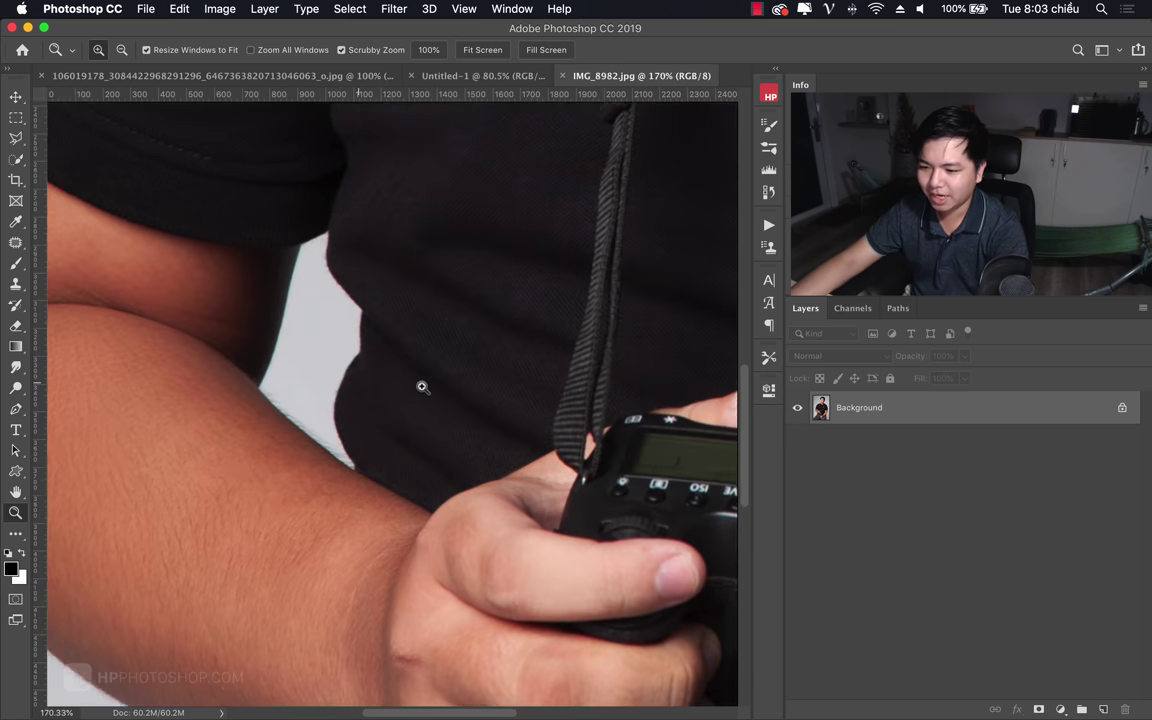
# - Choose the Polygonal Lasso Tool and zoom out to view the whole selection
pyautogui.click(15, 138)
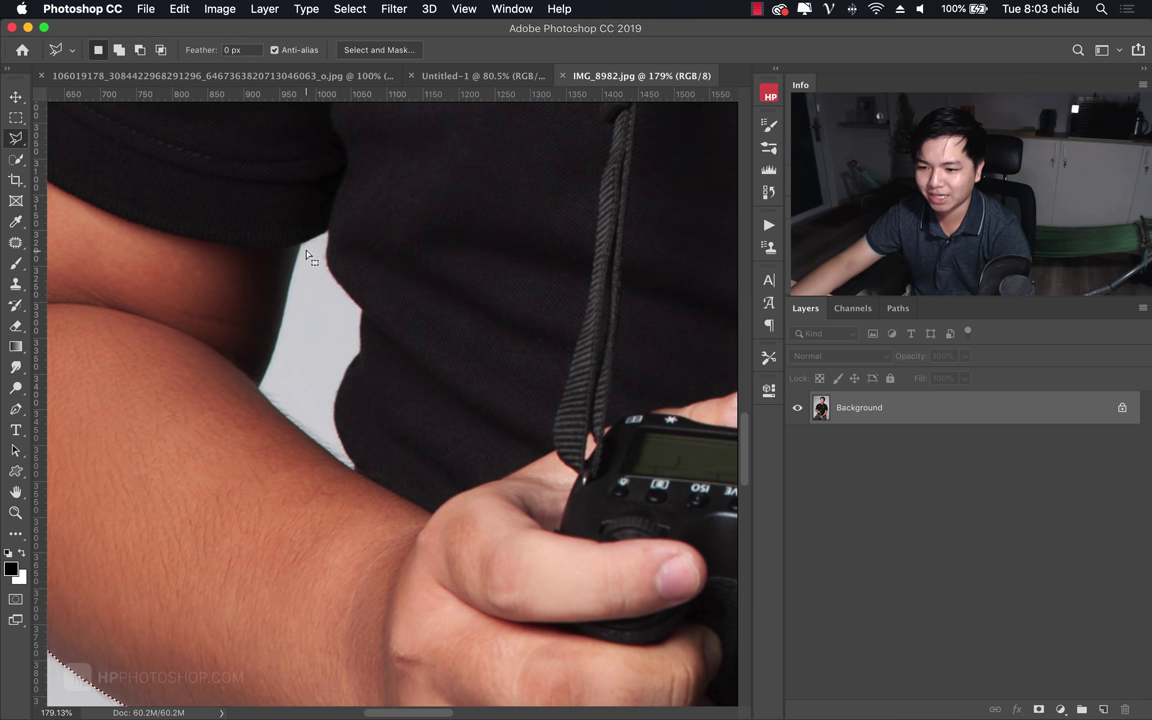
pyautogui.rightClick(16, 137)
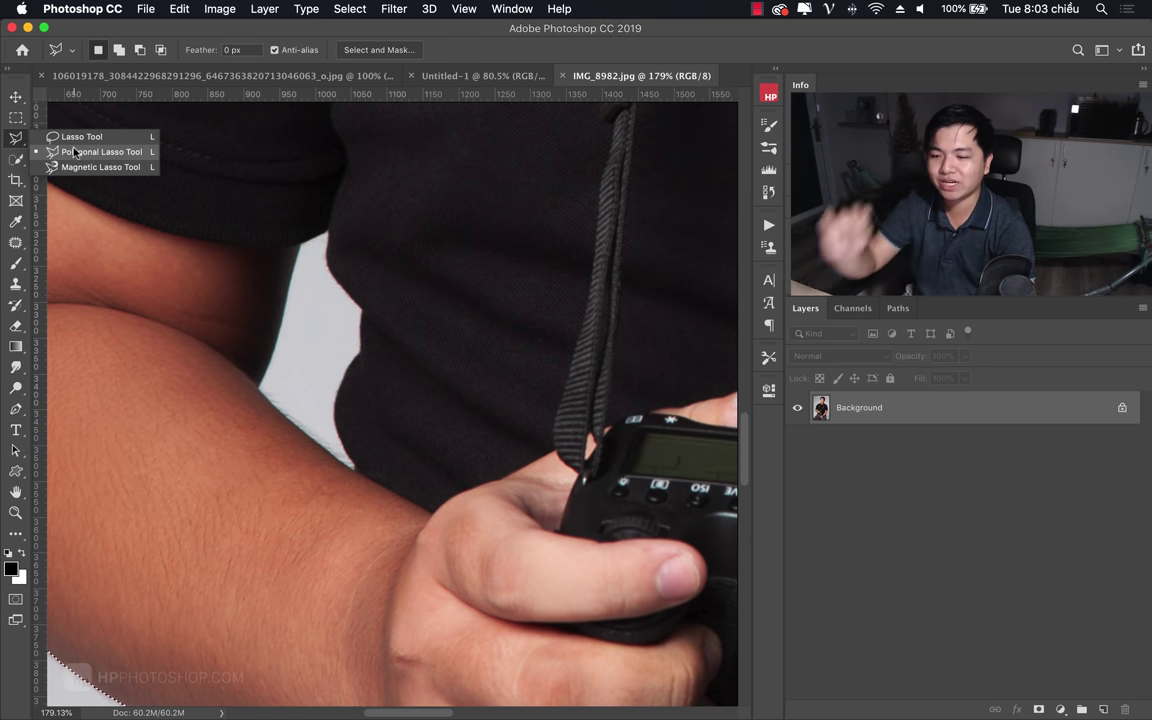
pyautogui.click(74, 151)
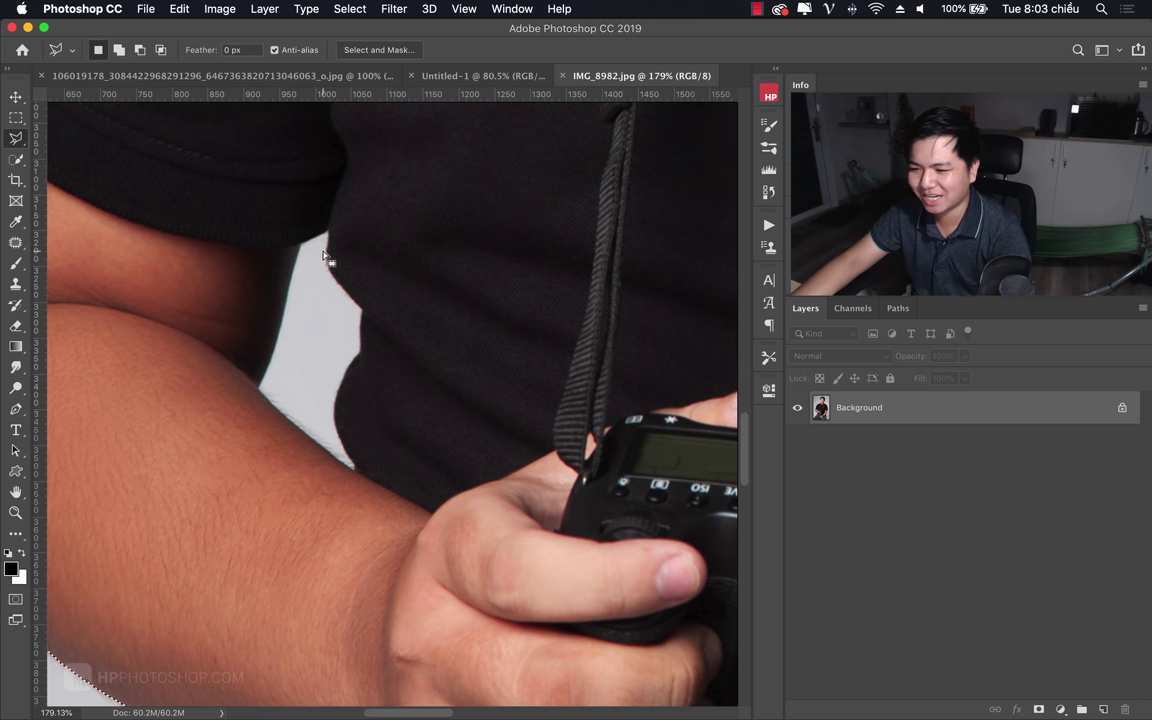
pyautogui.moveTo(227, 270)
pyautogui.mouseDown()
pyautogui.moveTo(411, 342)
pyautogui.moveTo(327, 381)
pyautogui.mouseUp()
pyautogui.press('z')
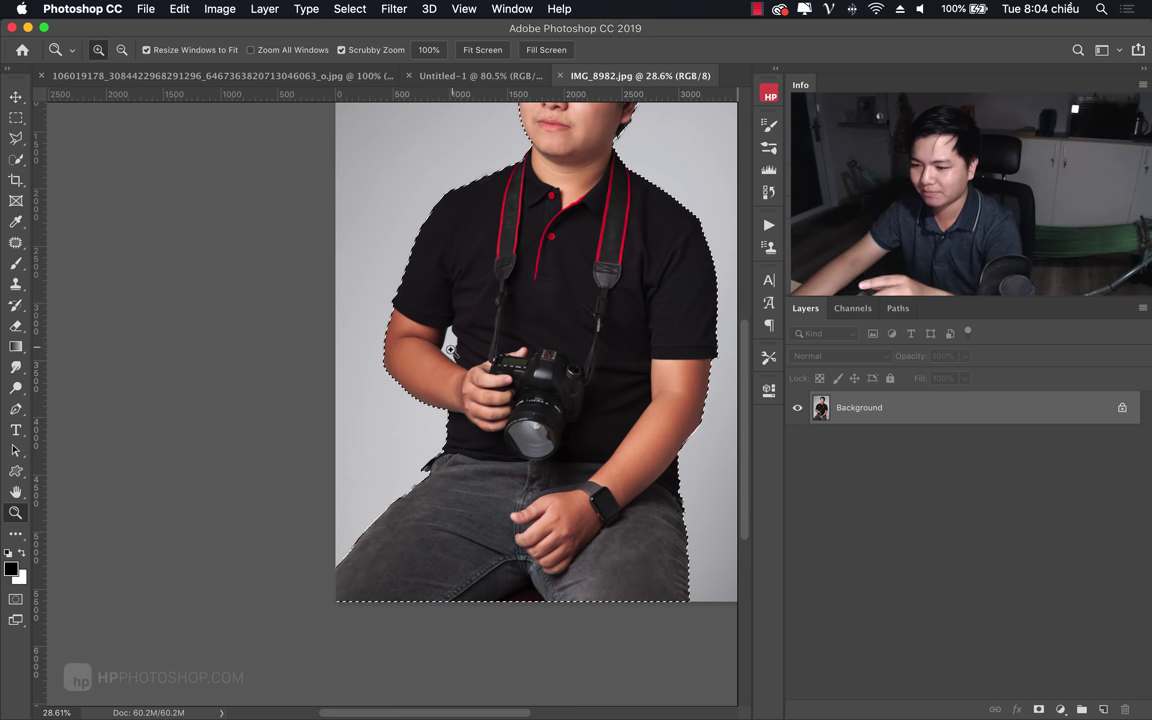
# - Zoom to the arm gap, deselect, then undo to restore the selection
pyautogui.moveTo(475, 340); pyautogui.dragTo(576, 345)
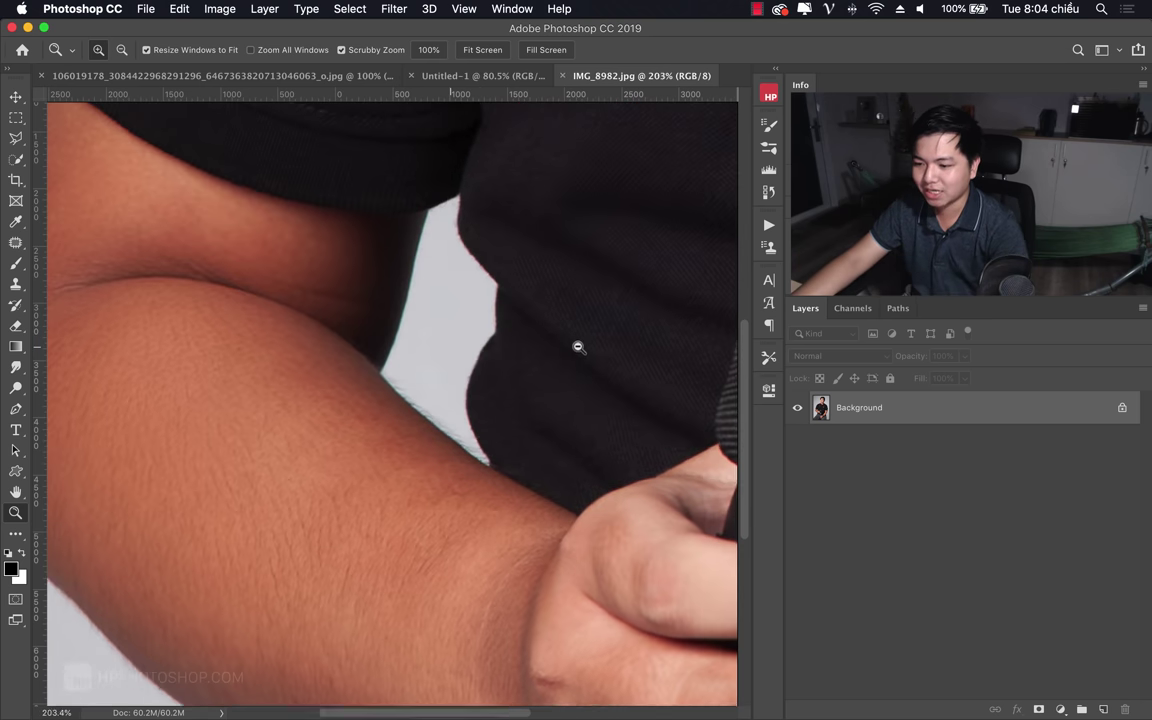
pyautogui.click(16, 139)
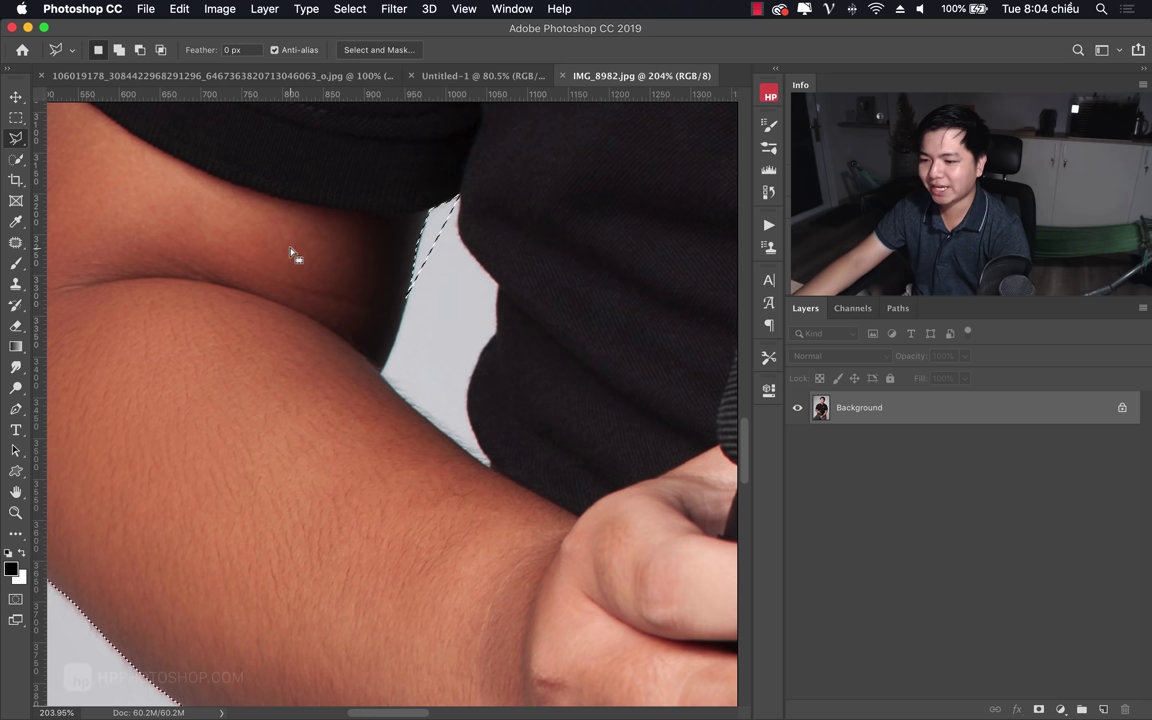
pyautogui.press('super+d')
pyautogui.hscroll(-5, 256, 302)
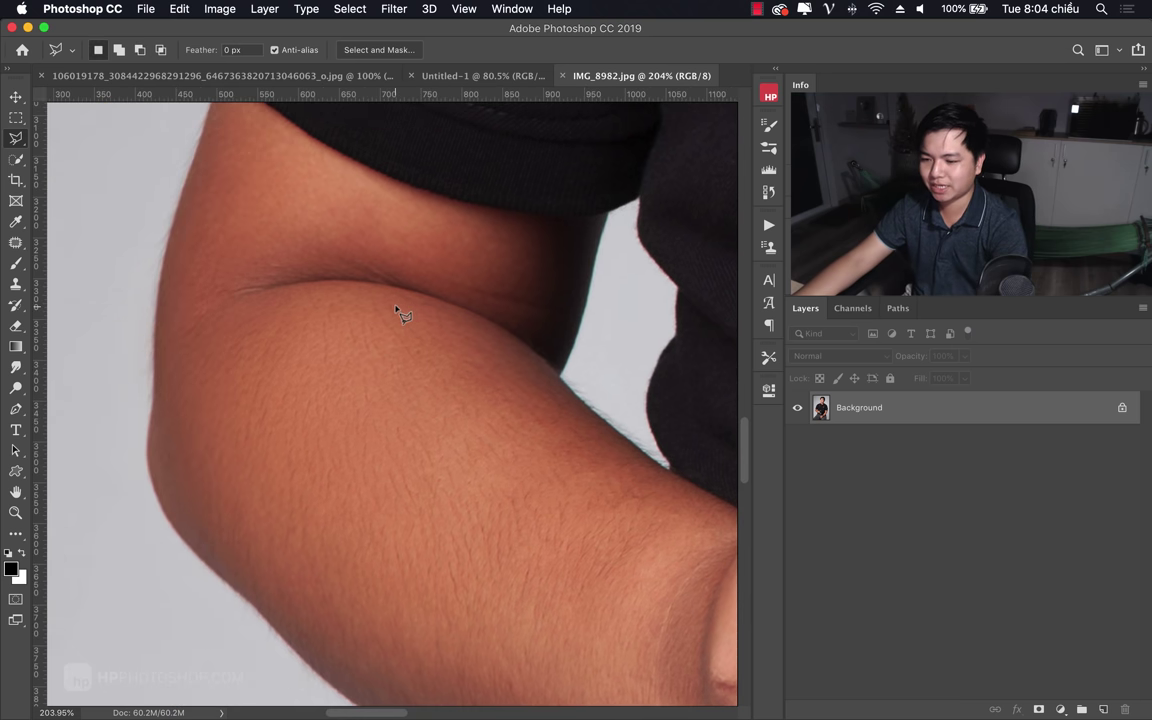
pyautogui.press('super+z')
pyautogui.press('super+z')
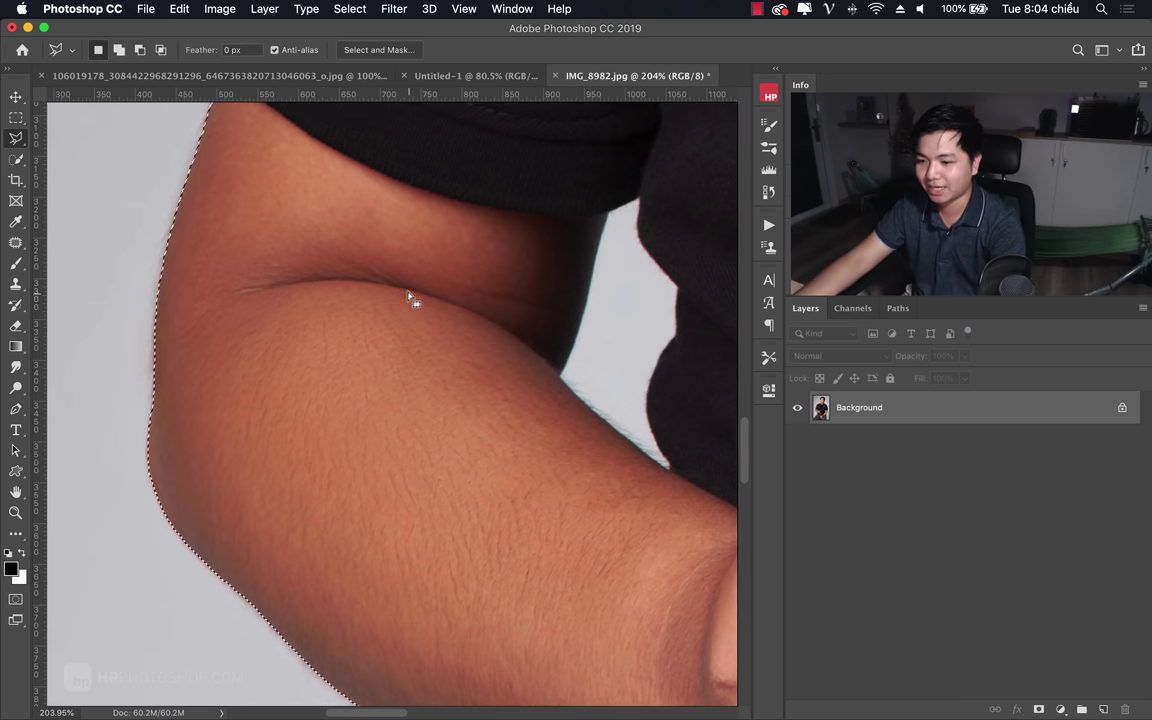
pyautogui.scroll(2, 432, 318)
# - Switch to the Quick Selection tool at fit view with a 134 px brush
pyautogui.rightClick(16, 160)
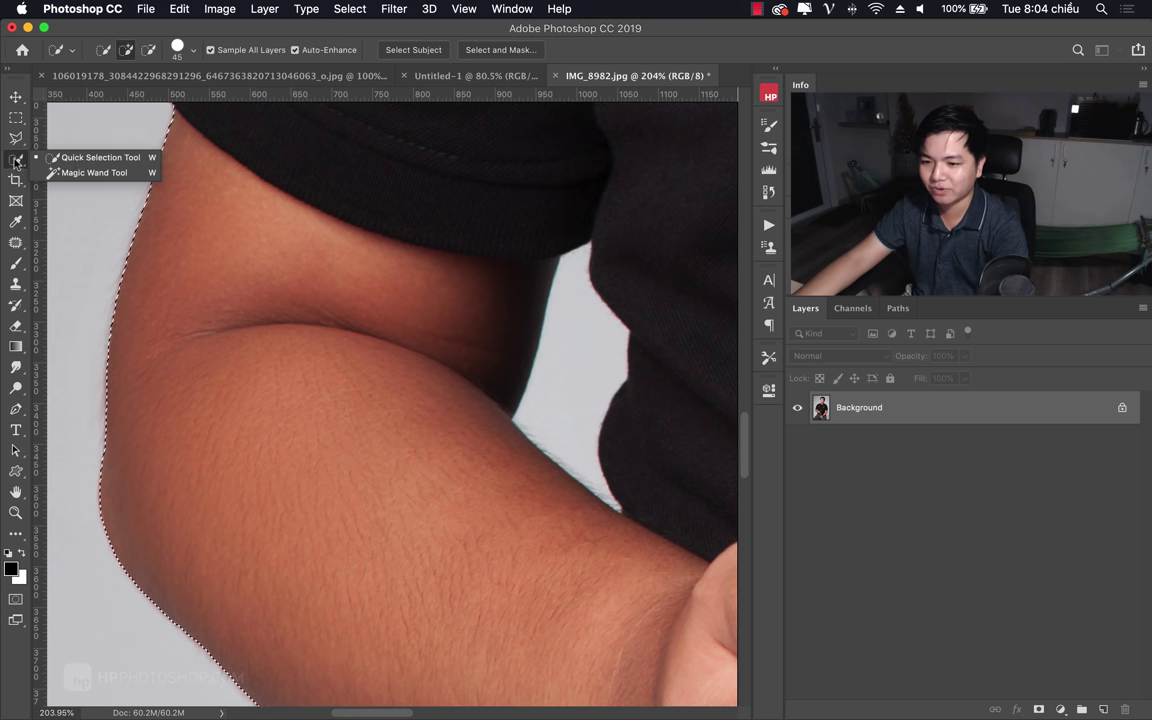
pyautogui.click(85, 153)
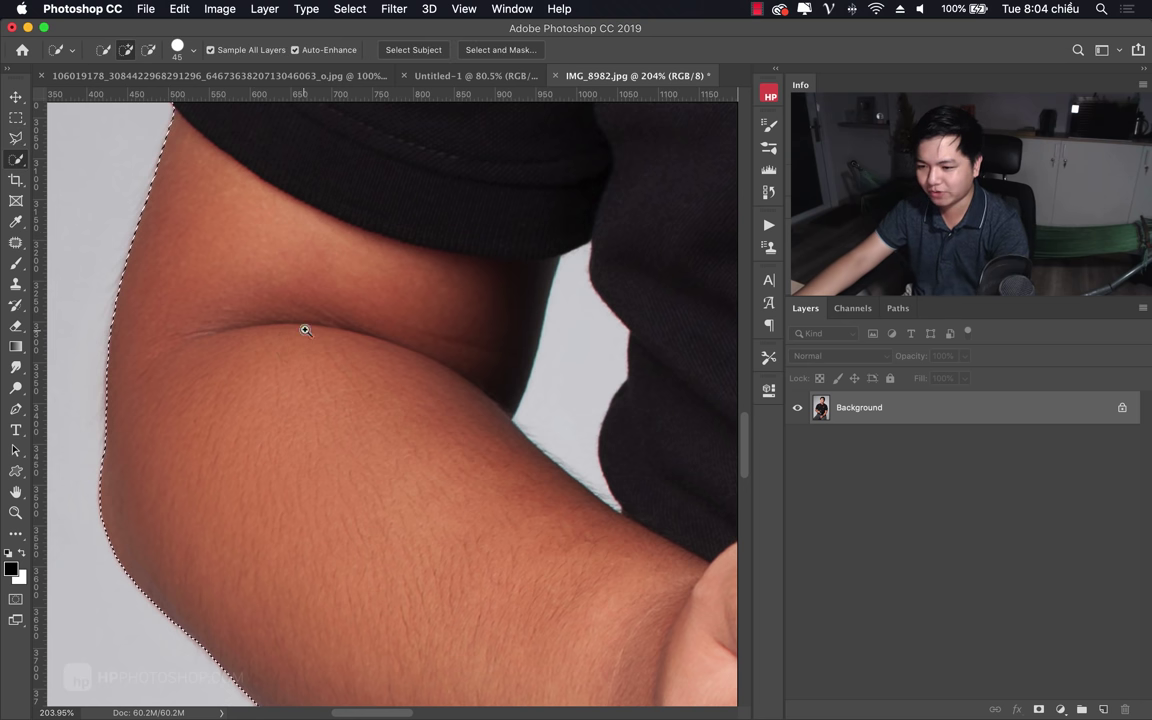
pyautogui.press('z')
pyautogui.moveTo(305, 330); pyautogui.dragTo(180, 365)
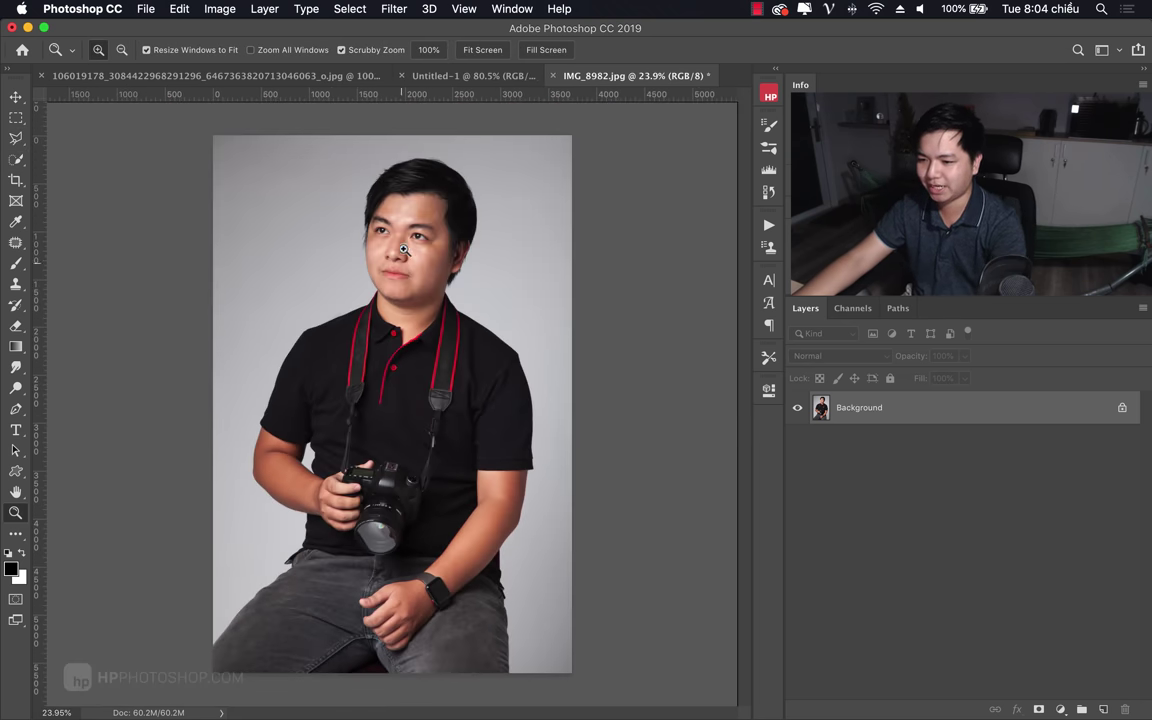
pyautogui.rightClick(18, 162)
pyautogui.click(101, 158)
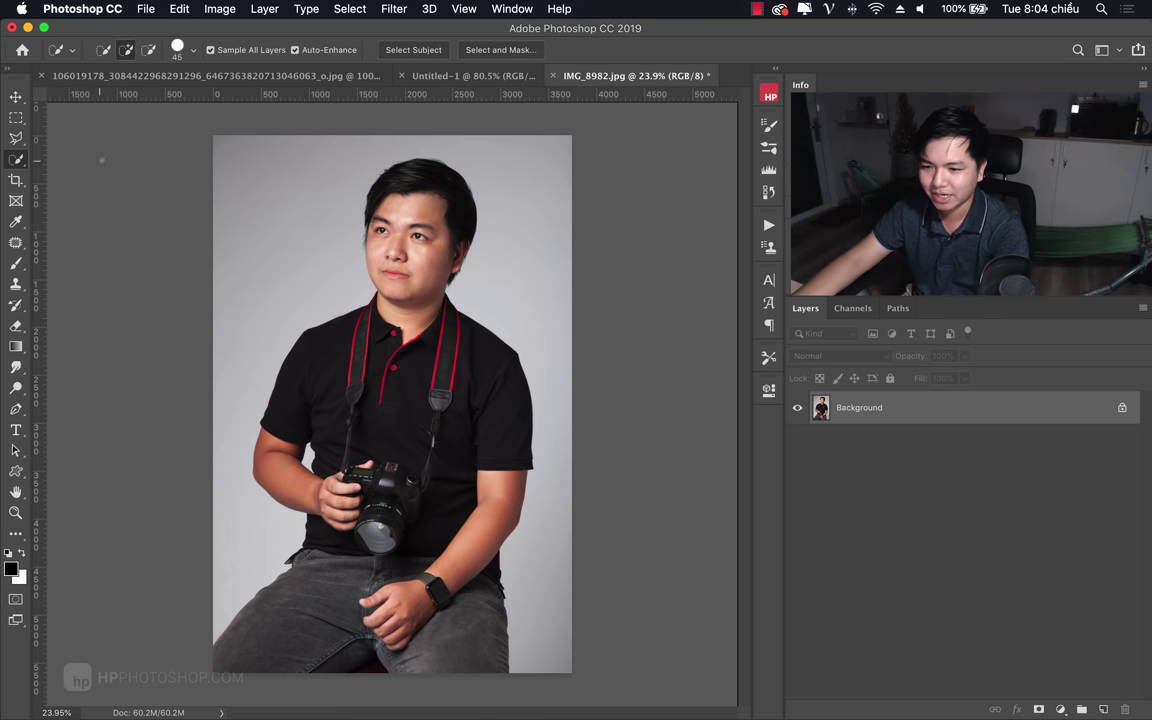
pyautogui.press(']')
pyautogui.press(']')
pyautogui.press(']')
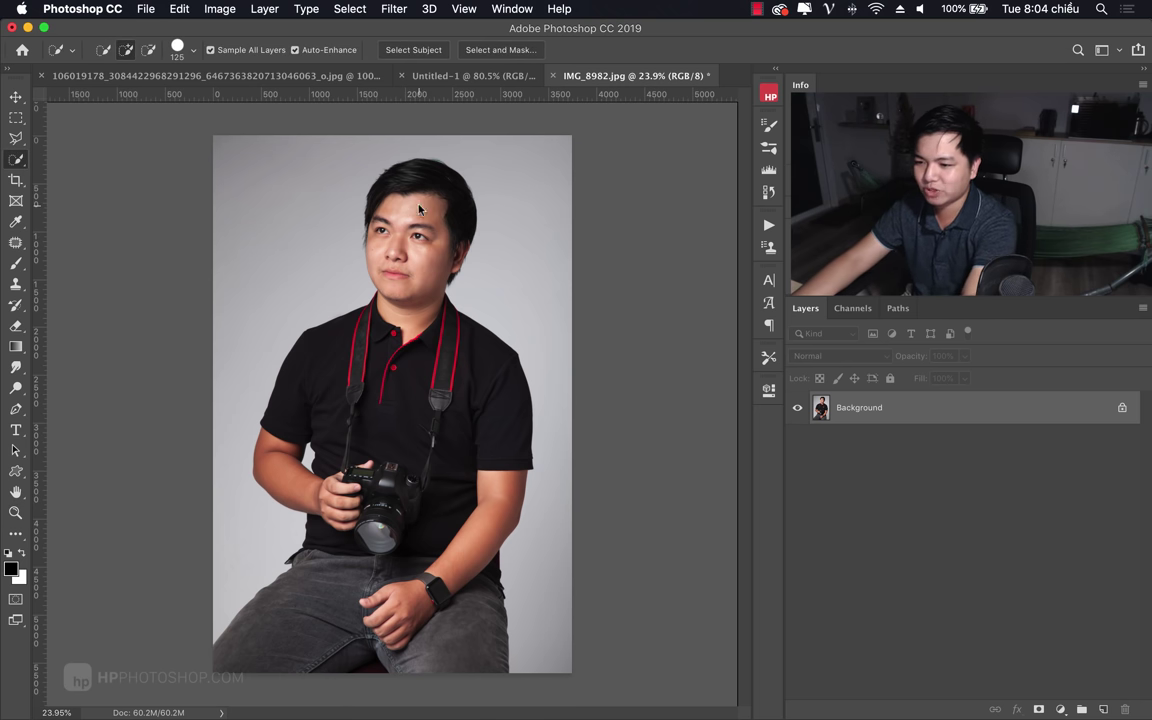
pyautogui.rightClick(419, 208)
pyautogui.press('Escape')
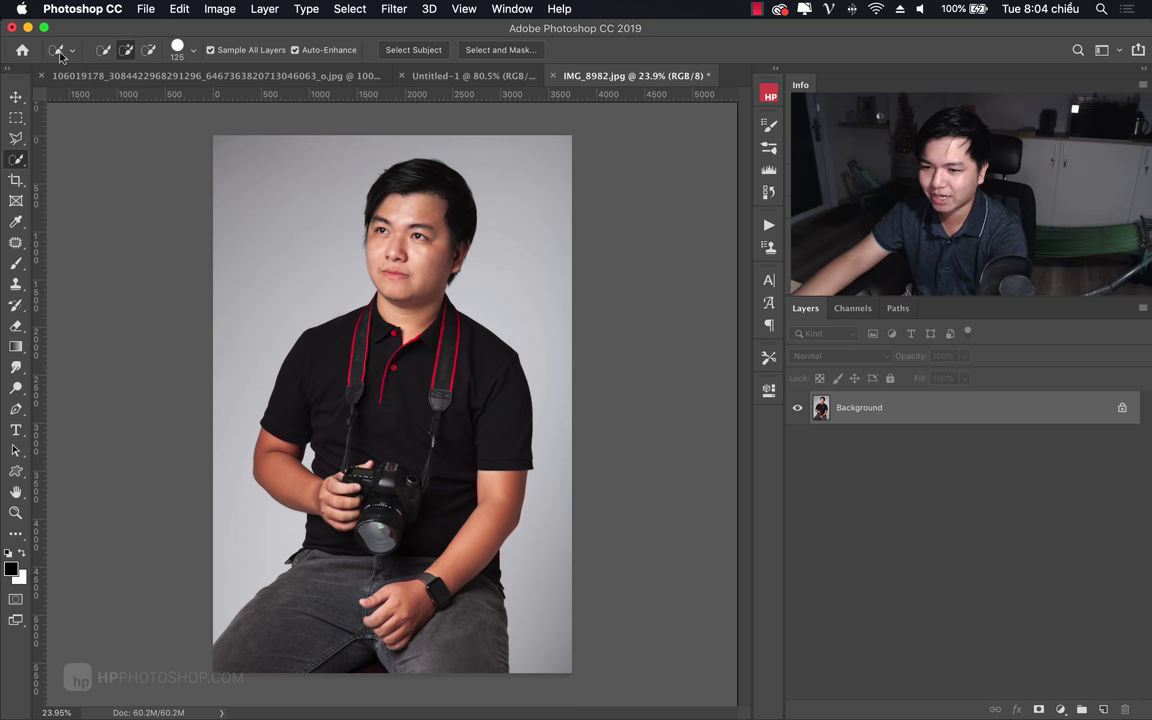
pyautogui.click(182, 50)
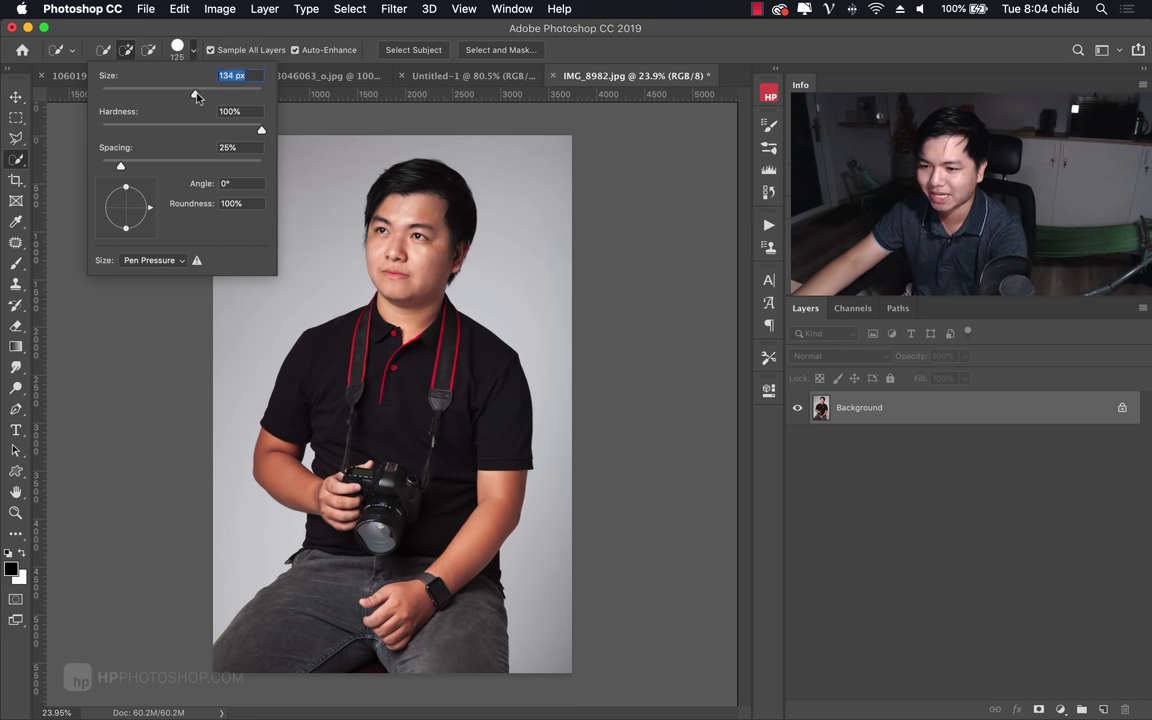
pyautogui.press('Return')
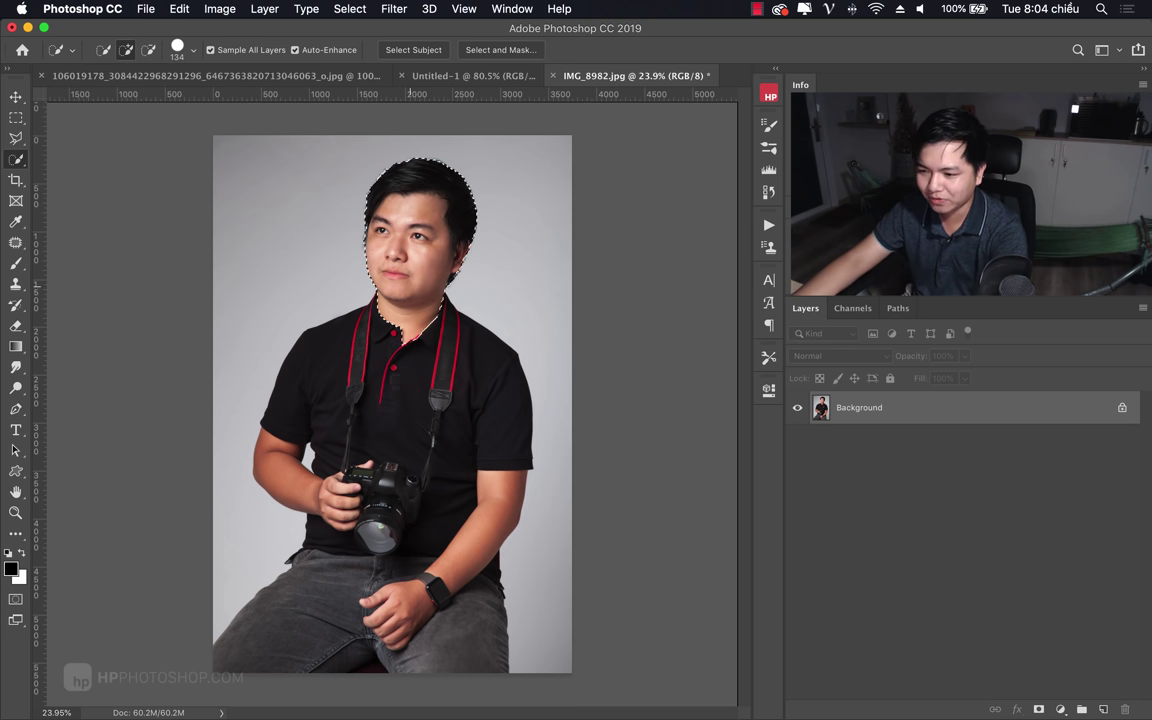
# - Select the man's head, shoulders, arms and jeans, adding Select Subject for the whole figure
pyautogui.moveTo(418, 186); pyautogui.dragTo(304, 408)
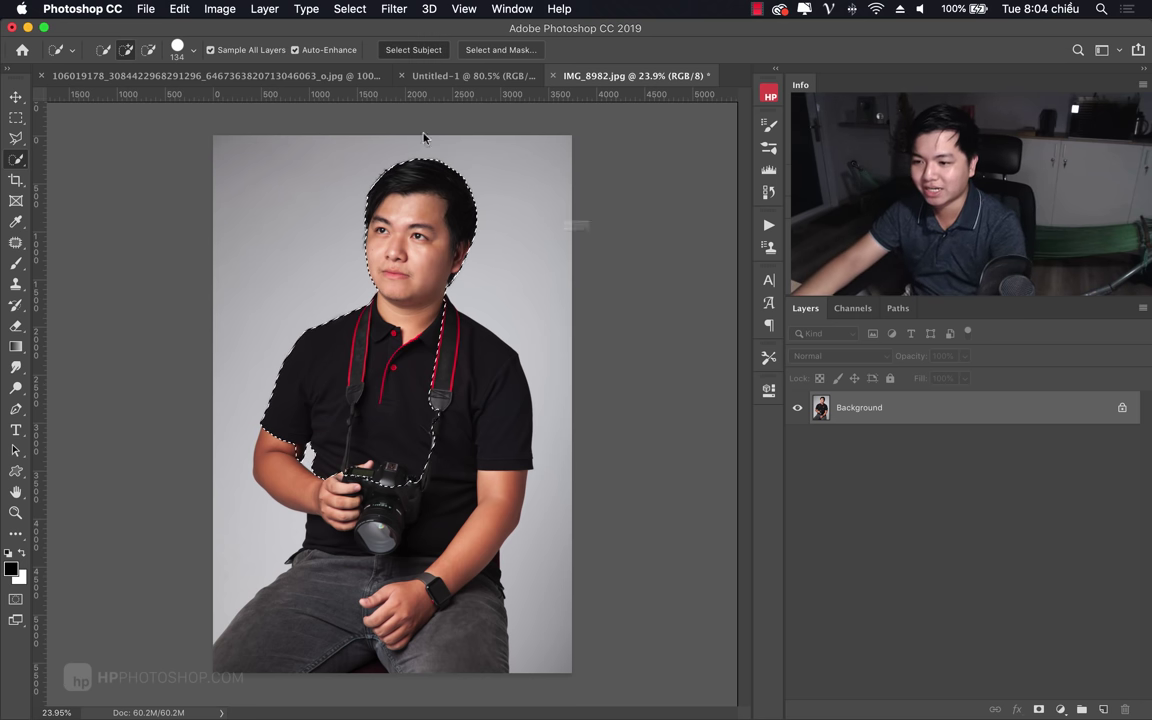
pyautogui.click(413, 49)
pyautogui.click(620, 268)
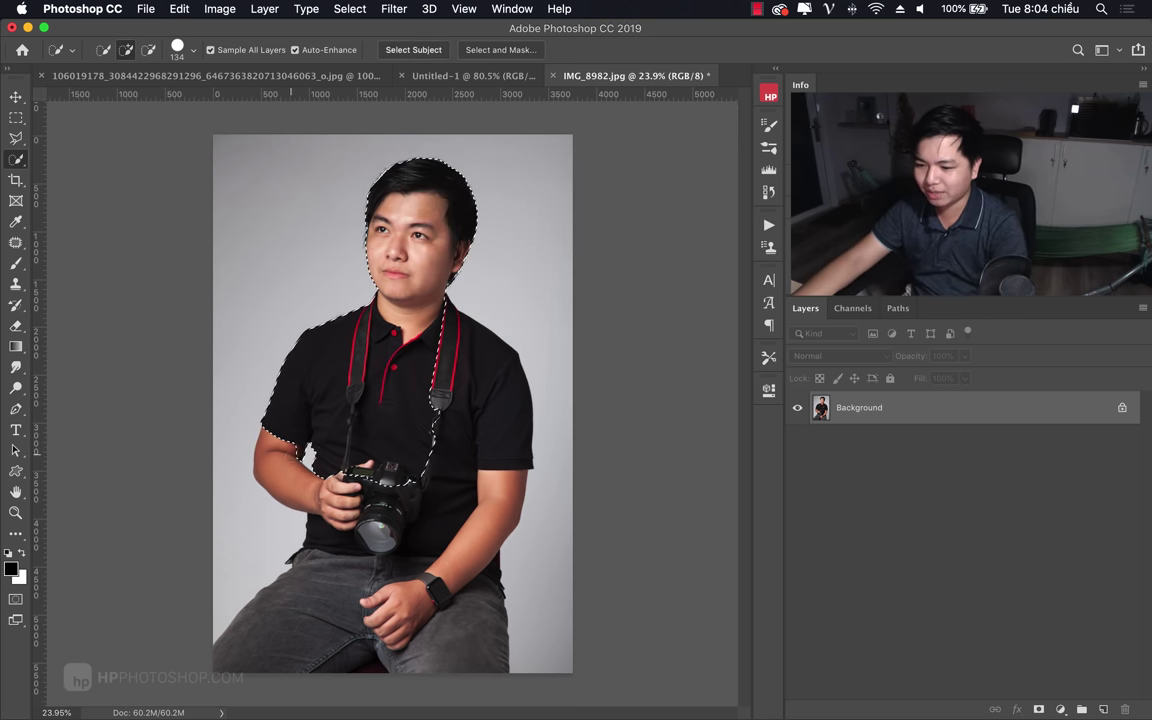
pyautogui.moveTo(265, 405)
pyautogui.mouseDown()
pyautogui.moveTo(424, 632)
pyautogui.moveTo(443, 575)
pyautogui.mouseUp()
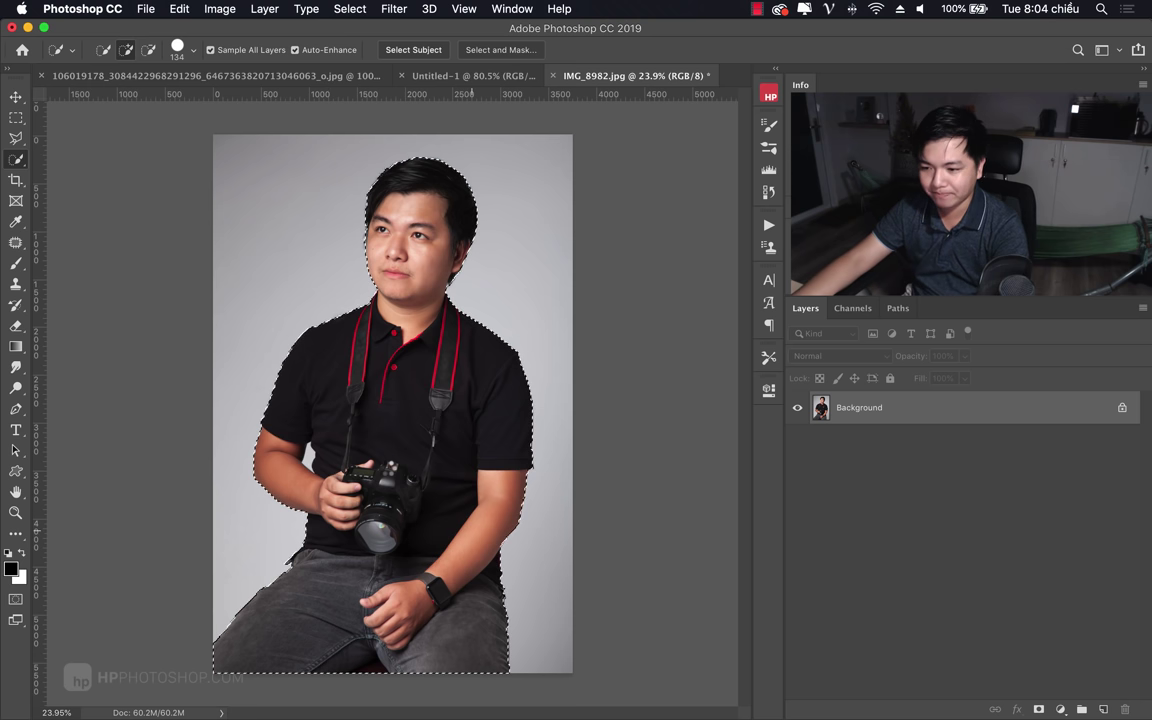
pyautogui.click(309, 427)
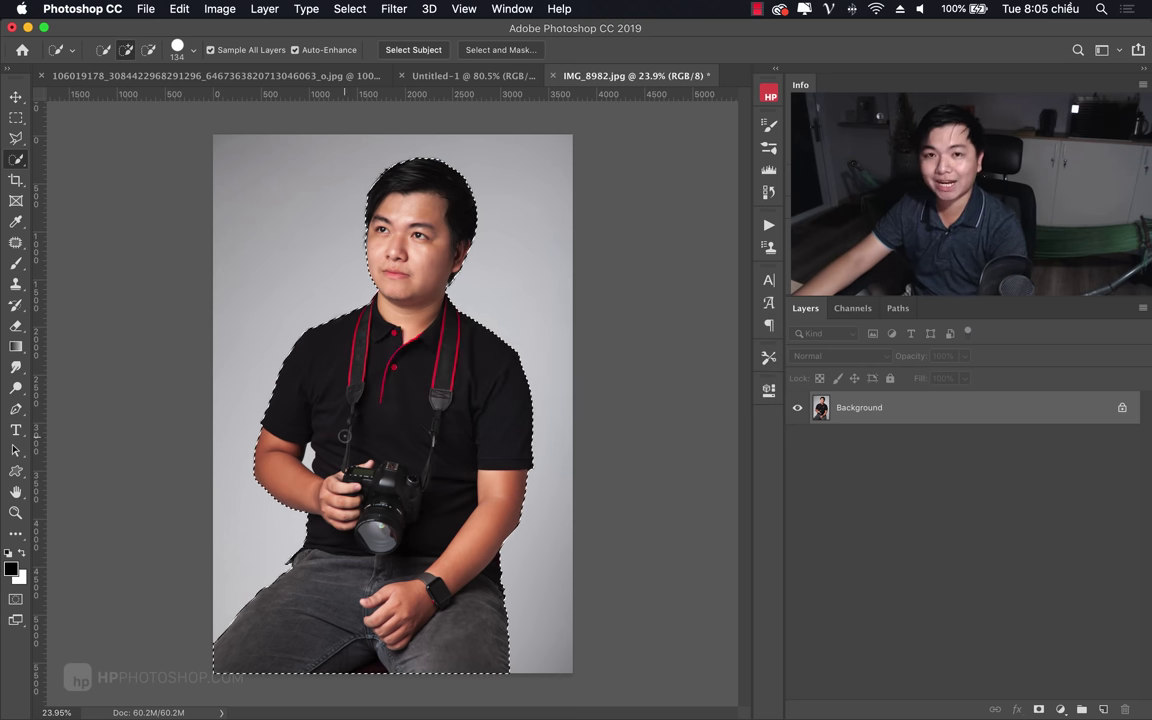
# - Subtract the grey gap beside the arm with a 60 px brush, then fit the photo on screen
pyautogui.press('z')
pyautogui.click(320, 445)
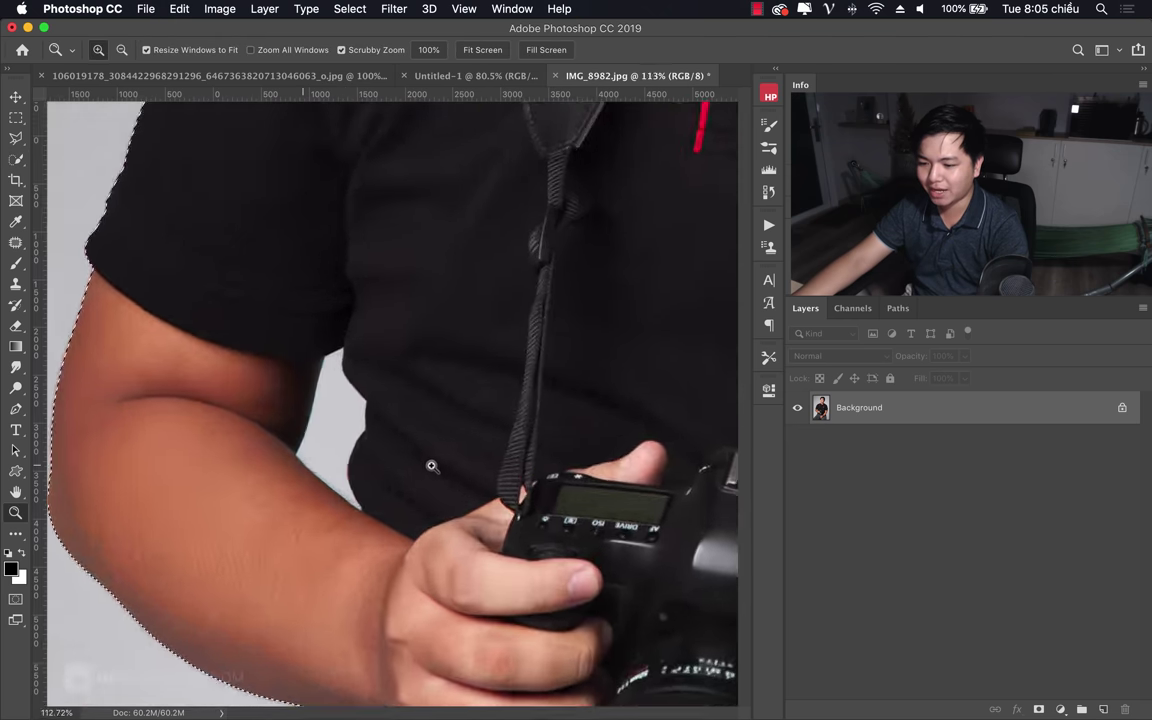
pyautogui.click(15, 160)
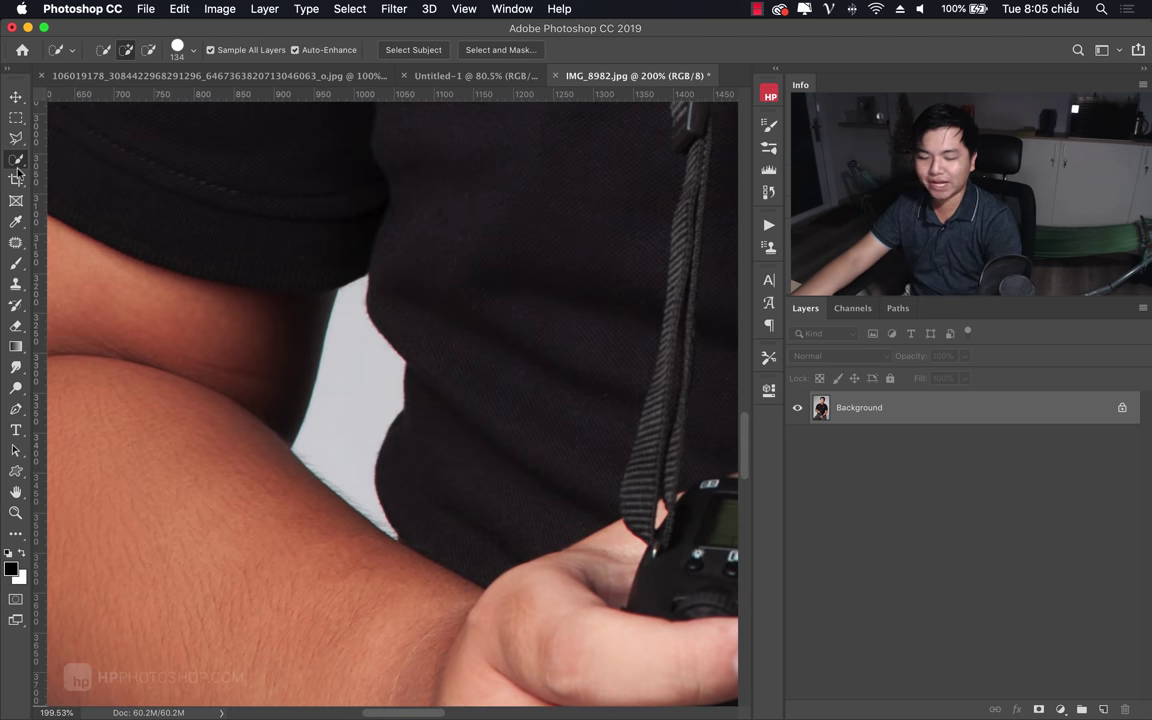
pyautogui.press('[')
pyautogui.press('[')
pyautogui.press('[')
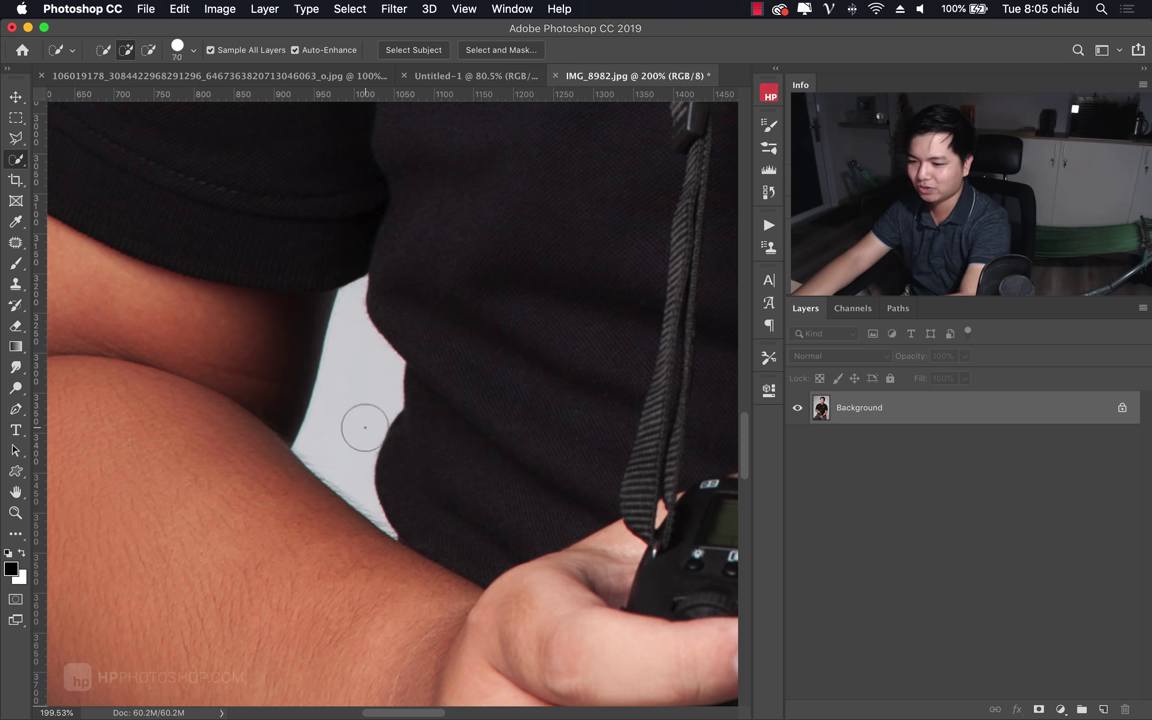
pyautogui.press('[')
pyautogui.click(355, 405)
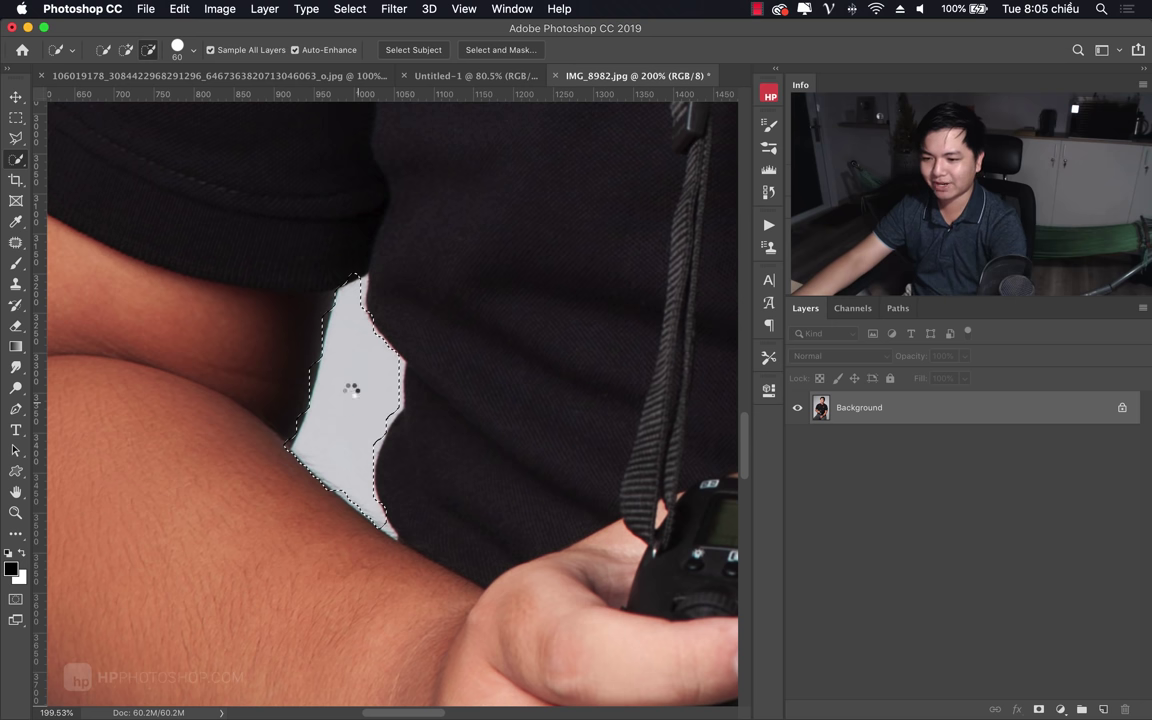
pyautogui.hotkey('ctrl', 'd')
pyautogui.press('z')
pyautogui.moveTo(357, 386); pyautogui.dragTo(329, 394)
pyautogui.hotkey('ctrl', '0')
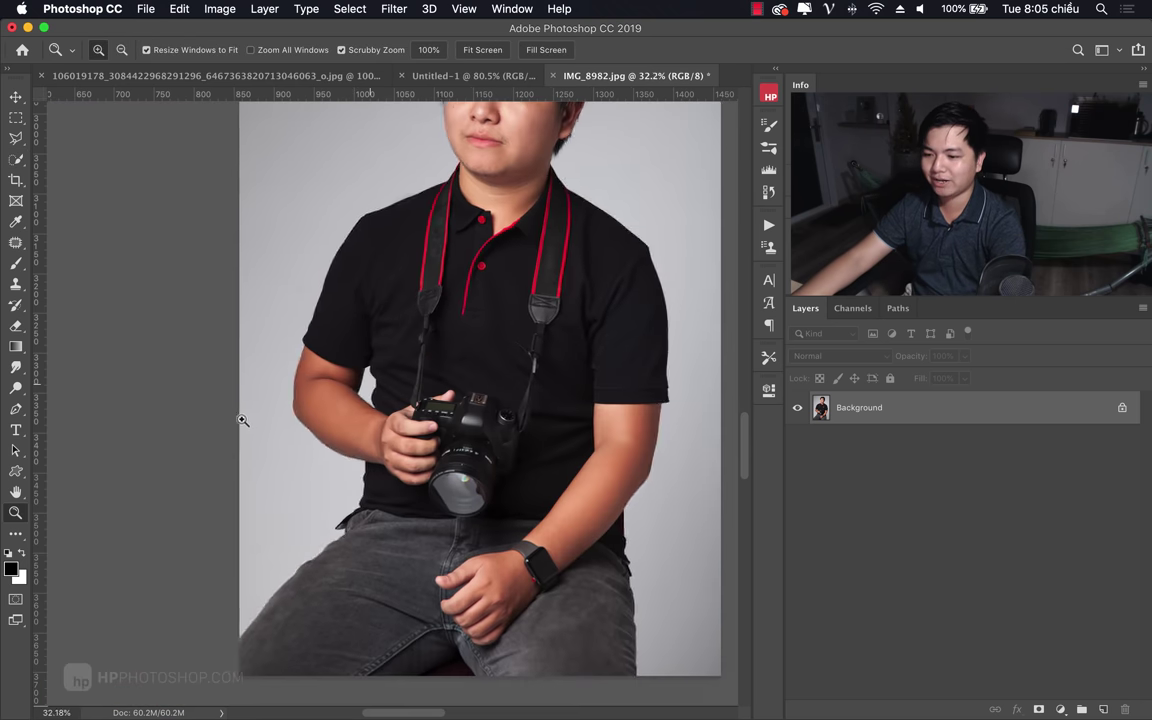
pyautogui.press('v')
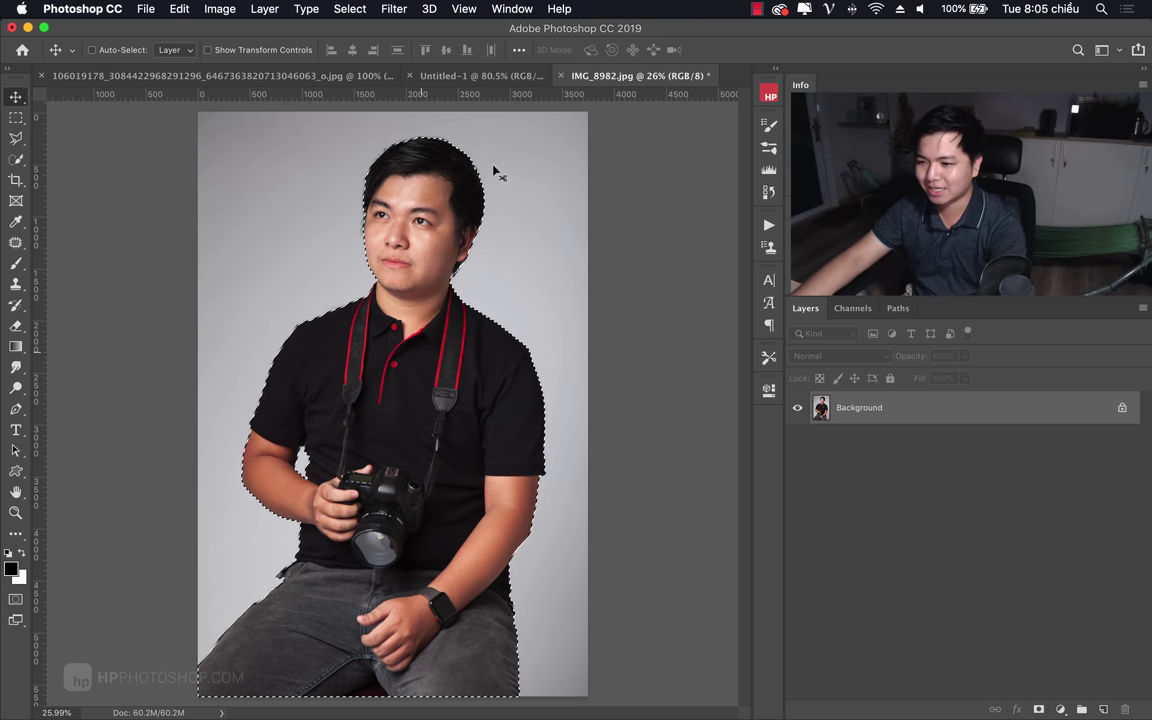
# - Drag the cut-out man into Untitled-1 and scale him to 22.49%, bottom-centred
pyautogui.moveTo(493, 168); pyautogui.dragTo(466, 78)
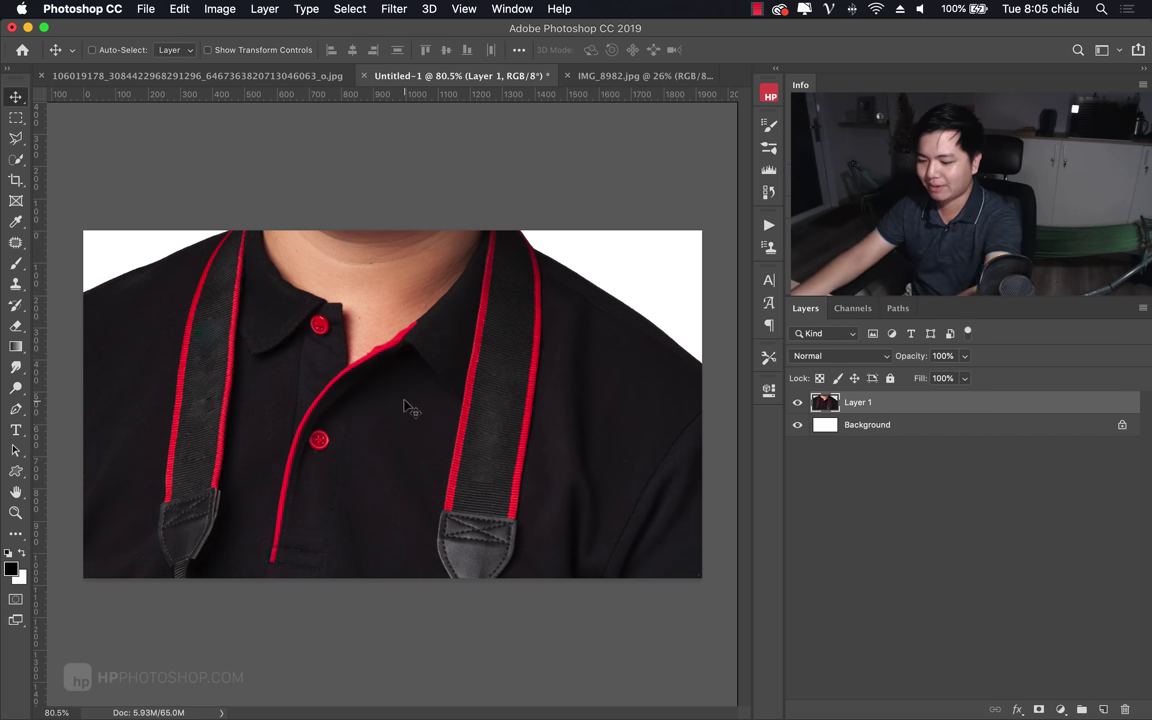
pyautogui.hotkey('ctrl', 't')
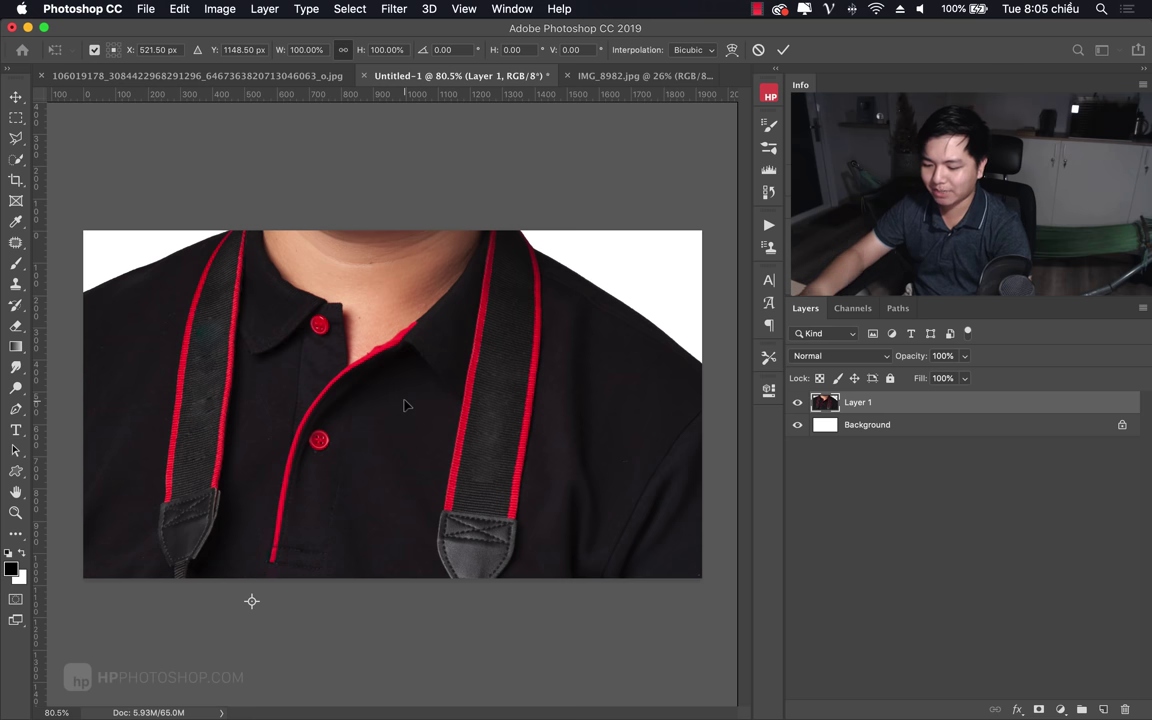
pyautogui.hotkey('ctrl', '0')
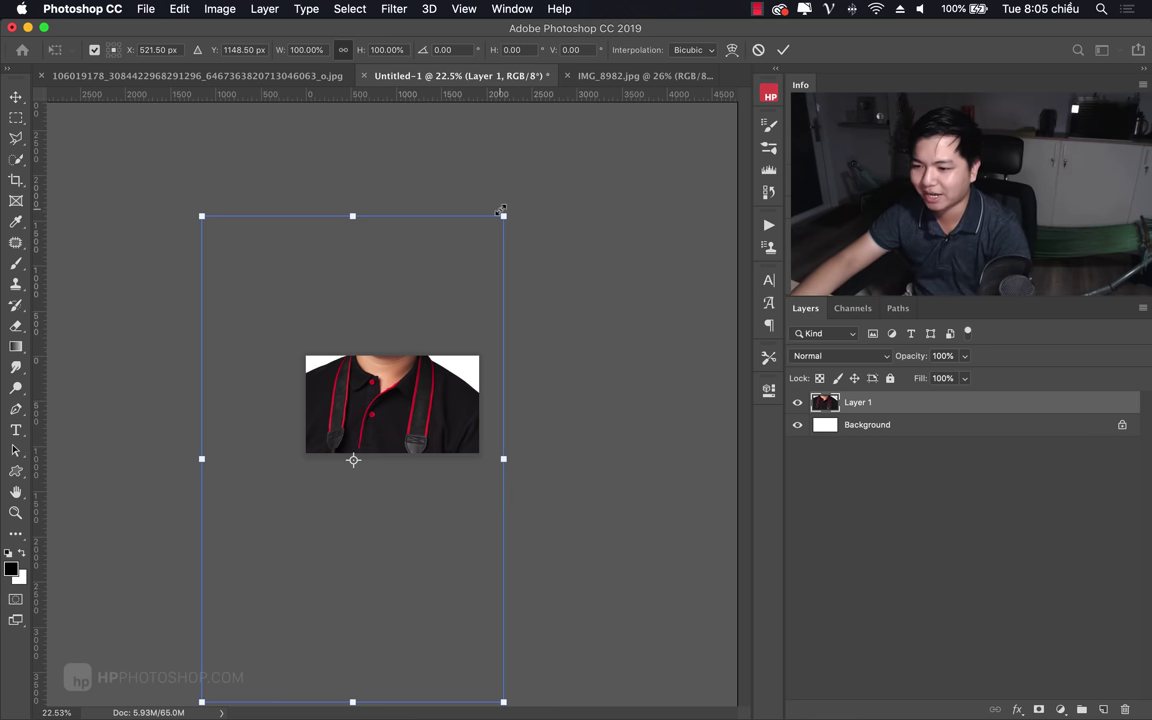
pyautogui.moveTo(501, 211)
pyautogui.mouseDown()
pyautogui.moveTo(408, 388)
pyautogui.moveTo(424, 344)
pyautogui.moveTo(392, 395)
pyautogui.moveTo(416, 400)
pyautogui.moveTo(410, 373)
pyautogui.moveTo(436, 376)
pyautogui.moveTo(416, 372)
pyautogui.moveTo(428, 370)
pyautogui.moveTo(411, 400)
pyautogui.mouseUp()
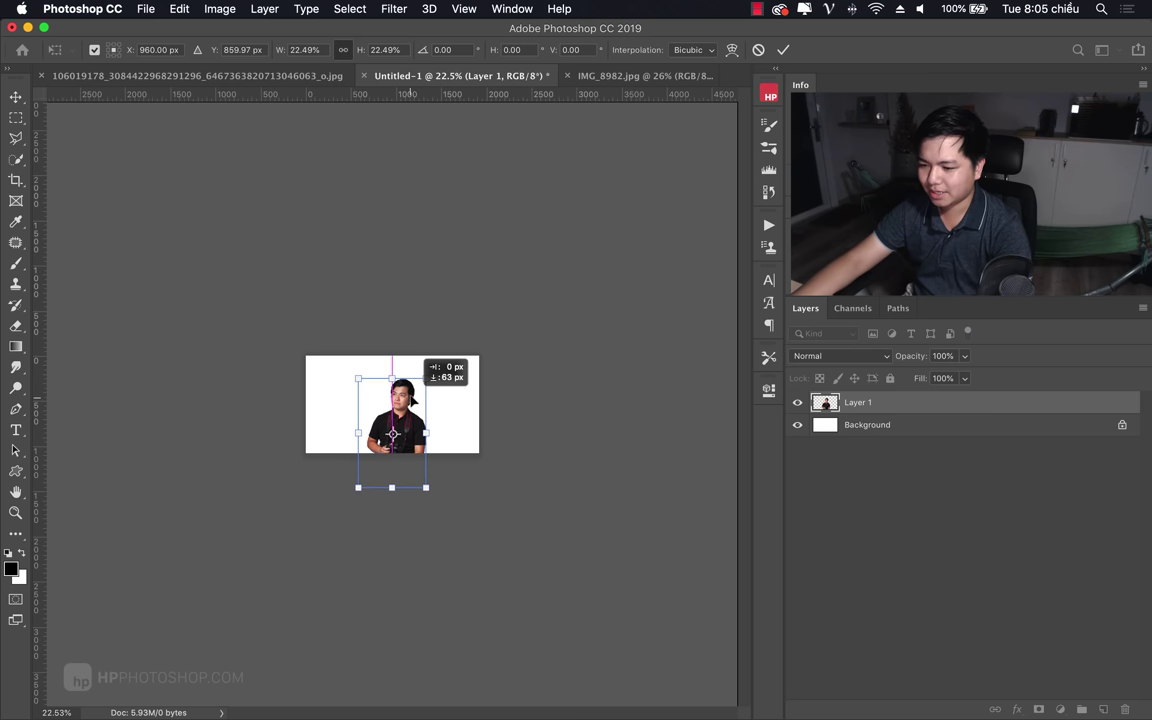
pyautogui.press('Return')
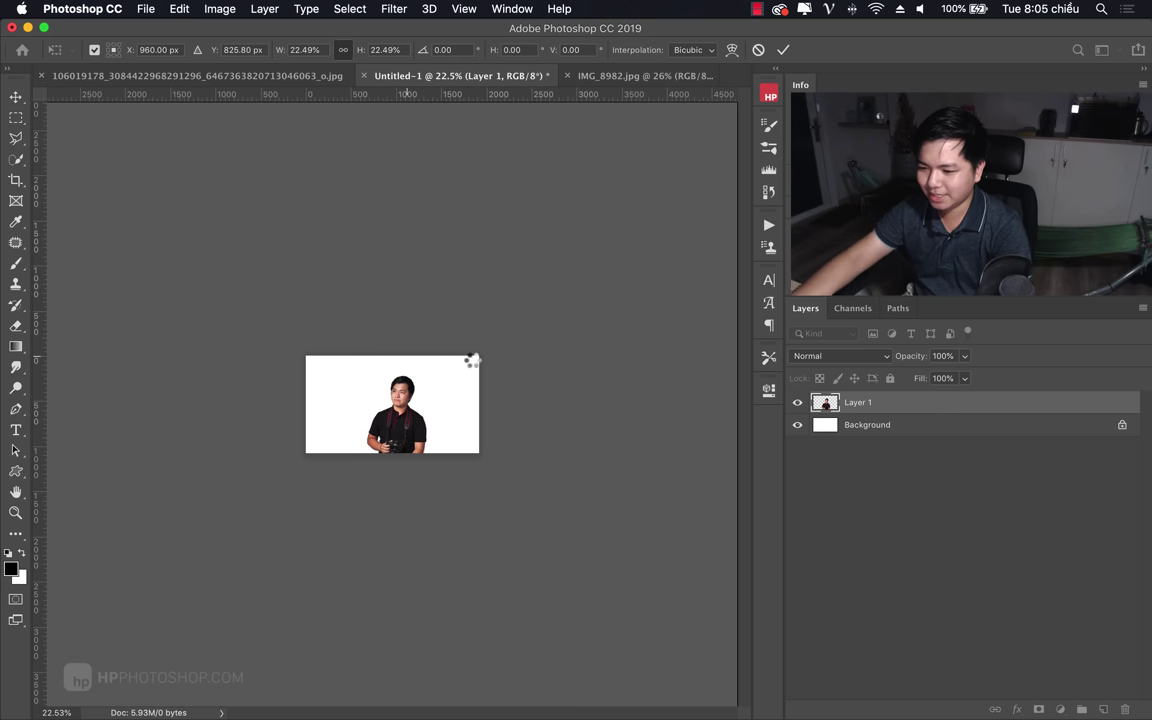
pyautogui.press('z')
pyautogui.moveTo(431, 425)
pyautogui.mouseDown()
pyautogui.moveTo(510, 390)
pyautogui.moveTo(484, 393)
pyautogui.mouseUp()
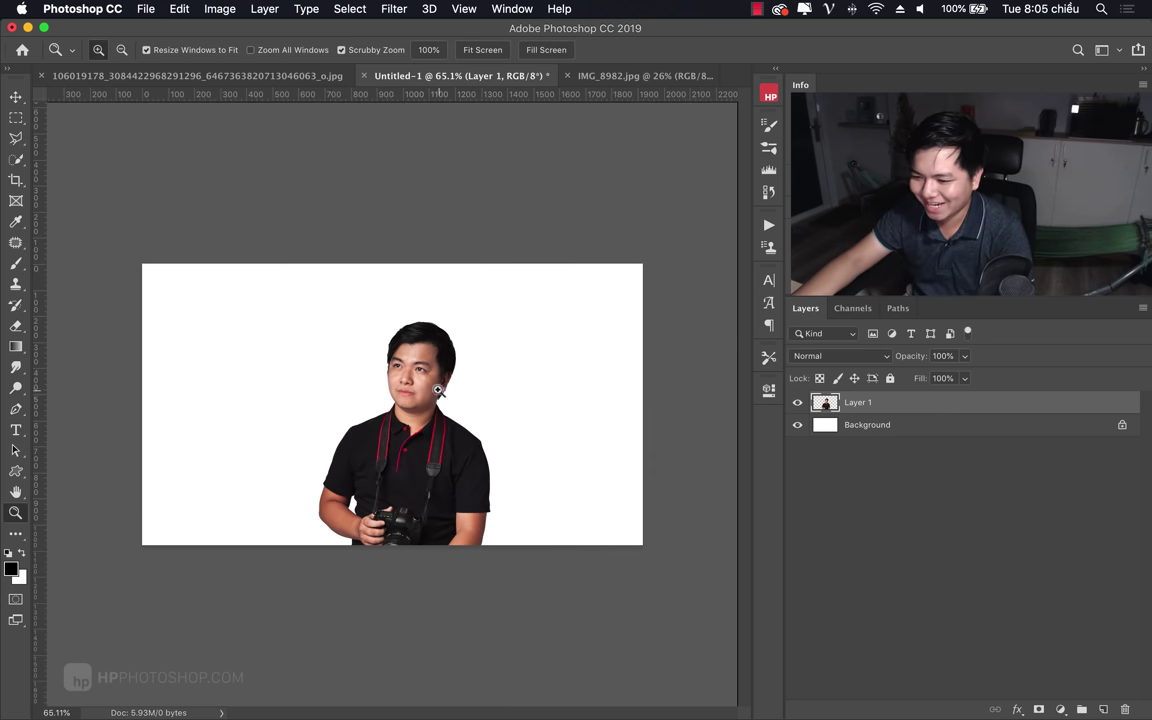
# - Nudge the portrait layer slightly lower on the canvas and zoom out
pyautogui.click(257, 76)
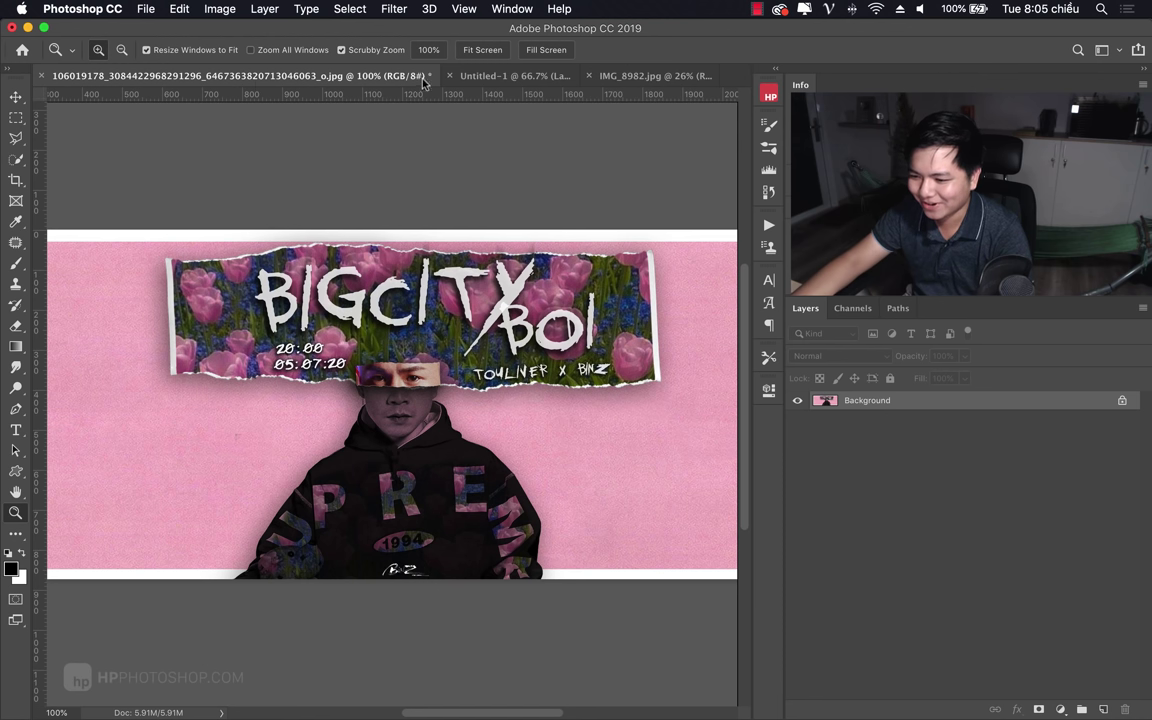
pyautogui.click(505, 76)
pyautogui.press('v')
pyautogui.moveTo(413, 381)
pyautogui.mouseDown()
pyautogui.moveTo(416, 390)
pyautogui.moveTo(417, 376)
pyautogui.mouseUp()
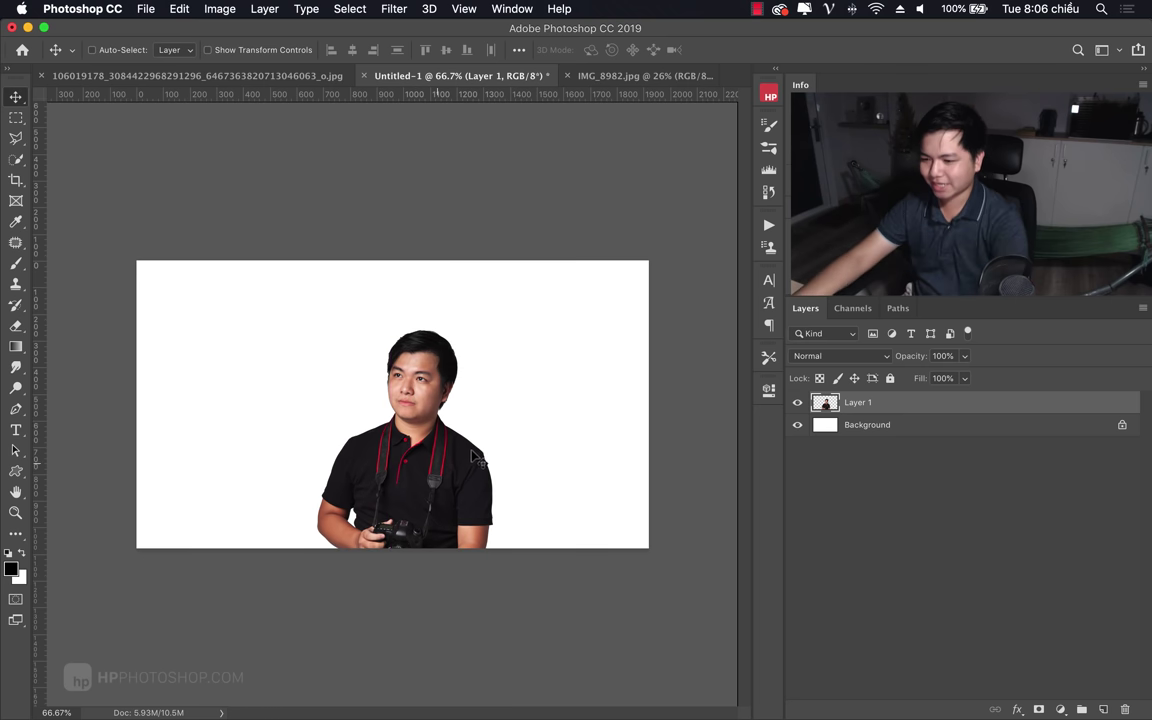
pyautogui.press('z')
pyautogui.moveTo(450, 406)
pyautogui.mouseDown()
pyautogui.moveTo(418, 418)
pyautogui.moveTo(422, 400)
pyautogui.mouseUp()
pyautogui.hotkey('ctrl', 'r')
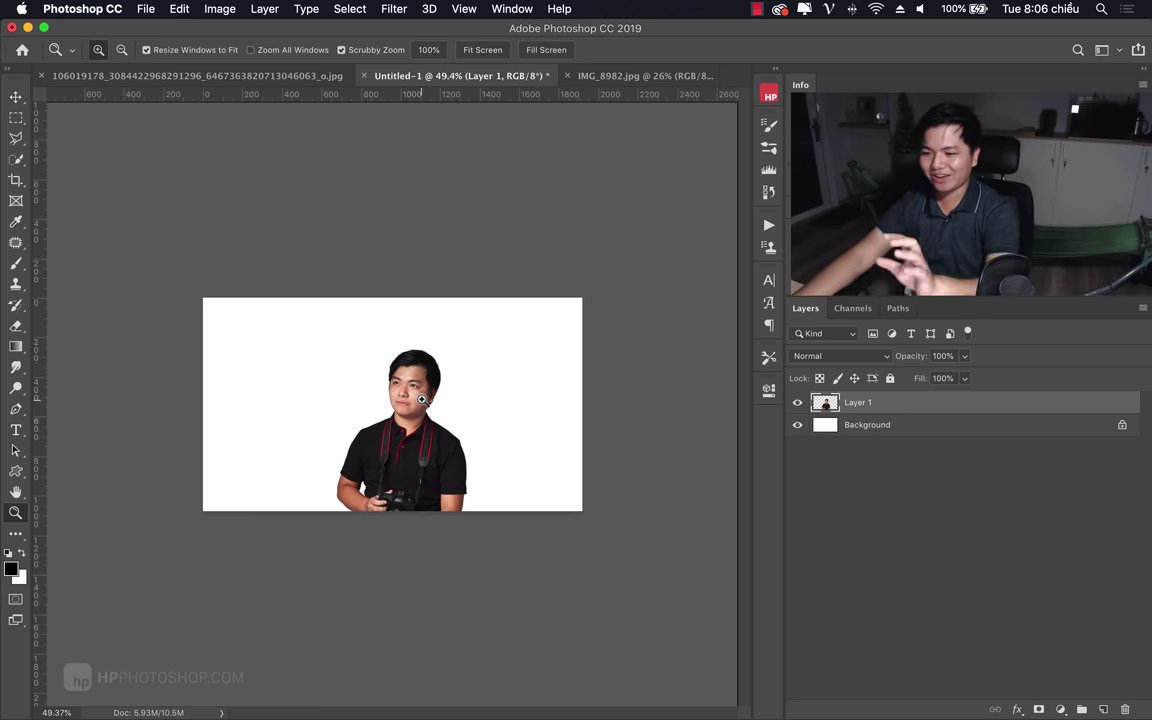
# - Close IMG_8982.jpg with Don't Save and zoom the reference poster to fit
pyautogui.click(617, 77)
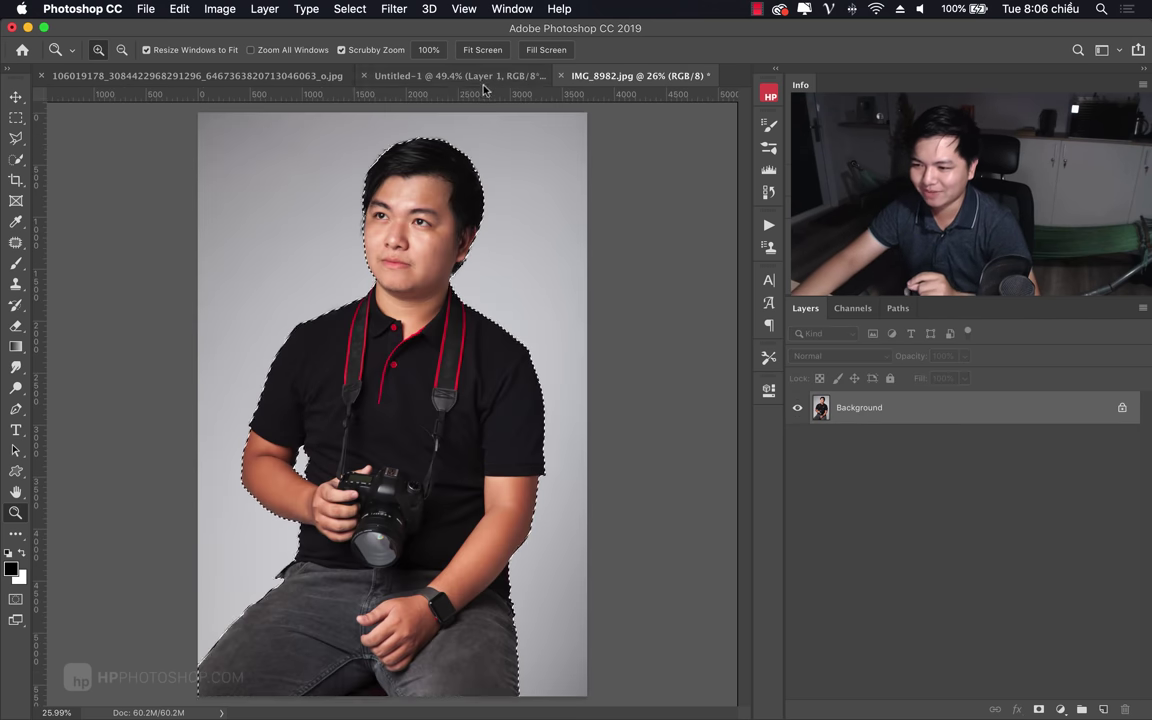
pyautogui.click(286, 77)
pyautogui.click(575, 77)
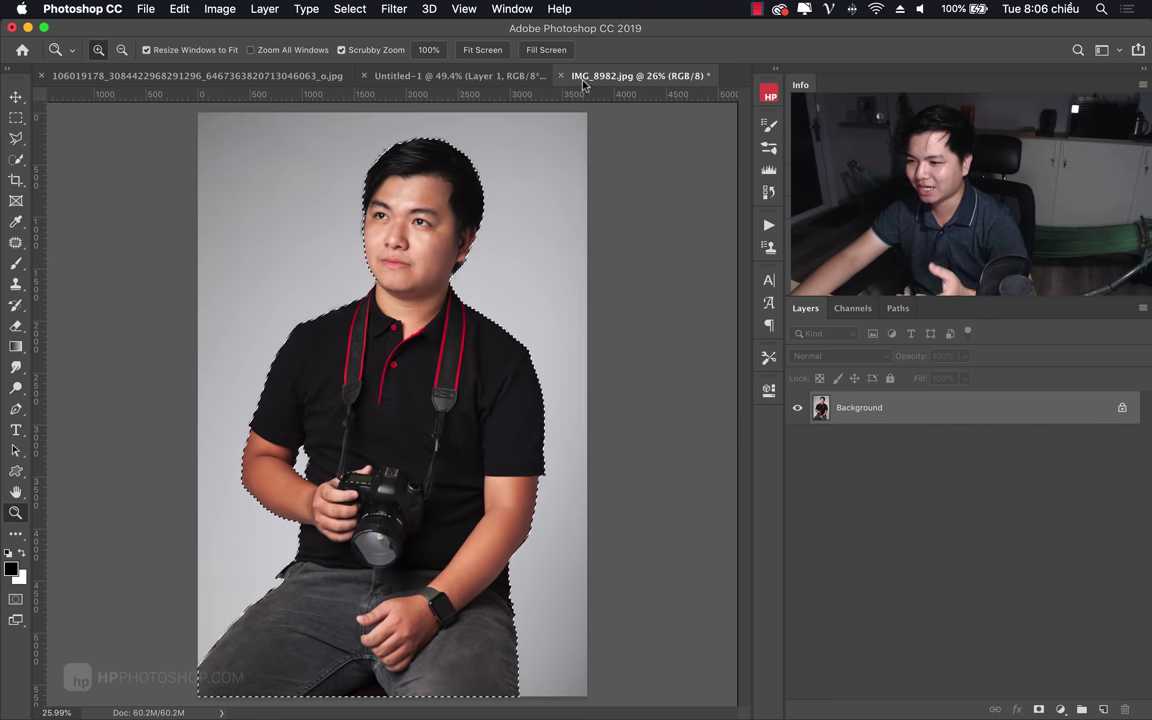
pyautogui.click(561, 76)
pyautogui.click(517, 259)
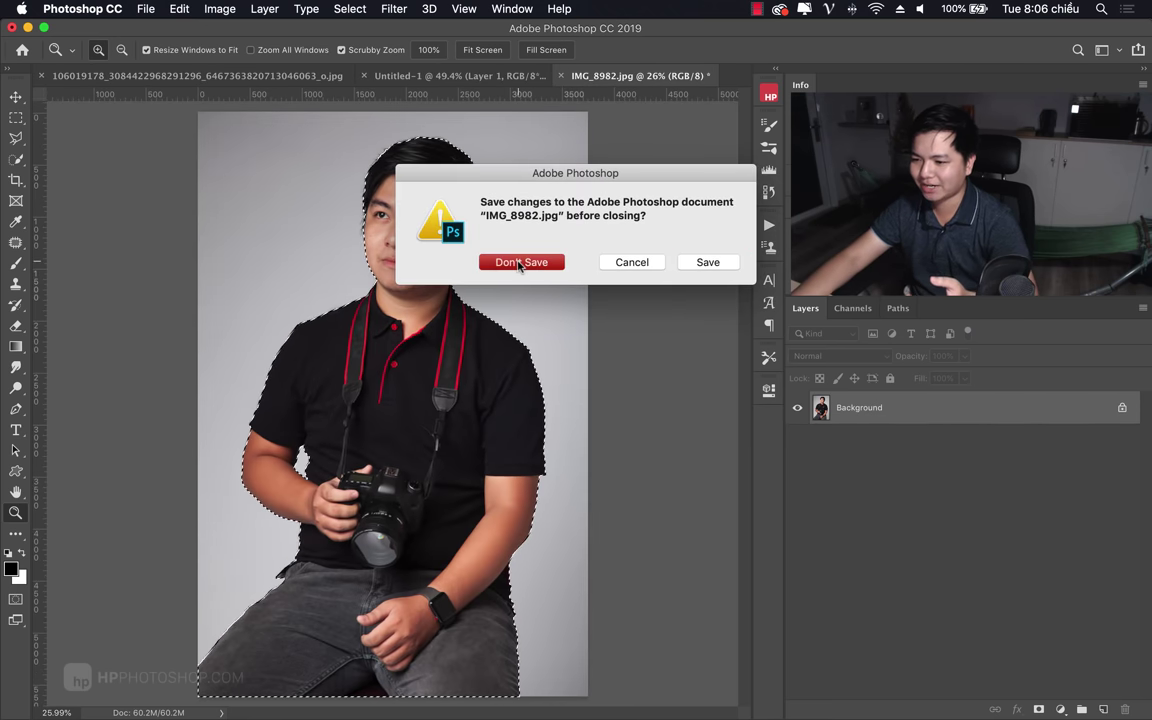
pyautogui.click(530, 76)
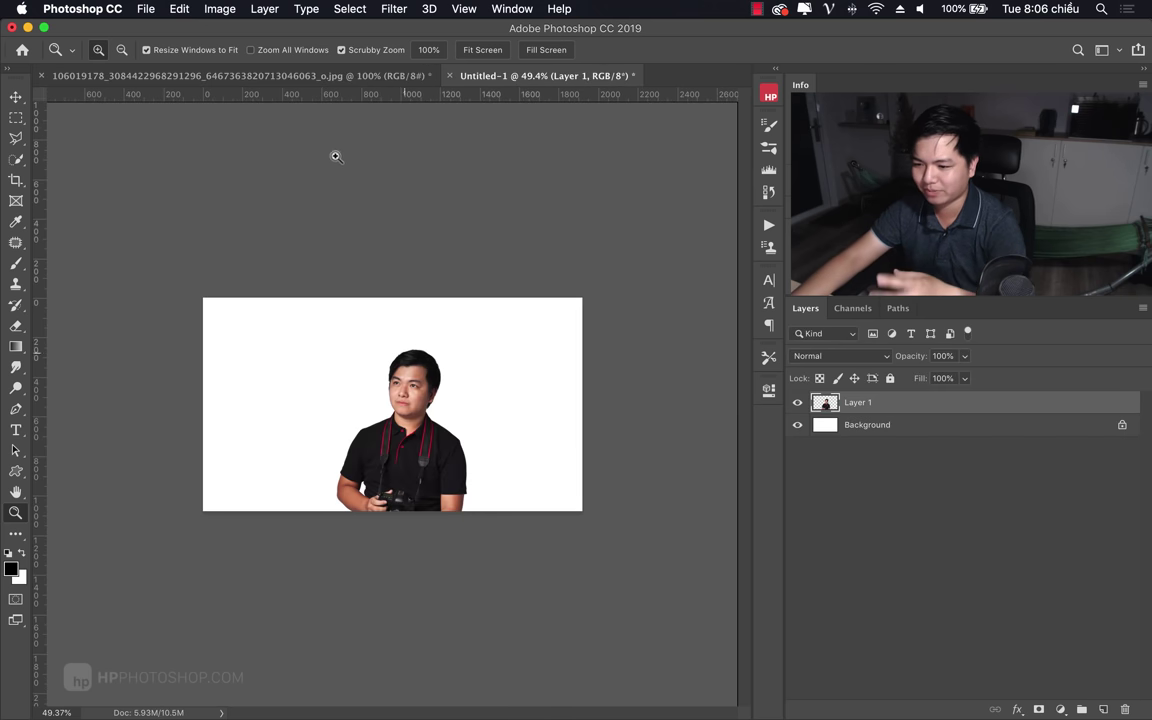
pyautogui.click(290, 76)
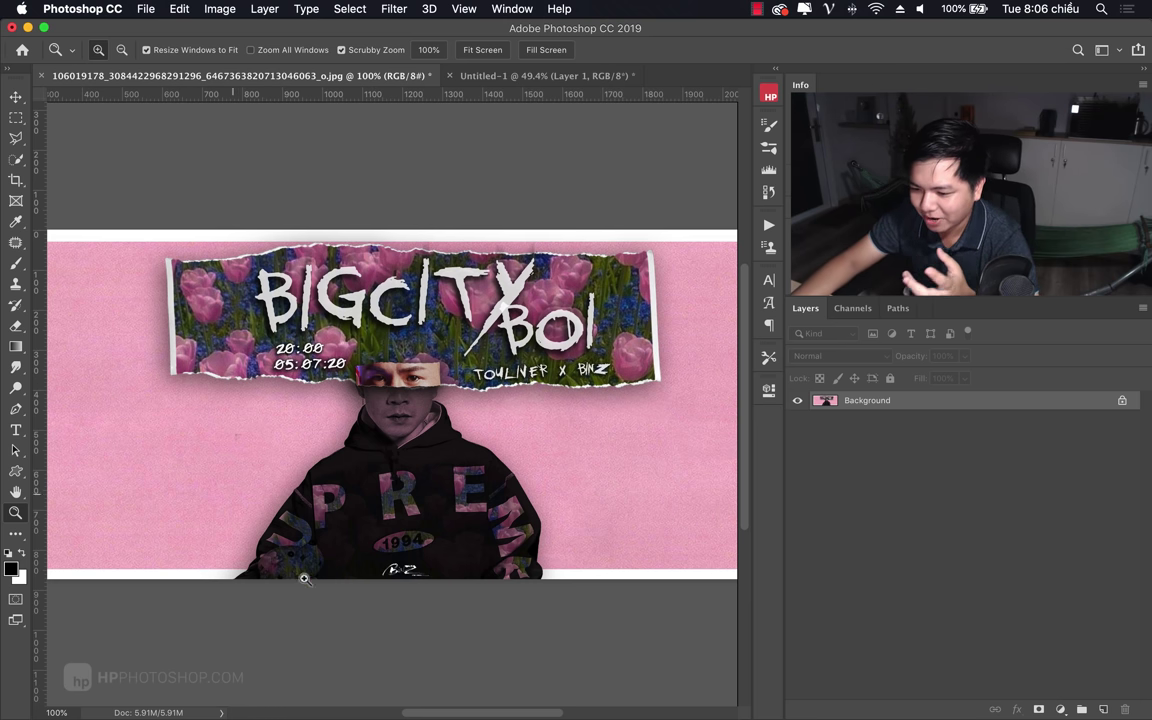
pyautogui.moveTo(362, 478); pyautogui.dragTo(272, 318)
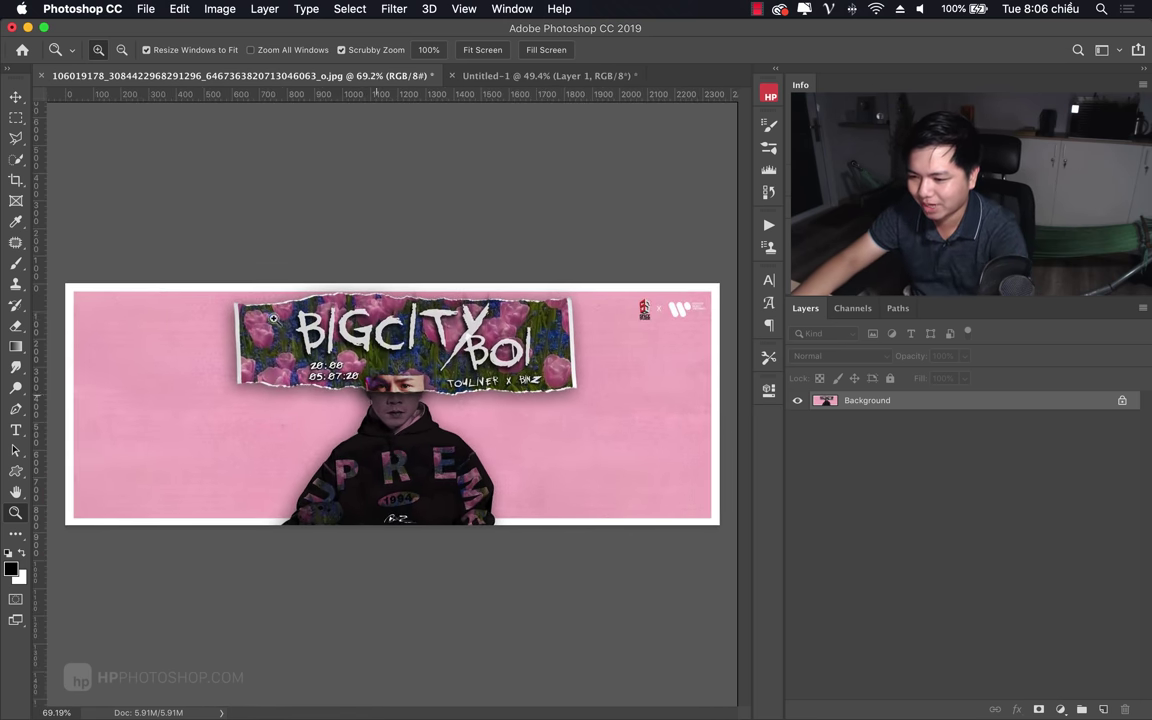
# - Select the white Background layer and browse the fill and adjustment layer options
pyautogui.click(533, 76)
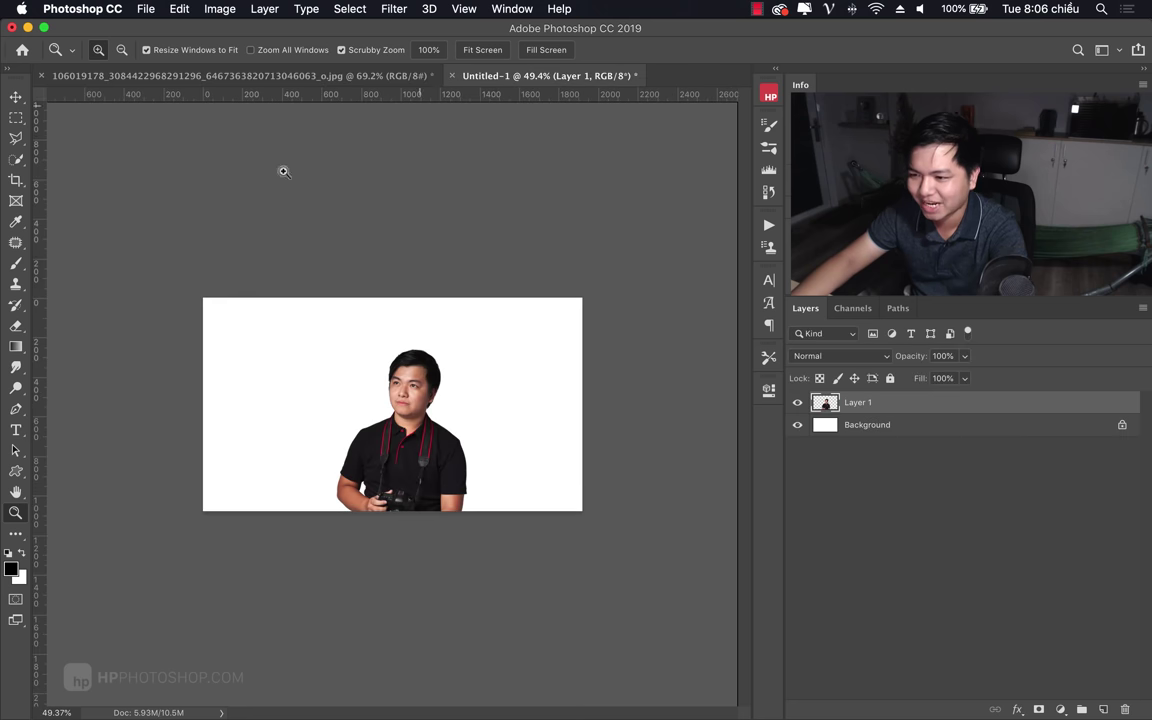
pyautogui.click(889, 430)
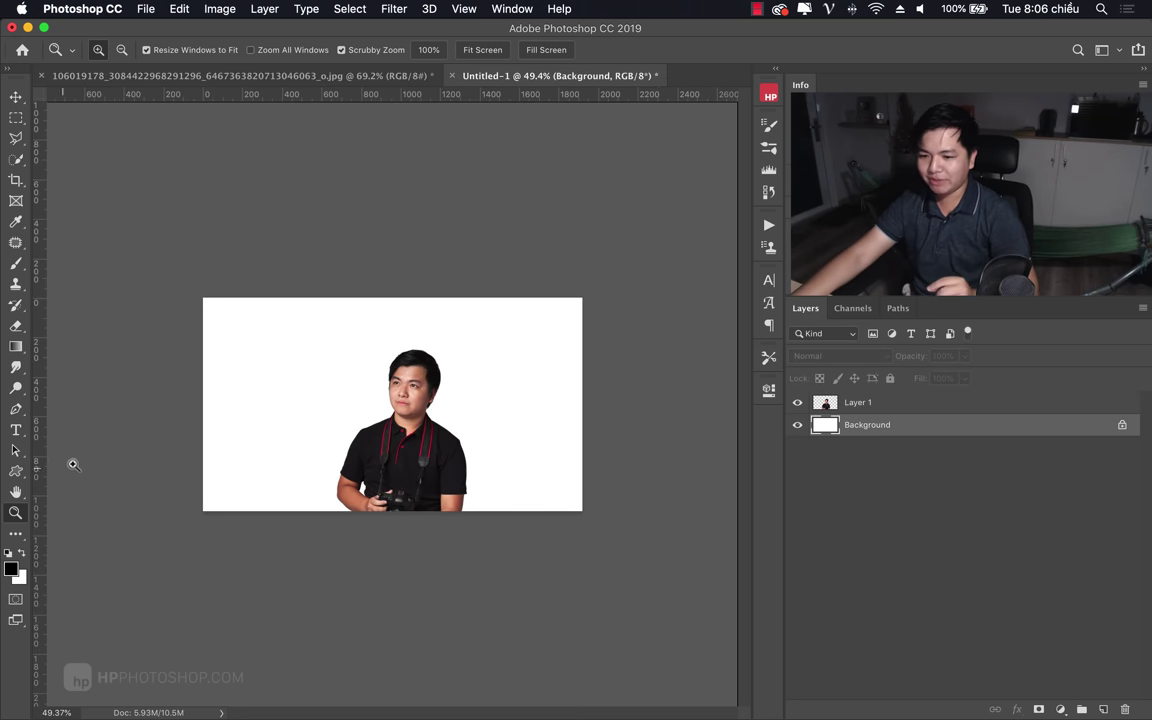
pyautogui.click(891, 408)
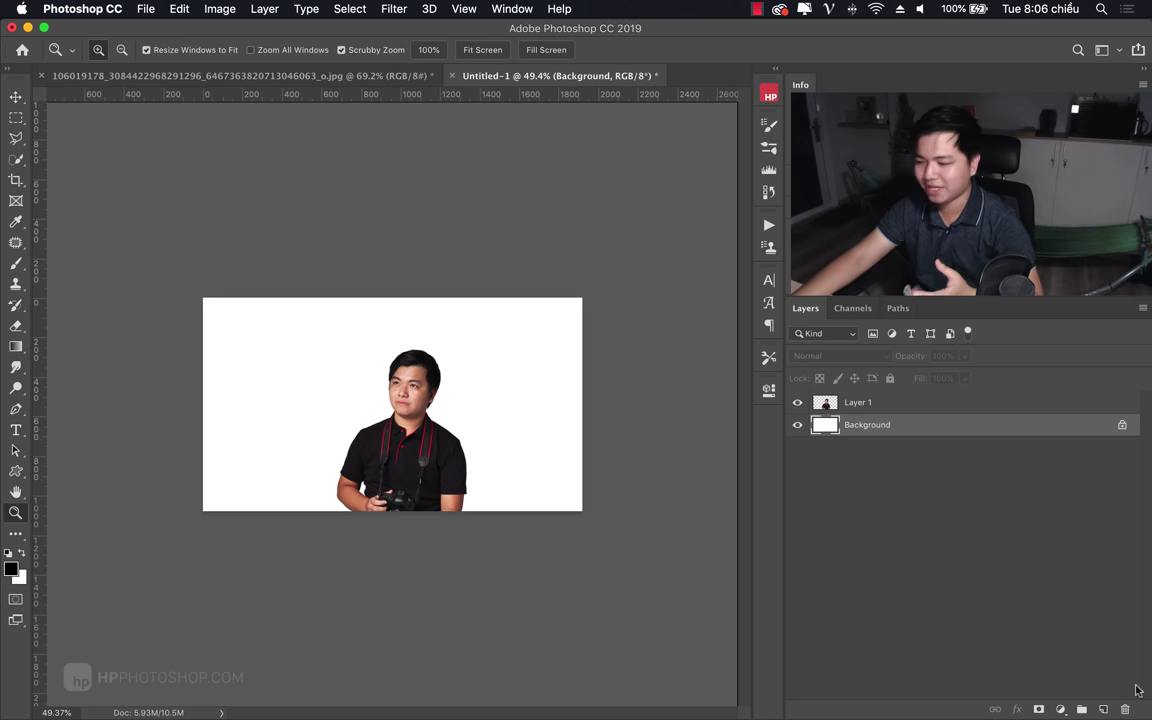
pyautogui.click(1062, 709)
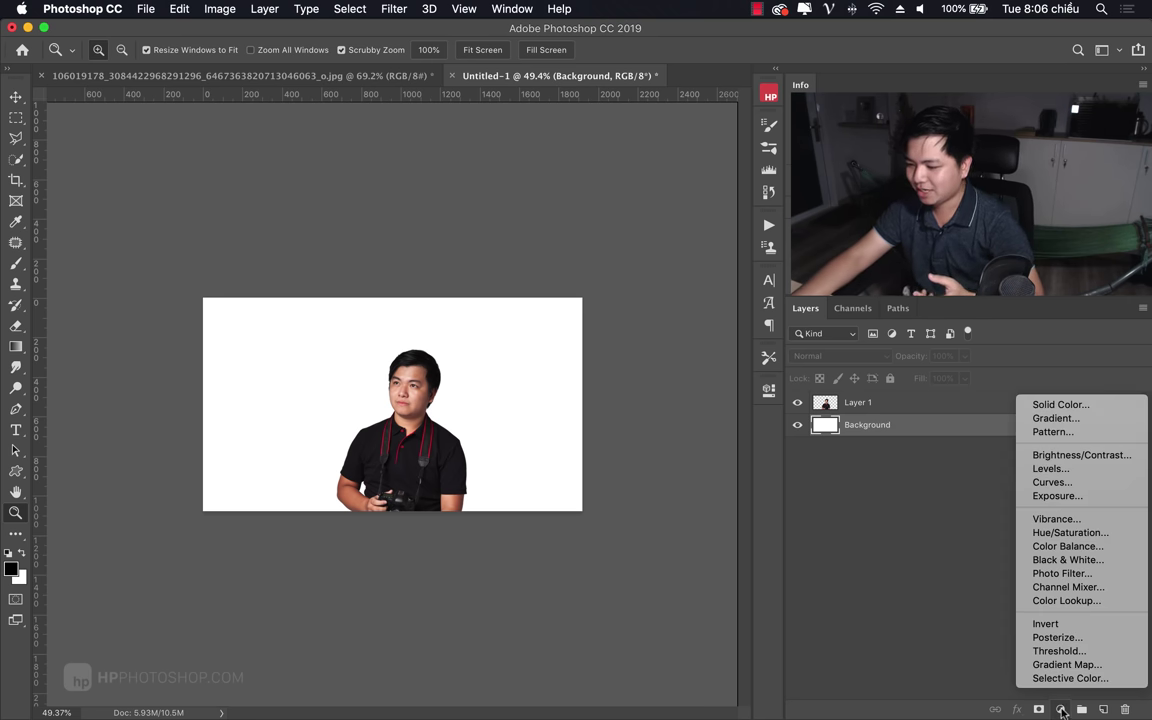
pyautogui.press('Escape')
pyautogui.click(265, 9)
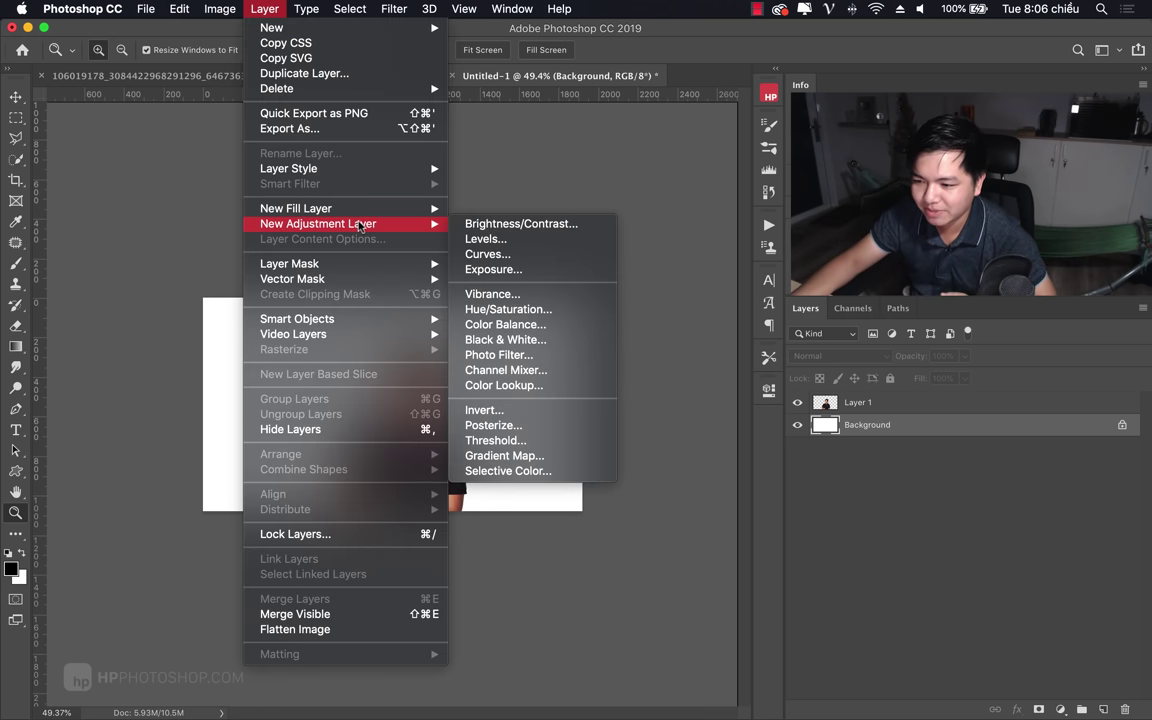
pyautogui.moveTo(318, 224)
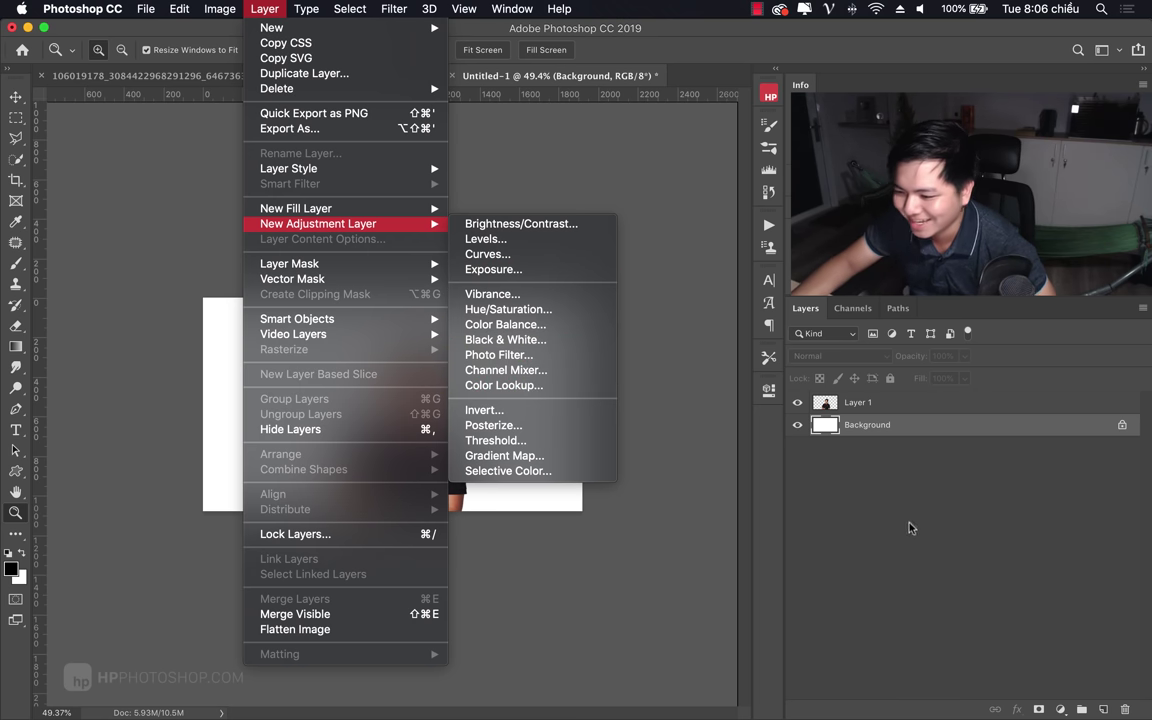
pyautogui.click(1060, 710)
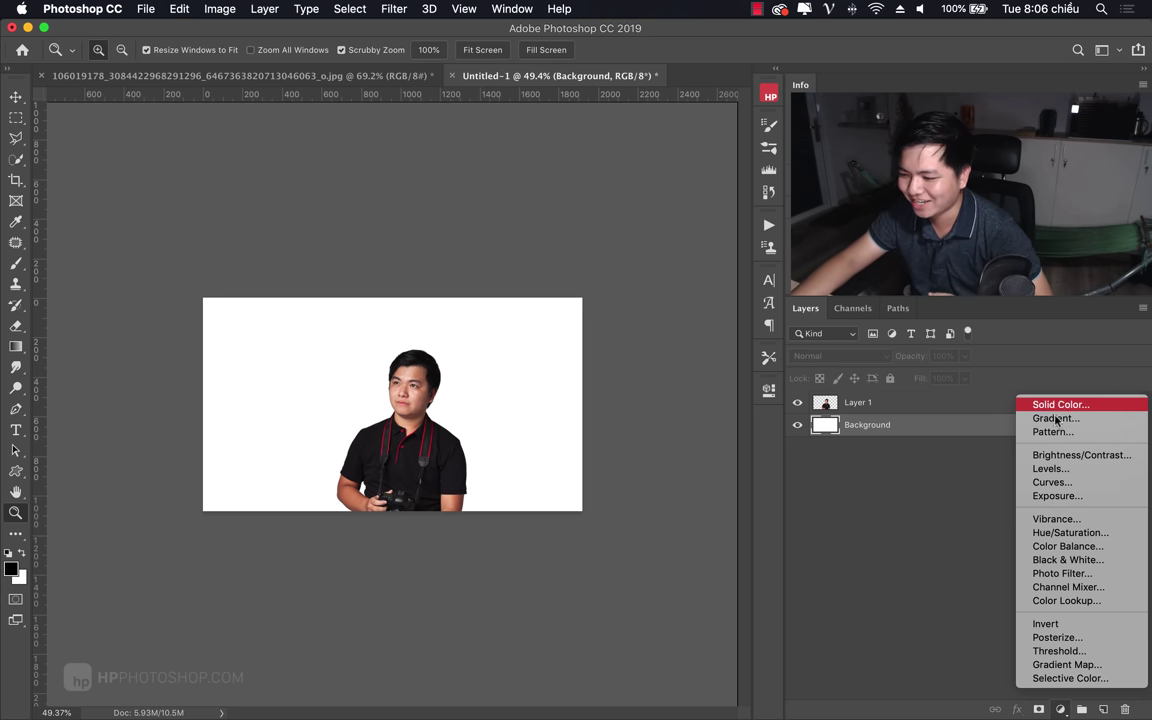
pyautogui.click(1064, 712)
# - Add a Solid Color fill layer in pink (f192ee) above the Background
pyautogui.click(1062, 710)
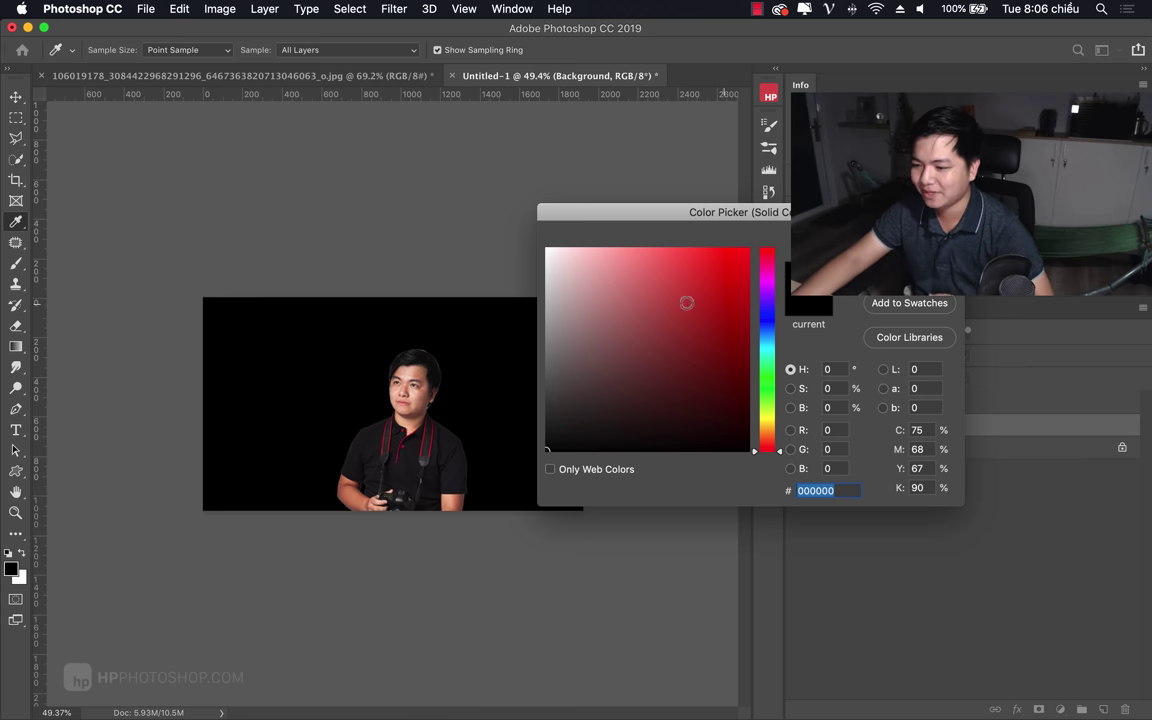
pyautogui.click(766, 280)
pyautogui.moveTo(650, 270); pyautogui.dragTo(631, 271)
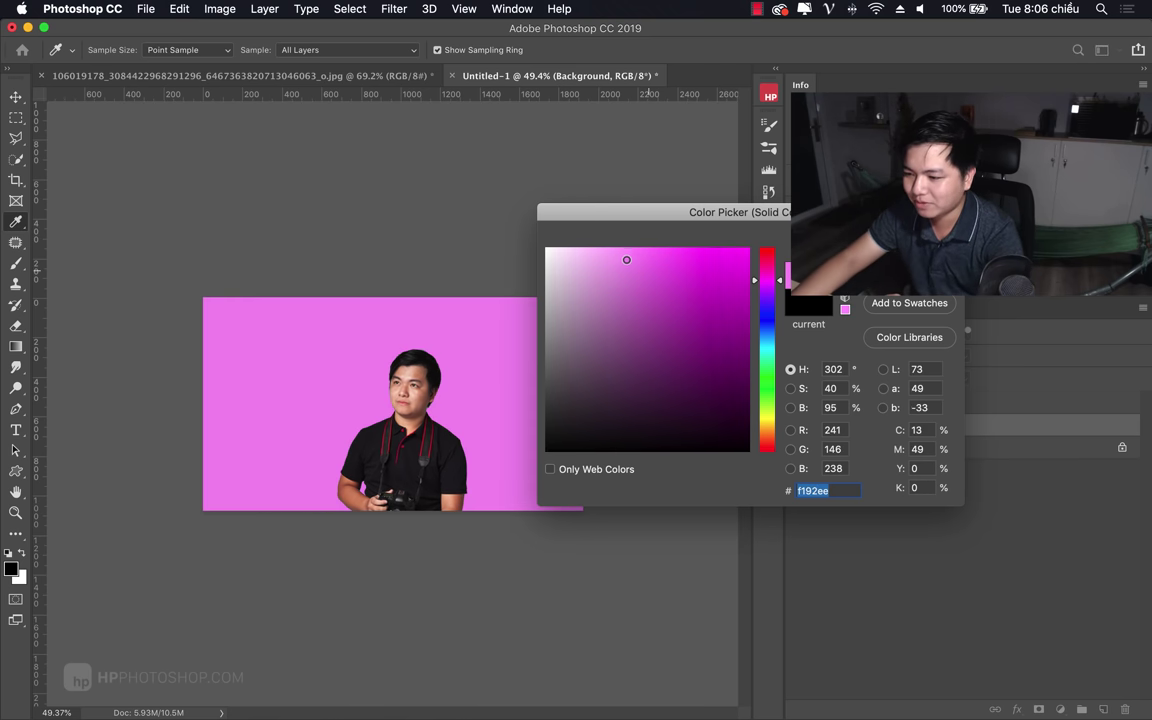
pyautogui.press('Return')
pyautogui.press('z')
pyautogui.click(240, 75)
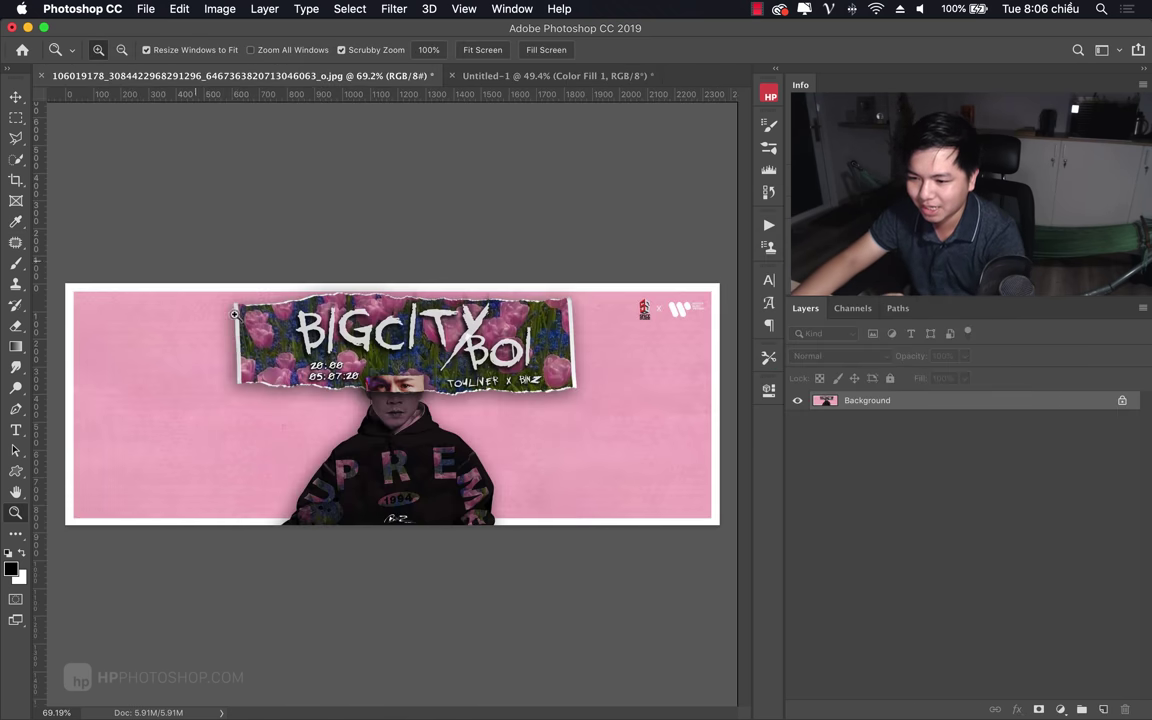
# - Lighten the Color Fill 1 pink and compare it with the reference poster
pyautogui.click(540, 76)
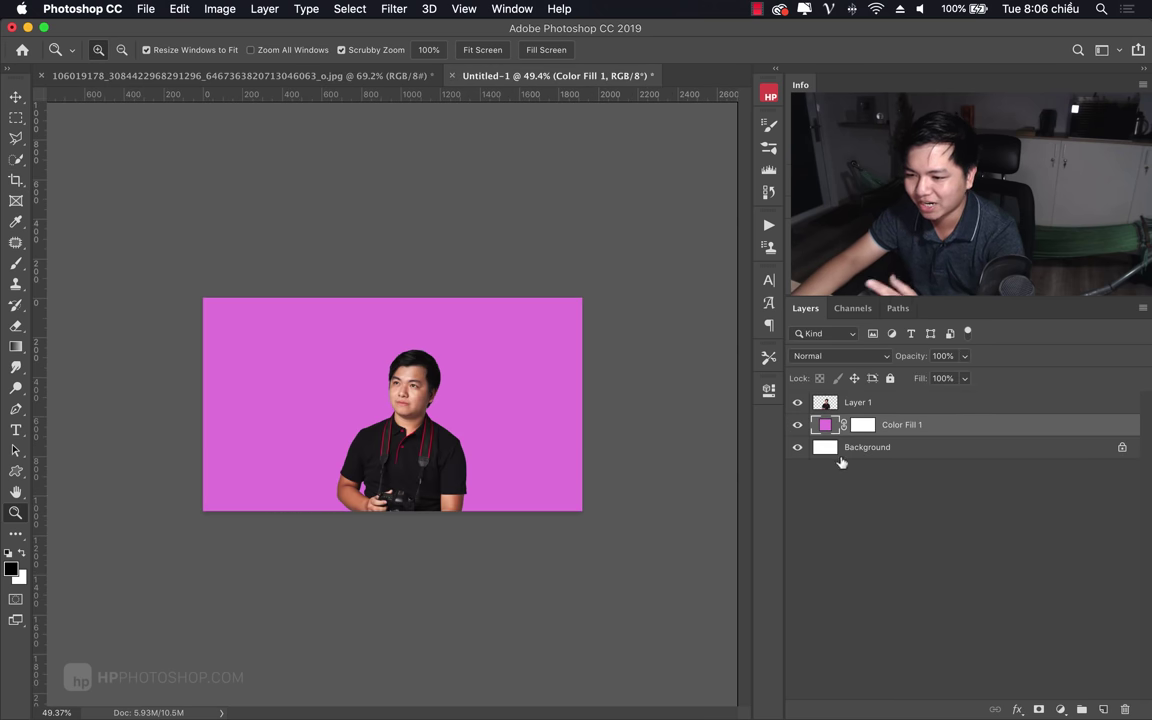
pyautogui.doubleClick(823, 420)
pyautogui.moveTo(766, 435); pyautogui.dragTo(760, 268)
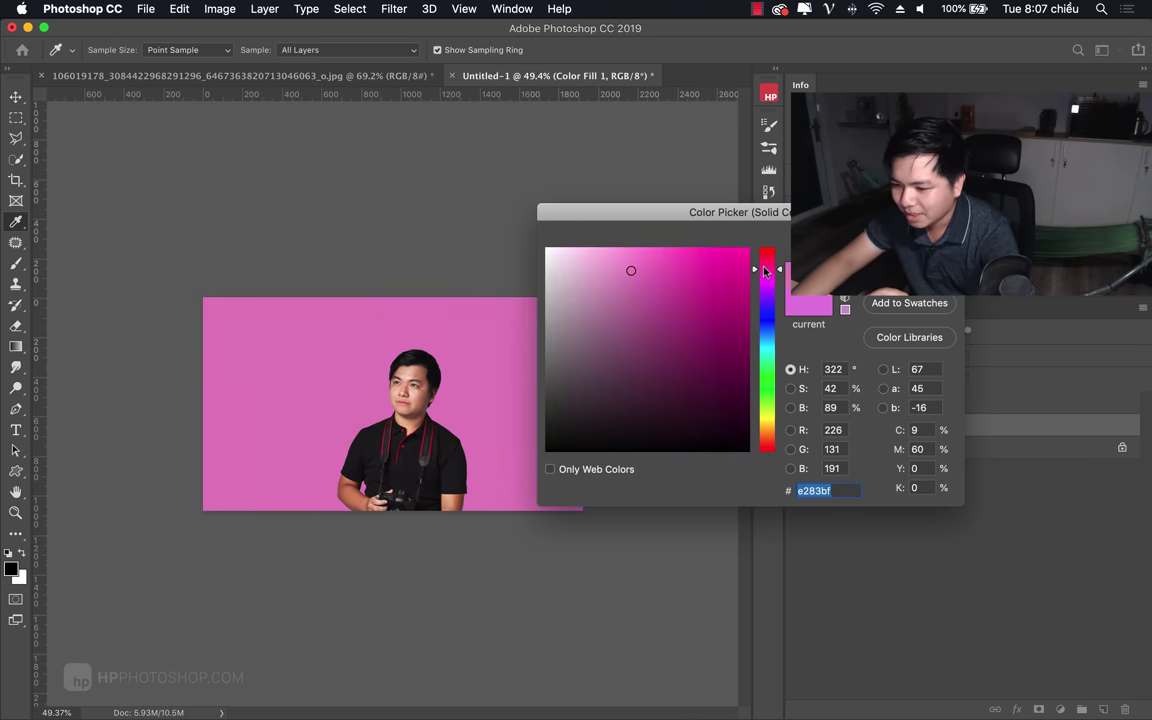
pyautogui.moveTo(631, 270); pyautogui.dragTo(605, 252)
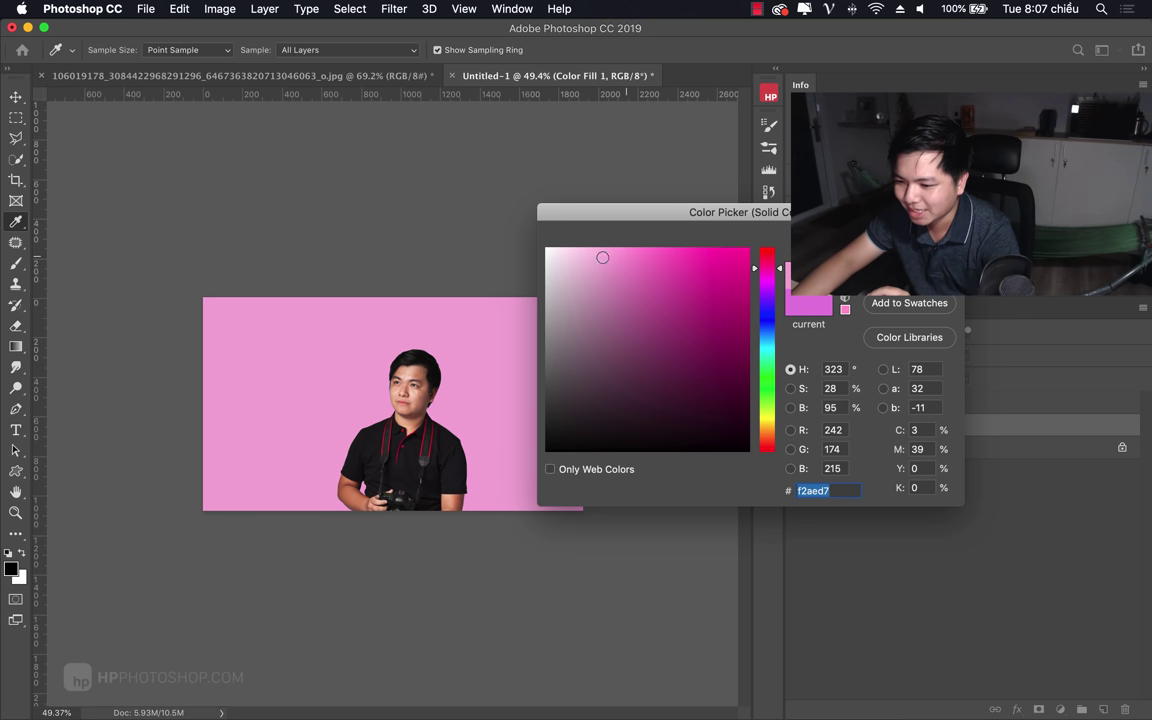
pyautogui.press('Return')
pyautogui.press('z')
pyautogui.click(254, 80)
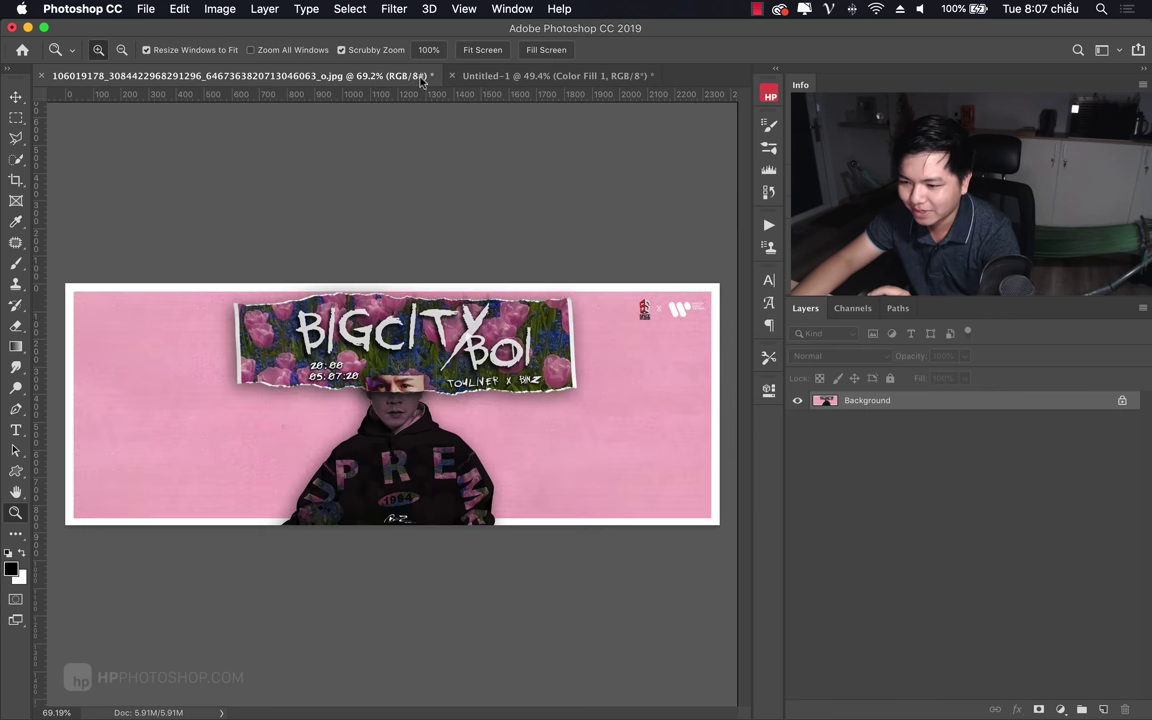
pyautogui.click(538, 80)
# - Adjust the fill to a softer, slightly deeper pink and compare again
pyautogui.doubleClick(825, 426)
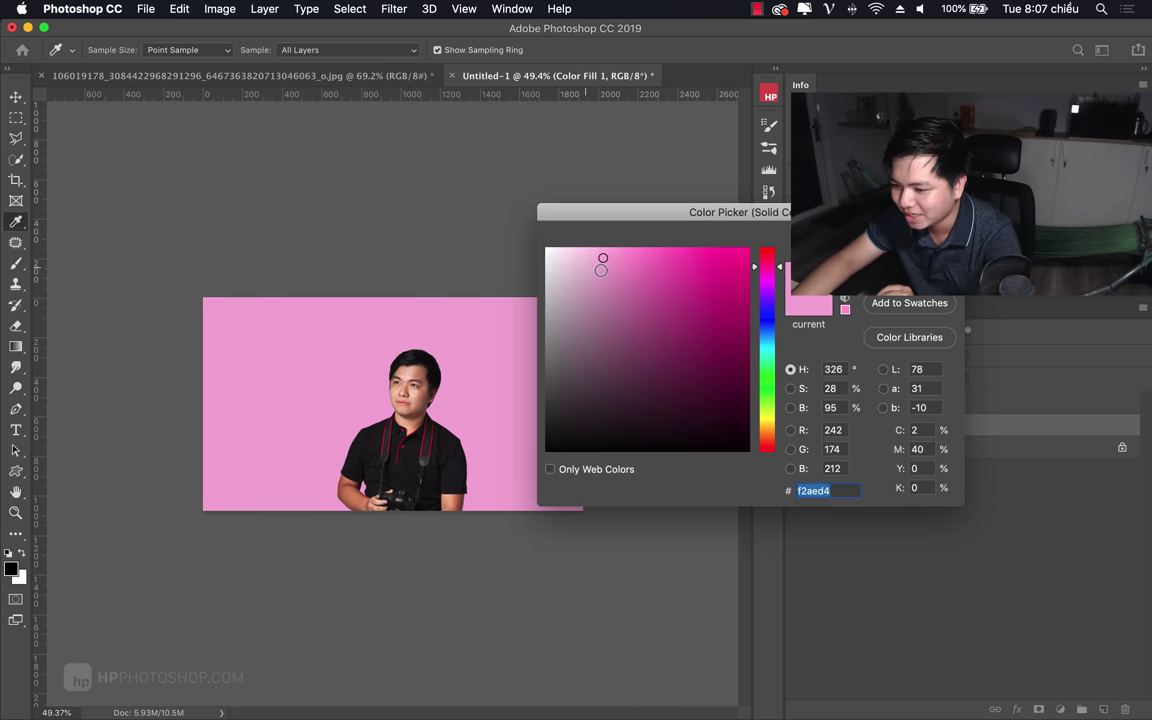
pyautogui.click(588, 268)
pyautogui.click(594, 269)
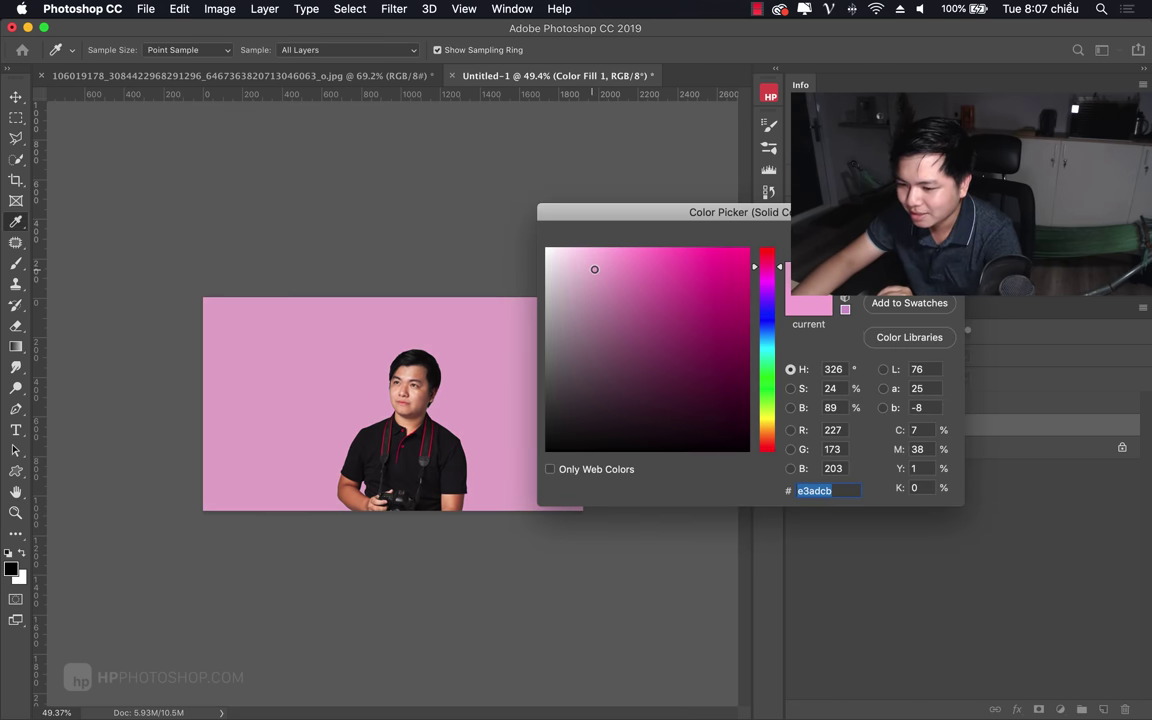
pyautogui.press('Return')
pyautogui.click(355, 76)
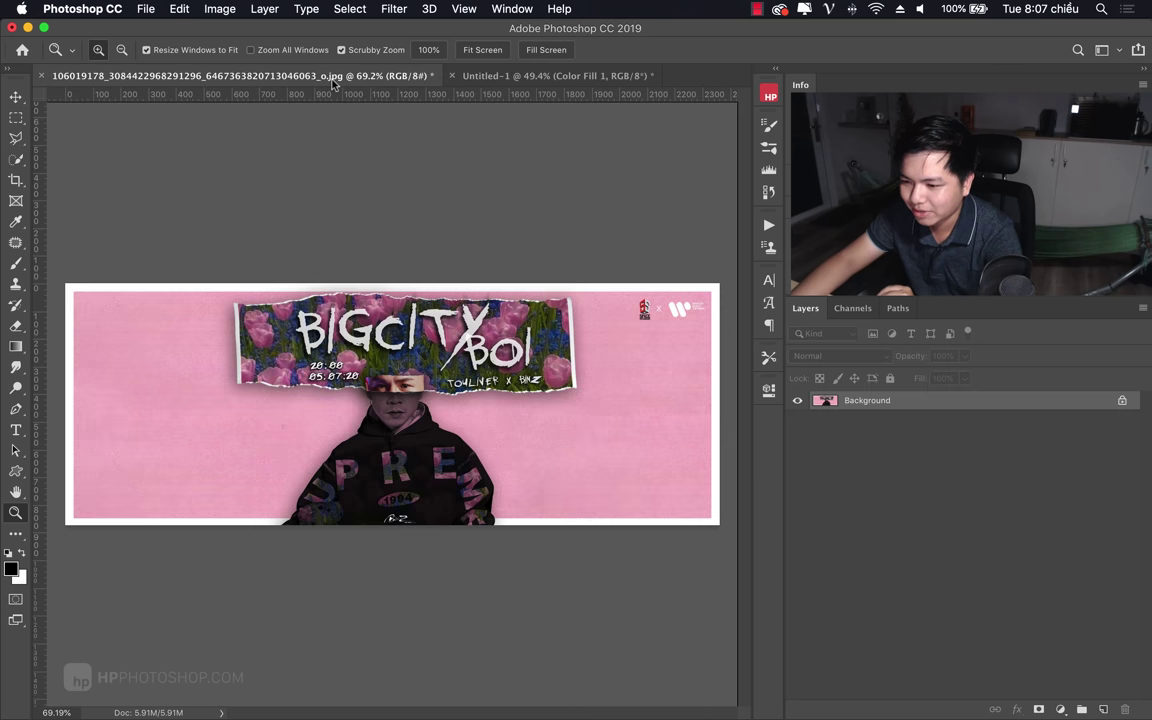
pyautogui.click(541, 78)
# - Sample the reference background with the Eyedropper and apply f0b0c0 to Color Fill 1
pyautogui.click(222, 76)
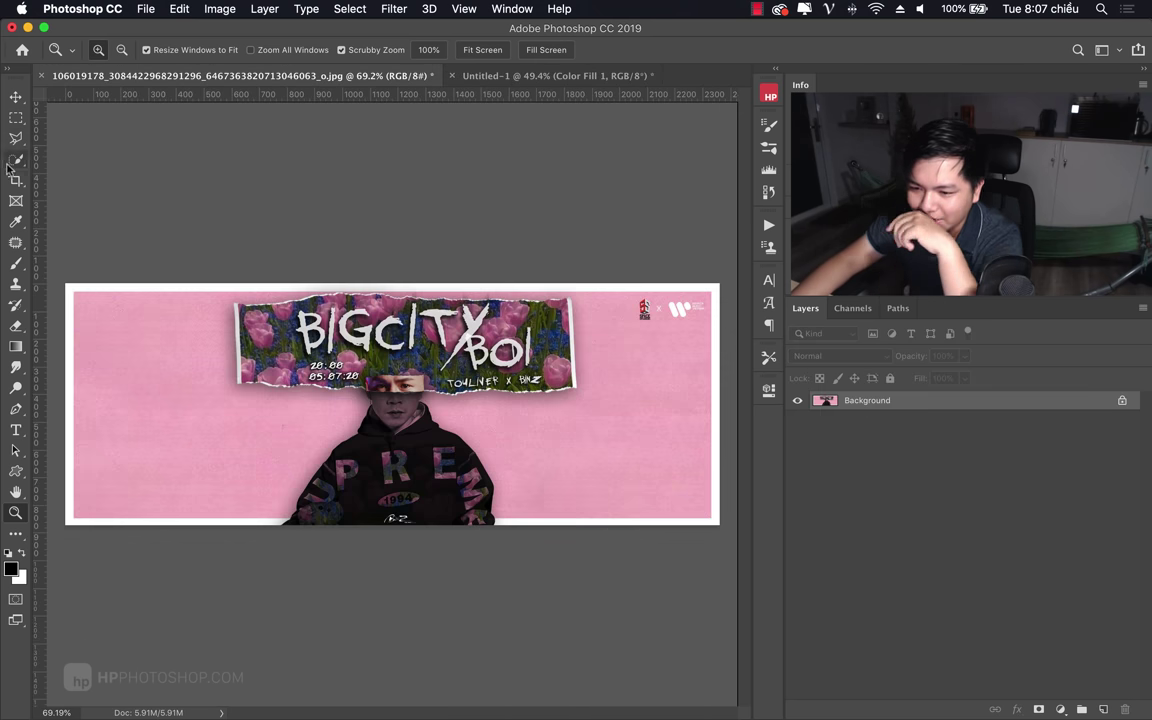
pyautogui.click(15, 222)
pyautogui.rightClick(15, 222)
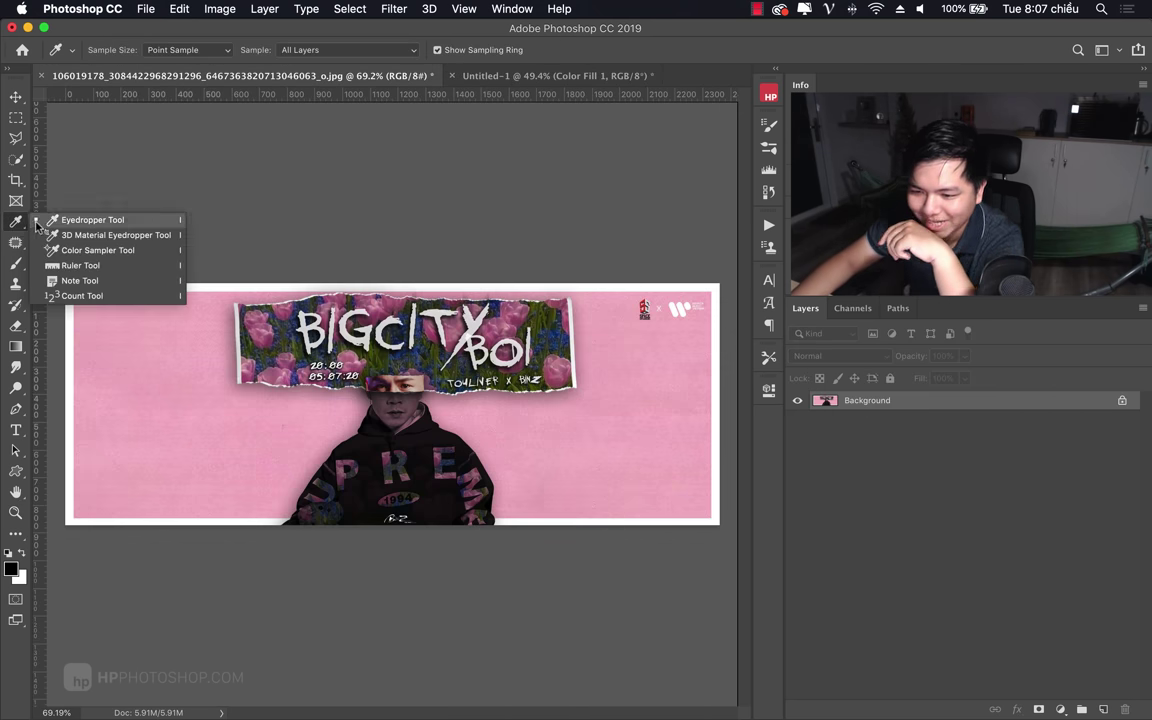
pyautogui.click(60, 218)
pyautogui.moveTo(186, 391); pyautogui.dragTo(184, 395)
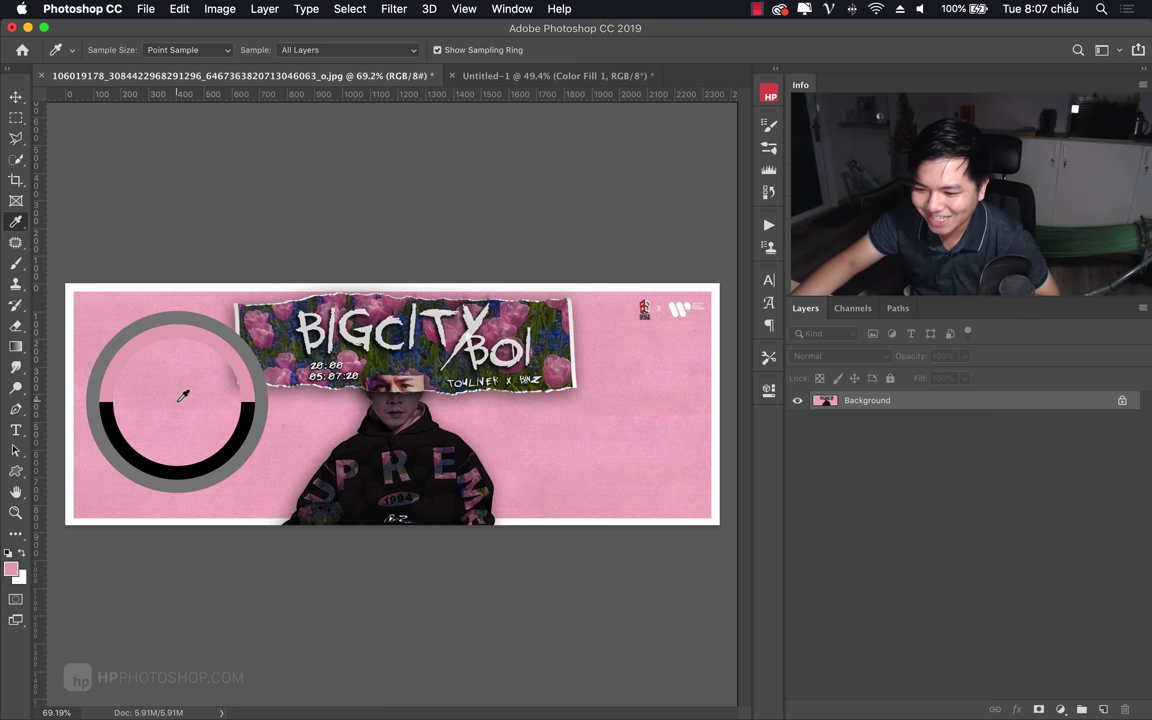
pyautogui.click(541, 76)
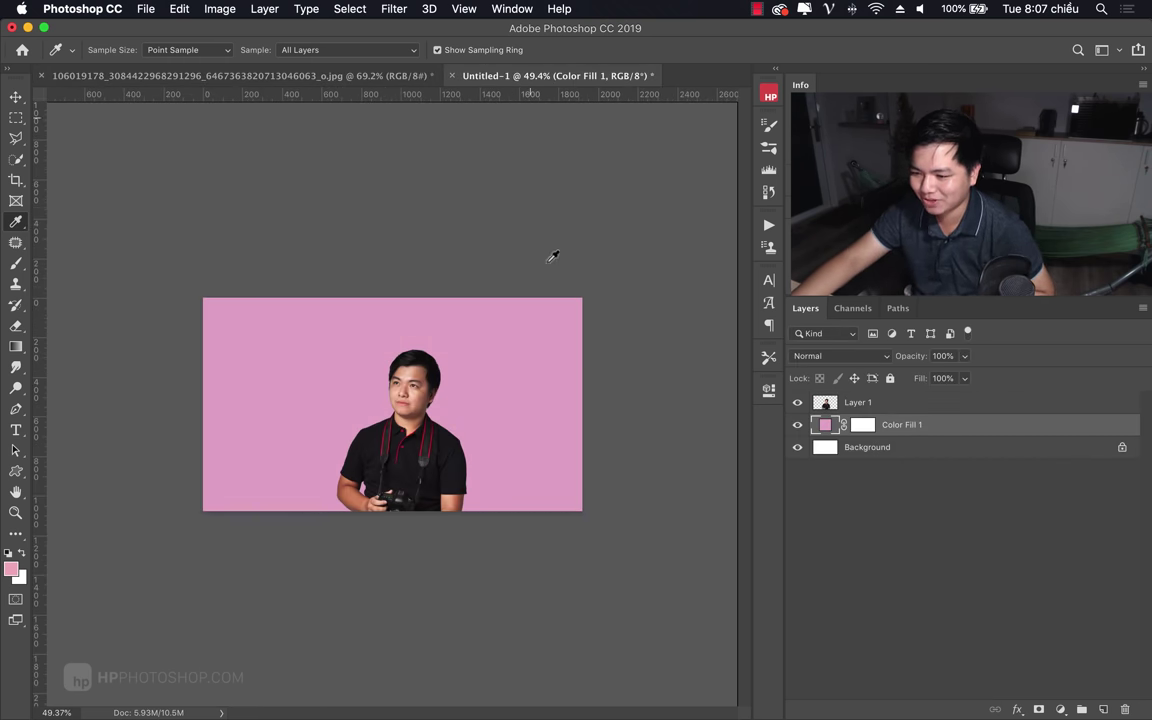
pyautogui.doubleClick(818, 425)
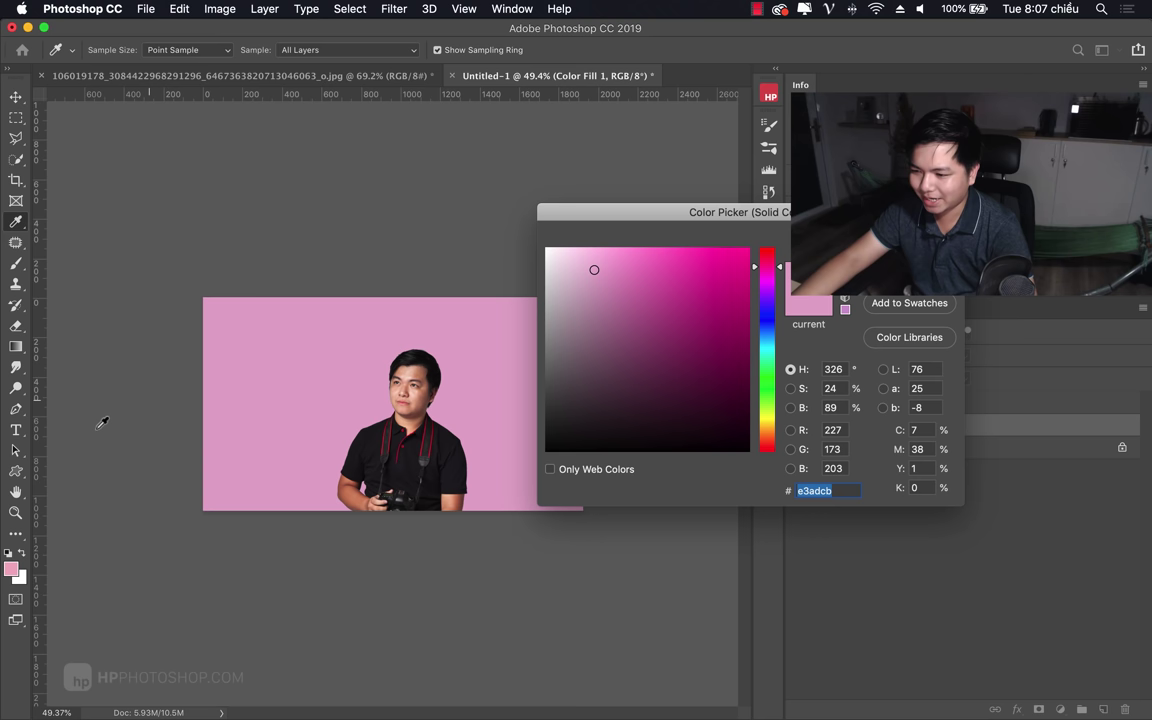
pyautogui.click(14, 567)
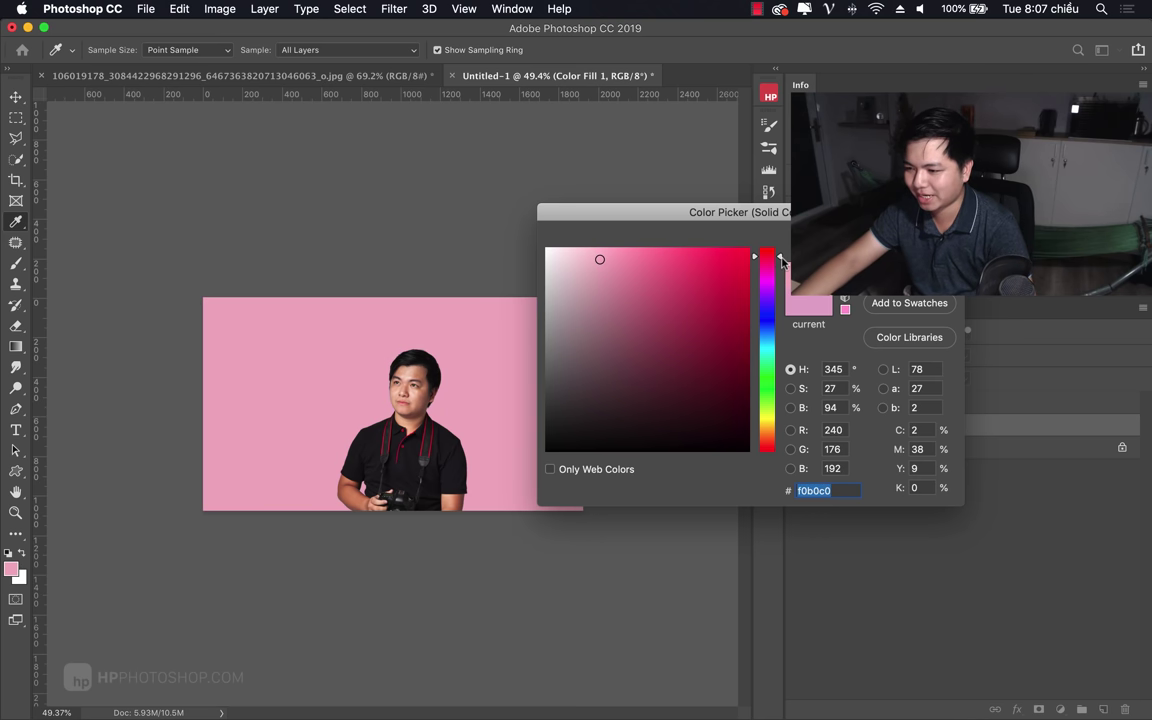
pyautogui.press('Return')
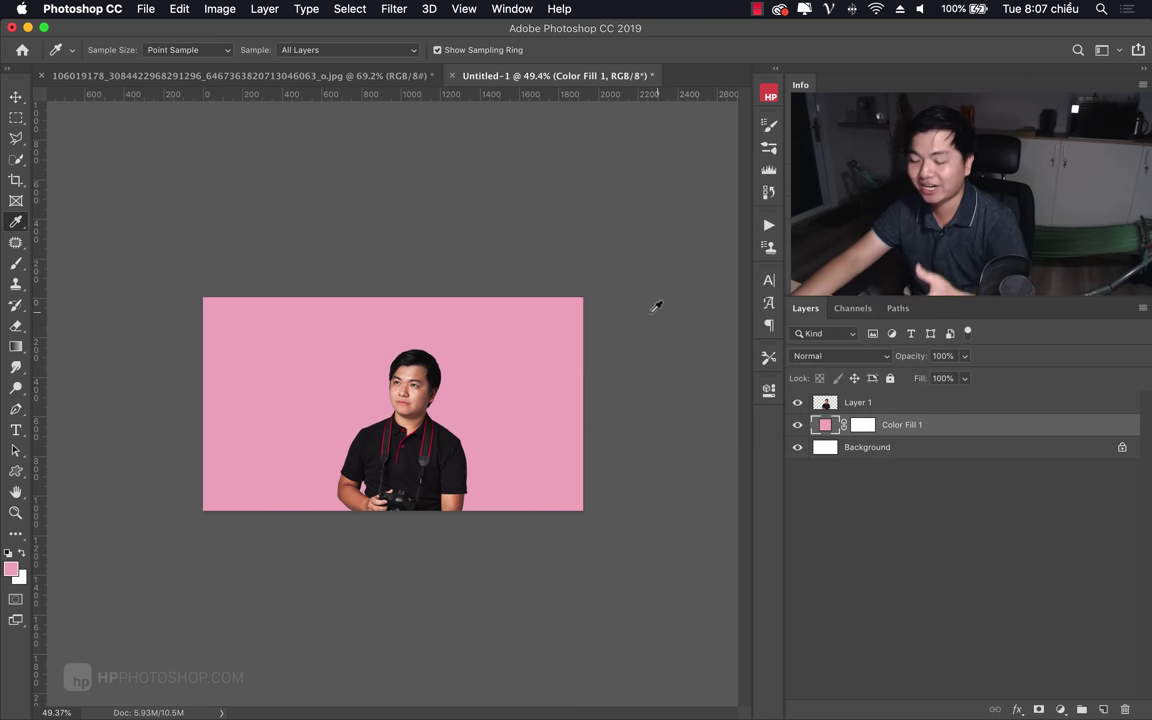
pyautogui.press('z')
pyautogui.moveTo(420, 391); pyautogui.dragTo(455, 391)
pyautogui.click(858, 402)
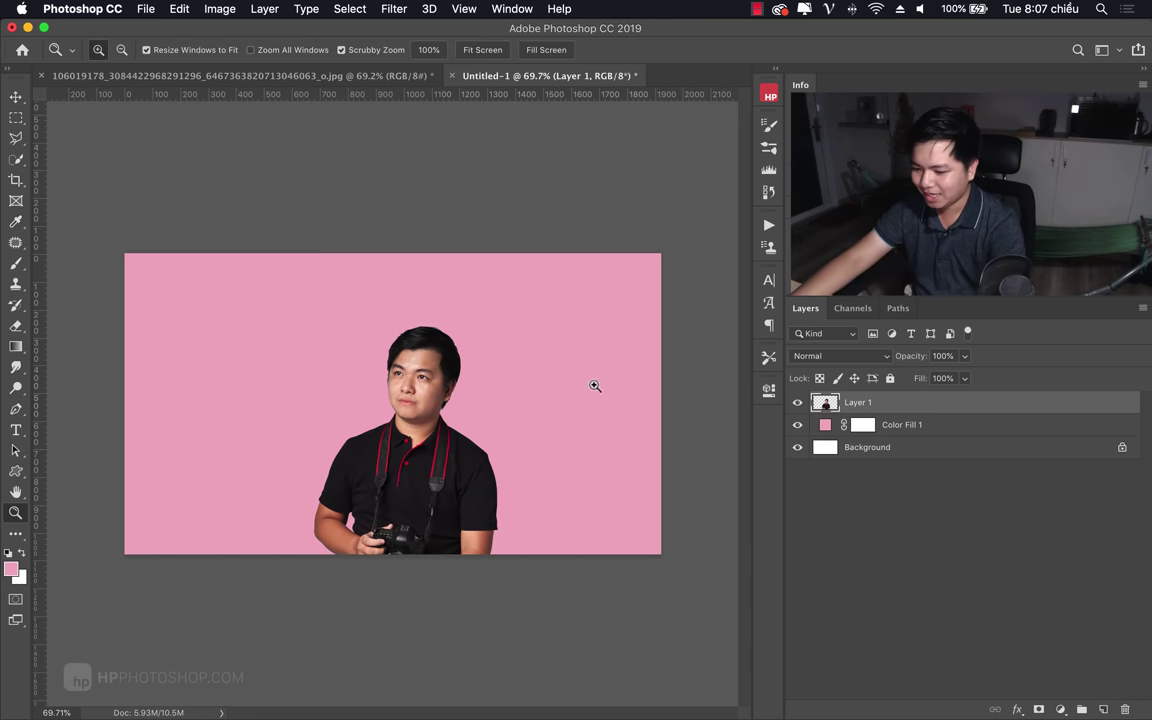
pyautogui.press('v')
pyautogui.moveTo(381, 421)
pyautogui.mouseDown()
pyautogui.moveTo(472, 392)
pyautogui.moveTo(386, 412)
pyautogui.mouseUp()
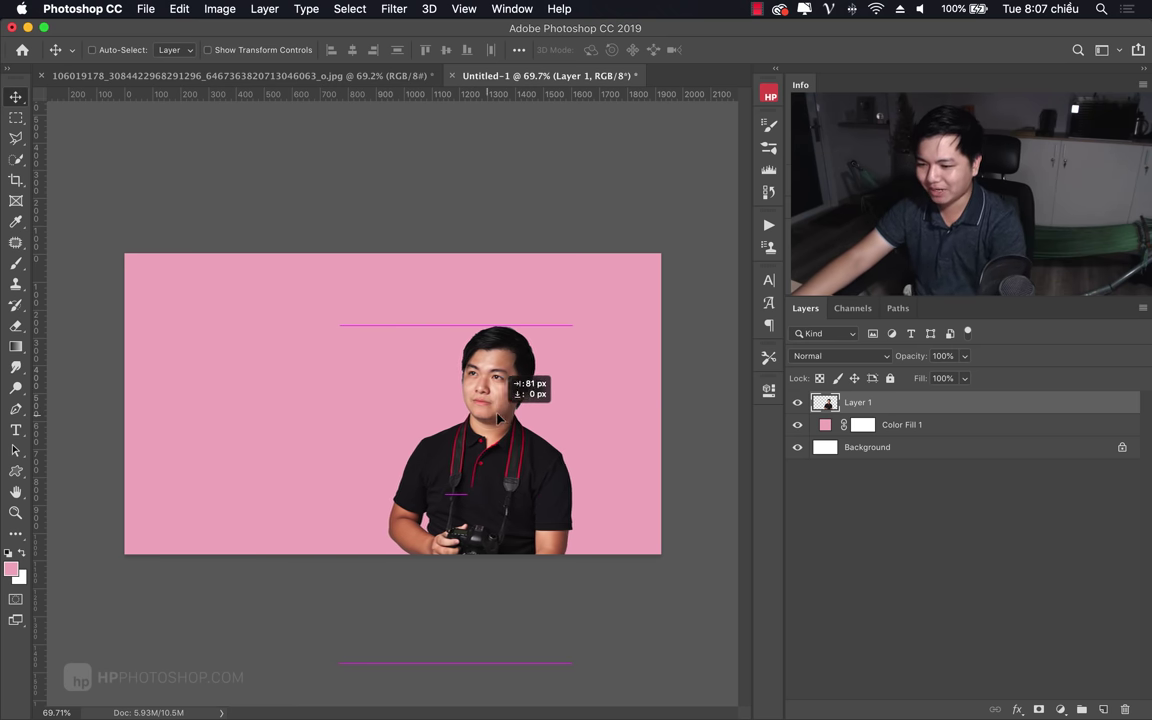
pyautogui.moveTo(386, 412)
pyautogui.mouseDown()
pyautogui.moveTo(428, 409)
pyautogui.moveTo(428, 429)
pyautogui.mouseUp()
pyautogui.press('super')
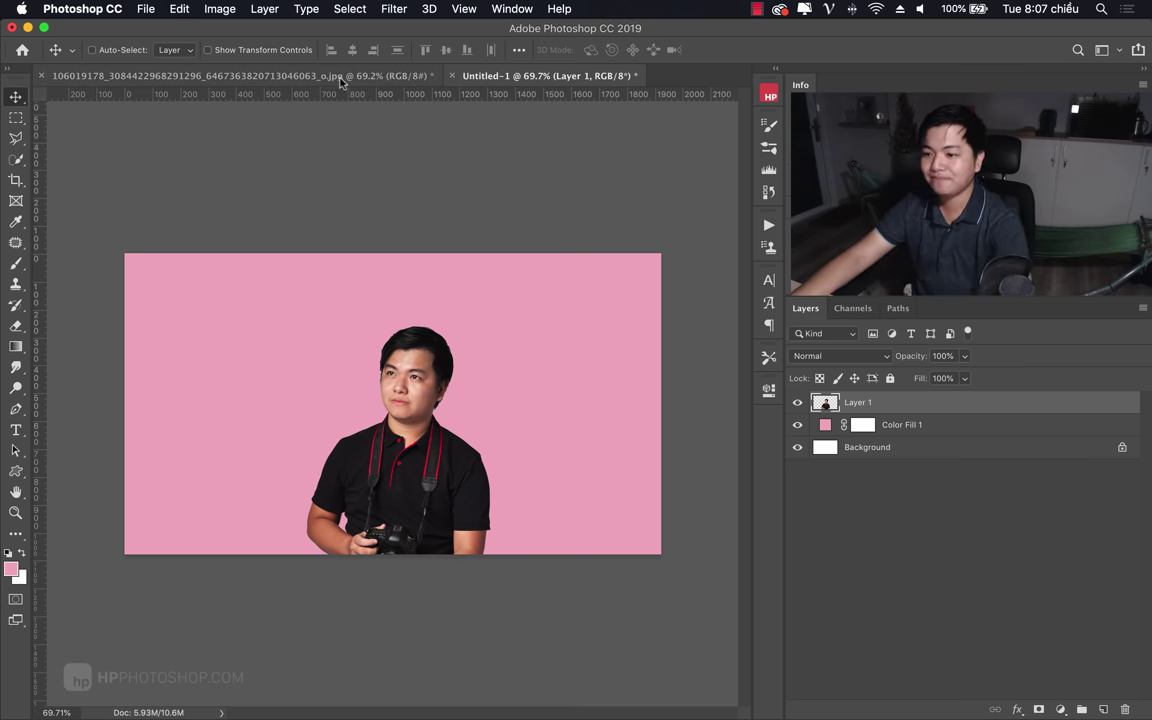
pyautogui.click(340, 78)
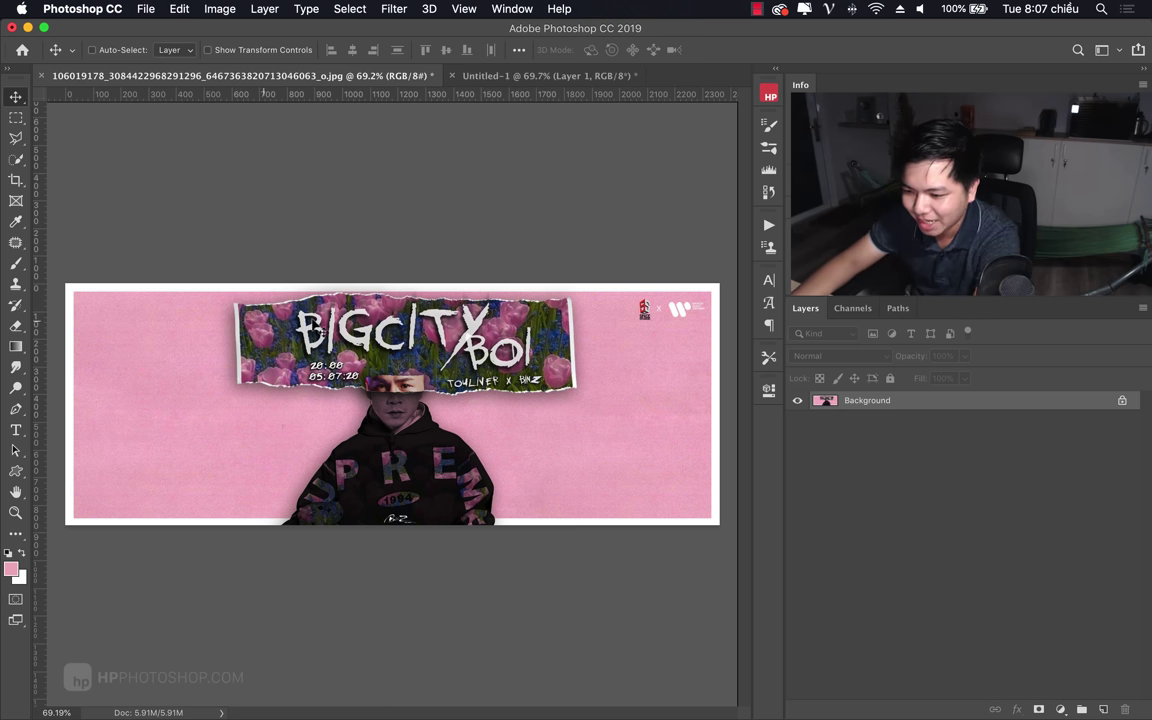
pyautogui.click(530, 76)
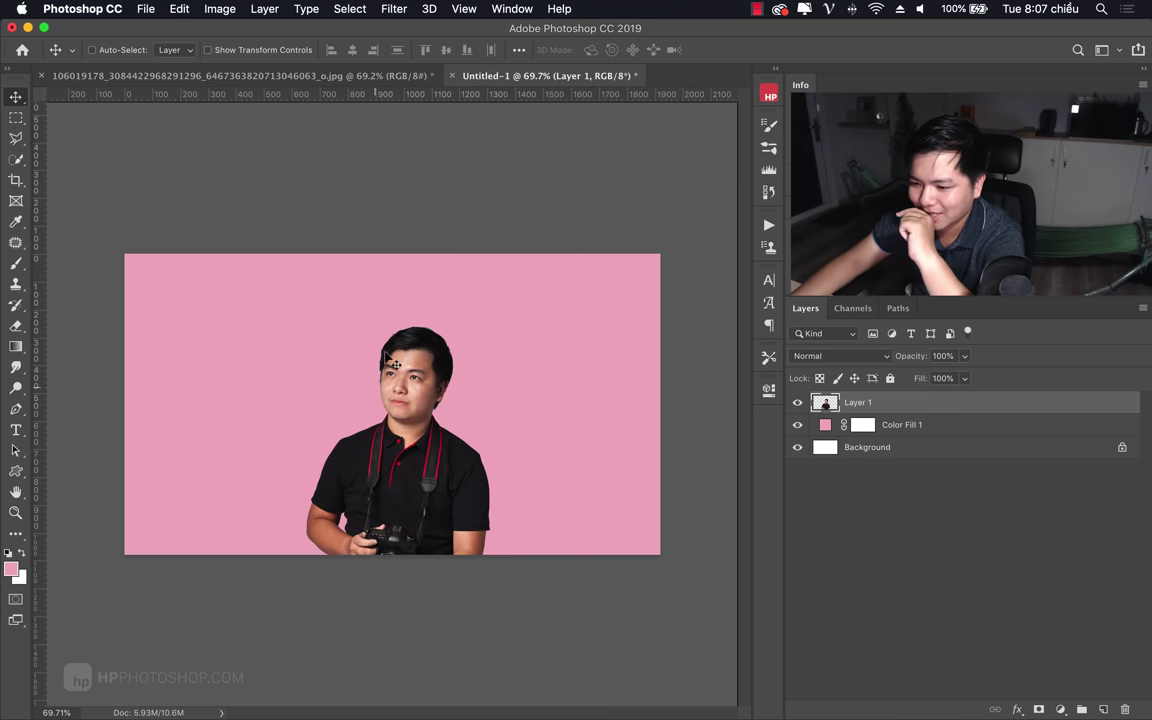
pyautogui.click(12, 514)
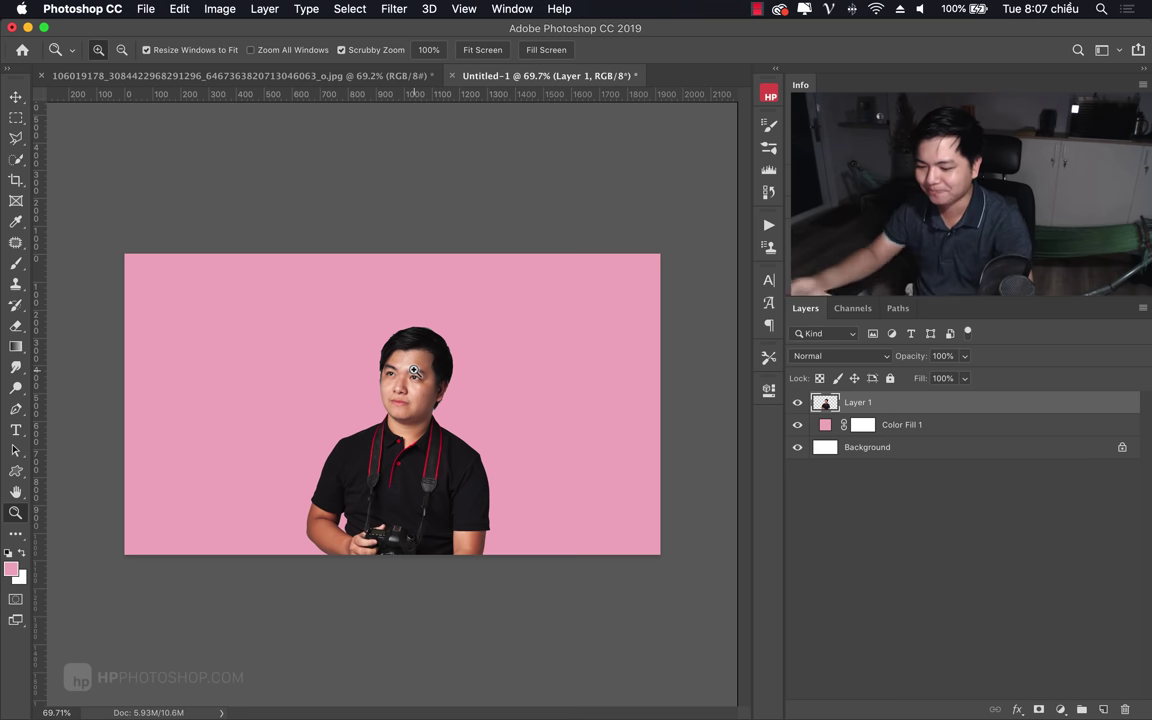
pyautogui.click(380, 75)
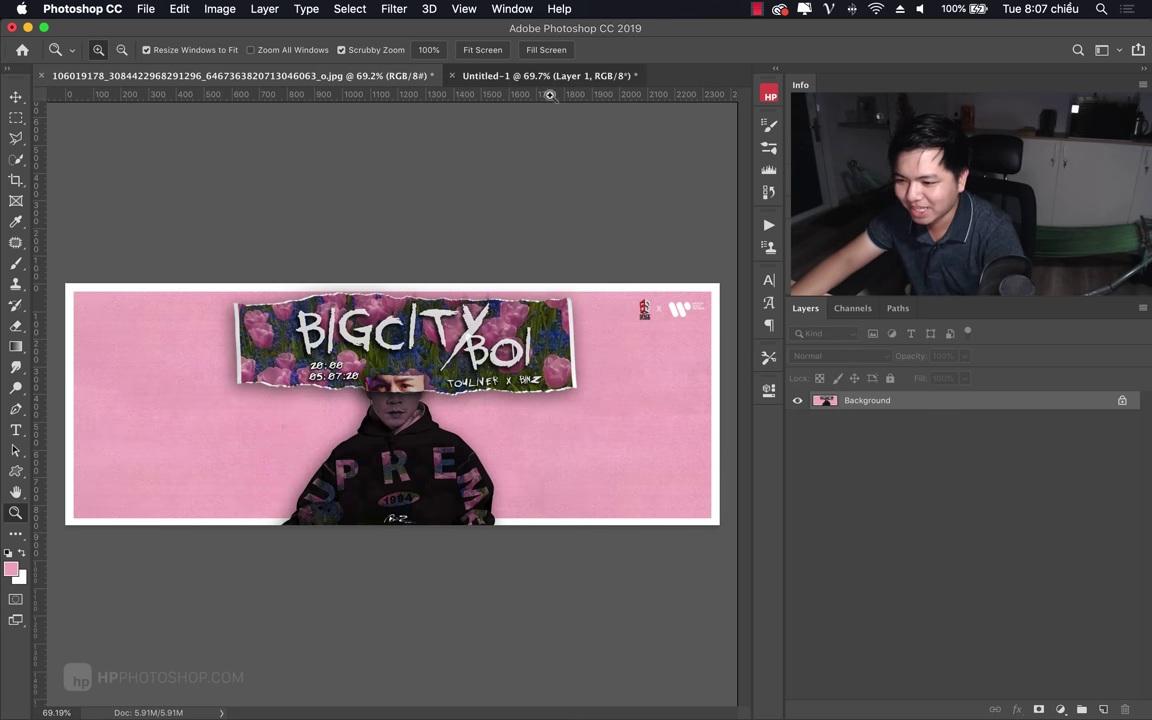
pyautogui.click(549, 76)
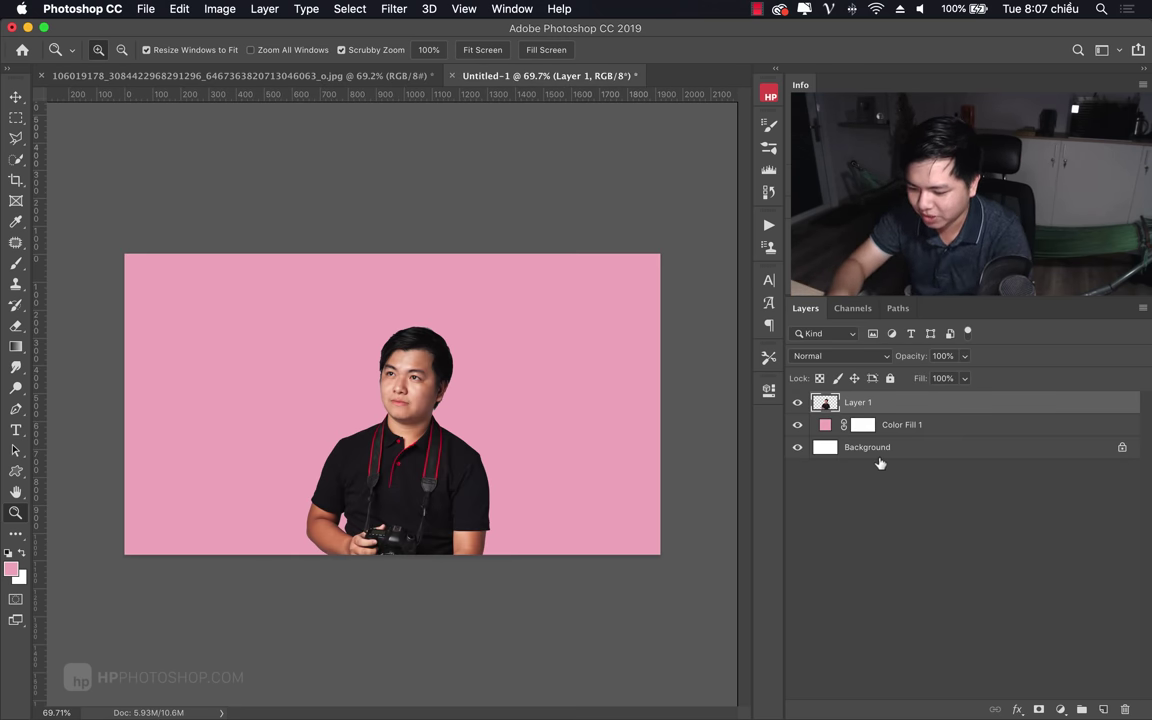
pyautogui.hotkey('ctrl', 'shift', 'n')
# - Create a new empty layer above the portrait
pyautogui.press('Return')
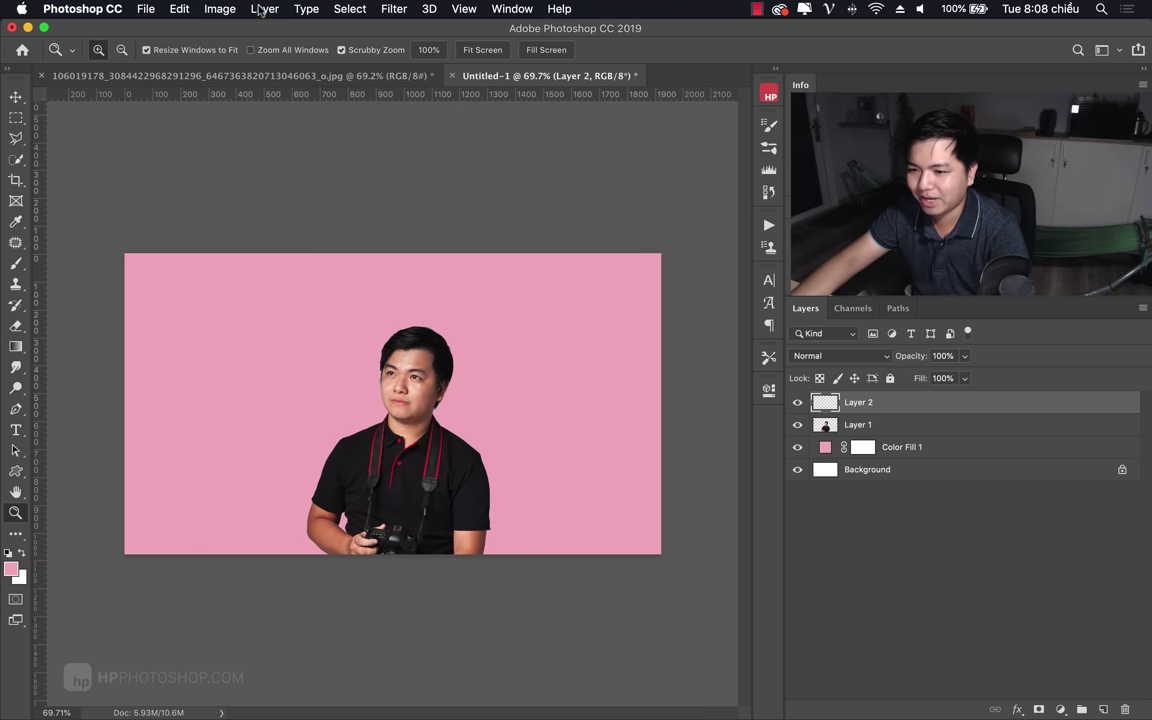
pyautogui.click(258, 9)
pyautogui.moveTo(300, 27)
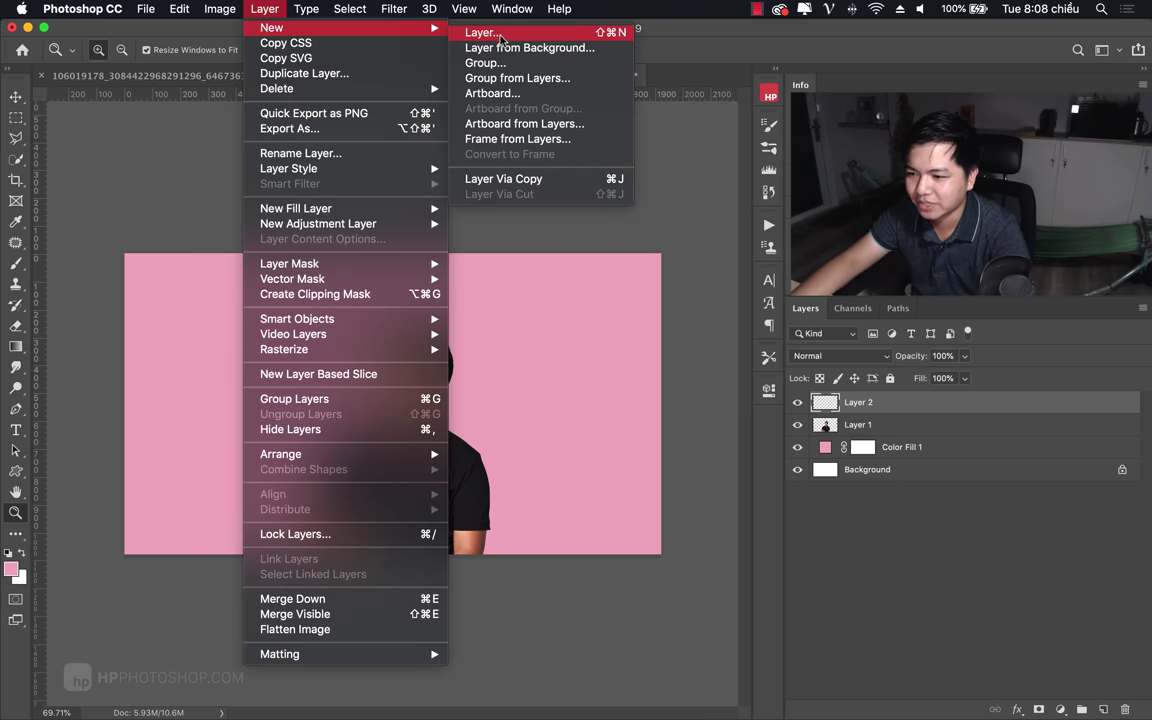
pyautogui.press('Escape')
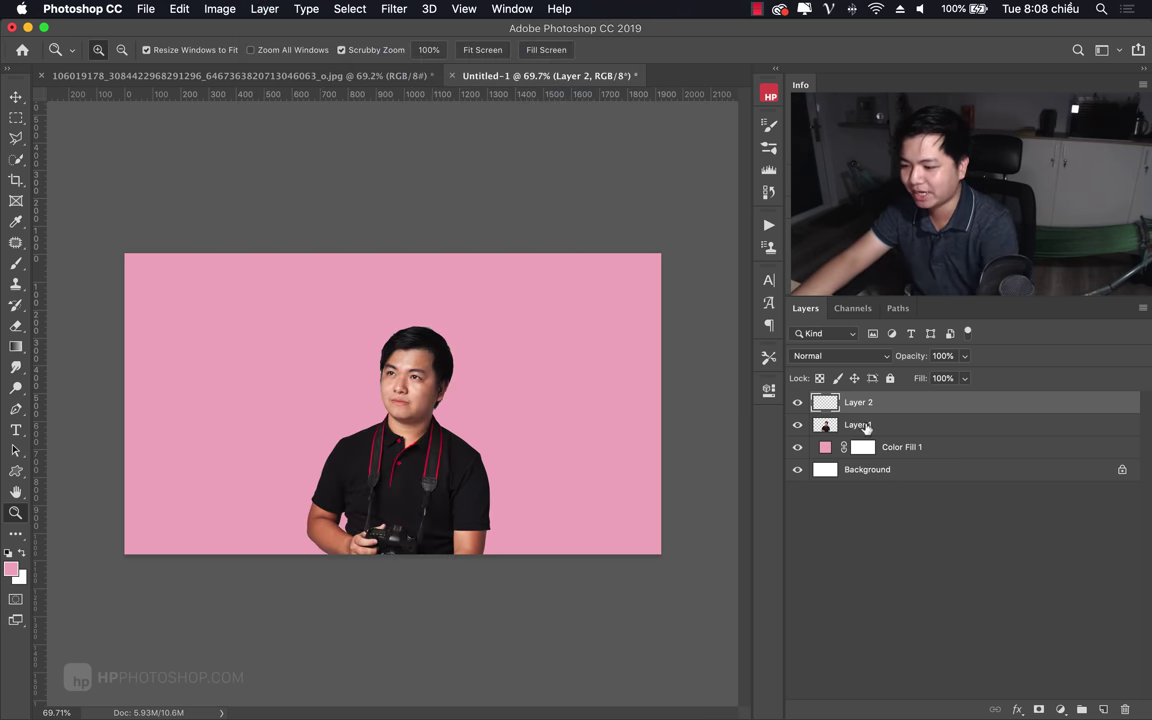
# - Rename the portrait layer 'nguoi' and the new empty layer 'tuplip text'
pyautogui.click(857, 425)
pyautogui.write('nguoi')
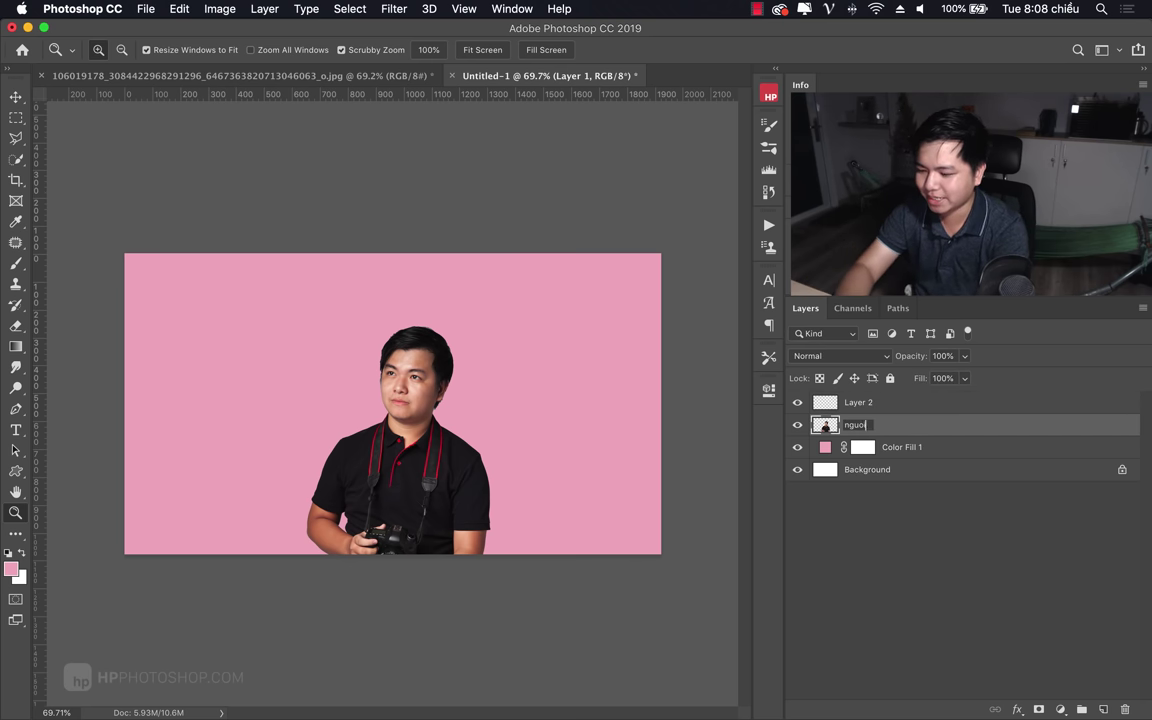
pyautogui.doubleClick(858, 402)
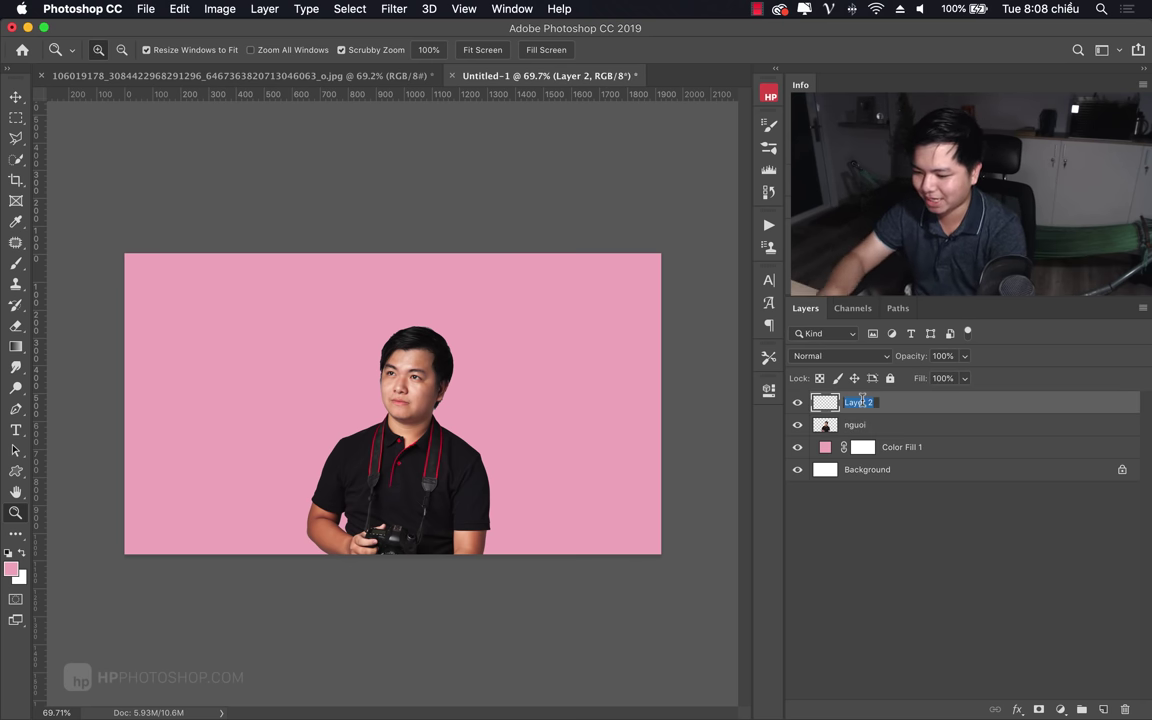
pyautogui.write('tuplip text')
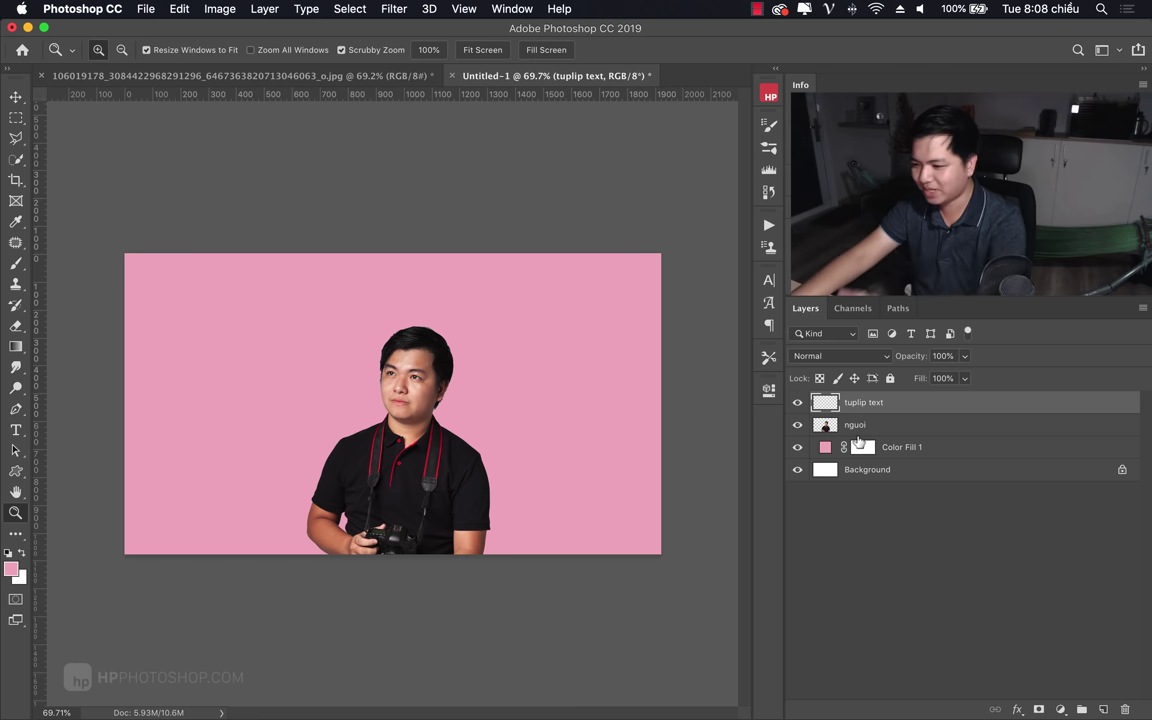
pyautogui.press('Return')
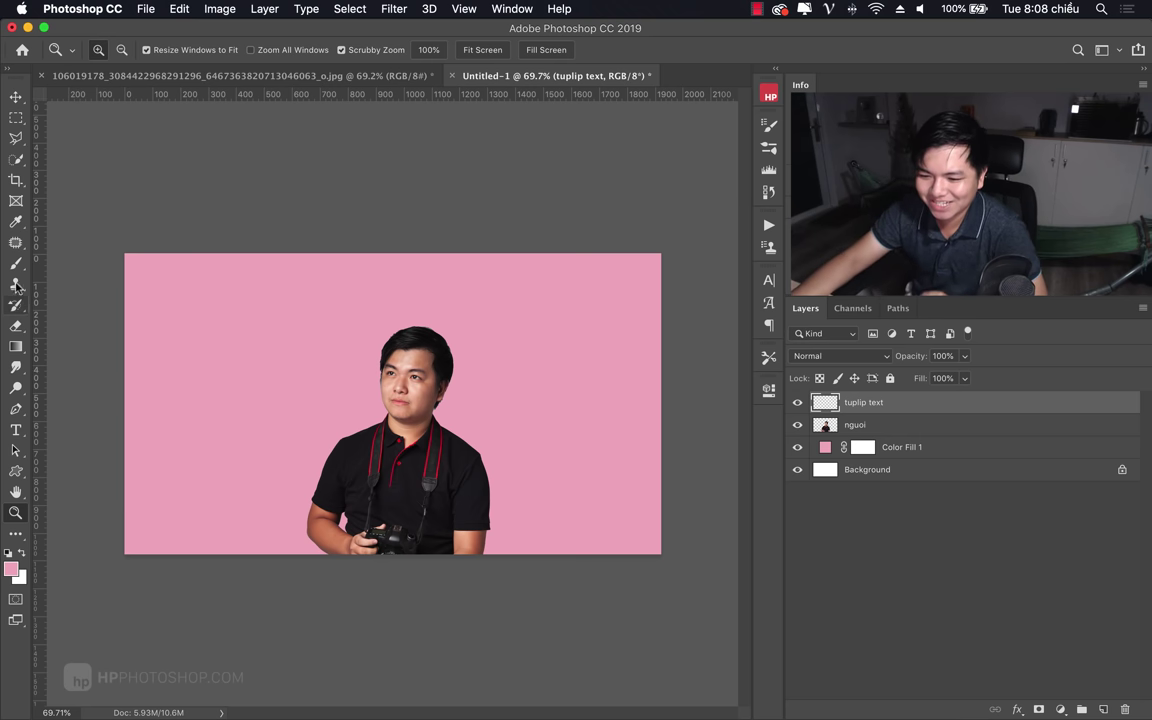
pyautogui.click(15, 138)
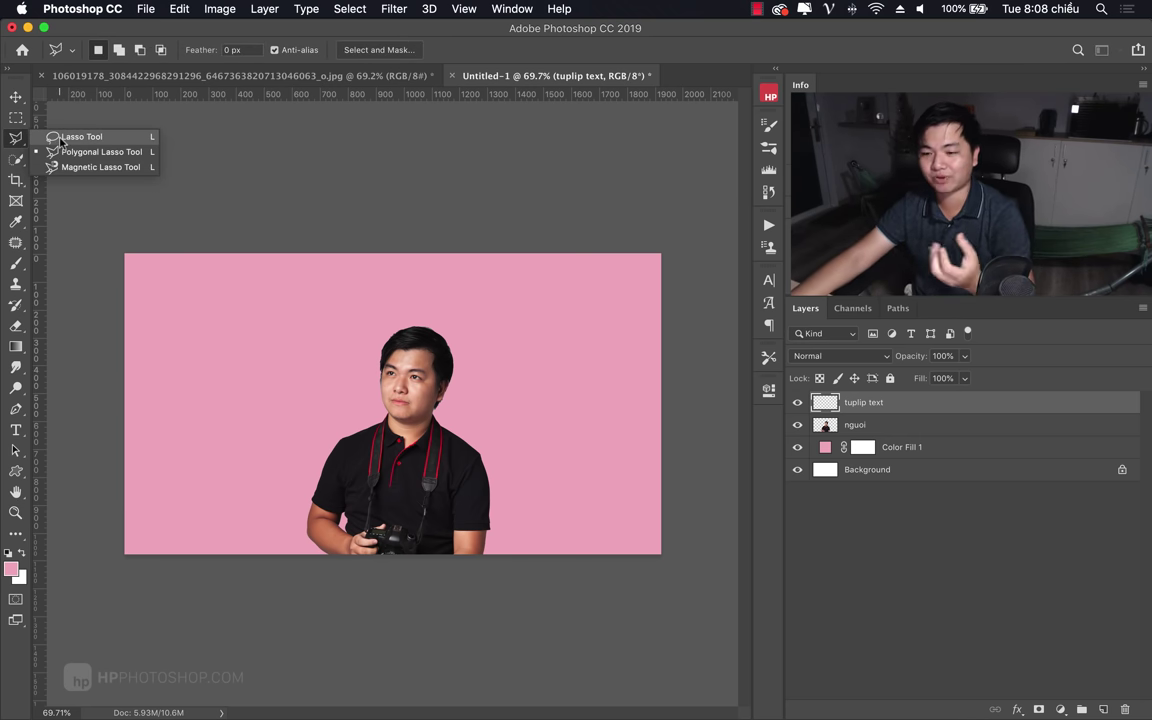
# - Select the Lasso Tool and zoom in, checking the reference poster's torn strip
pyautogui.click(62, 137)
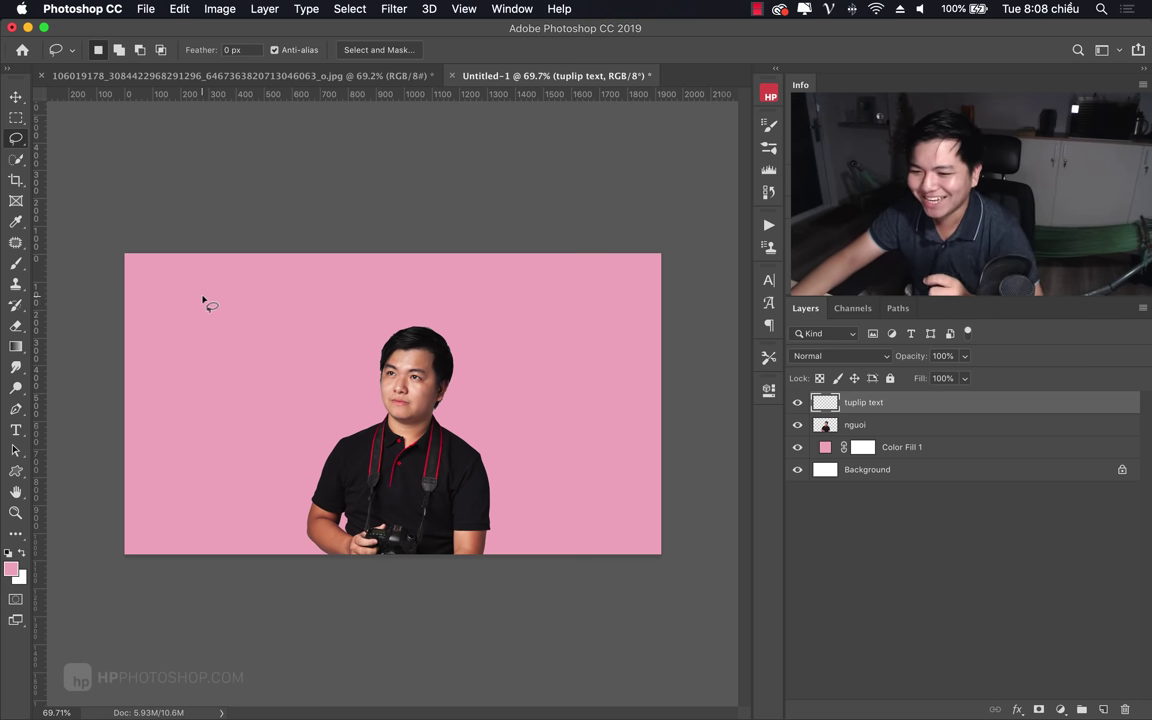
pyautogui.click(215, 73)
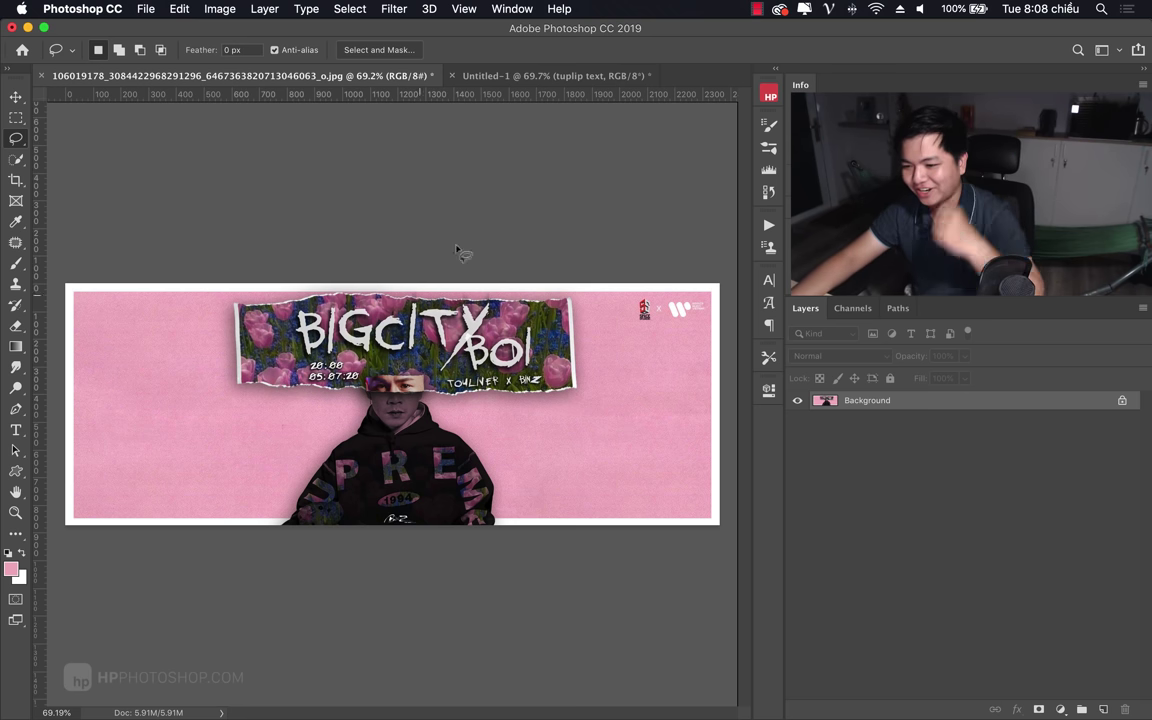
pyautogui.click(548, 77)
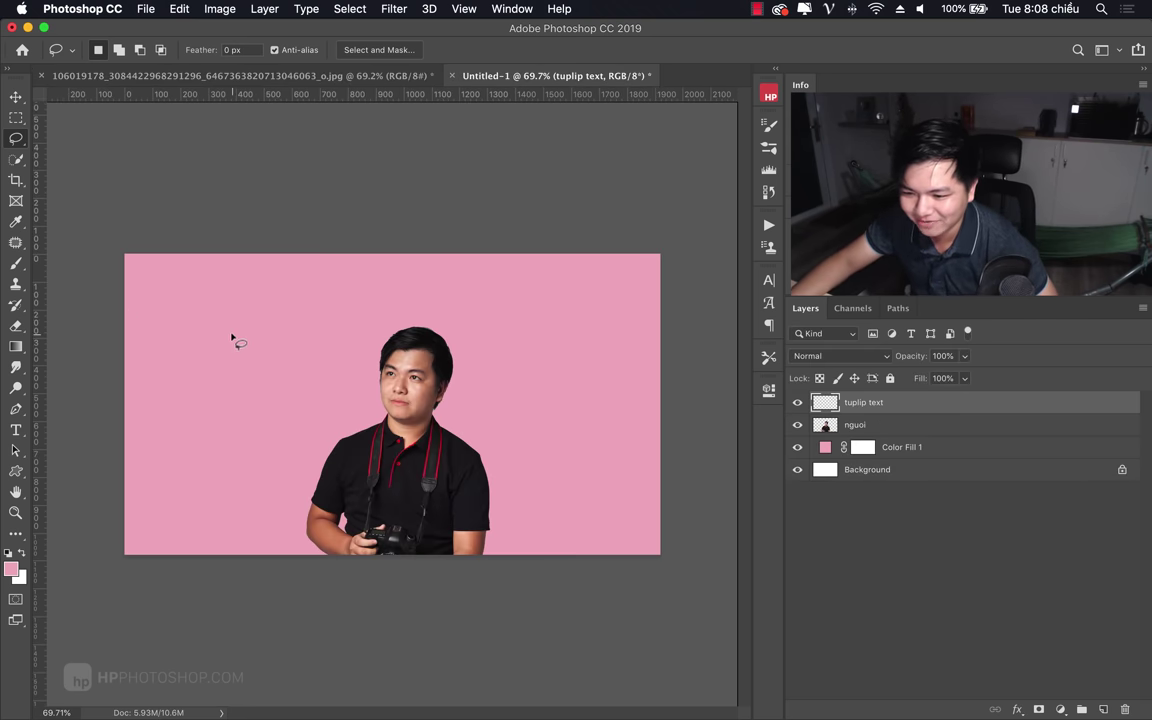
pyautogui.press('z')
pyautogui.moveTo(347, 337); pyautogui.dragTo(370, 334)
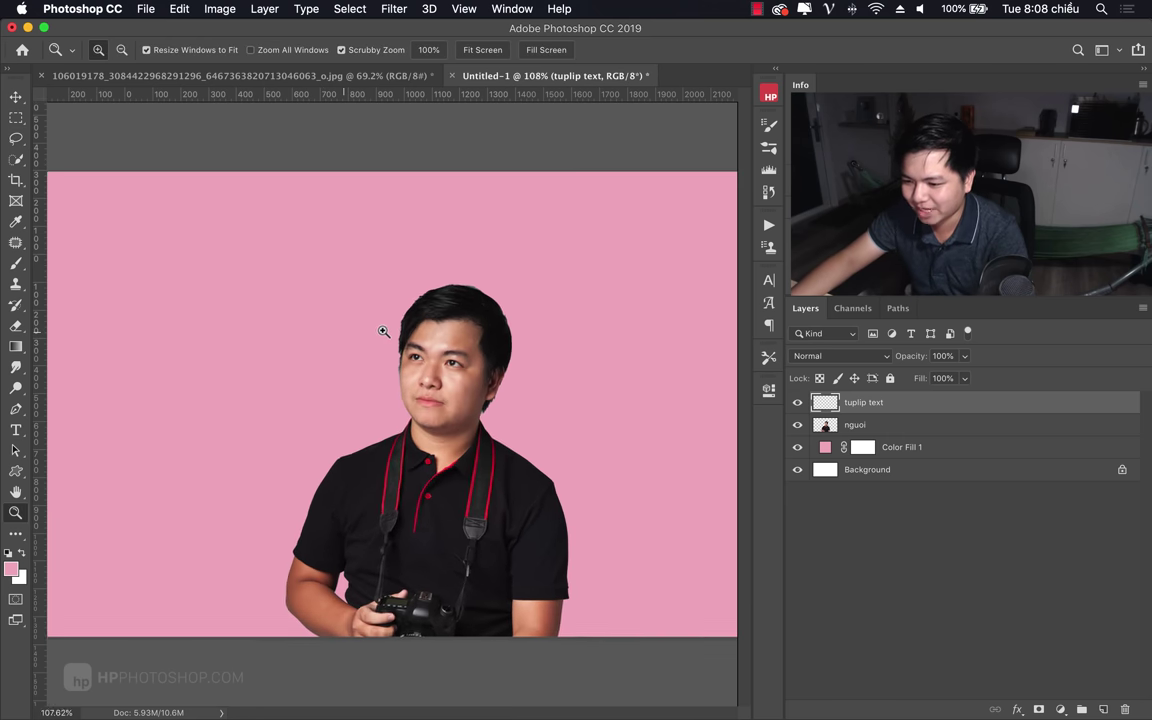
pyautogui.click(266, 77)
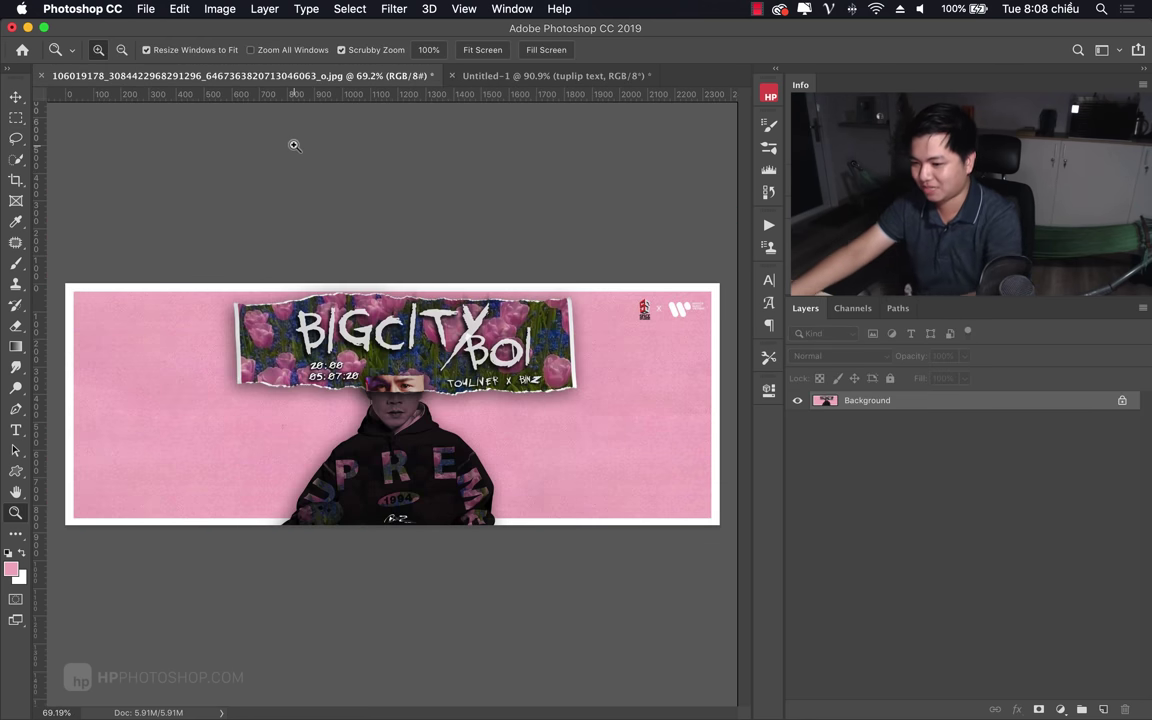
pyautogui.click(527, 77)
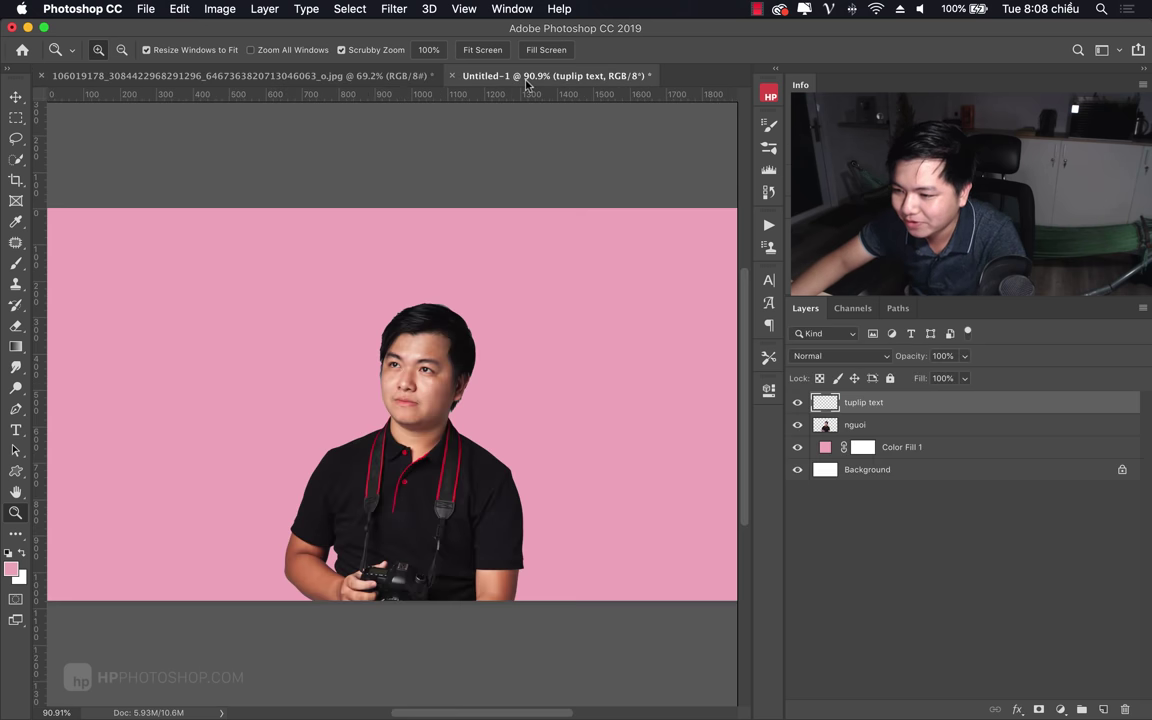
pyautogui.click(16, 138)
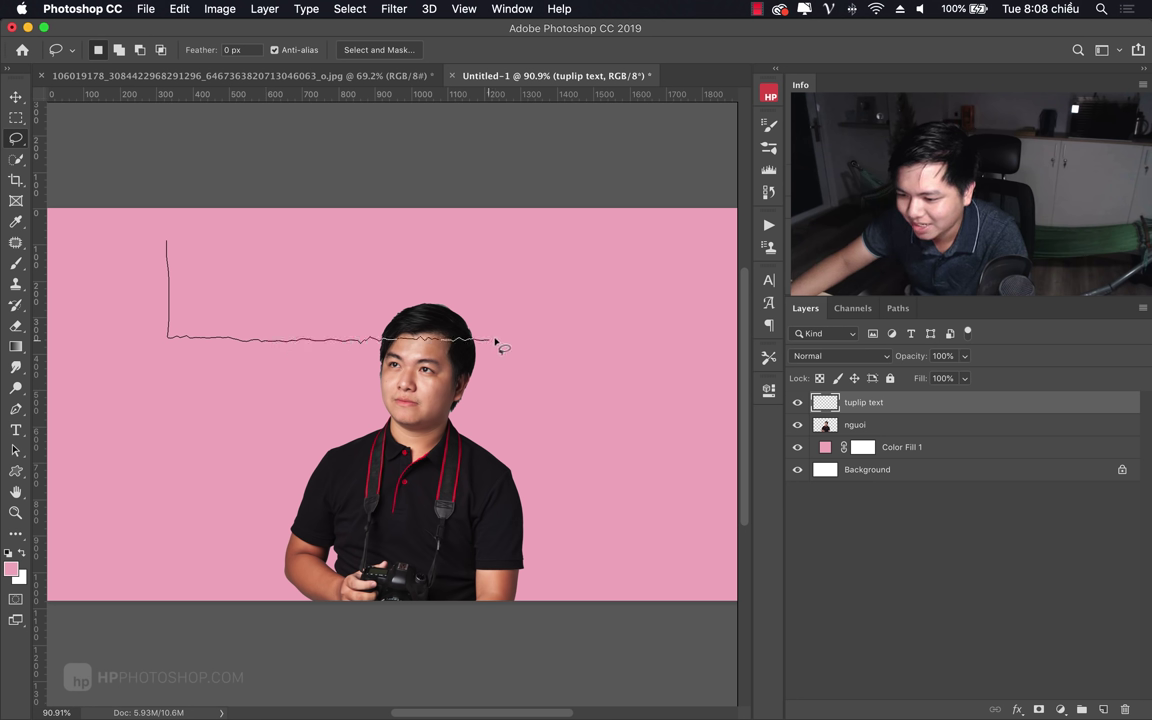
# - Lasso a jagged, torn-edged rectangle across the top of the canvas above the head
pyautogui.moveTo(513, 344); pyautogui.dragTo(533, 342)
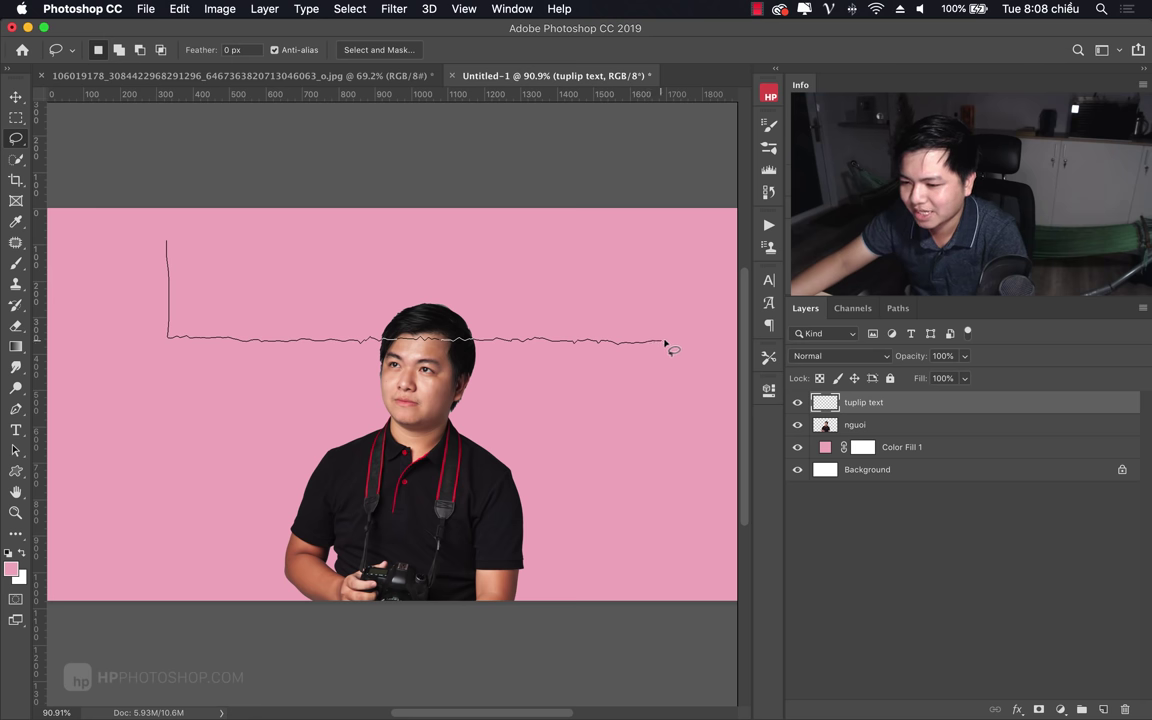
pyautogui.moveTo(671, 342); pyautogui.dragTo(674, 343)
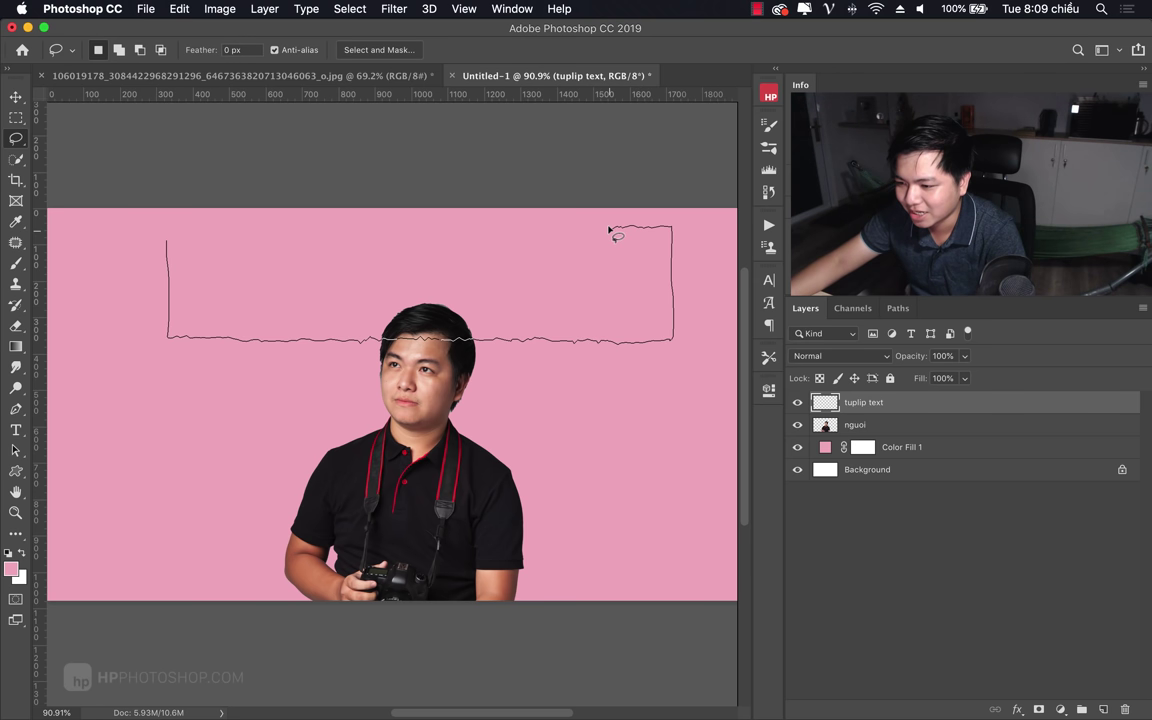
pyautogui.moveTo(566, 232); pyautogui.dragTo(536, 229)
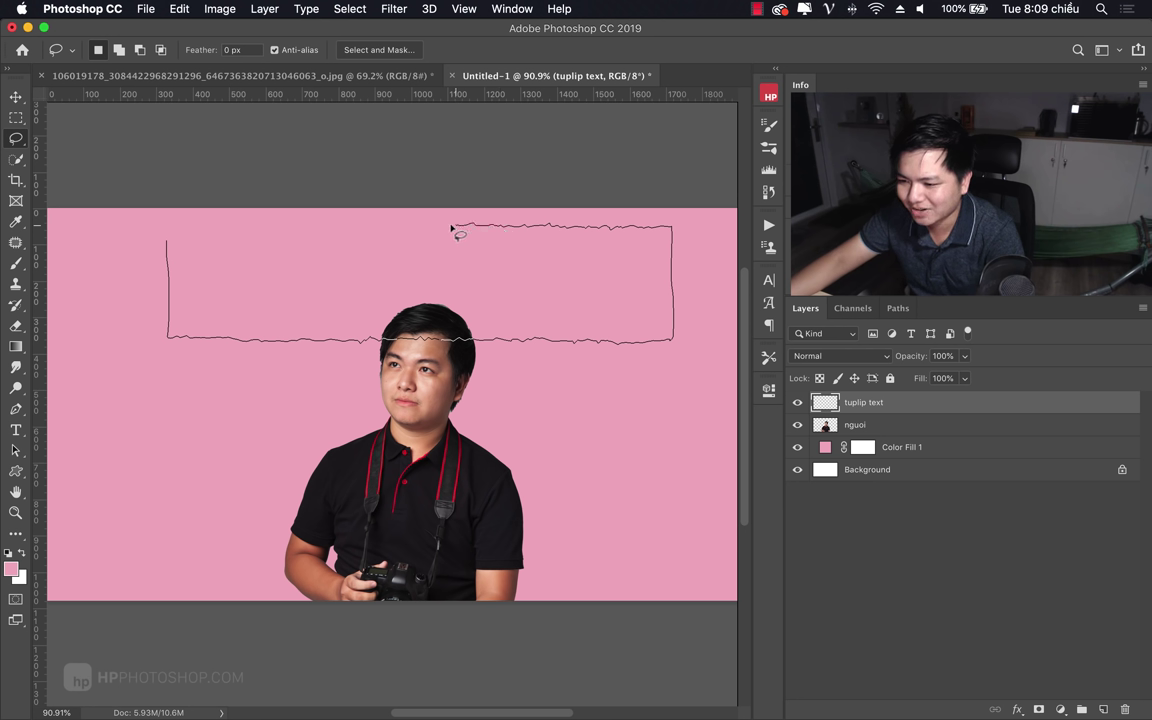
pyautogui.moveTo(432, 230); pyautogui.dragTo(425, 228)
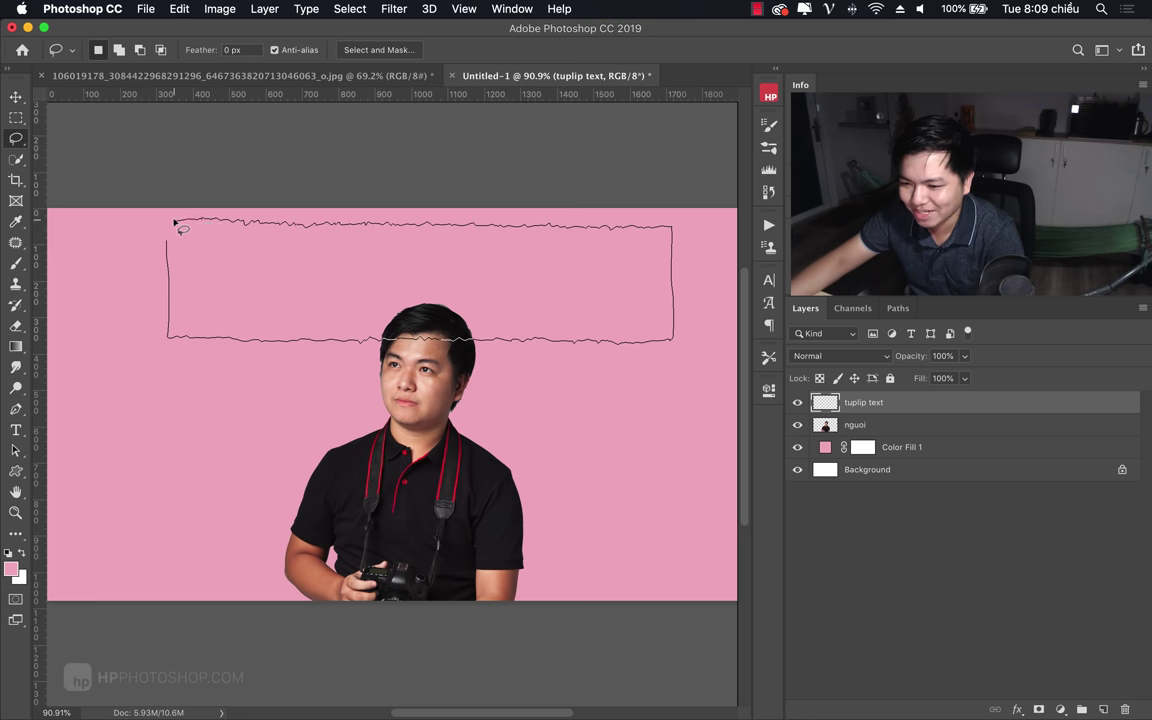
pyautogui.moveTo(169, 247); pyautogui.dragTo(168, 244)
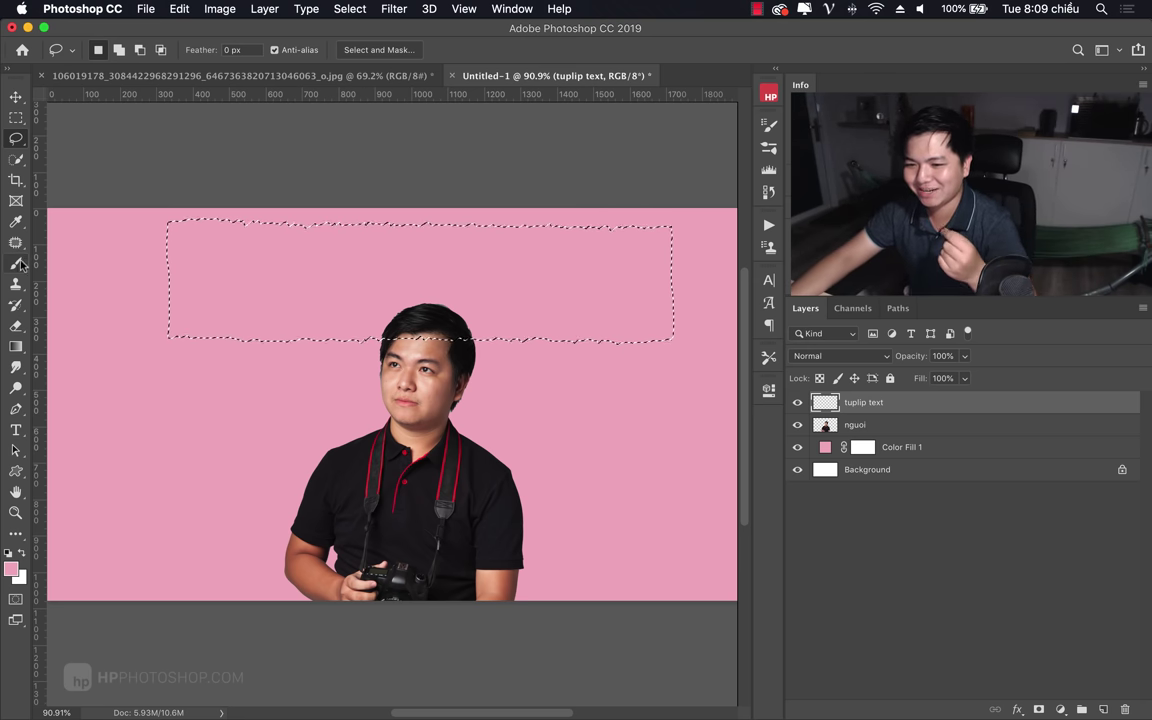
# - Fill the torn selection with white (#ffffff) using the Paint Bucket, then deselect it
pyautogui.click(15, 346)
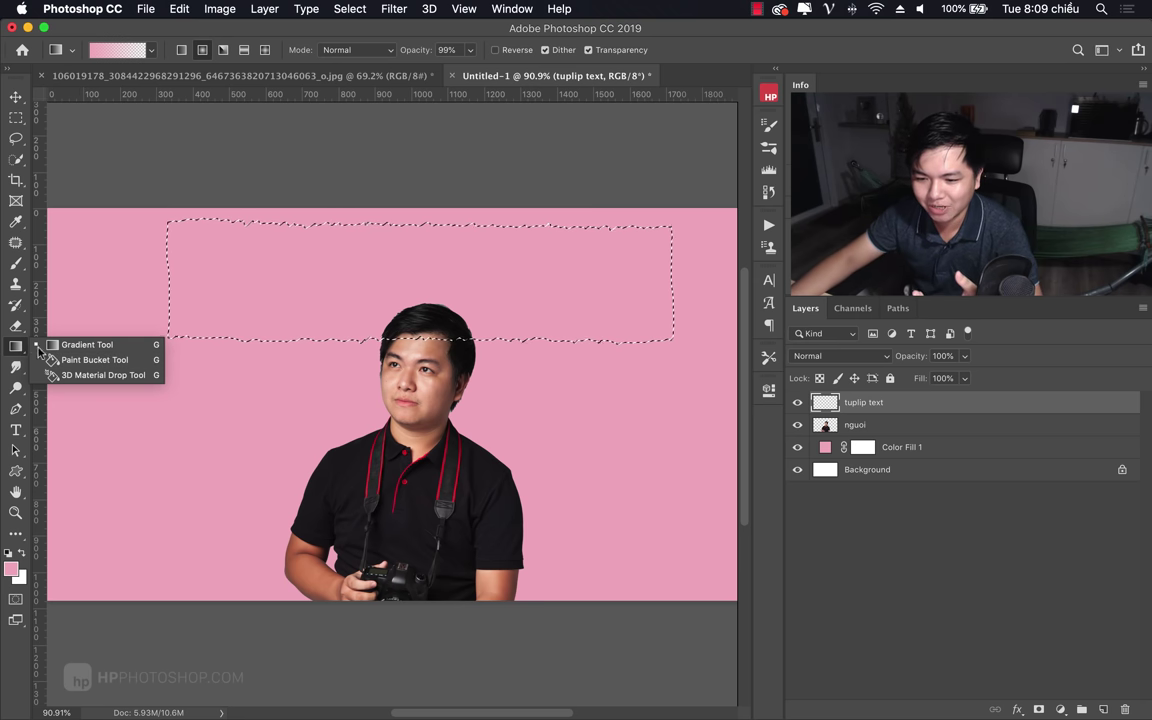
pyautogui.click(90, 360)
pyautogui.click(12, 569)
pyautogui.write('ffffff')
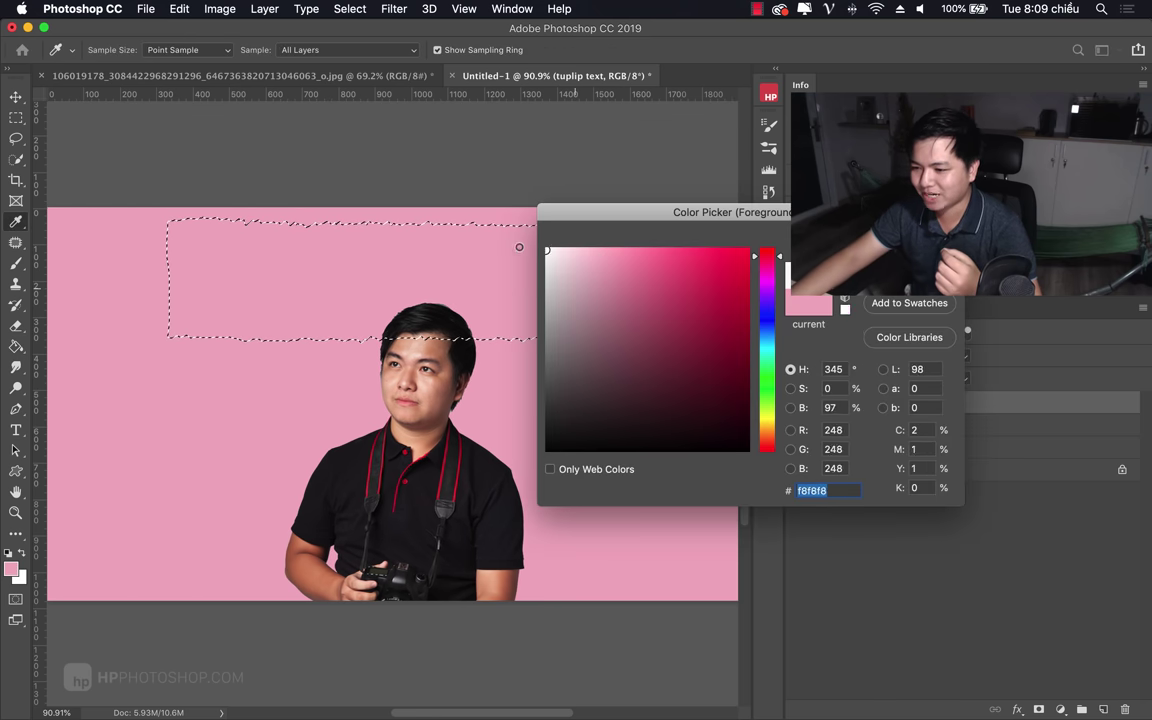
pyautogui.press('Return')
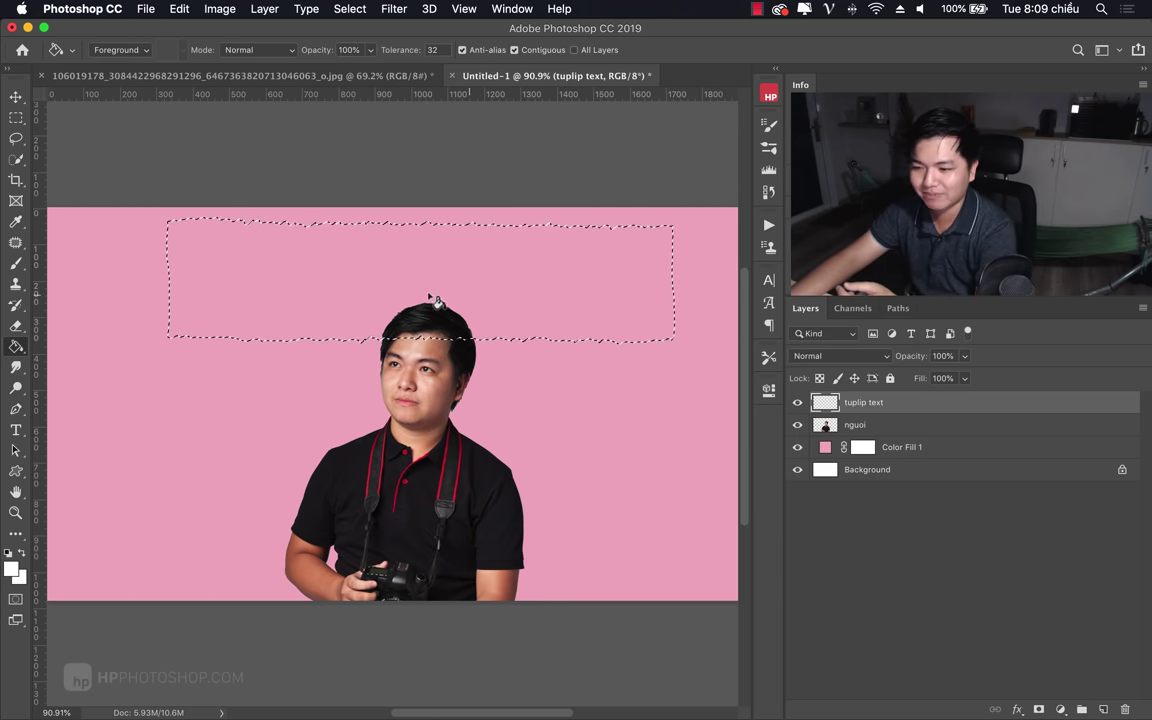
pyautogui.click(388, 270)
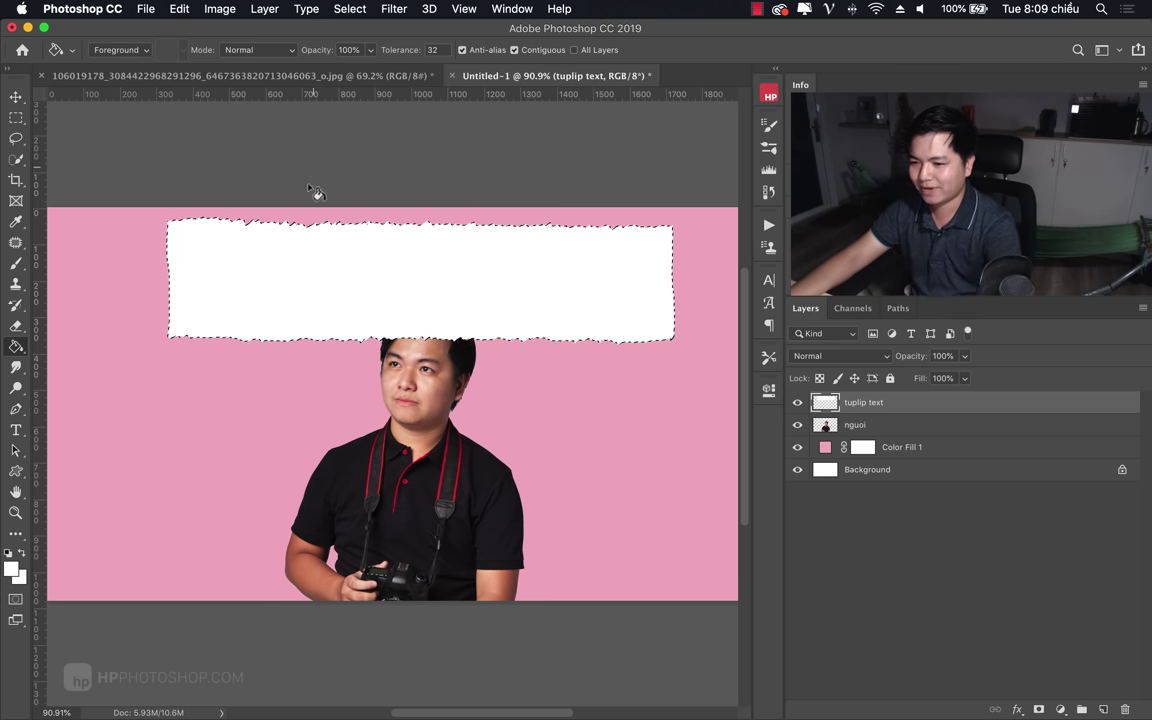
pyautogui.press('super+d')
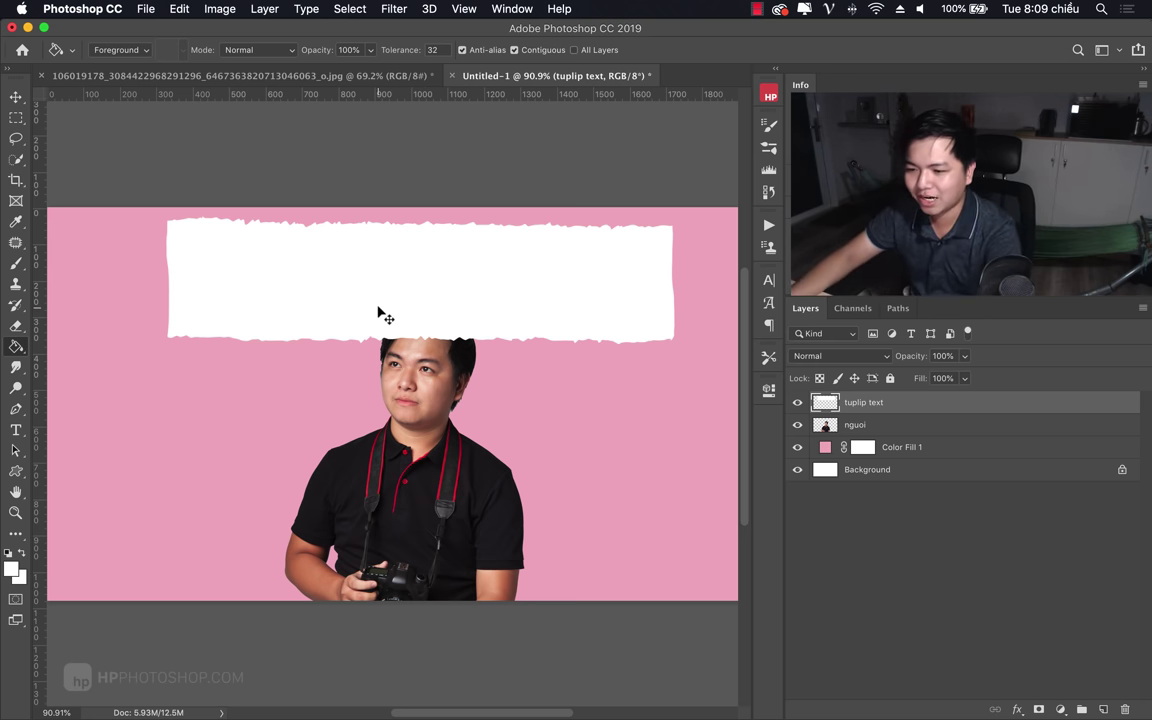
pyautogui.hotkey('ctrl', 't')
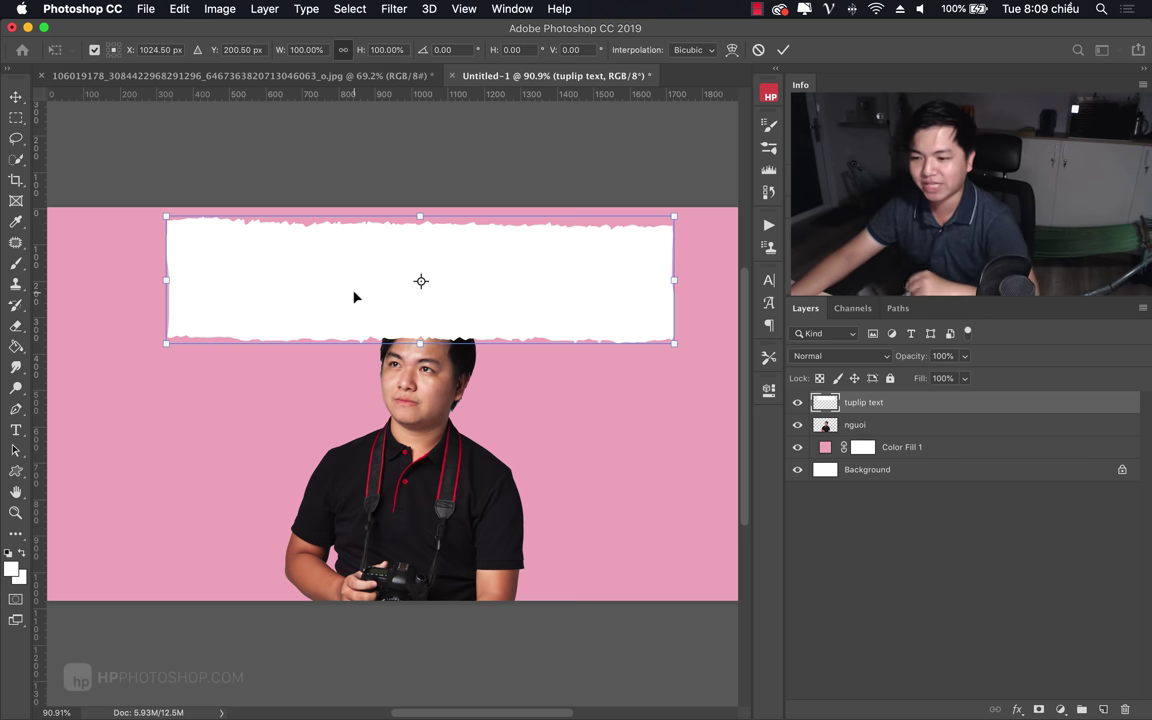
# - Scale the white strip larger and move it down over the man's forehead
pyautogui.click(178, 9)
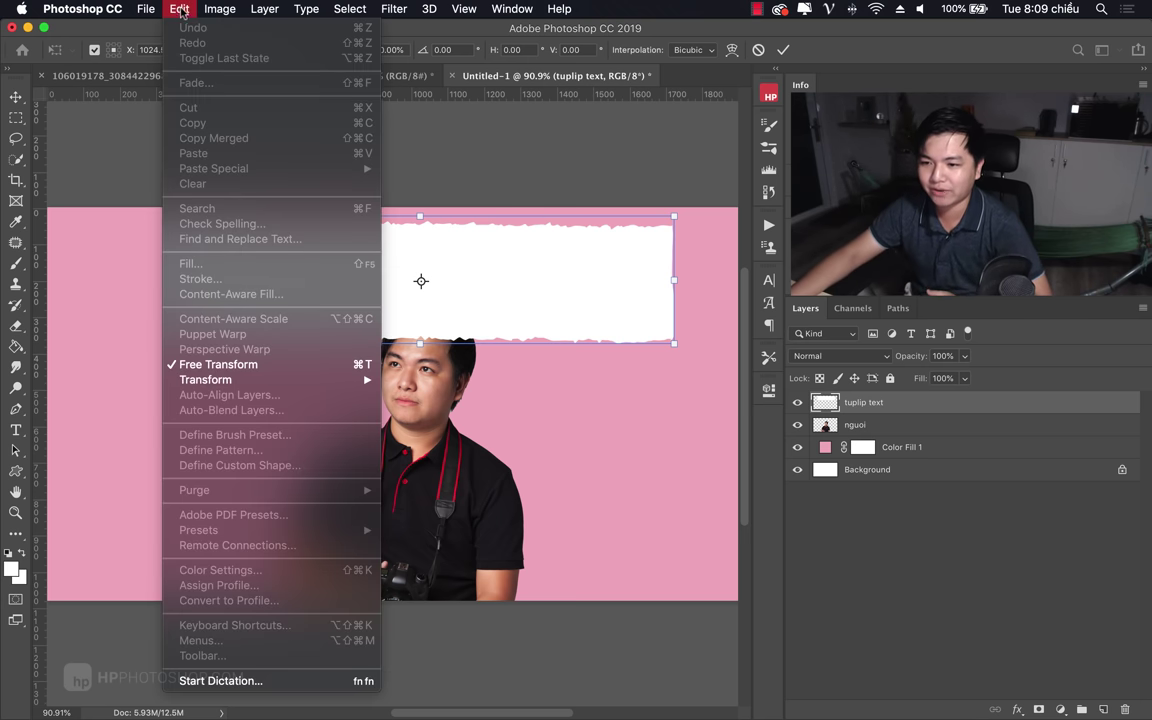
pyautogui.click(697, 27)
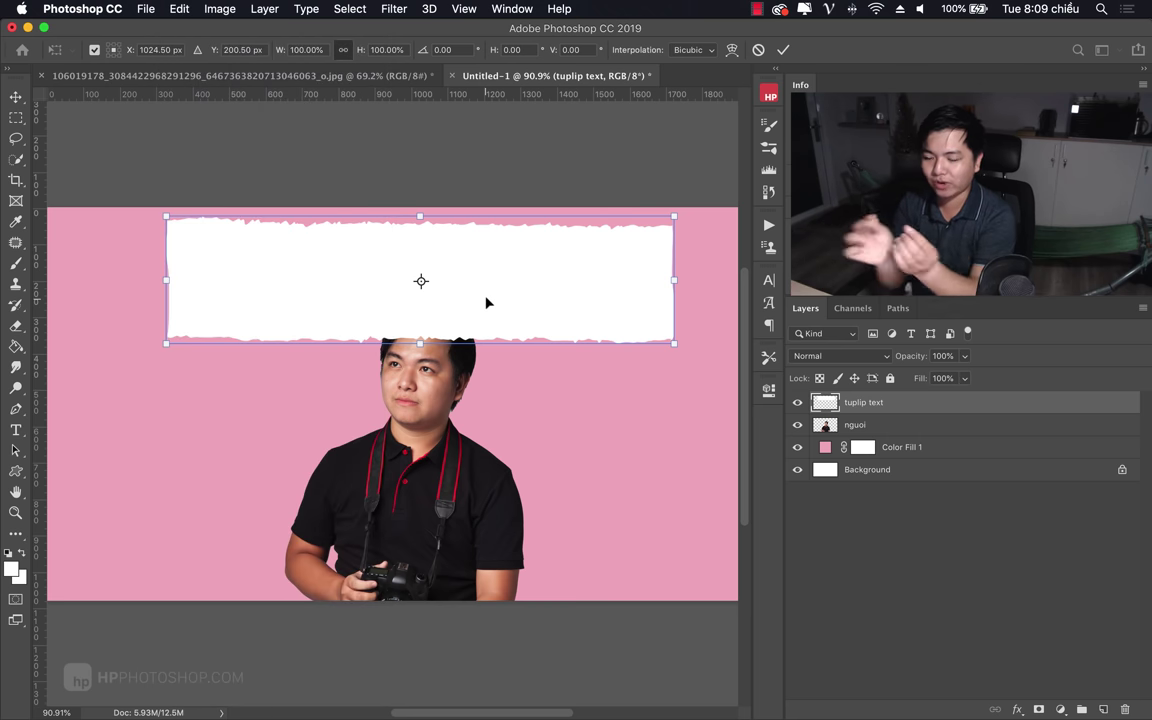
pyautogui.moveTo(670, 280); pyautogui.dragTo(600, 280)
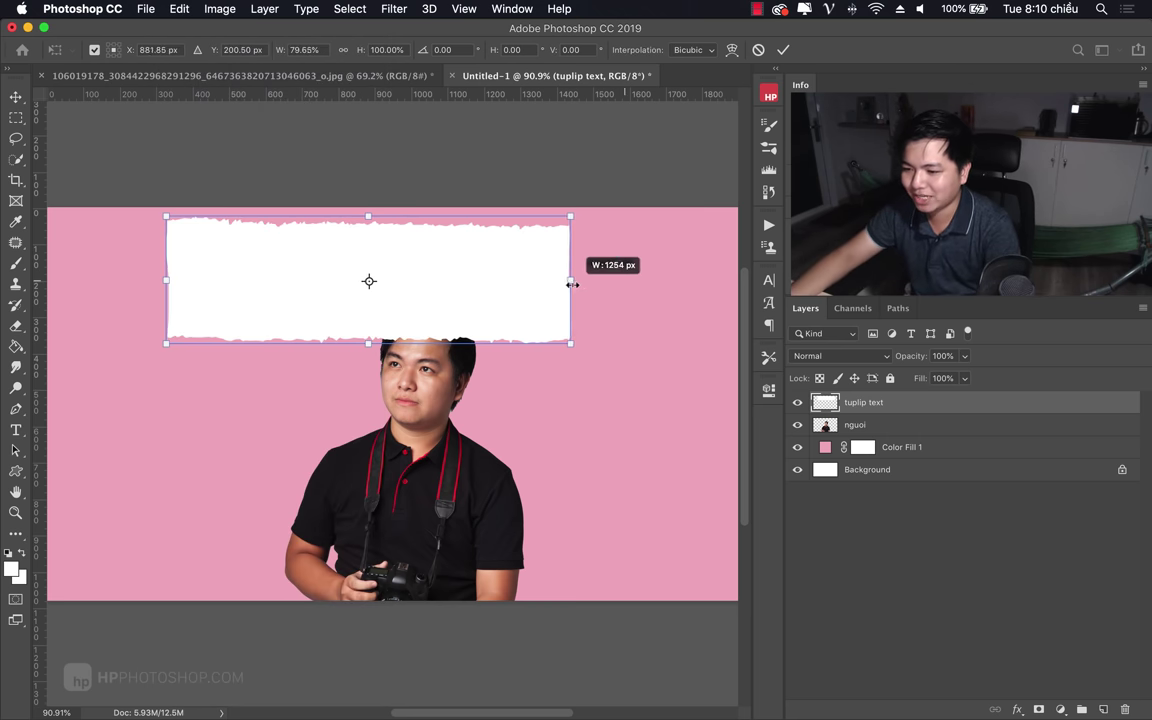
pyautogui.moveTo(530, 278)
pyautogui.mouseDown()
pyautogui.moveTo(566, 327)
pyautogui.moveTo(544, 322)
pyautogui.mouseUp()
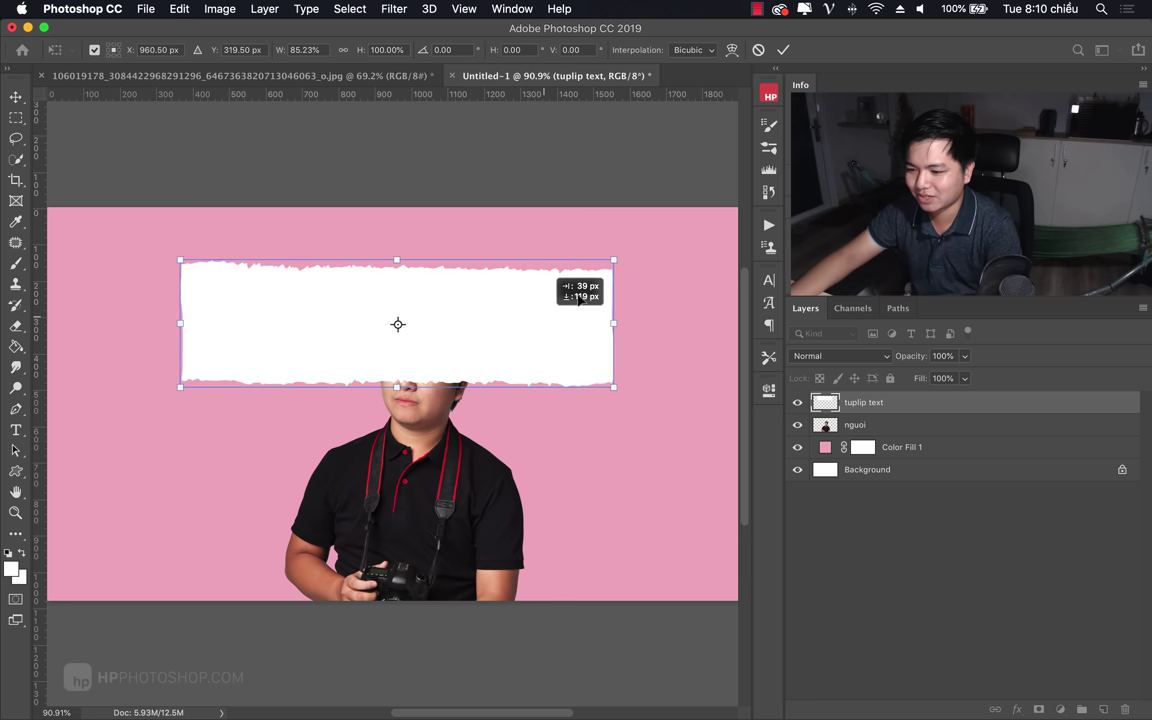
pyautogui.moveTo(612, 260); pyautogui.dragTo(712, 230)
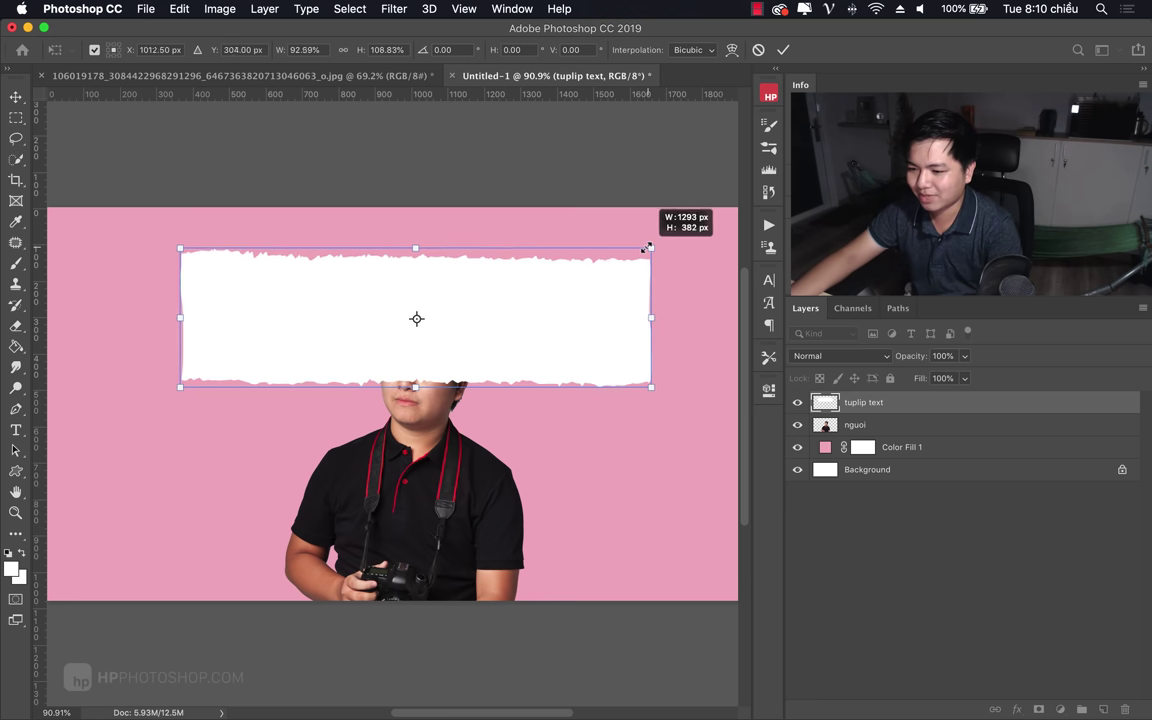
pyautogui.moveTo(636, 307)
pyautogui.mouseDown()
pyautogui.moveTo(614, 285)
pyautogui.moveTo(614, 309)
pyautogui.mouseUp()
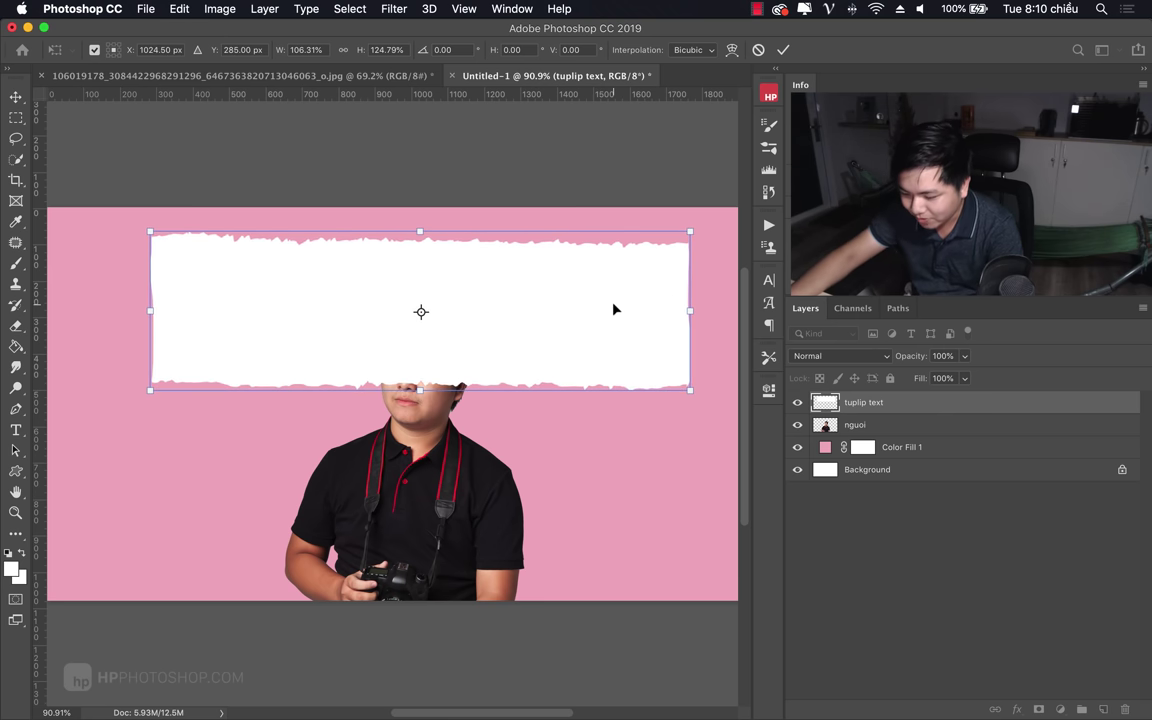
pyautogui.press('Return')
# - Compare with the reference poster and try a narrower strip width, undoing it
pyautogui.press('z')
pyautogui.moveTo(553, 311)
pyautogui.mouseDown()
pyautogui.moveTo(468, 327)
pyautogui.moveTo(506, 326)
pyautogui.mouseUp()
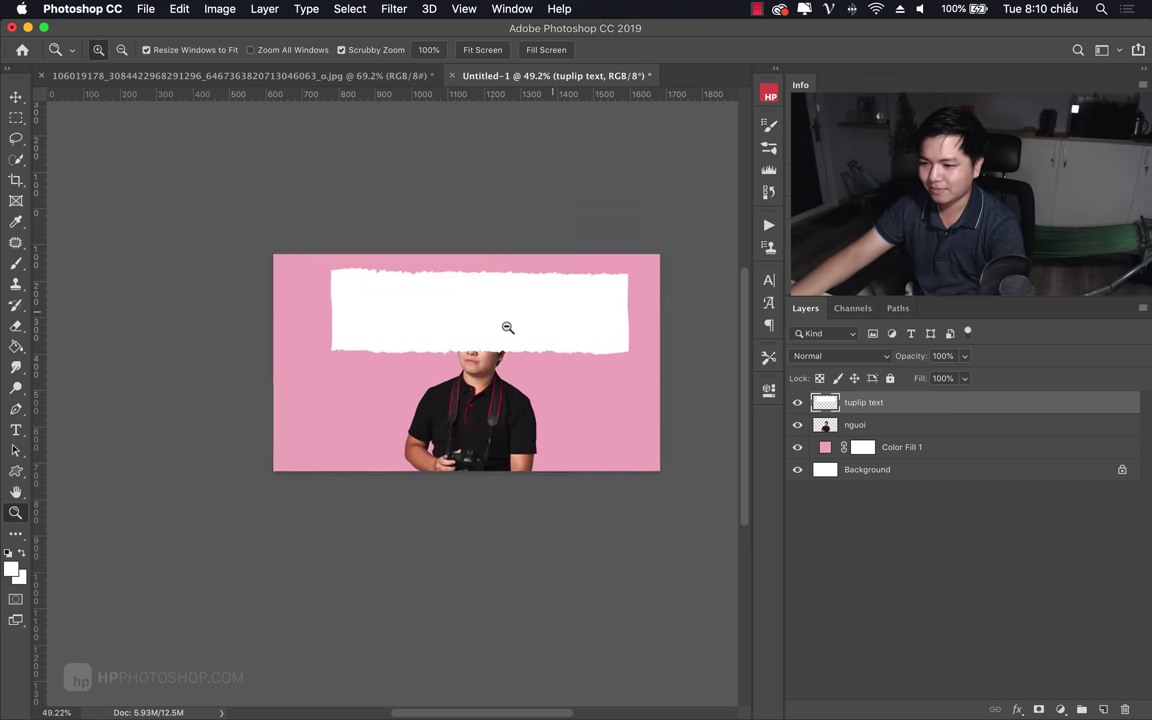
pyautogui.click(345, 76)
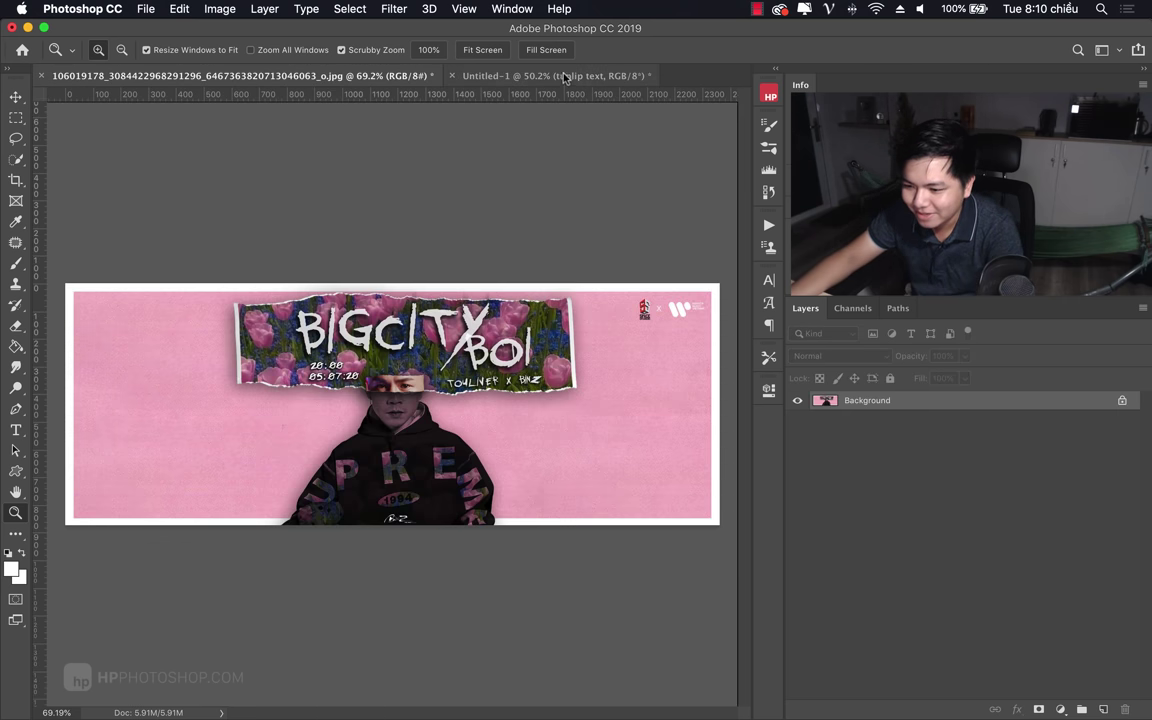
pyautogui.click(510, 75)
pyautogui.hotkey('ctrl', 't')
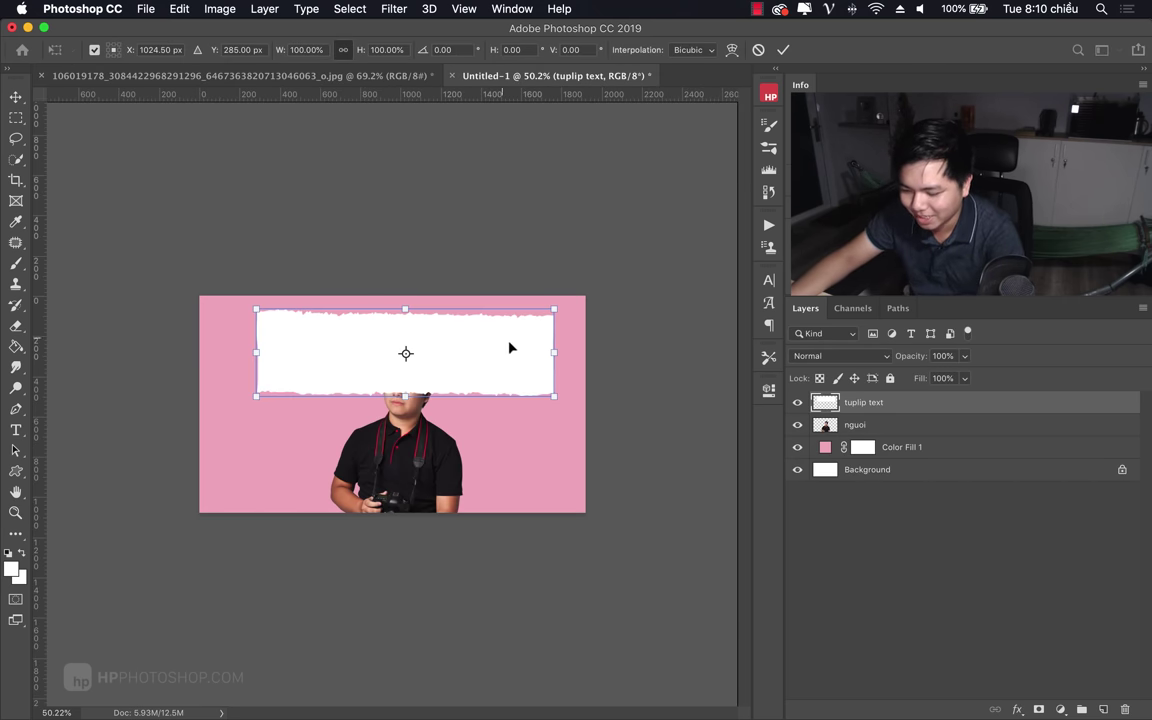
pyautogui.moveTo(556, 356); pyautogui.dragTo(529, 353)
pyautogui.hotkey('ctrl', 'z')
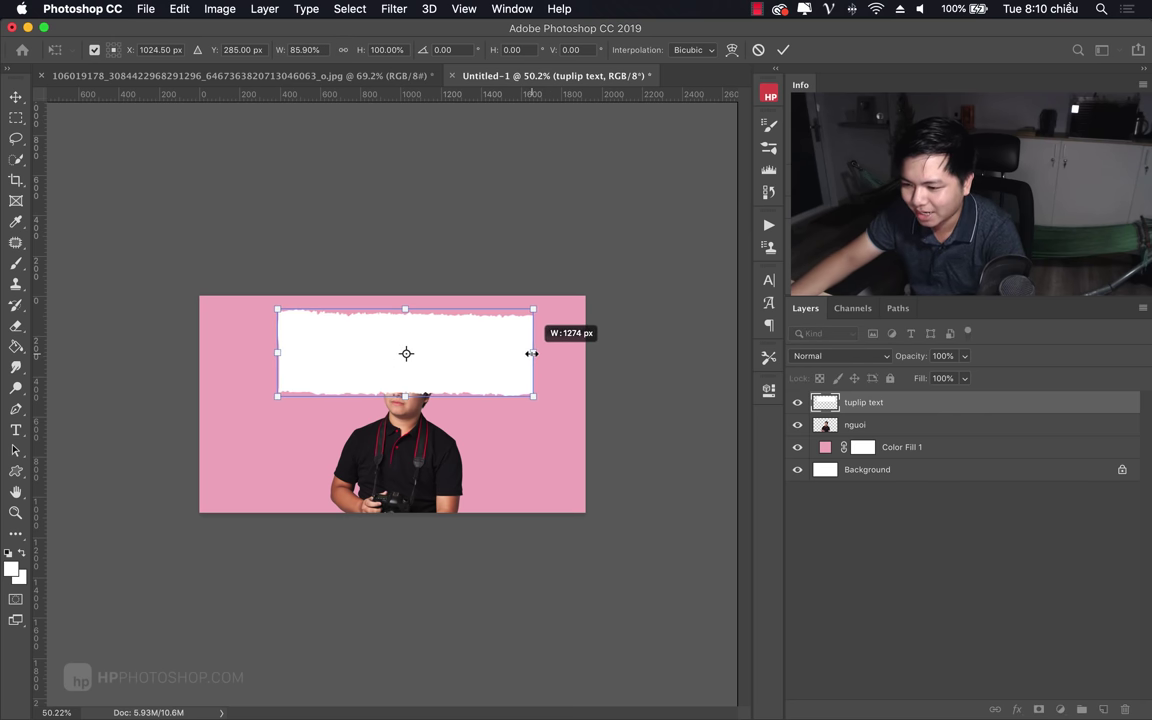
pyautogui.press('Return')
# - Zoom in on the strip and check it against the reference poster again
pyautogui.press('z')
pyautogui.moveTo(360, 352)
pyautogui.mouseDown()
pyautogui.moveTo(522, 346)
pyautogui.moveTo(365, 92)
pyautogui.mouseUp()
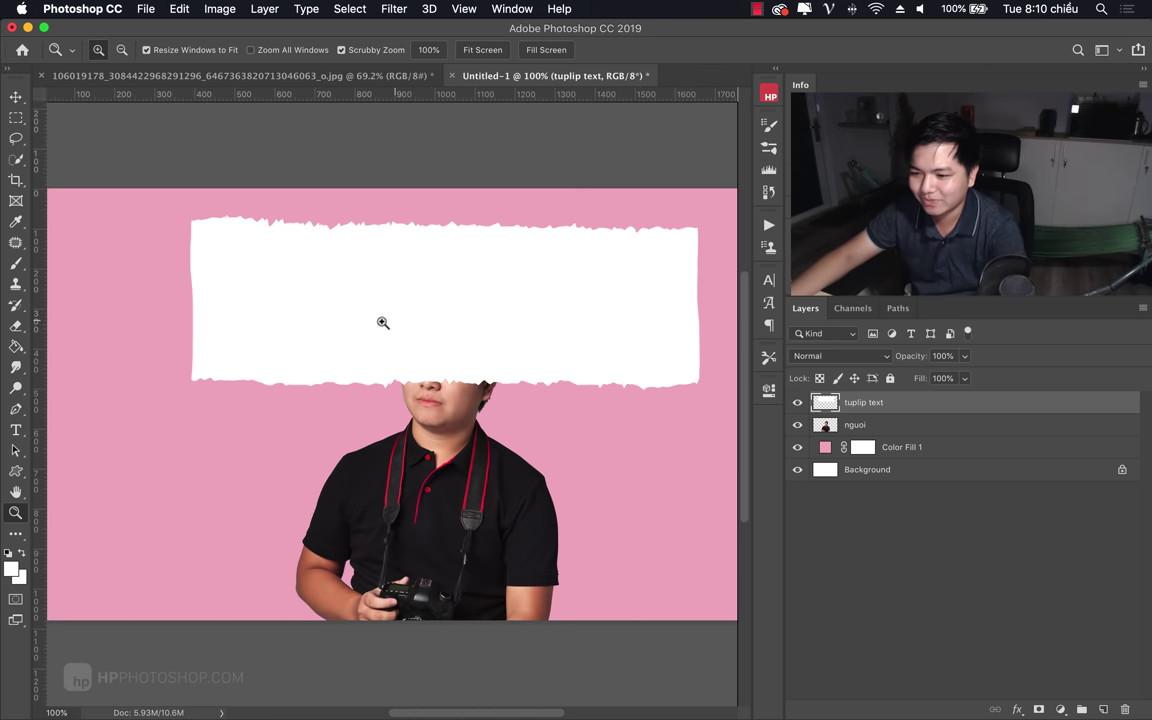
pyautogui.hotkey('ctrl', 'r')
pyautogui.click(365, 77)
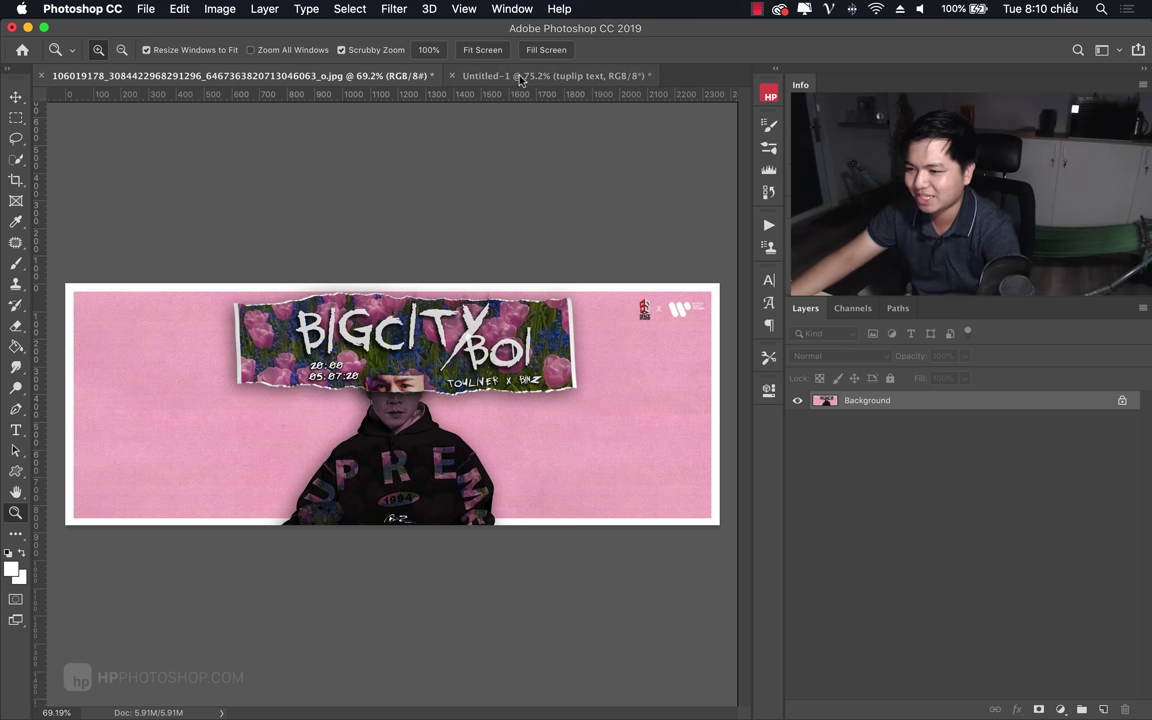
pyautogui.click(514, 75)
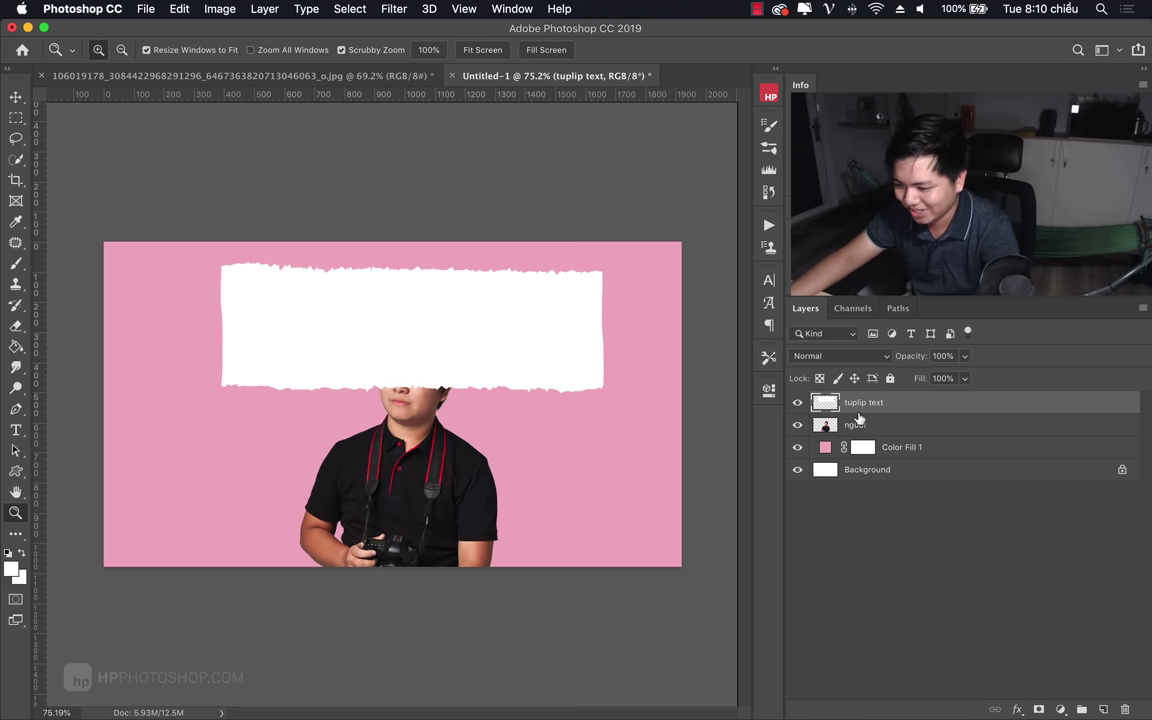
pyautogui.rightClick(350, 330)
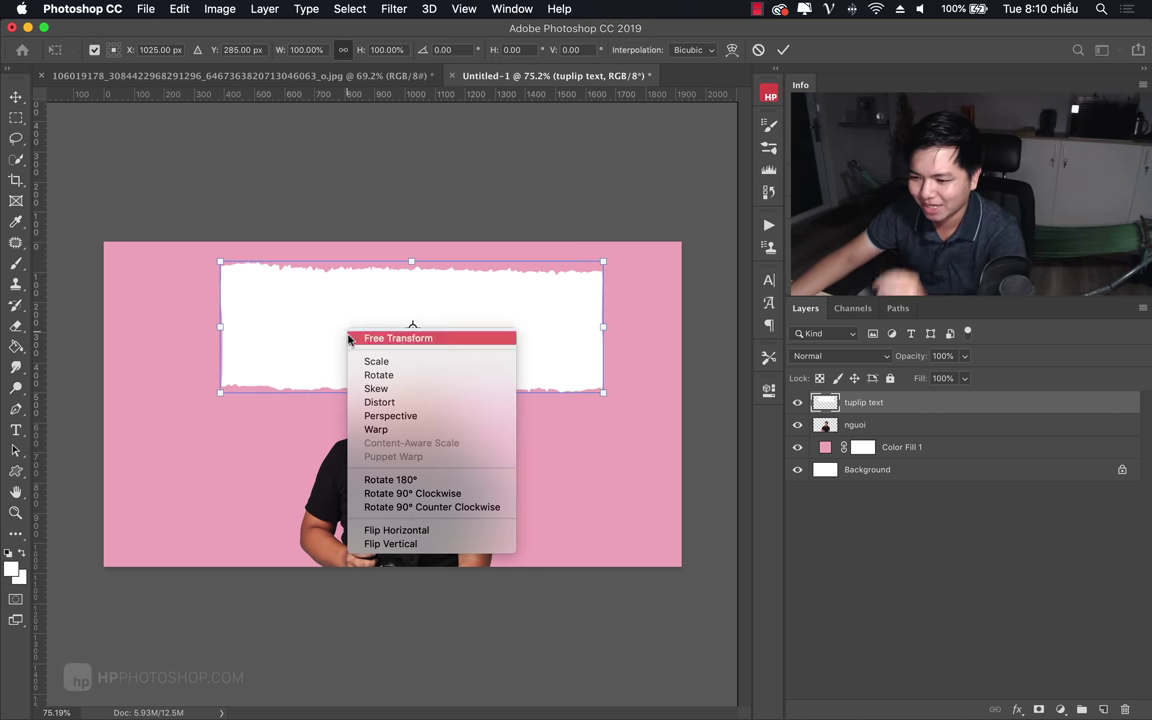
# - Warp the strip, nudging its corners and edges so they sit unevenly
pyautogui.click(380, 429)
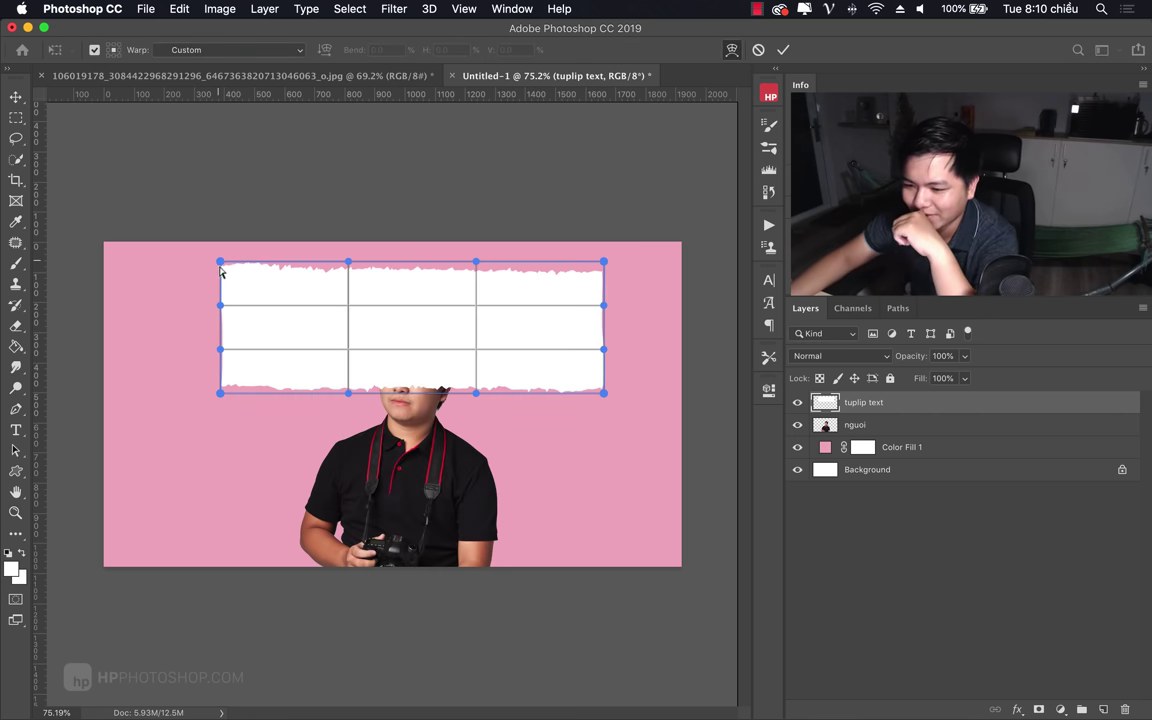
pyautogui.moveTo(220, 262); pyautogui.dragTo(220, 274)
pyautogui.moveTo(476, 262); pyautogui.dragTo(473, 274)
pyautogui.moveTo(346, 396); pyautogui.dragTo(343, 389)
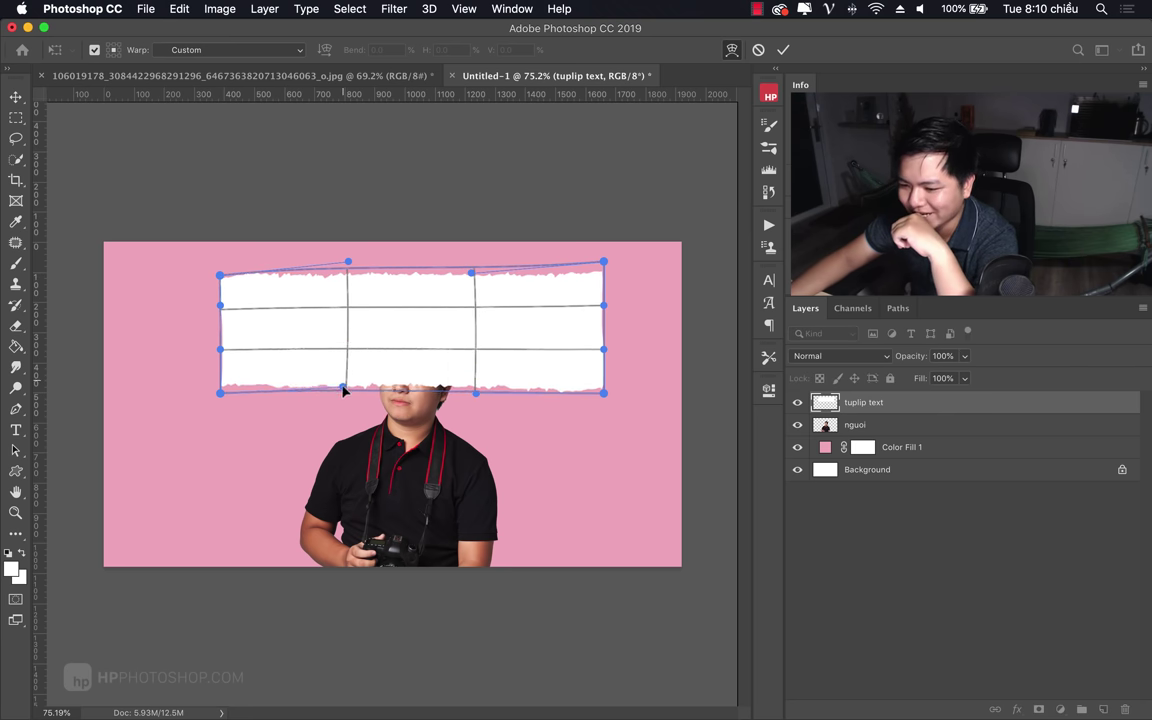
pyautogui.moveTo(604, 396); pyautogui.dragTo(606, 391)
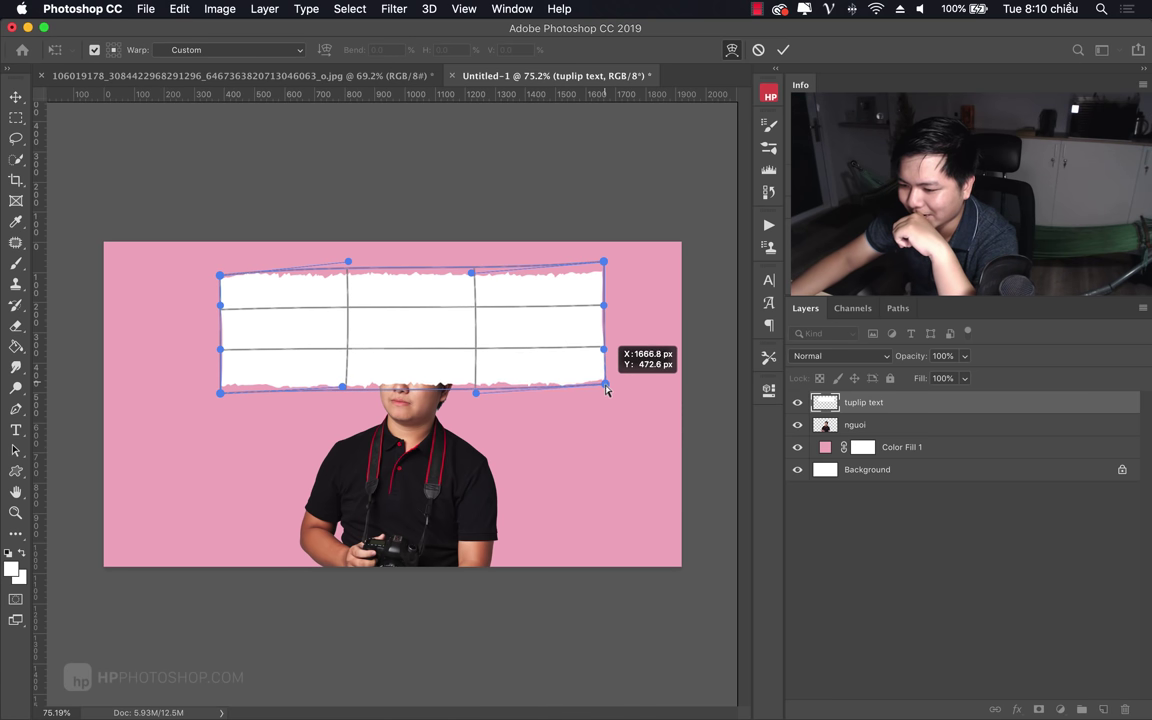
pyautogui.press('Return')
# - Compare with the reference poster and tilt the strip slightly with Free Transform
pyautogui.press('z')
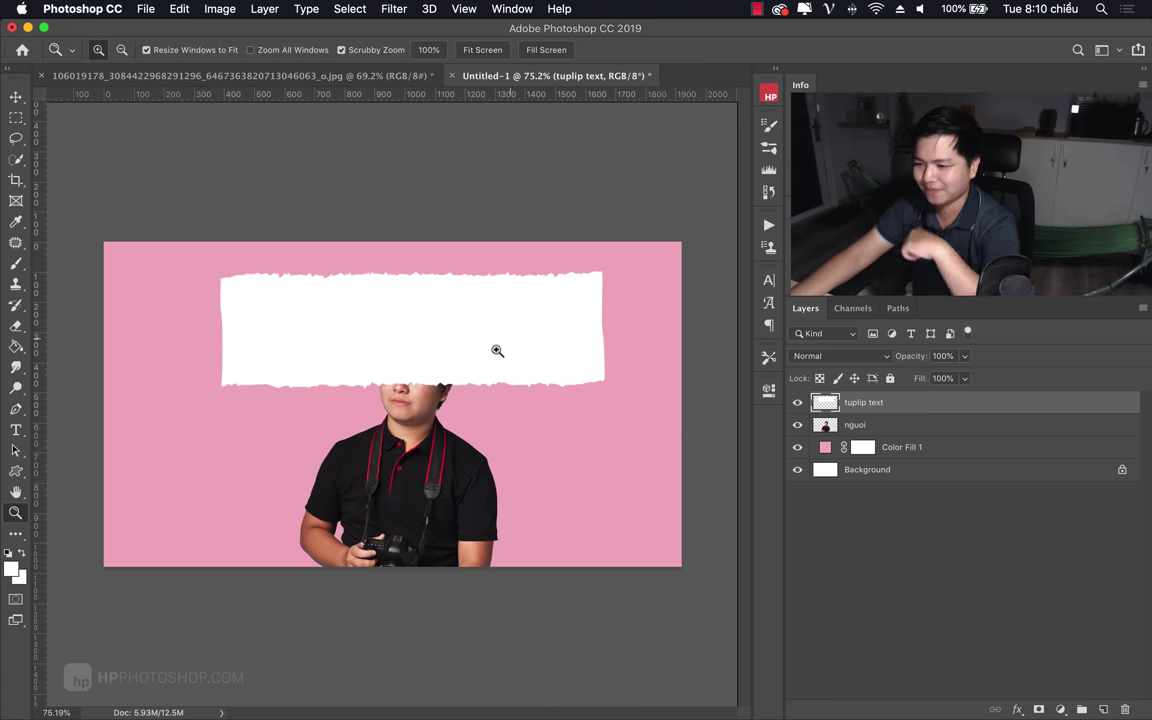
pyautogui.click(280, 76)
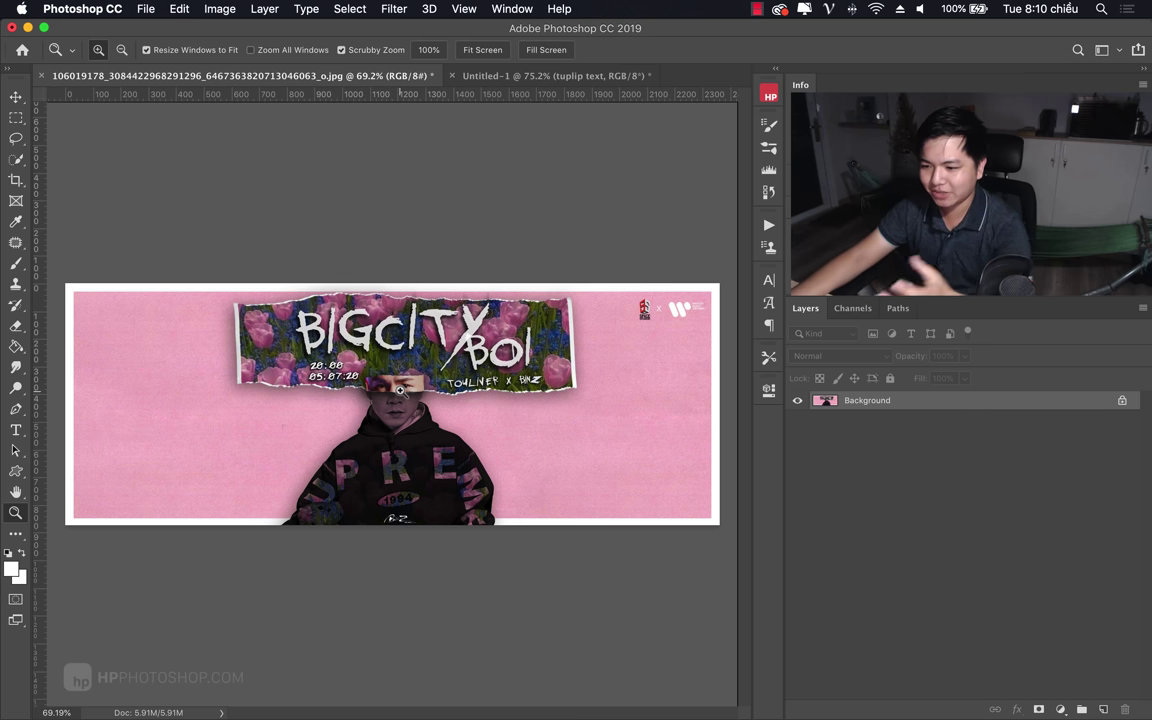
pyautogui.click(514, 76)
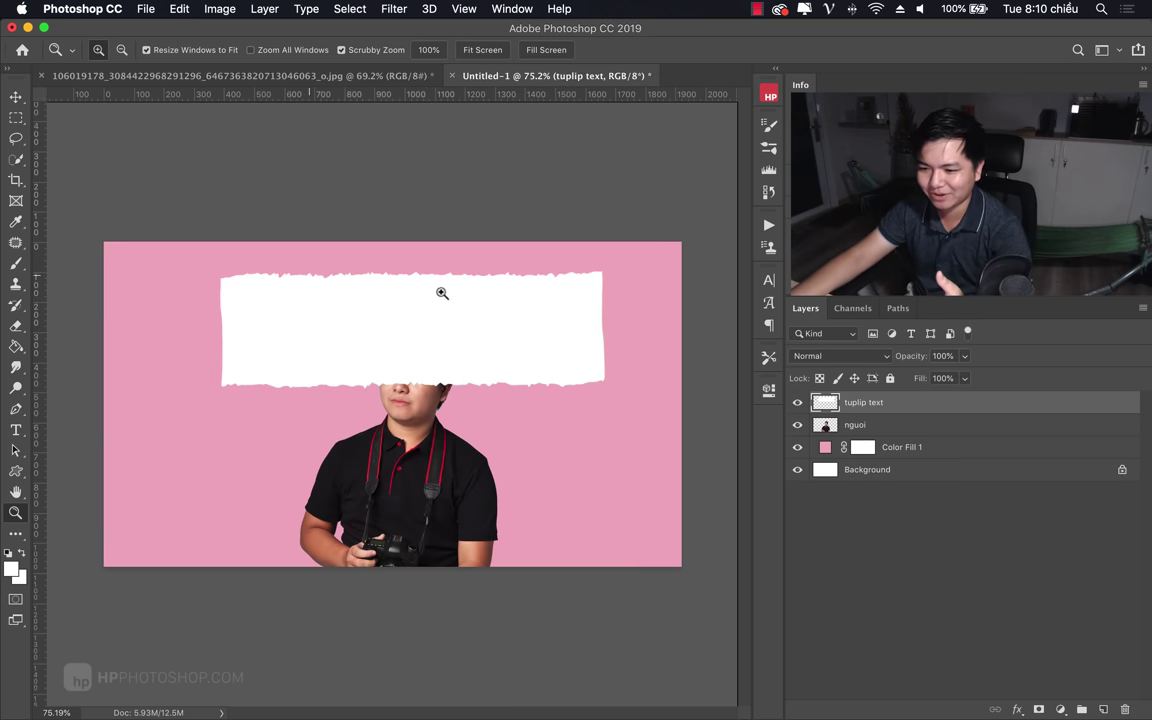
pyautogui.click(285, 76)
pyautogui.click(550, 76)
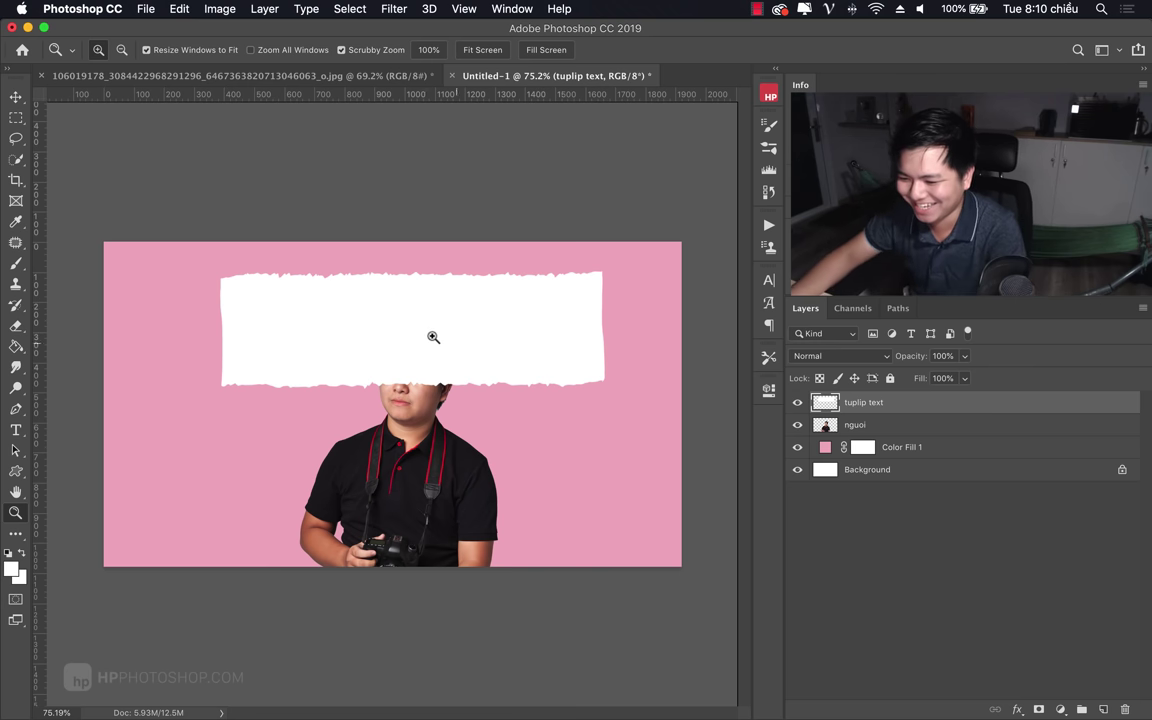
pyautogui.hotkey('ctrl', 't')
pyautogui.moveTo(635, 265); pyautogui.dragTo(640, 267)
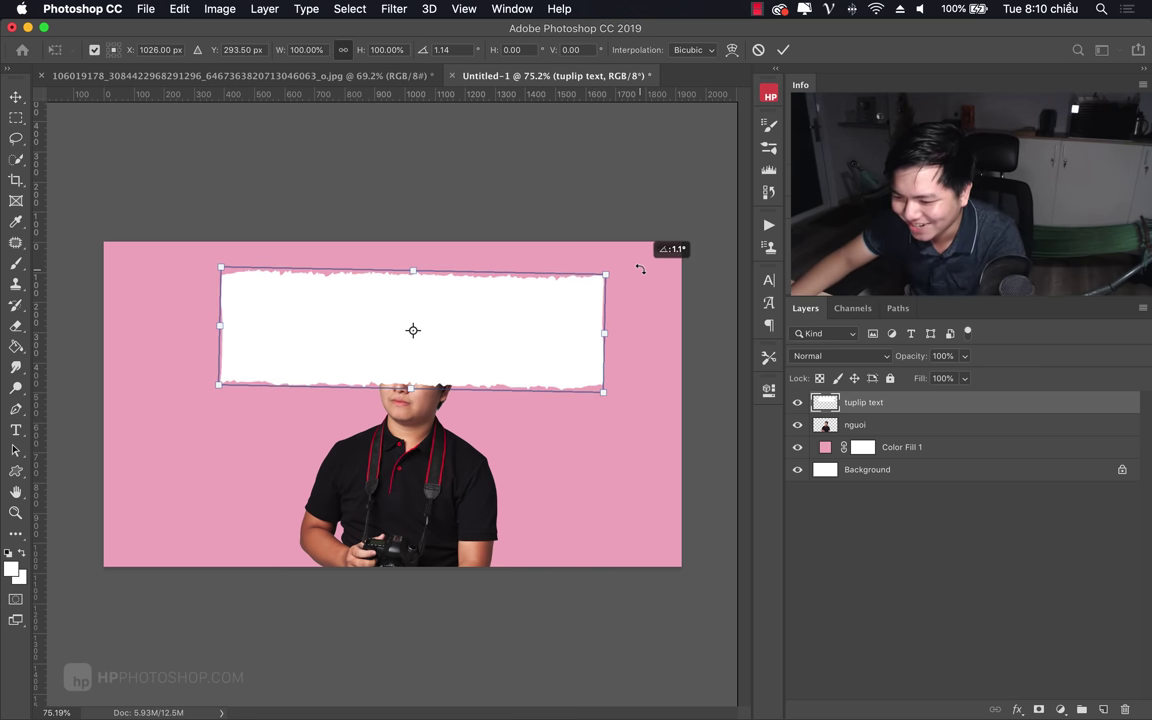
pyautogui.press('Return')
pyautogui.press('z')
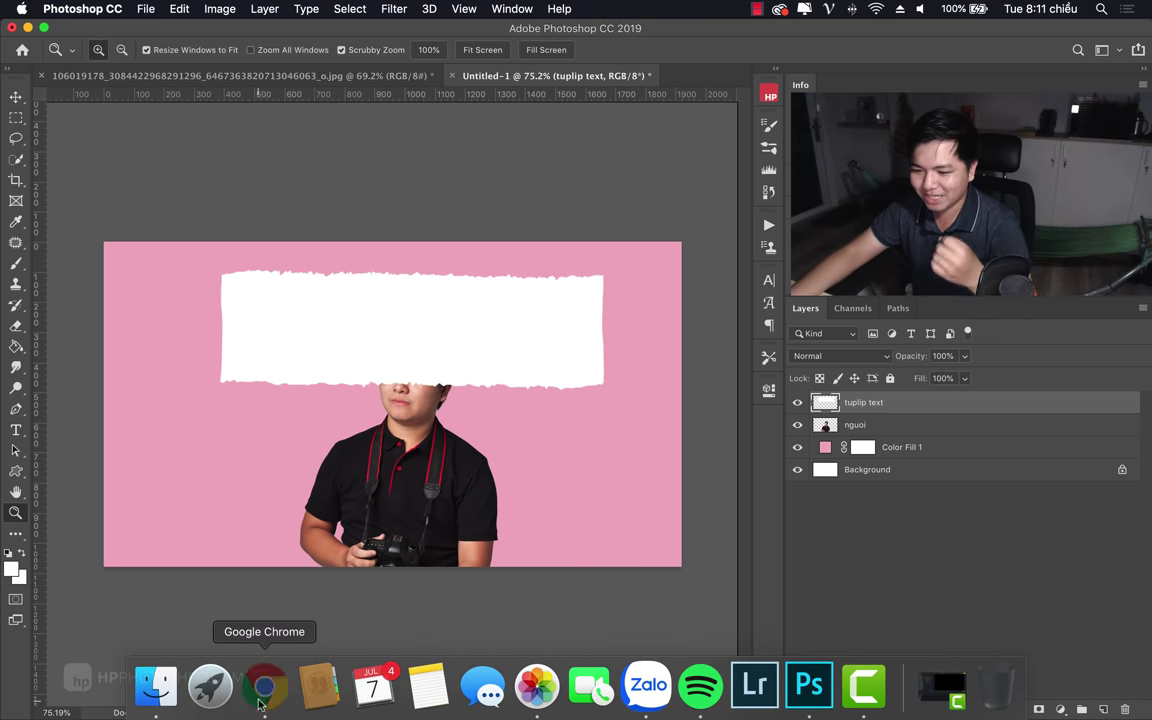
# - In the browser, search Google Images for 'tulip garden'
pyautogui.click(262, 688)
pyautogui.click(1037, 38)
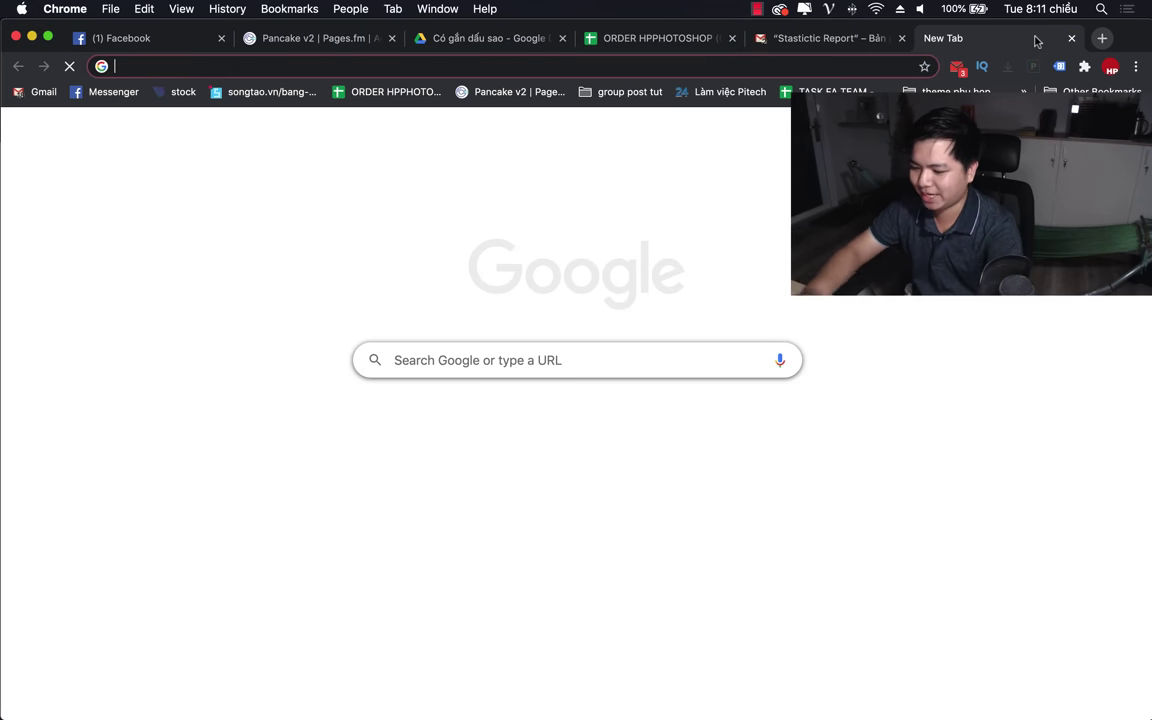
pyautogui.write('ima')
pyautogui.press('Return')
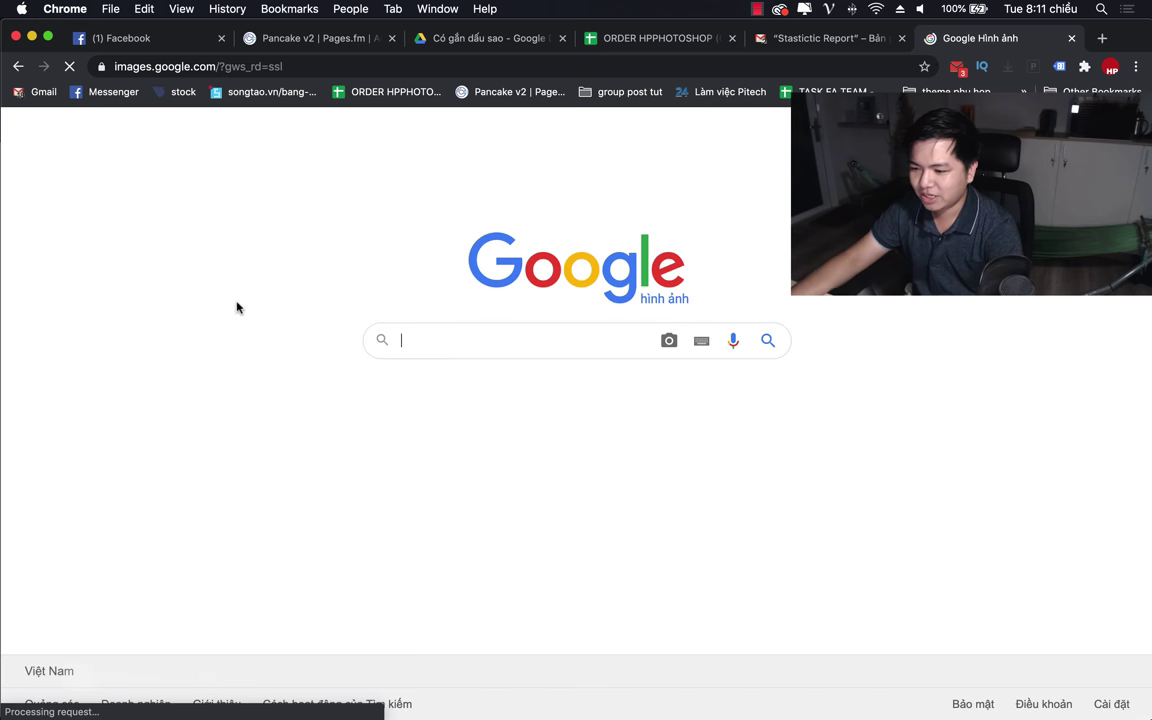
pyautogui.write('tul')
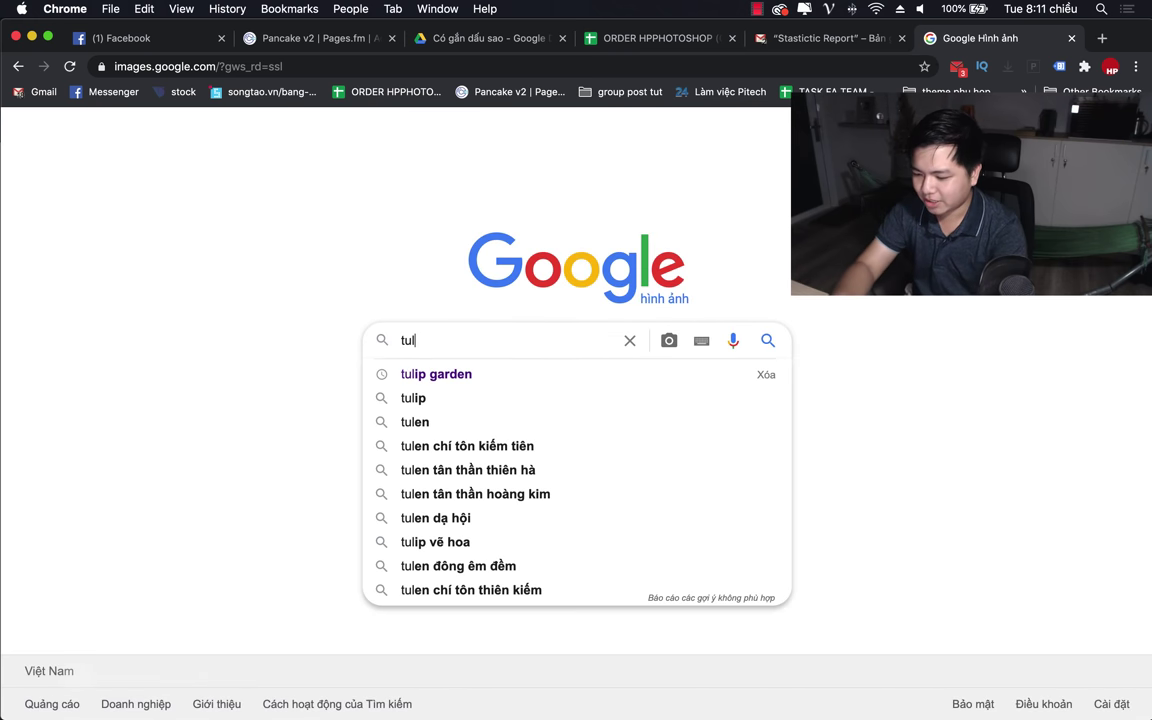
pyautogui.write('ip')
pyautogui.press('Down')
pyautogui.press('Return')
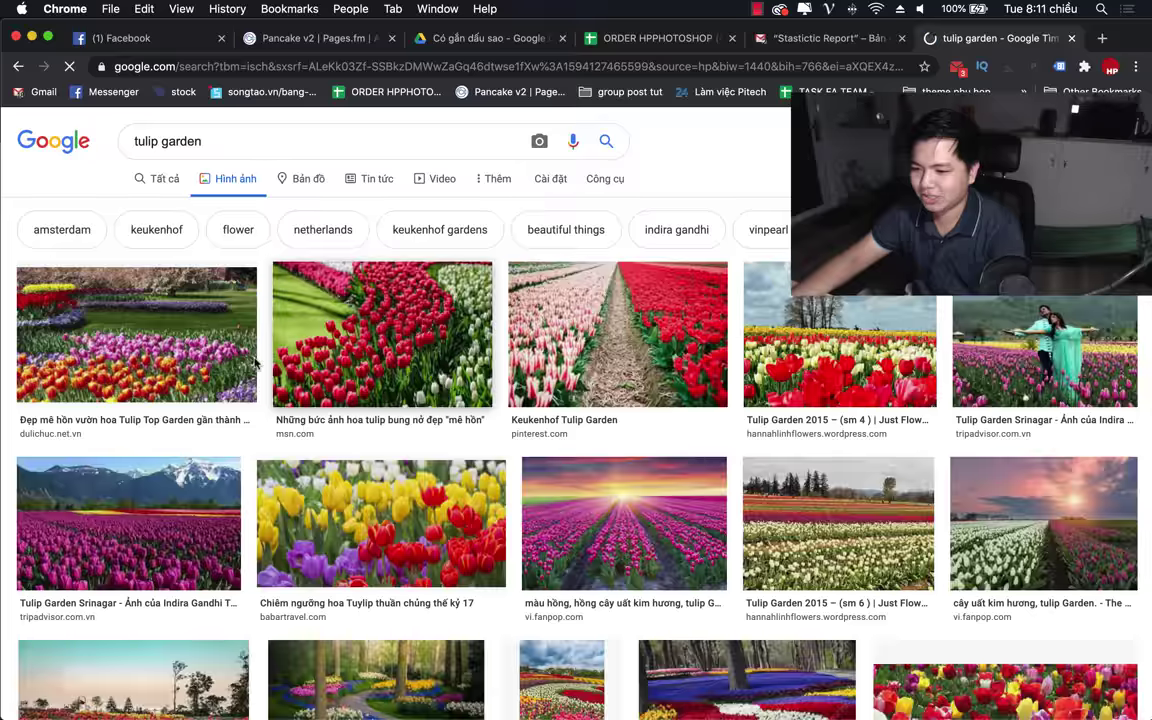
# - Browse the tulip garden results and filter them to Large image size
pyautogui.scroll(-2, 383, 373)
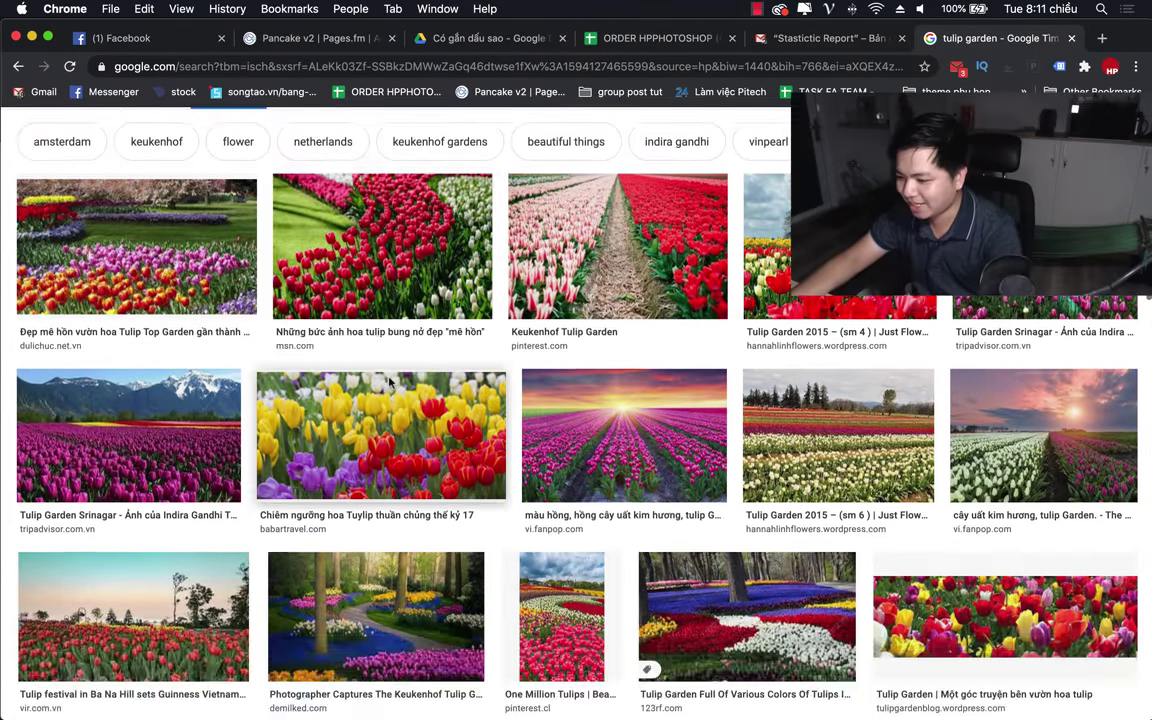
pyautogui.scroll(-4, 385, 375)
pyautogui.scroll(-2, 388, 378)
pyautogui.scroll(-2, 391, 381)
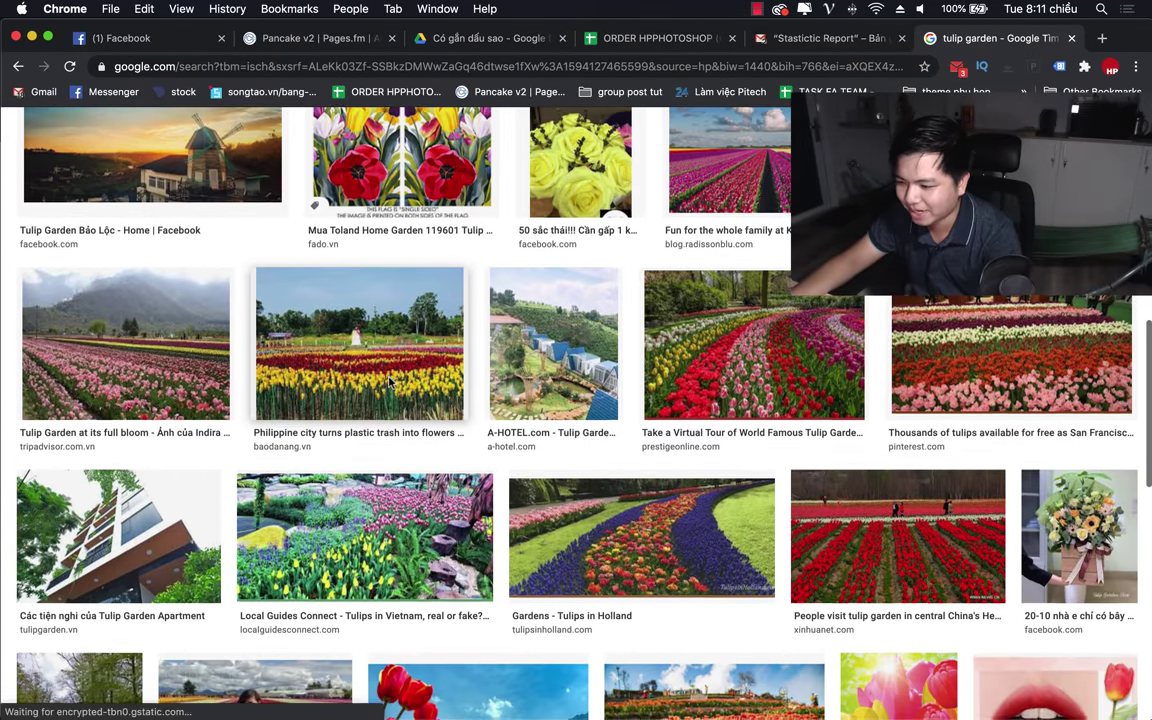
pyautogui.scroll(-8, 390, 381)
pyautogui.scroll(3, 390, 383)
pyautogui.scroll(-4, 390, 381)
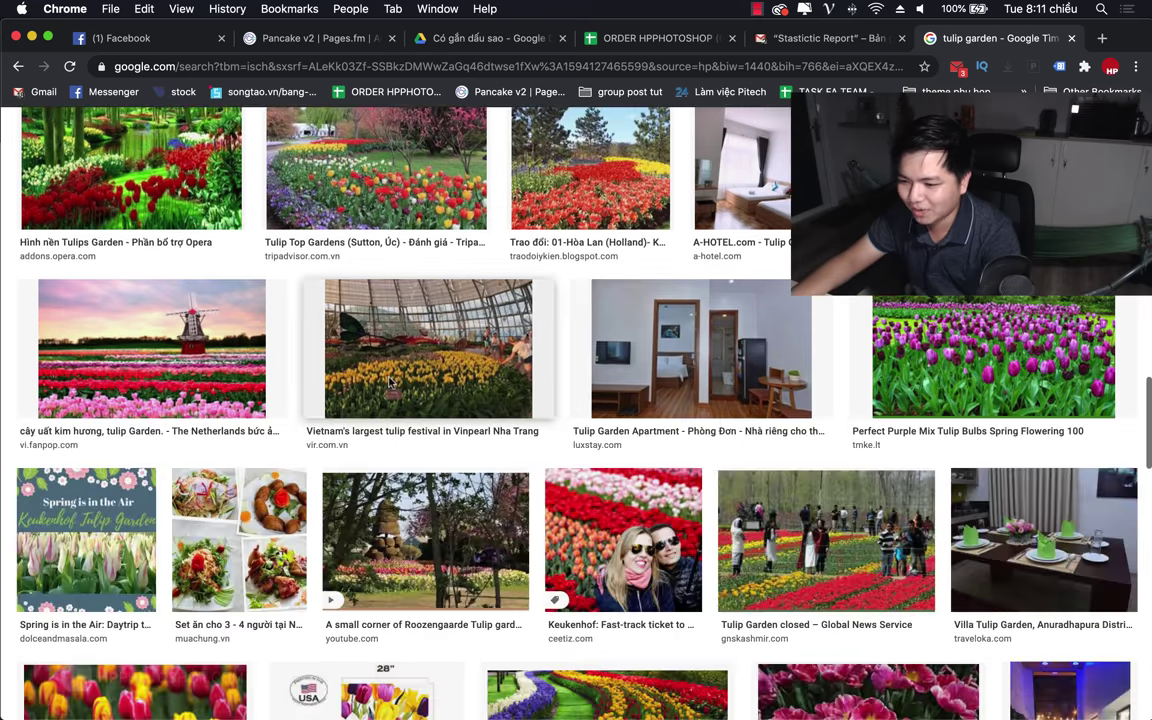
pyautogui.scroll(15, 390, 381)
pyautogui.scroll(2, 349, 337)
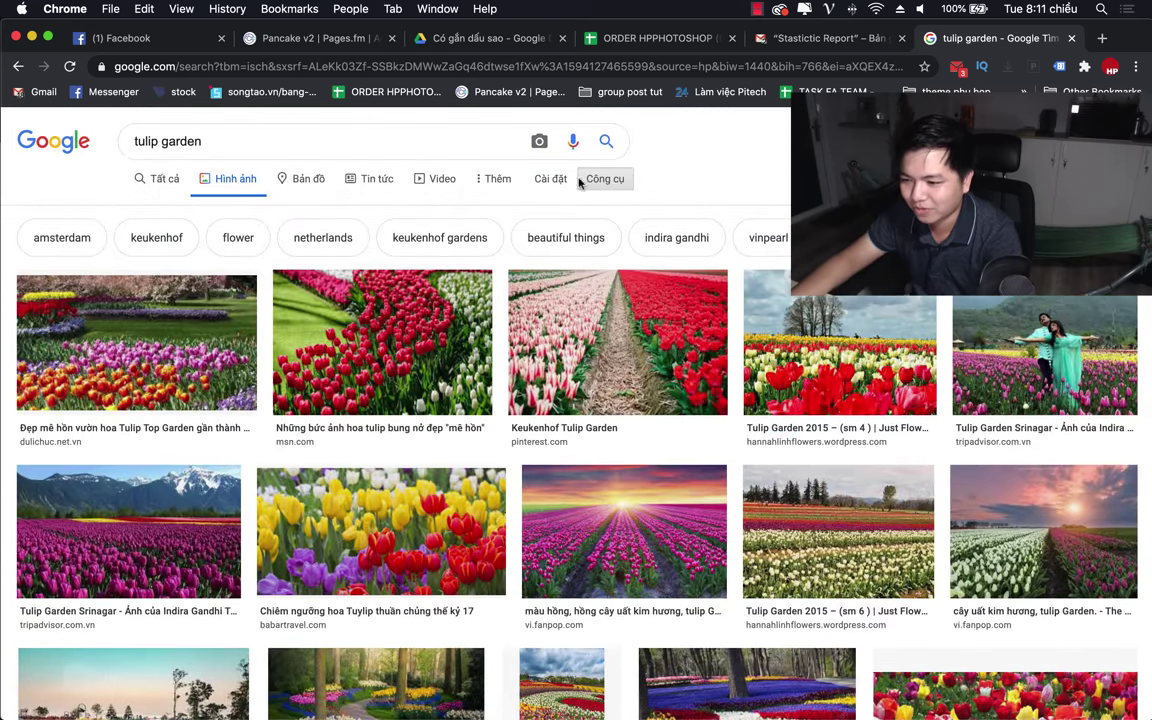
pyautogui.click(580, 181)
pyautogui.click(150, 204)
pyautogui.click(145, 240)
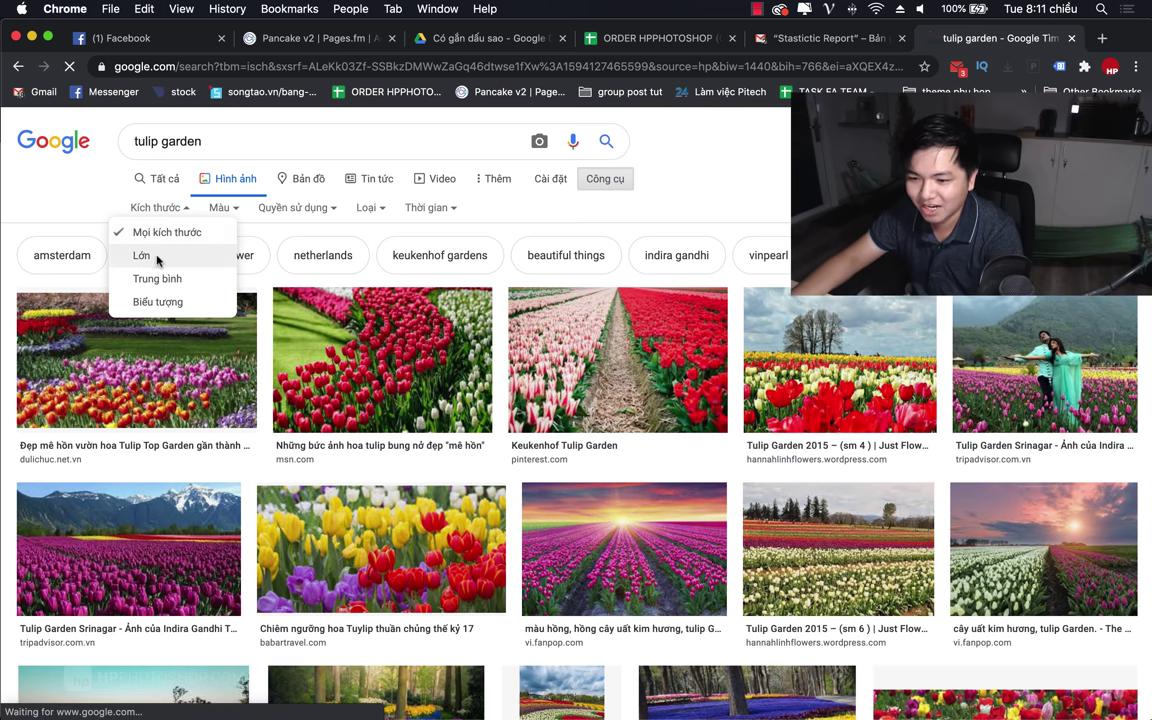
# - Scroll the large results, then show the BIG CITY BOI reference poster in Photoshop
pyautogui.scroll(-2, 150, 470)
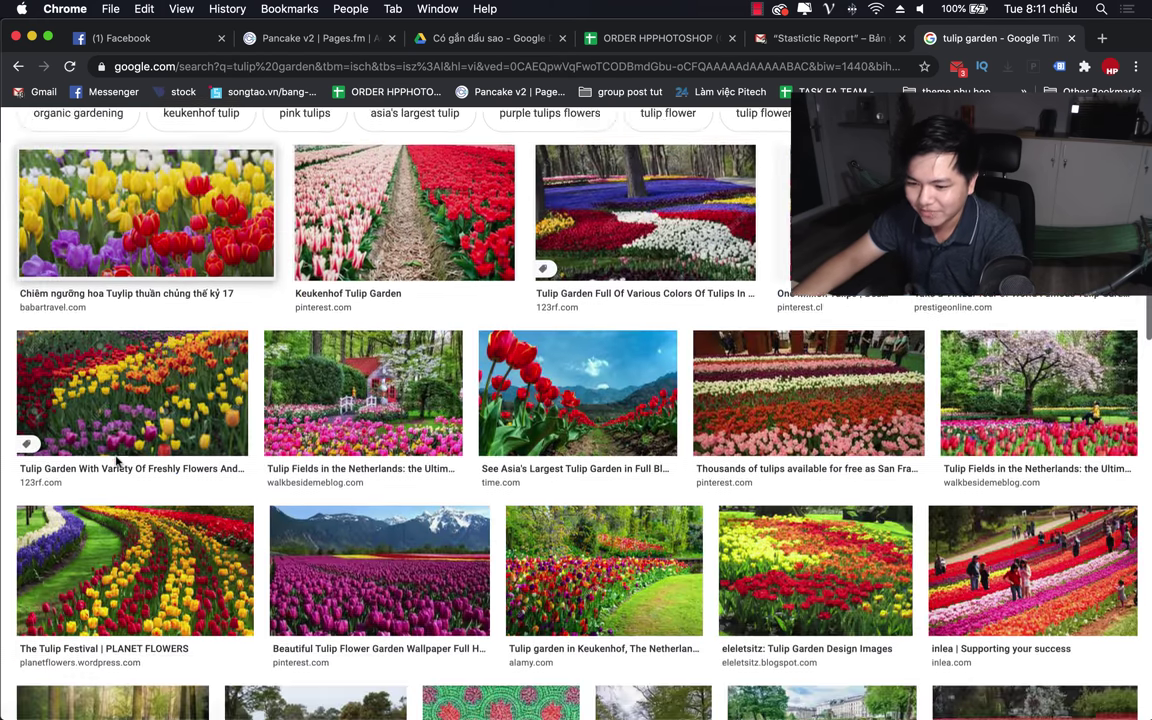
pyautogui.scroll(-1, 200, 502)
pyautogui.scroll(-1, 200, 502)
pyautogui.scroll(-1, 195, 480)
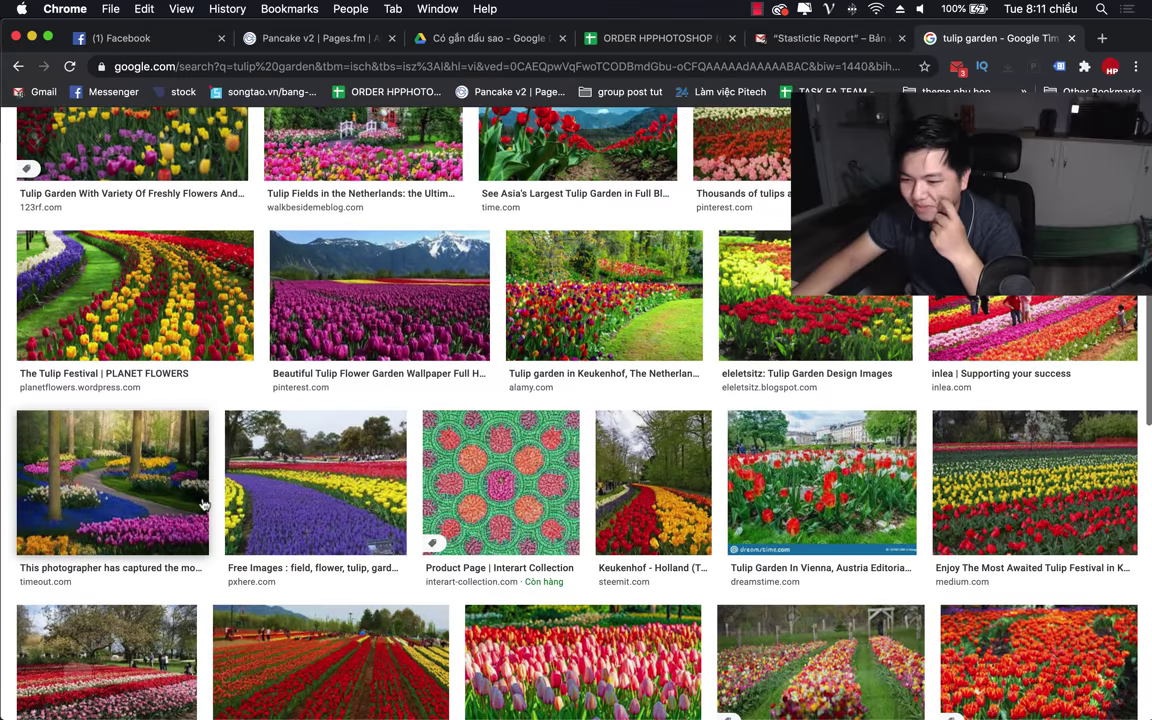
pyautogui.moveTo(576, 712)
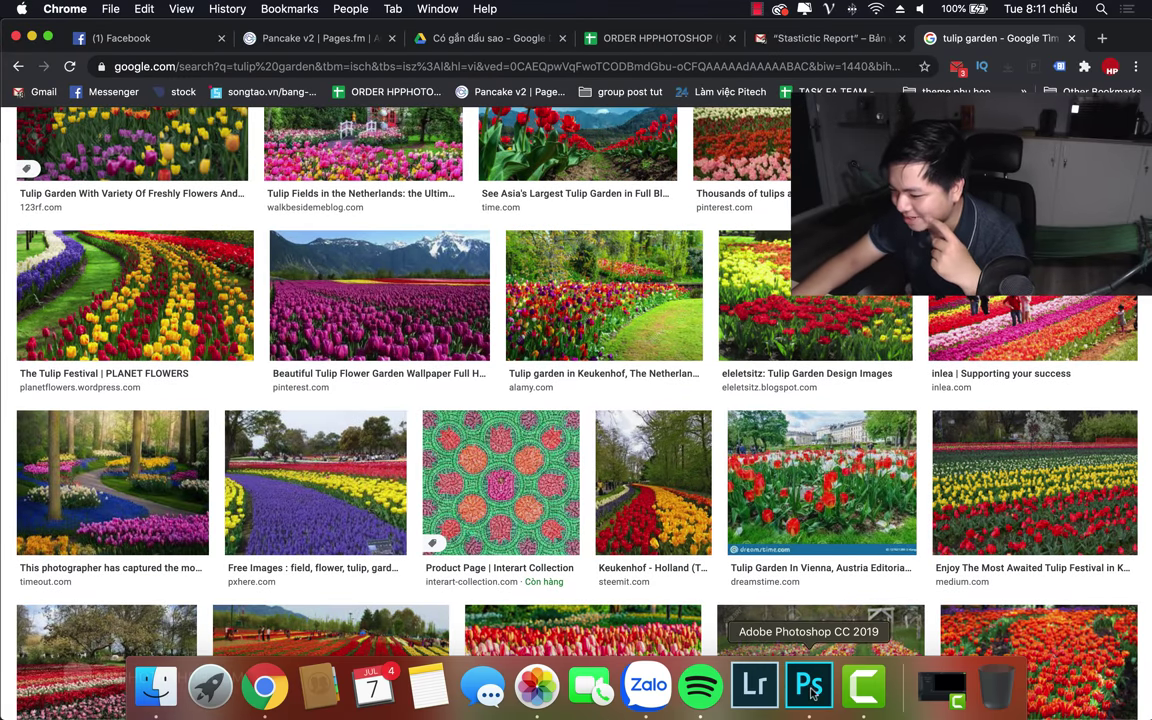
pyautogui.click(812, 682)
pyautogui.click(300, 76)
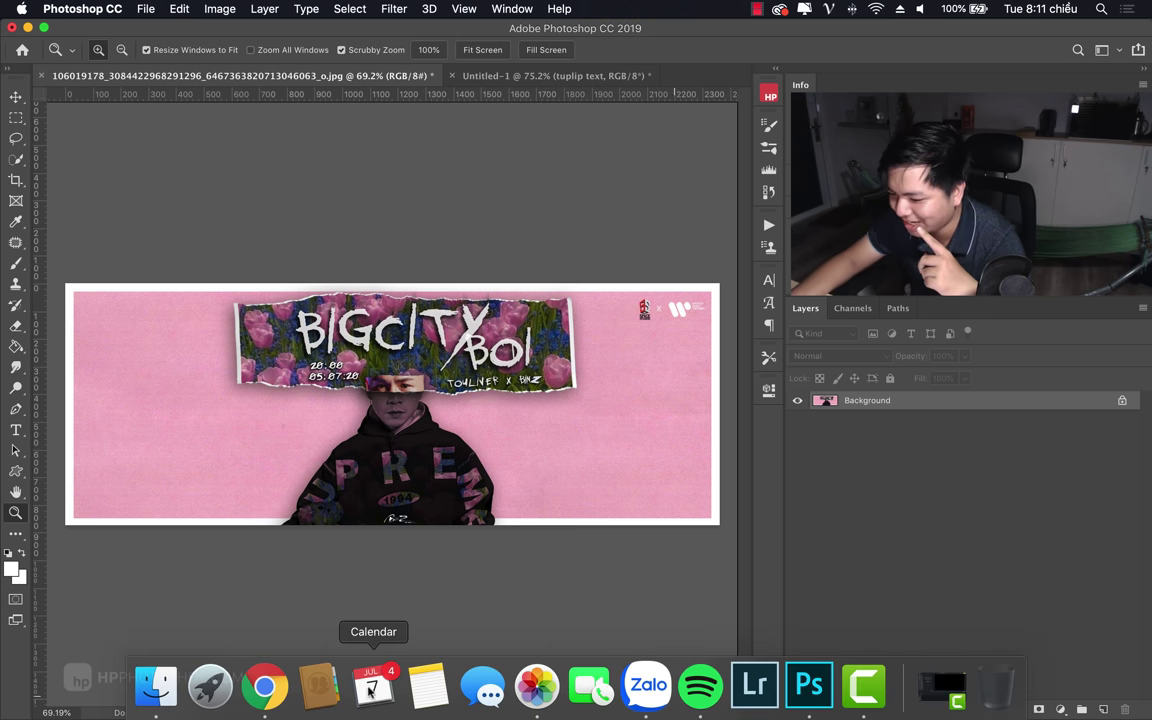
# - Return to the large tulip garden results and scroll down through them
pyautogui.click(288, 692)
pyautogui.scroll(-5, 418, 380)
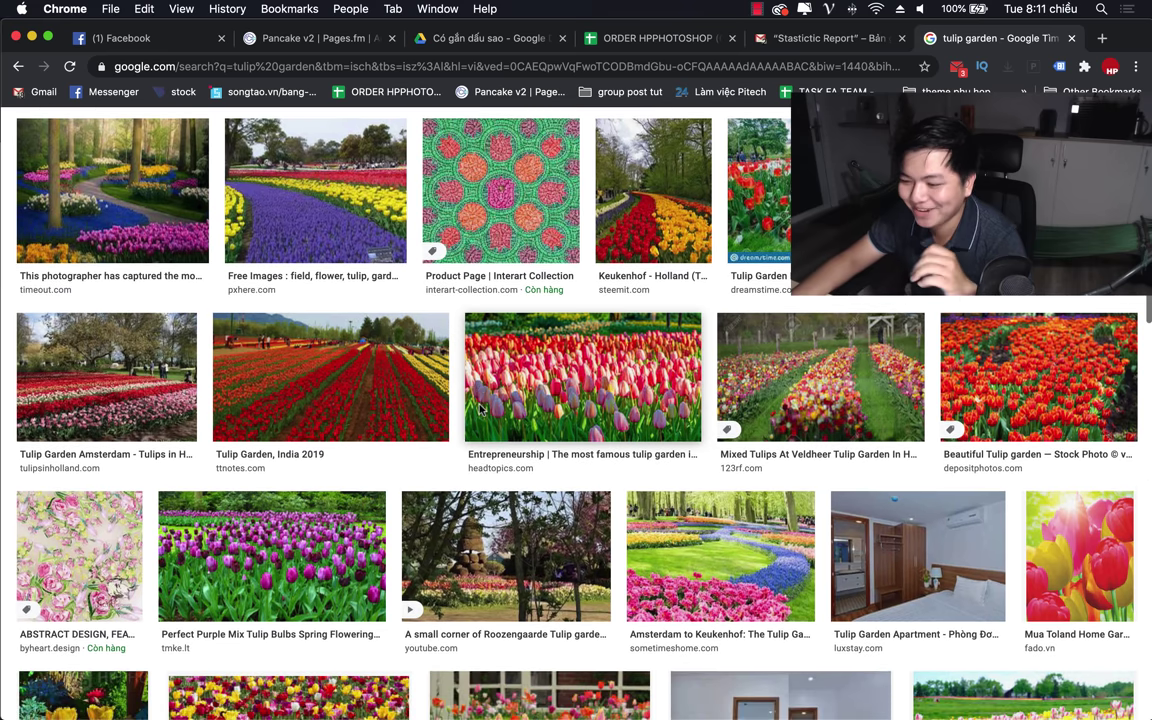
pyautogui.scroll(-3, 418, 380)
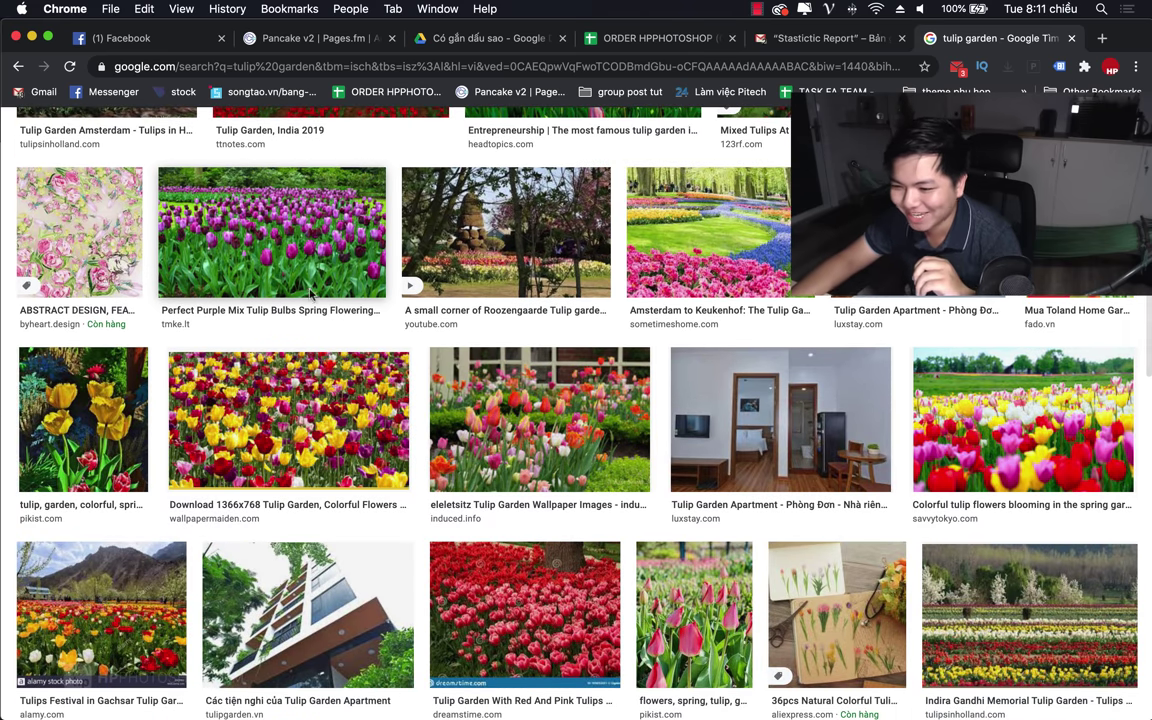
pyautogui.scroll(-3, 400, 440)
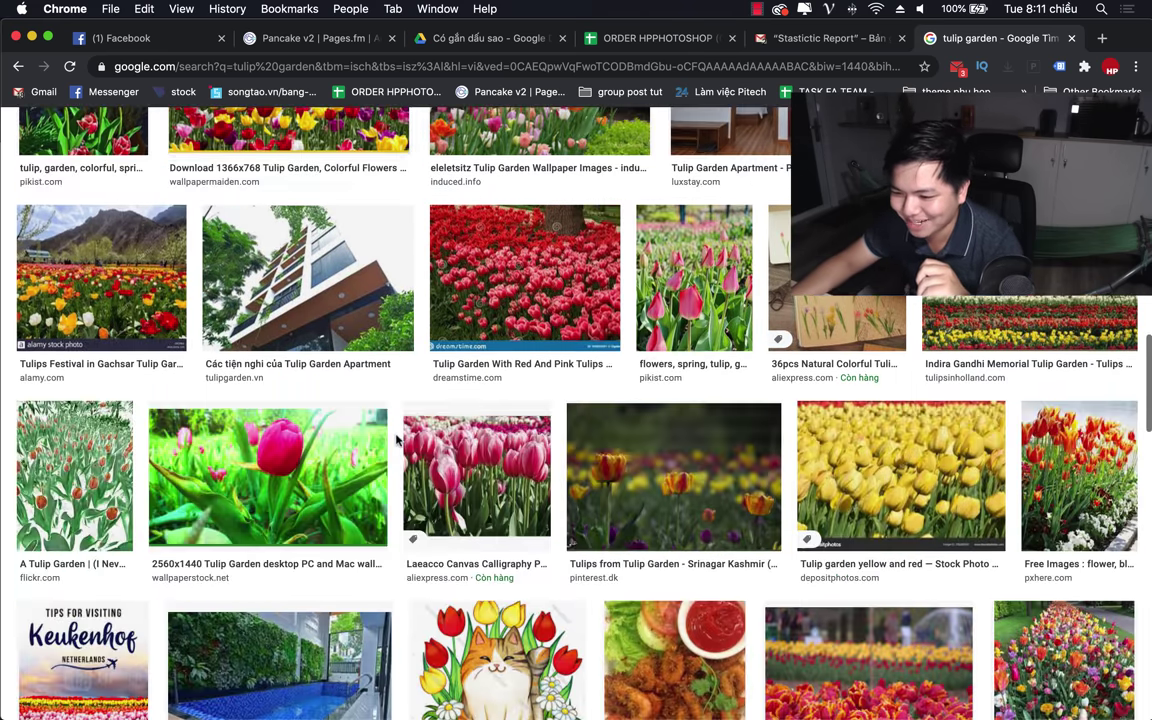
pyautogui.scroll(-3, 397, 441)
pyautogui.scroll(-3, 397, 441)
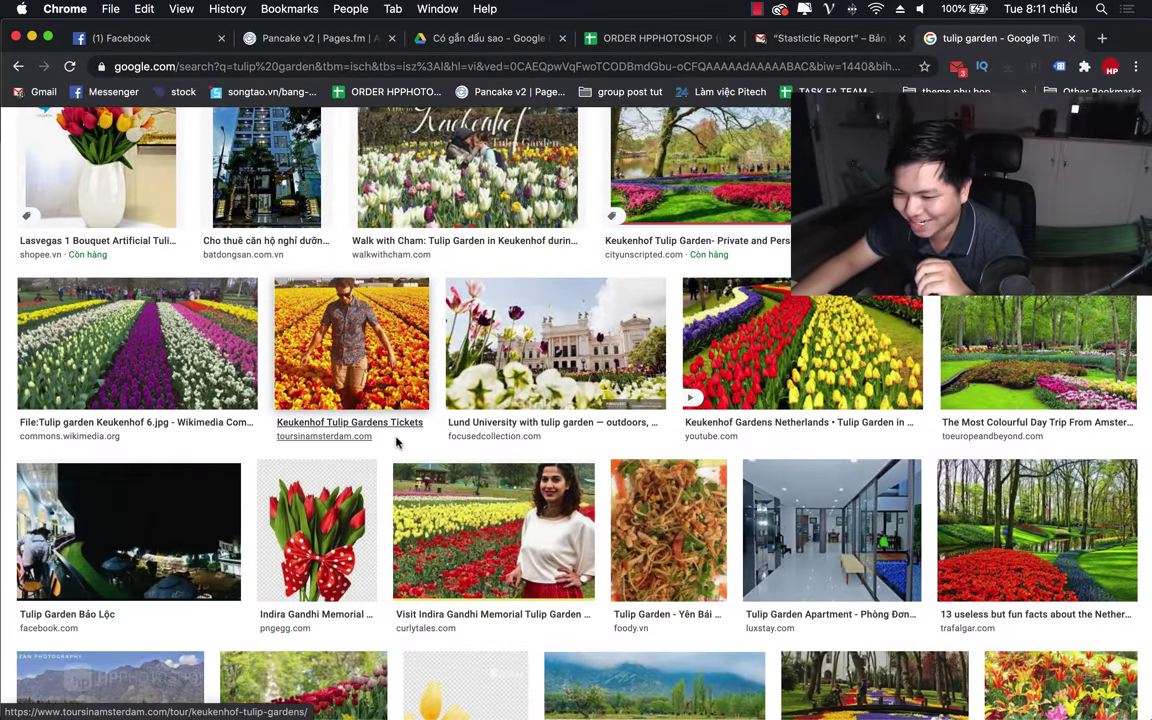
pyautogui.scroll(-1, 397, 441)
pyautogui.scroll(-4, 397, 441)
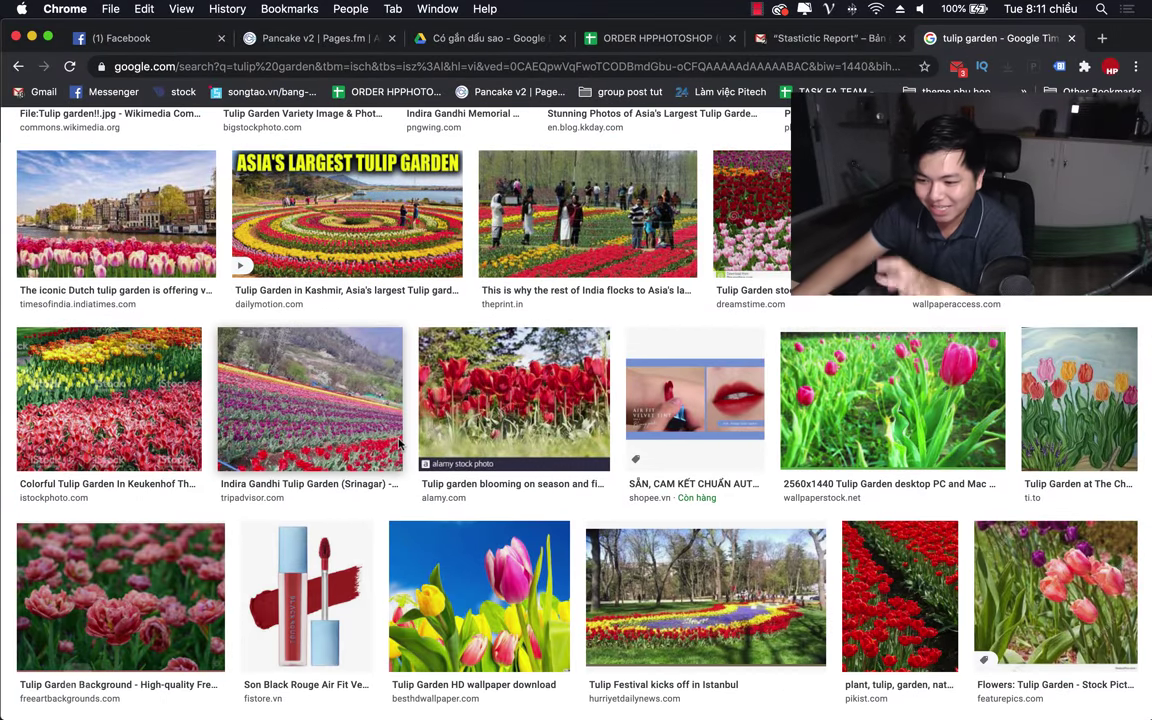
pyautogui.scroll(-1, 398, 440)
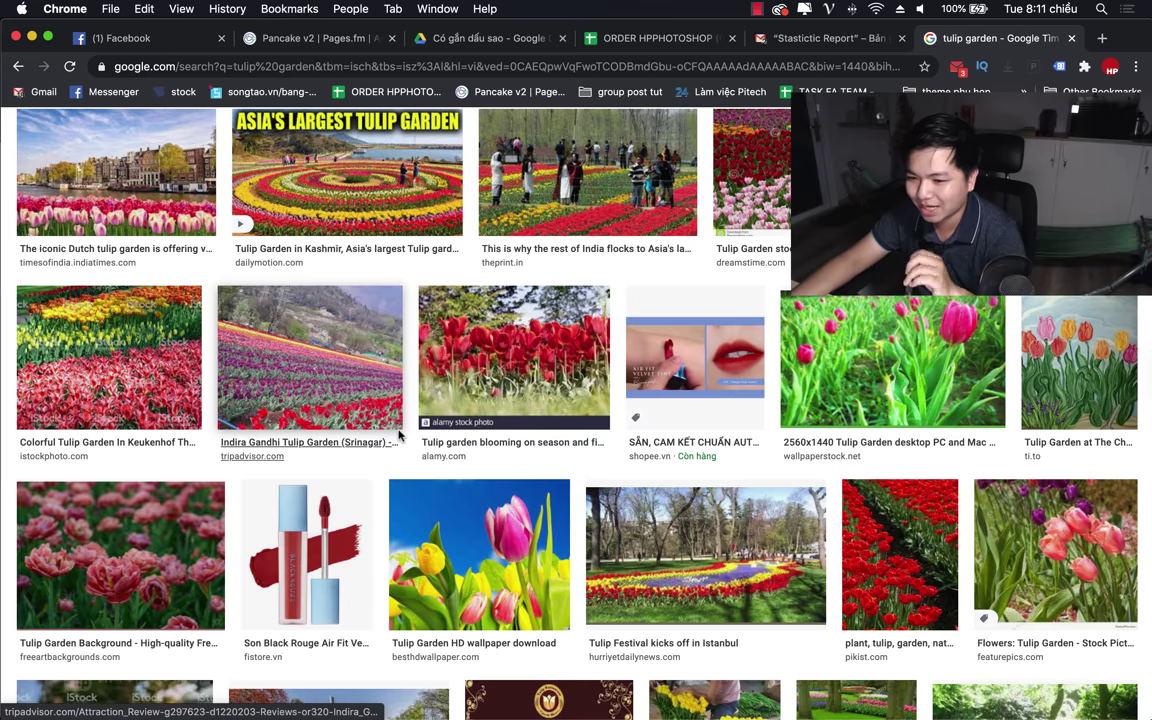
pyautogui.scroll(-3, 398, 434)
pyautogui.scroll(-2, 398, 434)
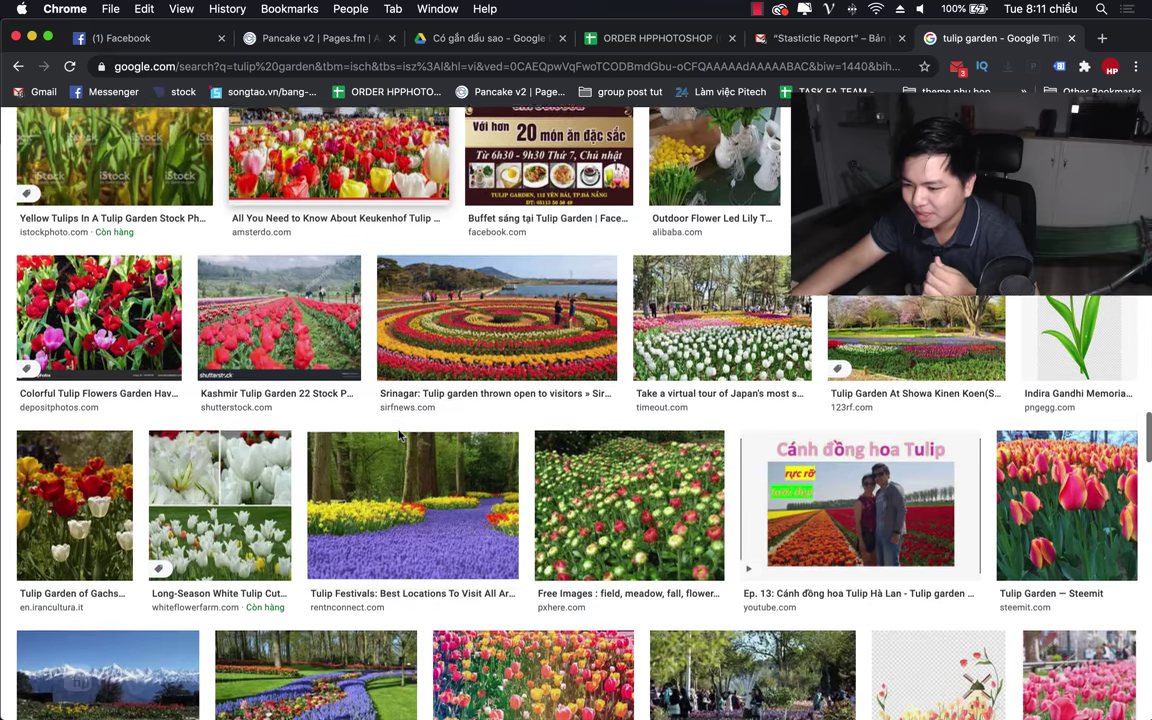
pyautogui.scroll(-1, 398, 434)
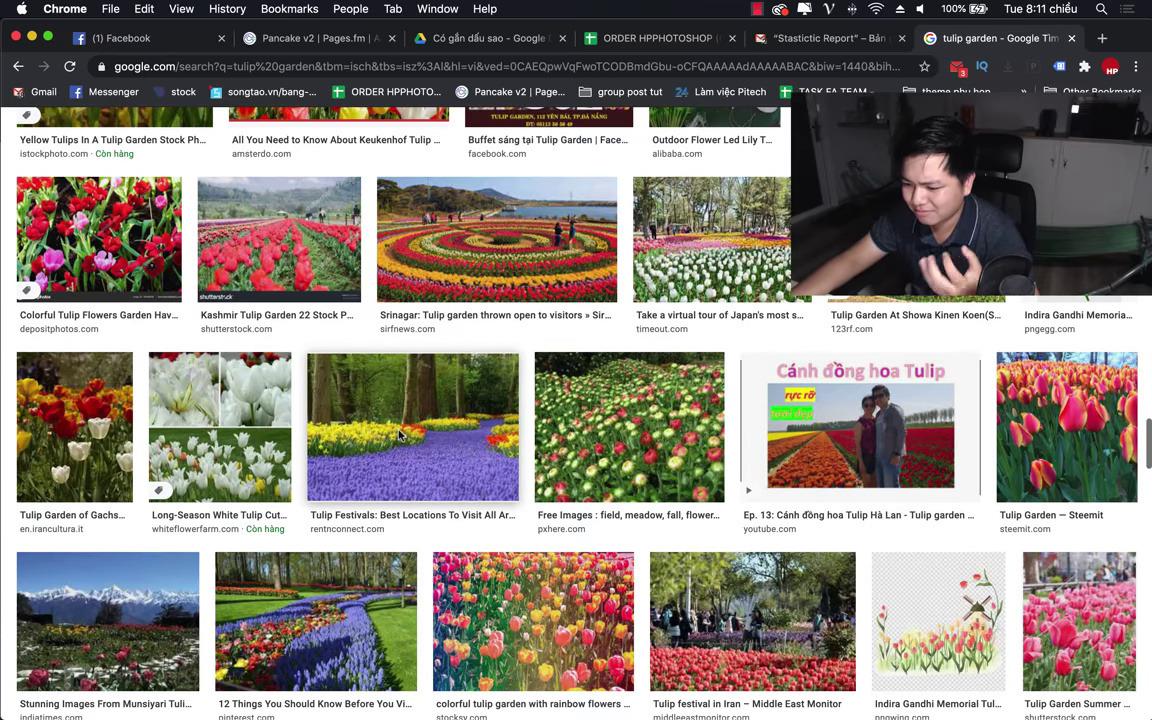
pyautogui.scroll(-4, 398, 434)
pyautogui.scroll(-2, 398, 434)
pyautogui.scroll(-3, 398, 434)
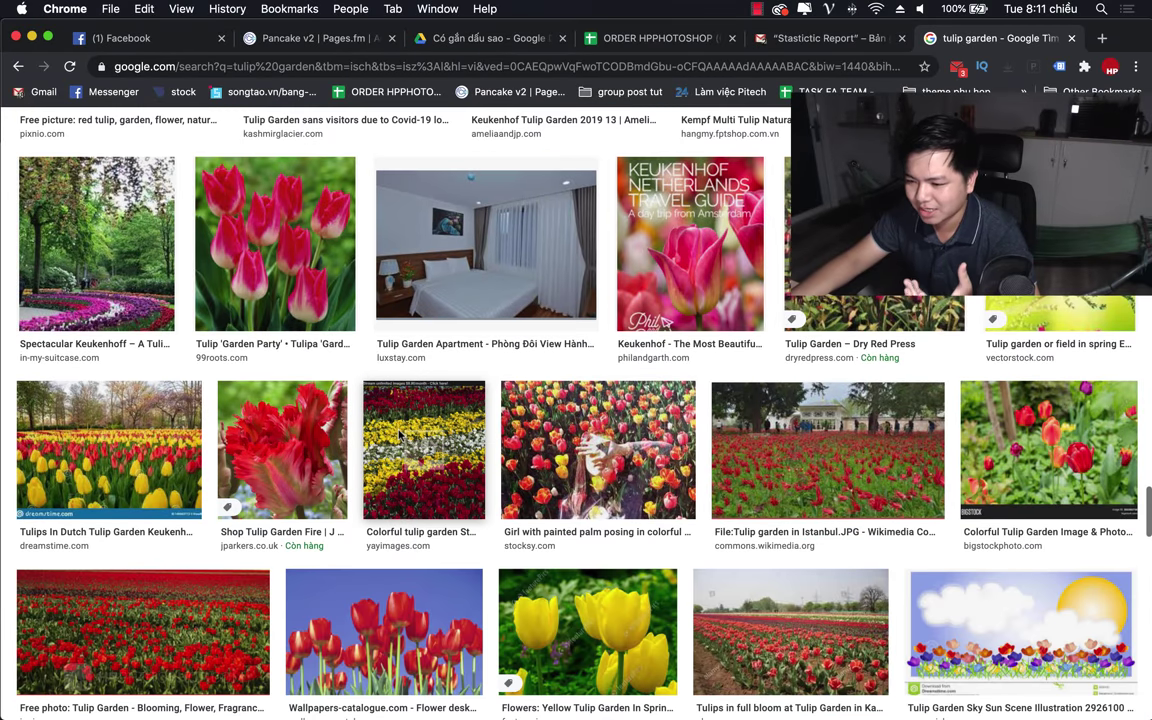
pyautogui.scroll(-2, 398, 434)
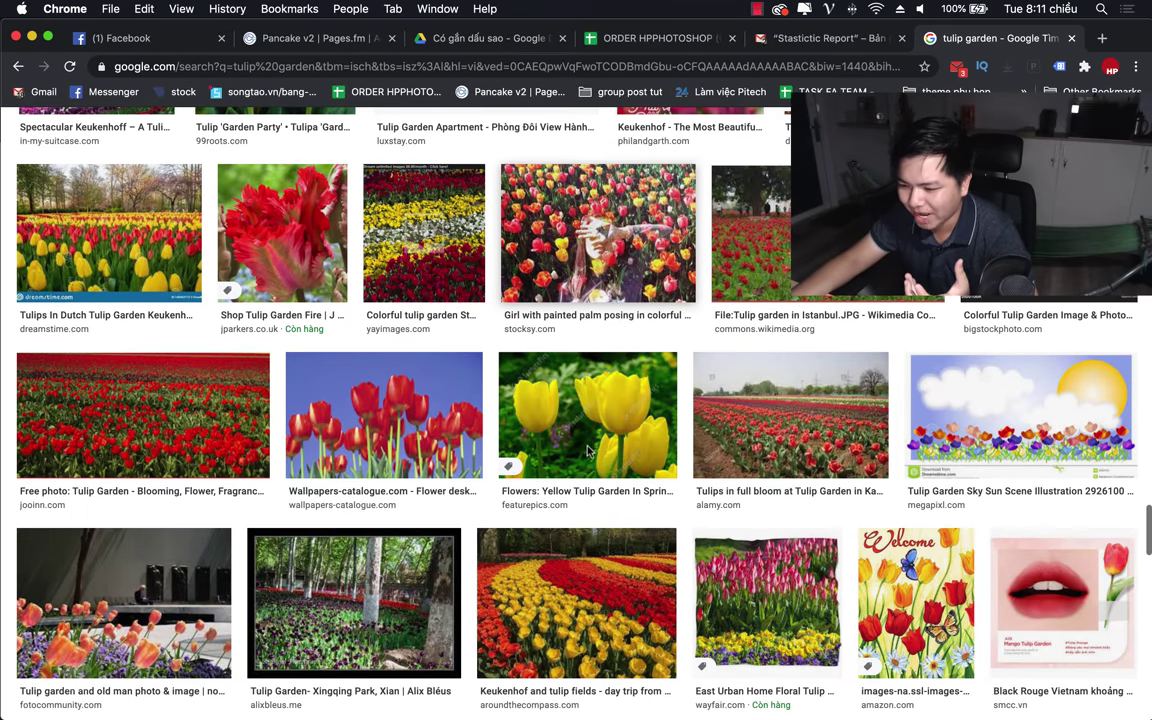
# - Preview the 3000×1448 red tulip field photo and copy the image
pyautogui.click(115, 411)
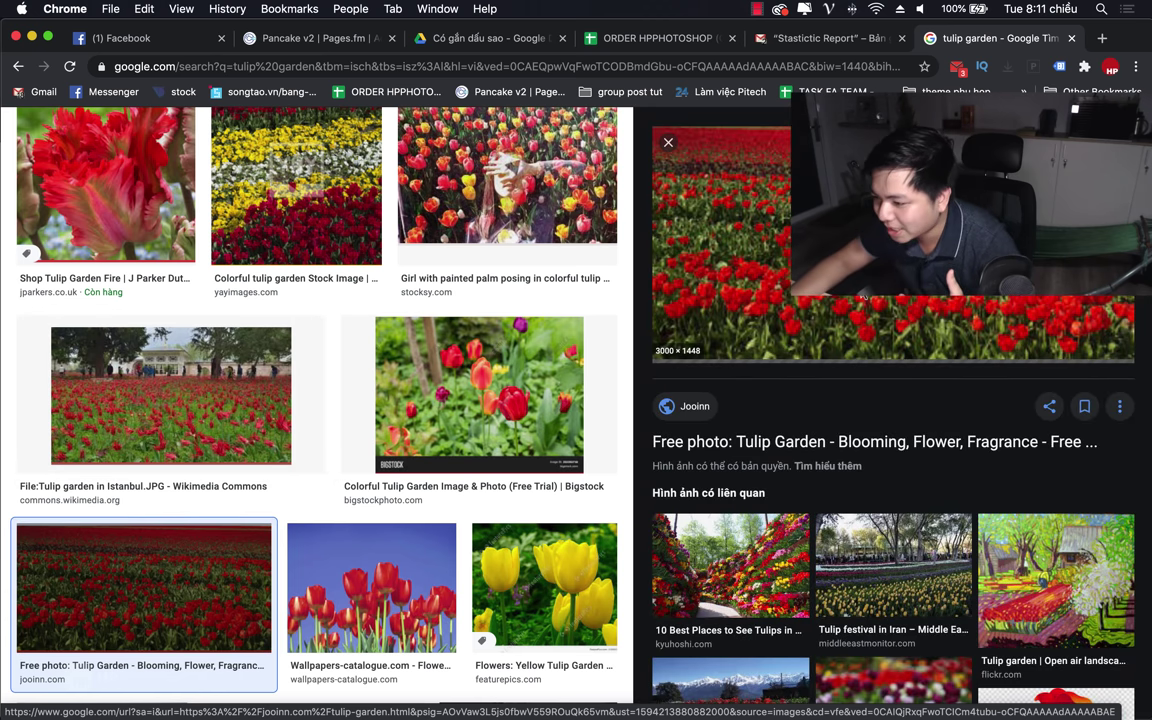
pyautogui.rightClick(858, 297)
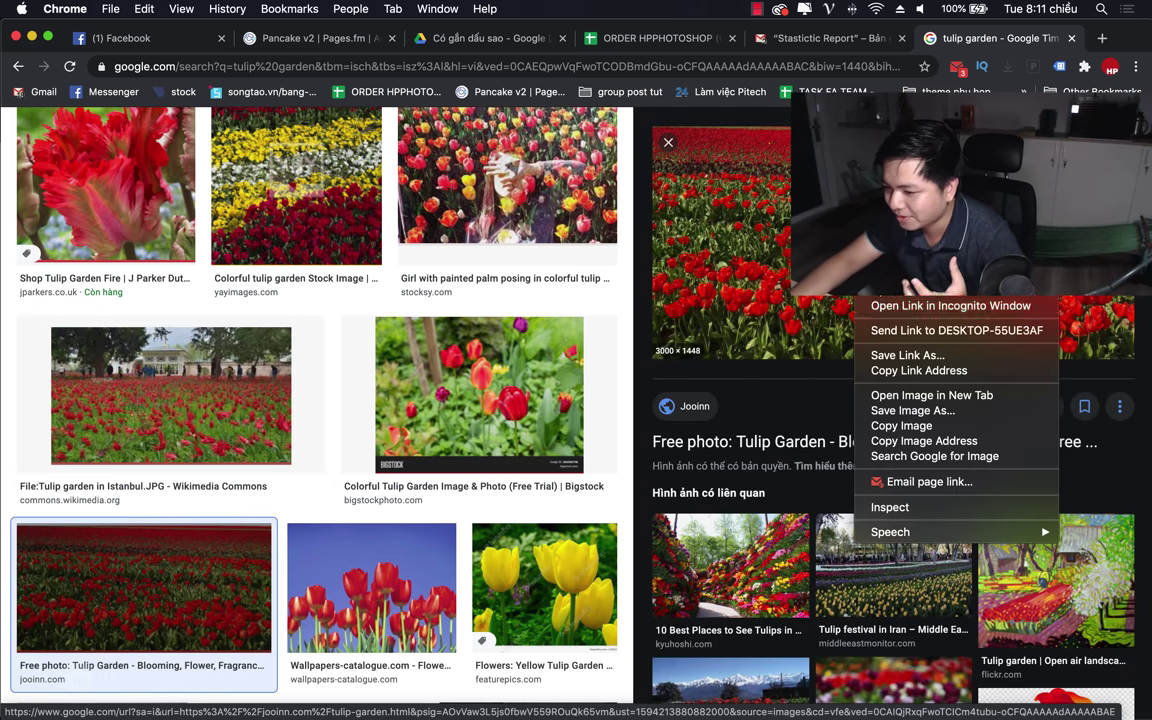
pyautogui.click(901, 425)
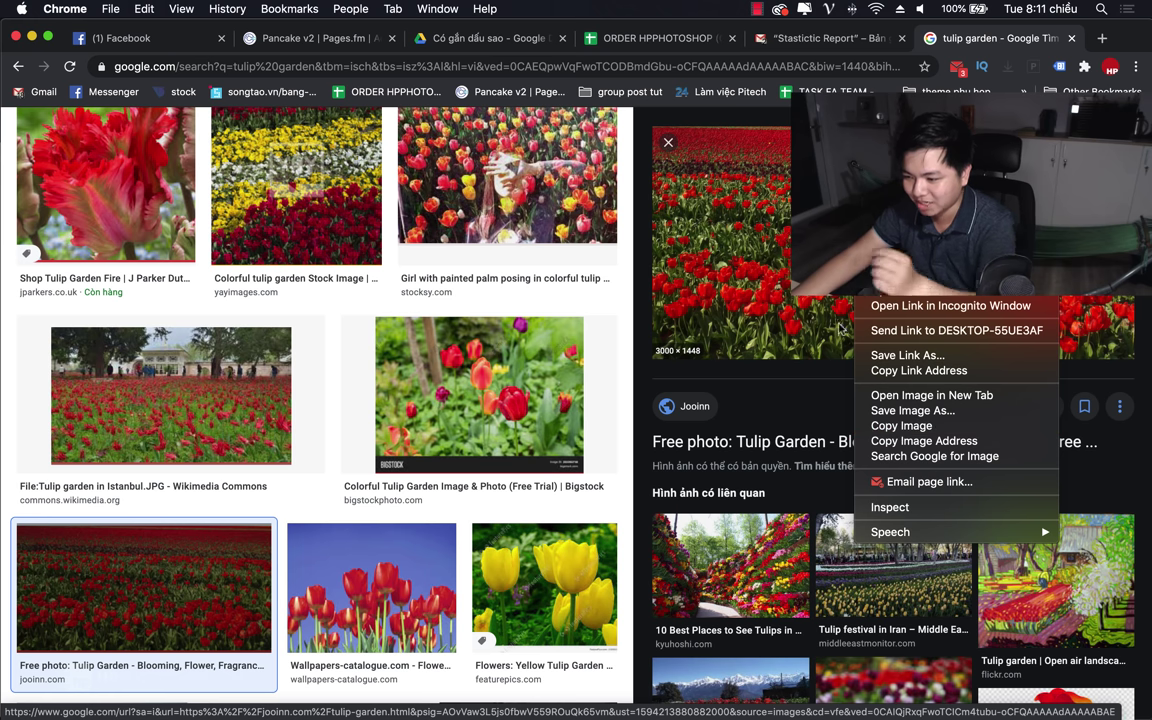
pyautogui.rightClick(752, 256)
pyautogui.click(791, 378)
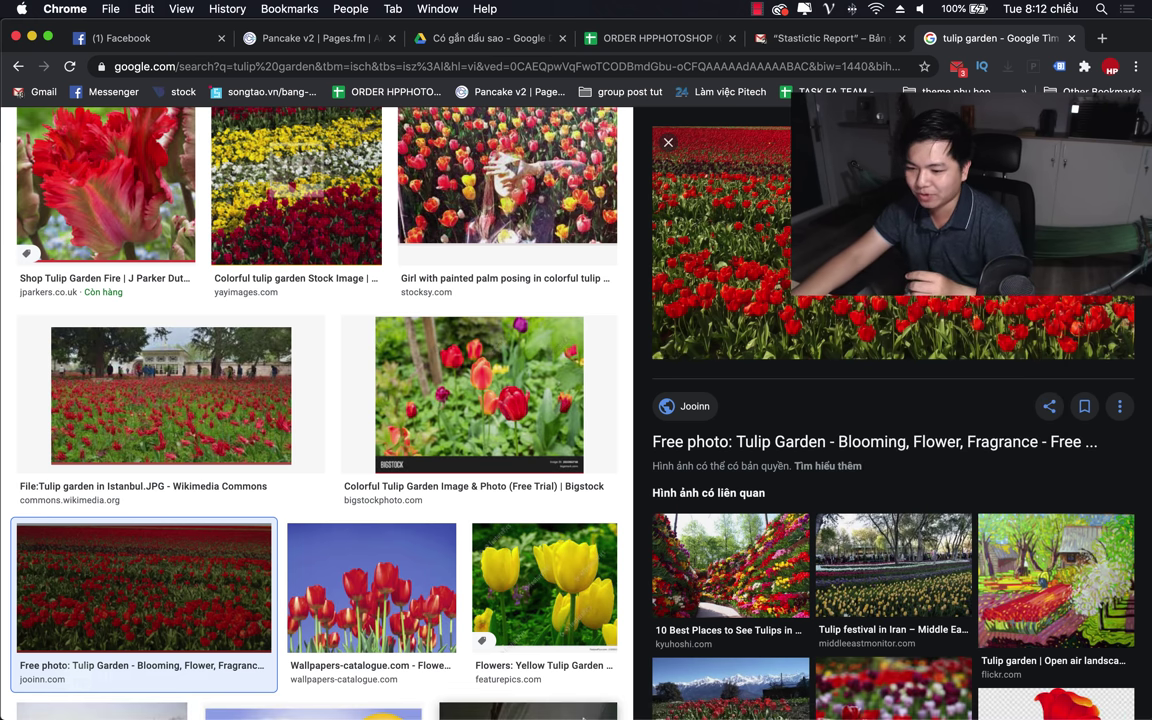
# - Paste the tulip photo into Untitled-1 as a new layer and inspect the reference strip's edge
pyautogui.click(814, 686)
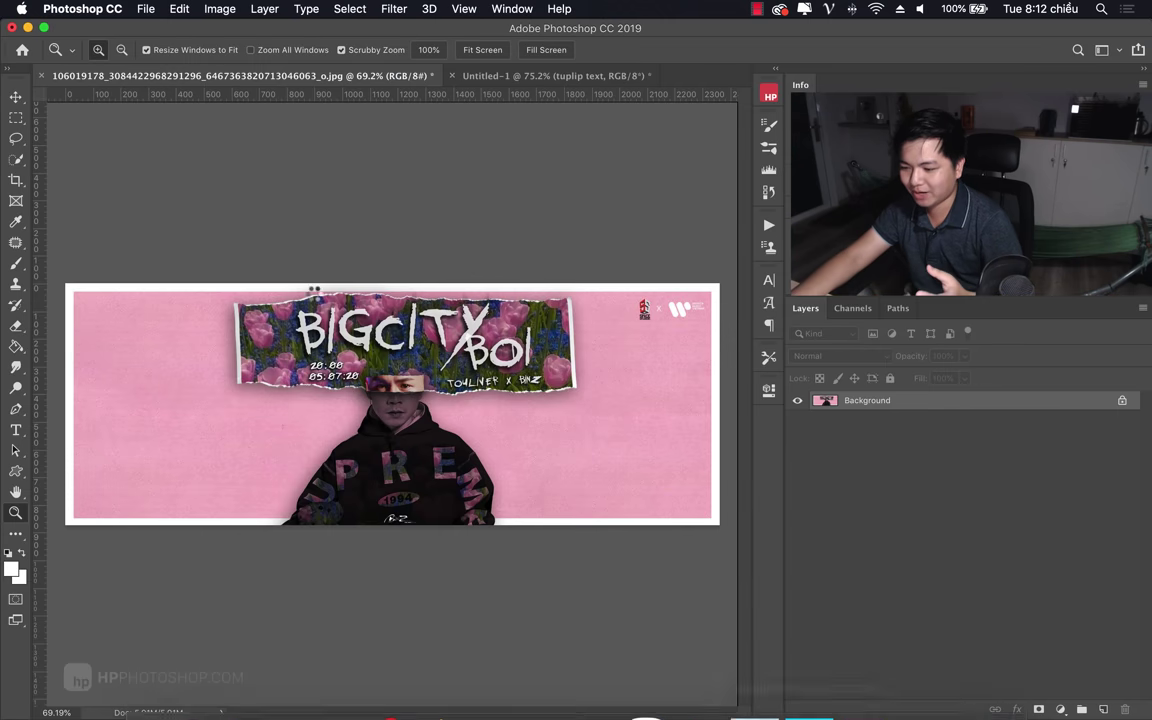
pyautogui.click(540, 75)
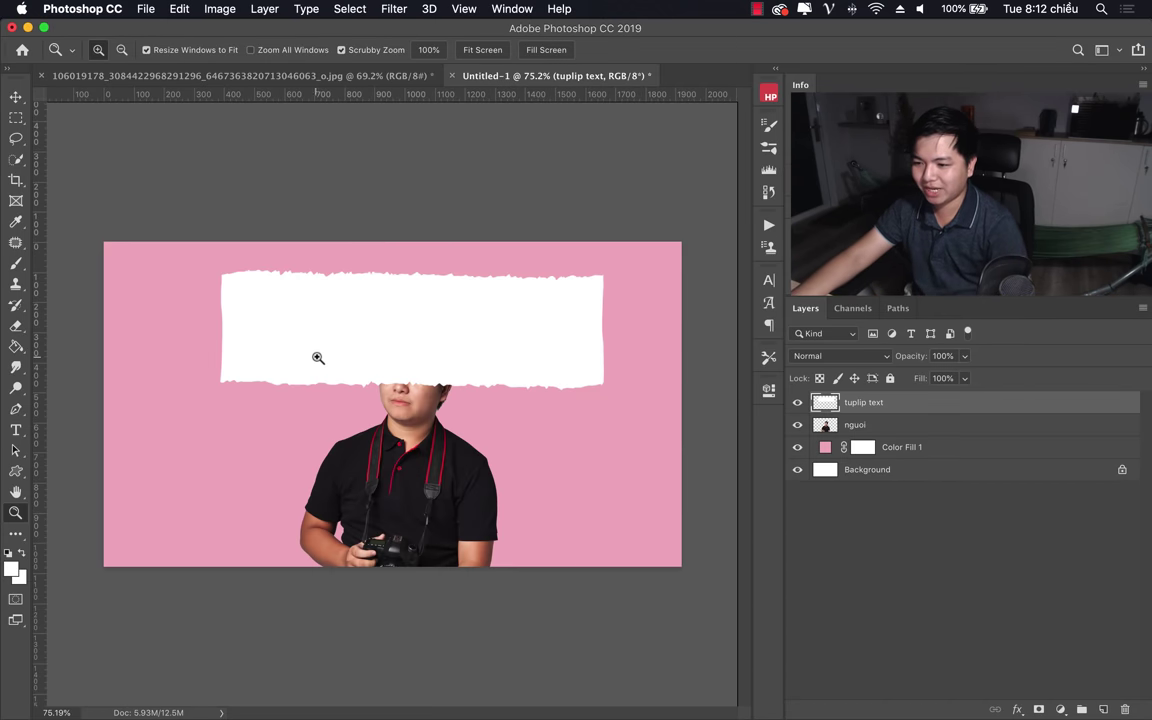
pyautogui.press('super+v')
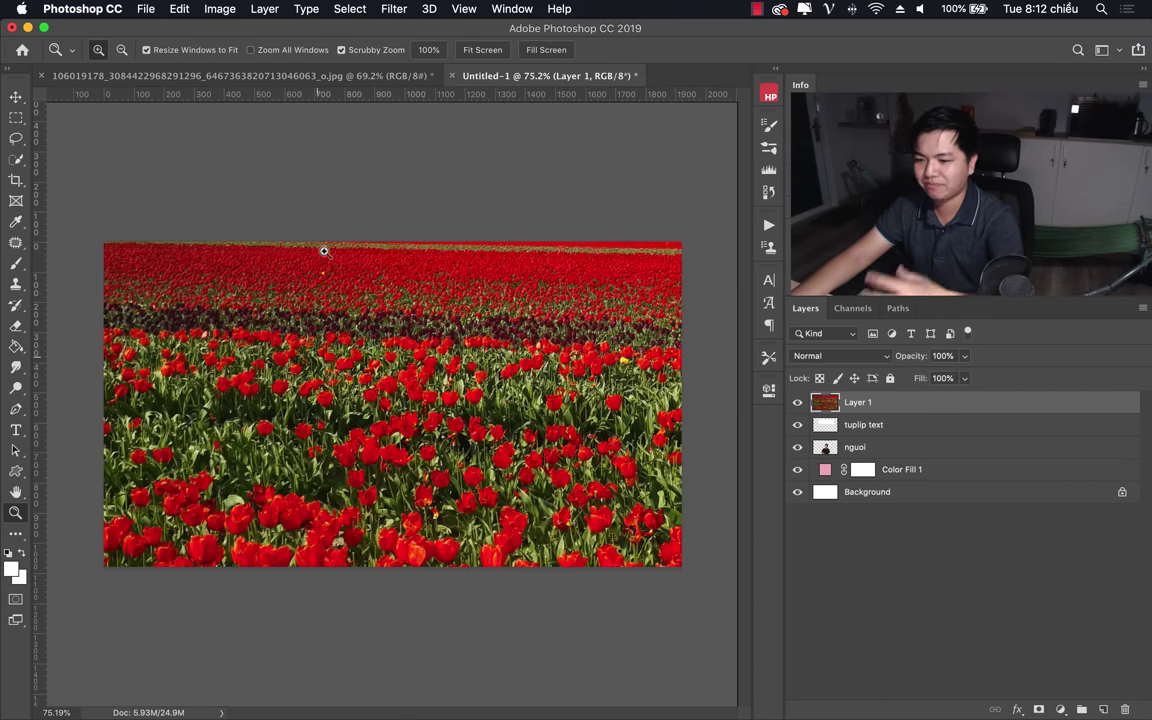
pyautogui.click(180, 9)
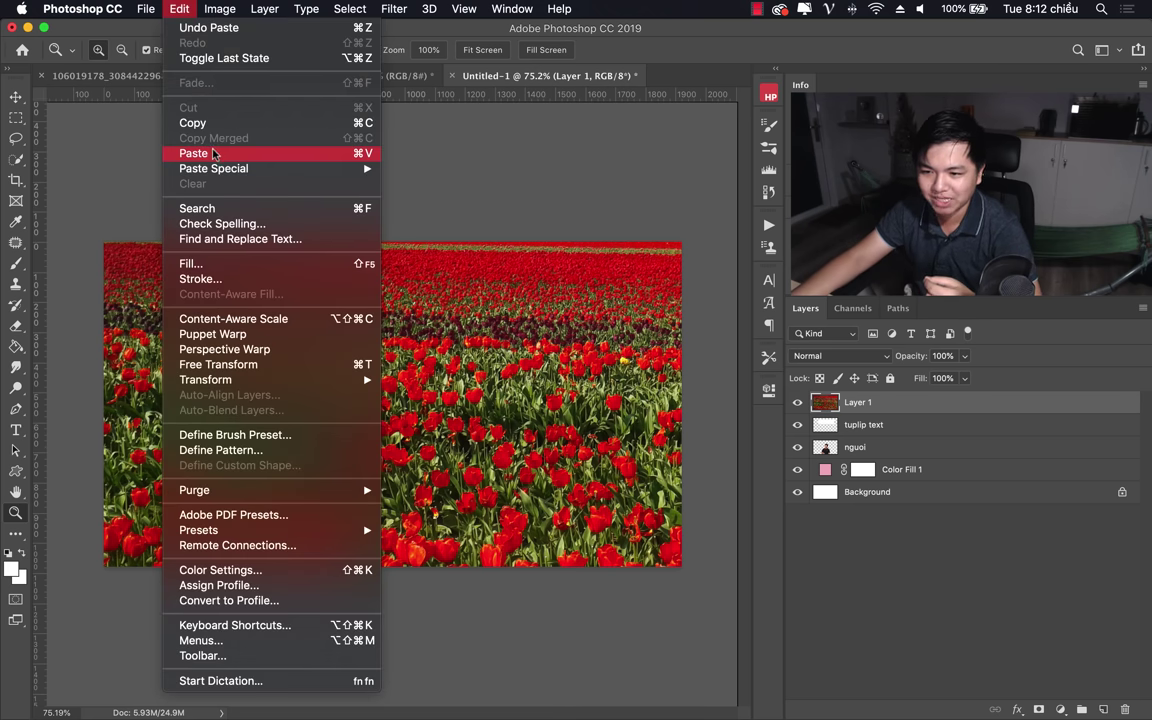
pyautogui.click(712, 47)
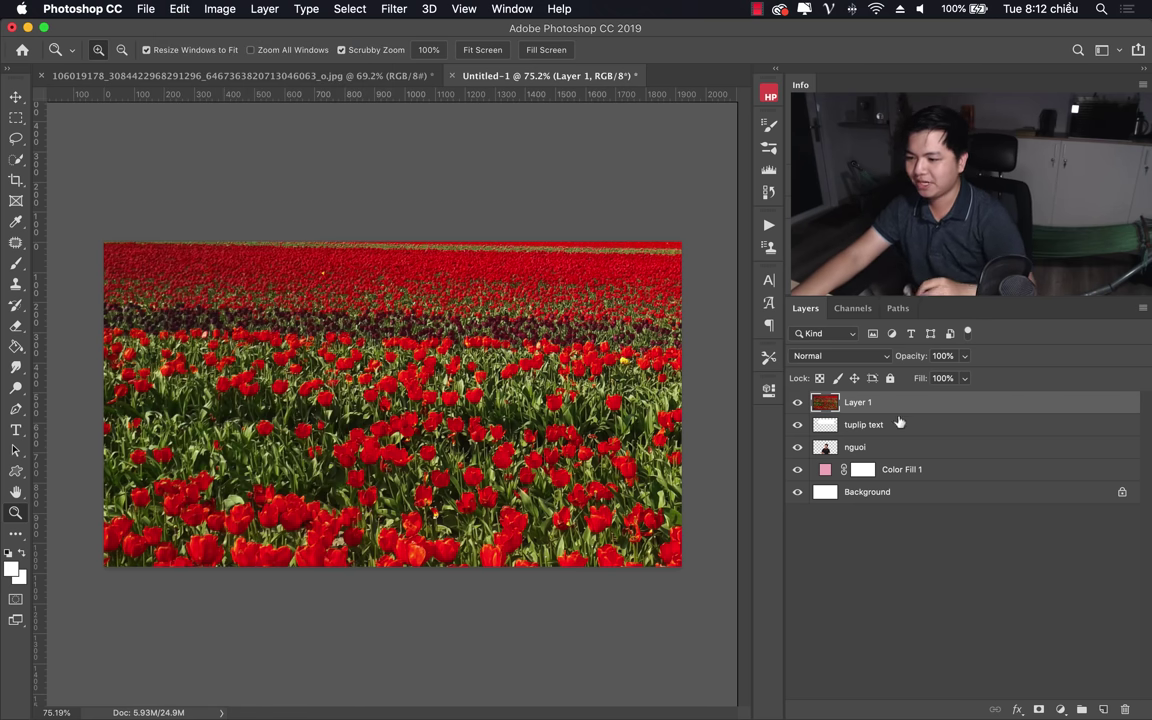
pyautogui.click(240, 76)
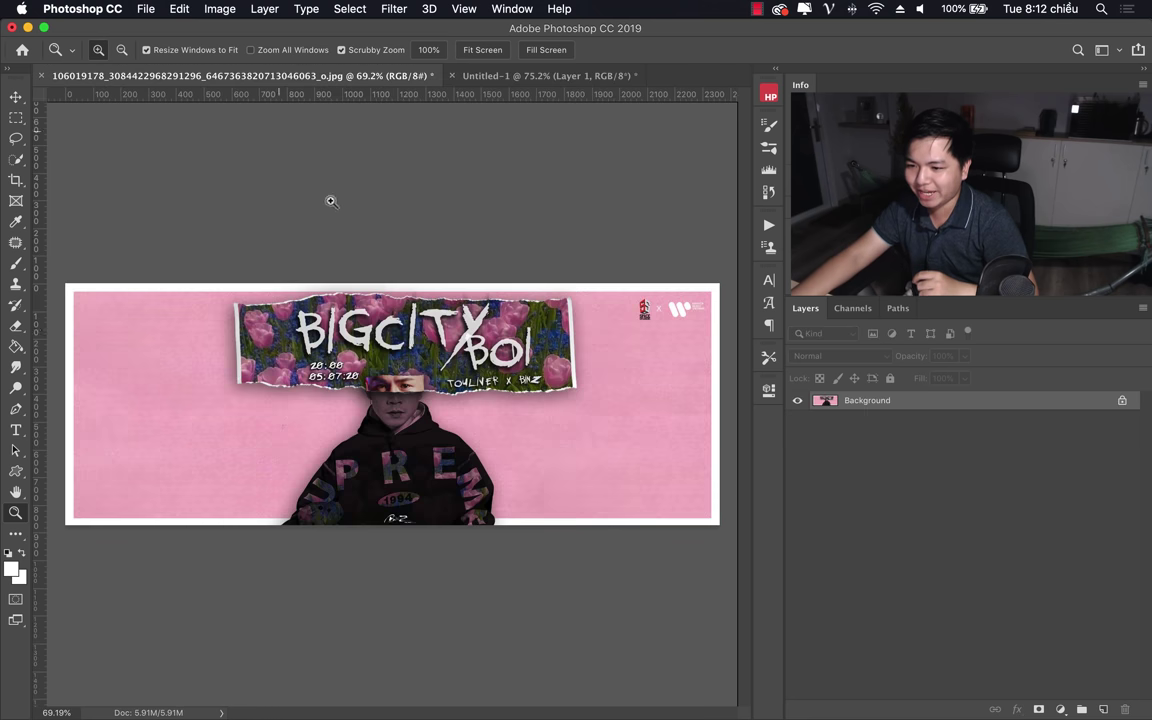
pyautogui.moveTo(265, 388); pyautogui.dragTo(253, 350)
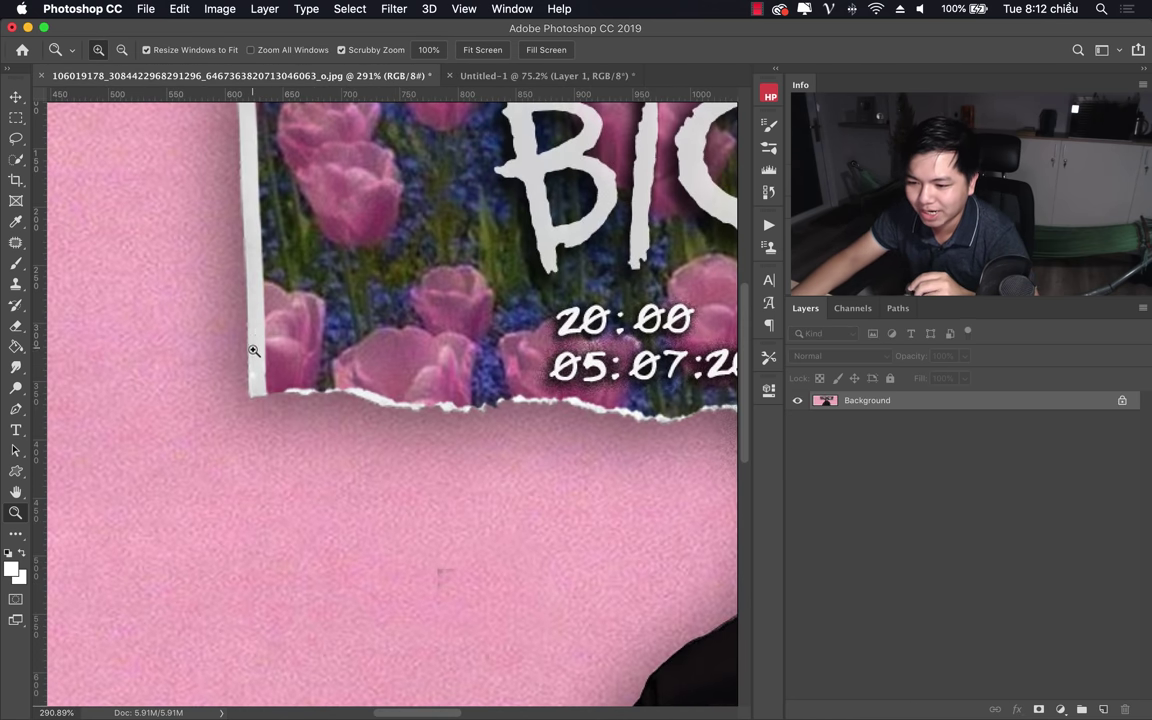
pyautogui.scroll(-5, 371, 287)
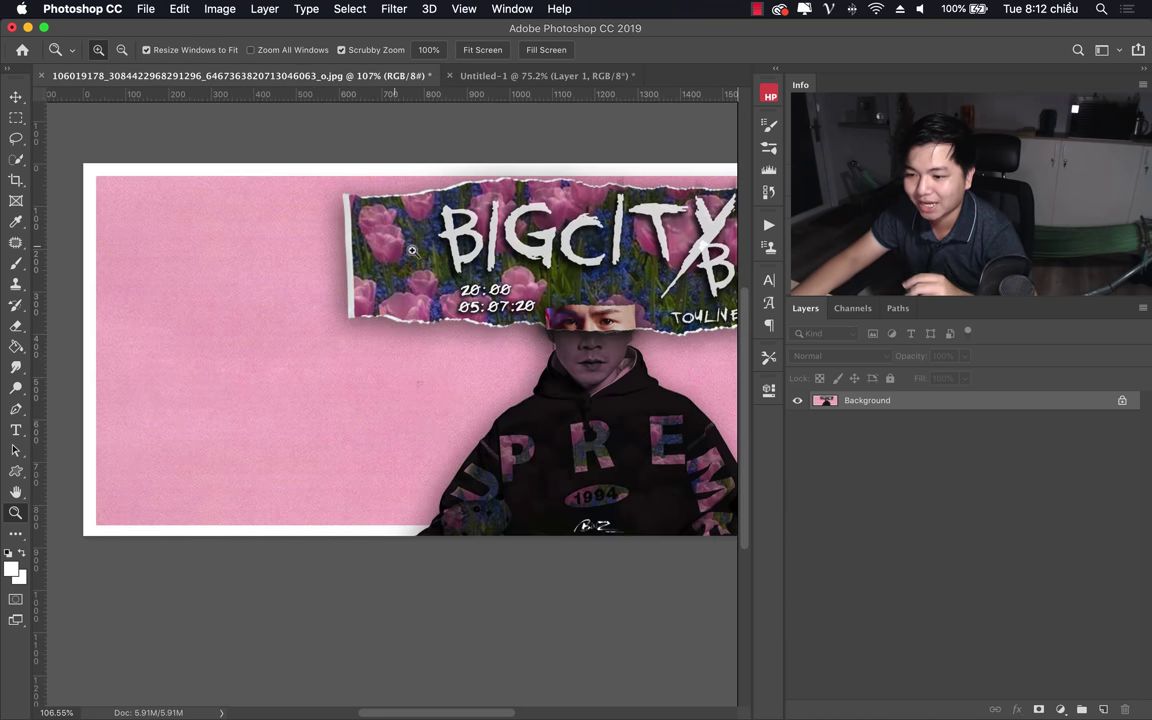
pyautogui.click(497, 77)
# - Duplicate the tuplip text layer, show the tulip Layer 1, and raise it over the canvas top
pyautogui.click(855, 428)
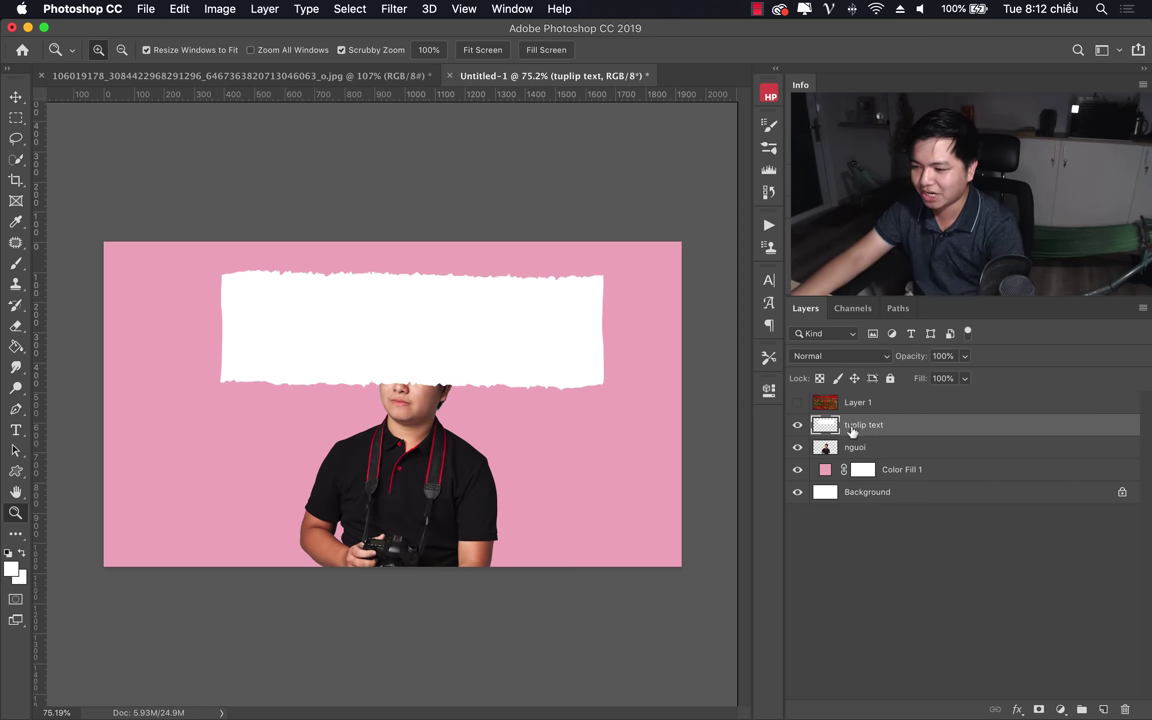
pyautogui.hotkey('ctrl', 'j')
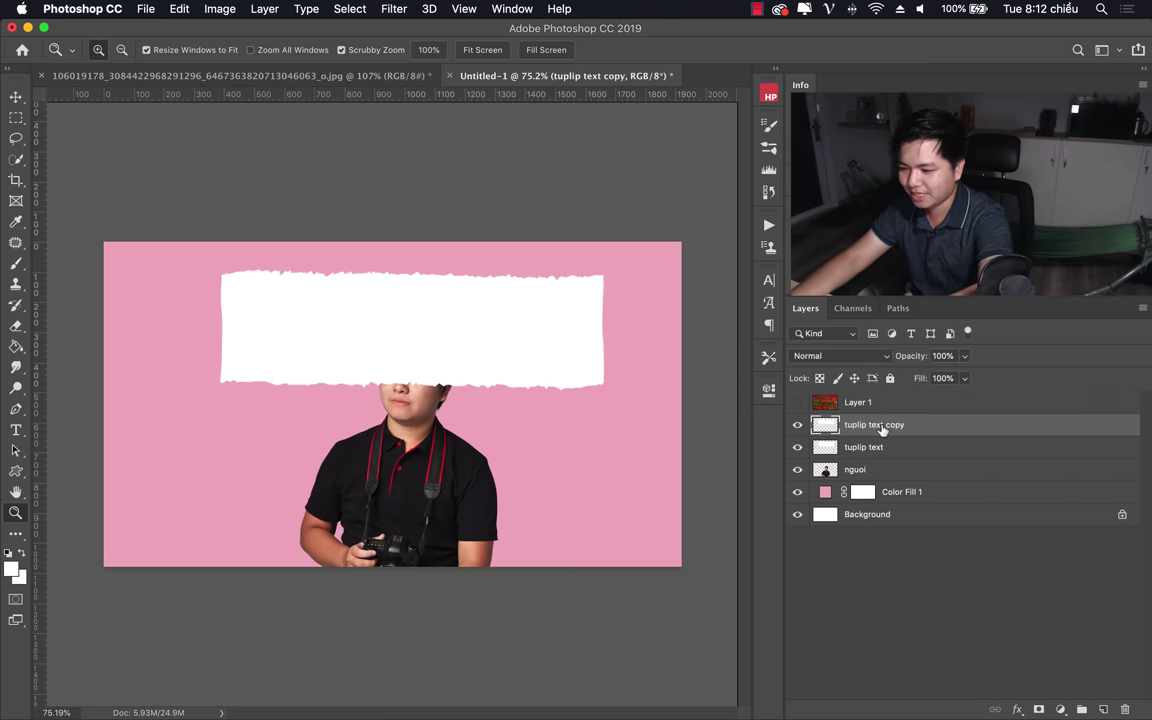
pyautogui.click(830, 402)
pyautogui.click(797, 404)
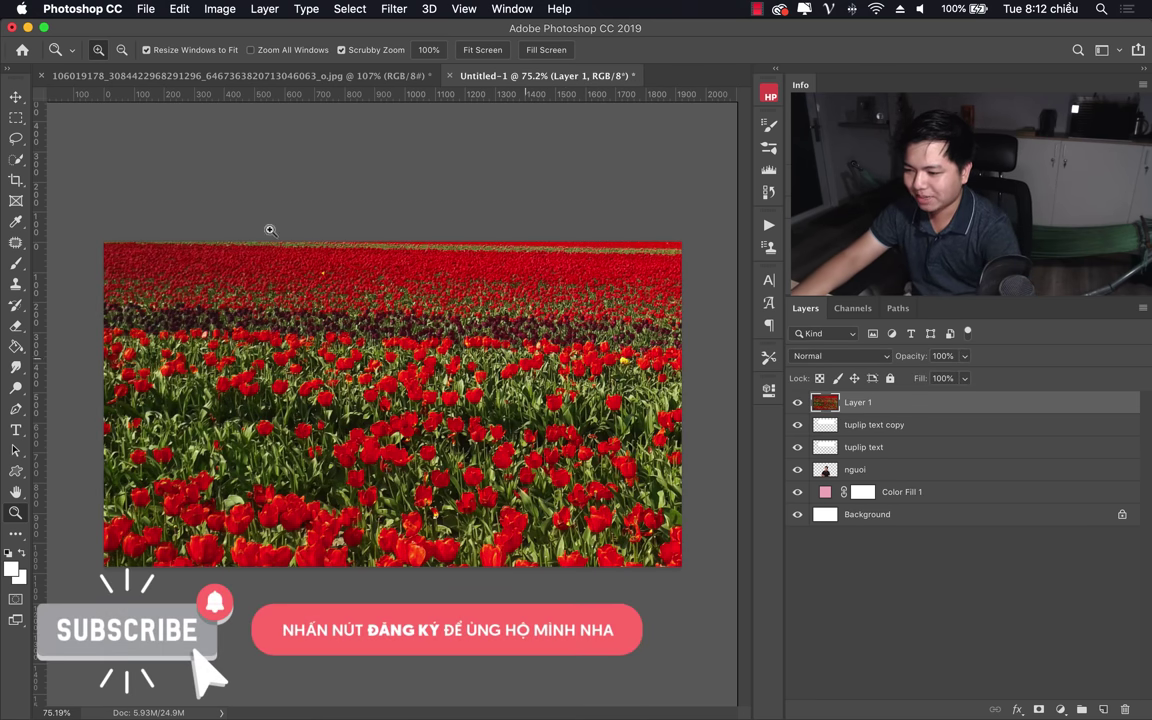
pyautogui.click(16, 97)
pyautogui.moveTo(598, 130)
pyautogui.mouseDown()
pyautogui.moveTo(598, 405)
pyautogui.moveTo(598, 293)
pyautogui.mouseUp()
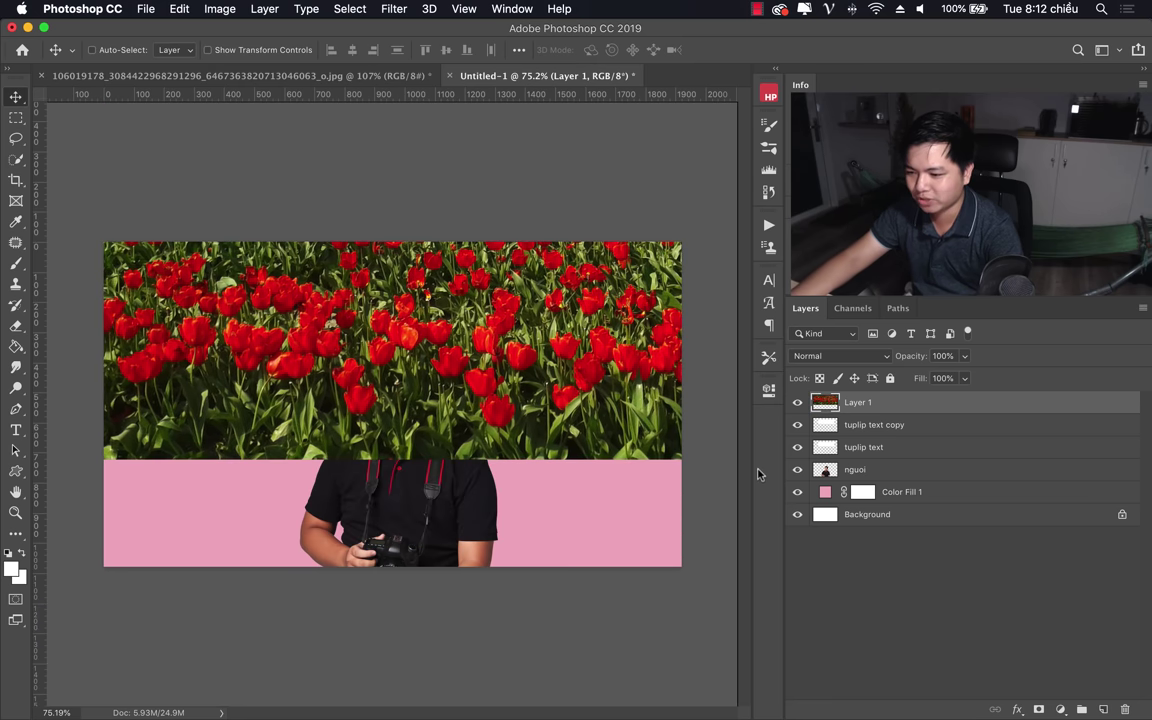
# - Clip the tulip Layer 1 to the strip and rename 'tuplip text' to 'background trang'
pyautogui.rightClick(907, 406)
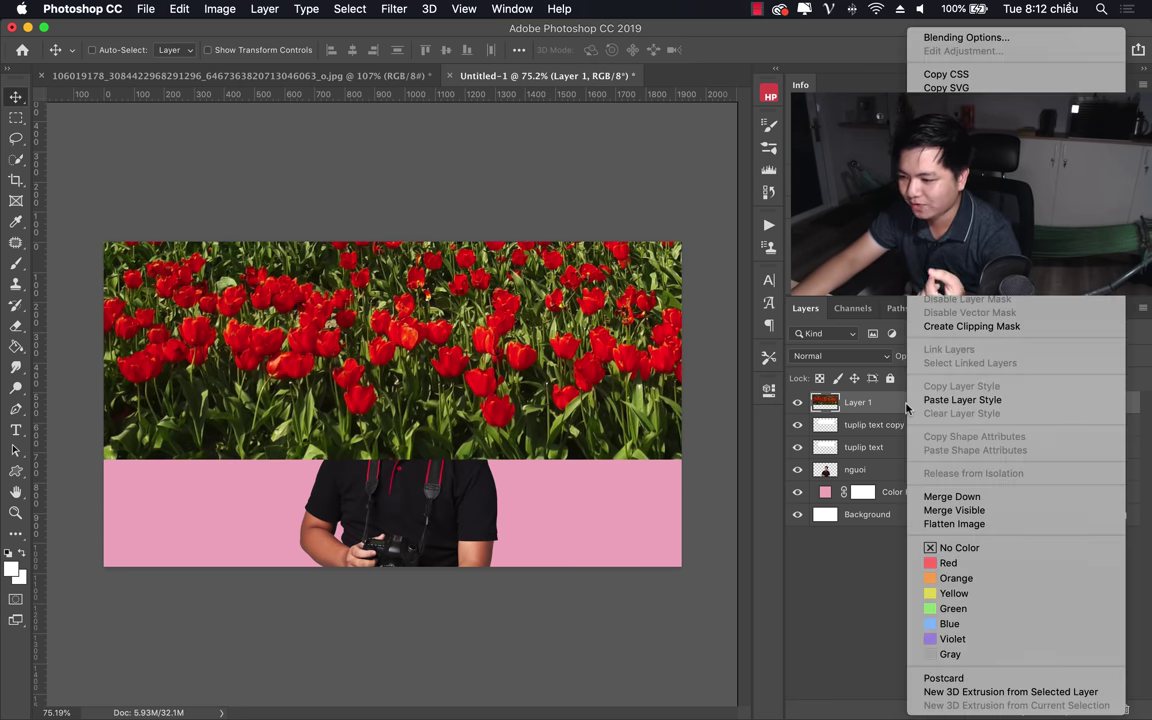
pyautogui.click(986, 327)
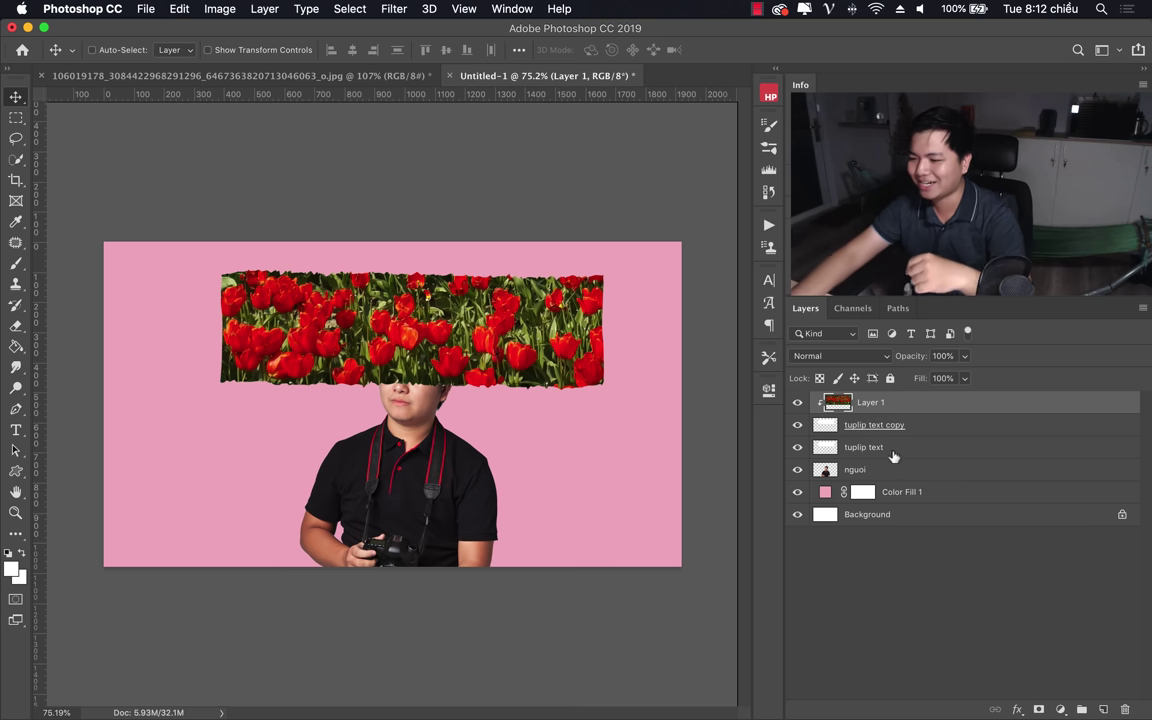
pyautogui.click(940, 432)
pyautogui.click(869, 452)
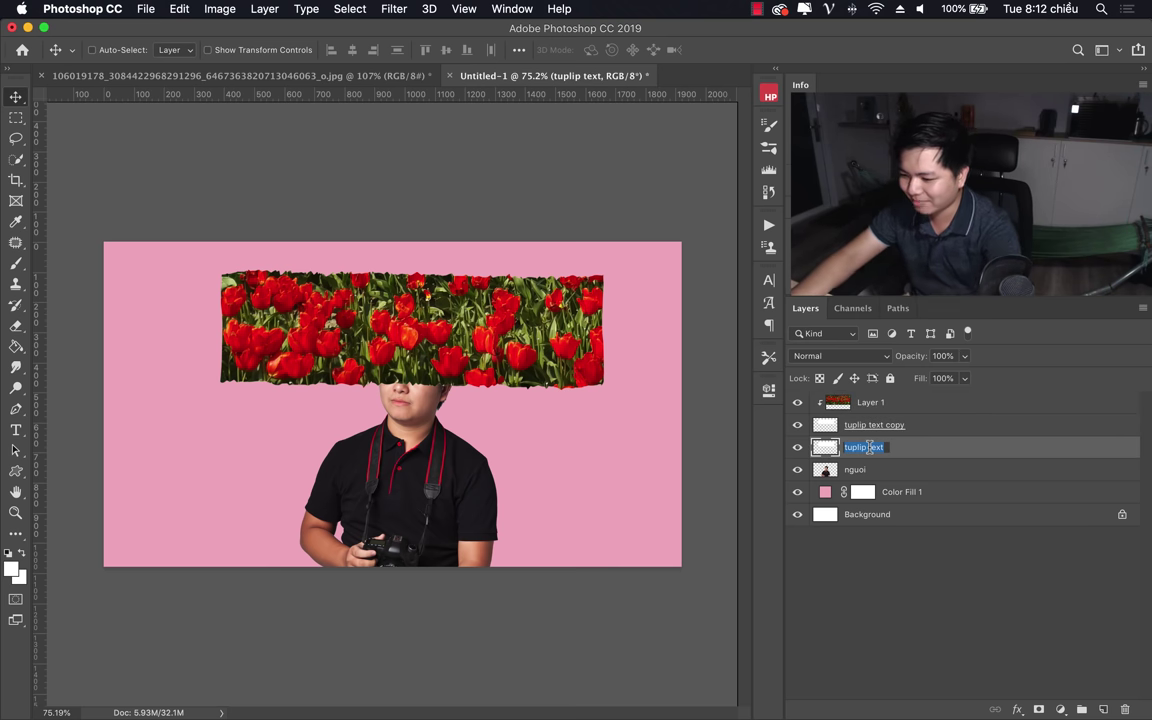
pyautogui.write('background trang')
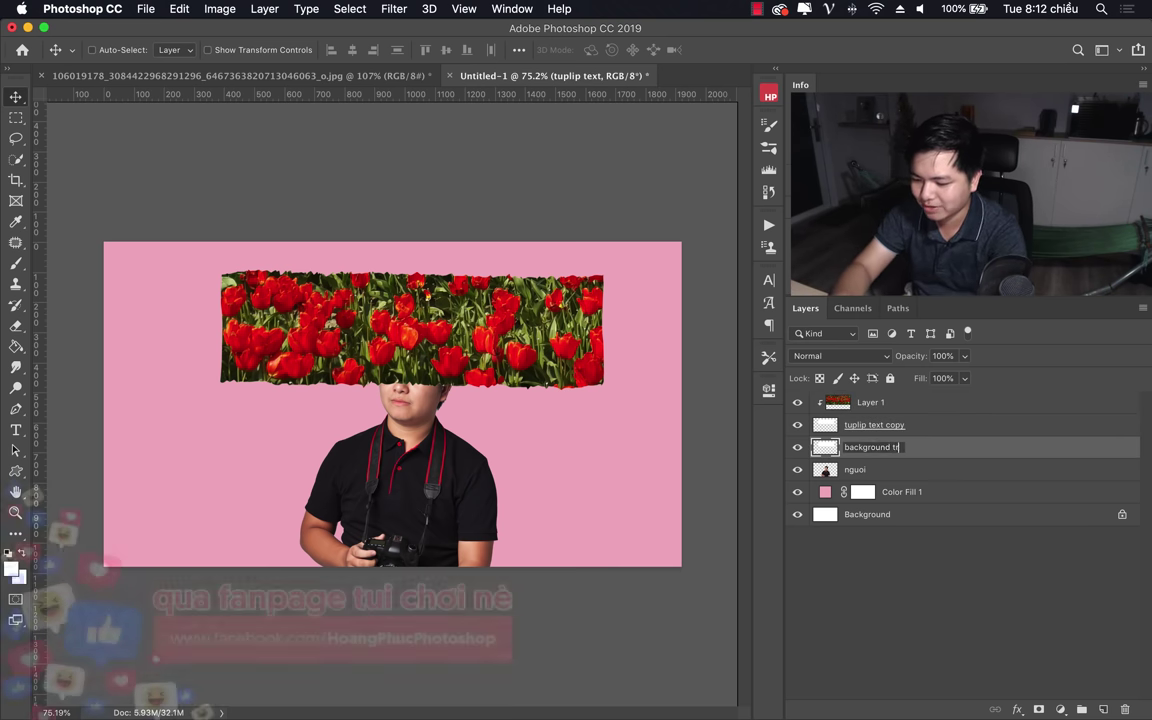
pyautogui.press('Return')
# - Toggle the tulip-filled strip's visibility and compare it with the reference poster
pyautogui.click(945, 427)
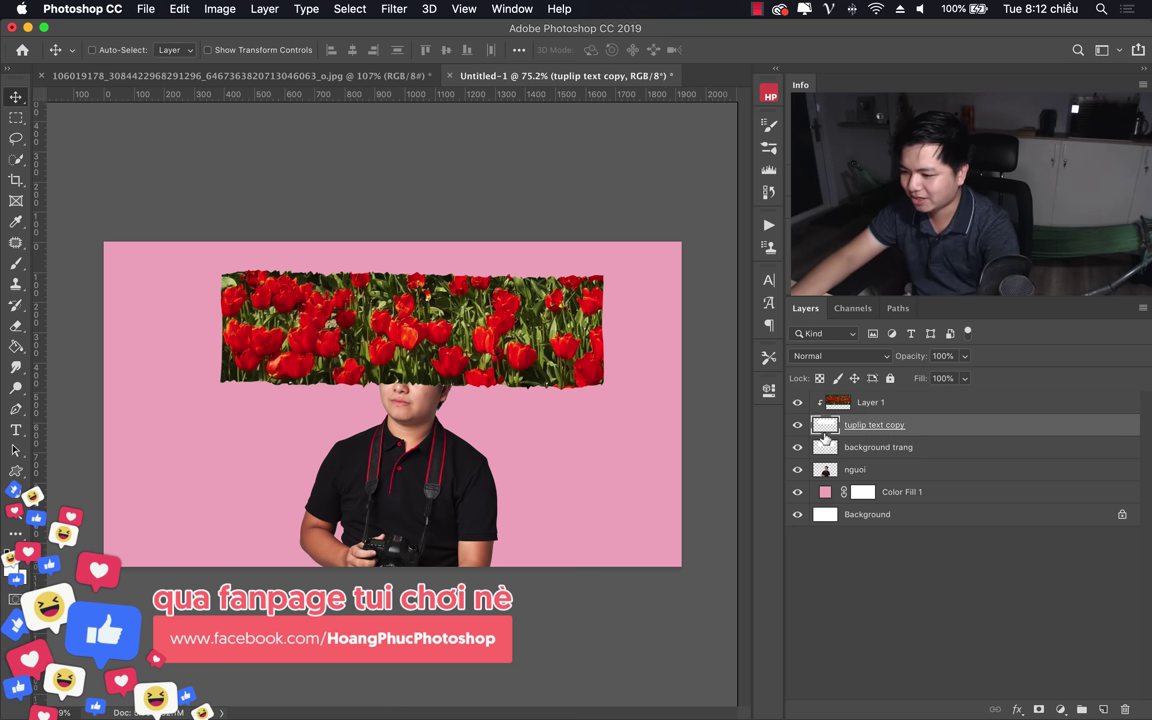
pyautogui.click(902, 404)
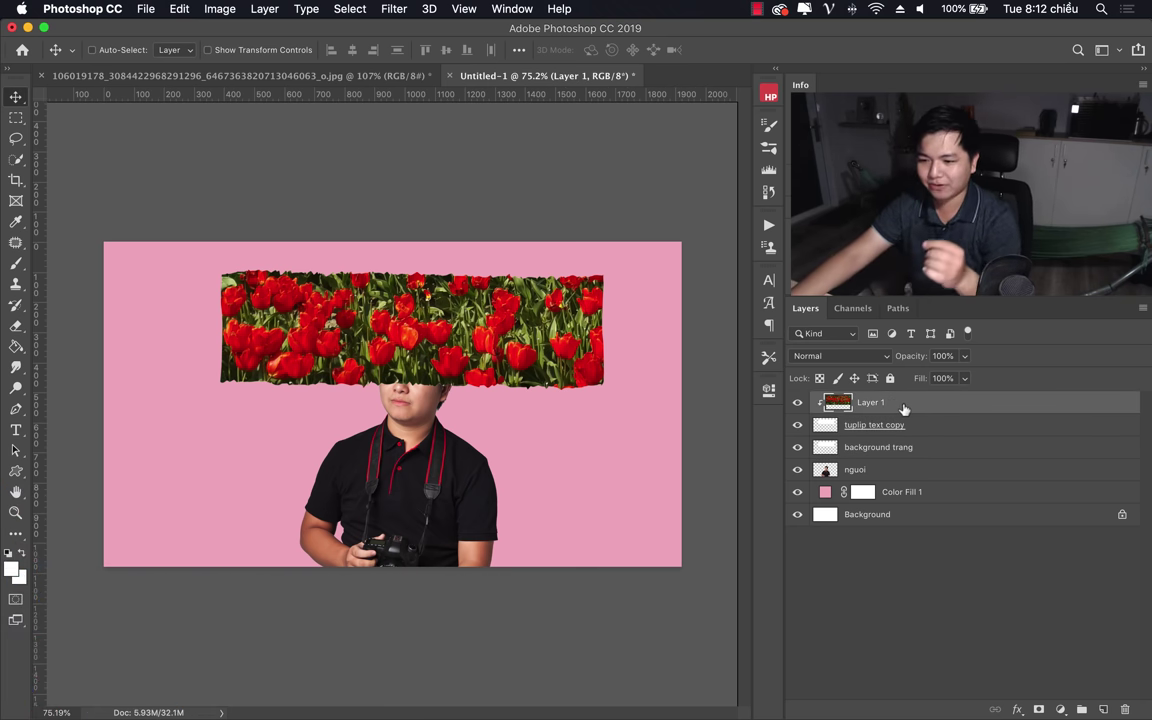
pyautogui.click(828, 427)
pyautogui.click(797, 402)
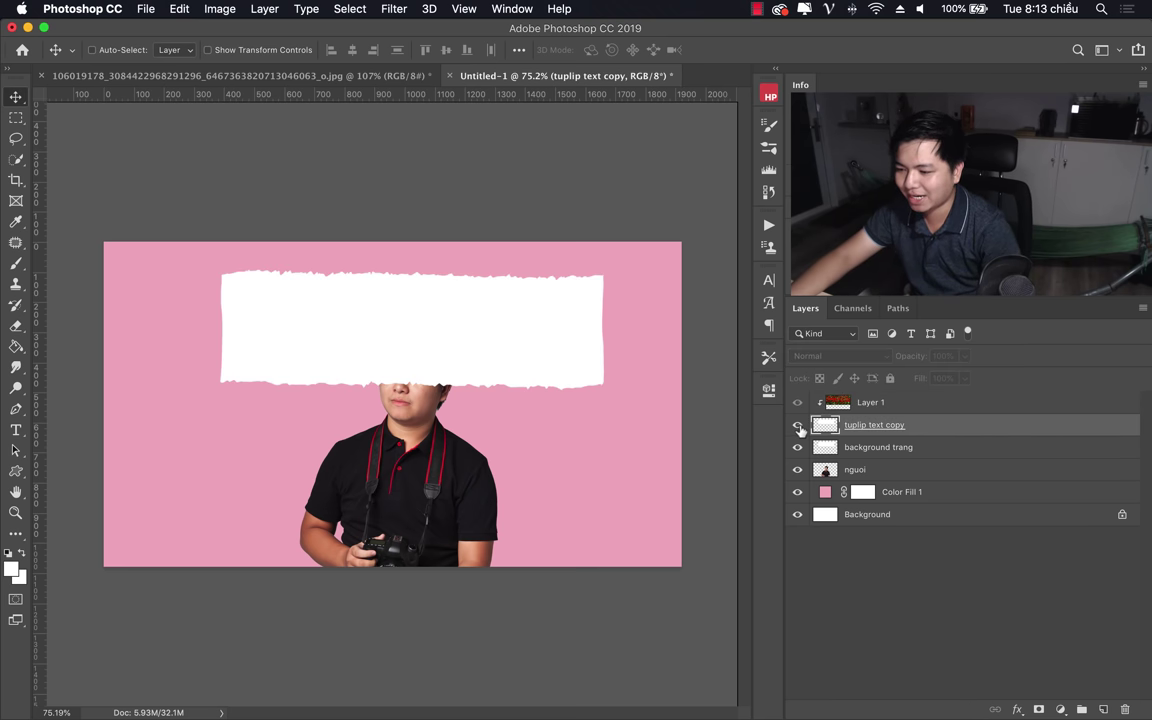
pyautogui.click(797, 402)
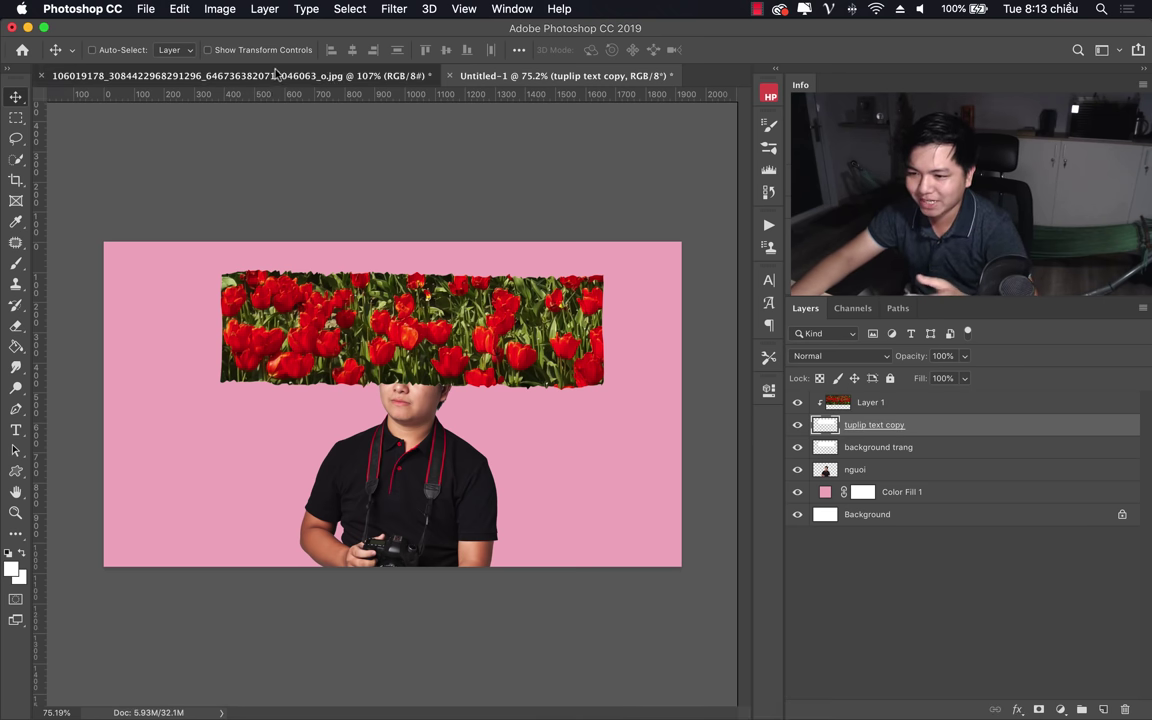
pyautogui.click(240, 75)
pyautogui.click(527, 76)
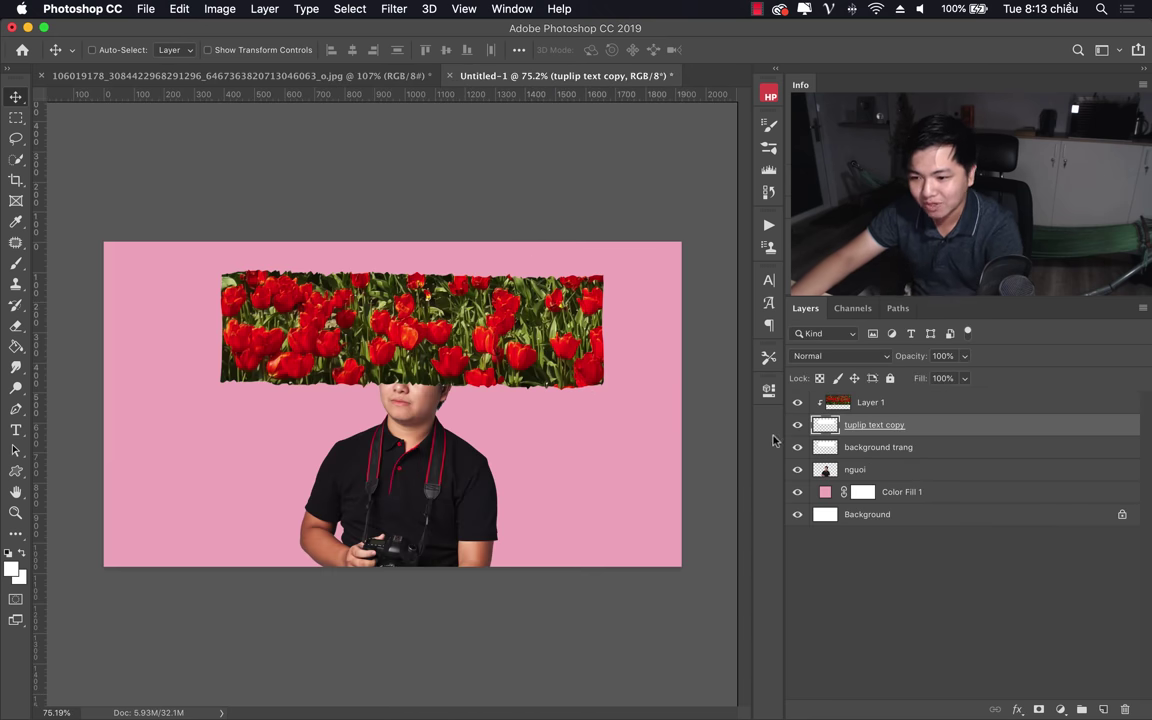
# - Shrink the tulip strip slightly and nudge it right and down
pyautogui.press('super+t')
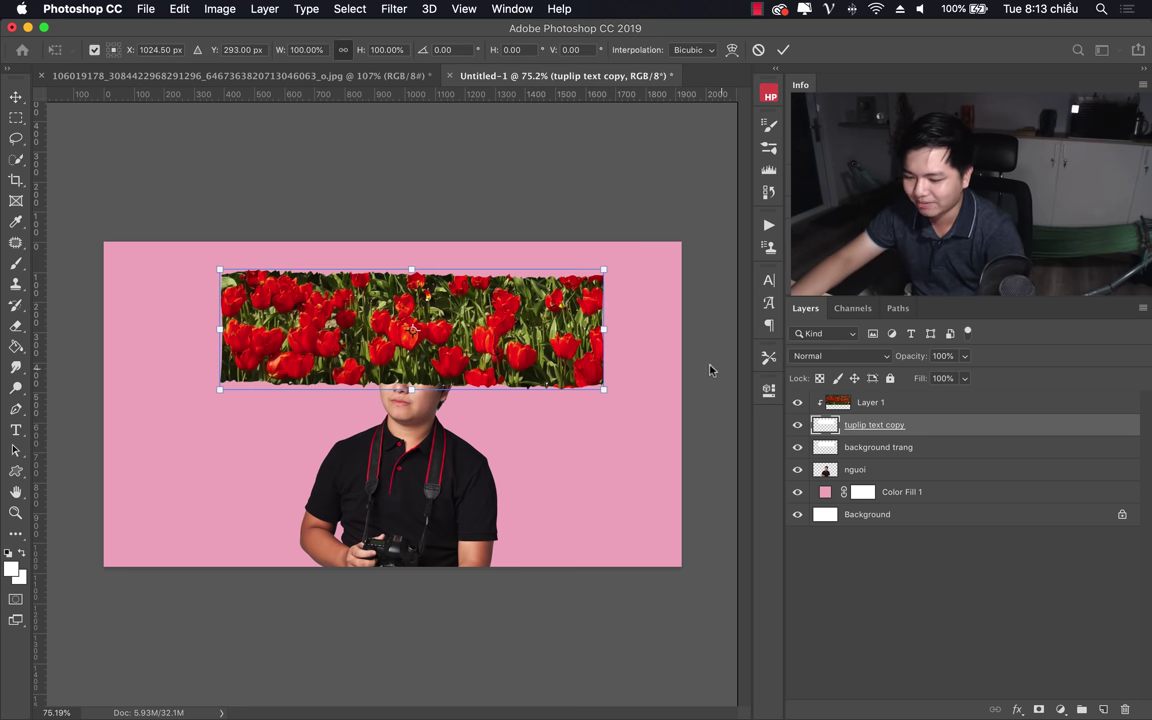
pyautogui.moveTo(604, 268); pyautogui.dragTo(588, 274)
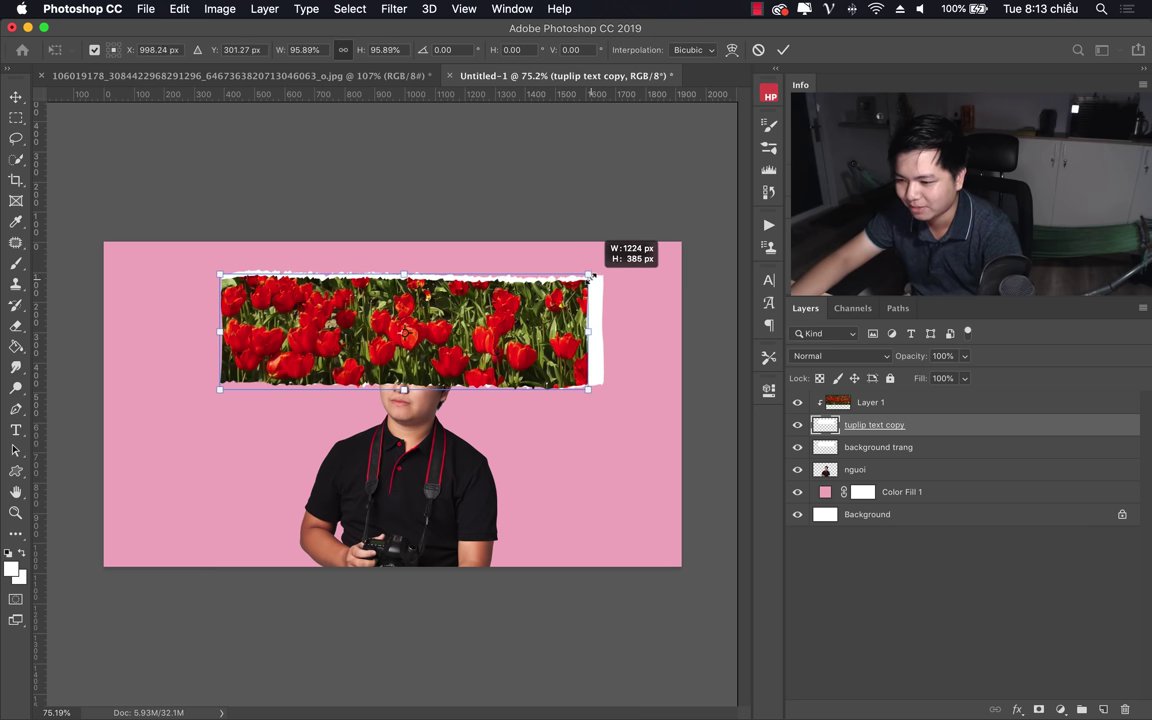
pyautogui.press('Return')
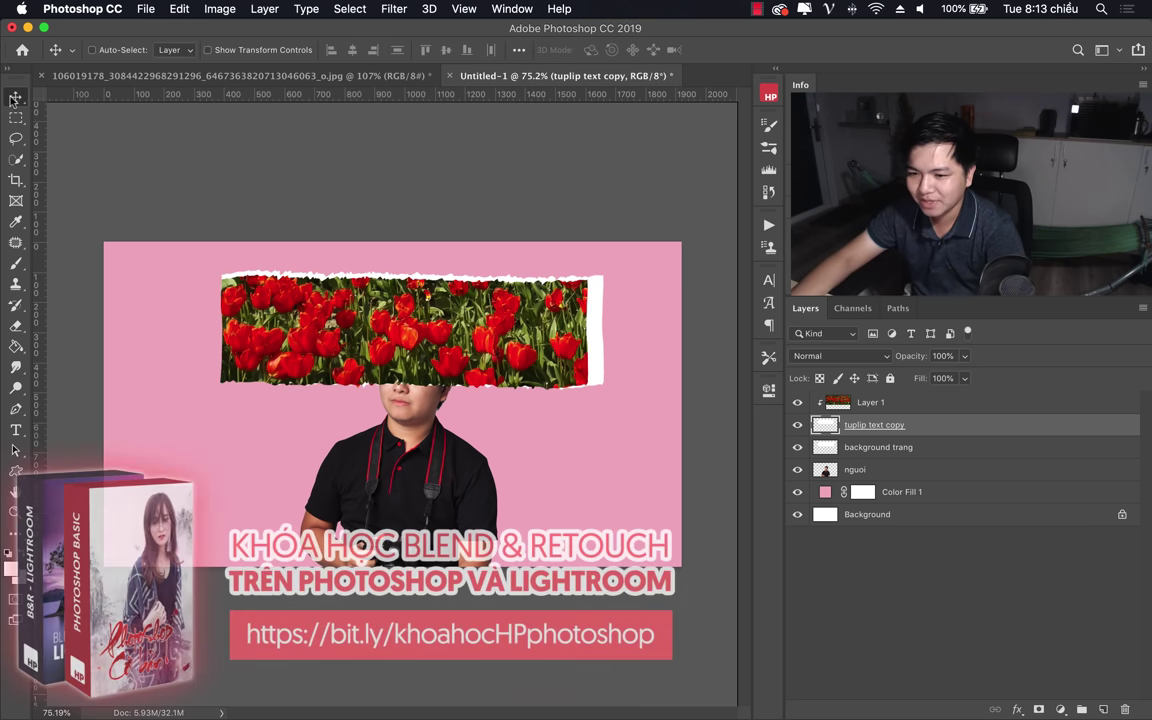
pyautogui.moveTo(527, 349); pyautogui.dragTo(502, 342)
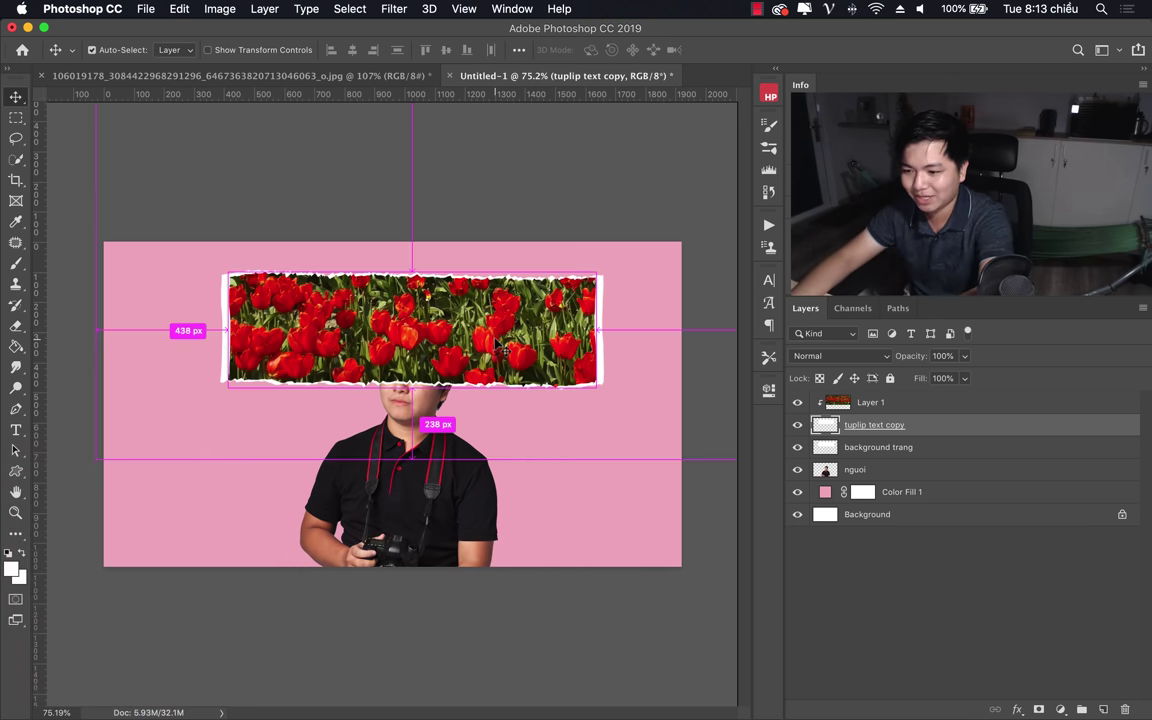
# - Flip the tulip strip vertically, rotate it 180°, tilt it about 1° and shrink it slightly
pyautogui.hotkey('ctrl', 't')
pyautogui.rightClick(497, 310)
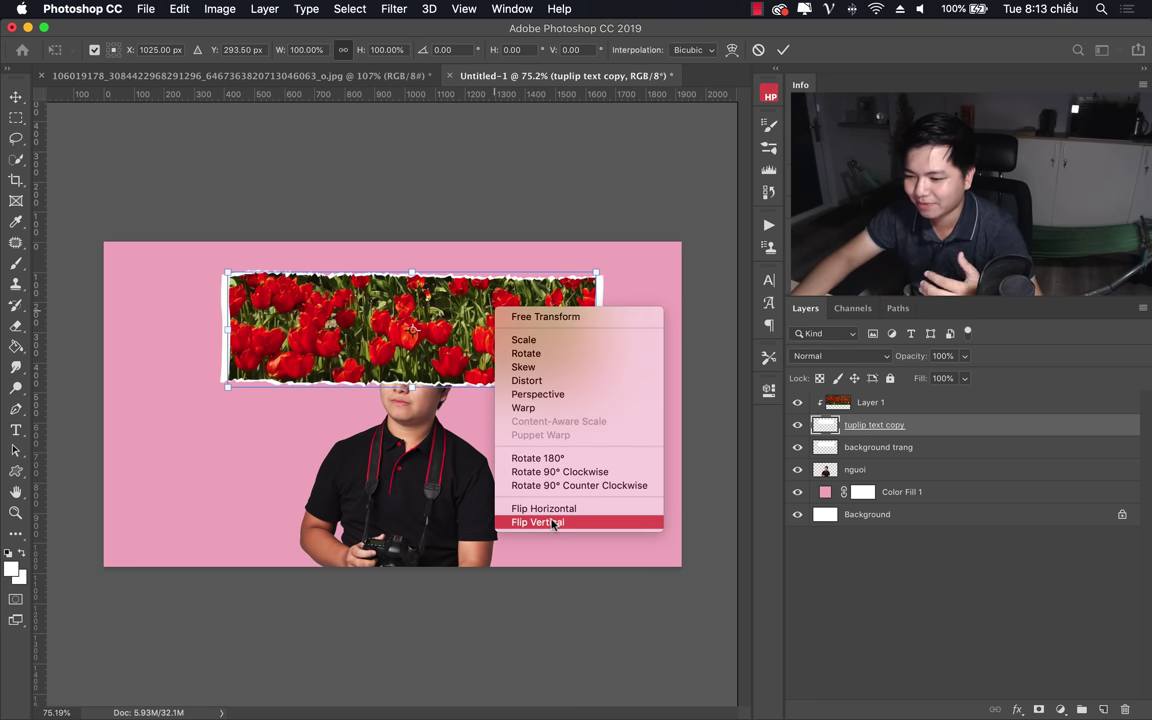
pyautogui.click(554, 522)
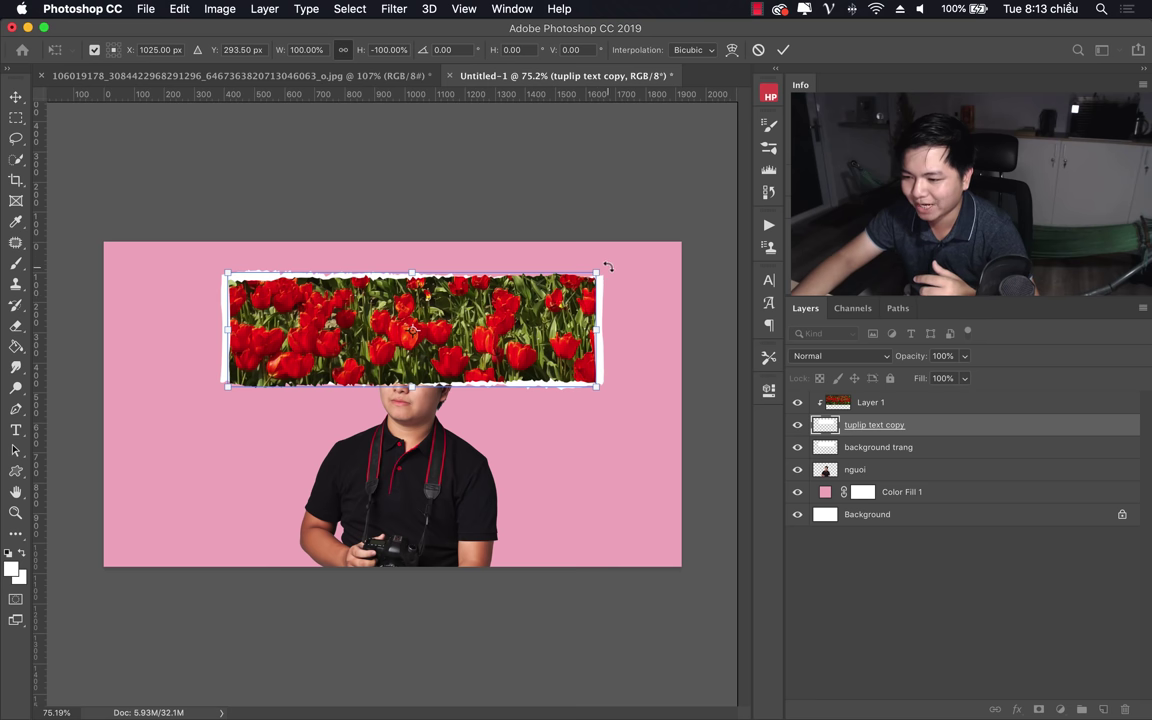
pyautogui.moveTo(607, 267); pyautogui.dragTo(610, 269)
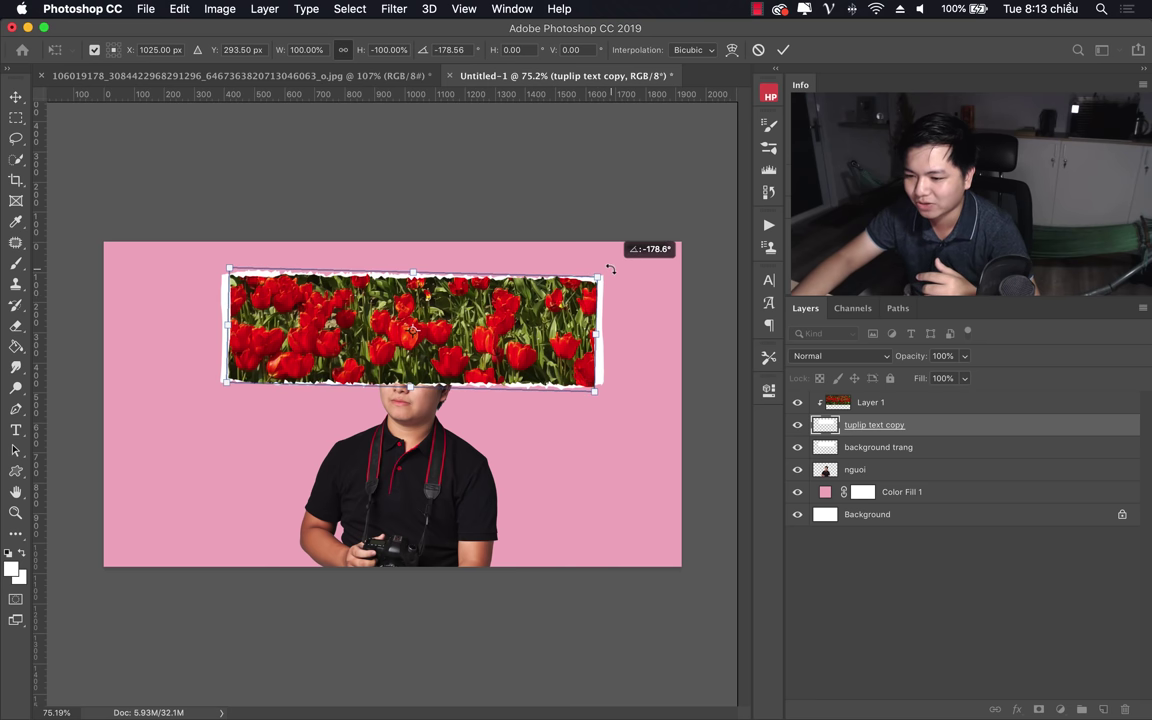
pyautogui.rightClick(517, 322)
pyautogui.click(512, 372)
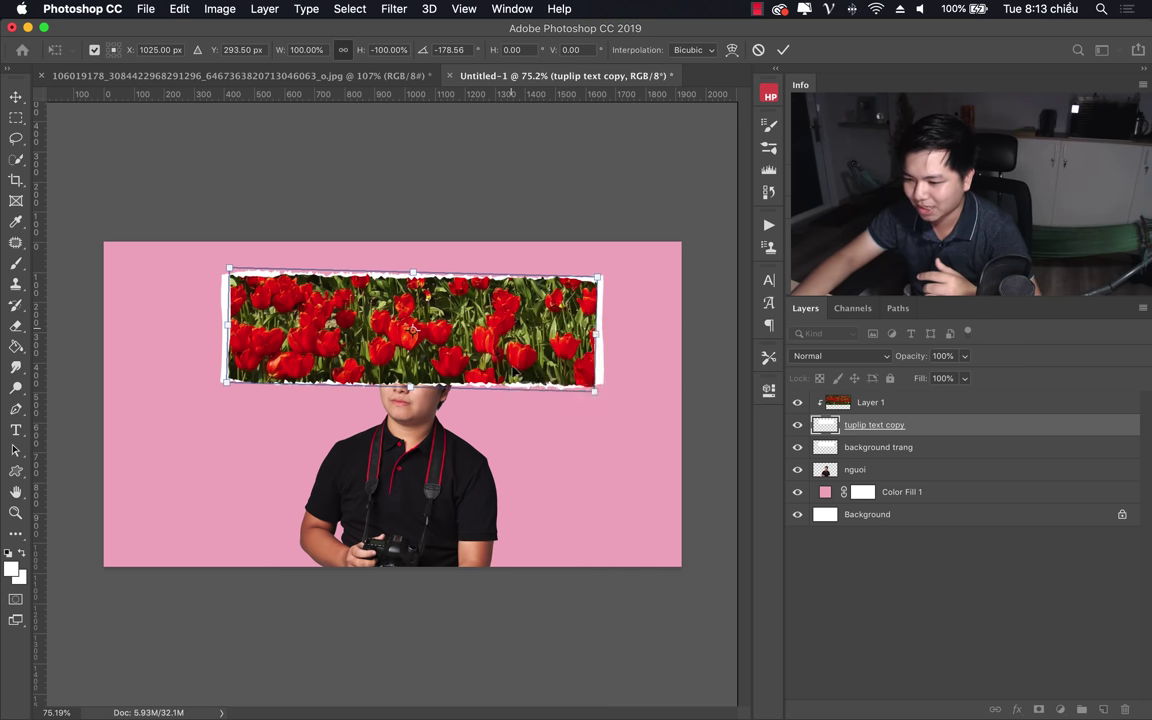
pyautogui.rightClick(458, 300)
pyautogui.click(505, 439)
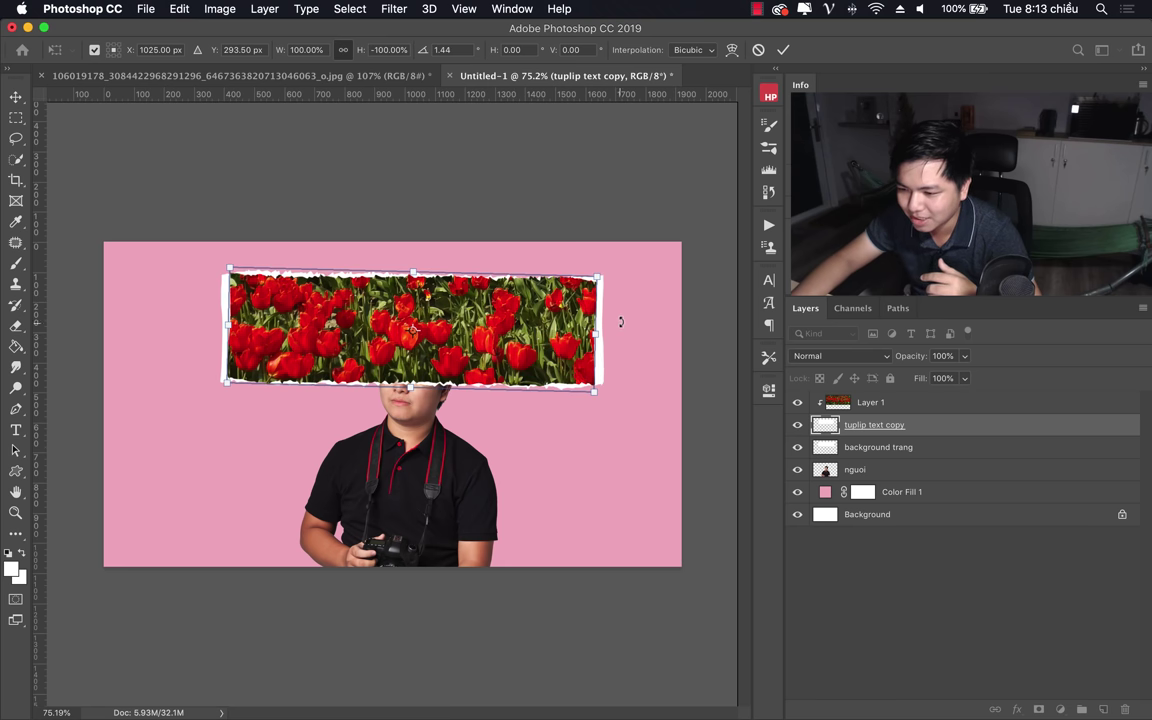
pyautogui.moveTo(628, 339); pyautogui.dragTo(627, 342)
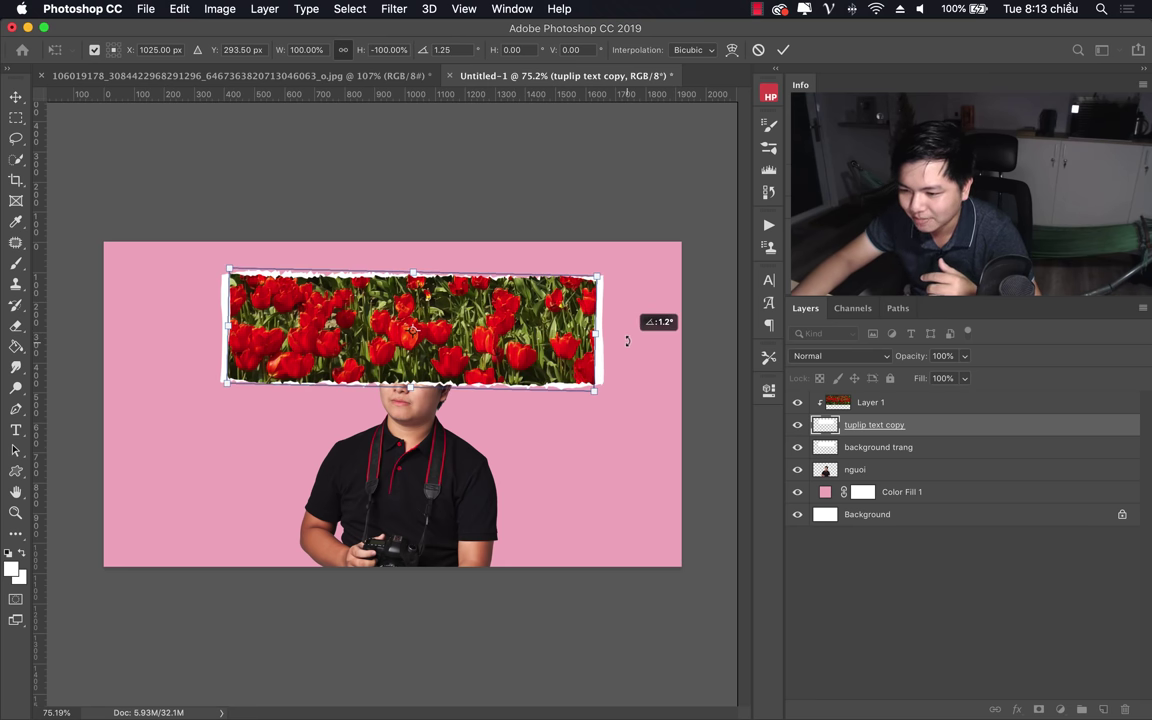
pyautogui.moveTo(596, 275); pyautogui.dragTo(594, 277)
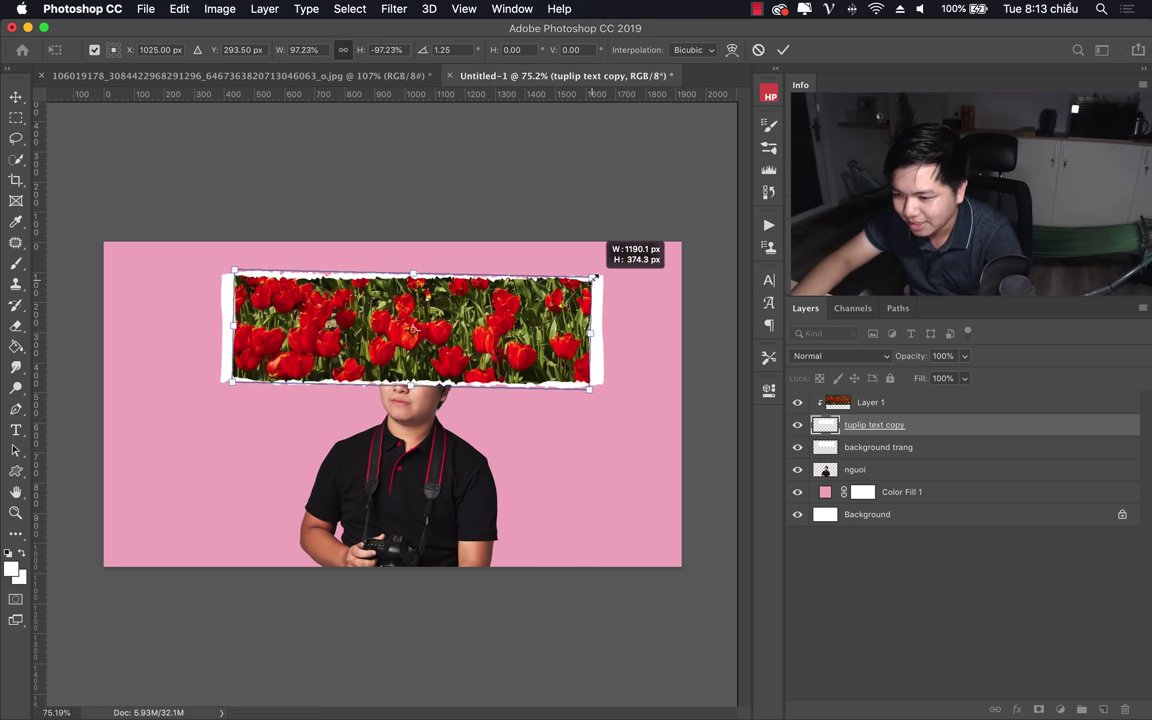
pyautogui.press('Return')
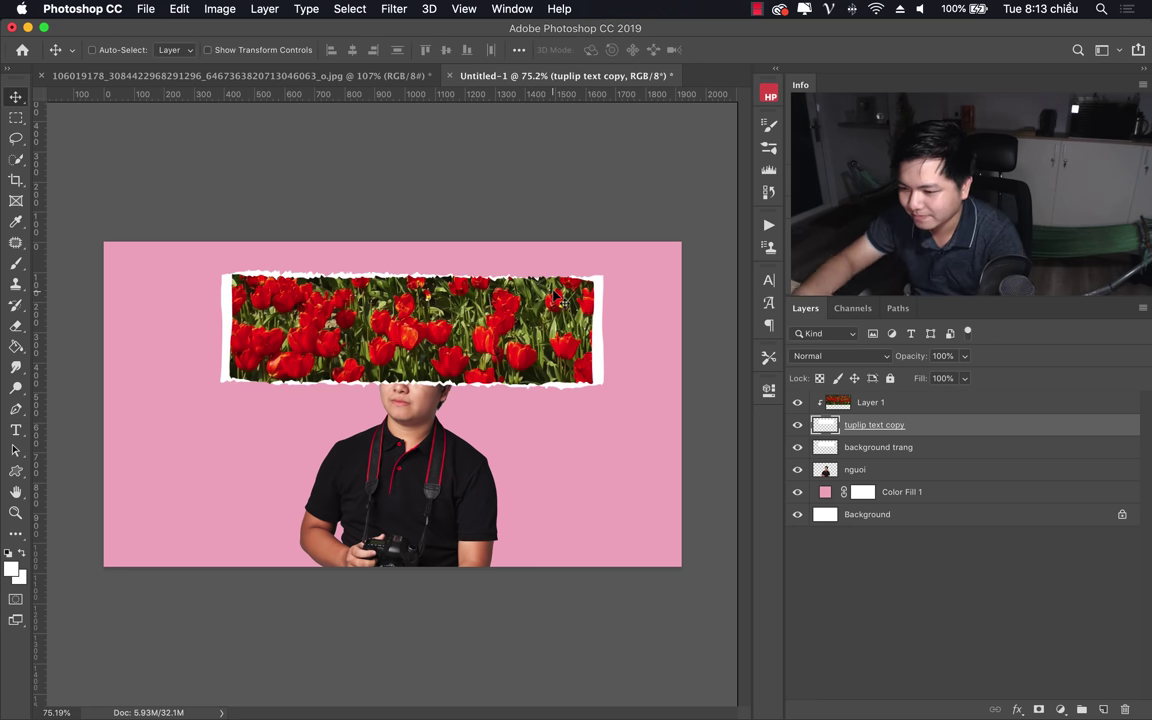
# - Widen the tulip strip to about 100.5%, then zoom in close on it
pyautogui.moveTo(429, 340)
pyautogui.mouseDown()
pyautogui.moveTo(373, 340)
pyautogui.moveTo(429, 340)
pyautogui.mouseUp()
pyautogui.press('z')
pyautogui.moveTo(483, 395); pyautogui.dragTo(478, 402)
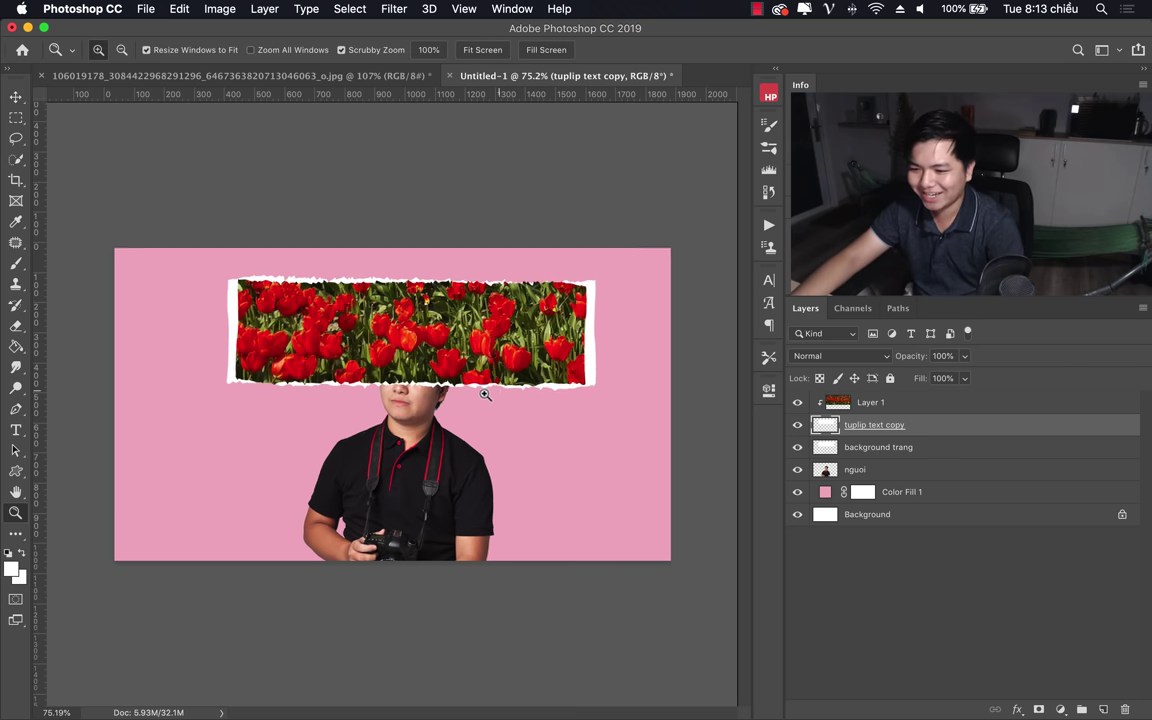
pyautogui.press('super+t')
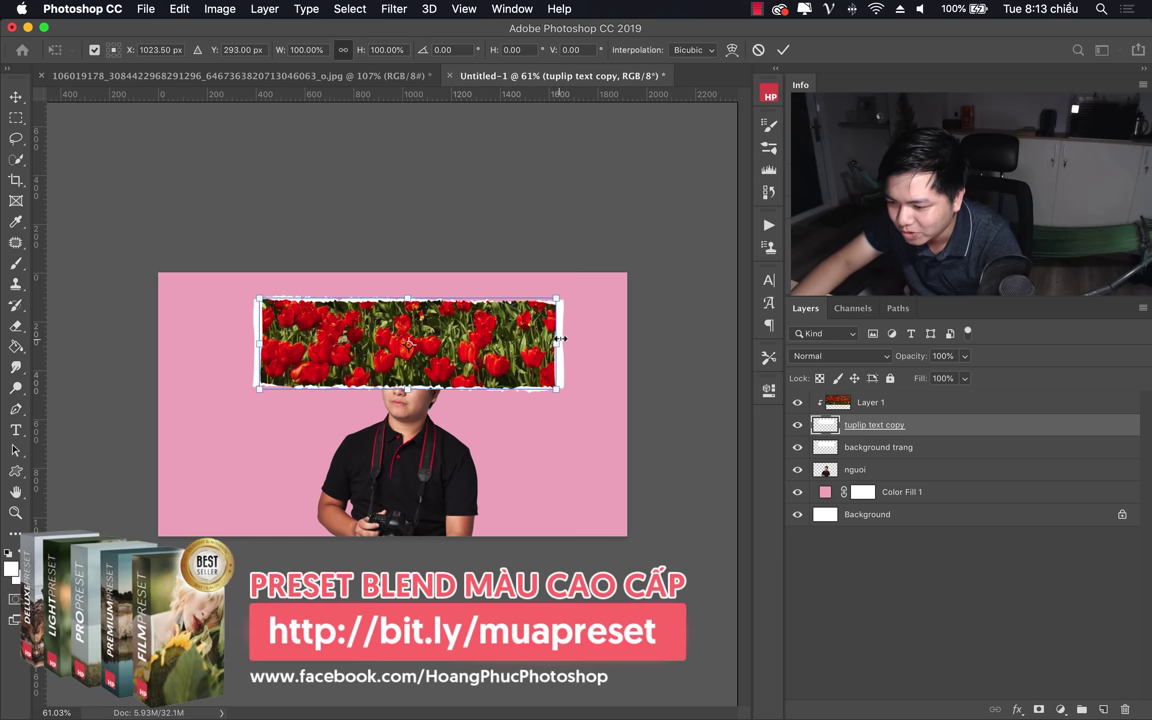
pyautogui.moveTo(560, 335); pyautogui.dragTo(558, 338)
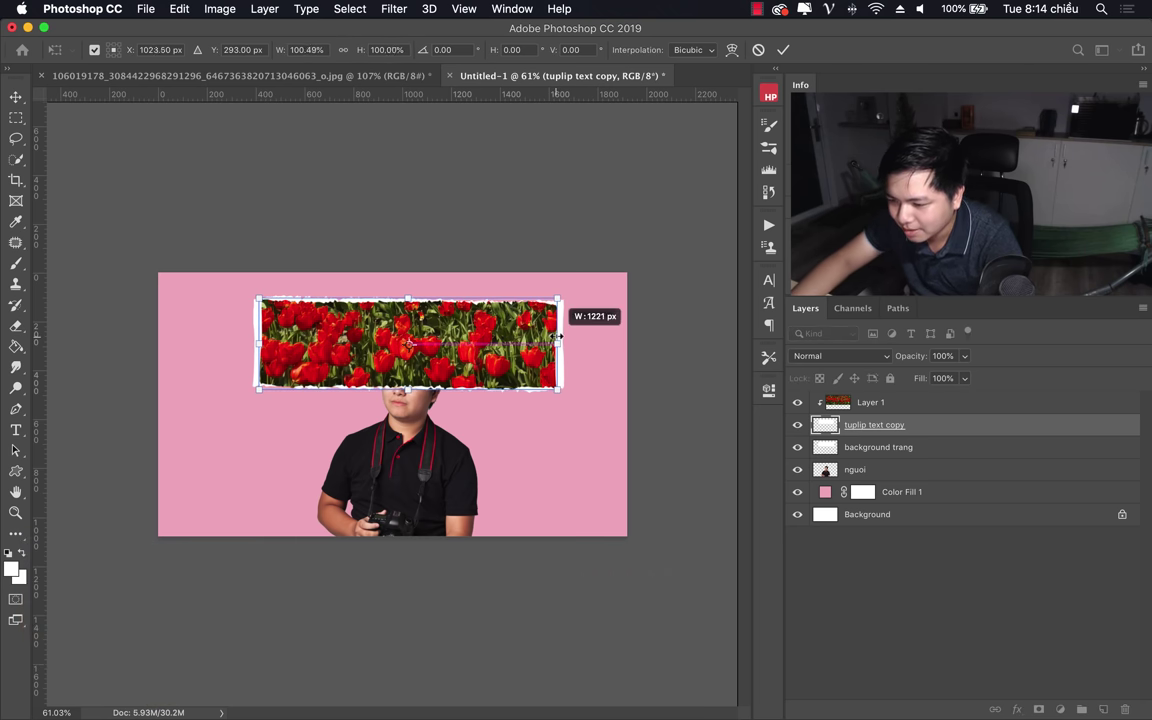
pyautogui.press('Return')
pyautogui.press('z')
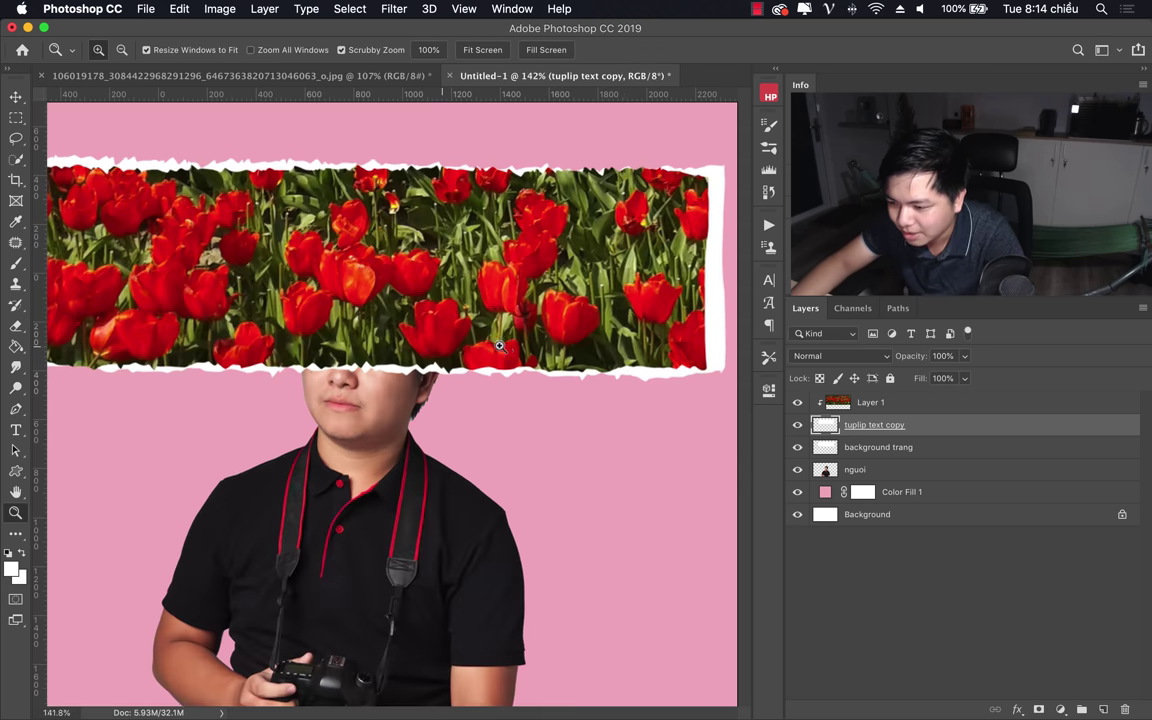
pyautogui.moveTo(342, 345); pyautogui.dragTo(365, 340)
pyautogui.click(288, 76)
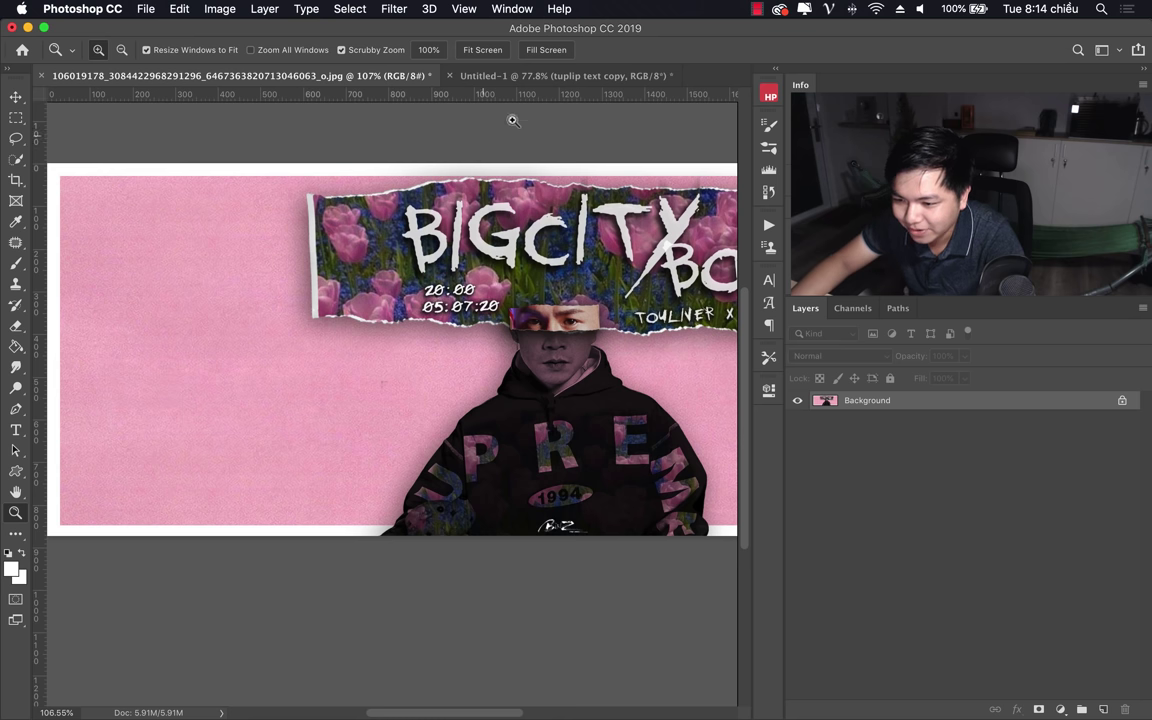
pyautogui.click(510, 76)
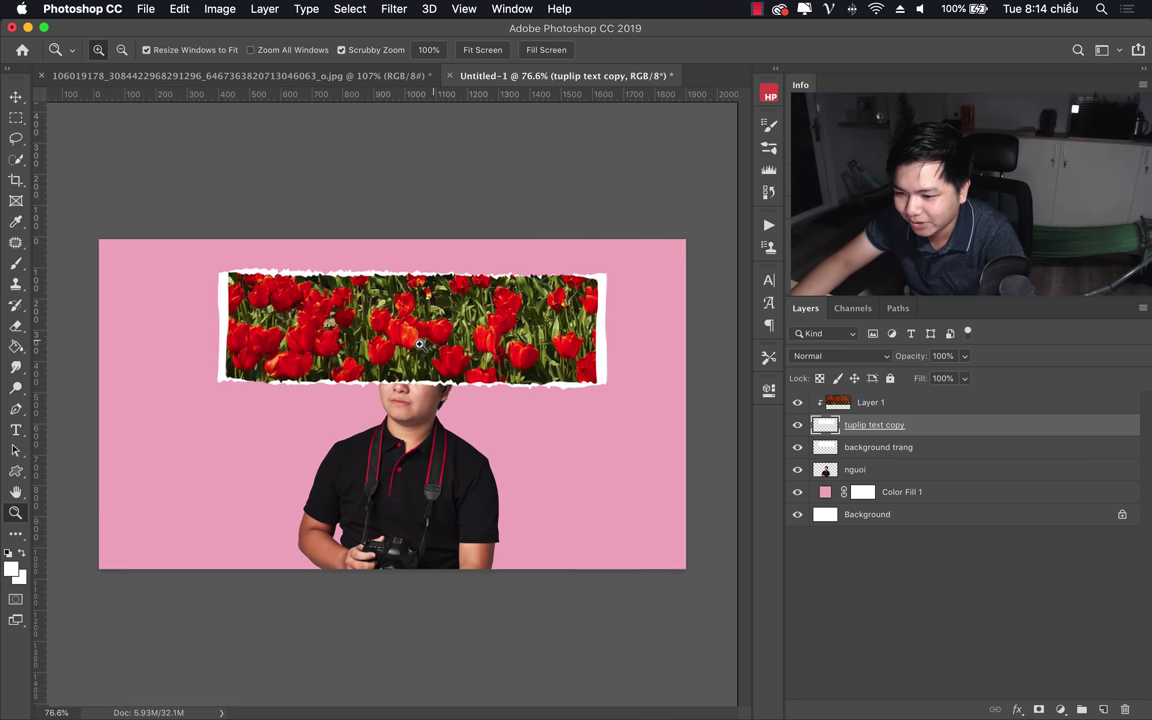
pyautogui.moveTo(408, 341); pyautogui.dragTo(430, 340)
pyautogui.click(240, 76)
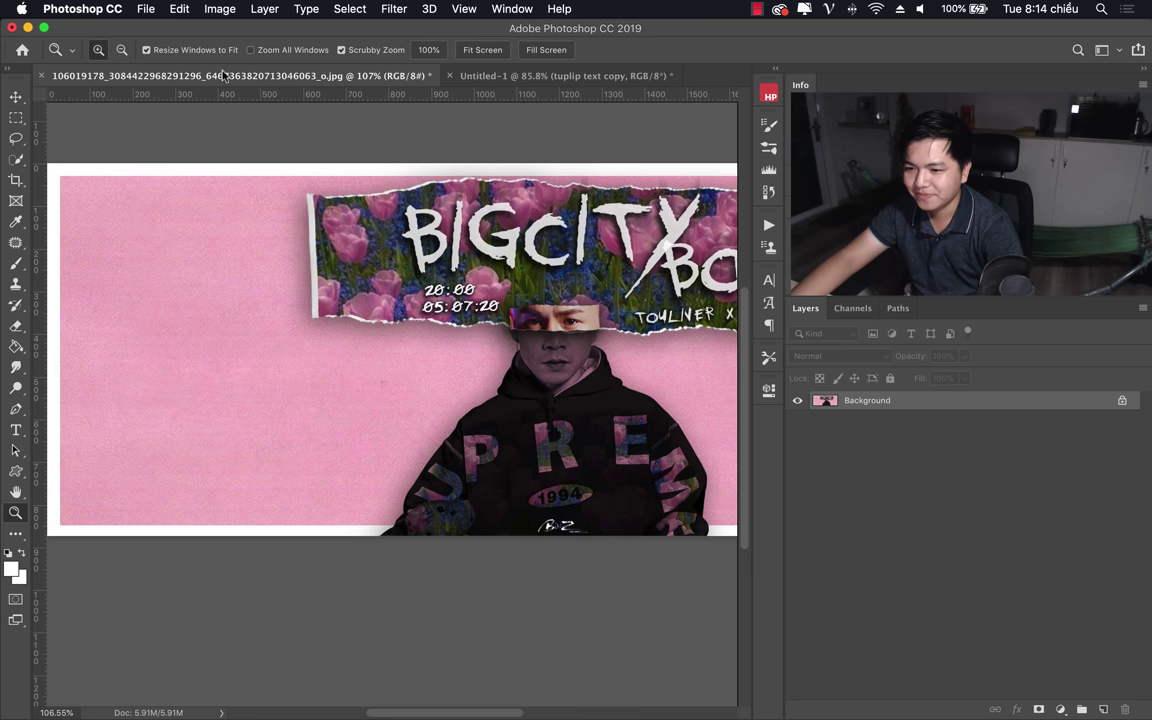
pyautogui.moveTo(500, 385); pyautogui.dragTo(465, 262)
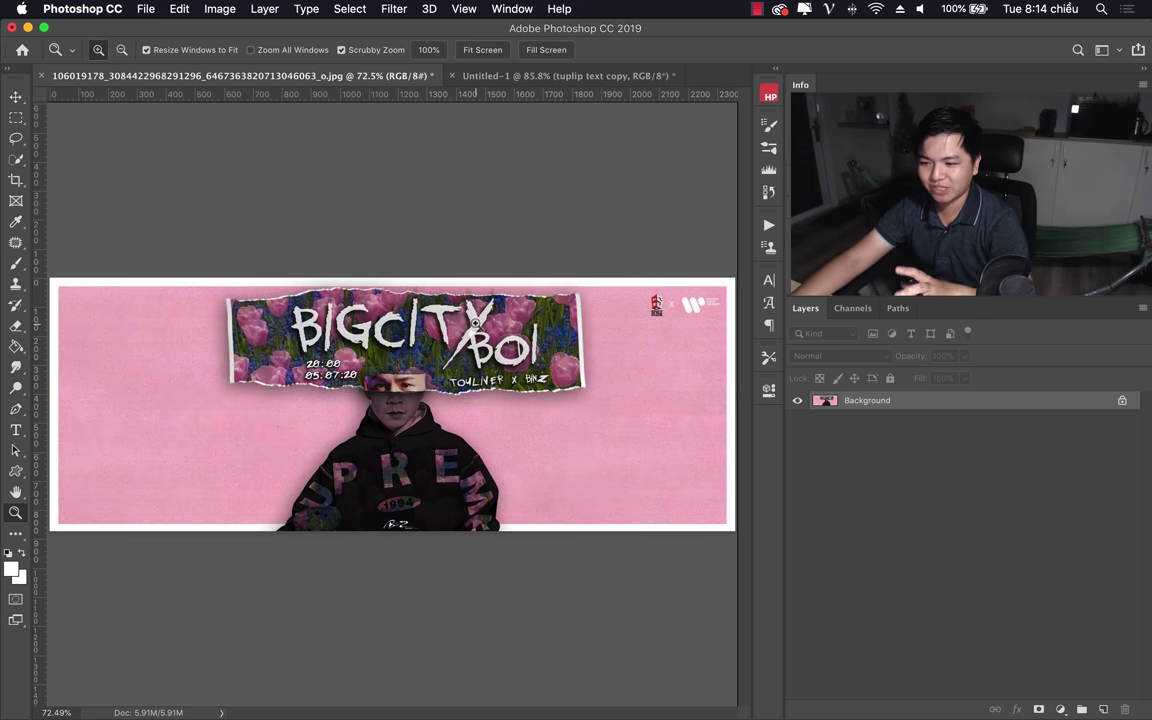
pyautogui.click(520, 76)
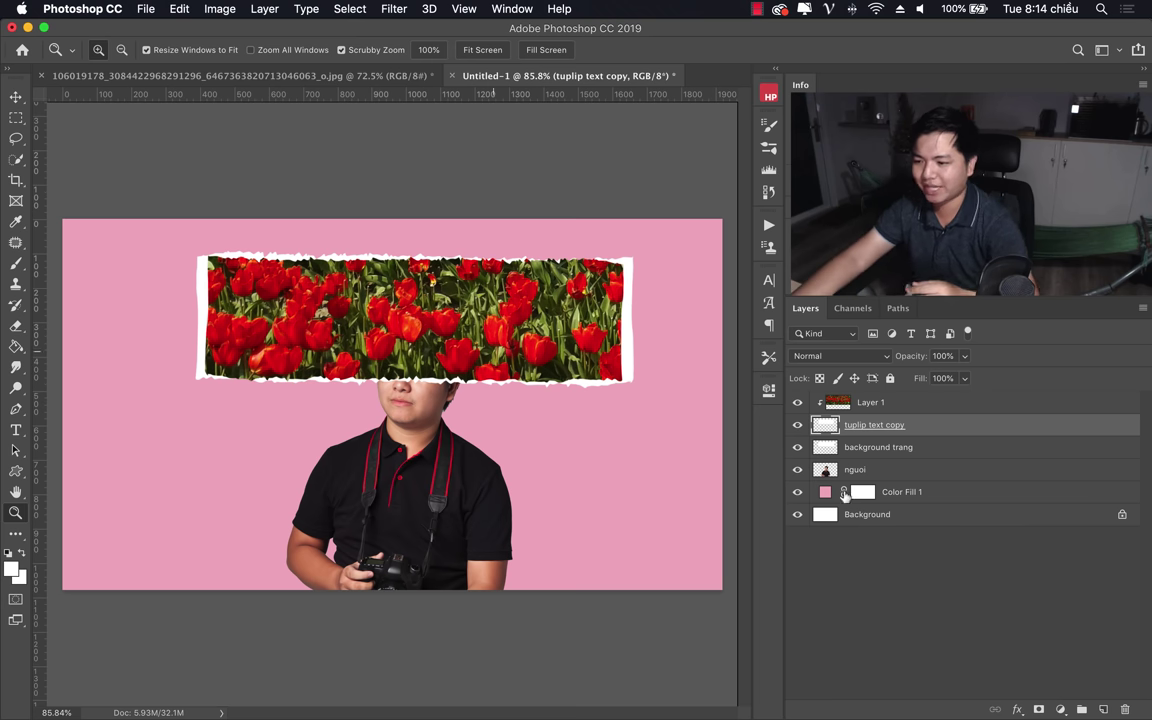
pyautogui.click(955, 404)
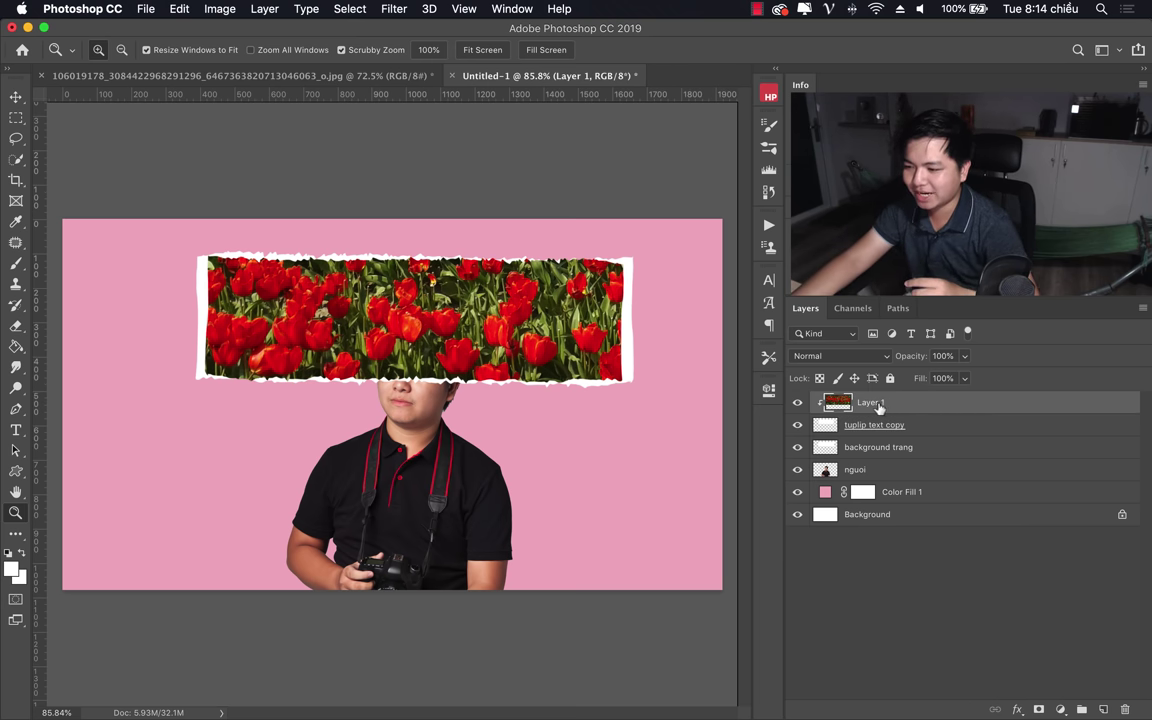
pyautogui.write('tulip')
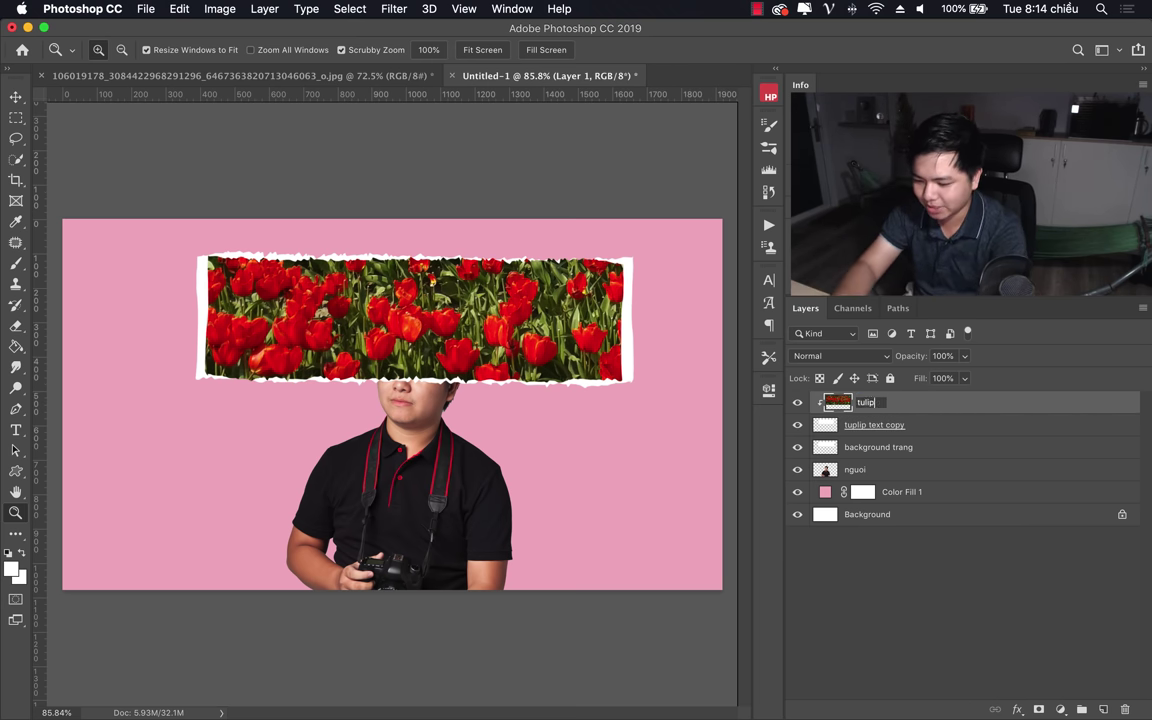
pyautogui.press('Return')
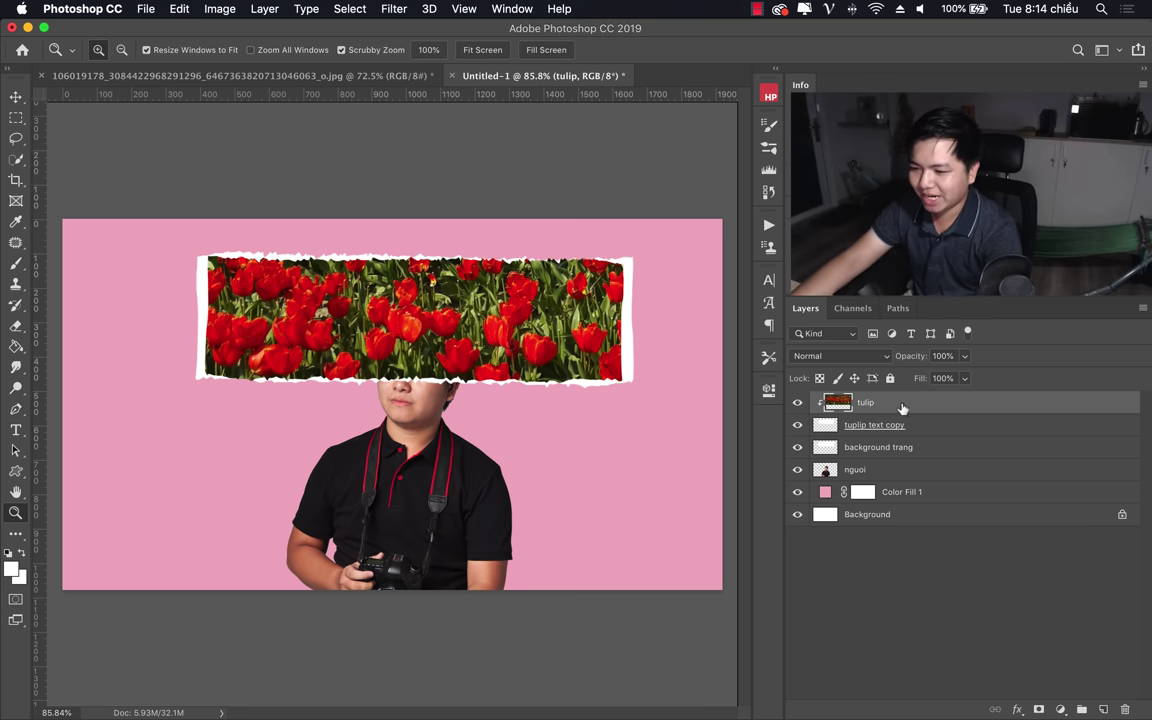
pyautogui.click(277, 80)
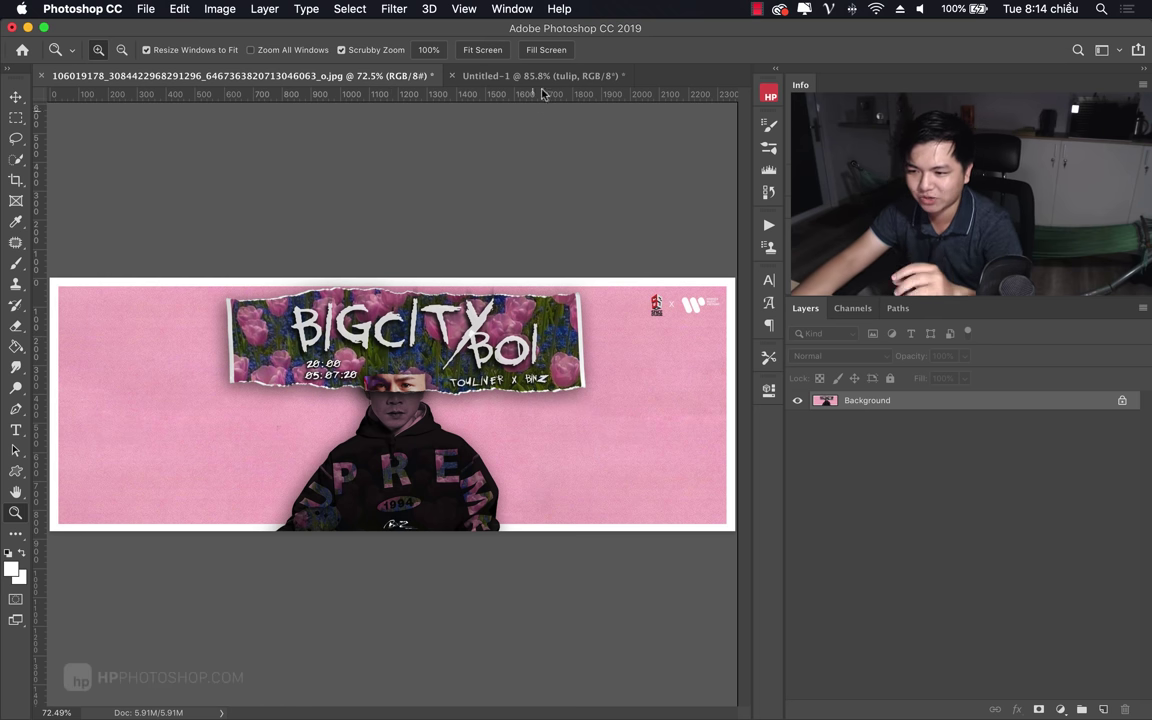
pyautogui.click(540, 76)
# - Add a Hue/Saturation adjustment with Greens at Hue -6, Saturation -24, Lightness -7
pyautogui.click(1062, 710)
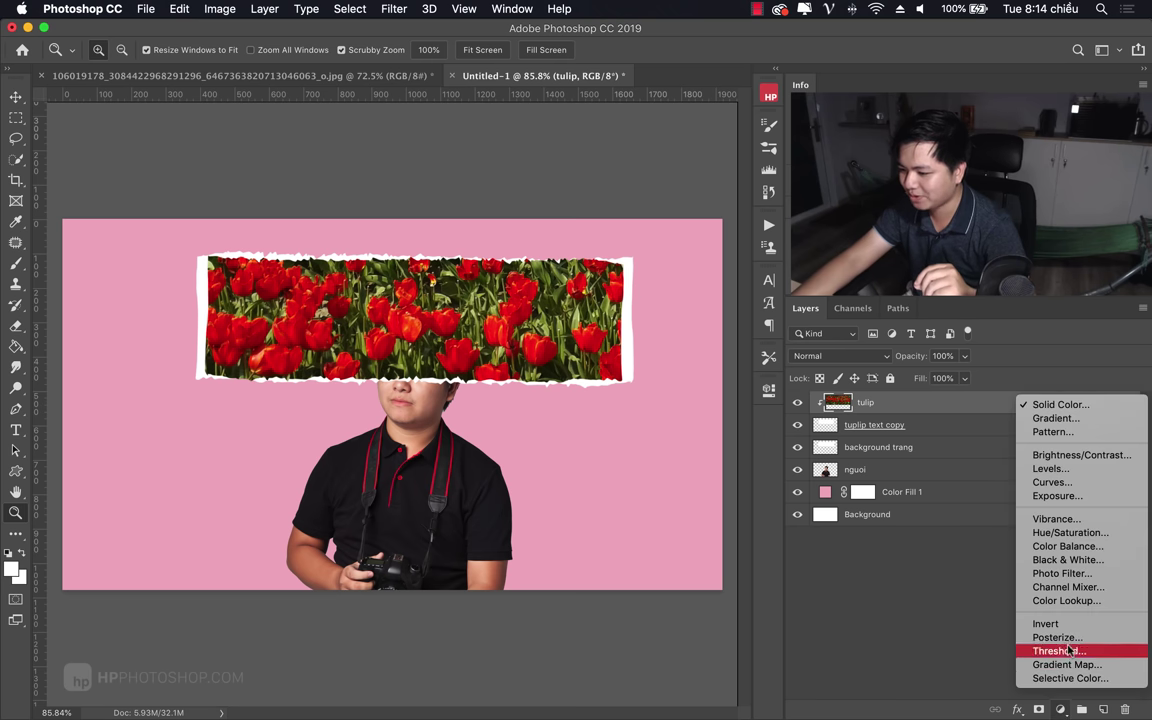
pyautogui.click(1078, 533)
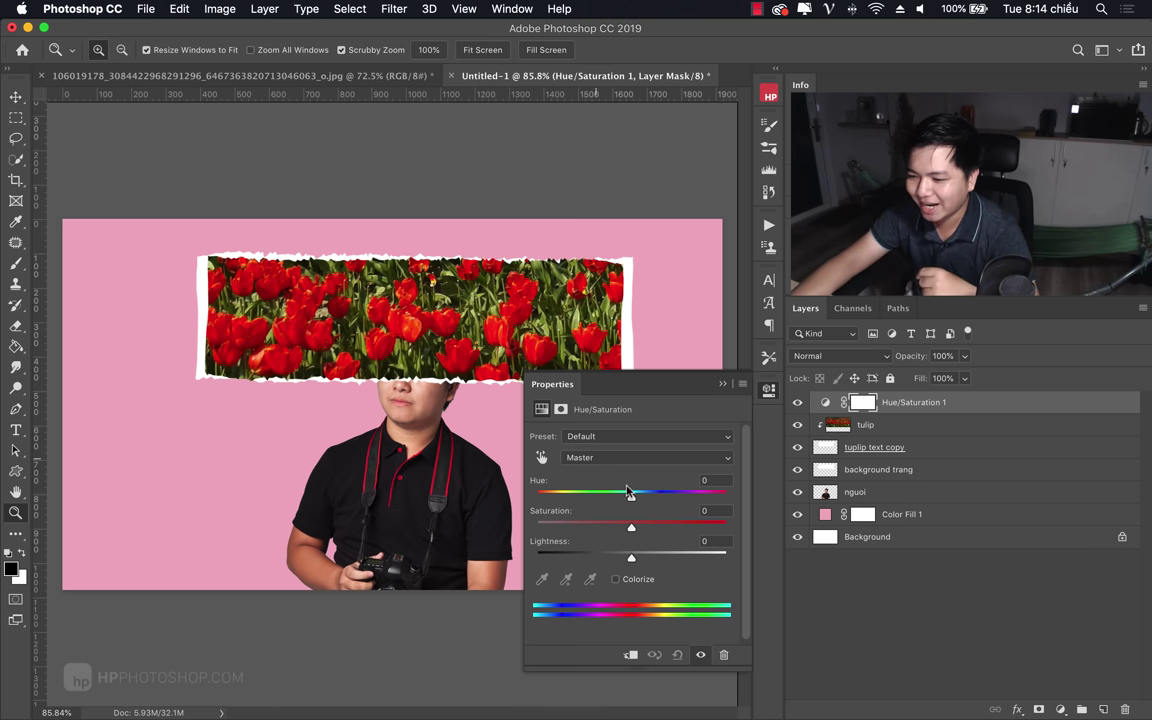
pyautogui.click(605, 458)
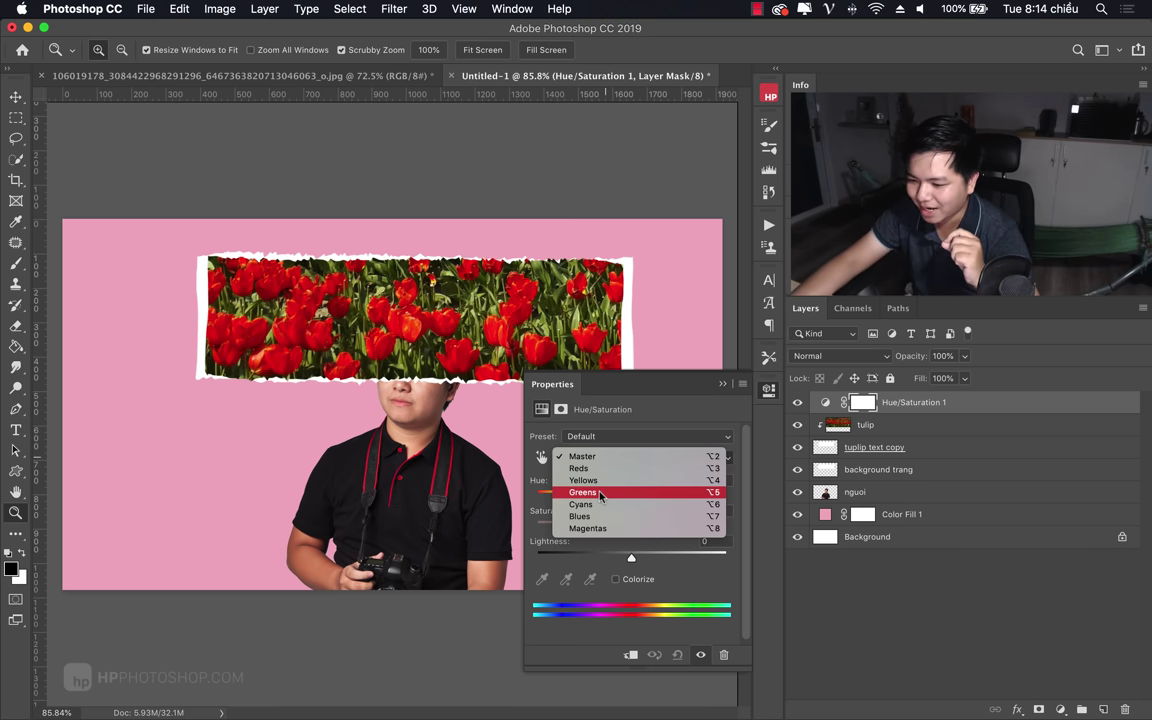
pyautogui.click(600, 493)
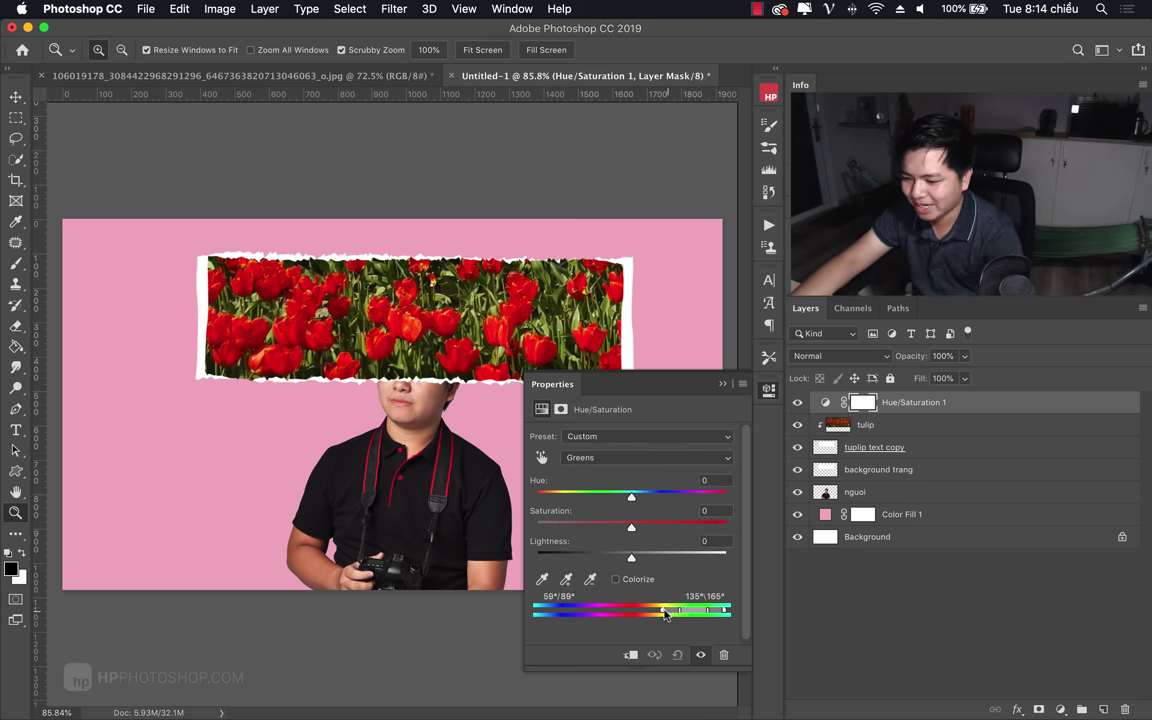
pyautogui.moveTo(666, 614); pyautogui.dragTo(650, 614)
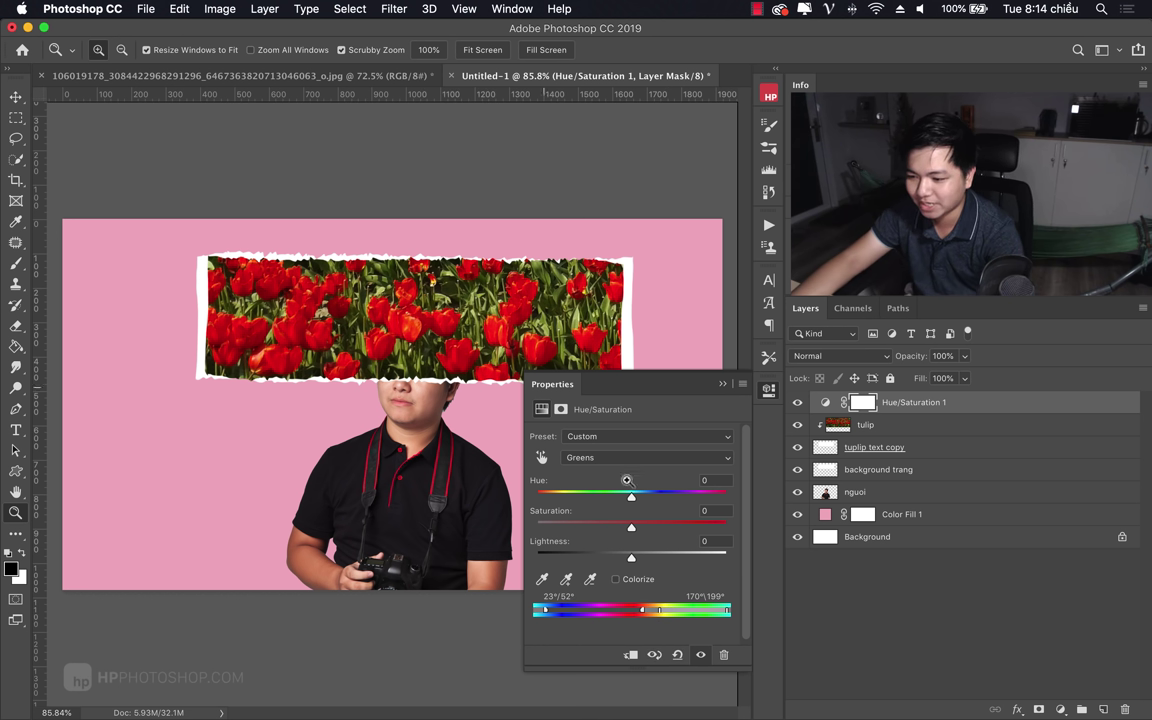
pyautogui.moveTo(632, 530); pyautogui.dragTo(594, 530)
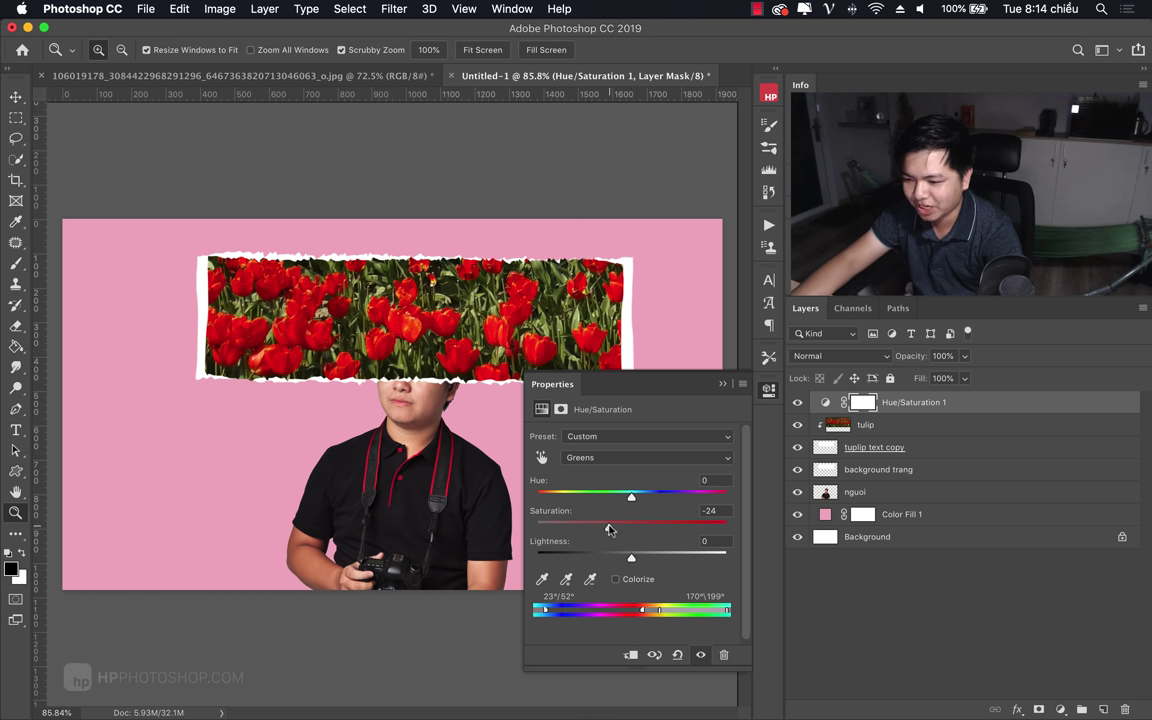
pyautogui.moveTo(630, 558)
pyautogui.mouseDown()
pyautogui.moveTo(619, 563)
pyautogui.moveTo(633, 563)
pyautogui.mouseUp()
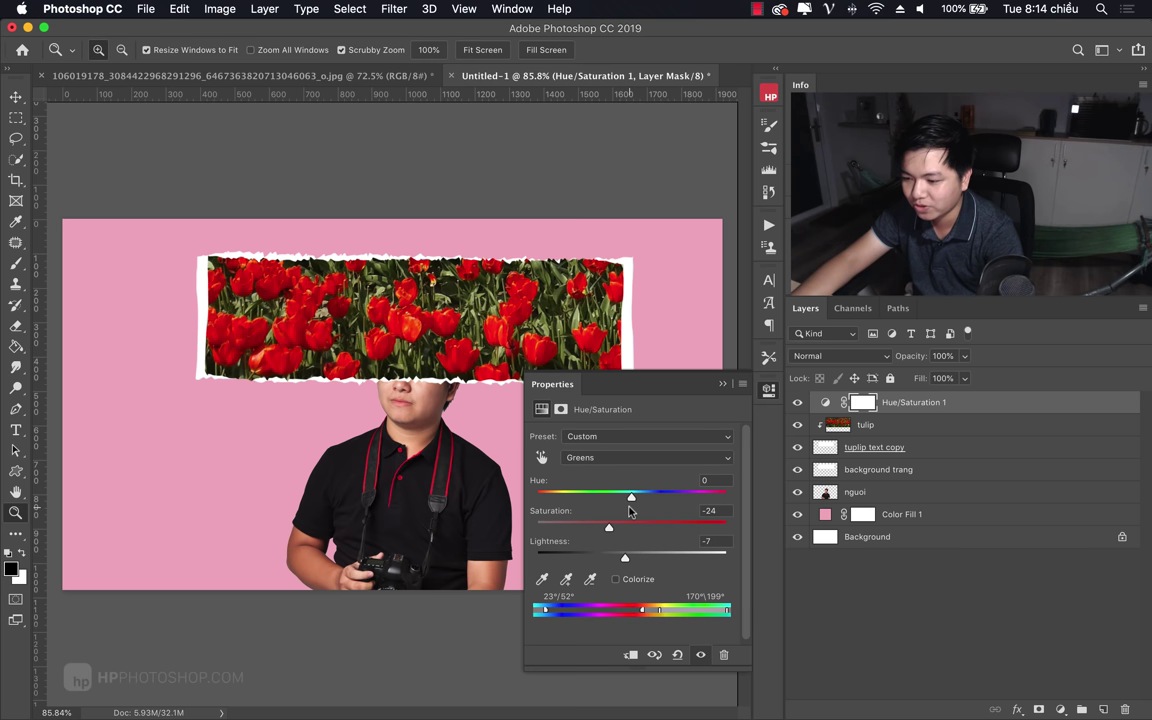
pyautogui.moveTo(633, 497)
pyautogui.mouseDown()
pyautogui.moveTo(643, 500)
pyautogui.moveTo(625, 503)
pyautogui.mouseUp()
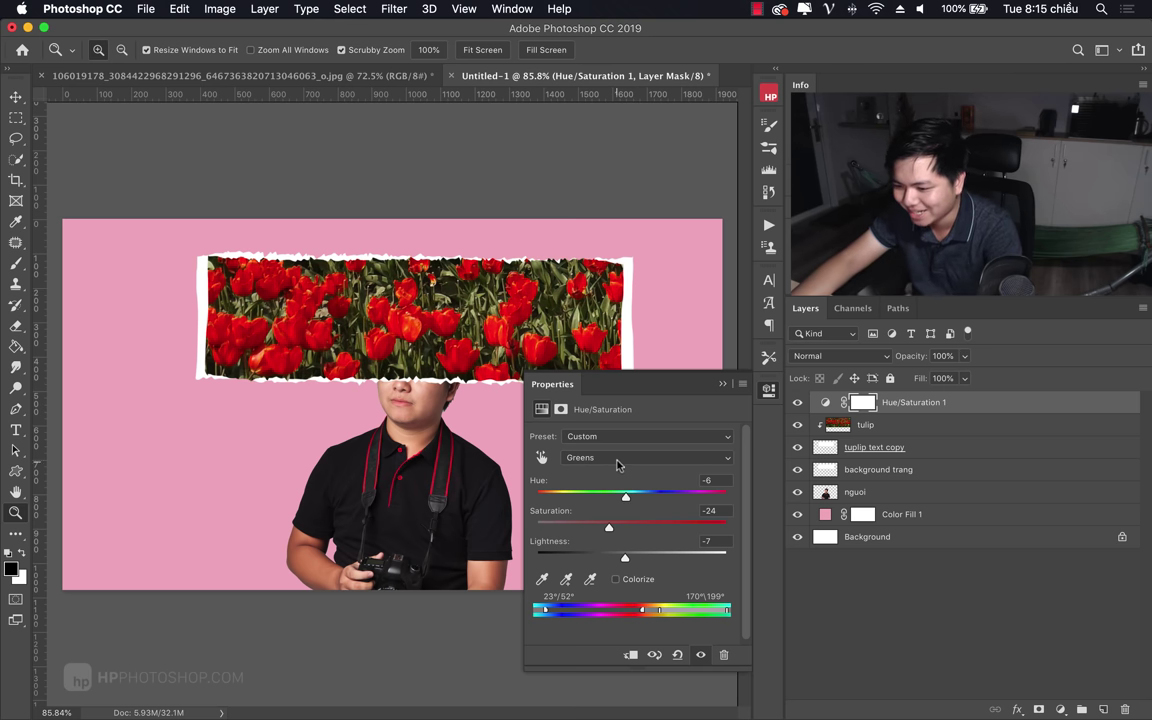
# - Shift the Reds hue to -75 to turn the tulips purple
pyautogui.click(613, 457)
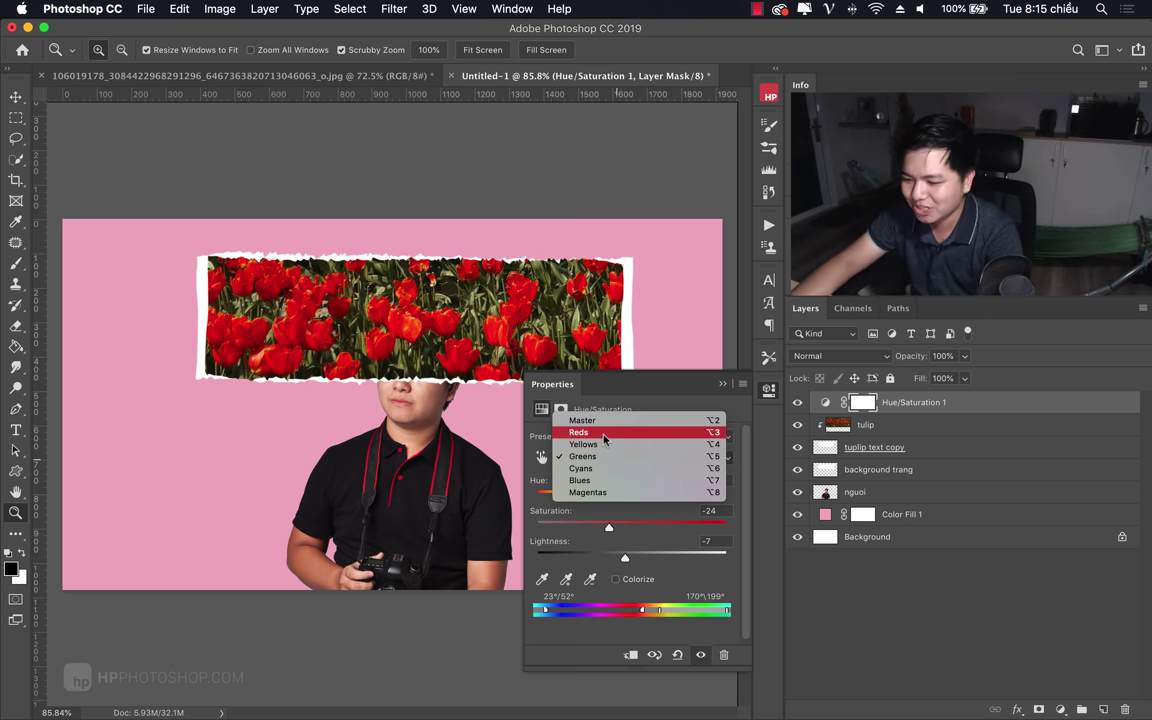
pyautogui.click(590, 432)
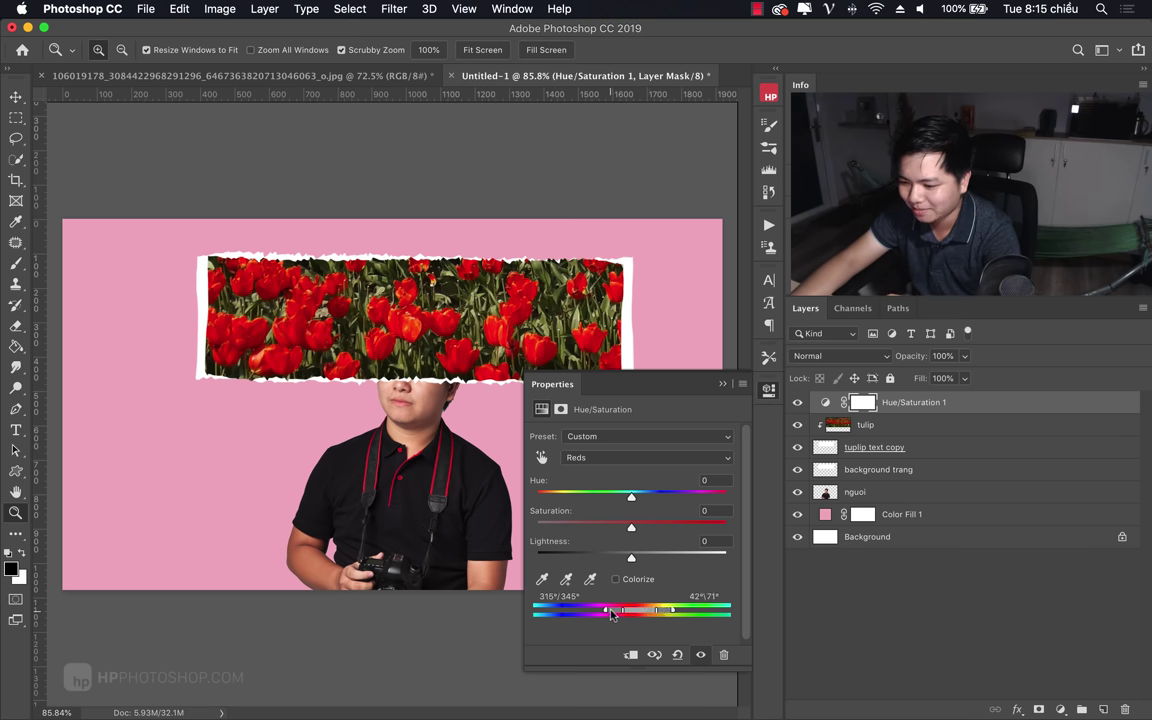
pyautogui.moveTo(631, 497); pyautogui.dragTo(577, 497)
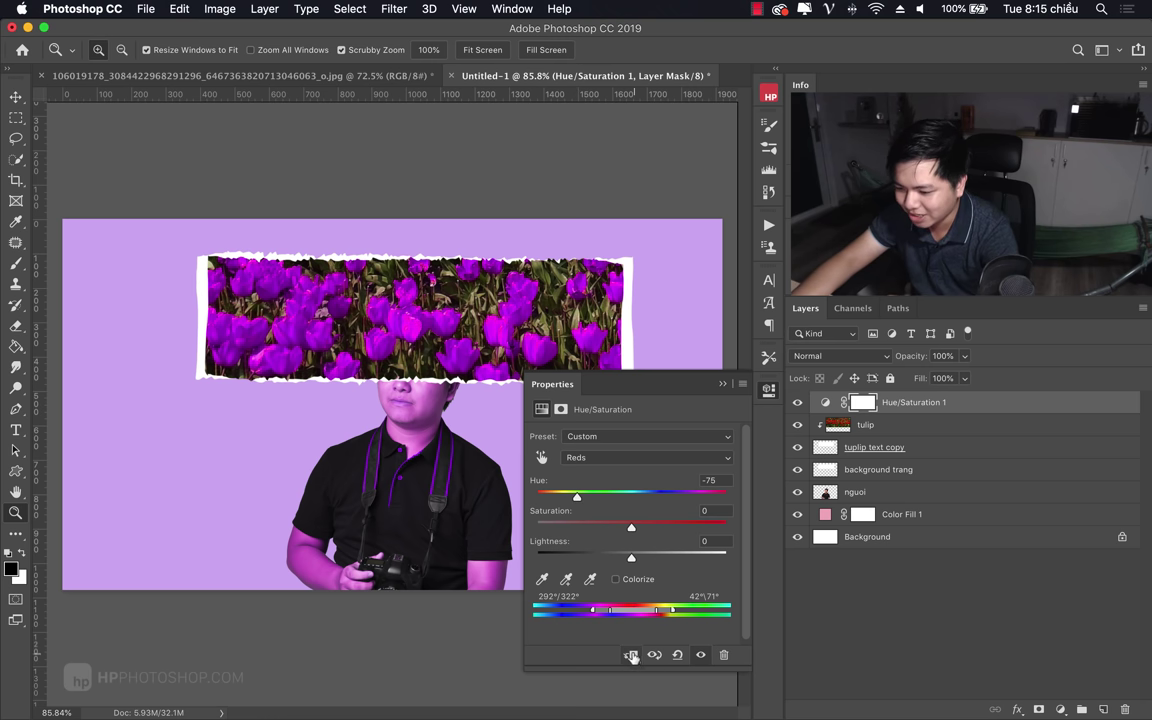
# - Clip Hue/Saturation 1 to the tulip layer and set Reds hue -33, saturation -40
pyautogui.rightClick(1010, 406)
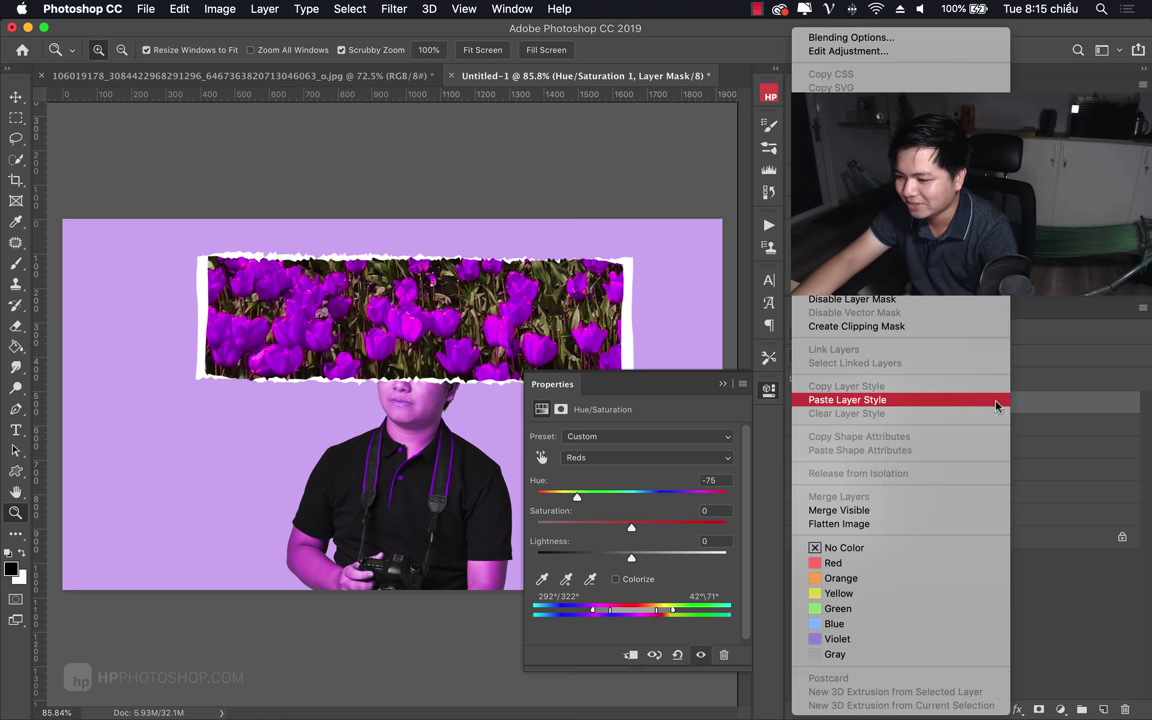
pyautogui.click(905, 323)
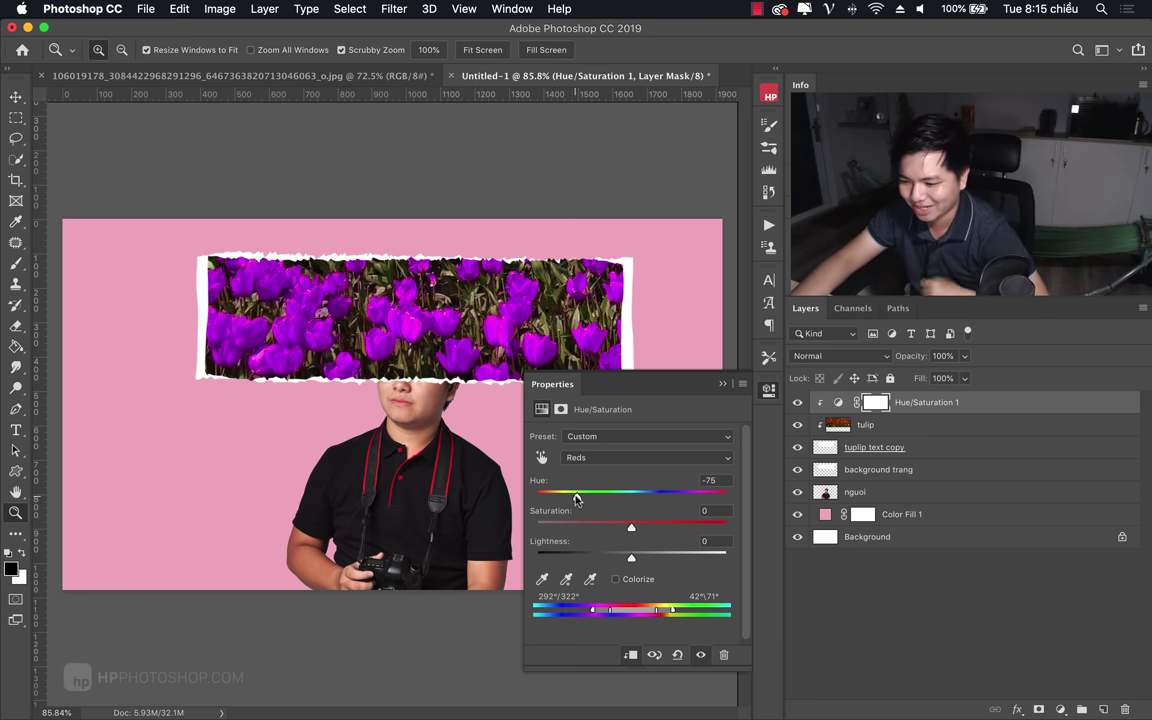
pyautogui.moveTo(576, 496)
pyautogui.mouseDown()
pyautogui.moveTo(597, 497)
pyautogui.moveTo(543, 497)
pyautogui.moveTo(617, 501)
pyautogui.moveTo(584, 530)
pyautogui.moveTo(642, 558)
pyautogui.mouseUp()
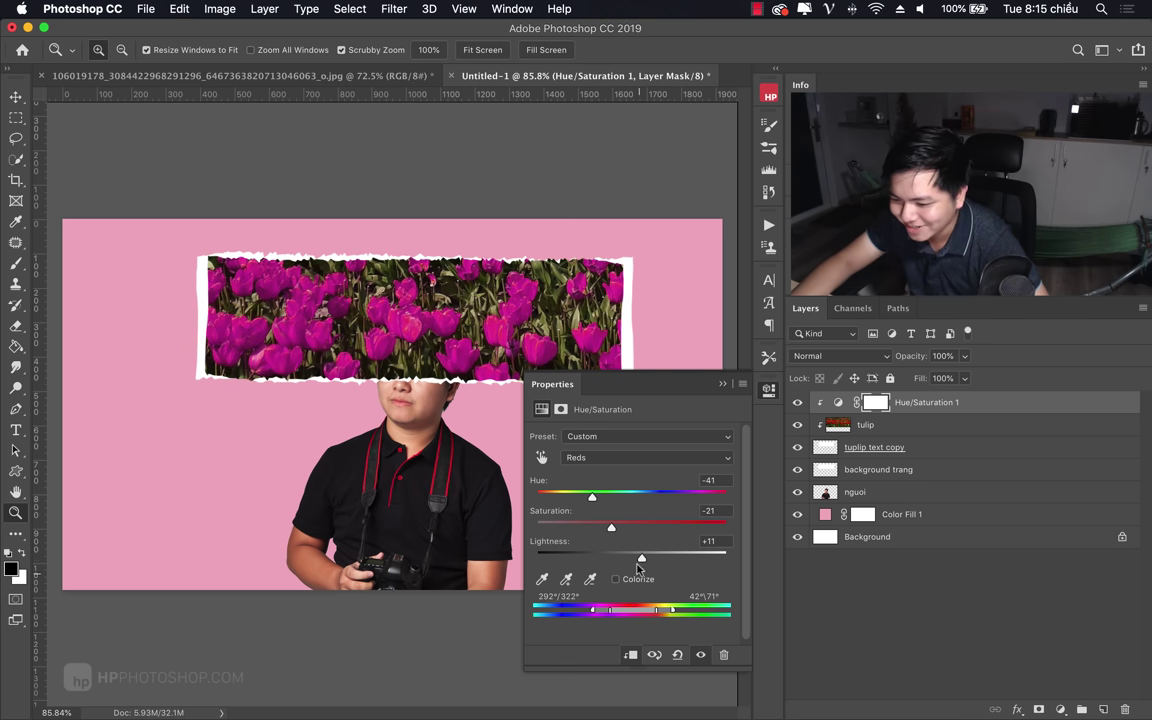
pyautogui.moveTo(612, 532); pyautogui.dragTo(573, 530)
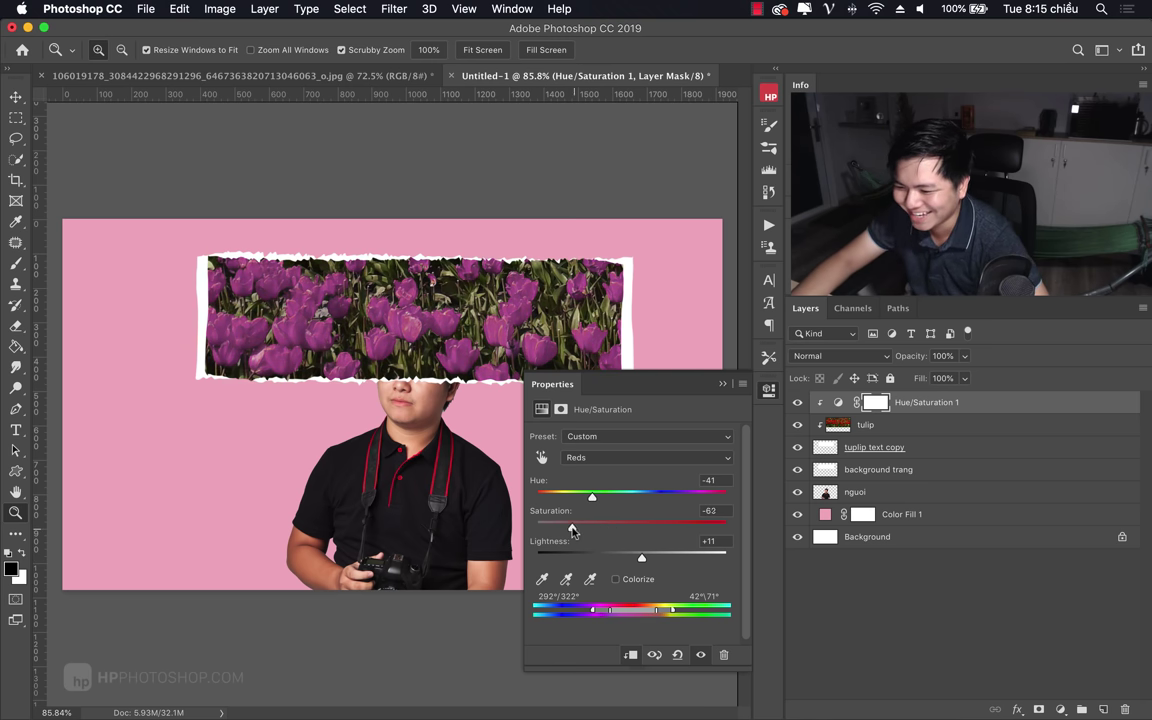
# - Compare against the BIG CITY BOI poster and raise the Reds lightness to brighten the tulips
pyautogui.click(368, 76)
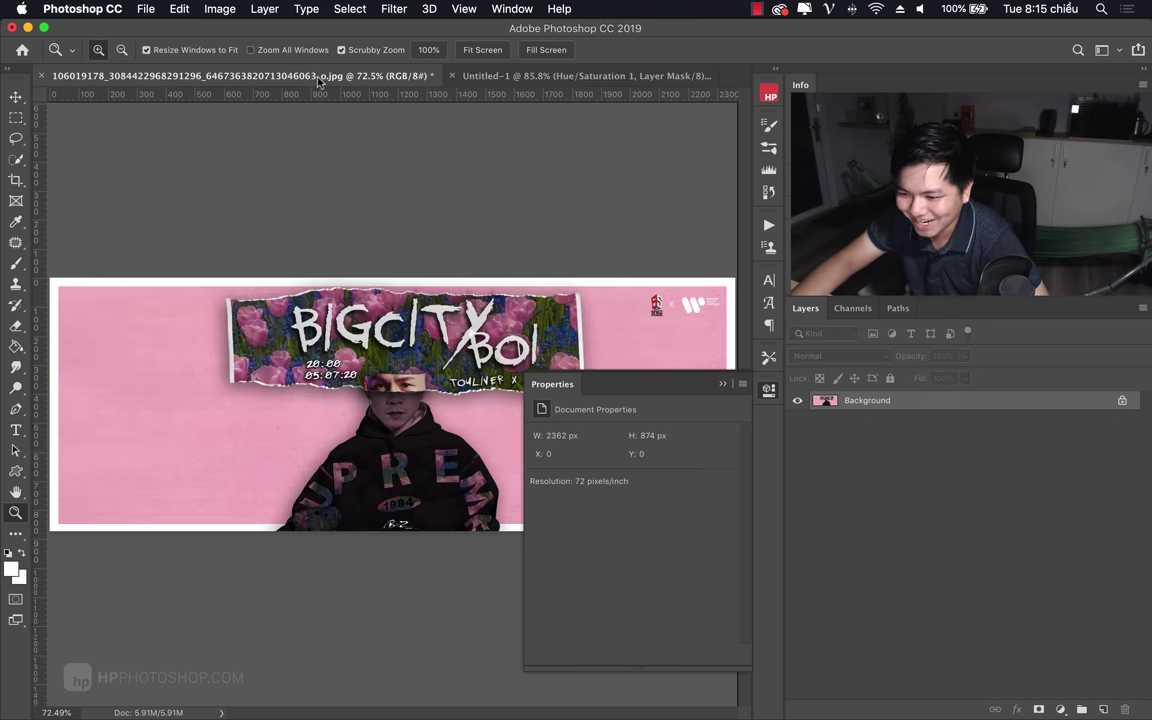
pyautogui.click(561, 77)
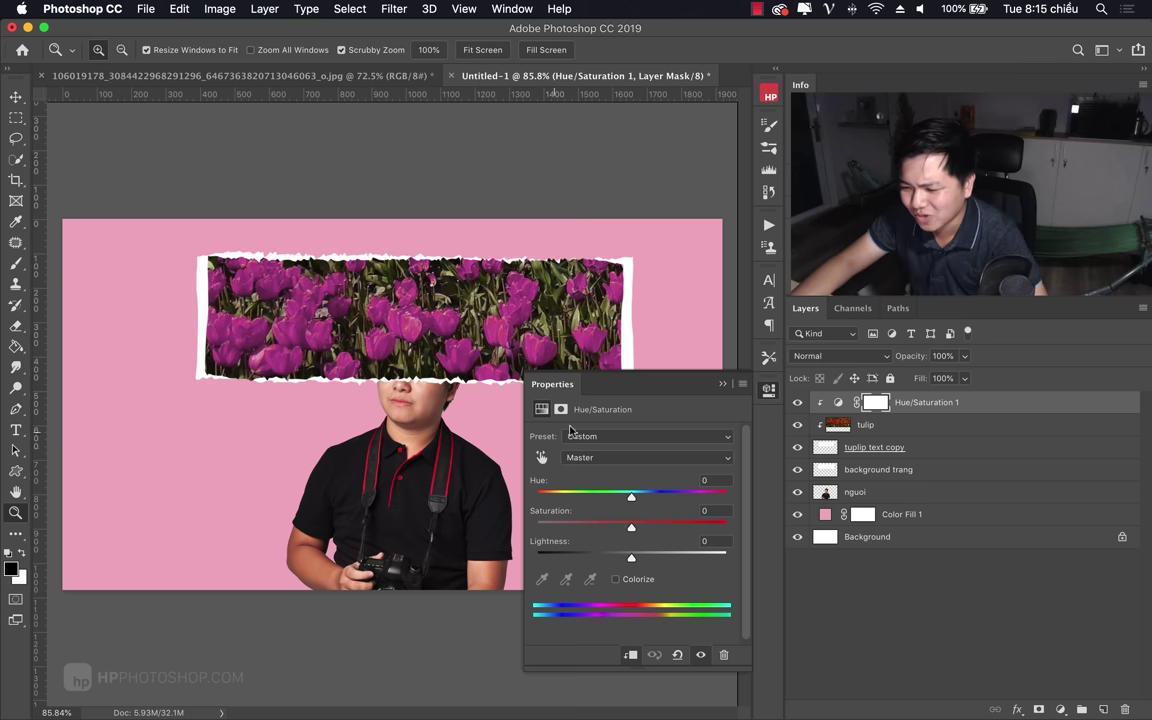
pyautogui.click(595, 457)
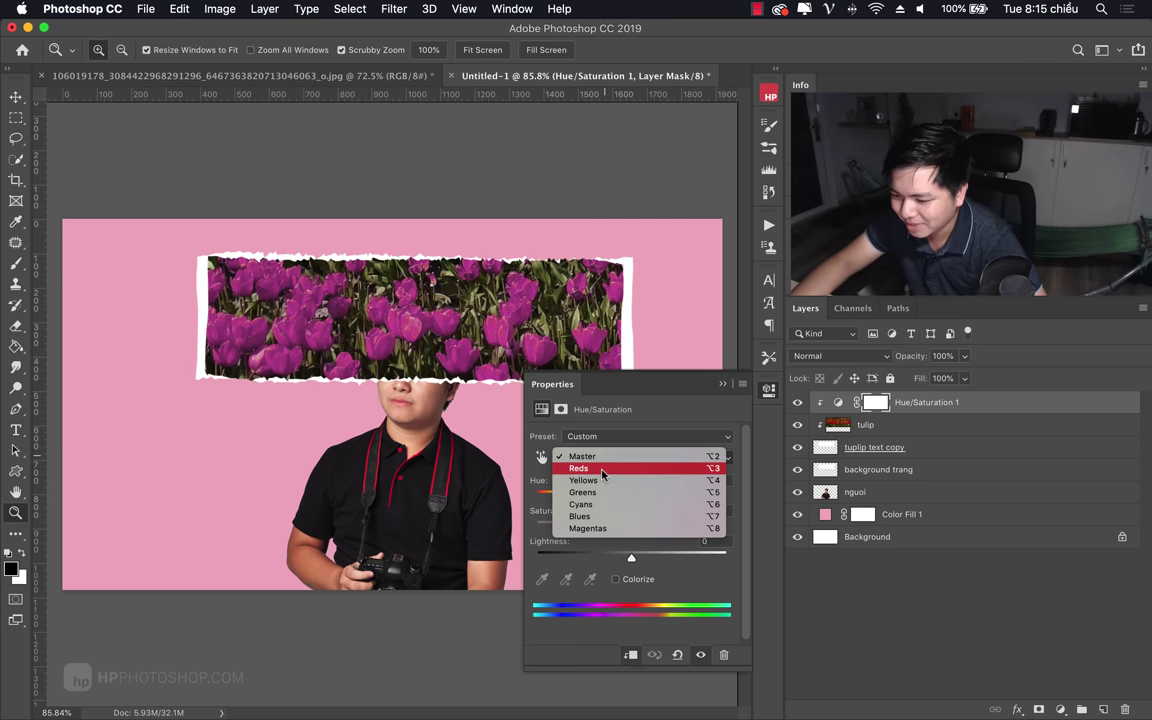
pyautogui.click(603, 470)
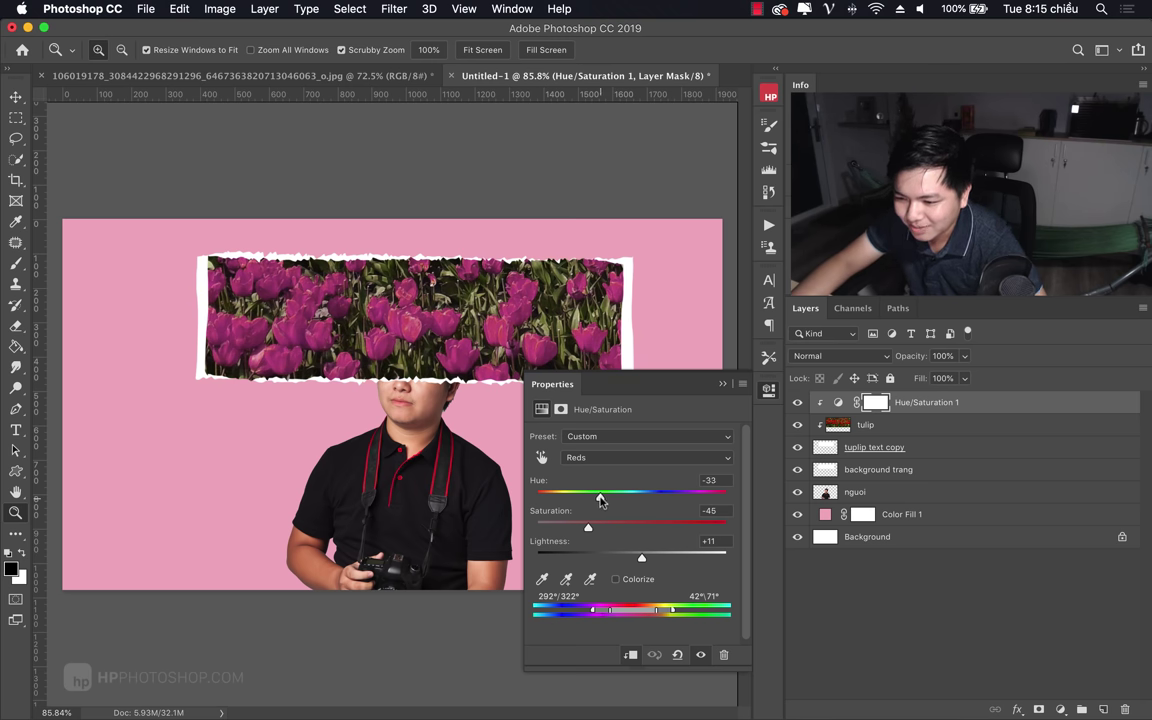
pyautogui.moveTo(642, 560); pyautogui.dragTo(646, 560)
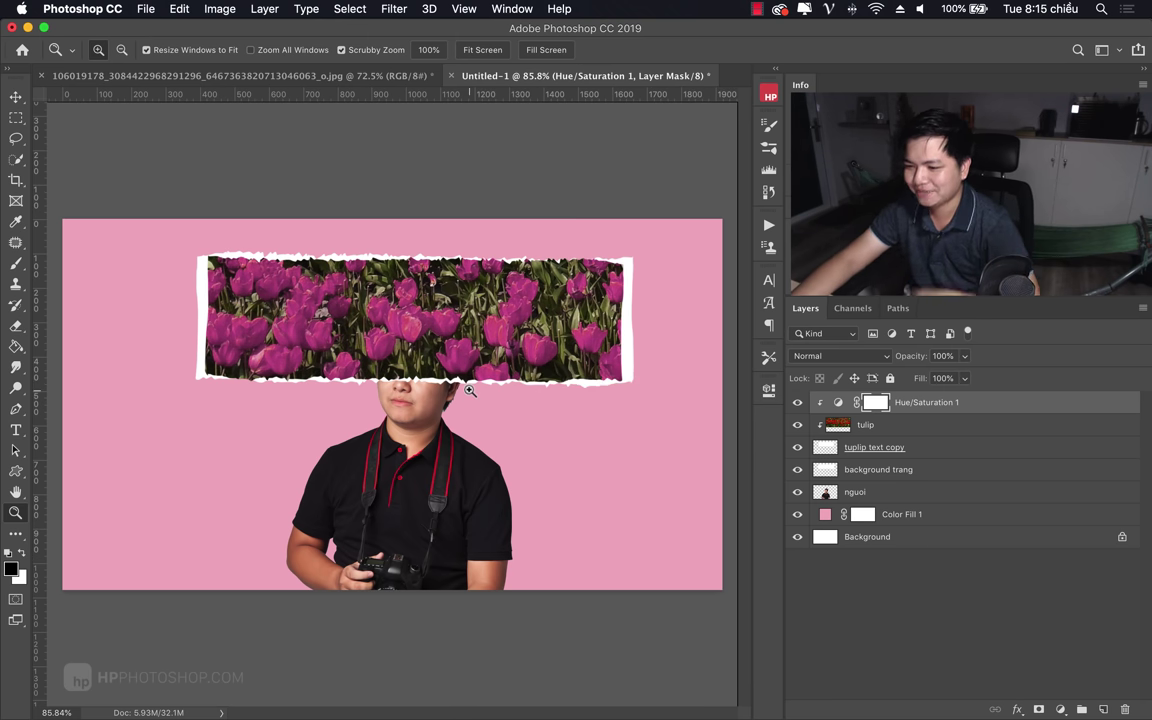
# - Fit the canvas, recheck the reference, and brighten the Reds to lightness +24
pyautogui.moveTo(470, 391); pyautogui.dragTo(371, 393)
pyautogui.press('super+0')
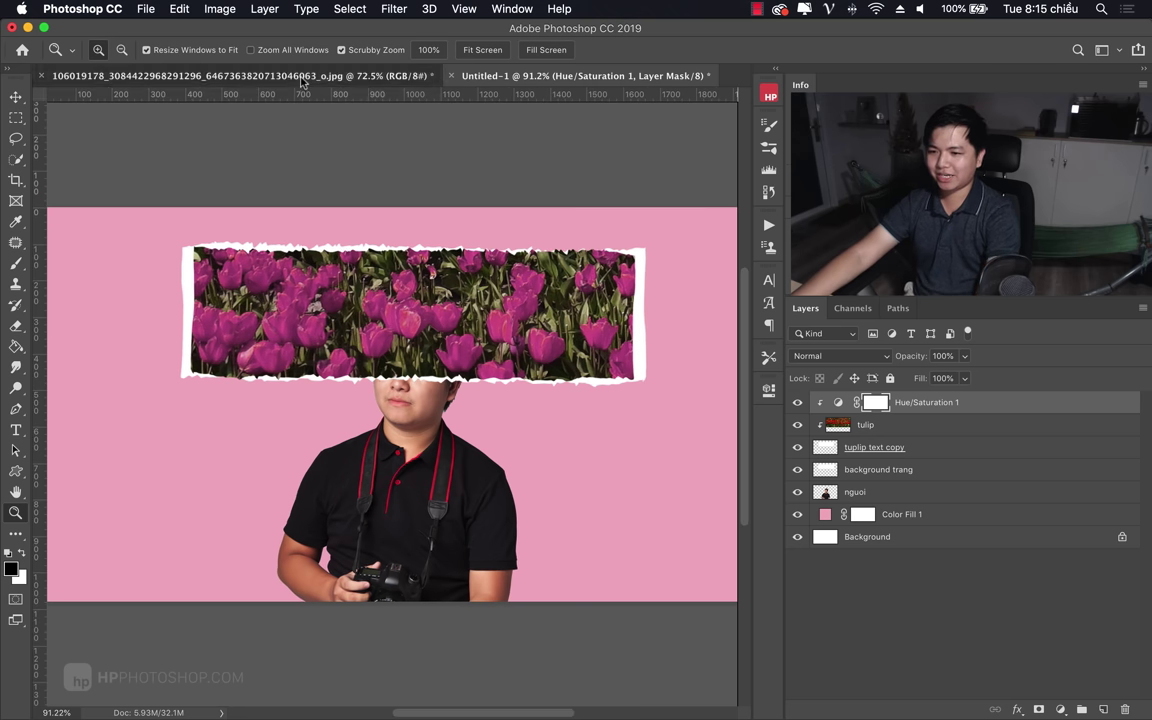
pyautogui.click(303, 77)
pyautogui.click(588, 77)
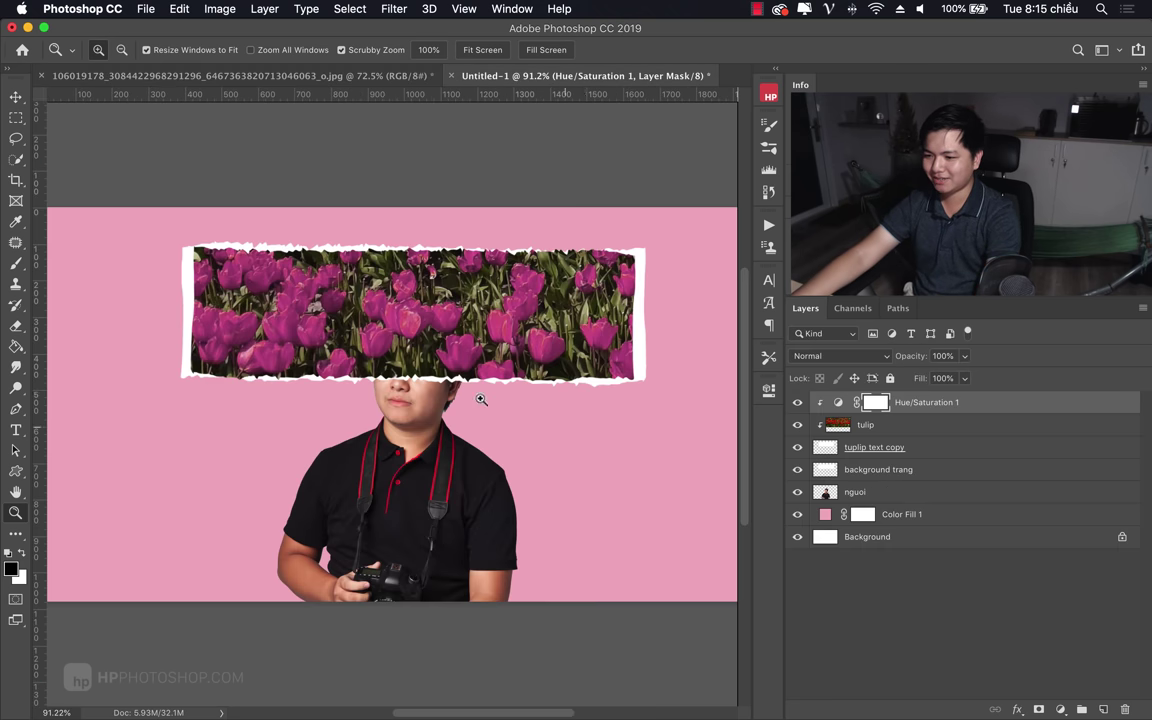
pyautogui.doubleClick(837, 404)
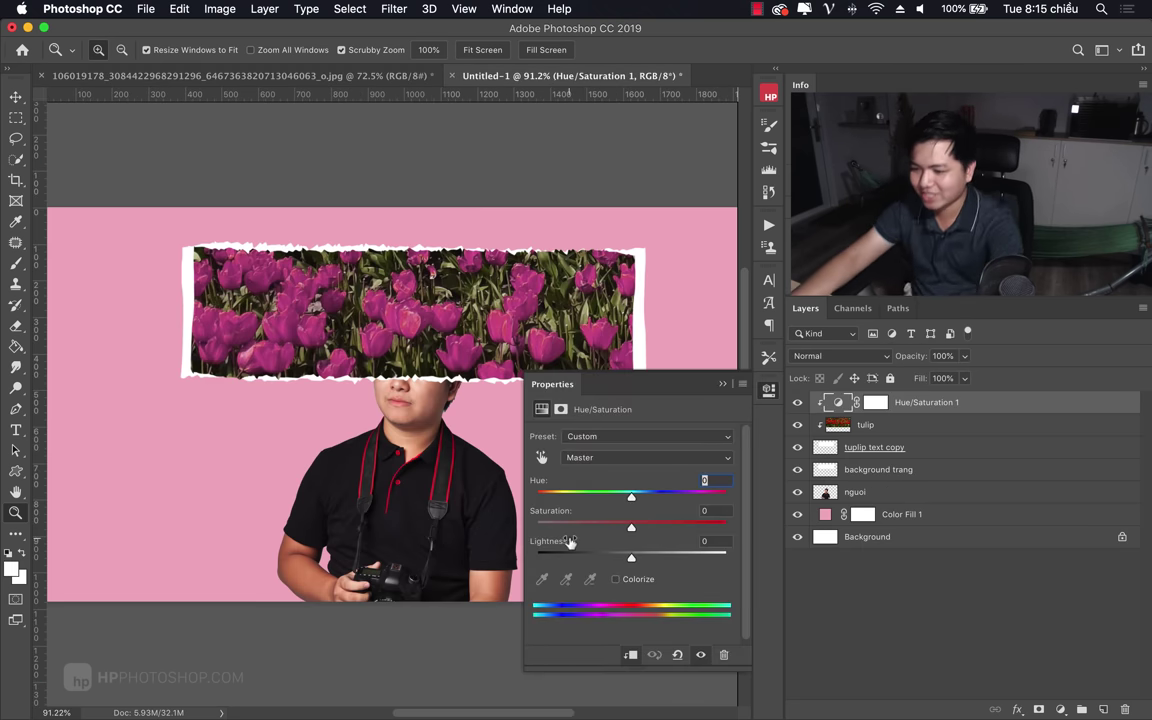
pyautogui.click(602, 460)
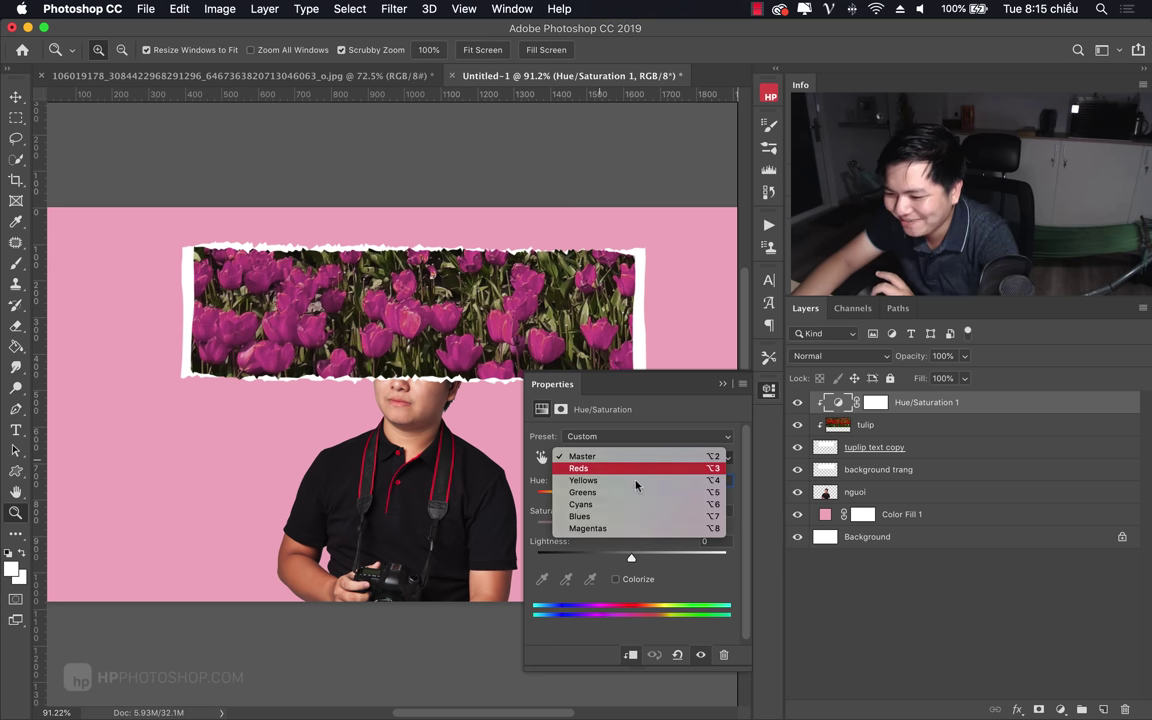
pyautogui.click(605, 471)
pyautogui.moveTo(648, 561); pyautogui.dragTo(655, 561)
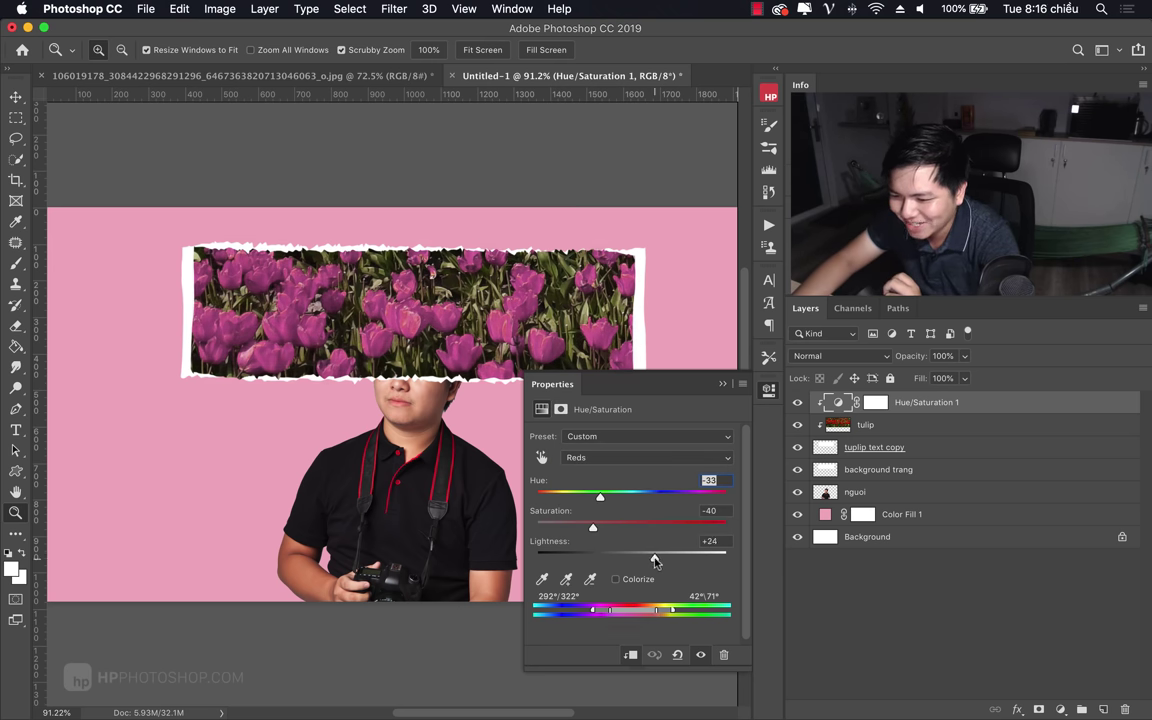
pyautogui.click(724, 383)
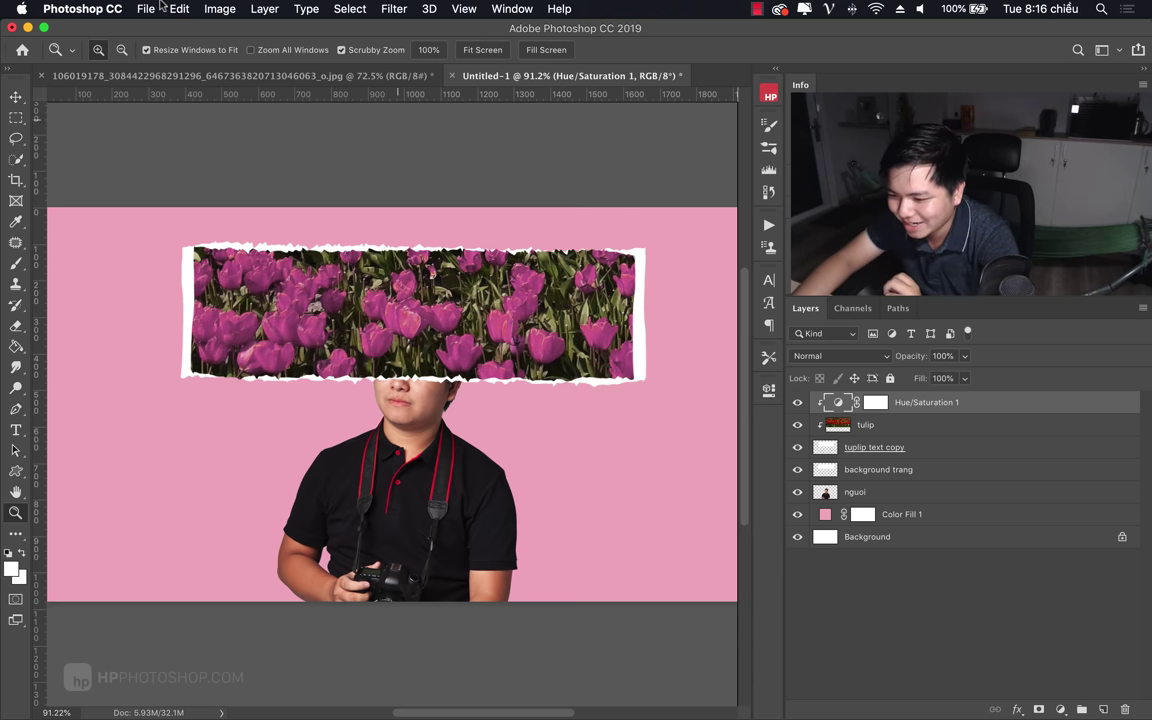
# - Compare the soft pink tulips with the reference poster several times
pyautogui.click(238, 76)
pyautogui.click(520, 78)
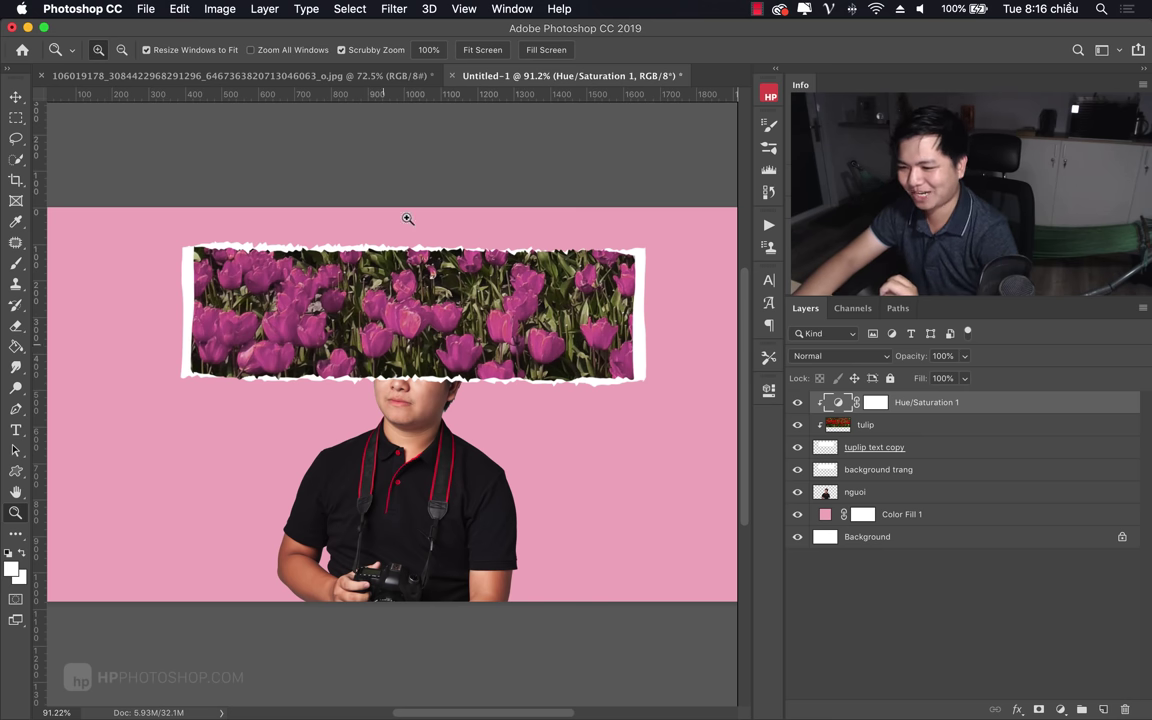
pyautogui.click(339, 80)
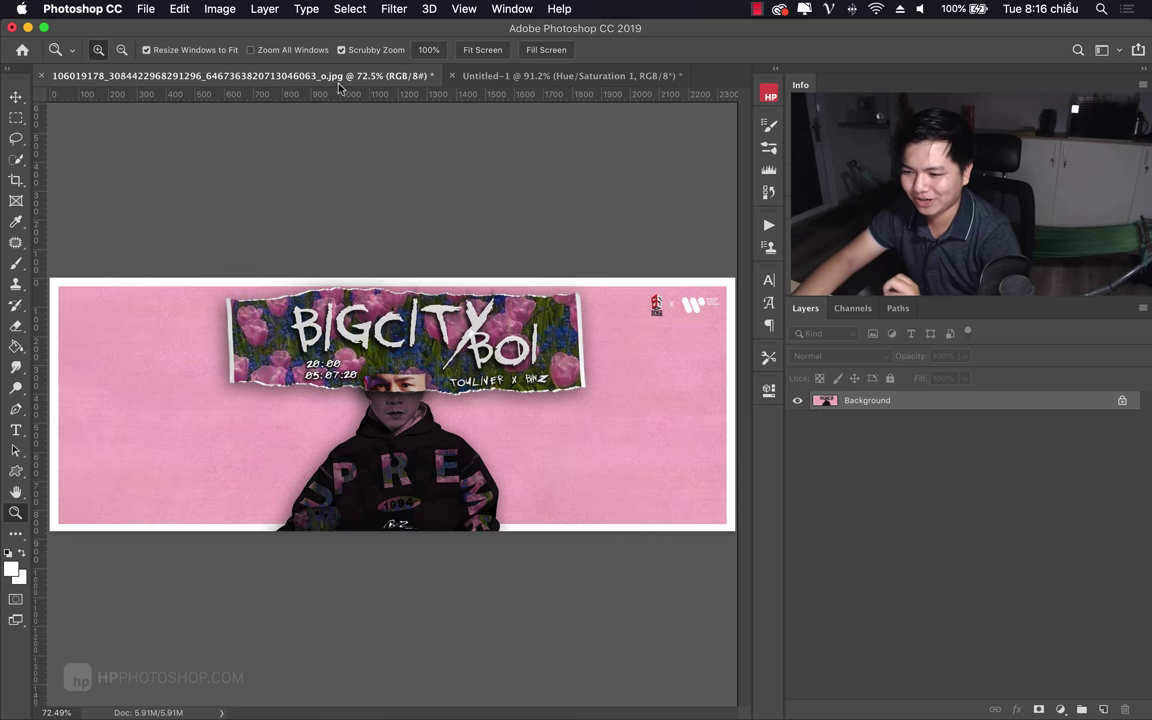
pyautogui.click(555, 77)
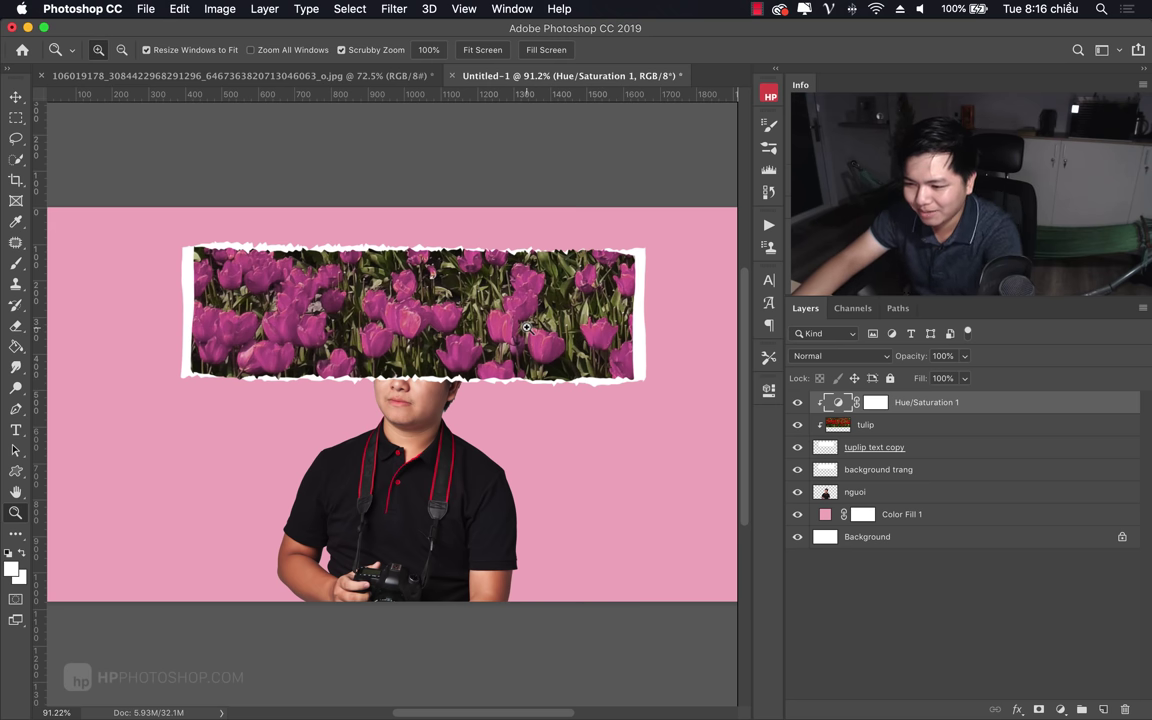
pyautogui.click(290, 76)
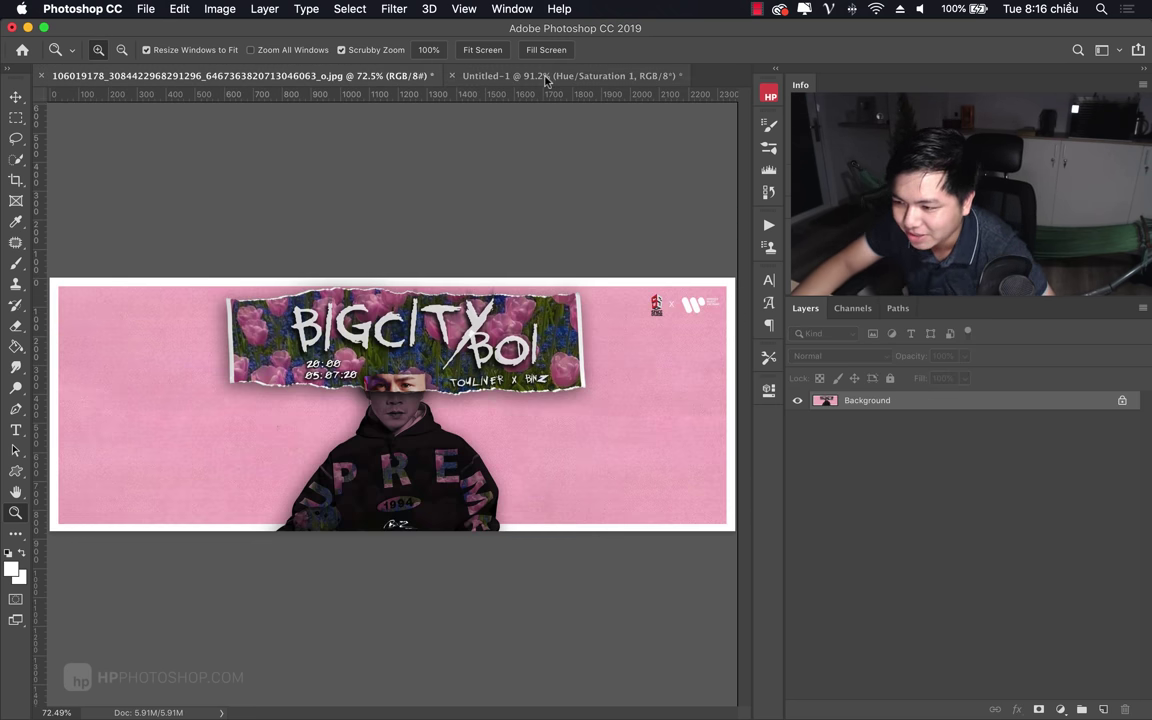
pyautogui.click(548, 77)
pyautogui.click(1062, 709)
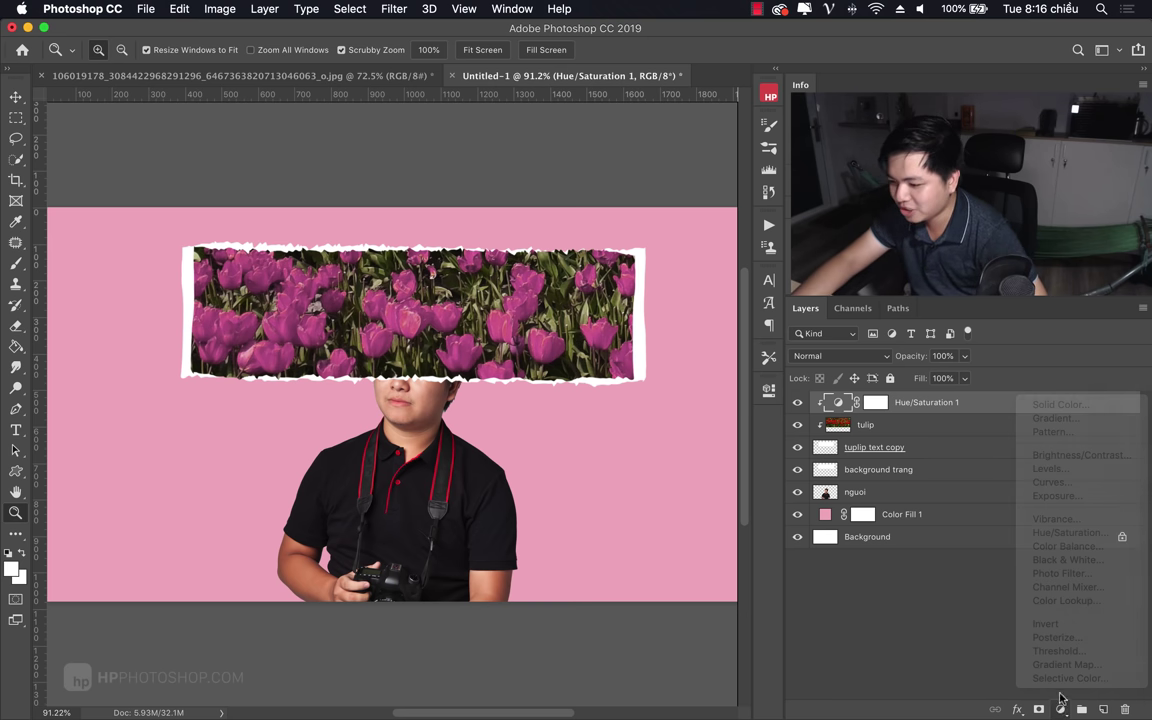
# - Add a Brightness/Contrast adjustment above the tulips with contrast -50
pyautogui.click(1078, 457)
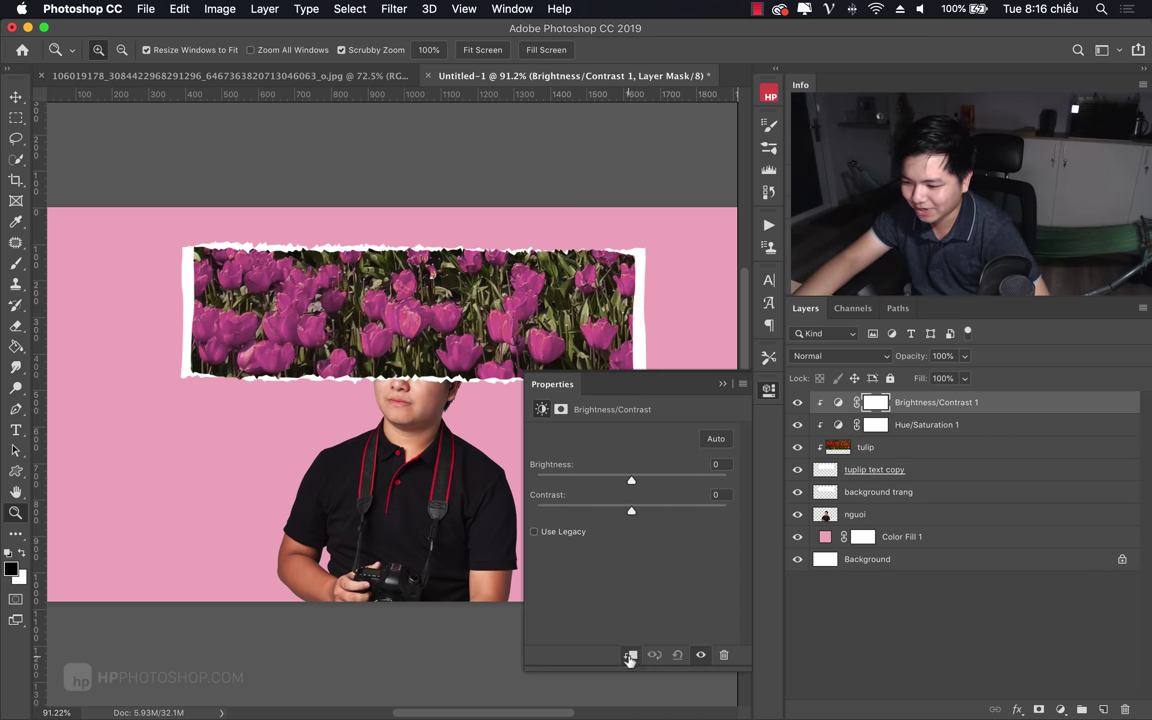
pyautogui.rightClick(965, 406)
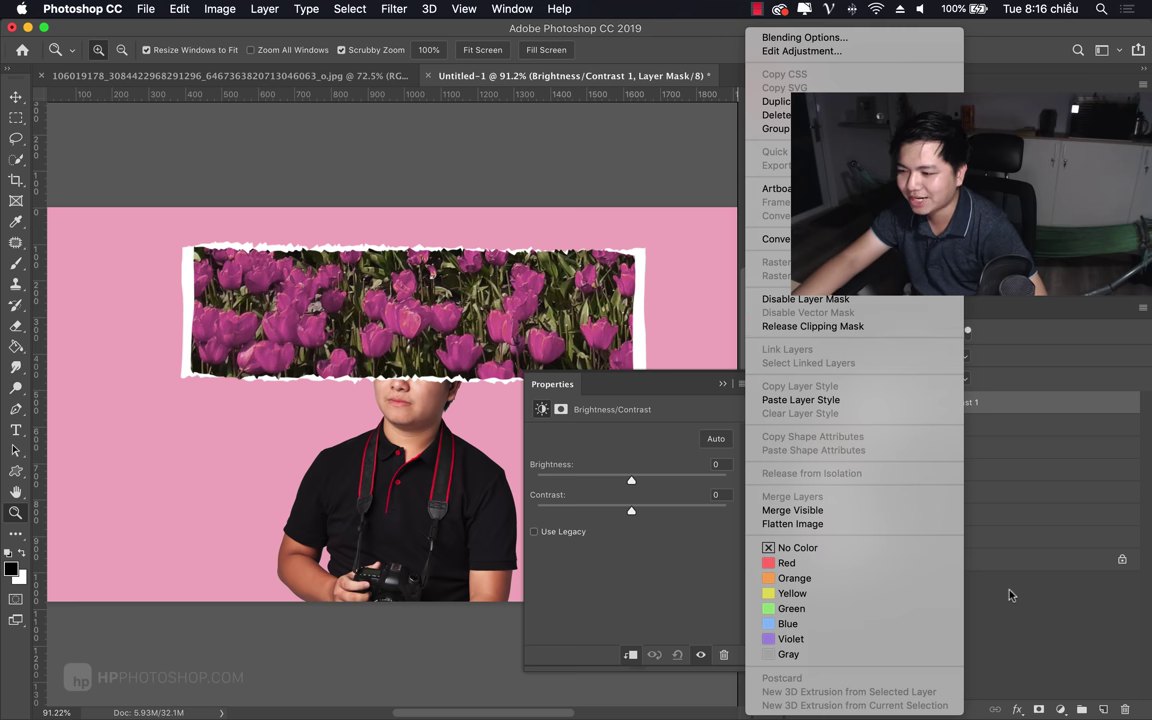
pyautogui.click(634, 660)
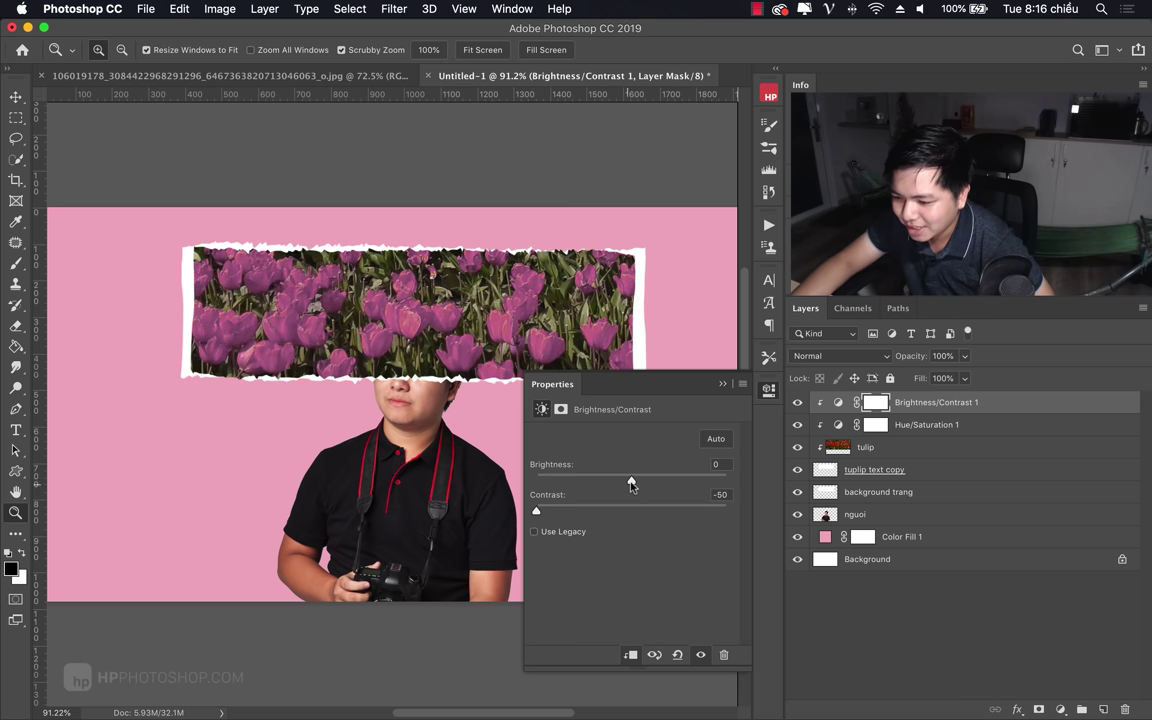
pyautogui.moveTo(631, 484)
pyautogui.mouseDown()
pyautogui.moveTo(599, 484)
pyautogui.moveTo(650, 484)
pyautogui.moveTo(597, 484)
pyautogui.moveTo(634, 484)
pyautogui.mouseUp()
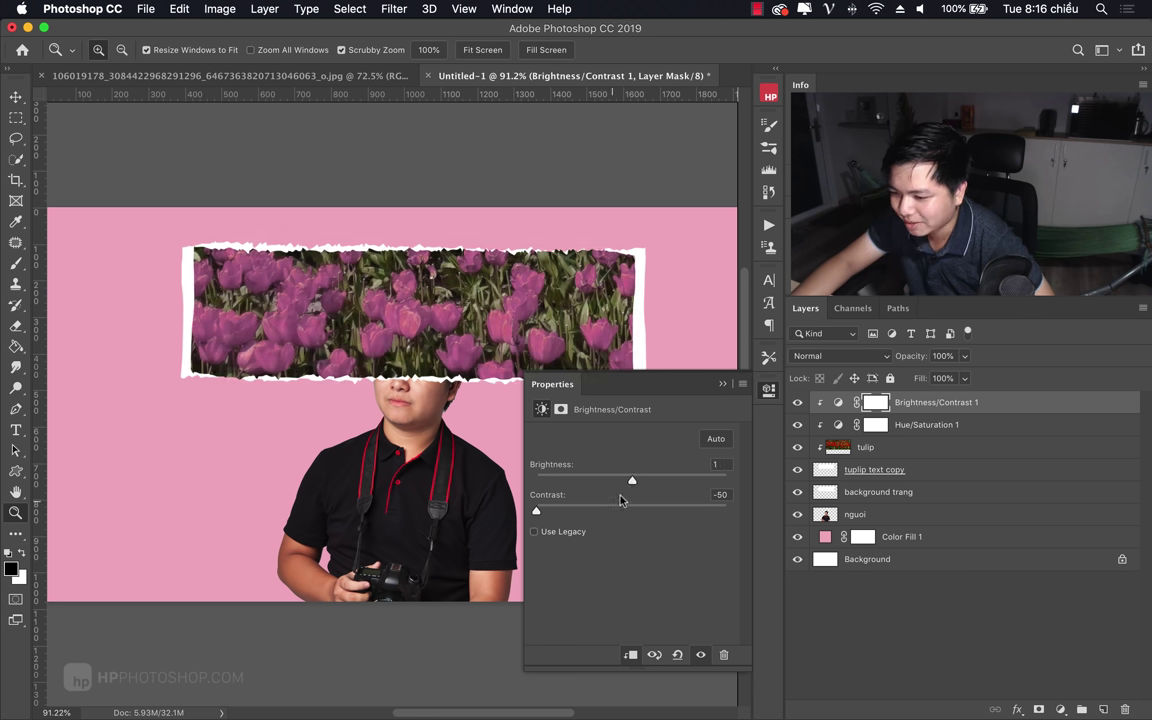
pyautogui.moveTo(640, 485); pyautogui.dragTo(644, 484)
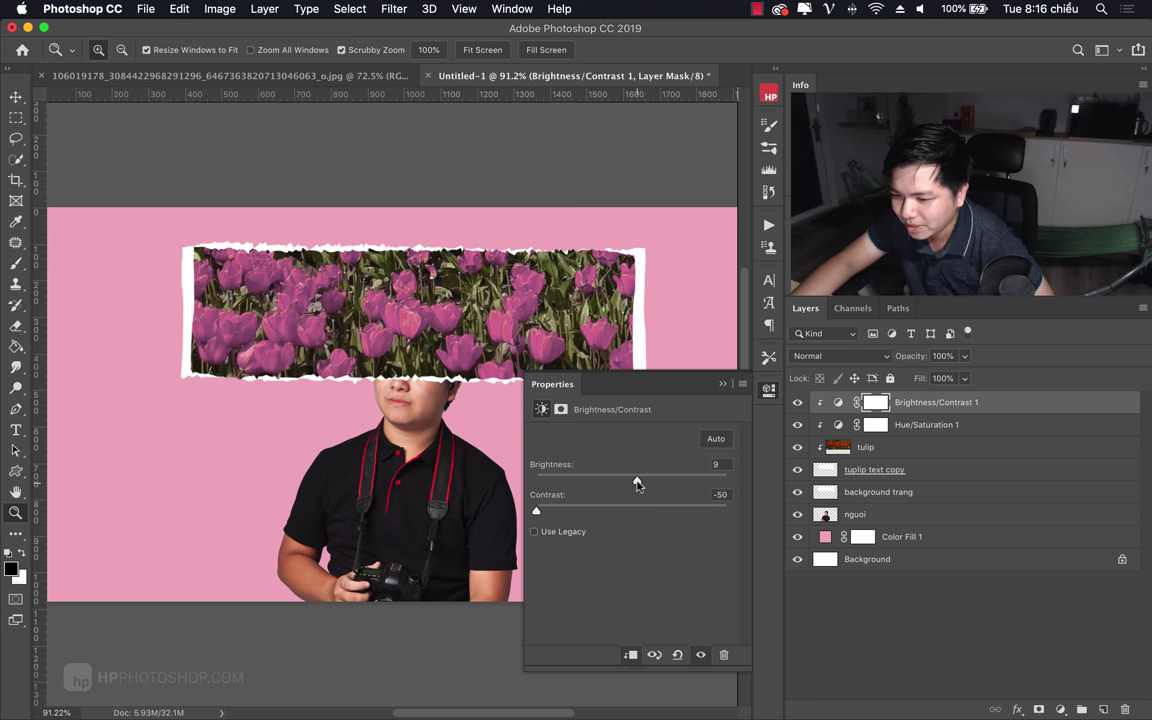
pyautogui.click(718, 385)
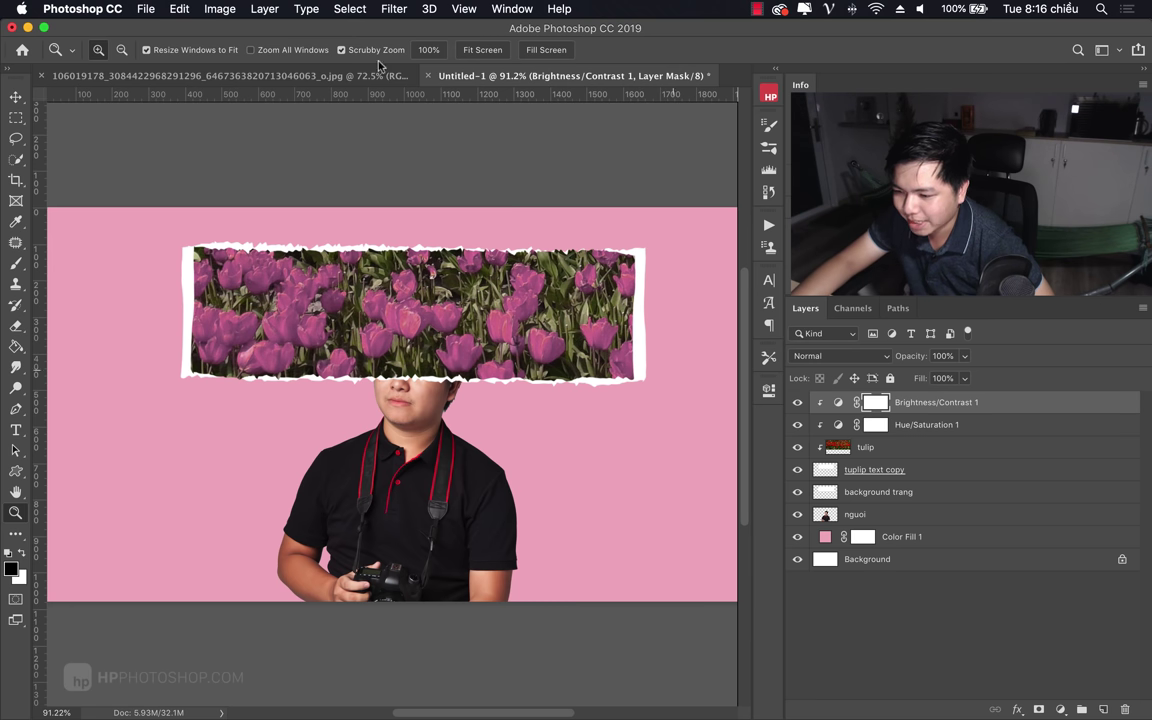
# - Check the reference poster, then lower the tulips' brightness to -29
pyautogui.click(305, 76)
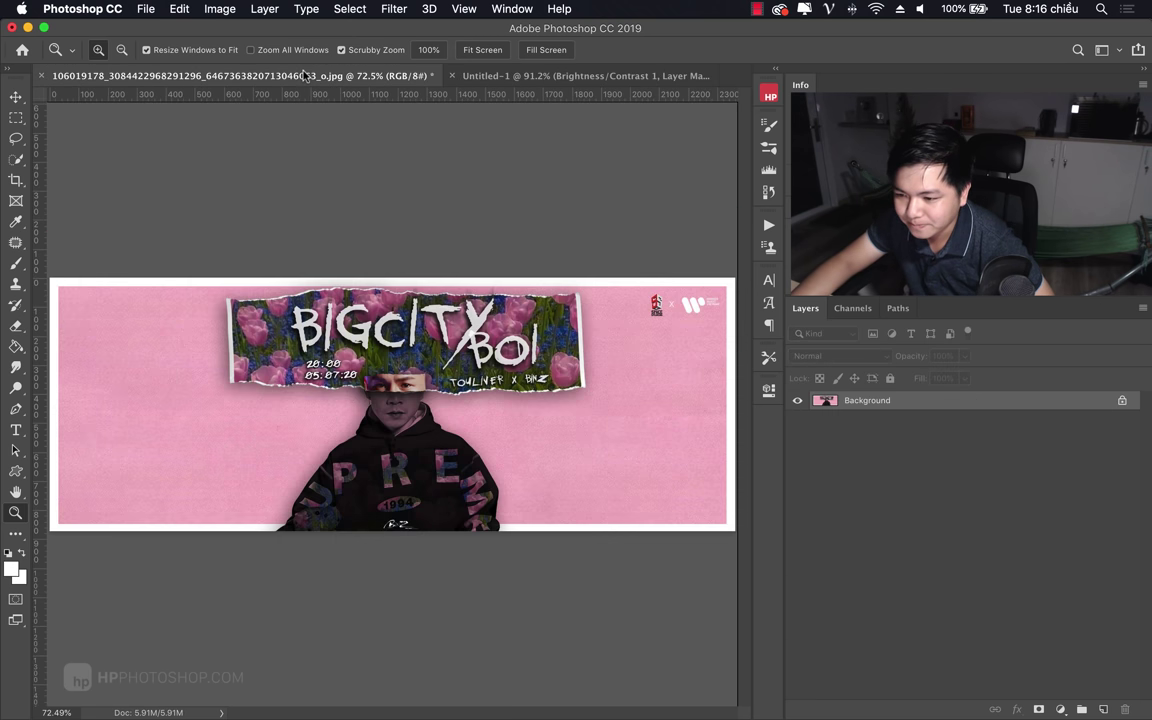
pyautogui.click(566, 77)
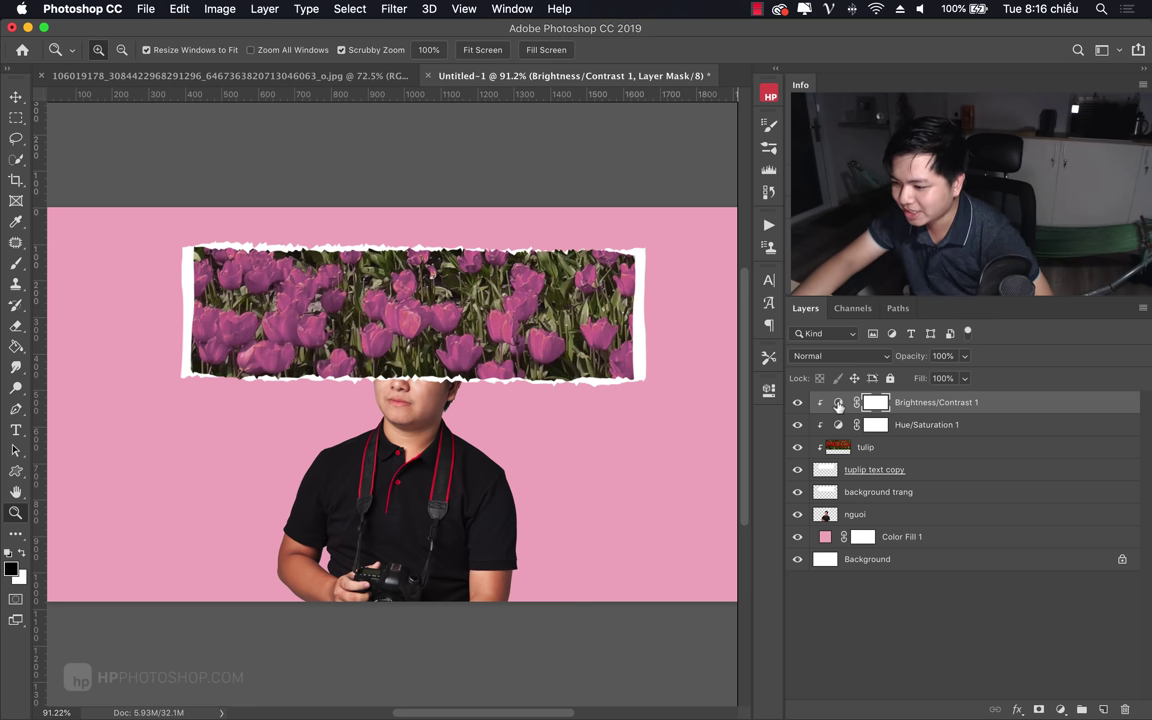
pyautogui.doubleClick(838, 404)
pyautogui.moveTo(631, 483); pyautogui.dragTo(613, 484)
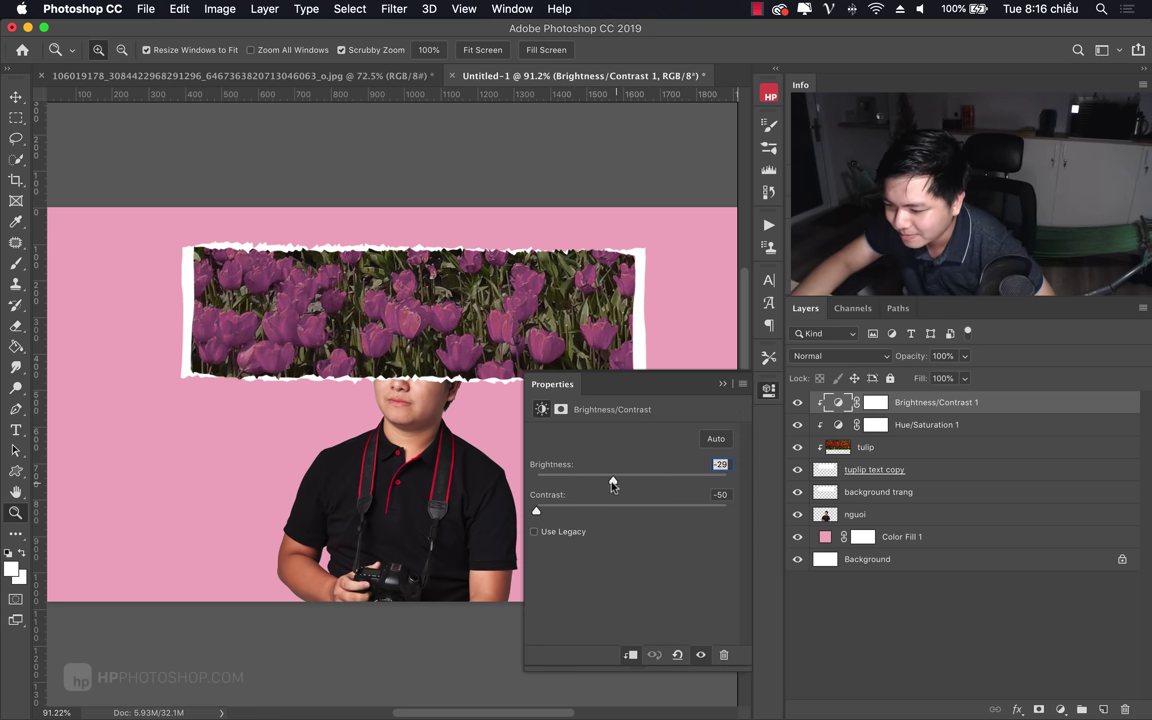
pyautogui.click(643, 373)
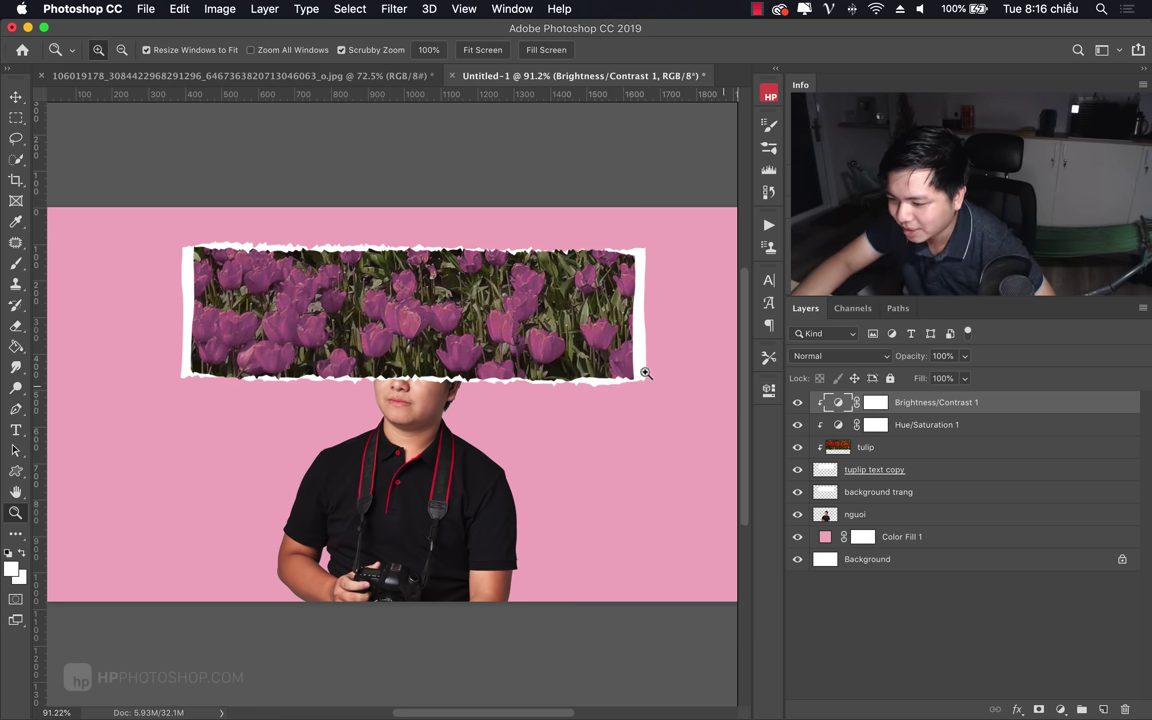
# - Zoom the composition to 76.5%, then zoom into the reference poster's face strip
pyautogui.moveTo(643, 373); pyautogui.dragTo(449, 391)
pyautogui.click(449, 391)
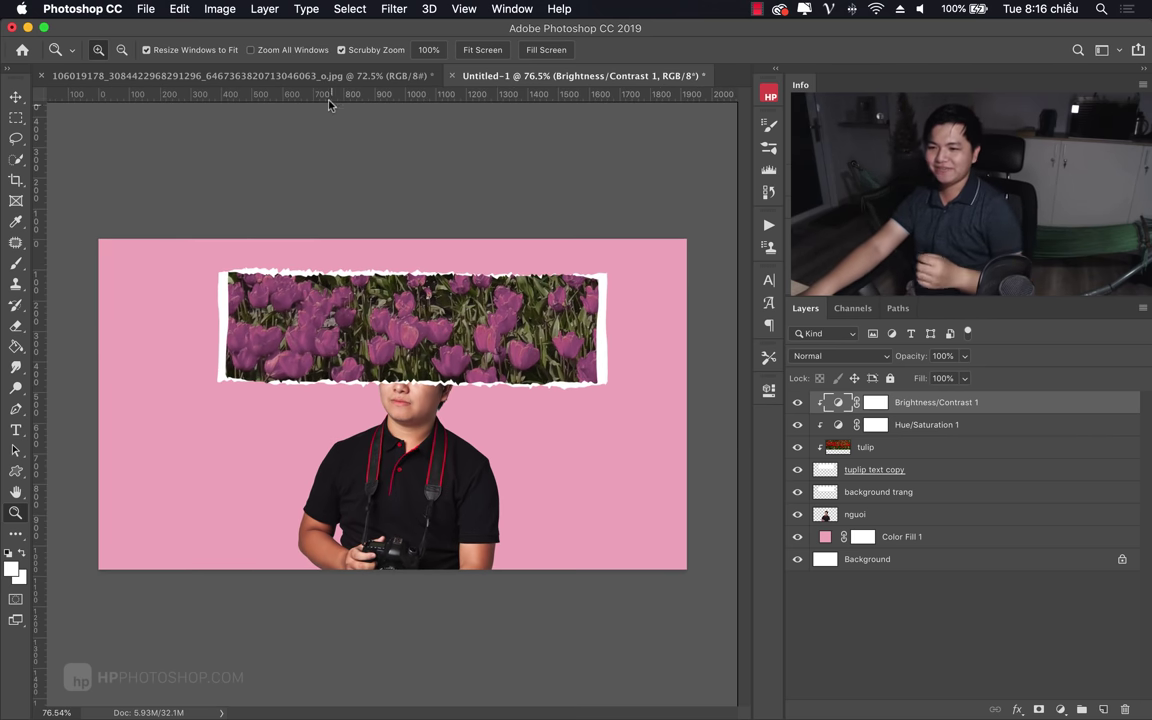
pyautogui.click(300, 76)
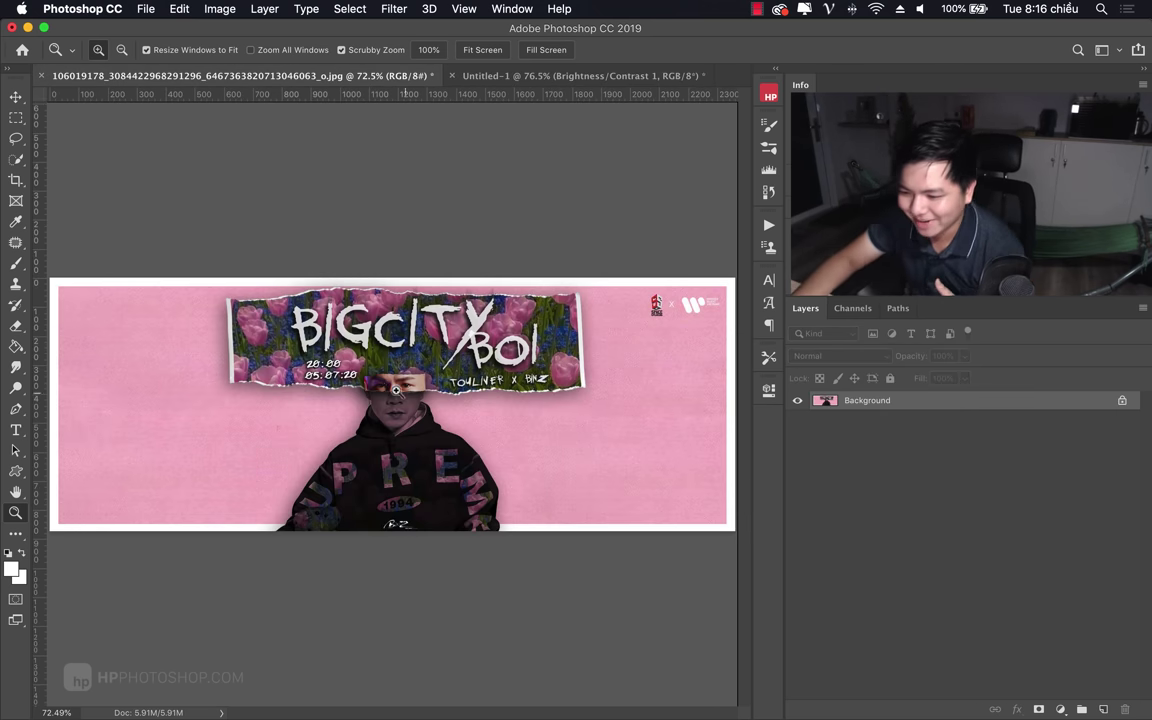
pyautogui.moveTo(357, 352); pyautogui.dragTo(422, 390)
pyautogui.press('super+r')
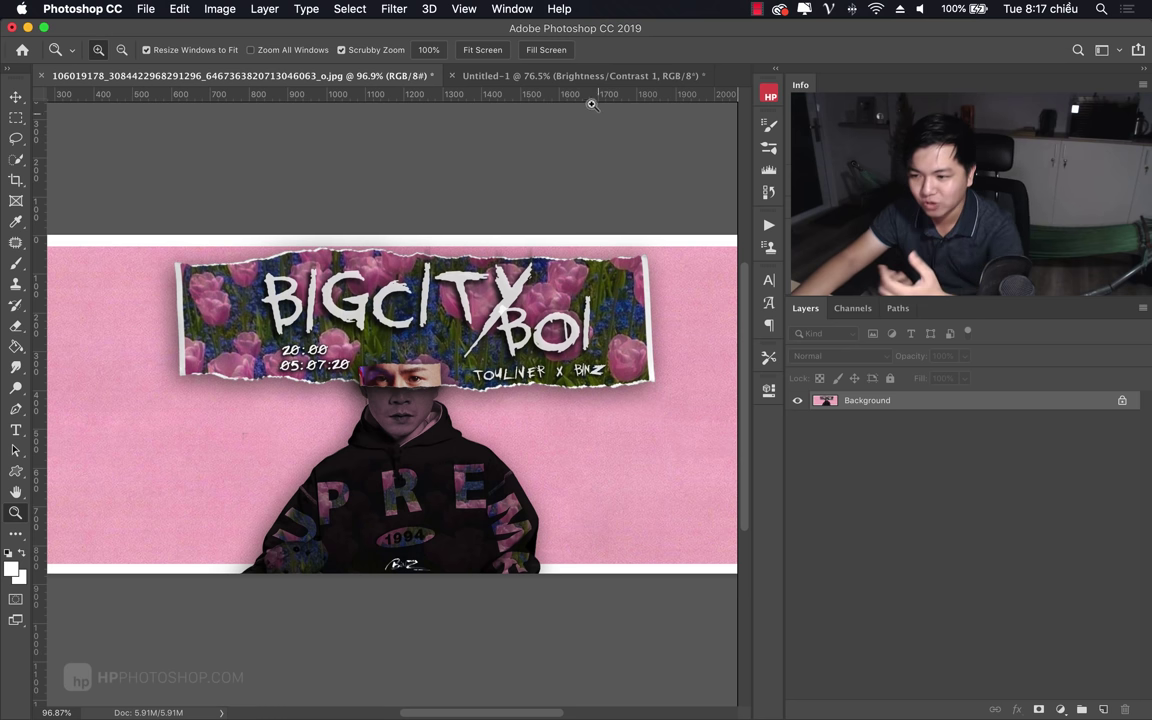
# - Hide the tulip, torn paper and adjustment layers above nguoi, leaving the portrait on pink
pyautogui.click(575, 77)
pyautogui.click(872, 450)
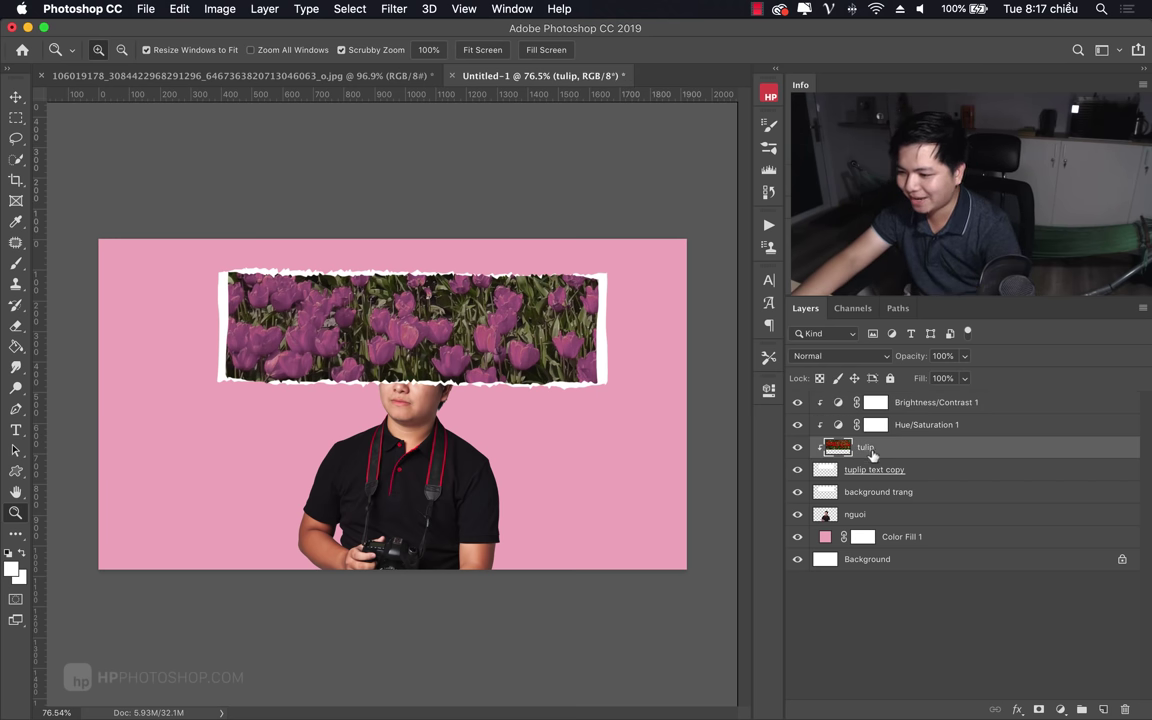
pyautogui.click(826, 473)
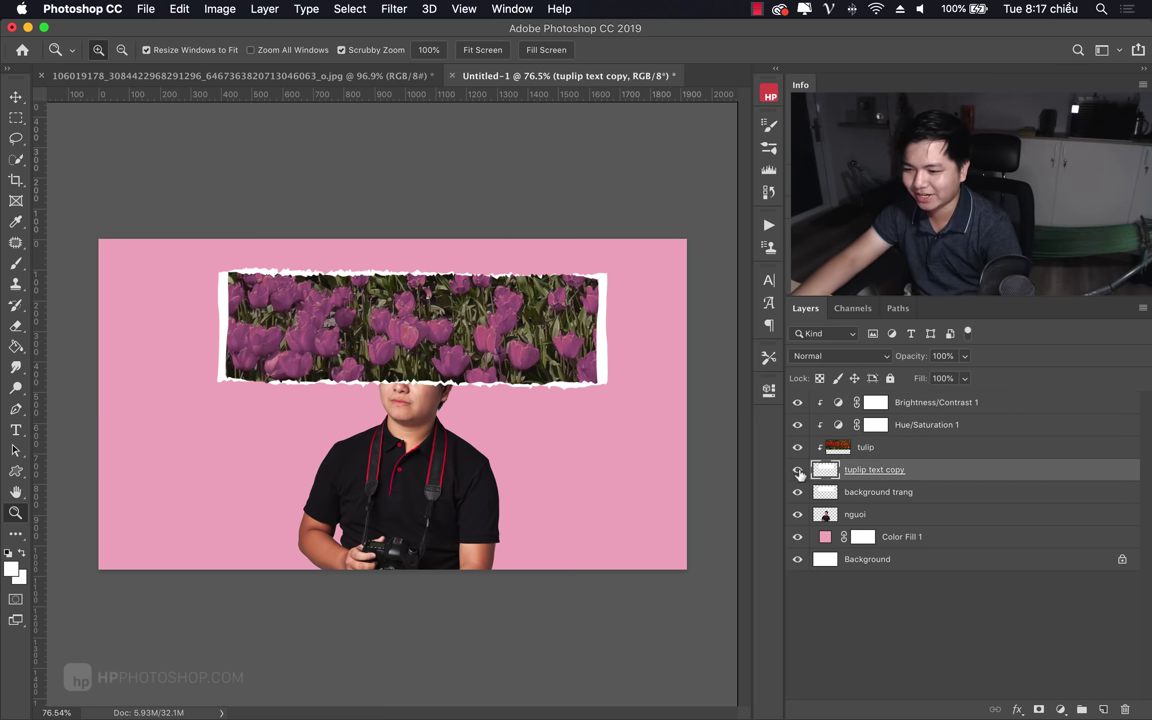
pyautogui.click(798, 470)
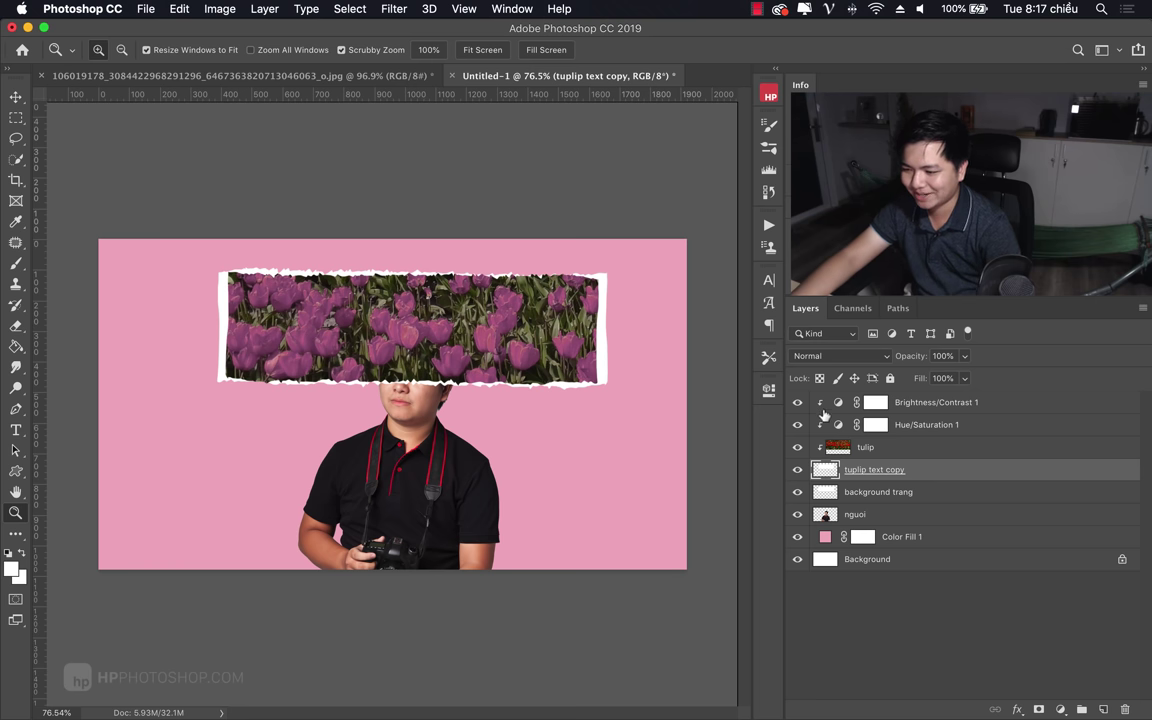
pyautogui.click(900, 514)
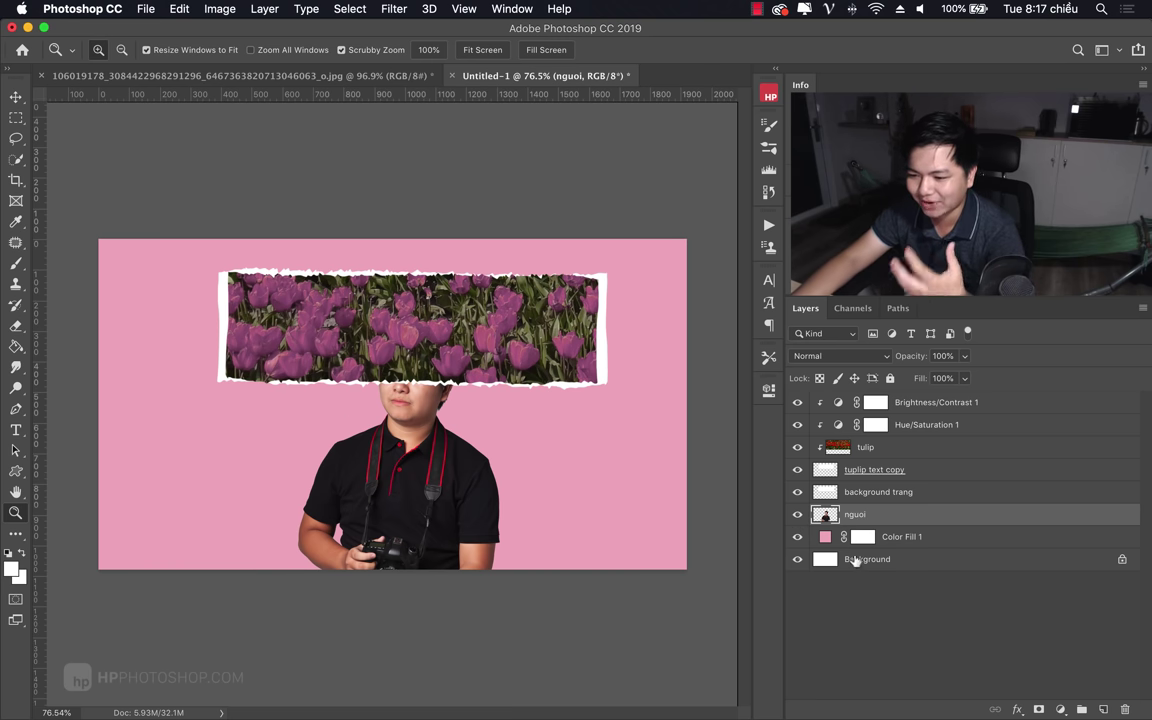
pyautogui.moveTo(797, 491); pyautogui.dragTo(798, 460)
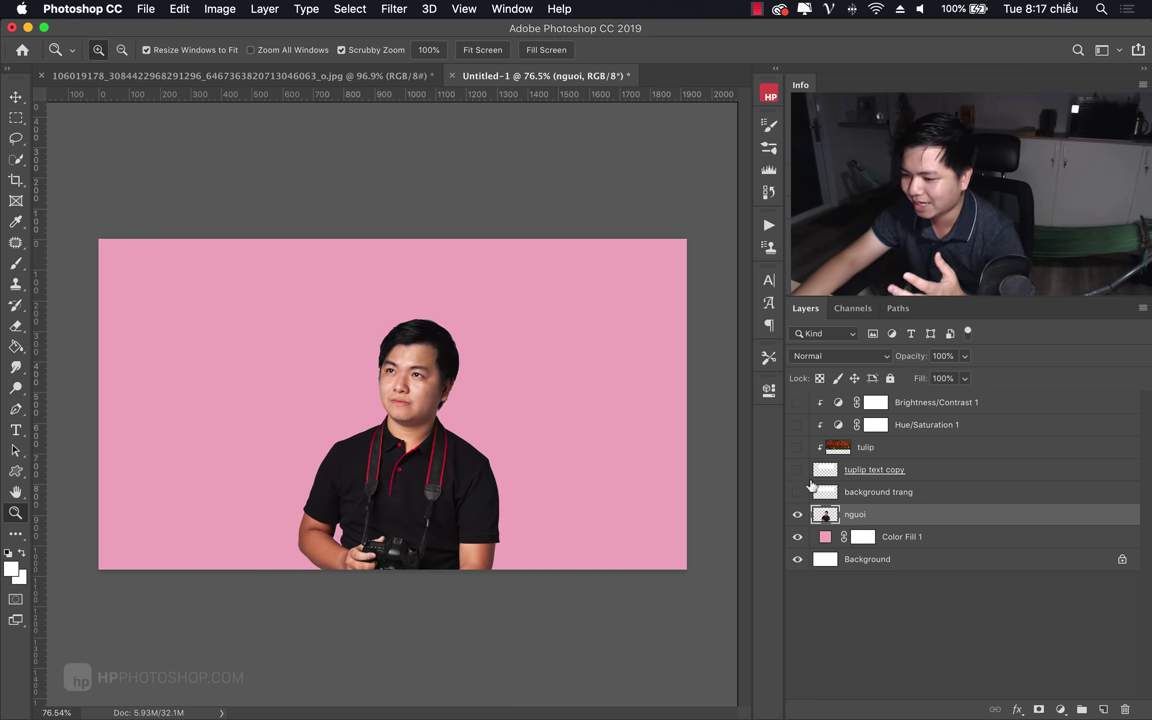
pyautogui.click(16, 138)
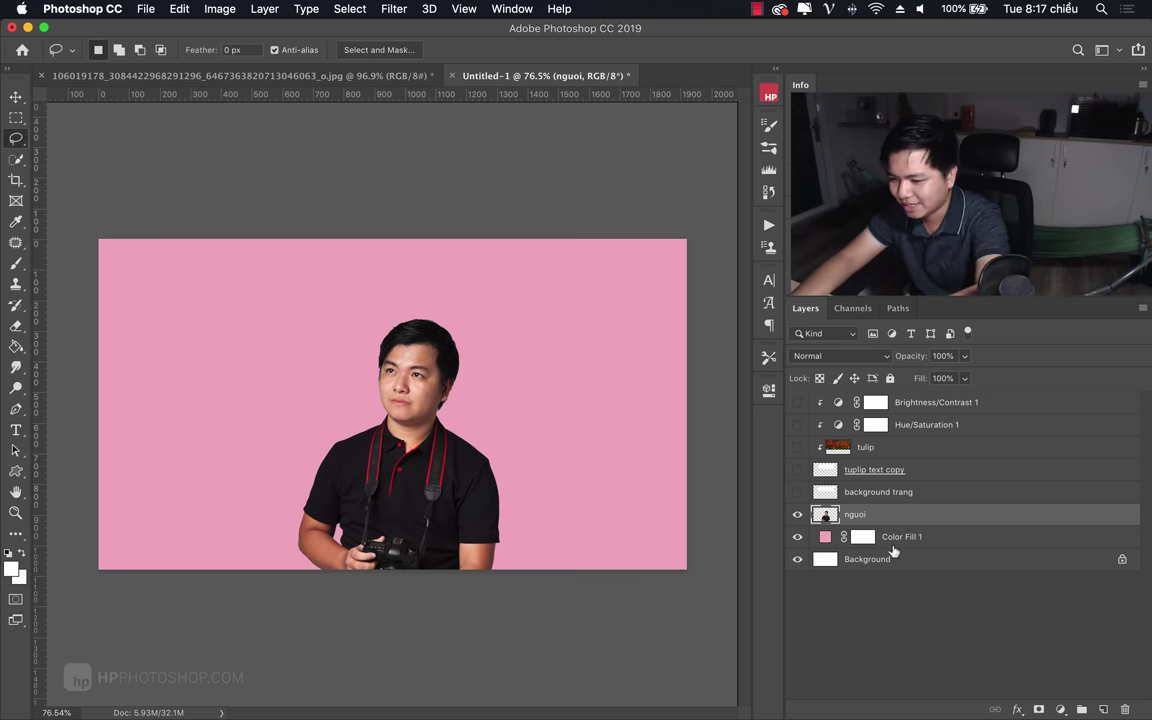
# - Zoom in on the face and lasso a jagged band across the forehead and eyes, matching the reference
pyautogui.hotkey('ctrl', 'j')
pyautogui.hotkey('ctrl', 'z')
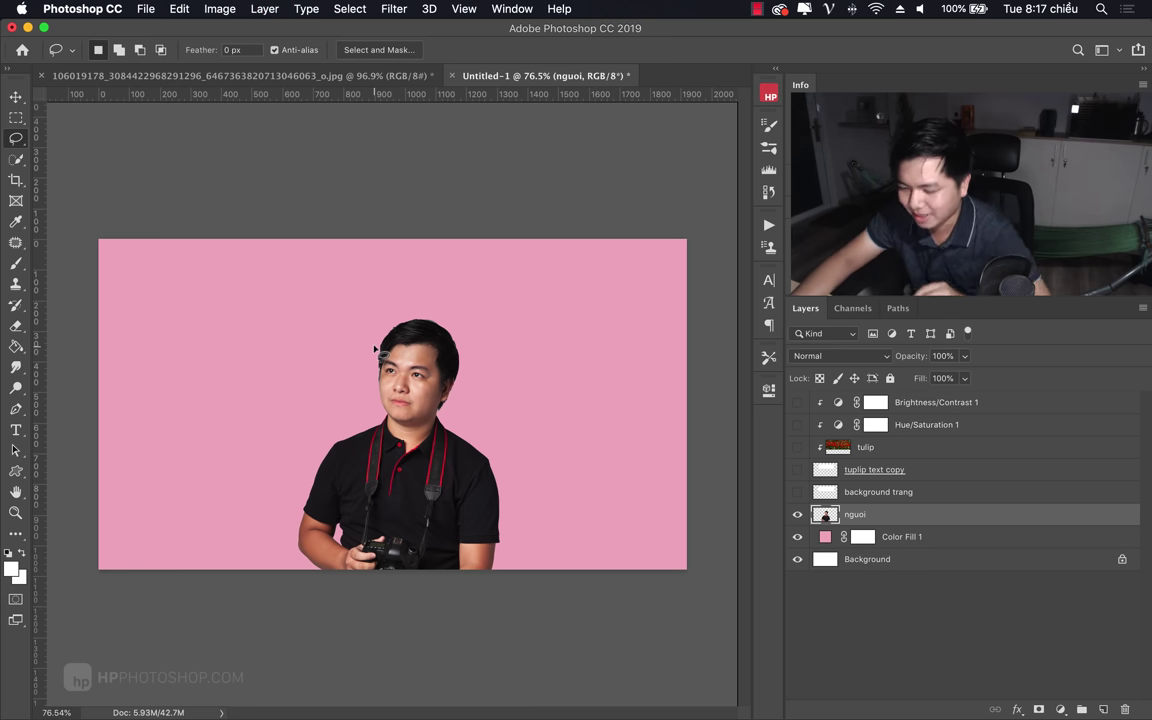
pyautogui.press('z')
pyautogui.moveTo(430, 368); pyautogui.dragTo(525, 363)
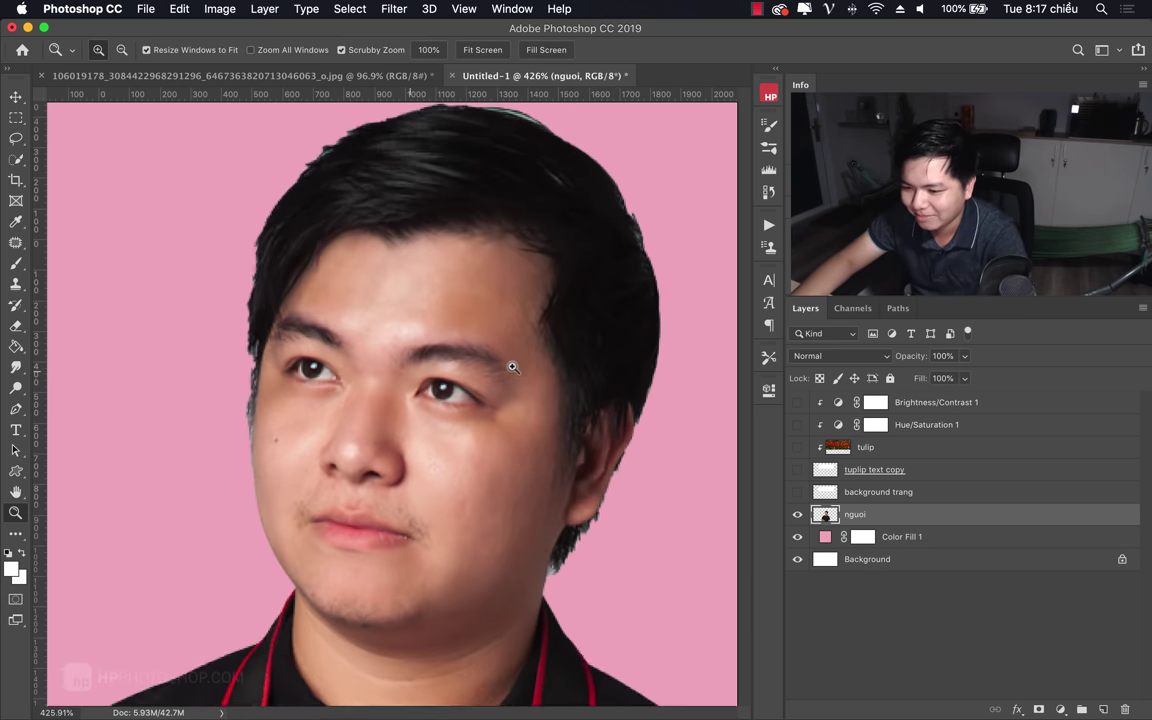
pyautogui.click(16, 138)
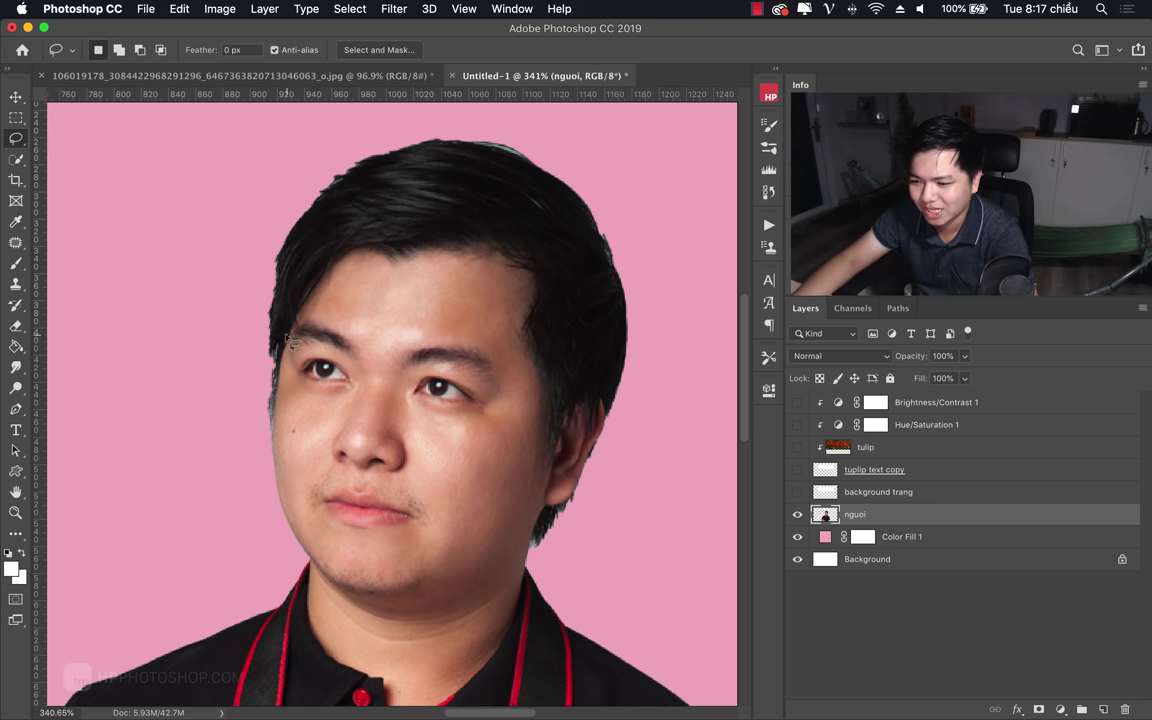
pyautogui.click(214, 76)
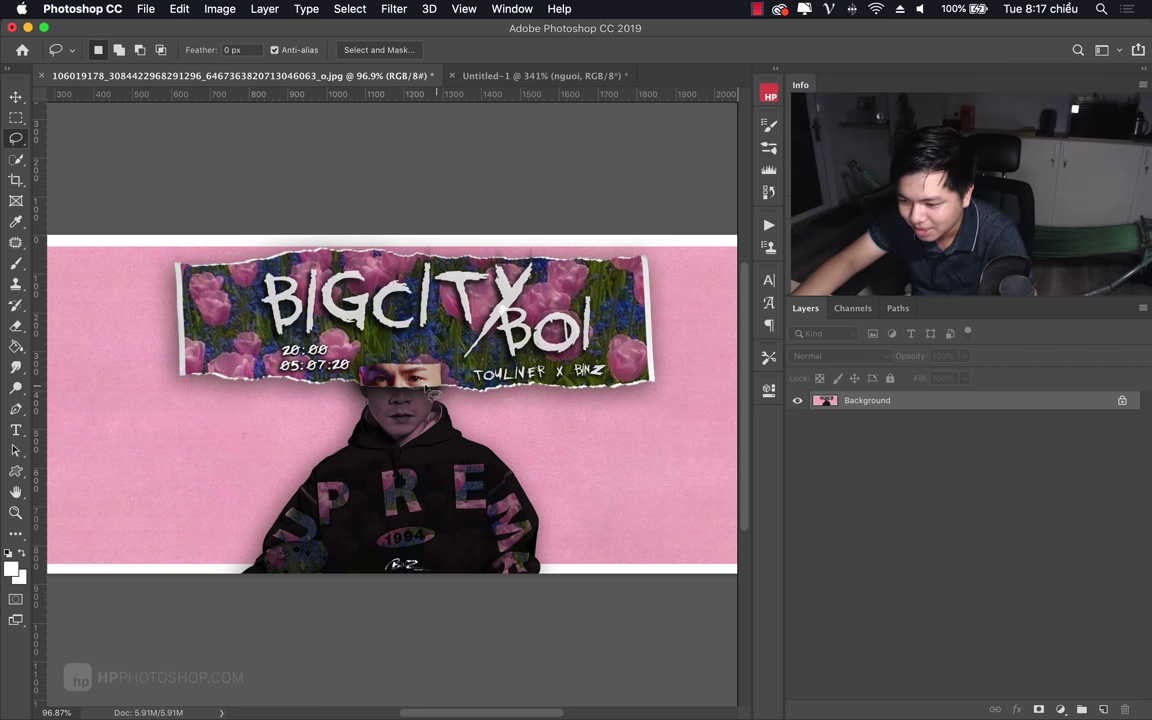
pyautogui.click(540, 76)
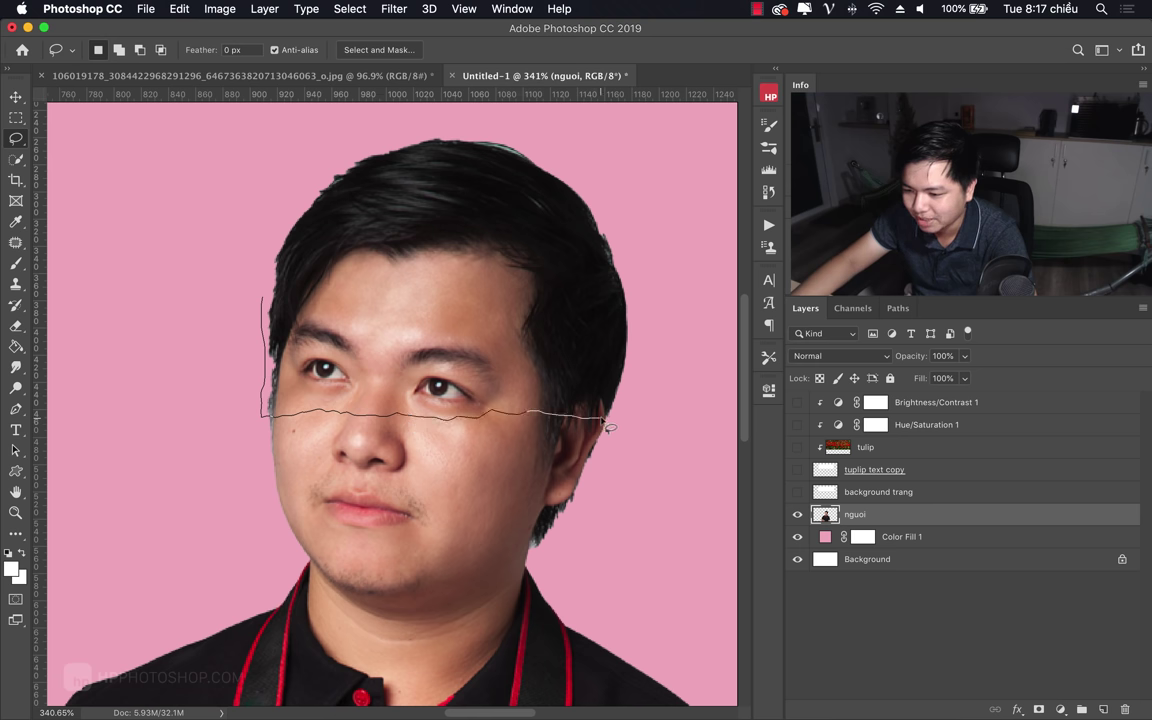
pyautogui.moveTo(605, 423); pyautogui.dragTo(619, 410)
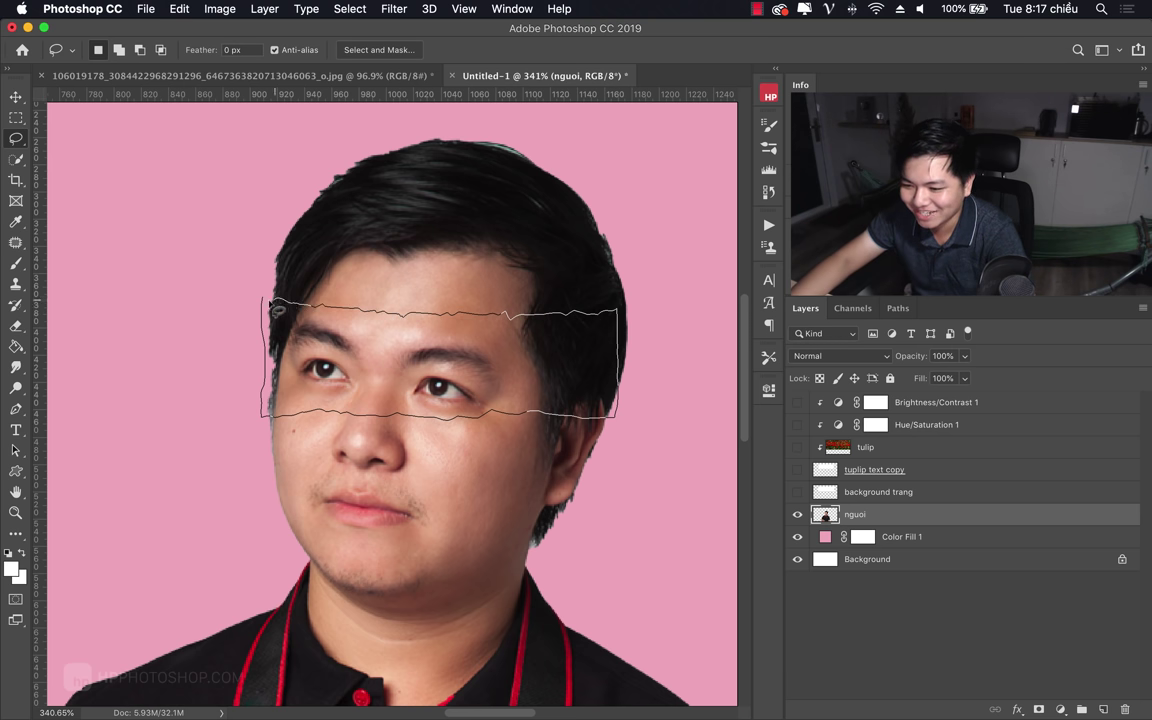
pyautogui.moveTo(265, 302); pyautogui.dragTo(265, 303)
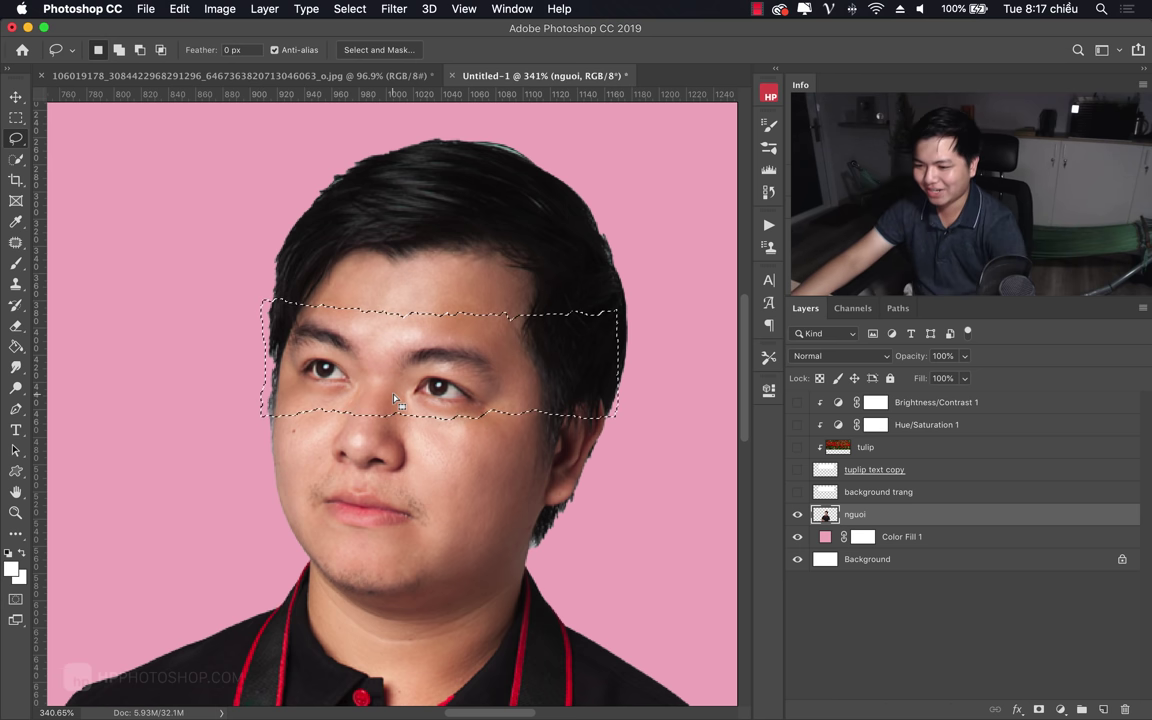
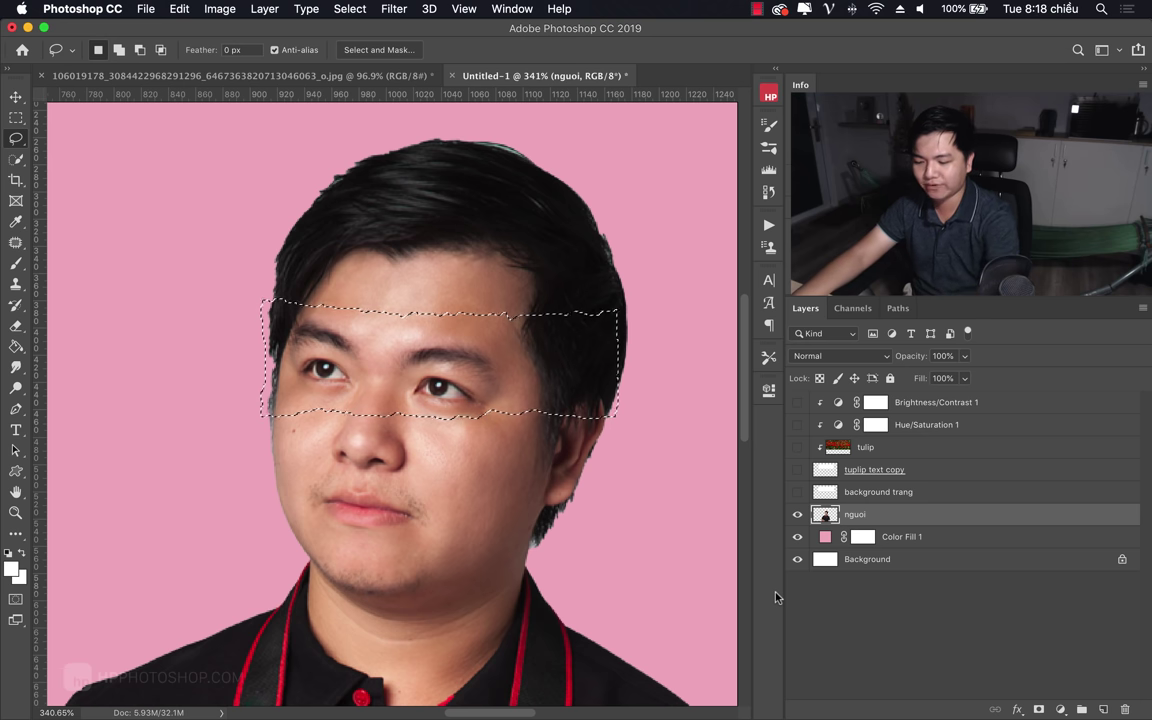
# - Copy the selected eye strip from the man's photo onto a new layer
pyautogui.hotkey('ctrl', 'j')
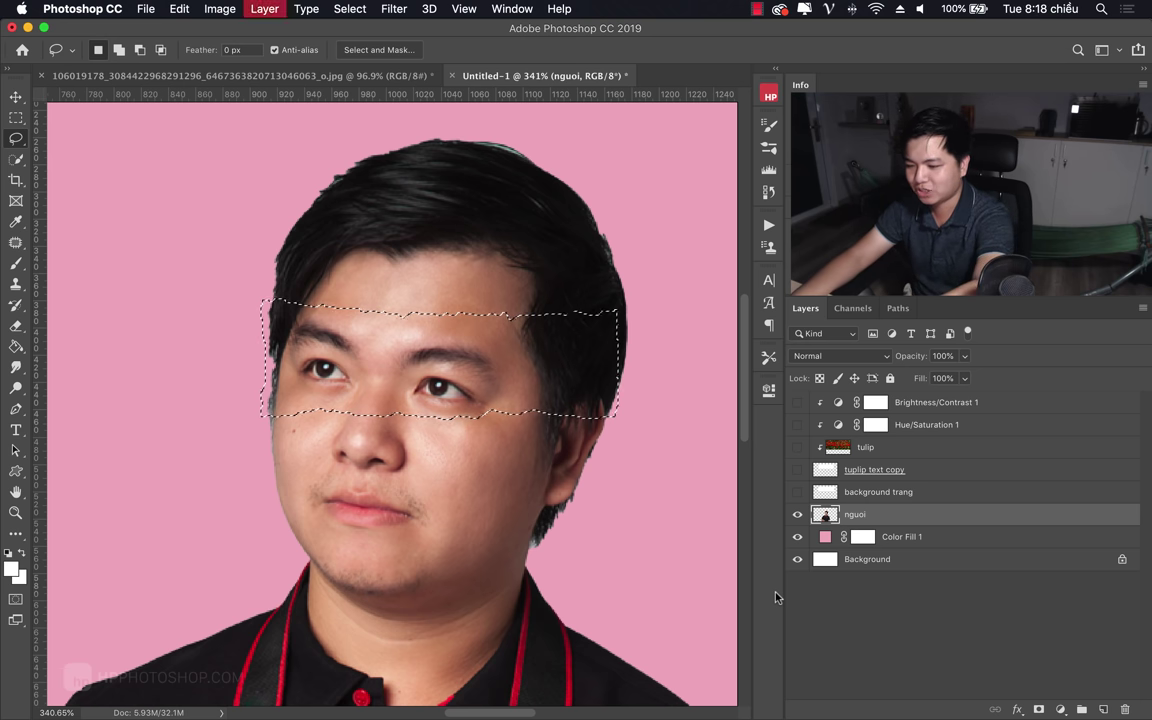
pyautogui.click(797, 537)
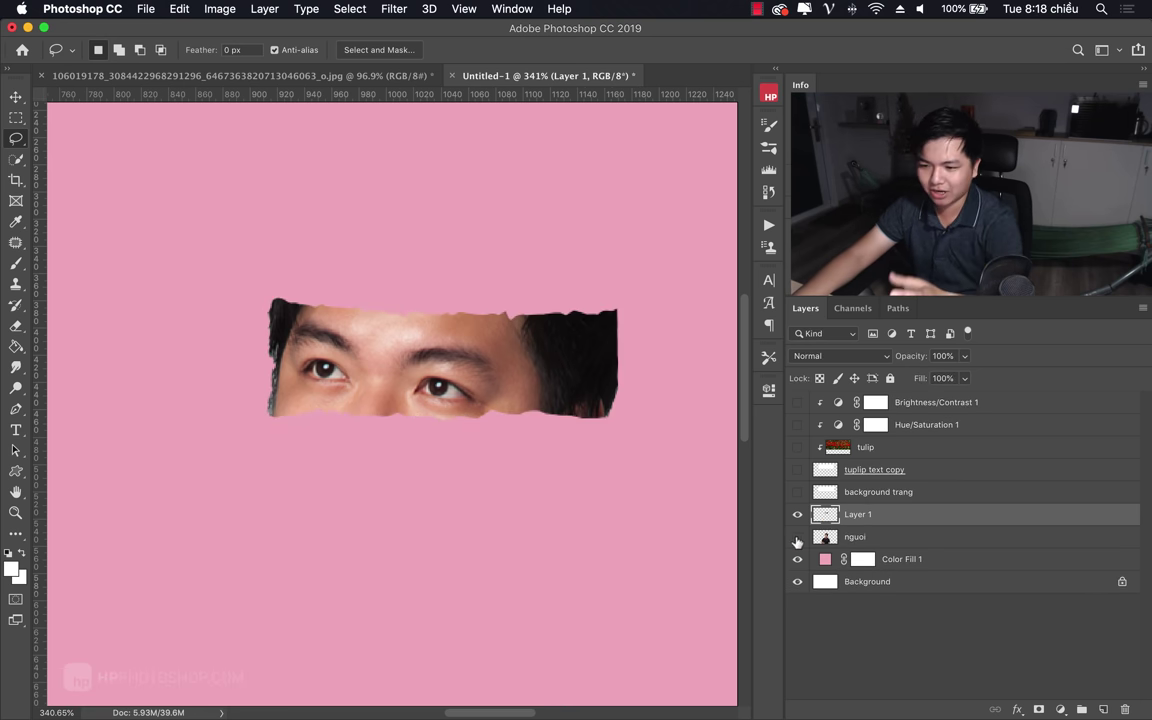
pyautogui.click(797, 538)
pyautogui.click(903, 537)
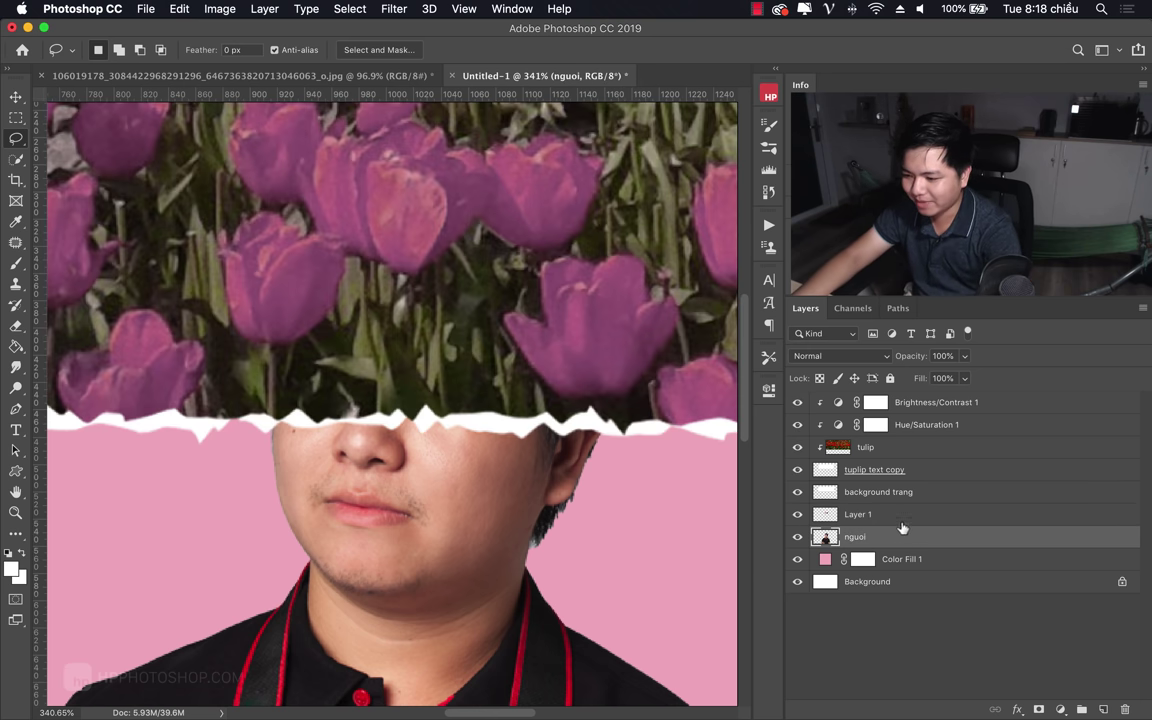
pyautogui.click(800, 514)
pyautogui.click(300, 75)
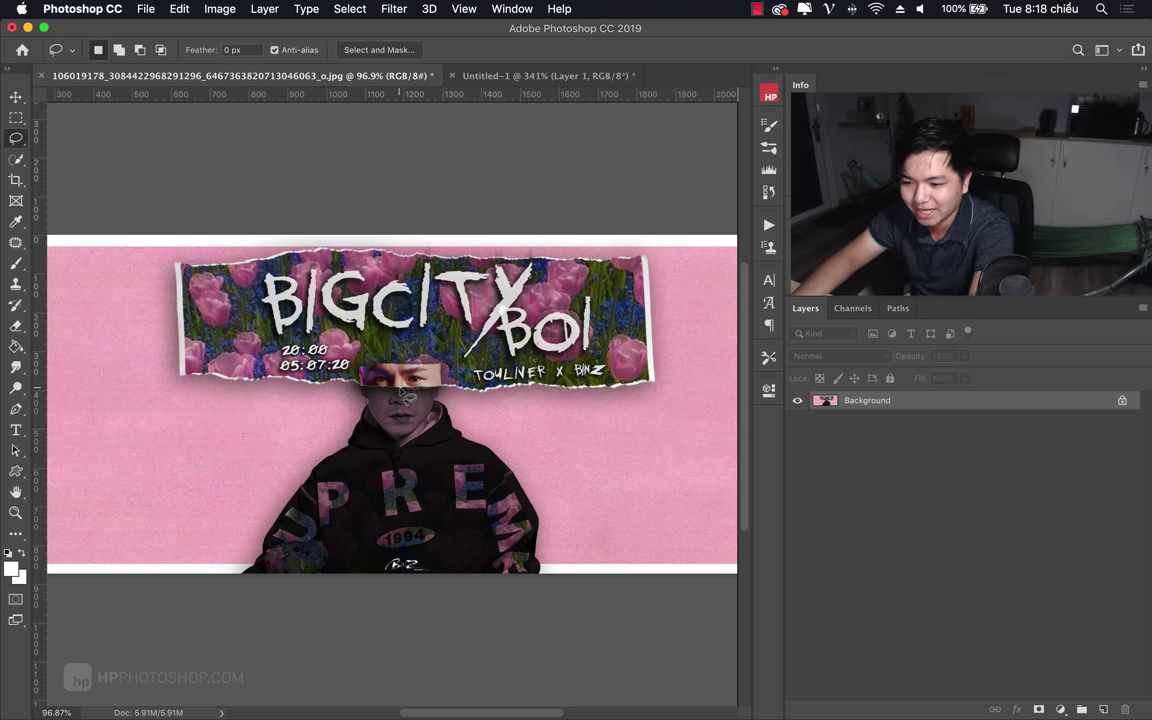
pyautogui.click(500, 75)
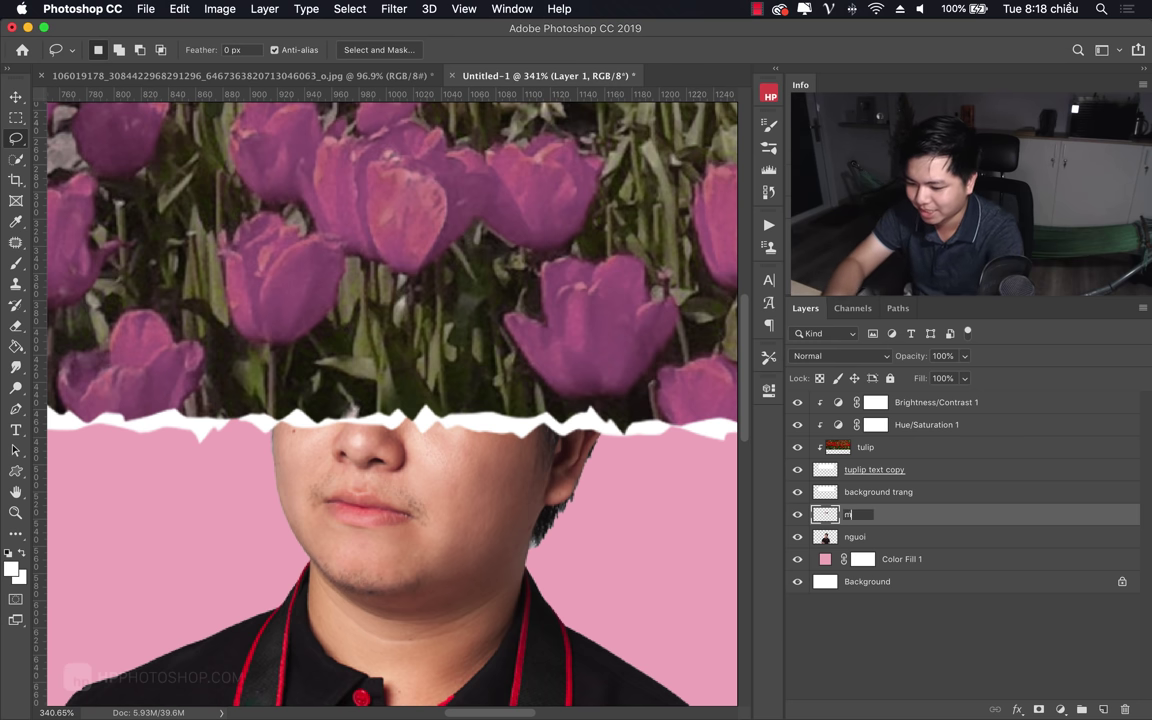
# - Name the new layer 'mat' and move it to the top, above the tulip strip
pyautogui.write('mat')
pyautogui.press('Return')
pyautogui.moveTo(898, 506); pyautogui.dragTo(869, 337)
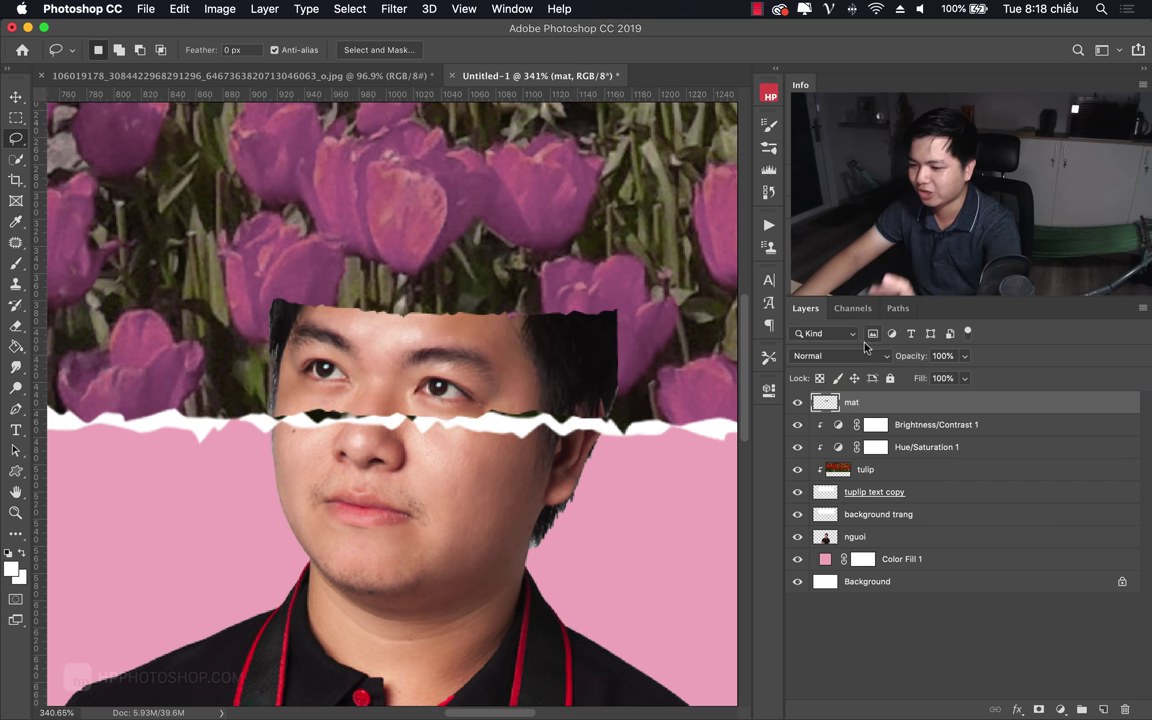
pyautogui.press('v')
pyautogui.press('super+0')
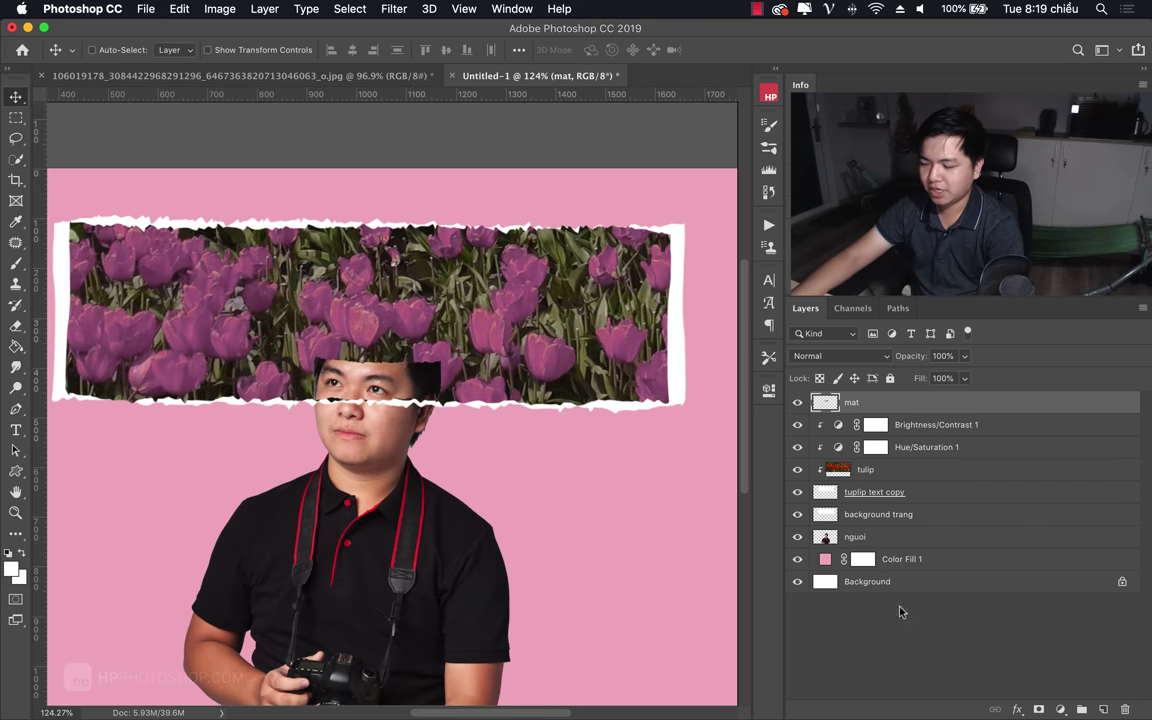
# - Select the Brightness/Contrast 1 through background trang layers and move them up 24 px
pyautogui.click(905, 536)
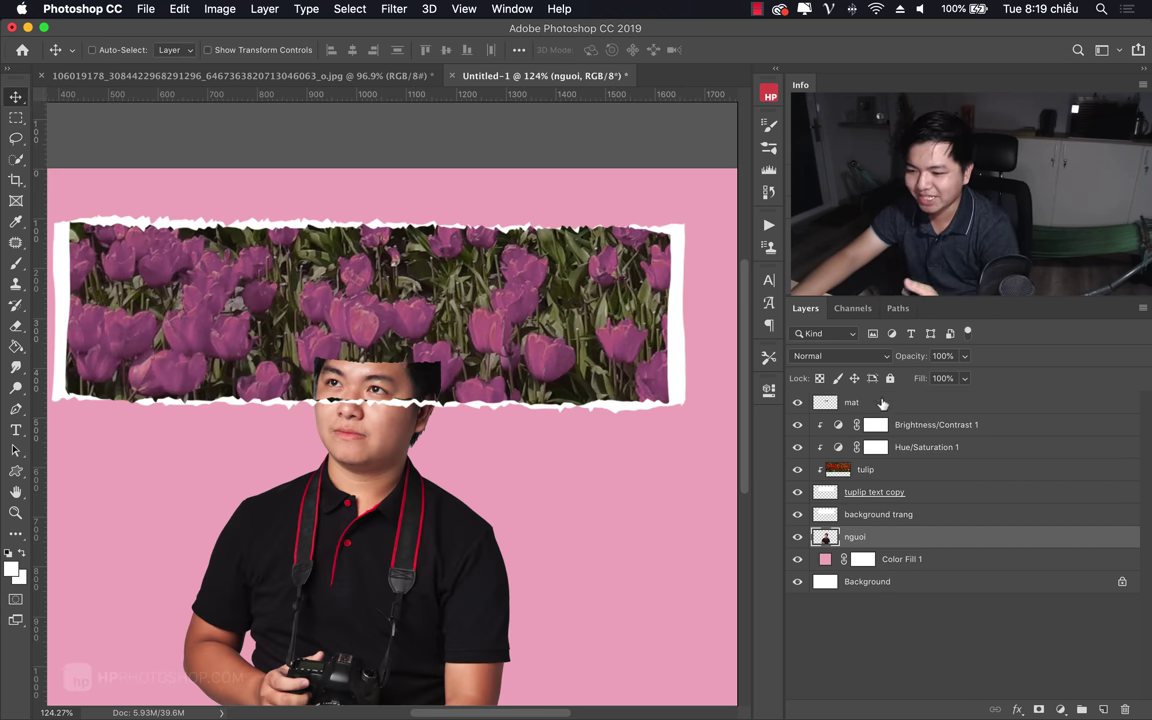
pyautogui.click(936, 427)
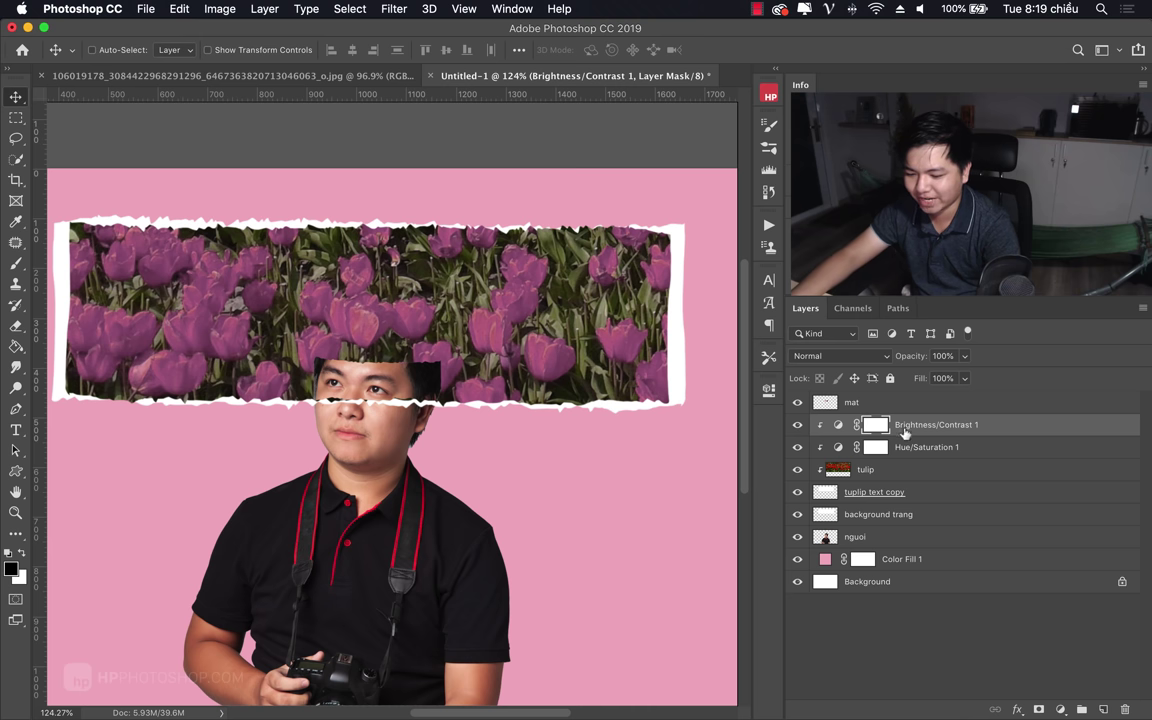
pyautogui.keyDown('shift'); pyautogui.click(958, 516); pyautogui.keyUp('shift')
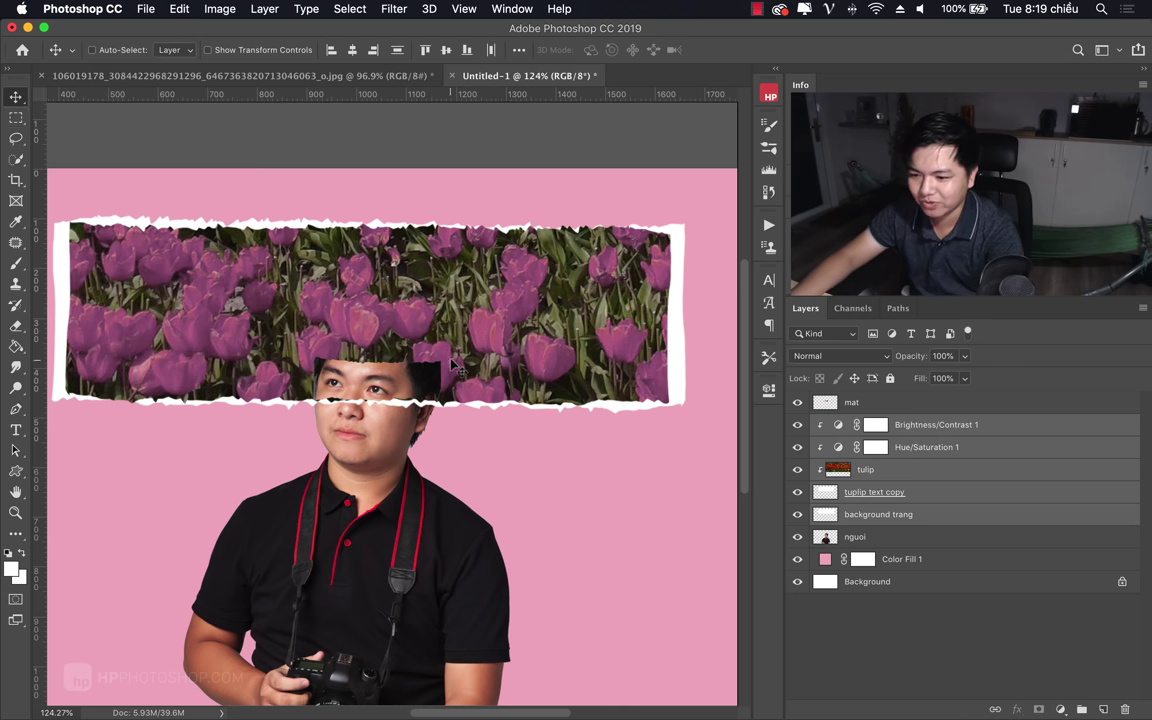
pyautogui.moveTo(412, 330); pyautogui.dragTo(452, 355)
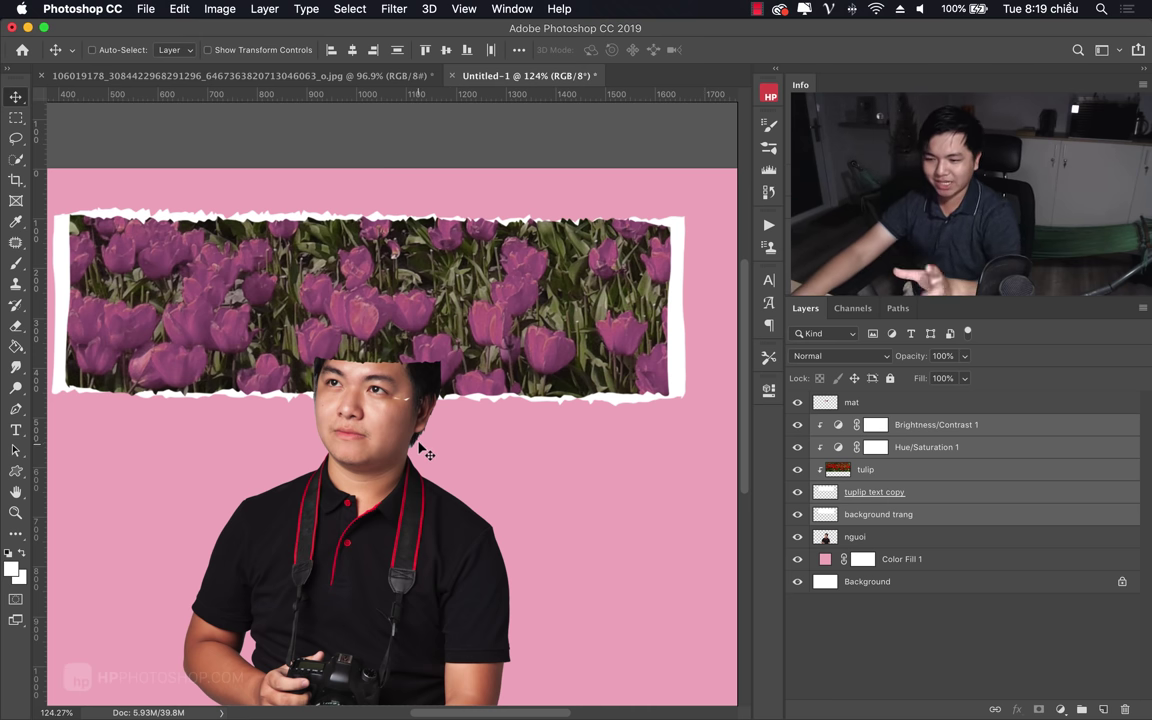
pyautogui.click(895, 541)
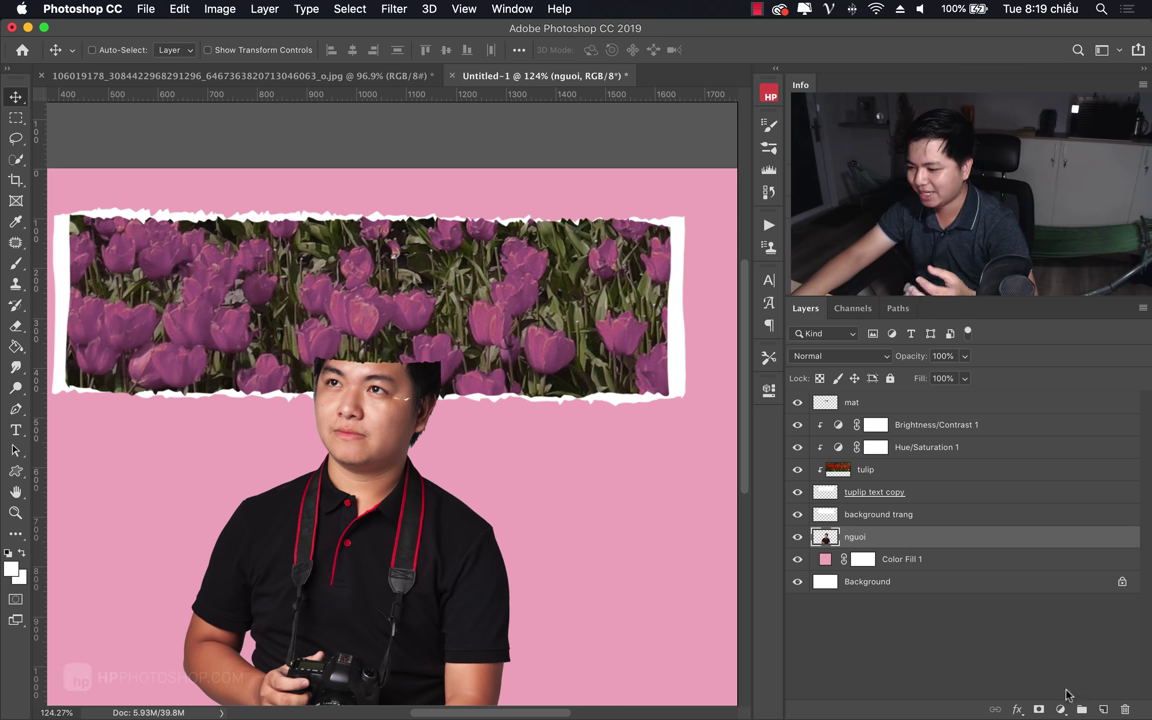
pyautogui.click(1060, 709)
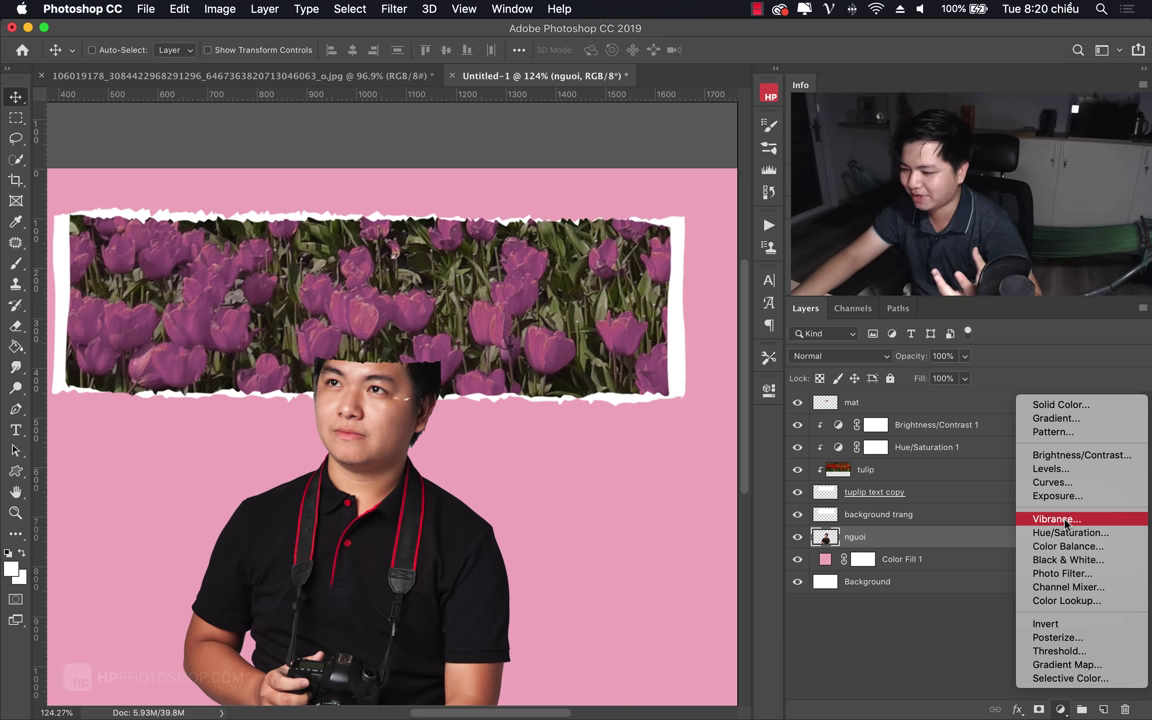
# - Add a Vibrance adjustment clipped to nguoi with vibrance and saturation at -100
pyautogui.click(1063, 521)
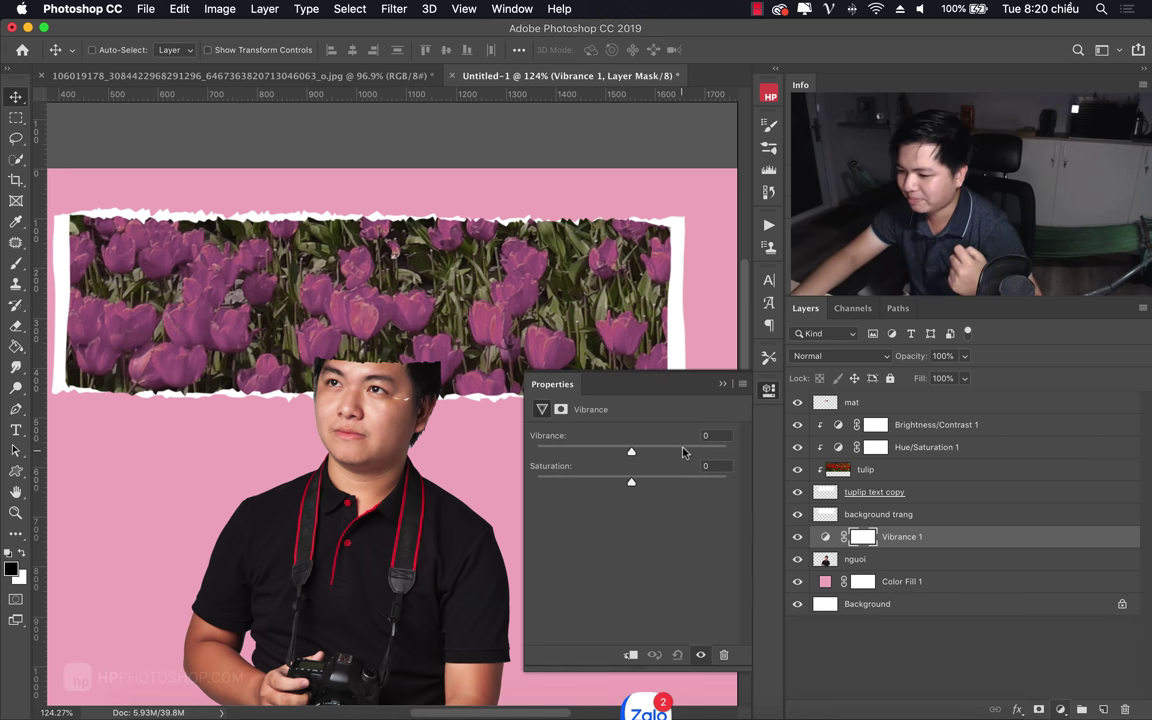
pyautogui.click(631, 656)
pyautogui.moveTo(629, 455); pyautogui.dragTo(518, 455)
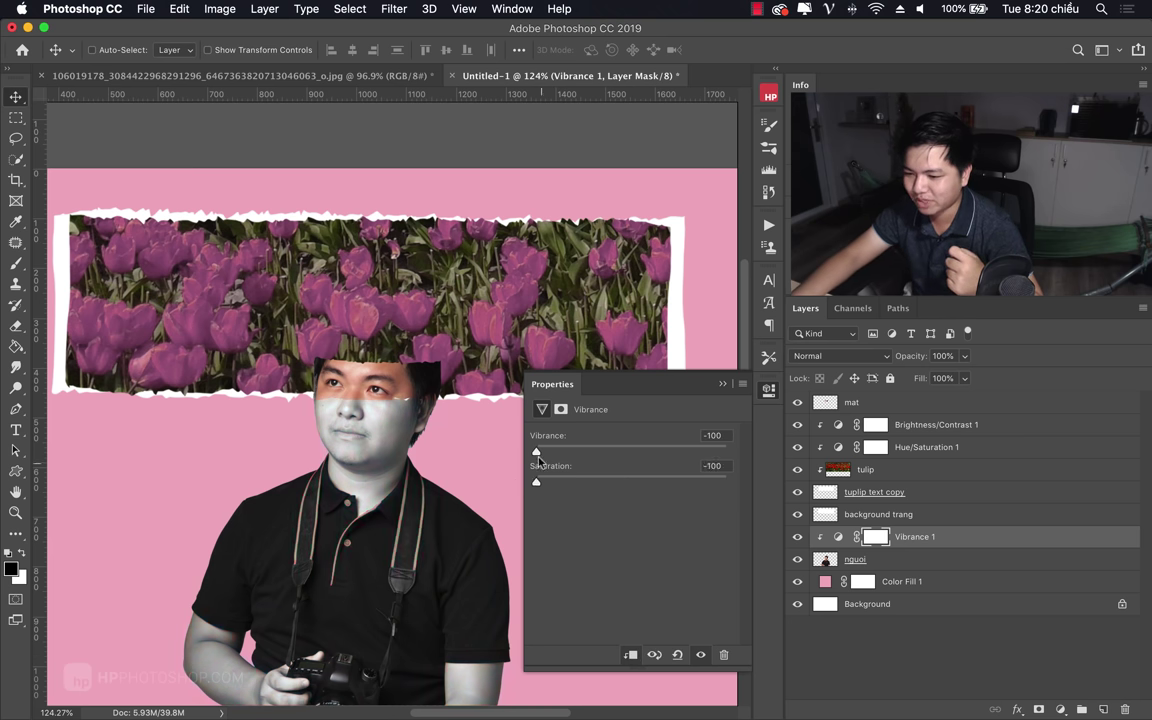
pyautogui.moveTo(563, 452); pyautogui.dragTo(530, 452)
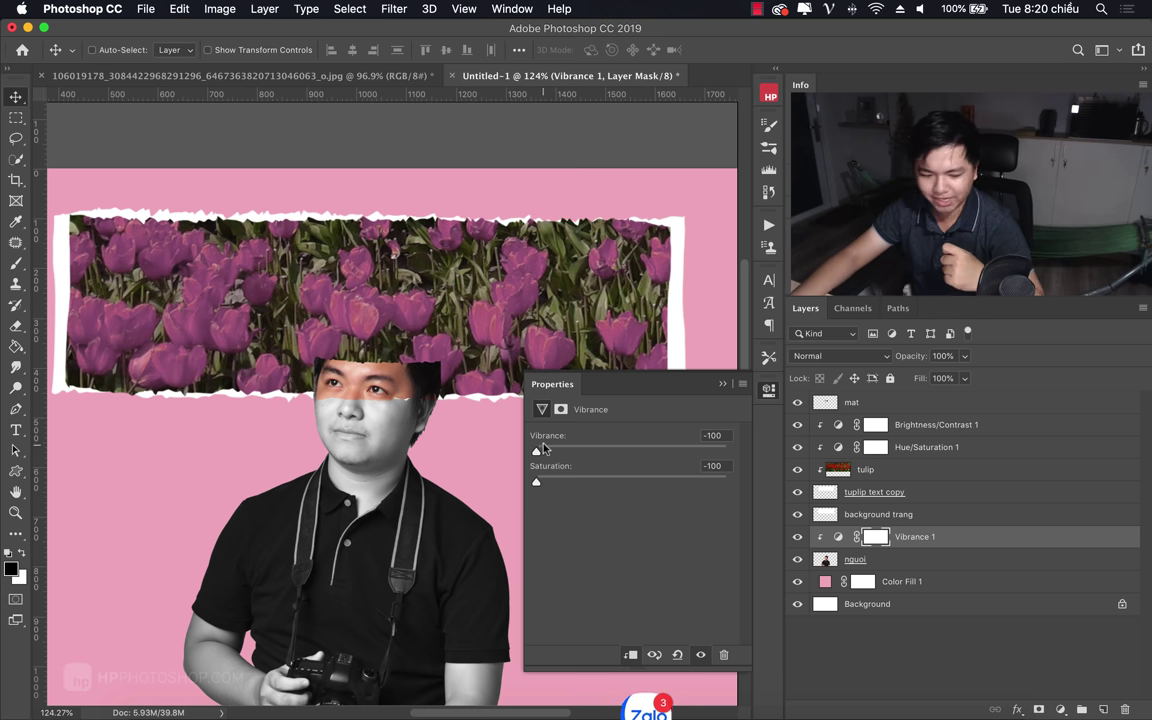
pyautogui.click(724, 384)
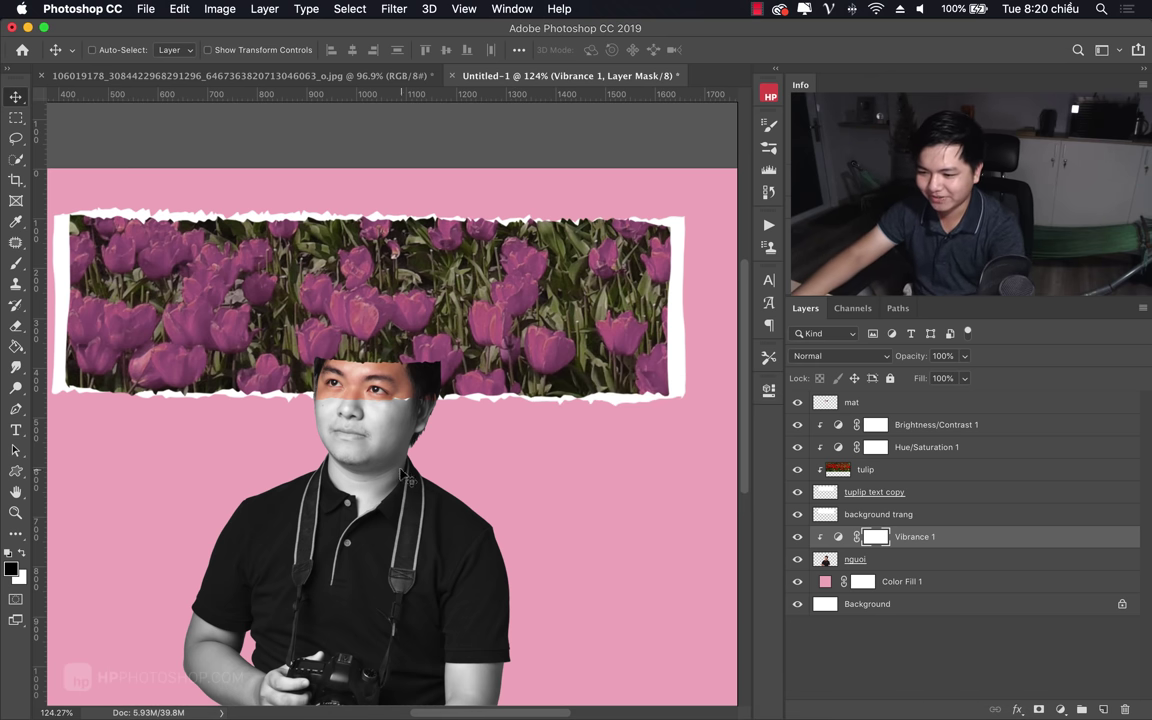
pyautogui.press('z')
pyautogui.moveTo(430, 466)
pyautogui.mouseDown()
pyautogui.moveTo(396, 471)
pyautogui.moveTo(450, 470)
pyautogui.mouseUp()
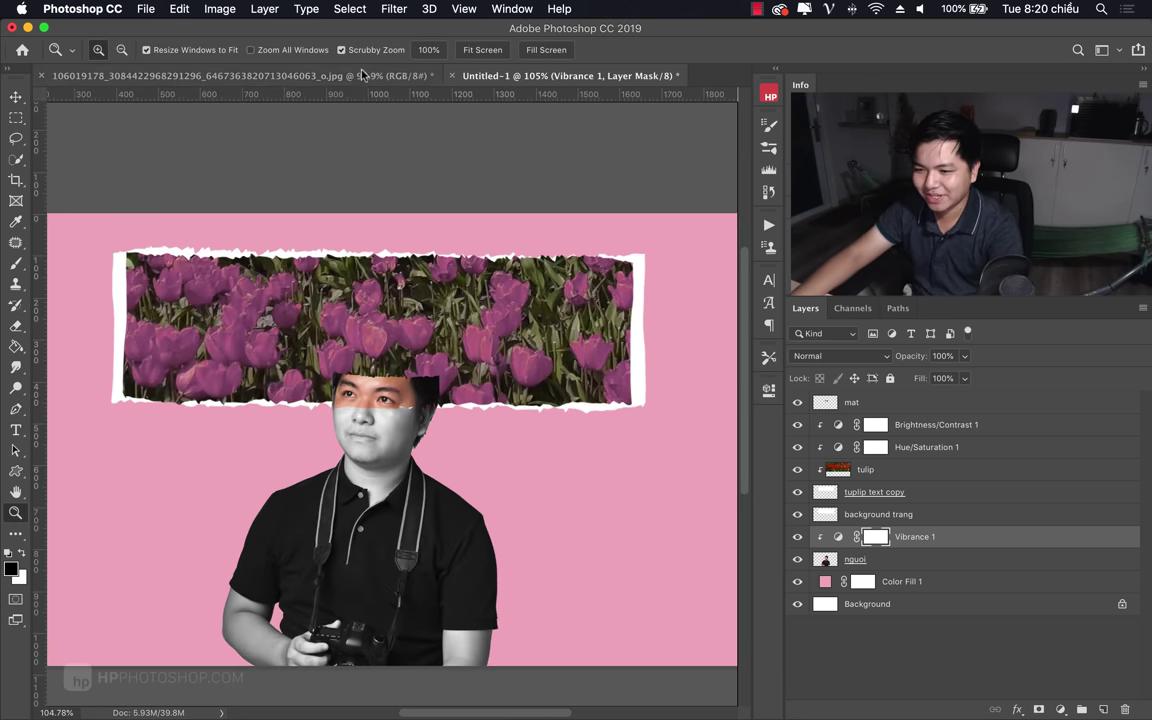
pyautogui.click(330, 75)
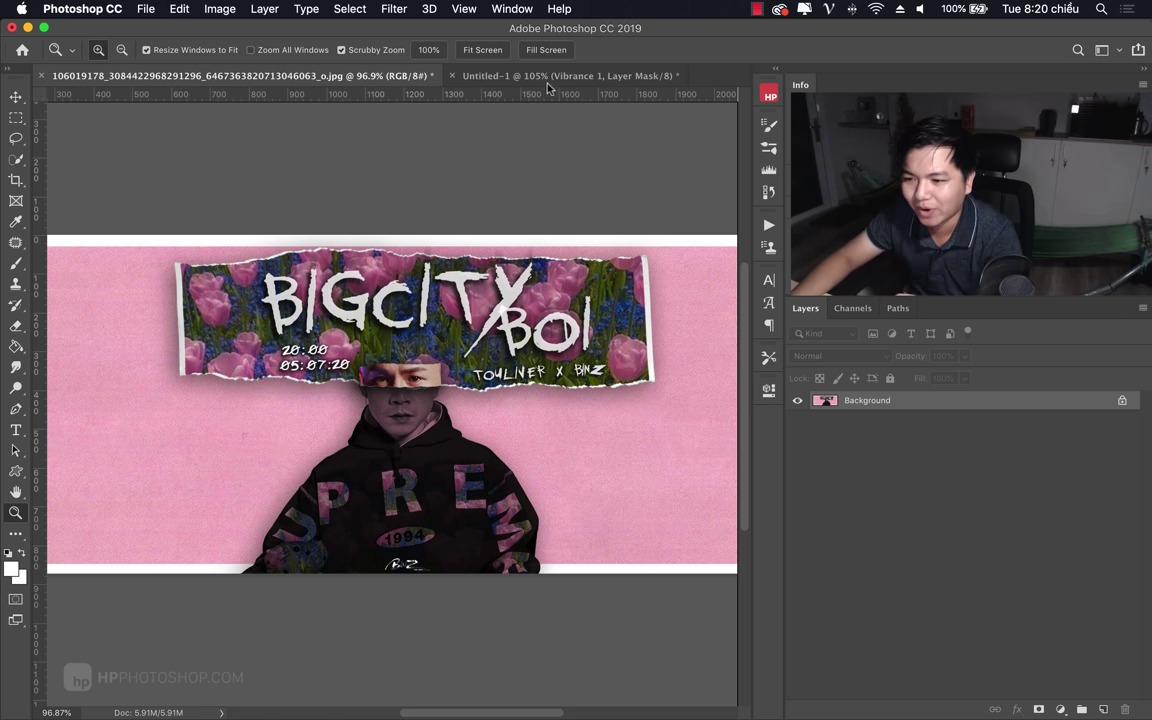
pyautogui.hotkey('ctrl', 'Tab')
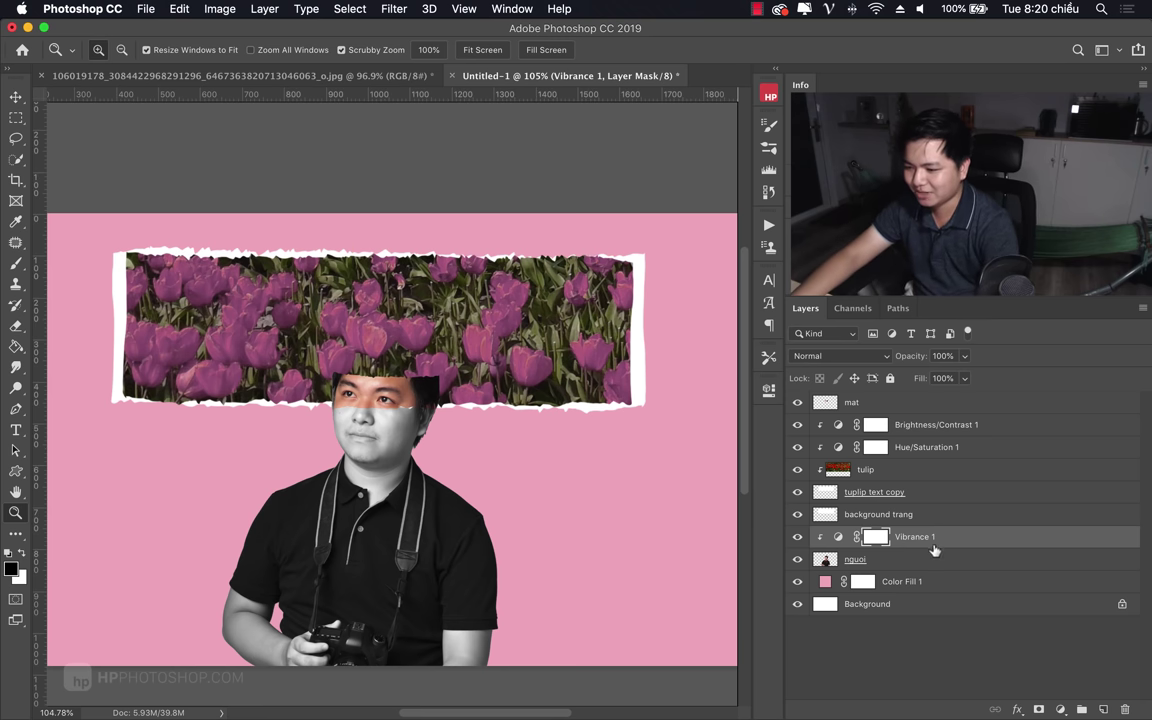
pyautogui.click(1062, 710)
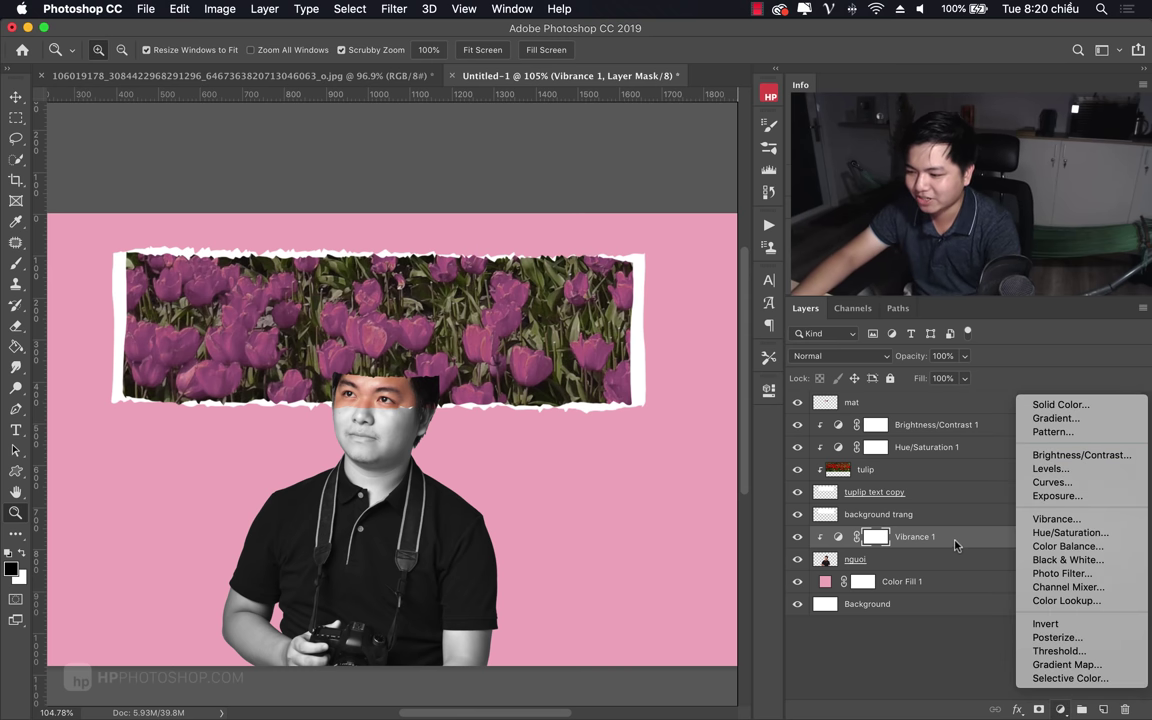
# - Add a clipped Brightness/Contrast adjustment to the man: brightness -74, contrast 36
pyautogui.click(880, 540)
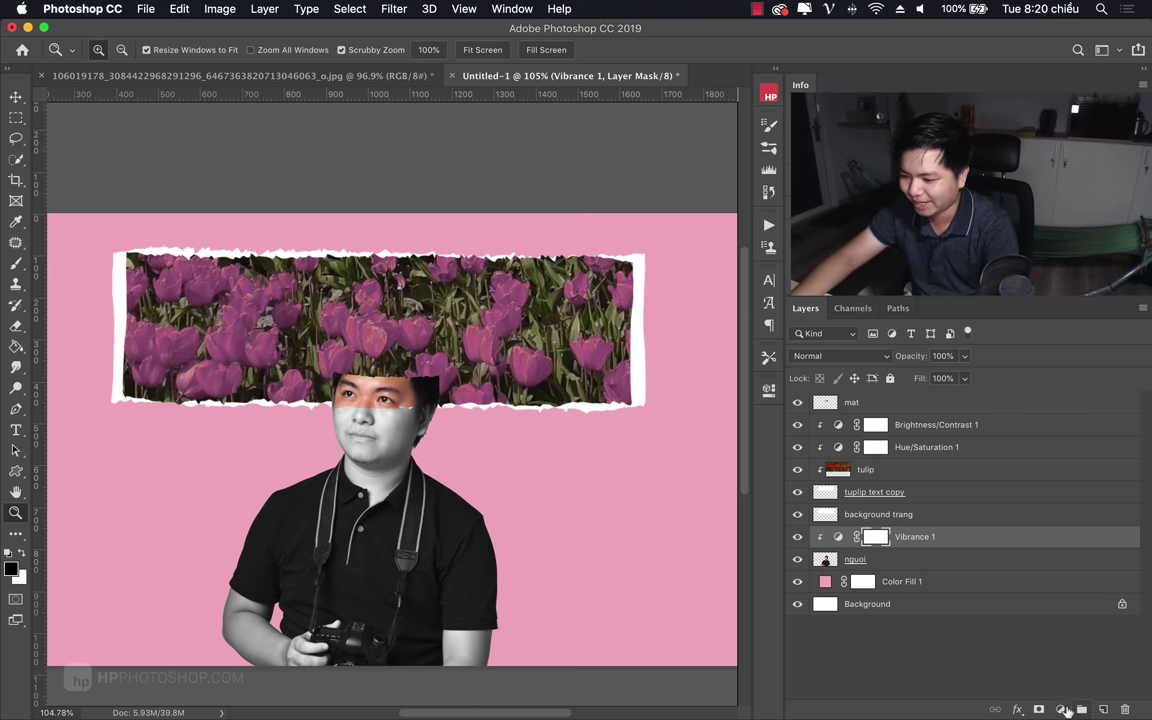
pyautogui.click(1064, 710)
pyautogui.click(1078, 455)
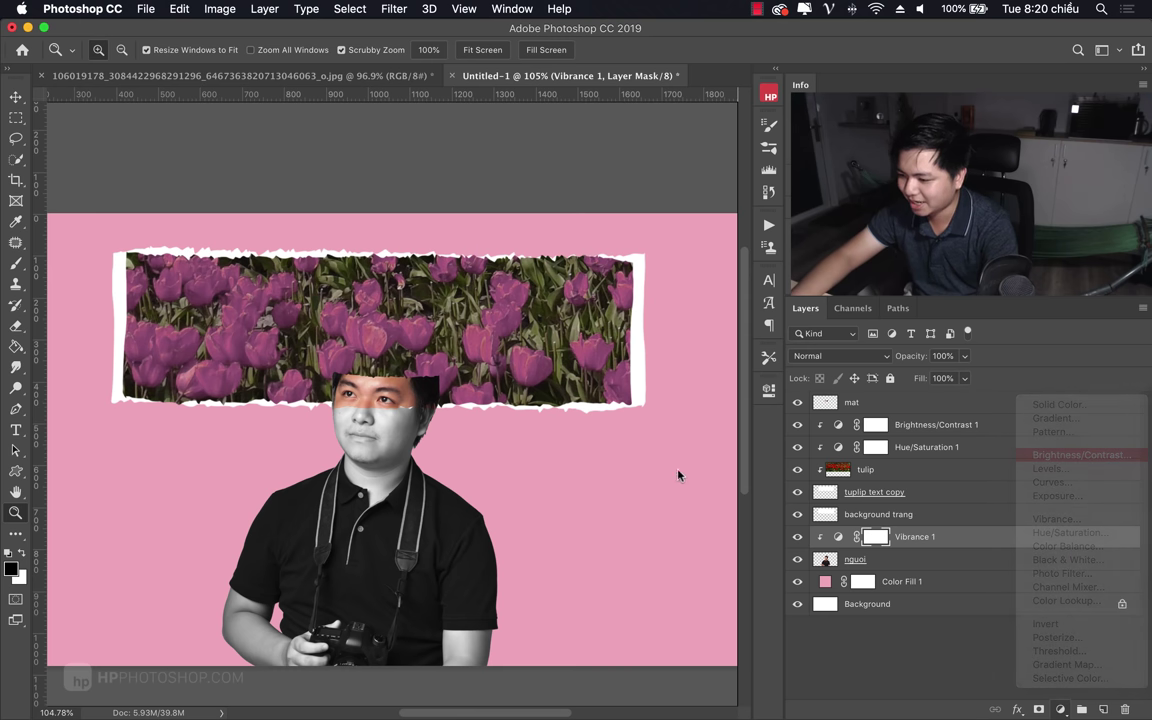
pyautogui.click(631, 654)
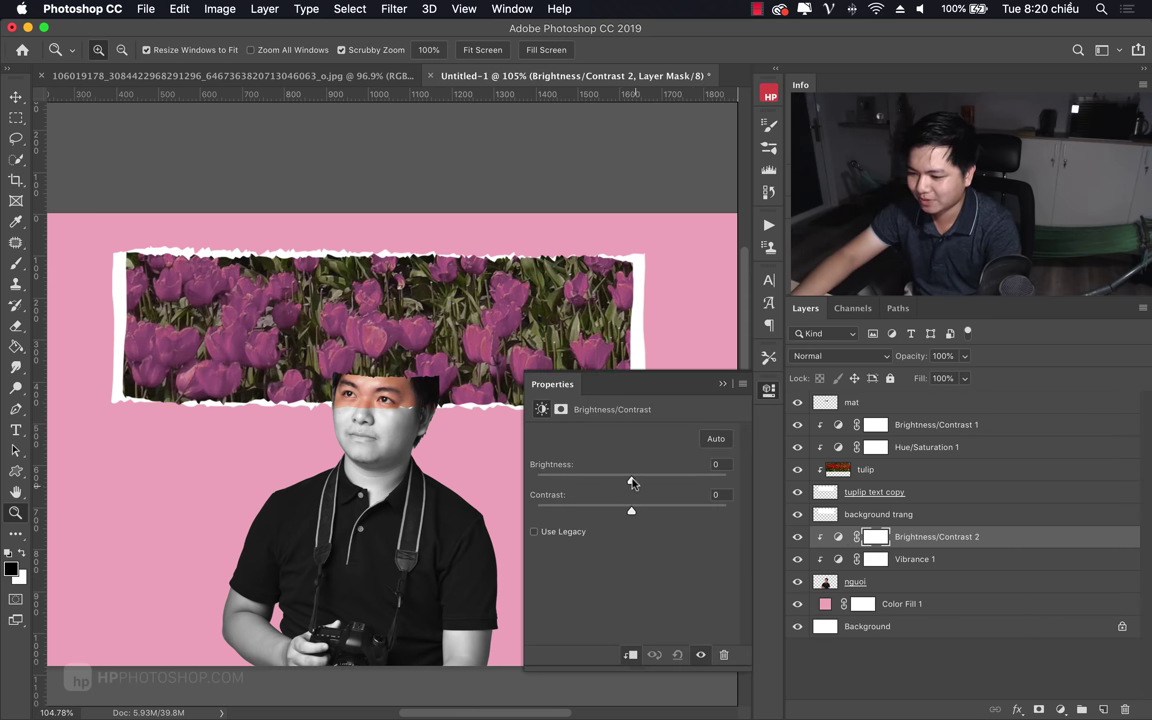
pyautogui.moveTo(632, 483); pyautogui.dragTo(585, 485)
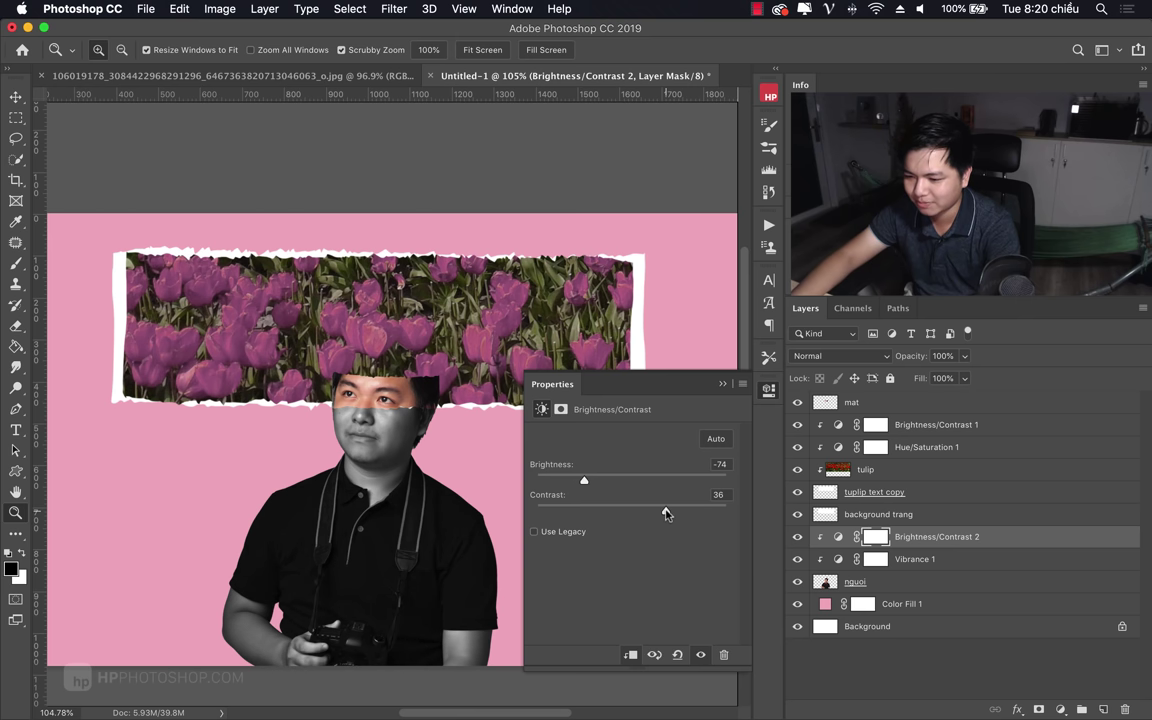
pyautogui.click(724, 386)
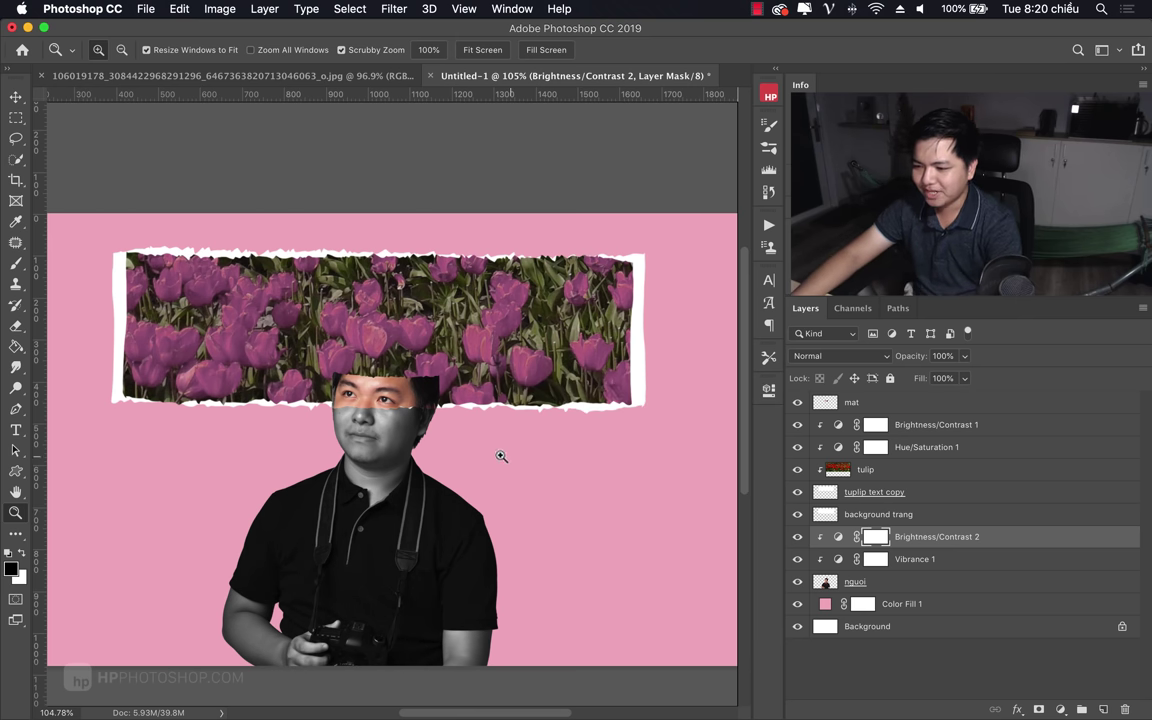
pyautogui.click(1060, 709)
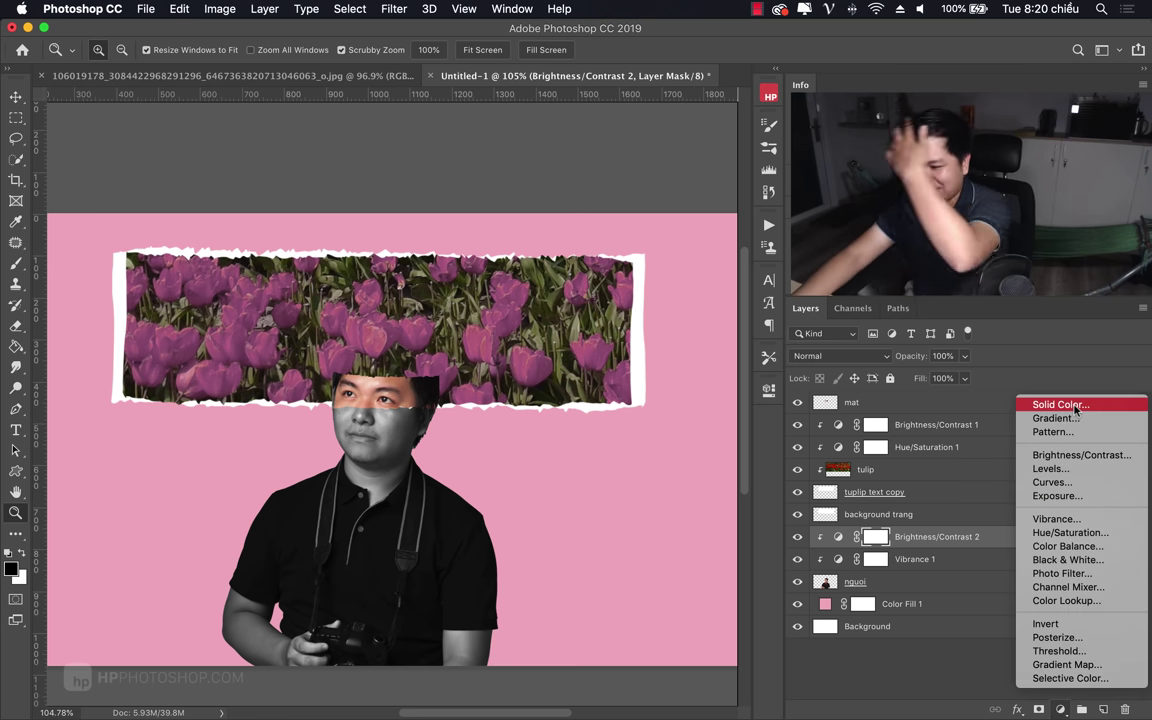
# - Add a Color Fill layer with a light pink sampled from the tulips
pyautogui.click(1062, 405)
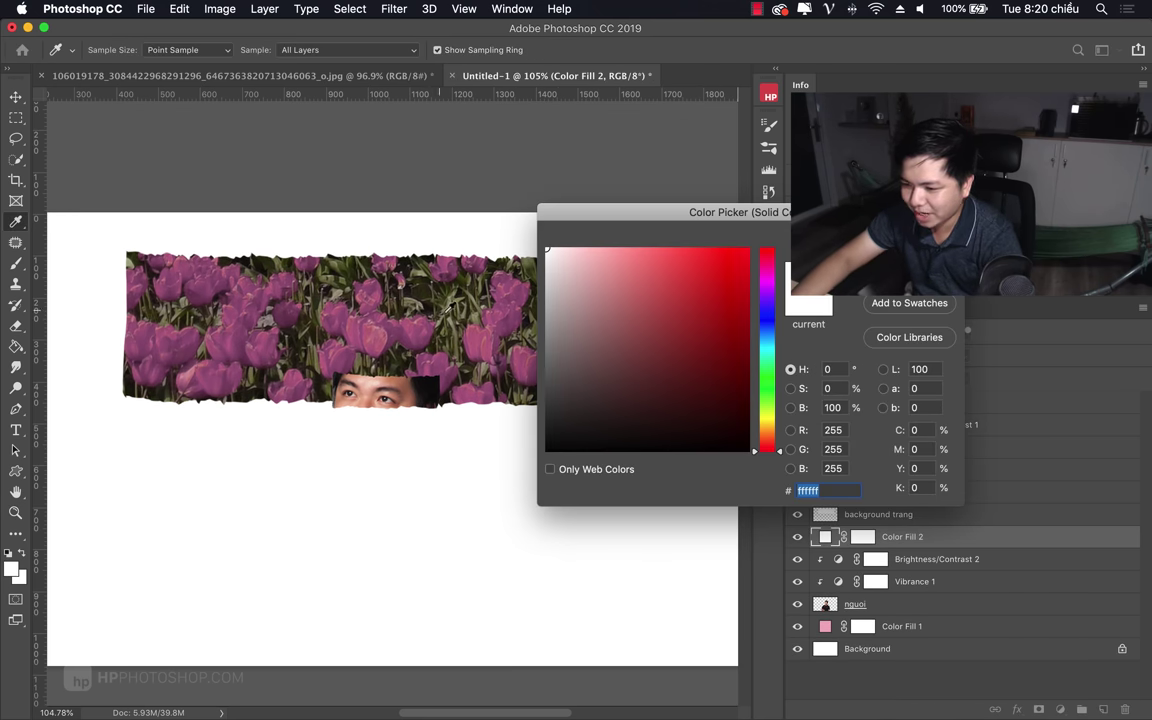
pyautogui.click(436, 304)
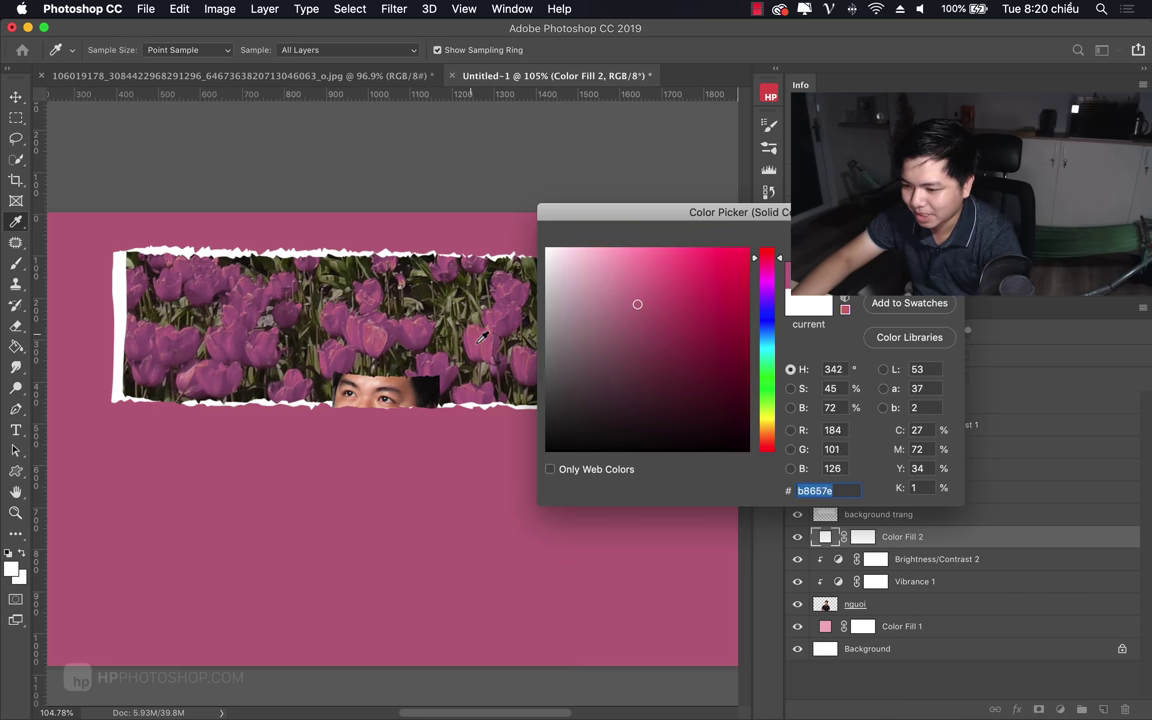
pyautogui.click(637, 262)
pyautogui.press('Return')
pyautogui.press('z')
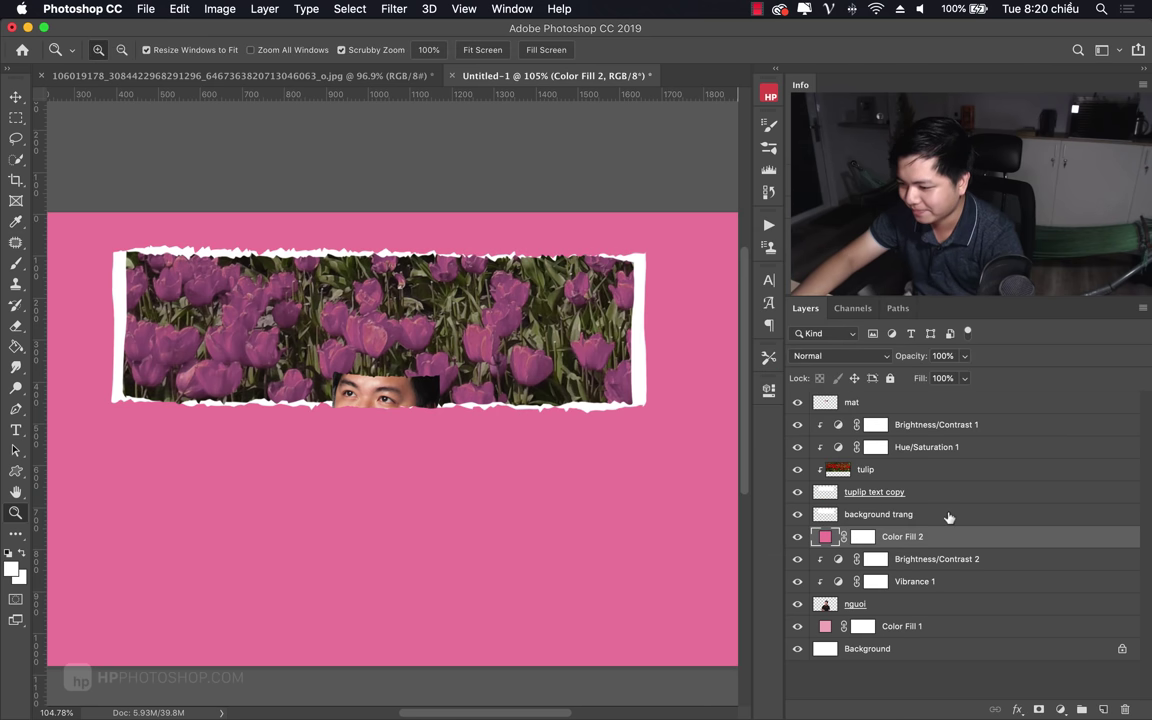
# - Clip the pink fill to the man's photo, blended as Soft Light at 85% opacity
pyautogui.rightClick(958, 540)
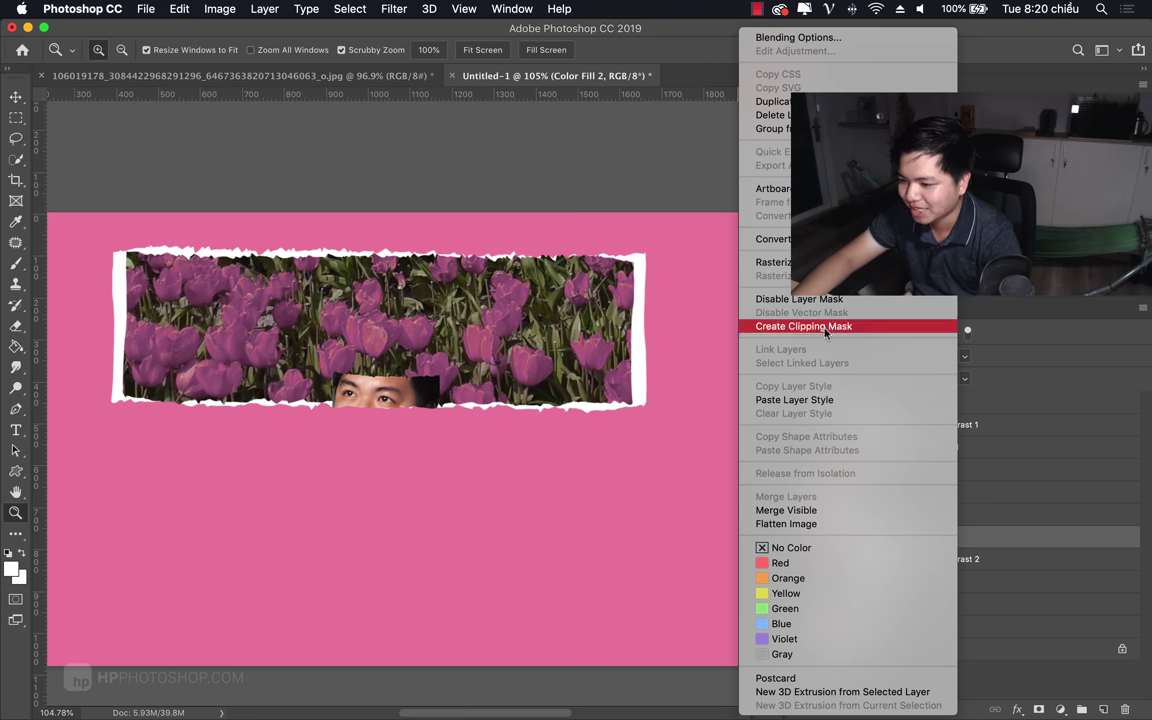
pyautogui.click(826, 333)
pyautogui.click(797, 537)
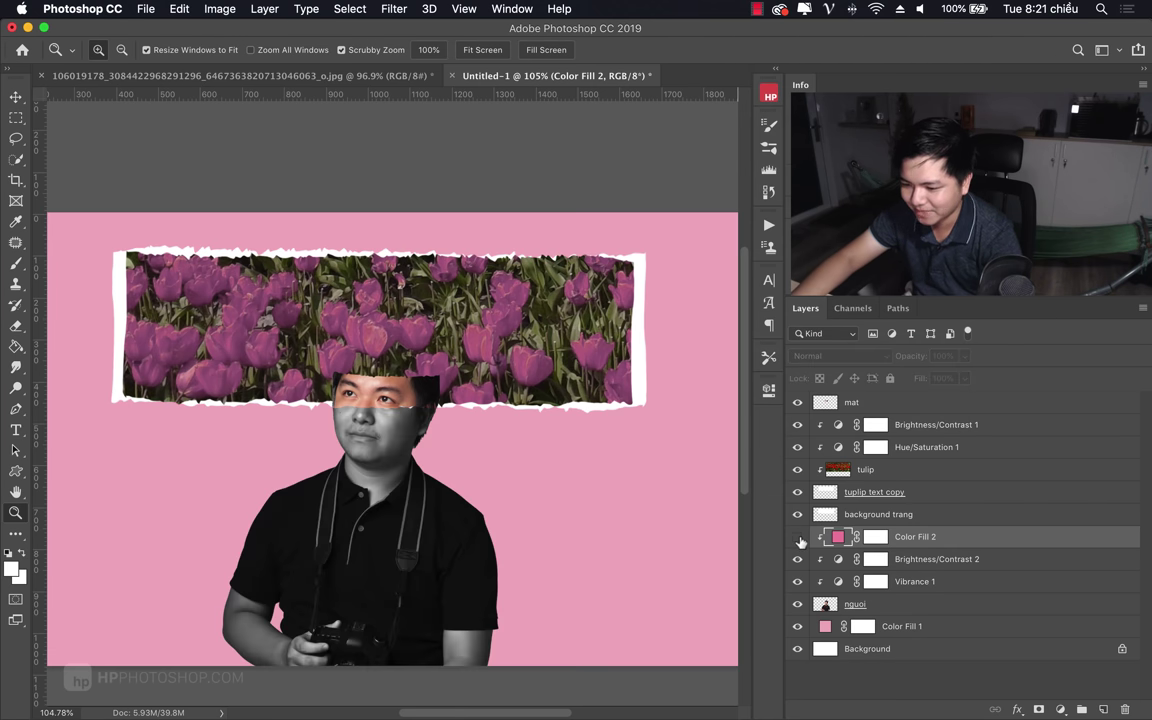
pyautogui.click(840, 356)
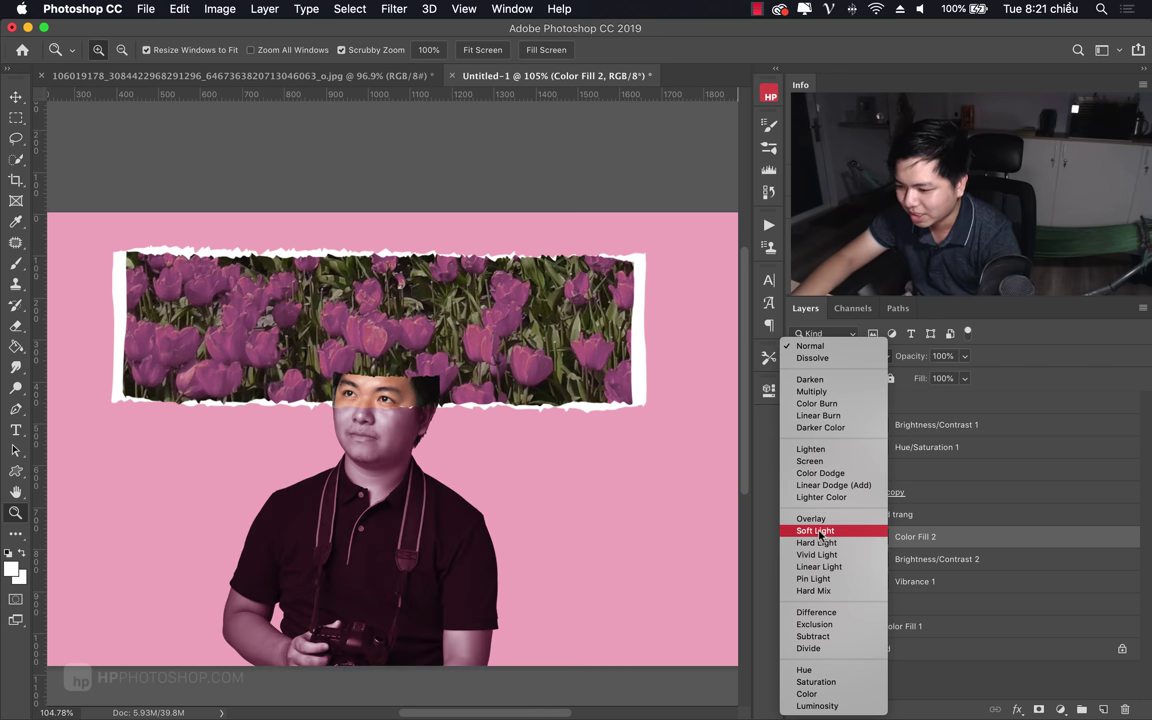
pyautogui.click(815, 530)
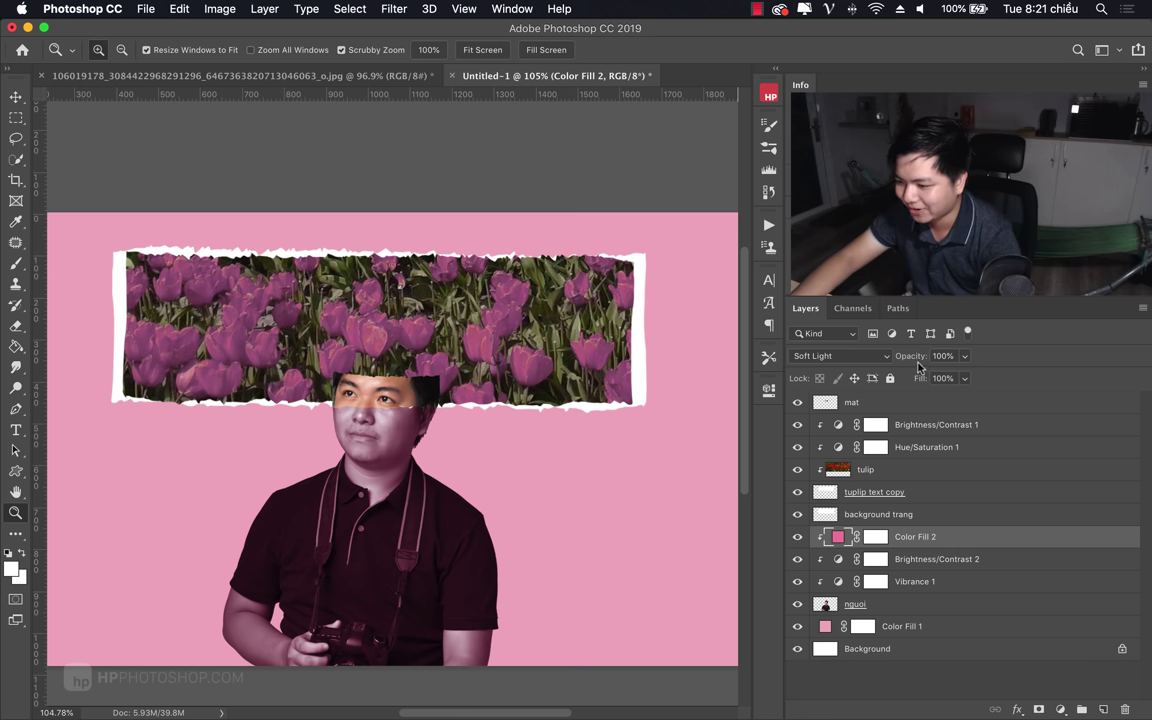
pyautogui.moveTo(915, 357); pyautogui.dragTo(896, 362)
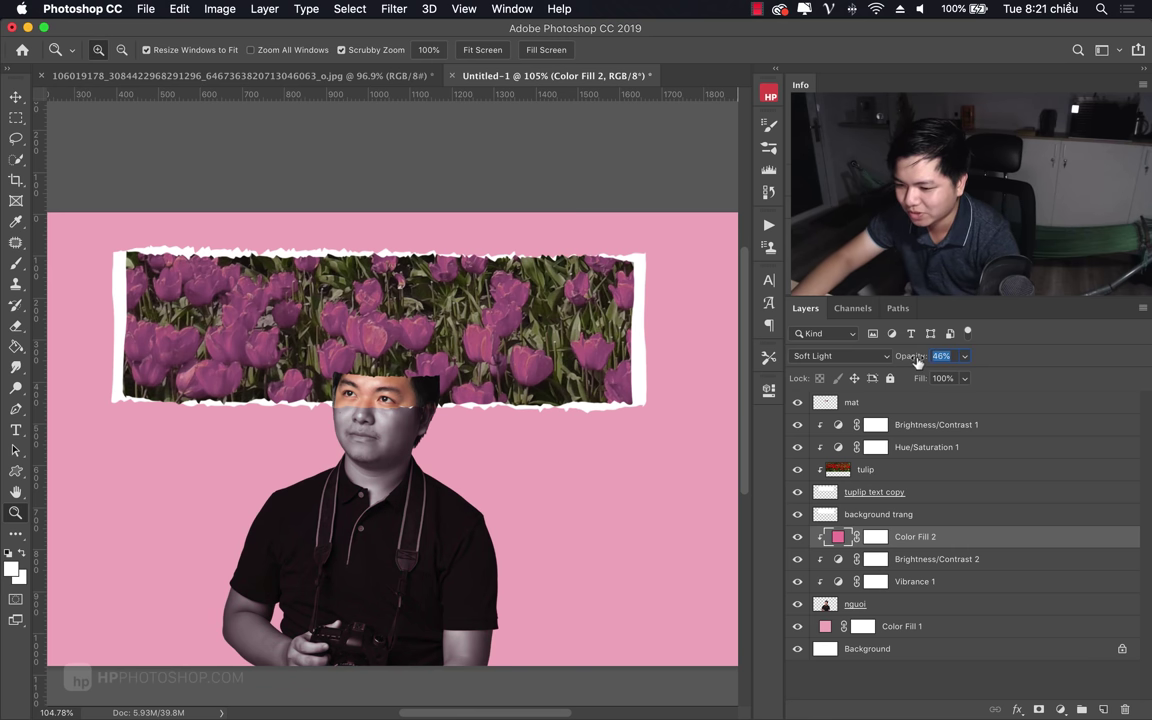
pyautogui.write('100')
pyautogui.press('Return')
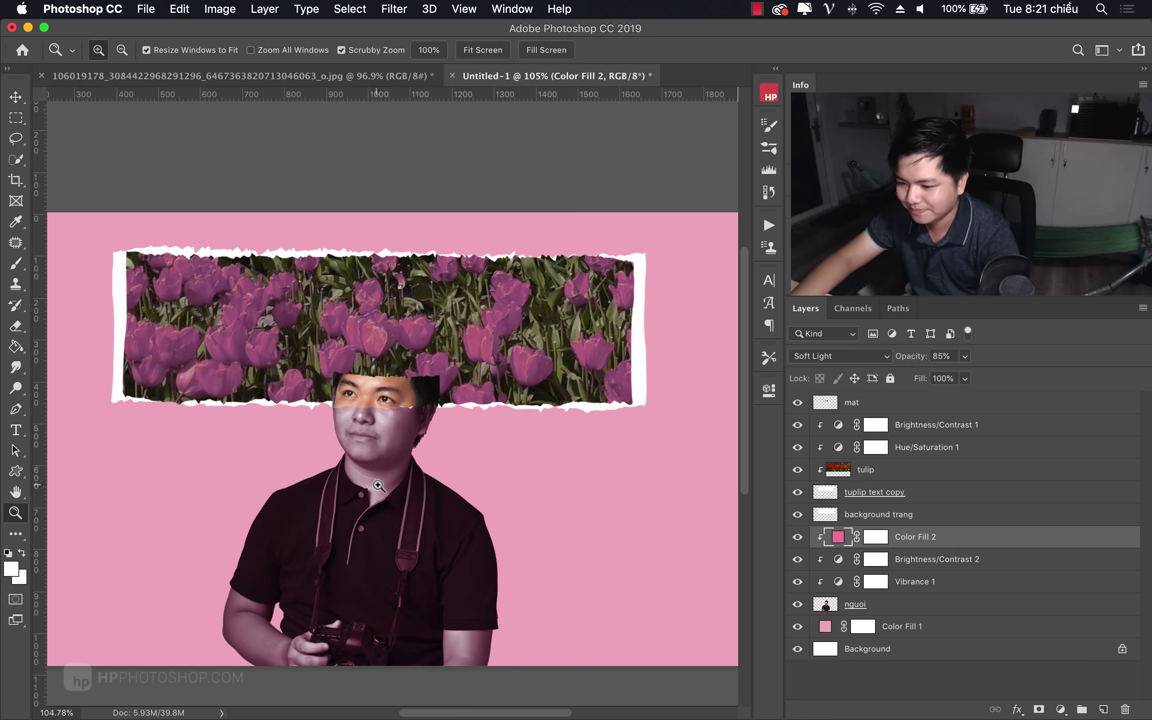
pyautogui.moveTo(442, 457); pyautogui.dragTo(285, 85)
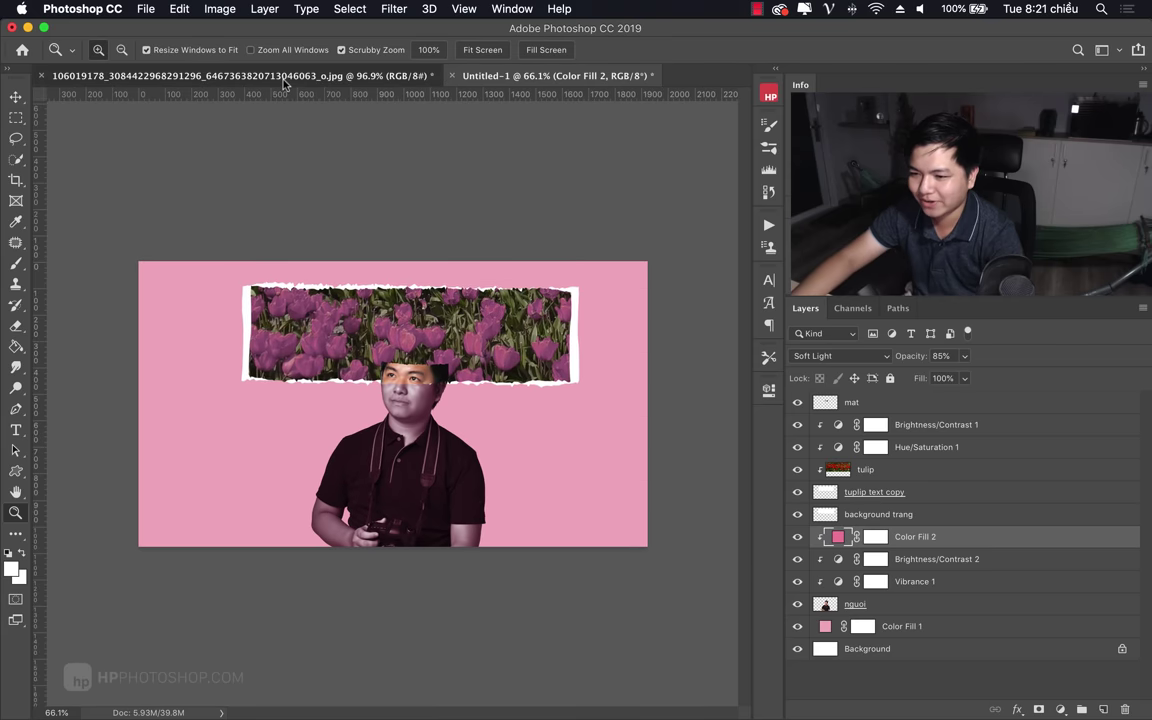
pyautogui.click(284, 78)
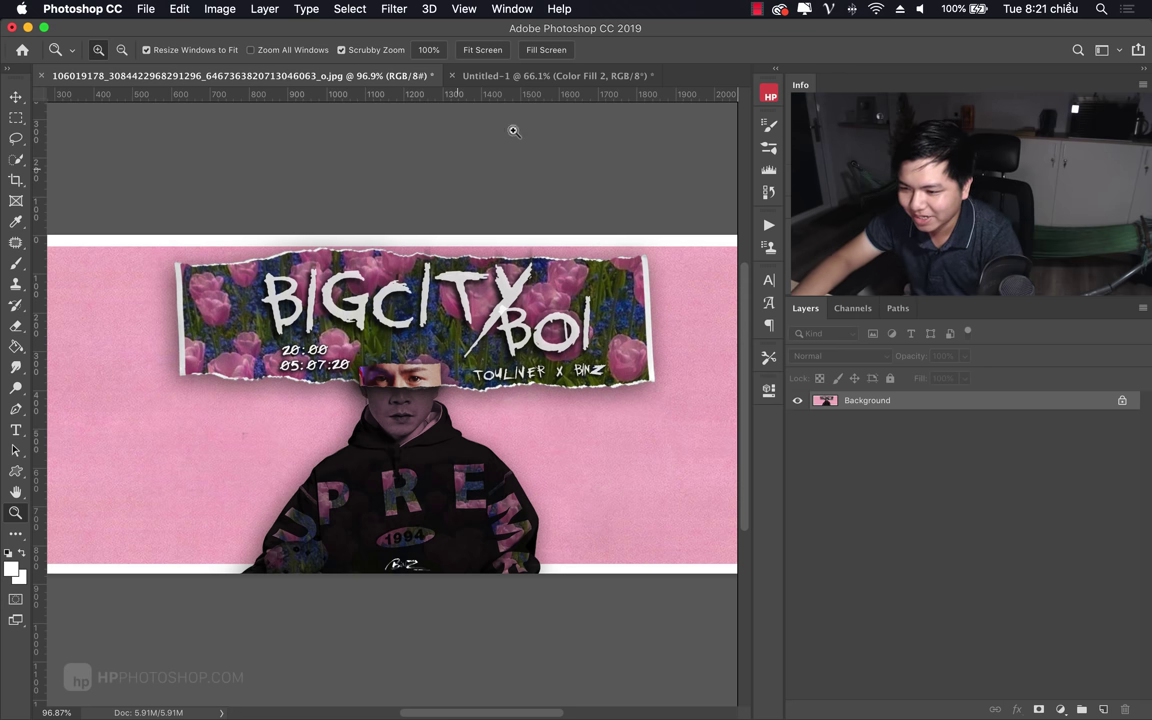
pyautogui.moveTo(448, 425); pyautogui.dragTo(339, 118)
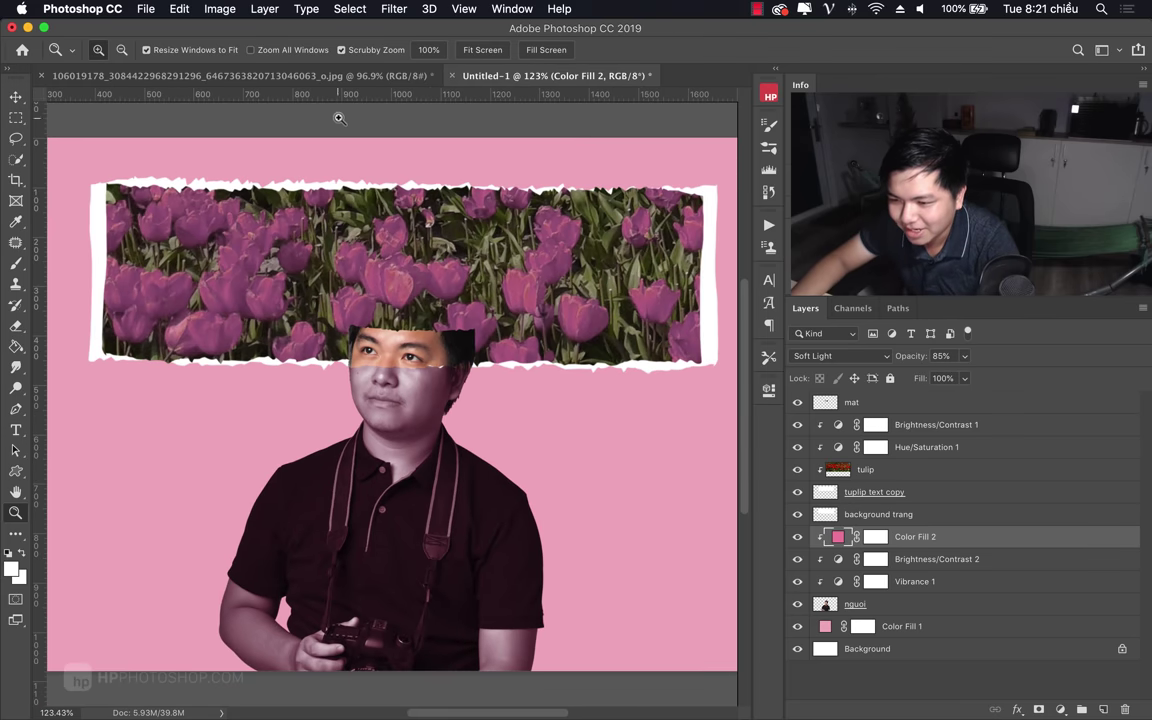
pyautogui.click(240, 75)
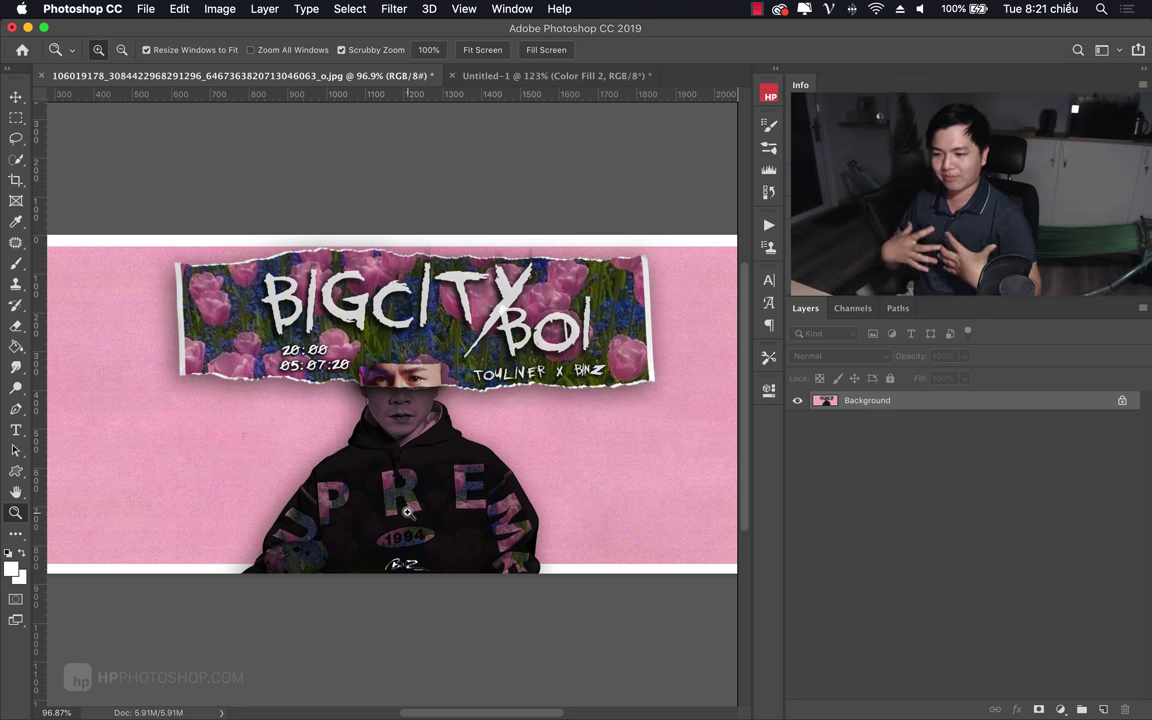
pyautogui.click(555, 75)
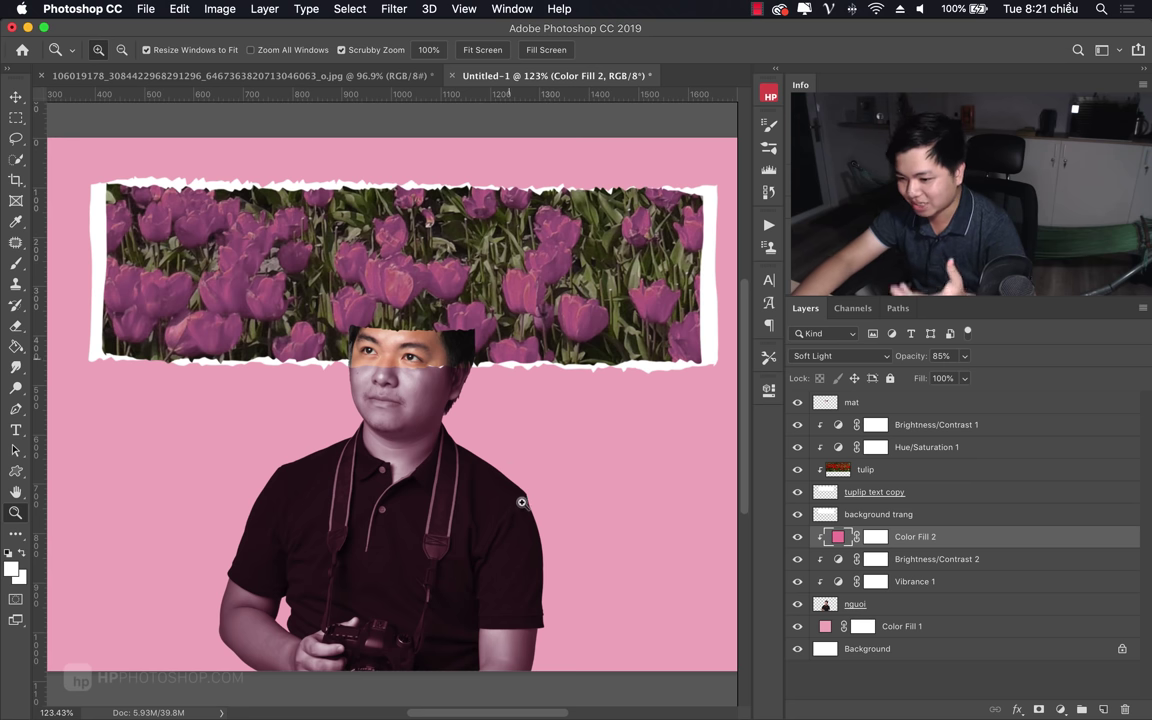
pyautogui.click(828, 604)
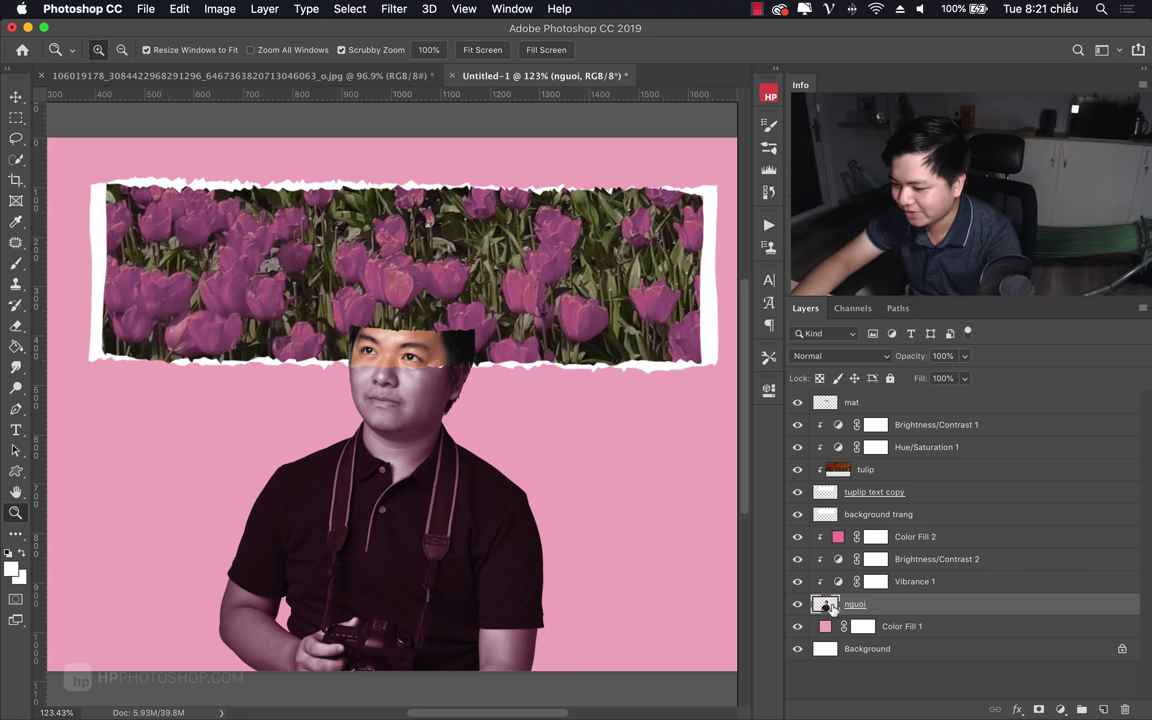
pyautogui.moveTo(433, 573)
pyautogui.mouseDown()
pyautogui.moveTo(504, 566)
pyautogui.moveTo(470, 569)
pyautogui.mouseUp()
pyautogui.click(456, 529)
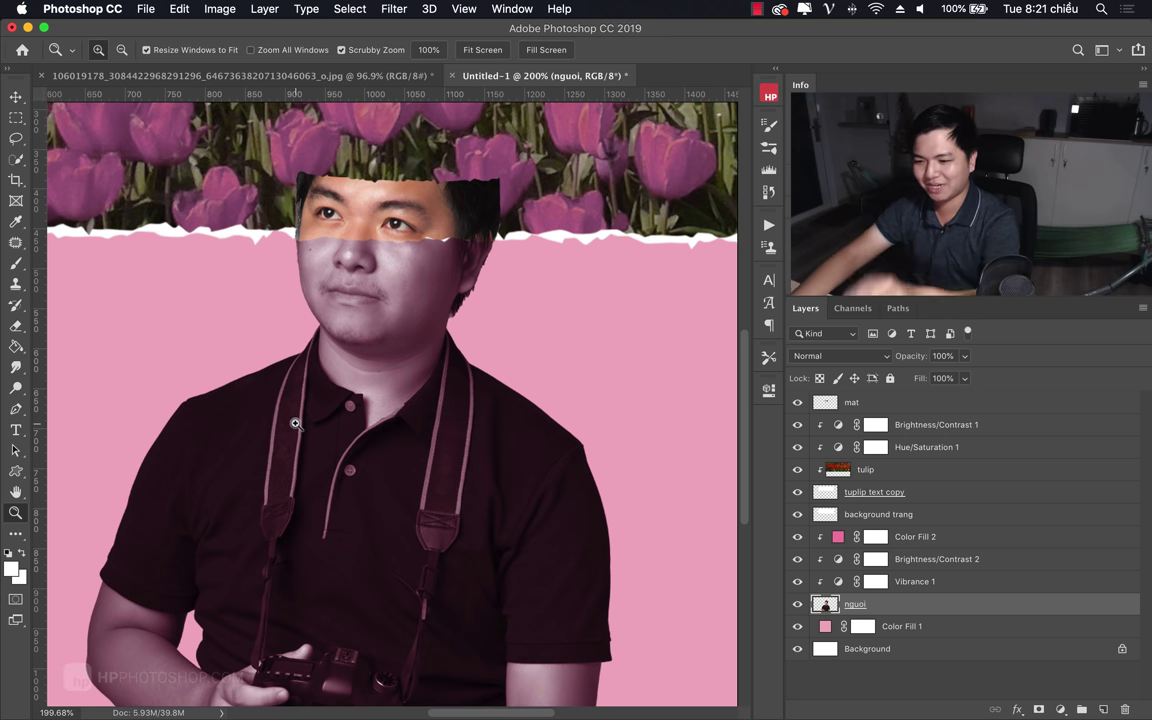
pyautogui.click(243, 75)
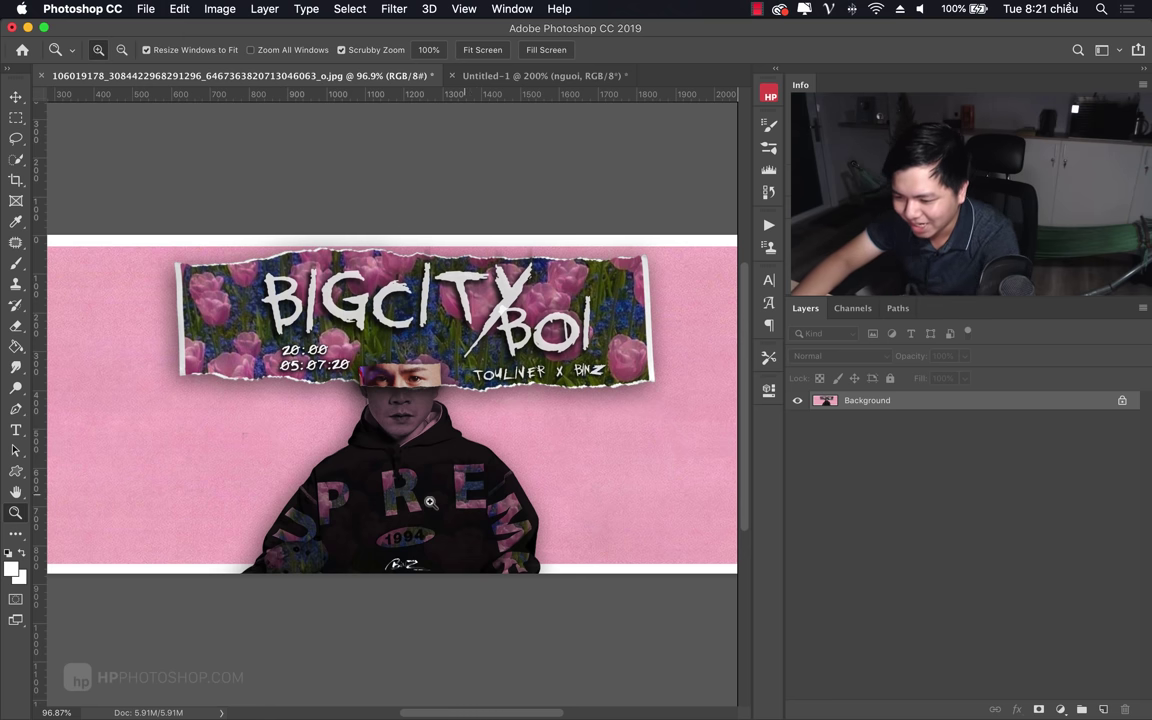
pyautogui.moveTo(461, 494); pyautogui.dragTo(541, 446)
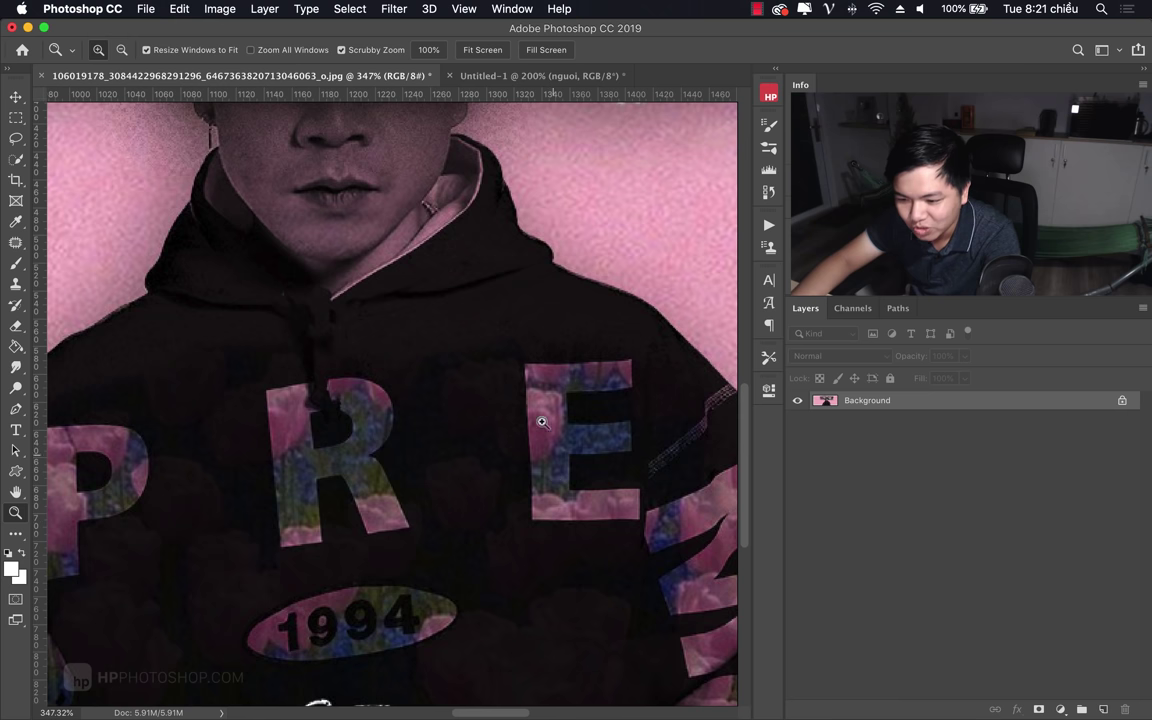
pyautogui.hotkey('ctrl', '0')
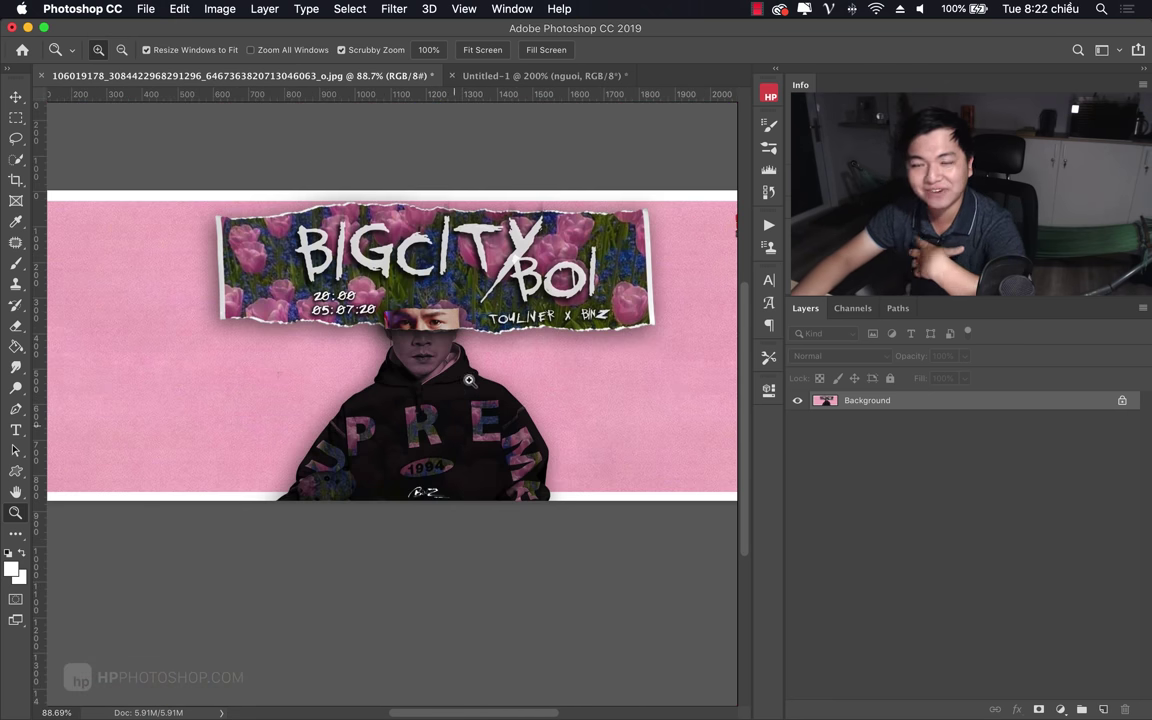
pyautogui.click(505, 78)
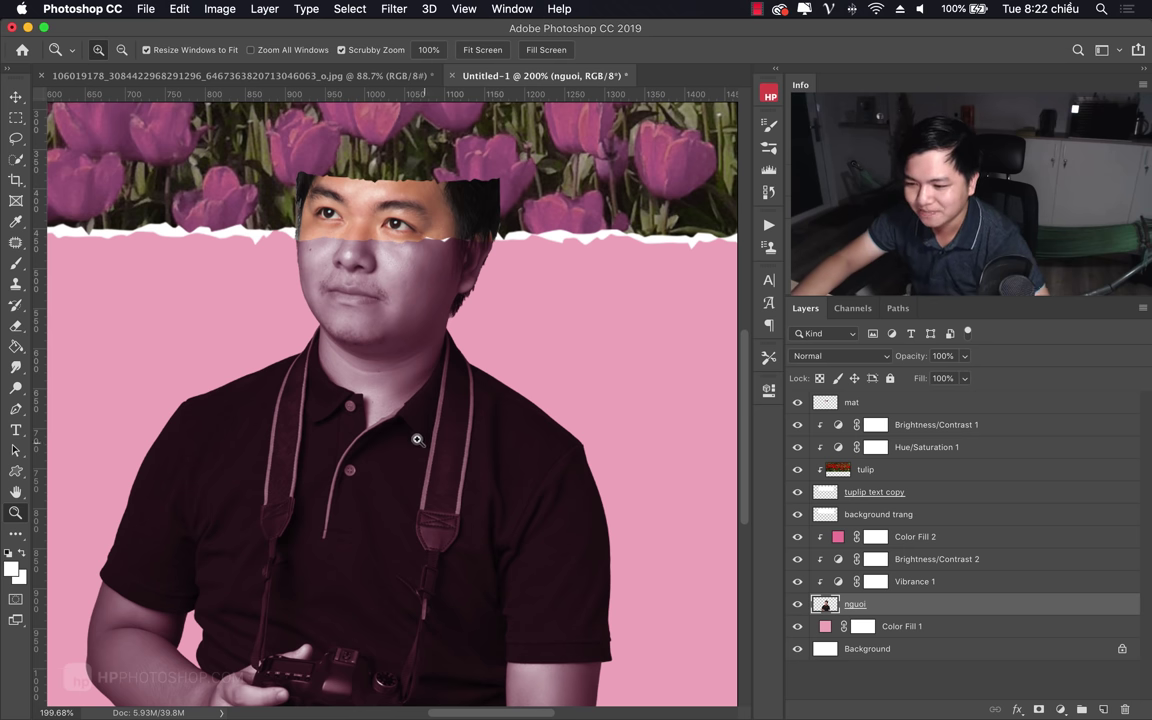
pyautogui.moveTo(246, 407); pyautogui.dragTo(347, 450)
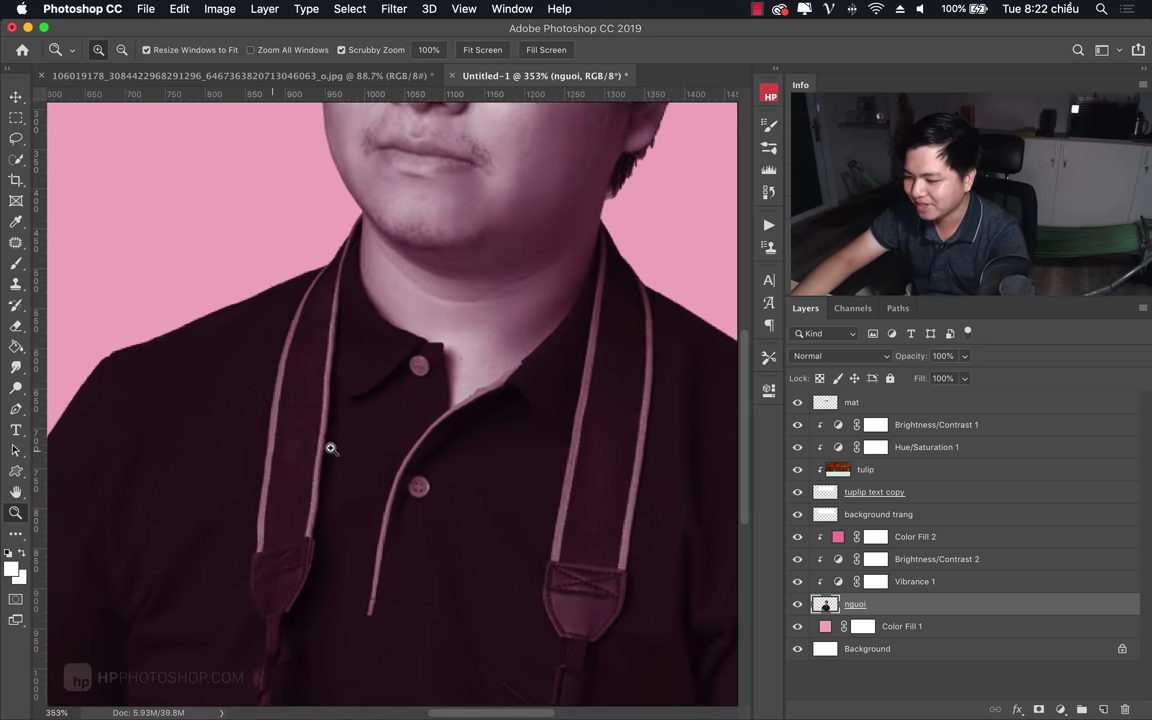
pyautogui.keyDown('alt'); pyautogui.click(347, 450); pyautogui.keyUp('alt')
# - Trace the left and right camera straps with the Polygonal Lasso as one selection
pyautogui.moveTo(16, 138); pyautogui.dragTo(76, 147)
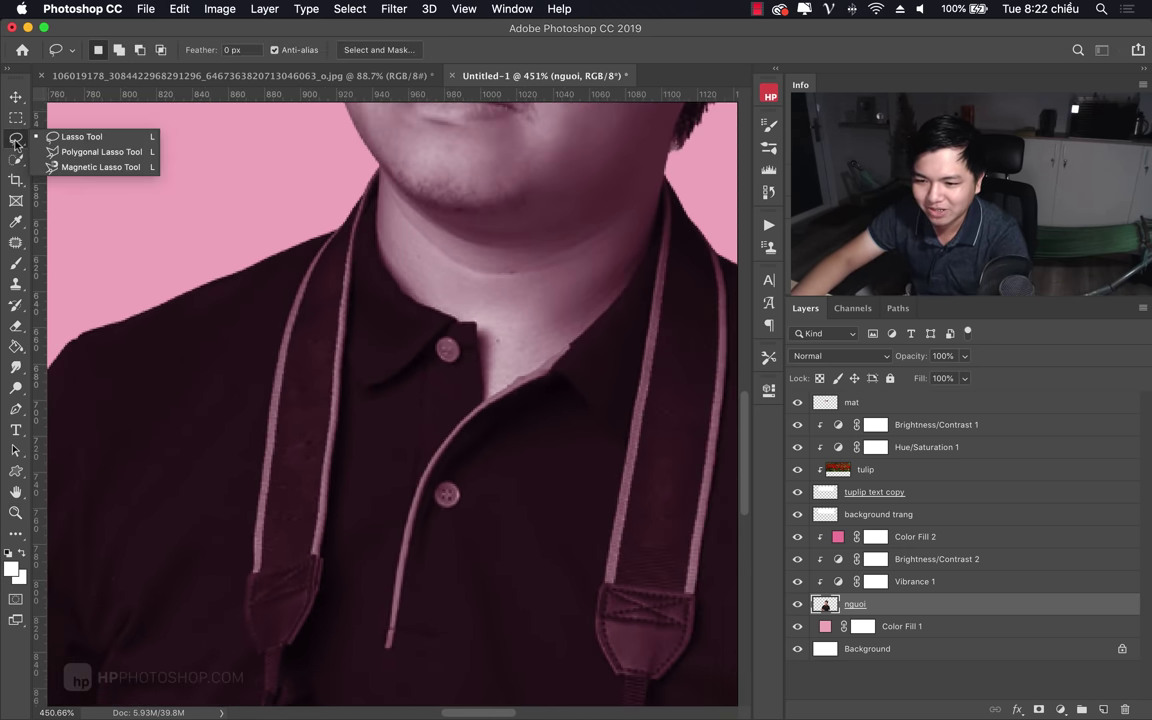
pyautogui.click(80, 152)
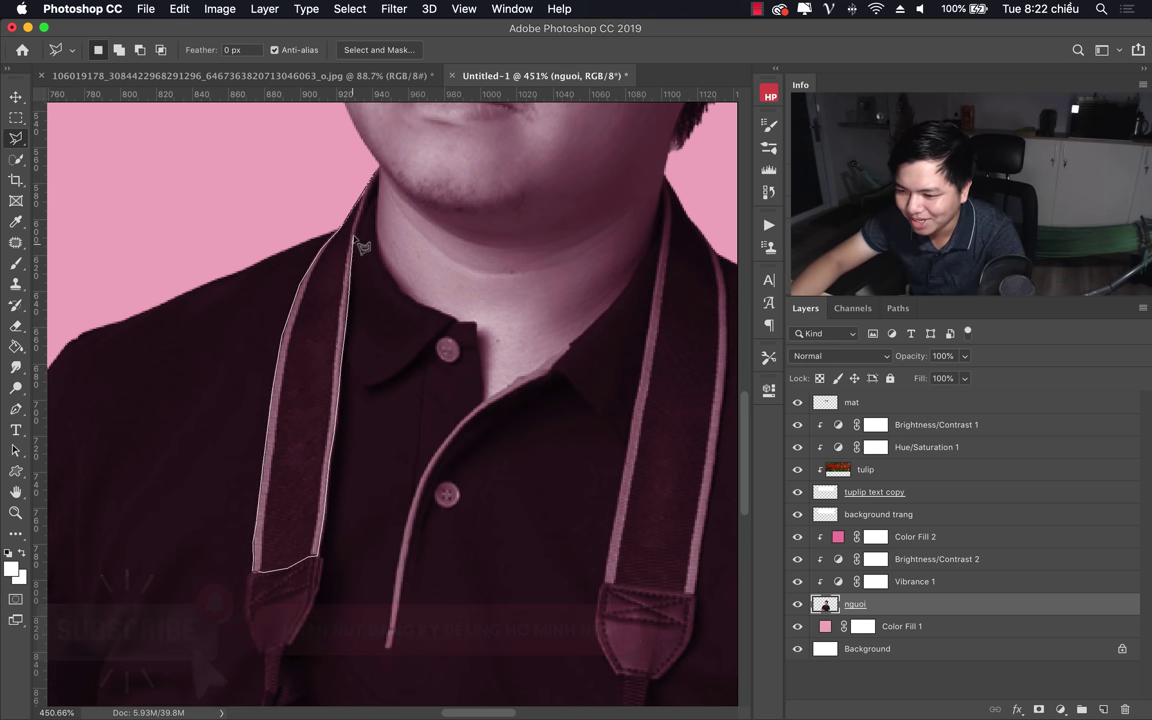
pyautogui.click(380, 178)
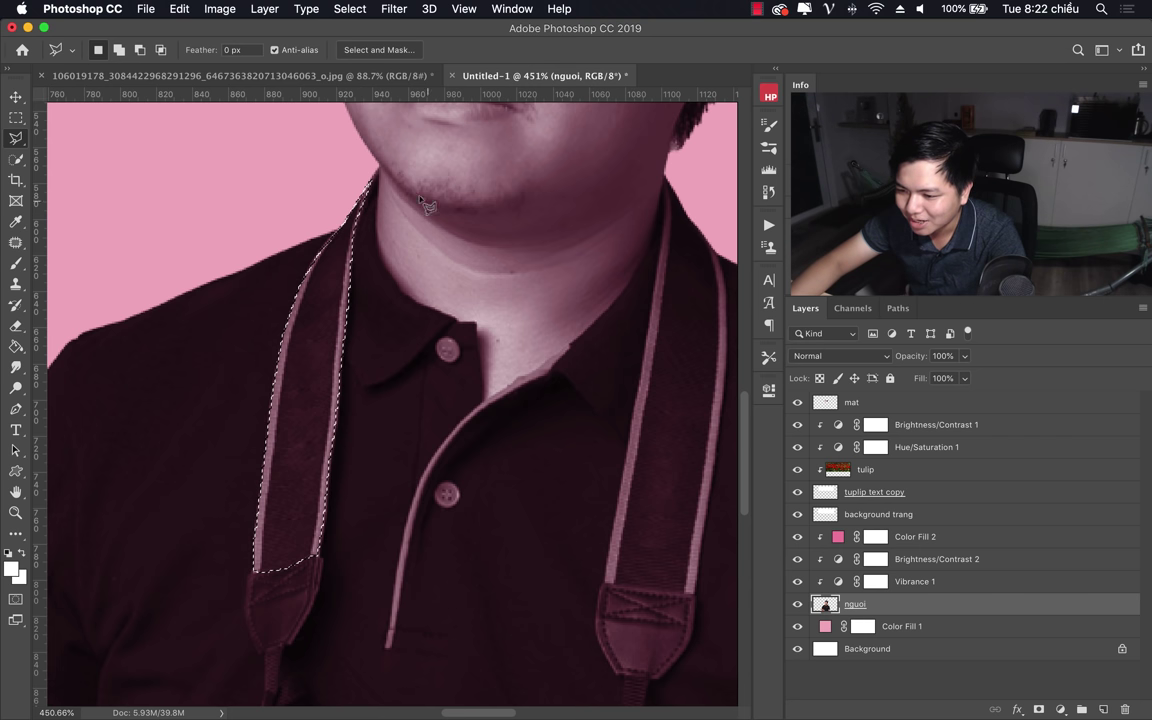
pyautogui.moveTo(522, 522); pyautogui.dragTo(394, 514)
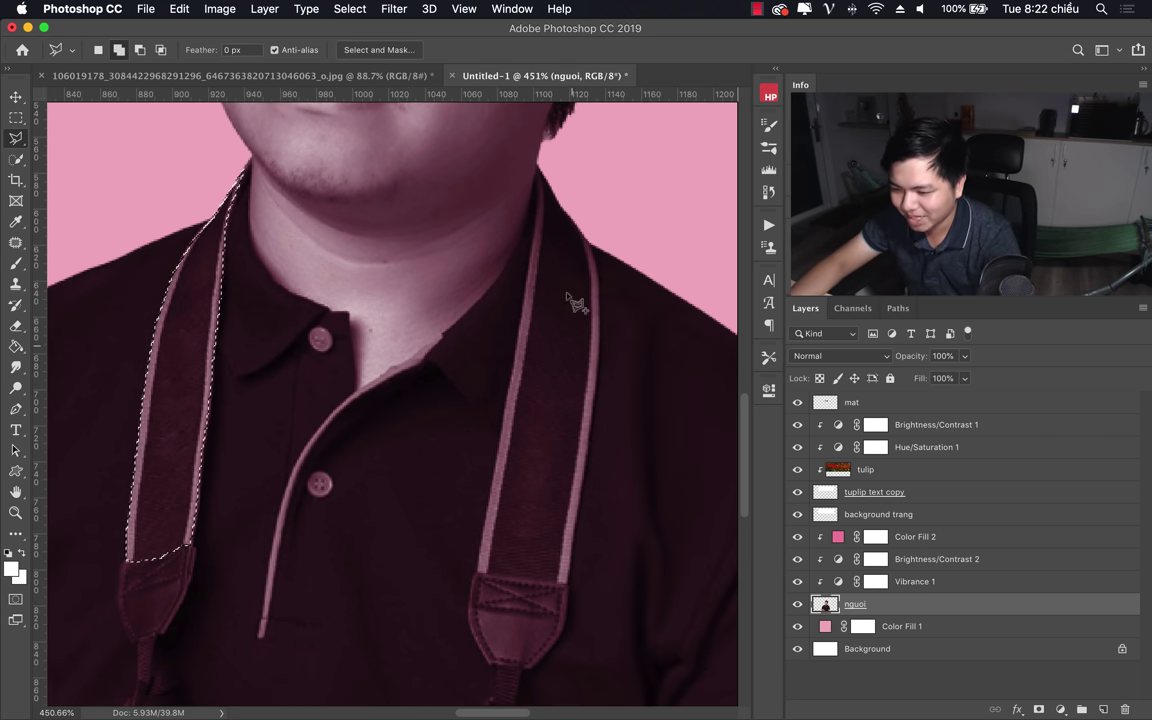
pyautogui.keyDown('shift'); pyautogui.click(538, 165); pyautogui.keyUp('shift')
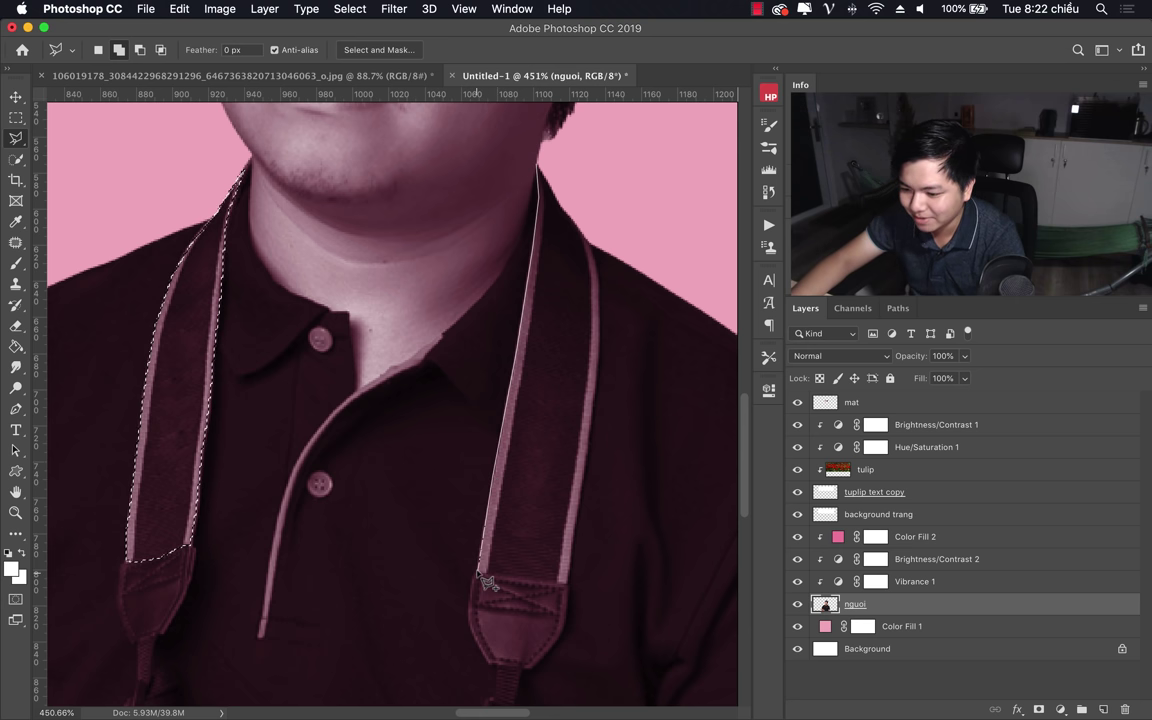
pyautogui.click(566, 581)
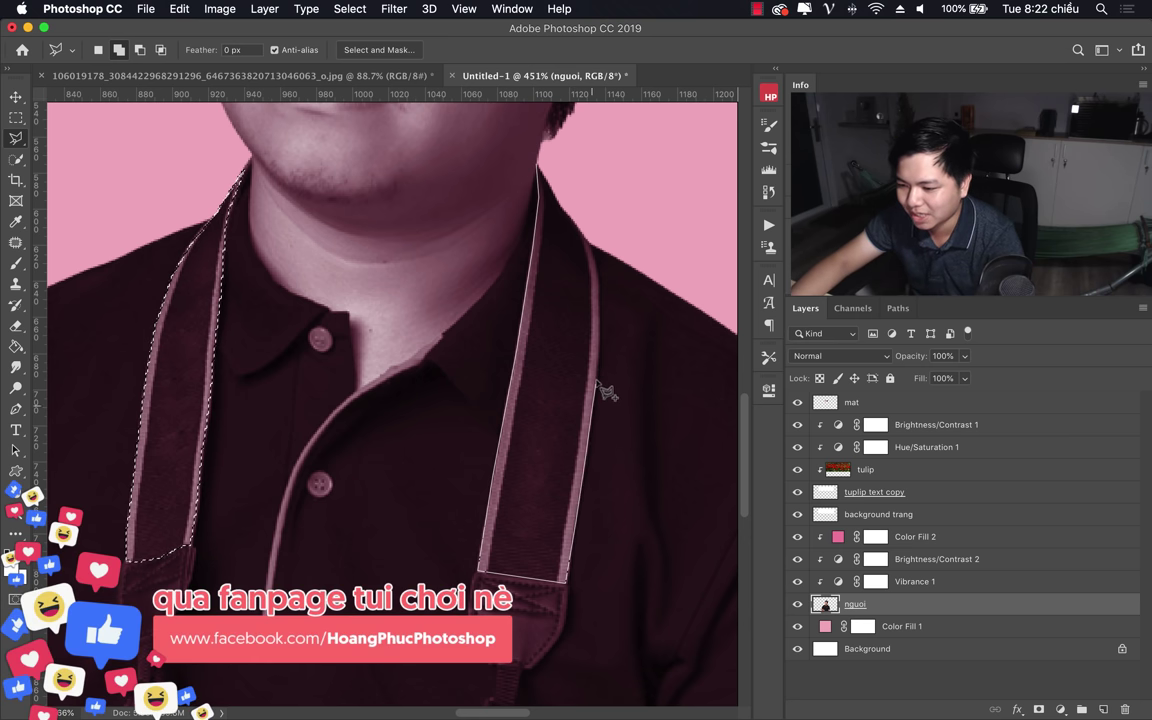
pyautogui.click(599, 338)
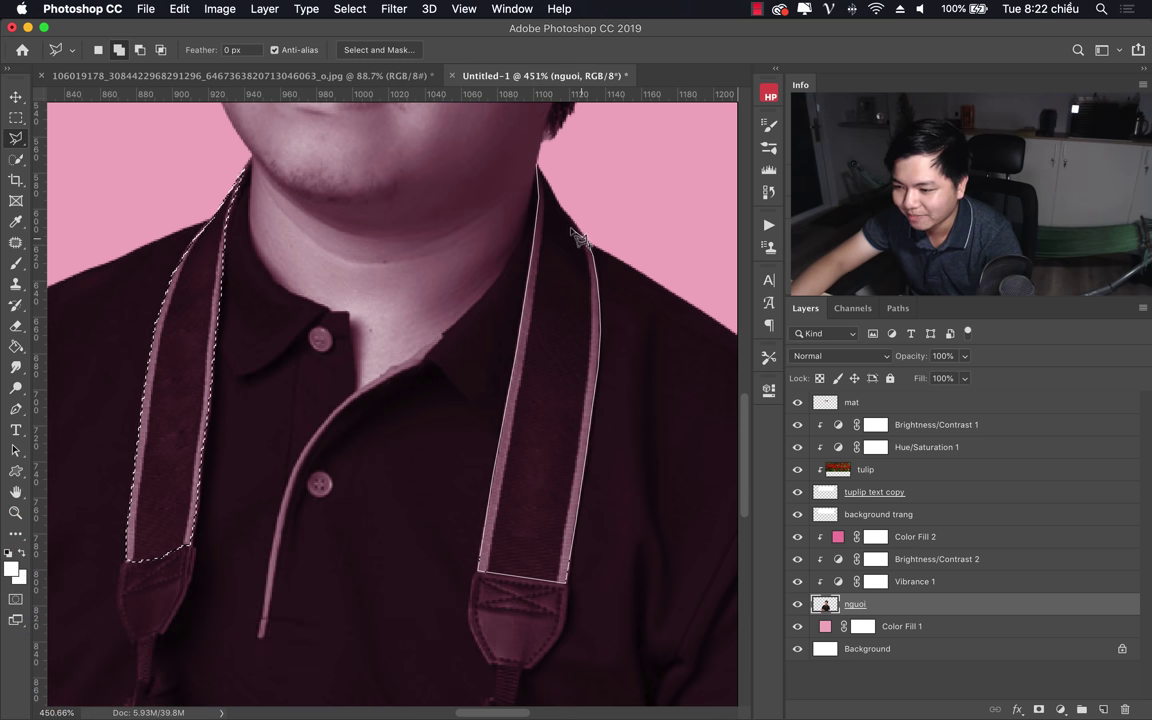
pyautogui.scroll(5, 588, 280)
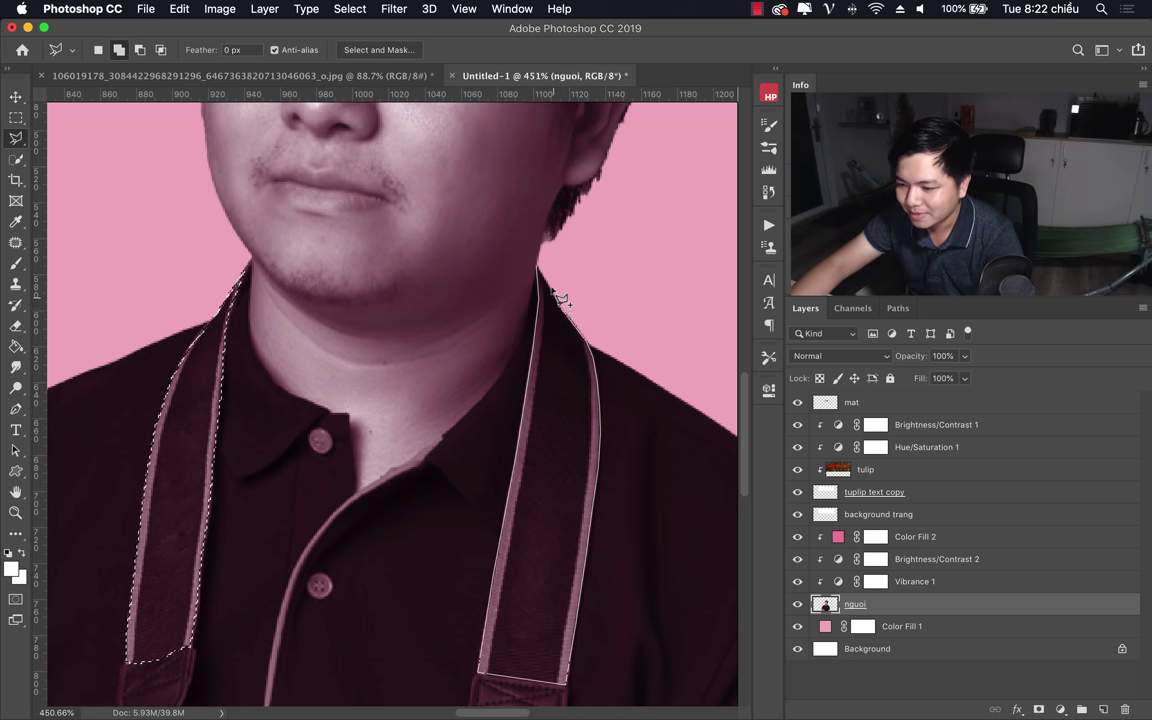
pyautogui.click(547, 279)
# - Zoom out and reselect the man's photo layer nguoi
pyautogui.press('z')
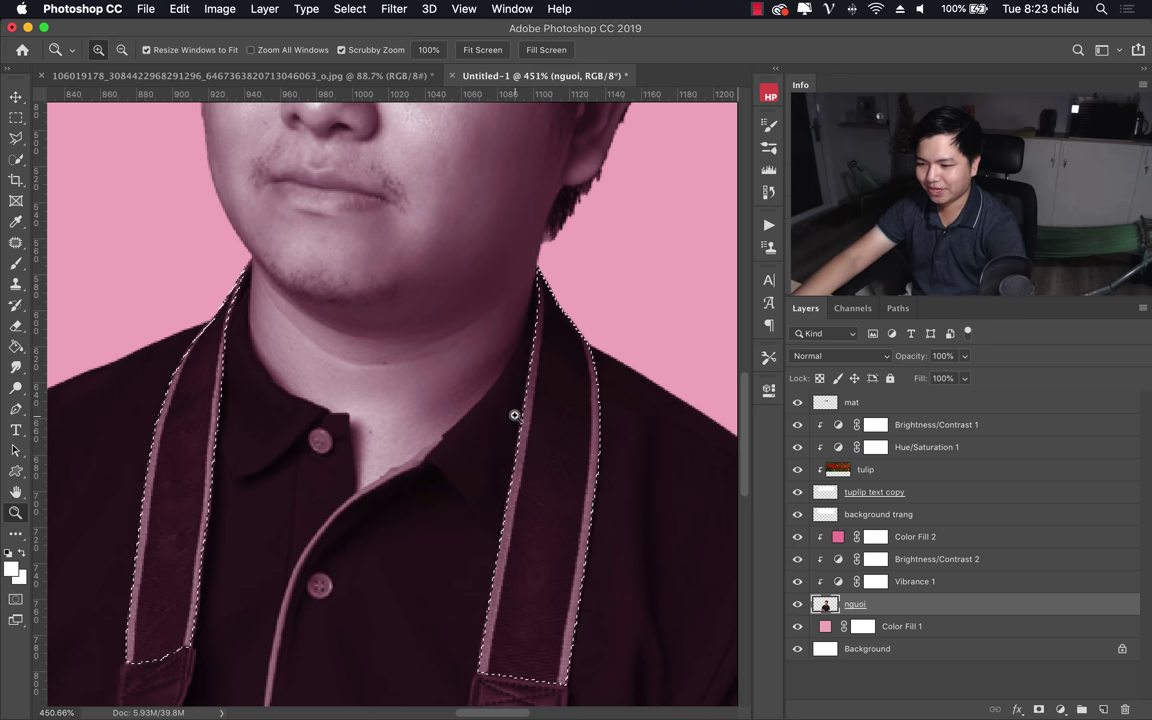
pyautogui.moveTo(514, 411)
pyautogui.mouseDown()
pyautogui.moveTo(470, 431)
pyautogui.moveTo(388, 429)
pyautogui.mouseUp()
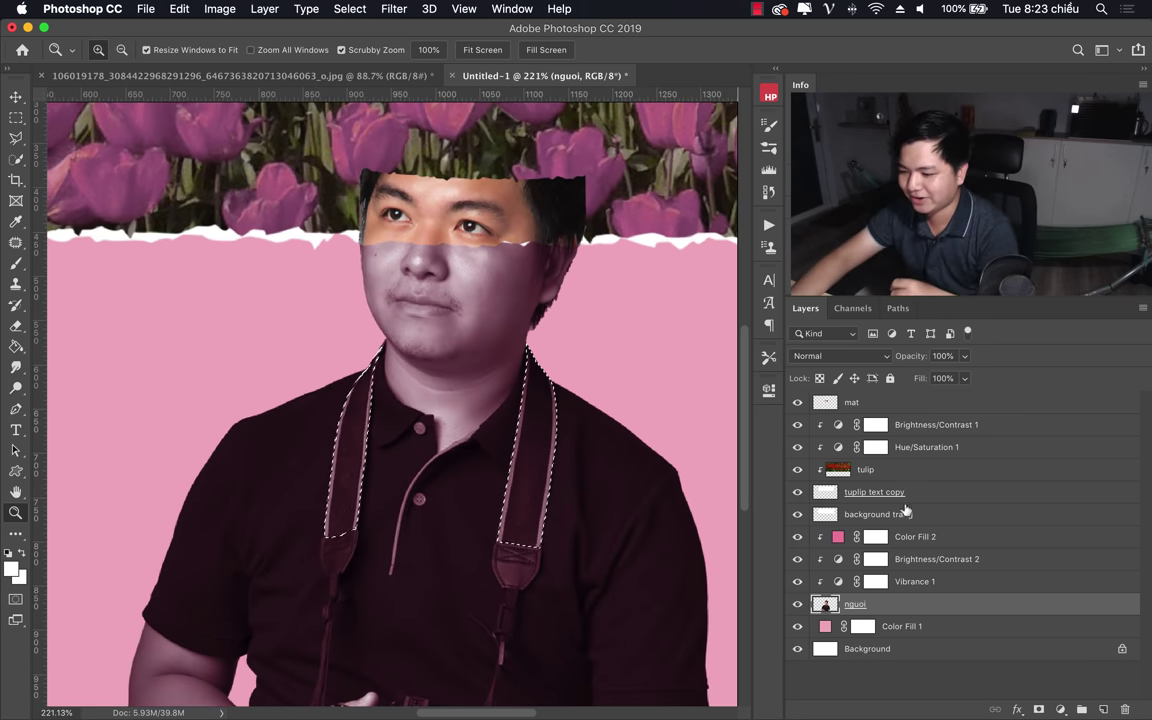
pyautogui.click(866, 470)
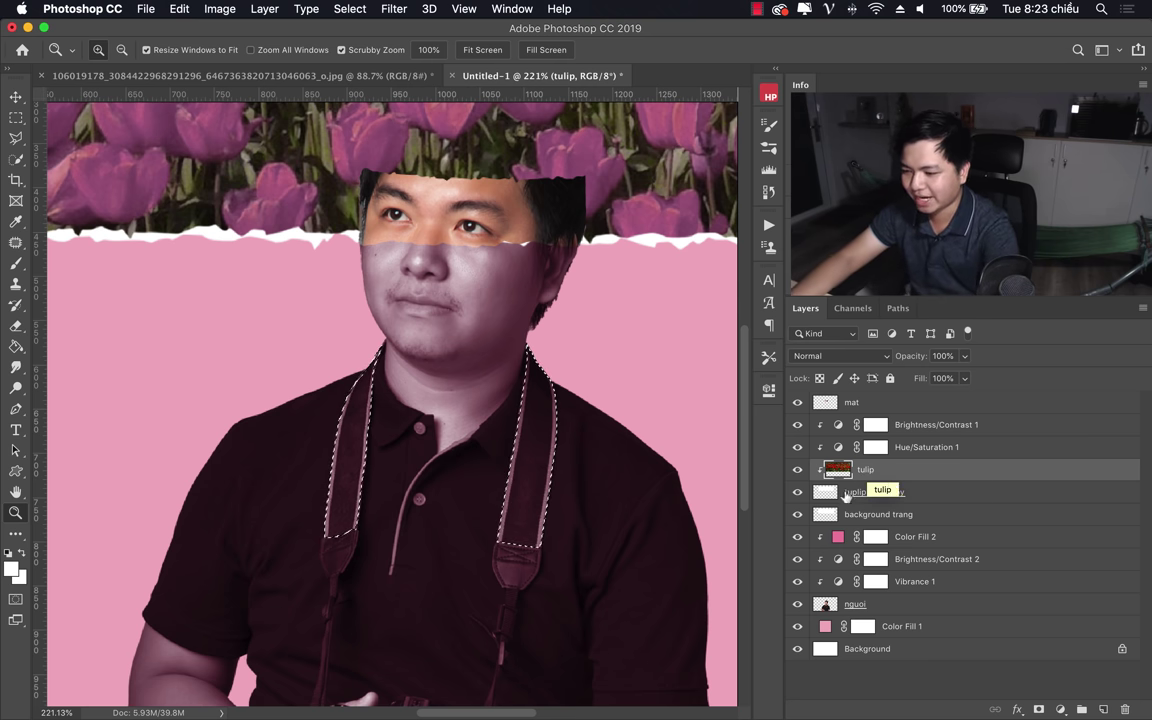
pyautogui.click(932, 605)
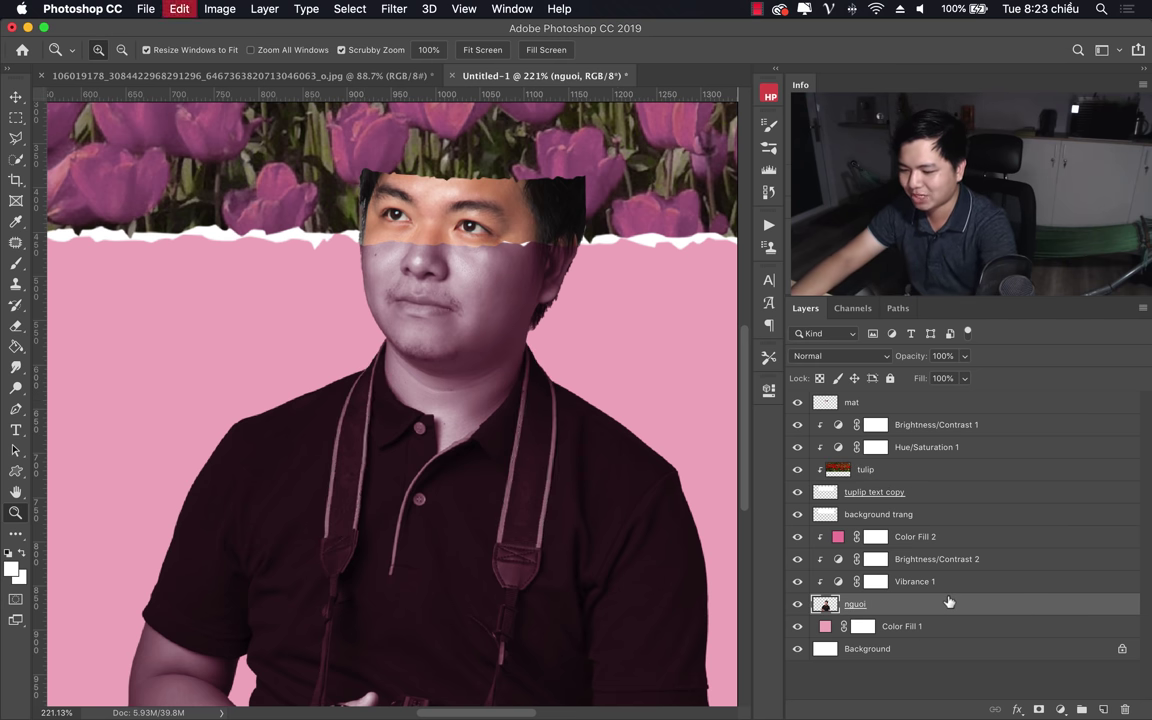
# - Add an empty layer clipped to nguoi, then delete it, keeping the strap selection
pyautogui.hotkey('ctrl', 'alt', 'shift', 'n')
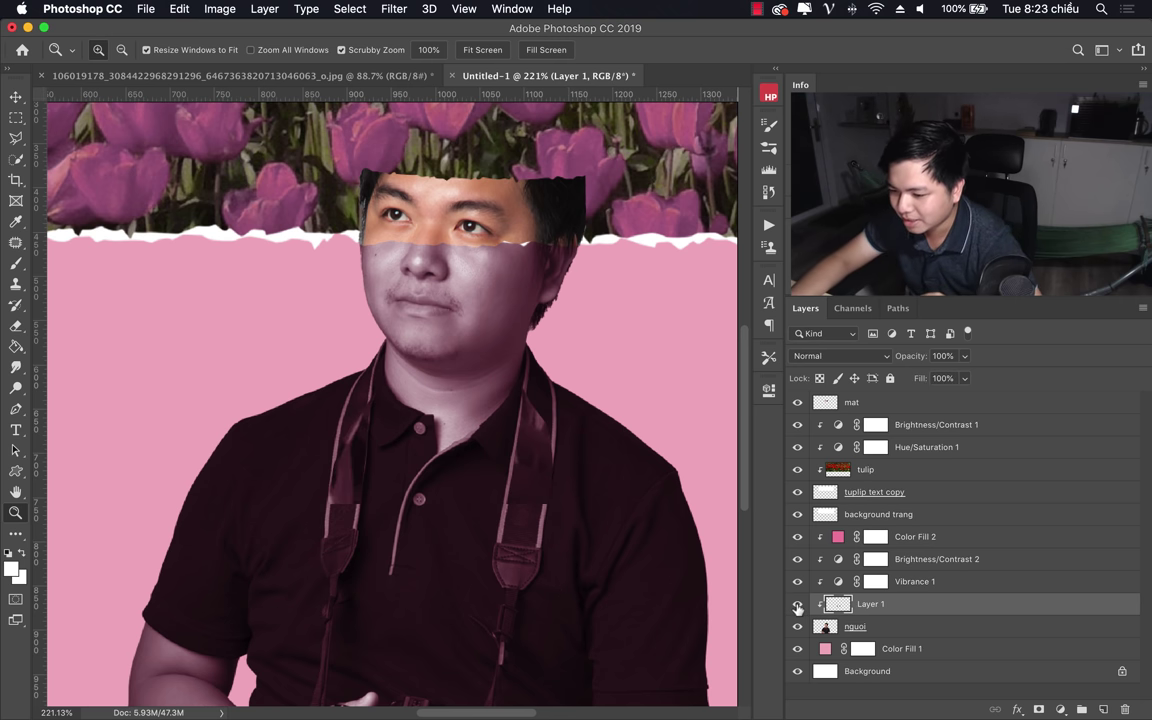
pyautogui.hotkey('ctrl', ',')
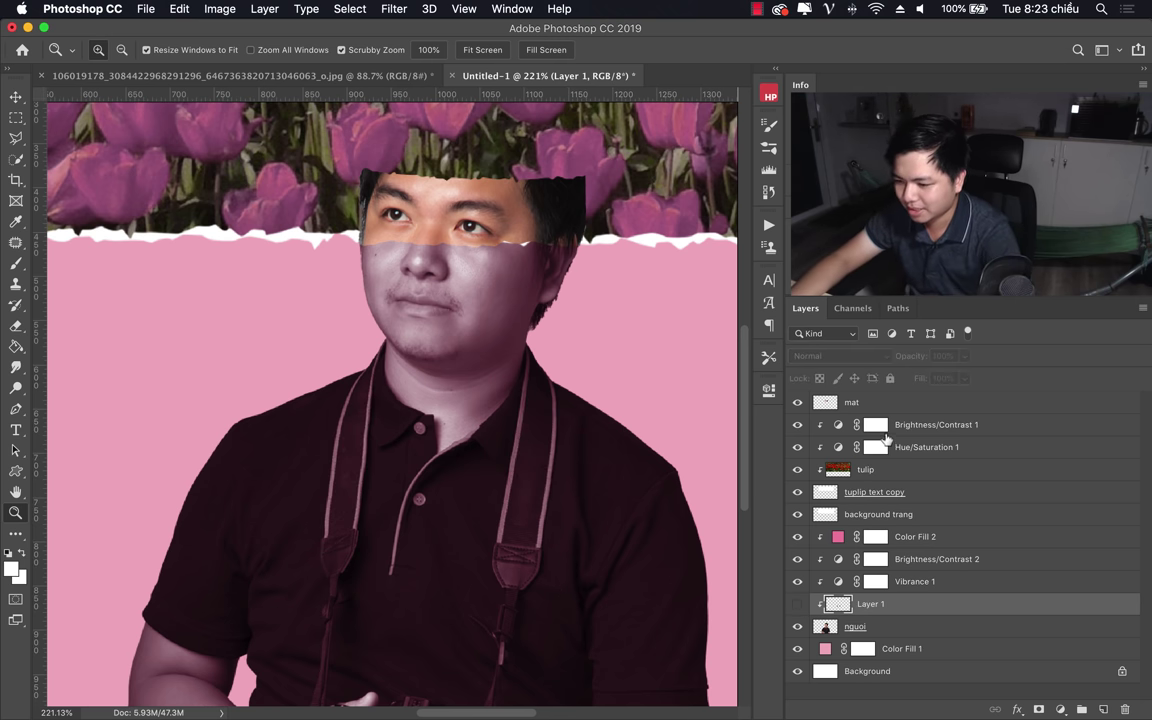
pyautogui.hotkey('ctrl', ',')
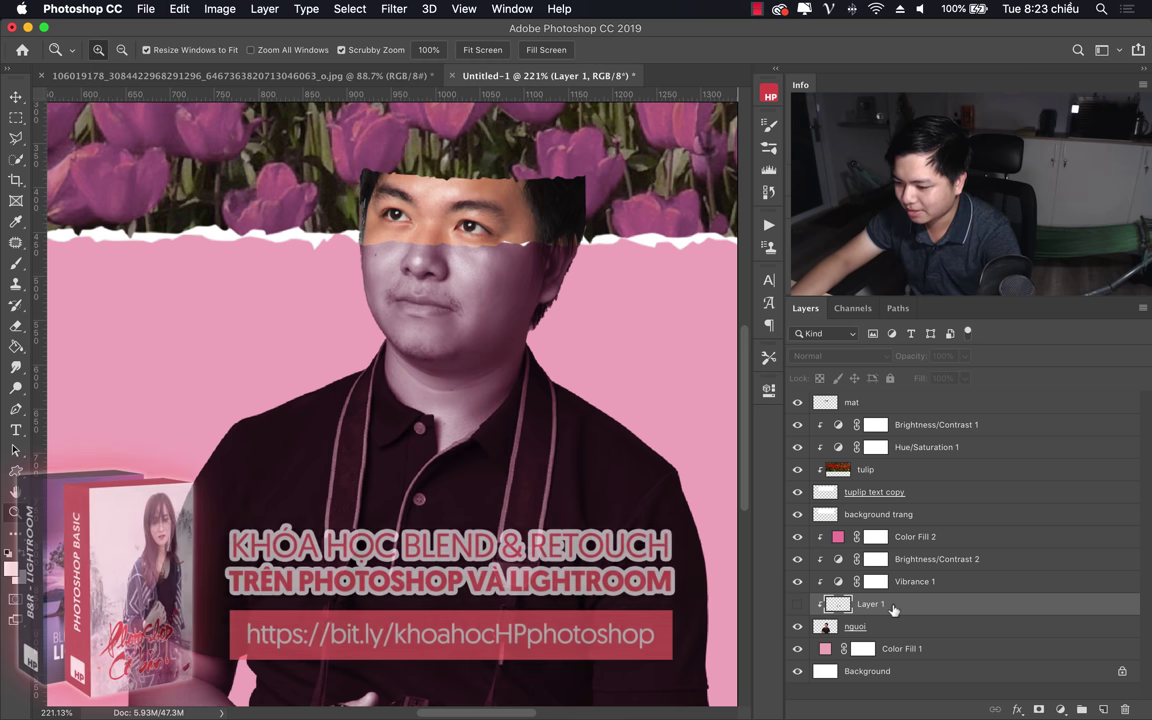
pyautogui.press('Delete')
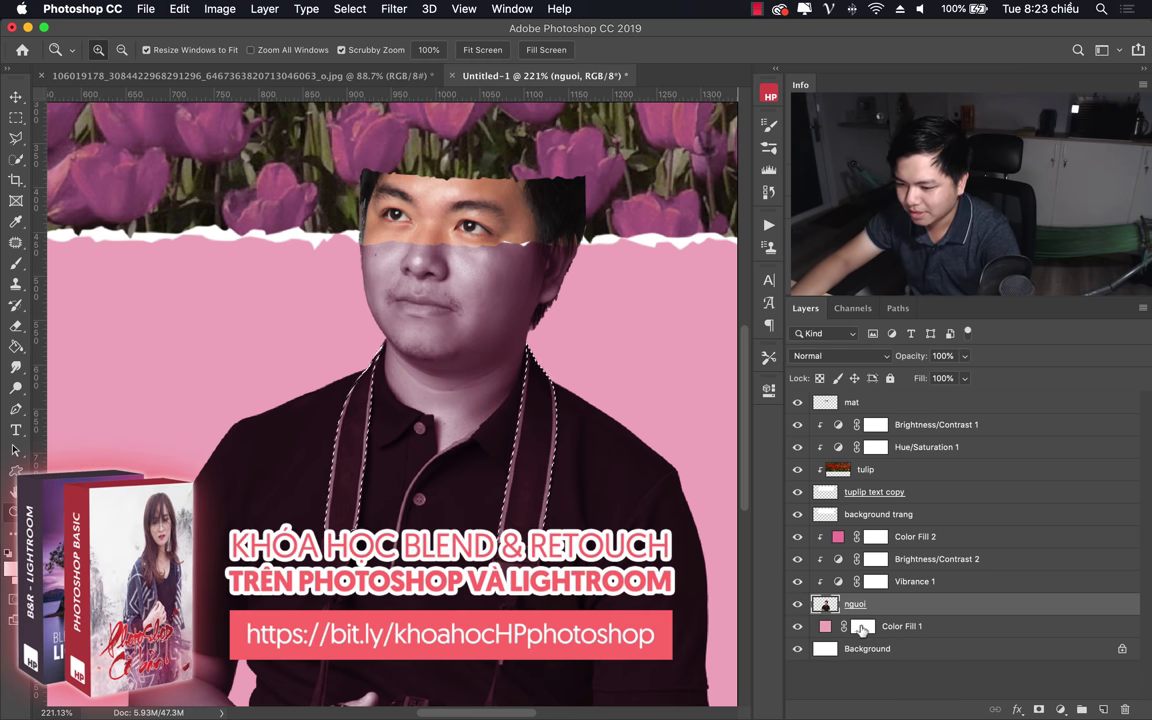
pyautogui.scroll(3, 600, 350)
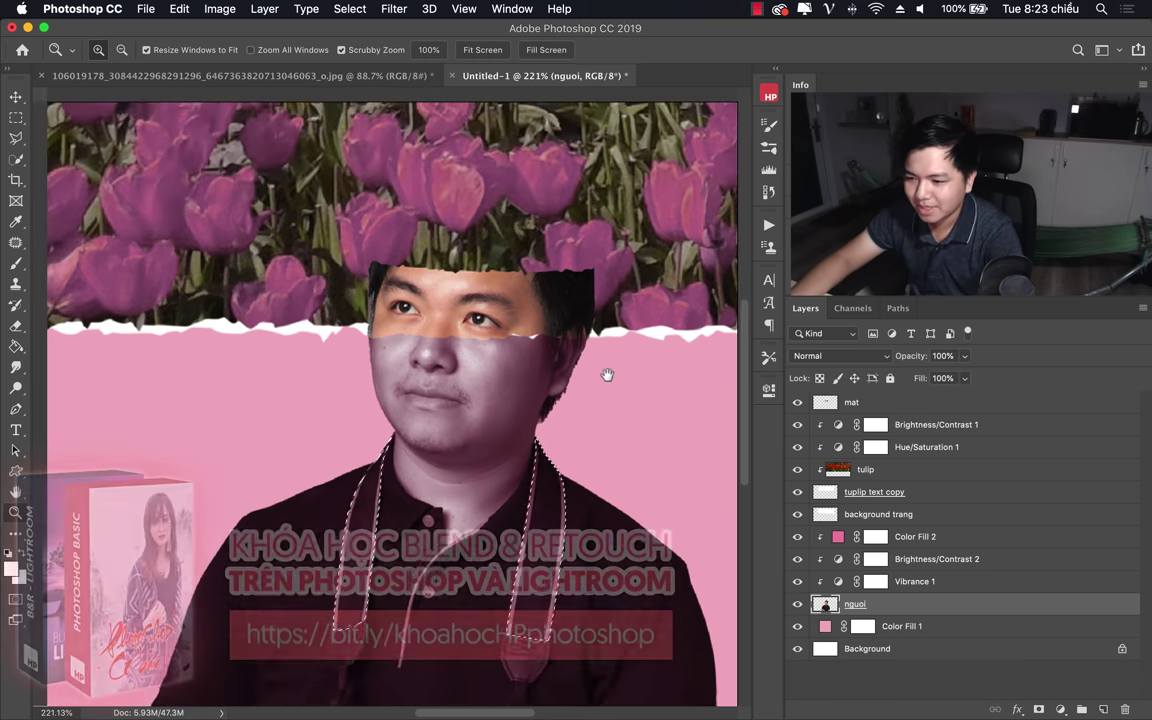
pyautogui.click(15, 125)
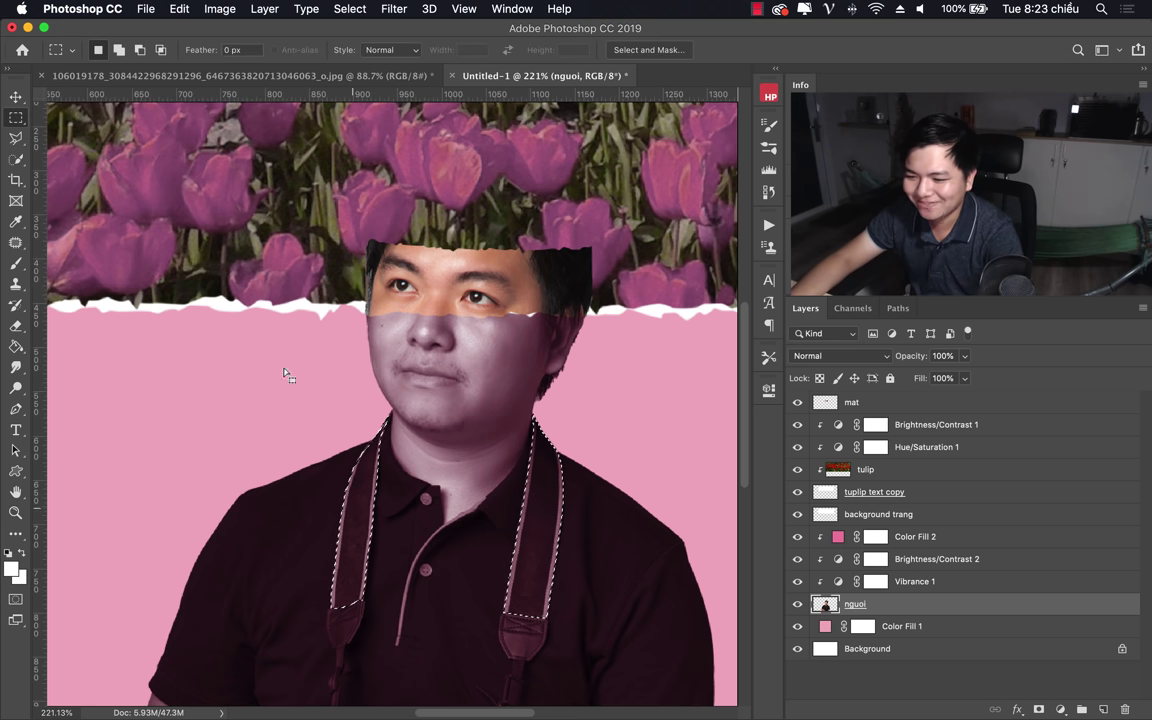
pyautogui.rightClick(15, 125)
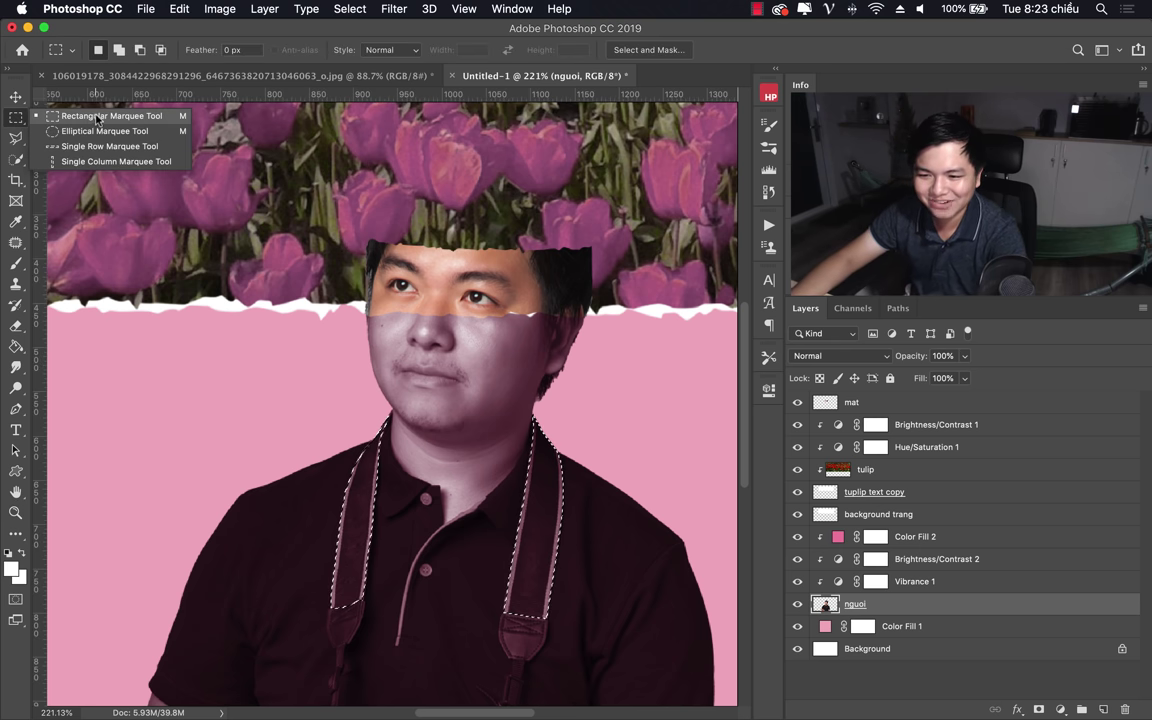
pyautogui.click(16, 138)
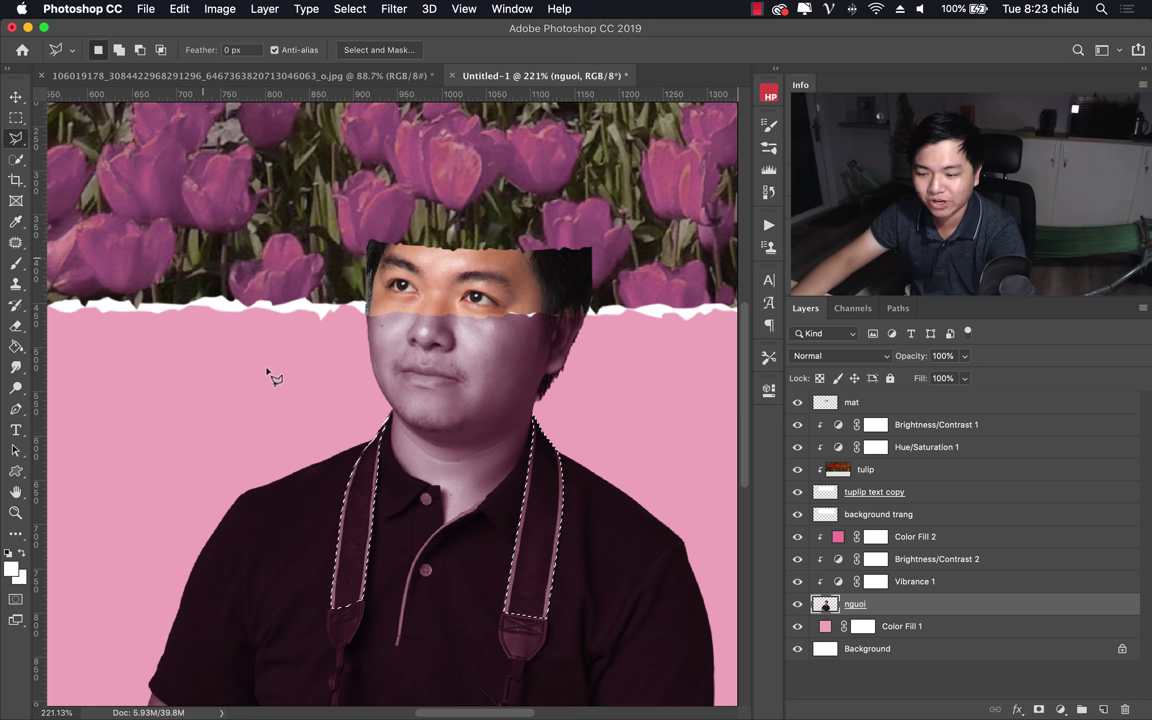
pyautogui.moveTo(357, 514); pyautogui.dragTo(135, 147)
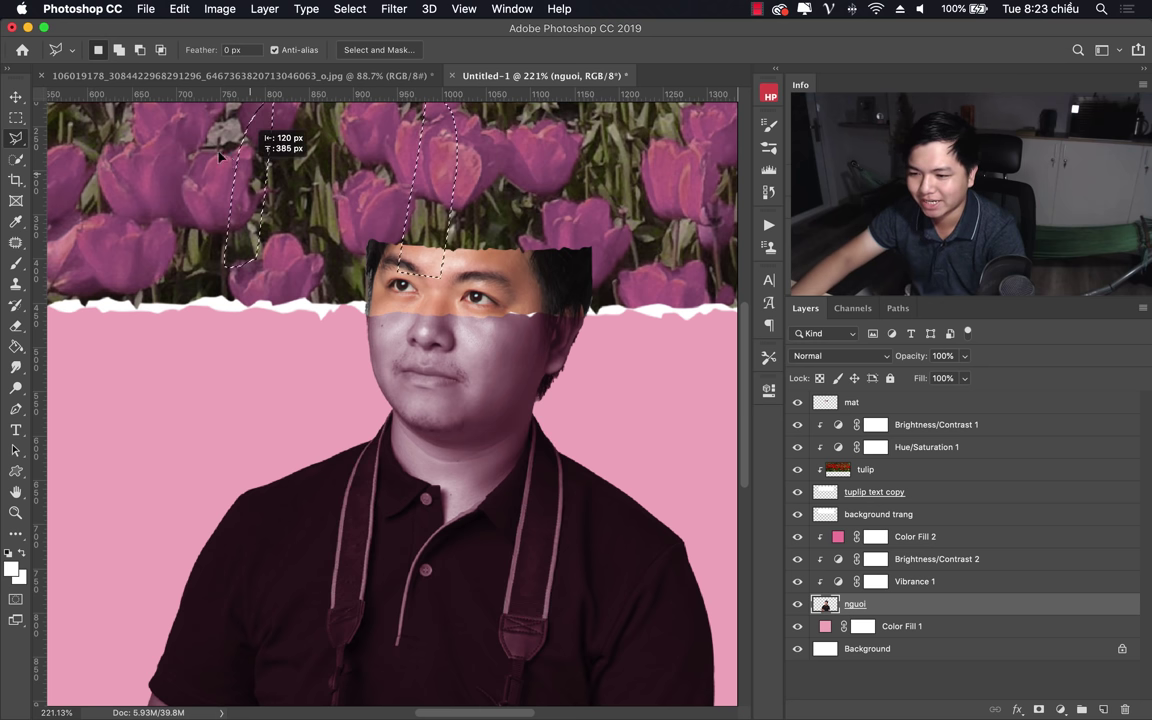
pyautogui.scroll(5, 300, 300)
pyautogui.hscroll(-2, 300, 300)
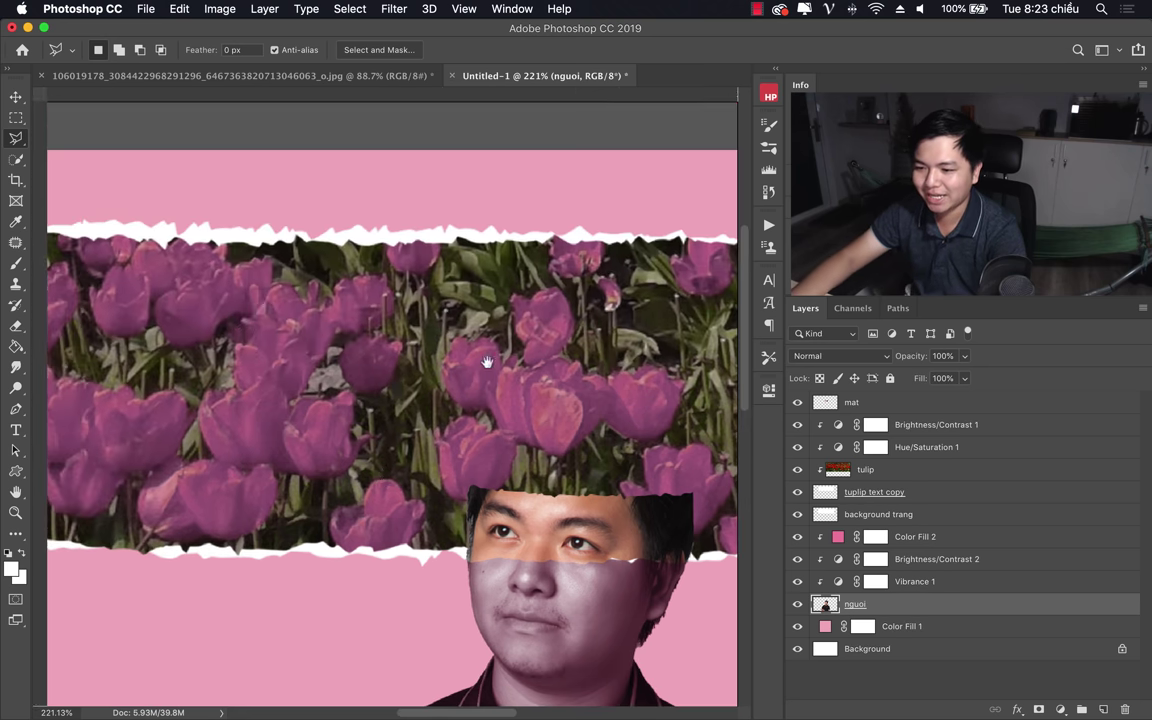
pyautogui.press('z')
pyautogui.moveTo(350, 372); pyautogui.dragTo(452, 450)
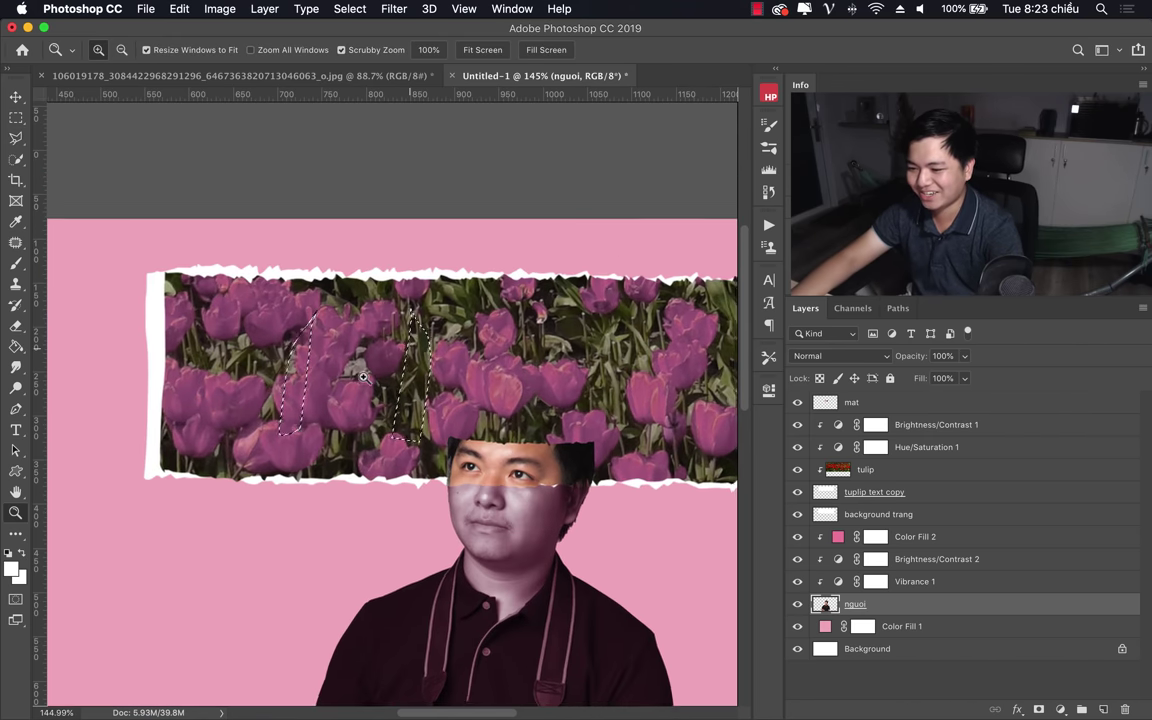
pyautogui.hotkey('ctrl', 'z')
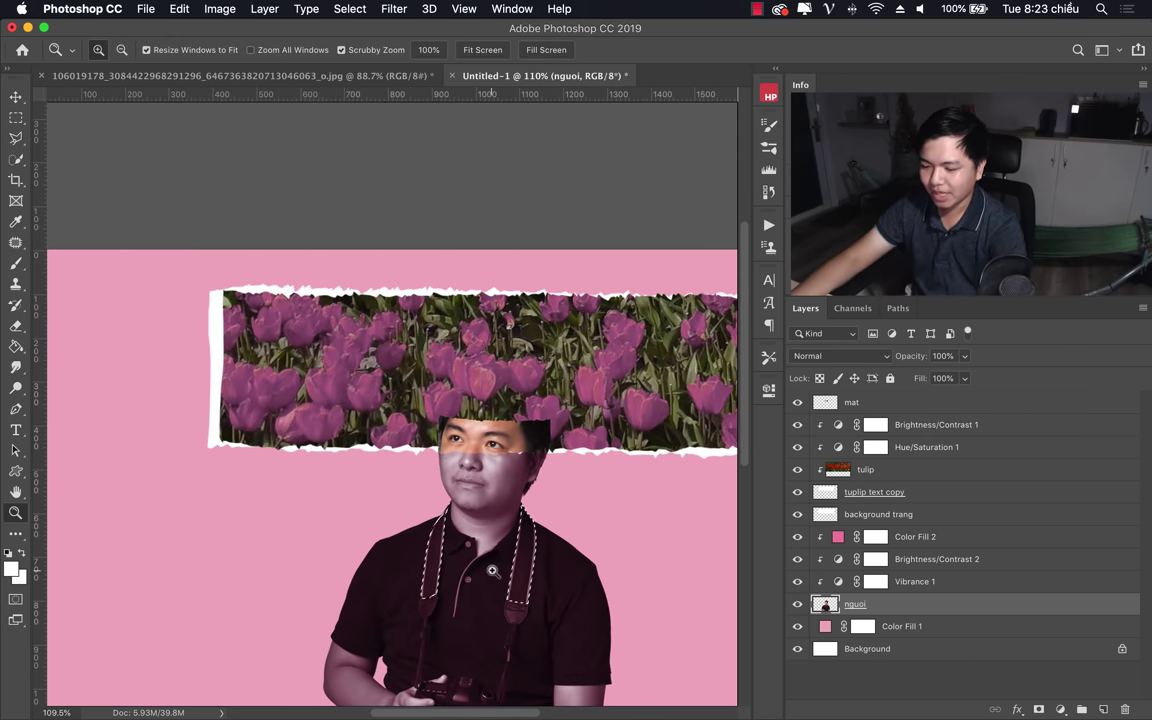
pyautogui.scroll(-2, 513, 522)
pyautogui.hscroll(2, 513, 522)
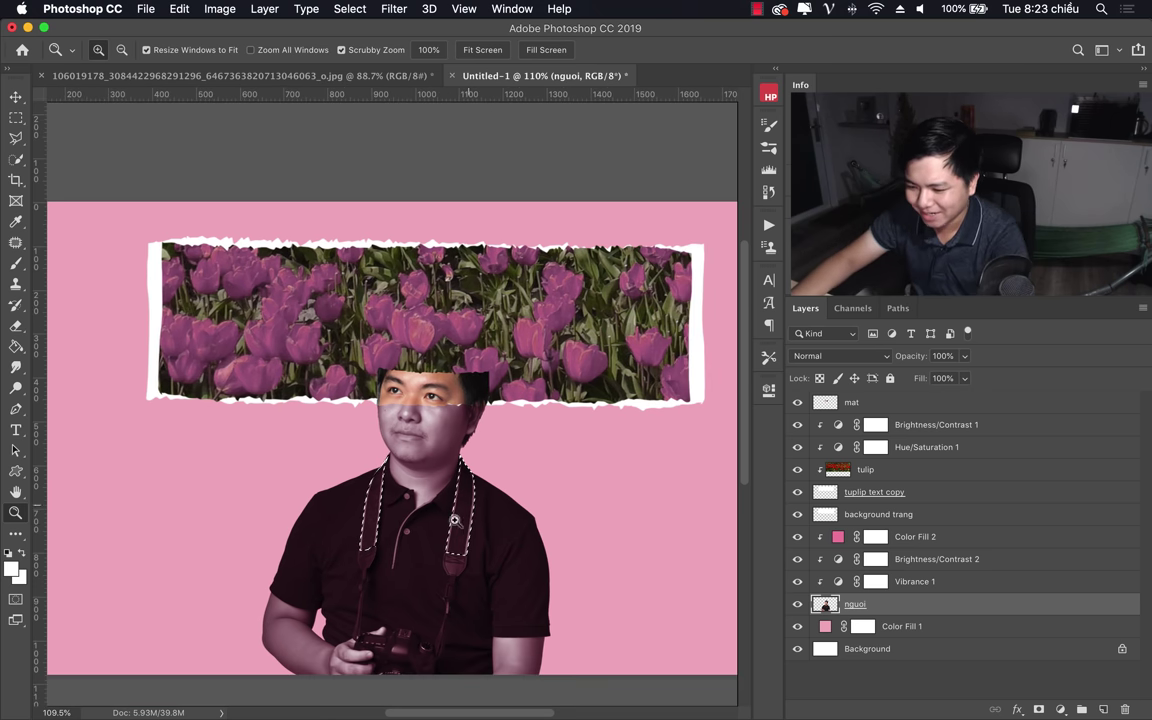
# - Glance at the tulip garden image in Chrome, then return to Photoshop
pyautogui.click(264, 688)
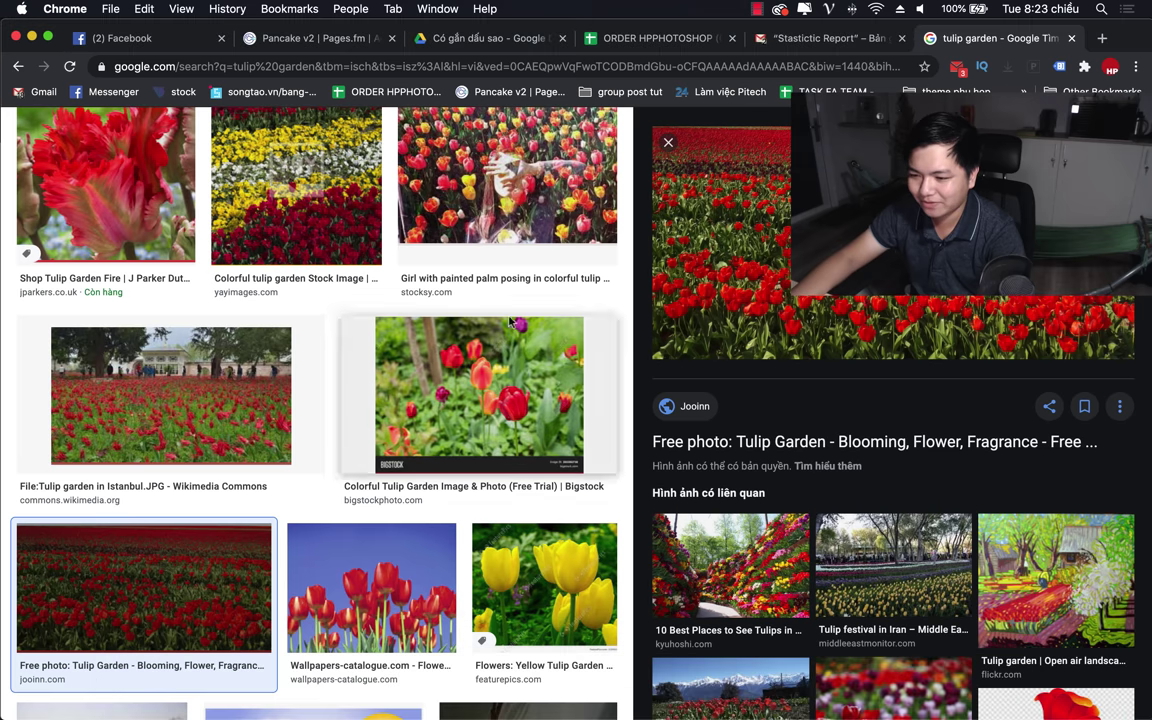
pyautogui.rightClick(817, 297)
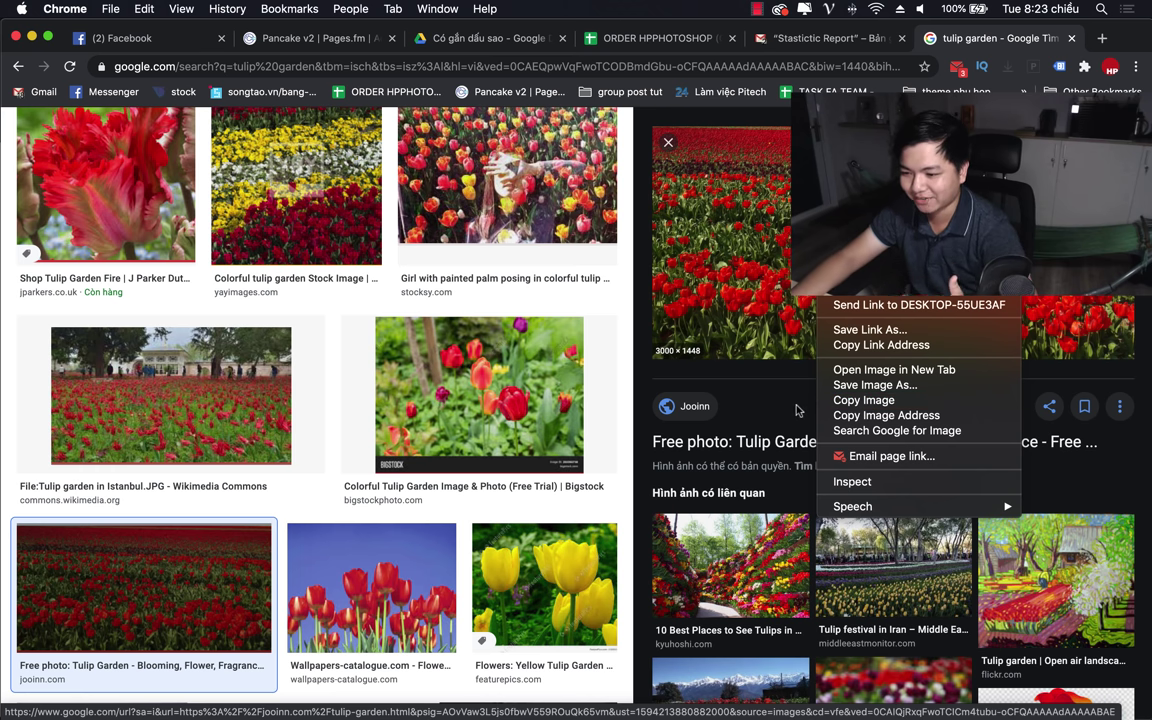
pyautogui.click(864, 399)
pyautogui.moveTo(809, 712)
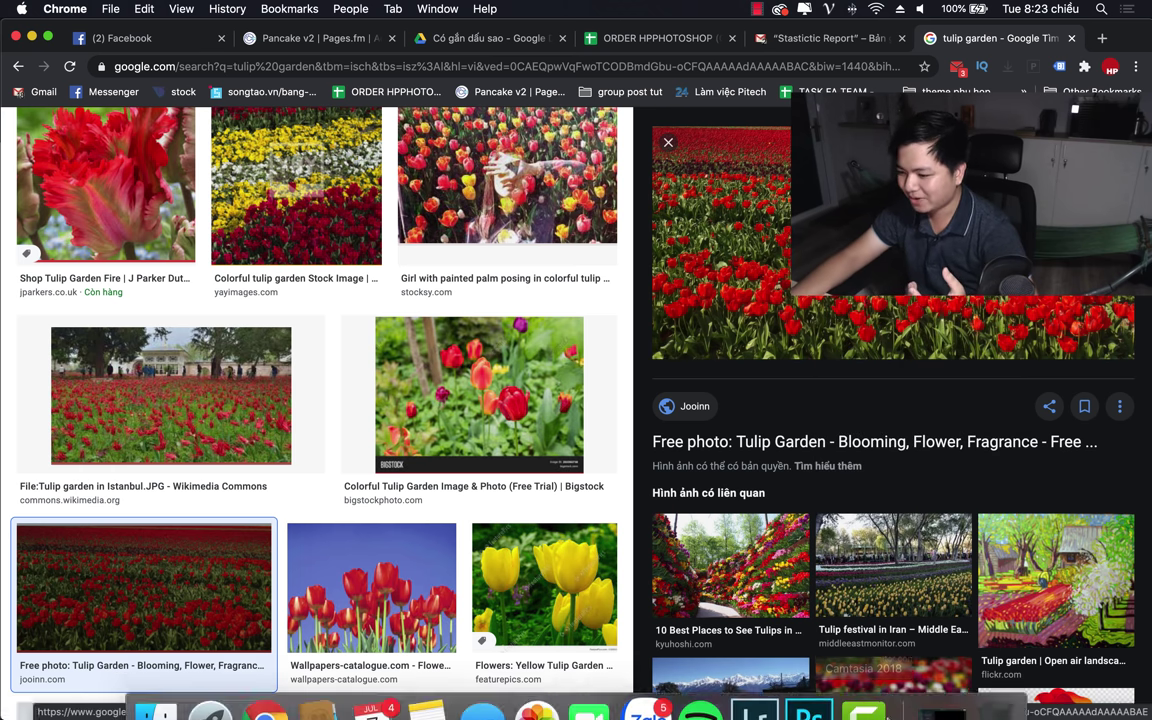
pyautogui.click(809, 686)
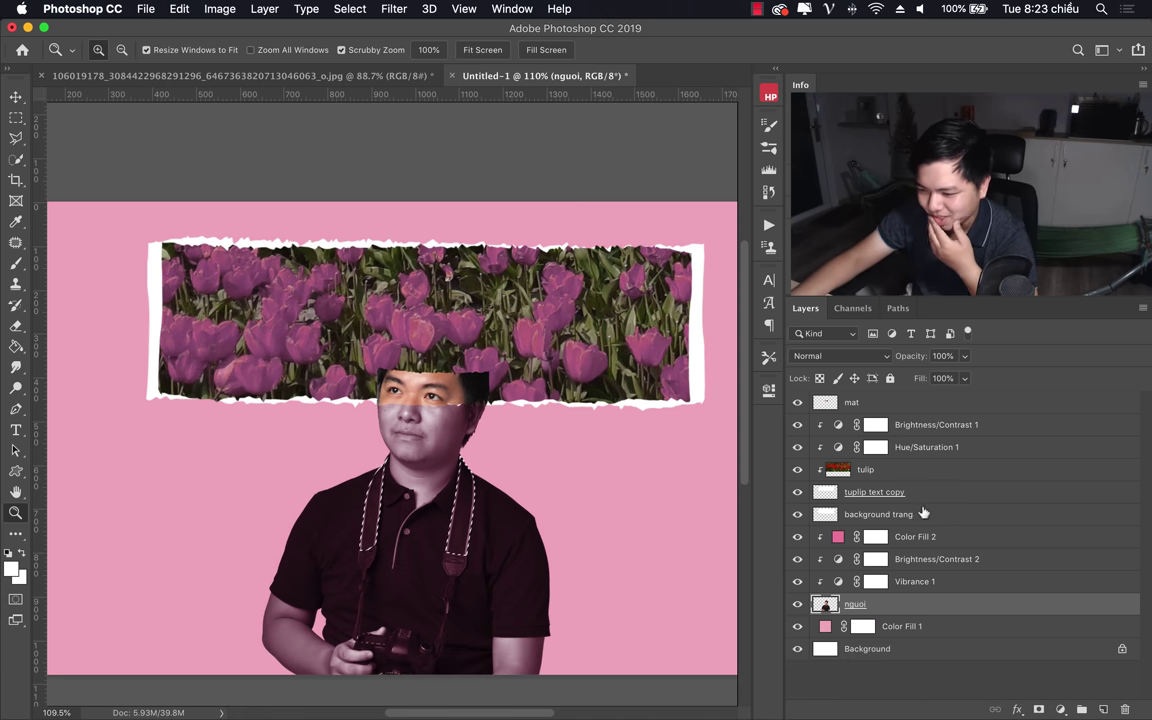
# - Save the camera-strap selection as a channel named 'cai day', then select the tulip layers
pyautogui.click(350, 9)
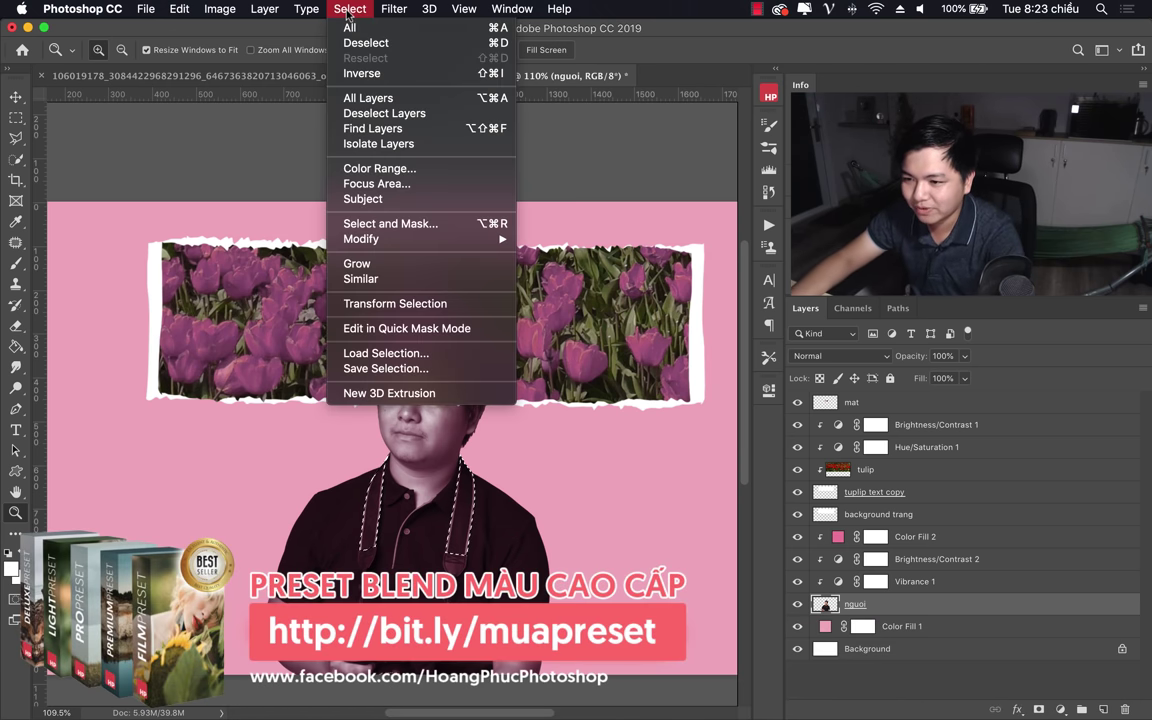
pyautogui.click(378, 368)
pyautogui.write('cai')
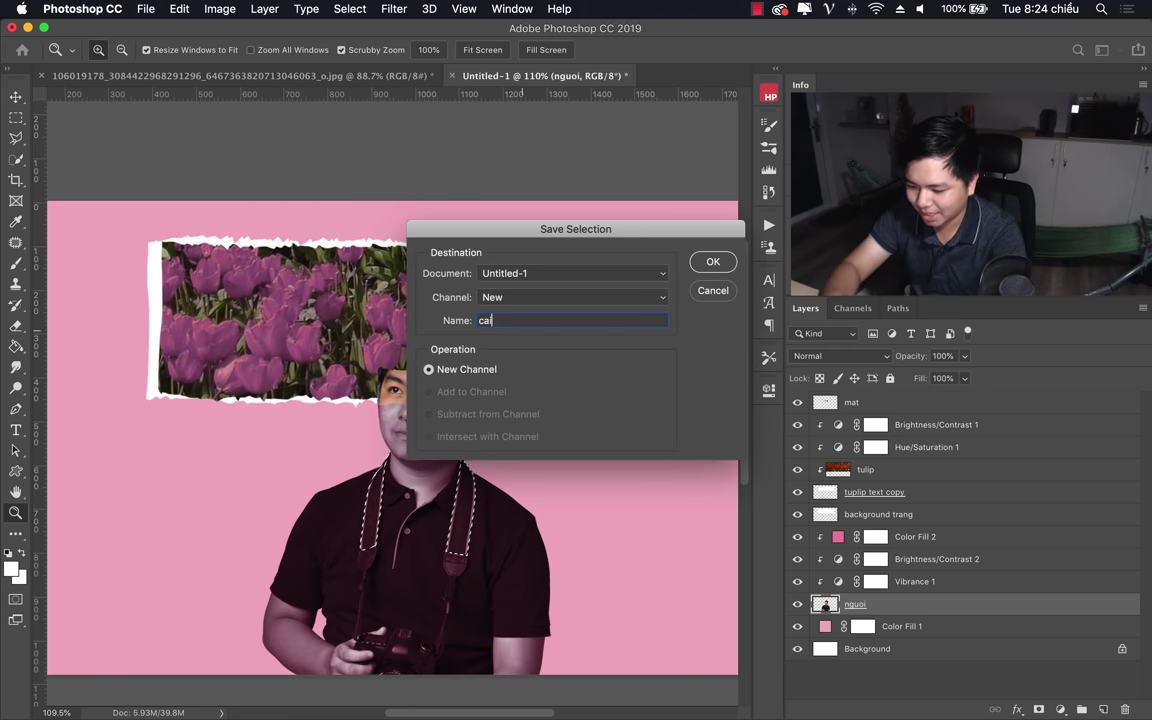
pyautogui.write(' day')
pyautogui.click(712, 263)
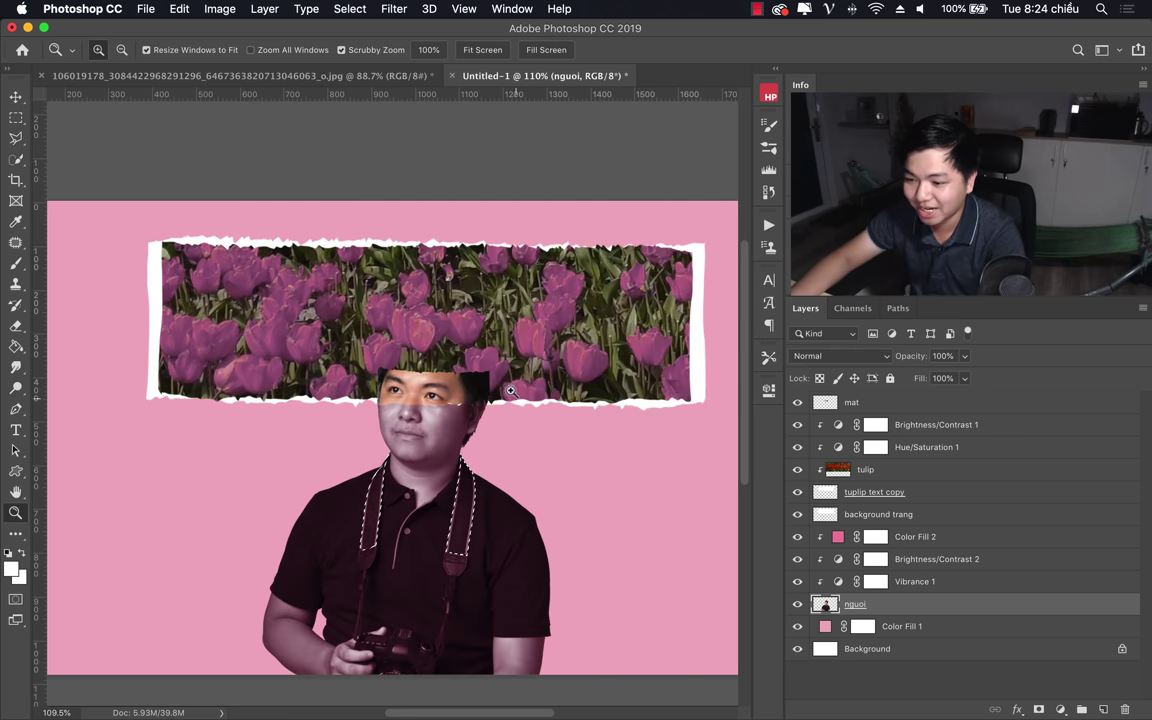
pyautogui.click(975, 430)
pyautogui.keyDown('shift'); pyautogui.click(889, 470); pyautogui.keyUp('shift')
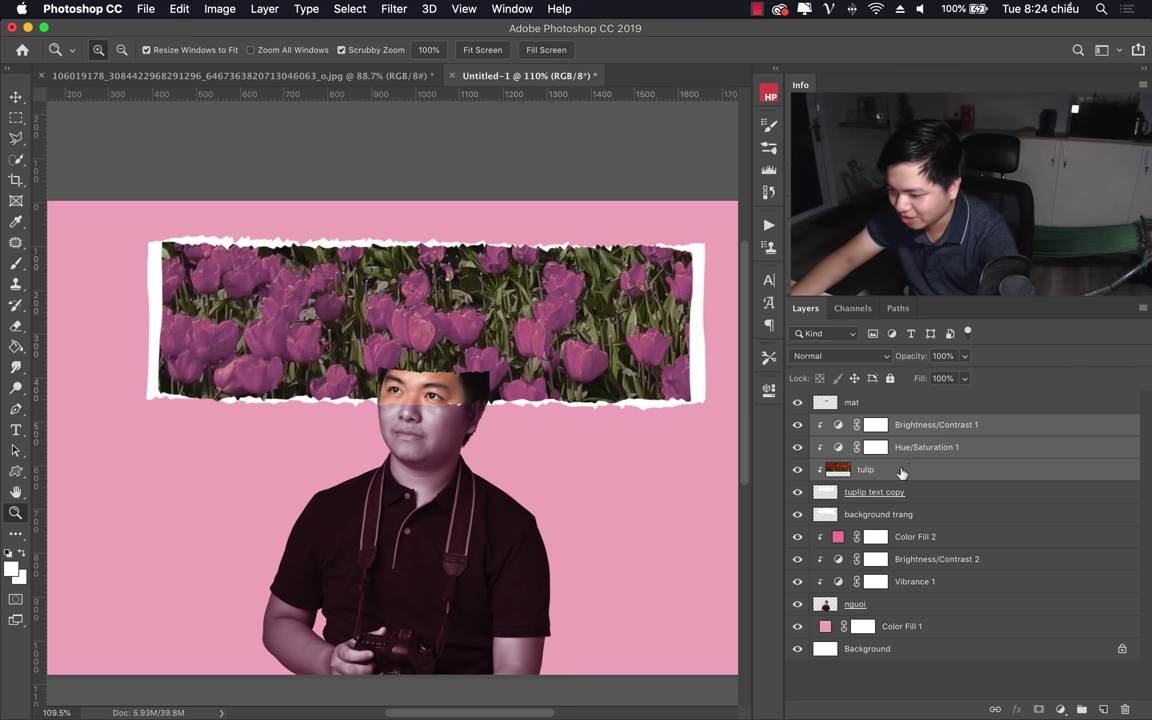
# - Merge tulip, Hue/Saturation 1 and Brightness/Contrast 1 into a single layer
pyautogui.click(902, 470)
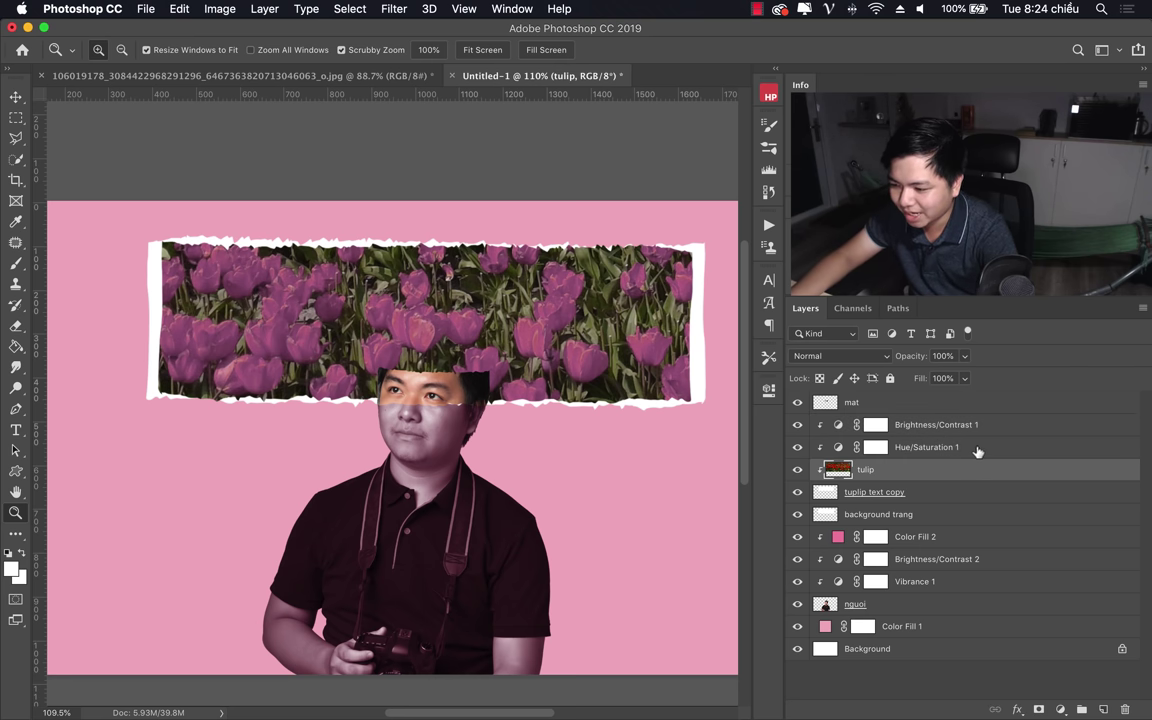
pyautogui.keyDown('shift'); pyautogui.click(1008, 433); pyautogui.keyUp('shift')
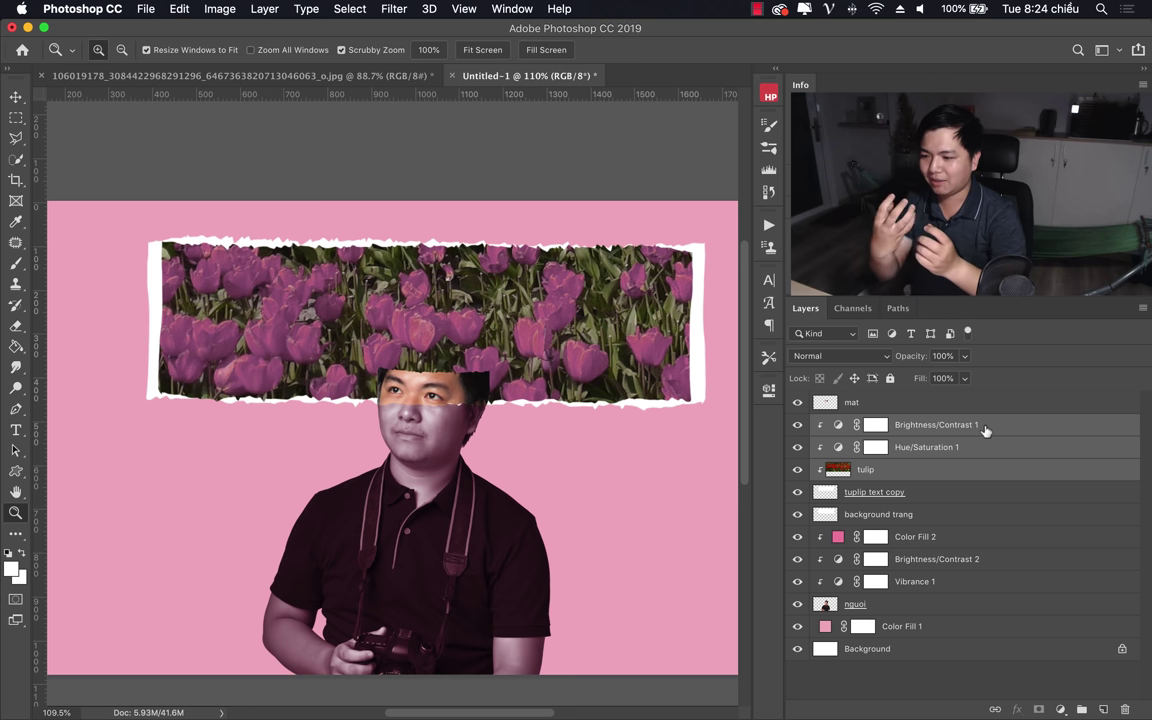
pyautogui.rightClick(904, 469)
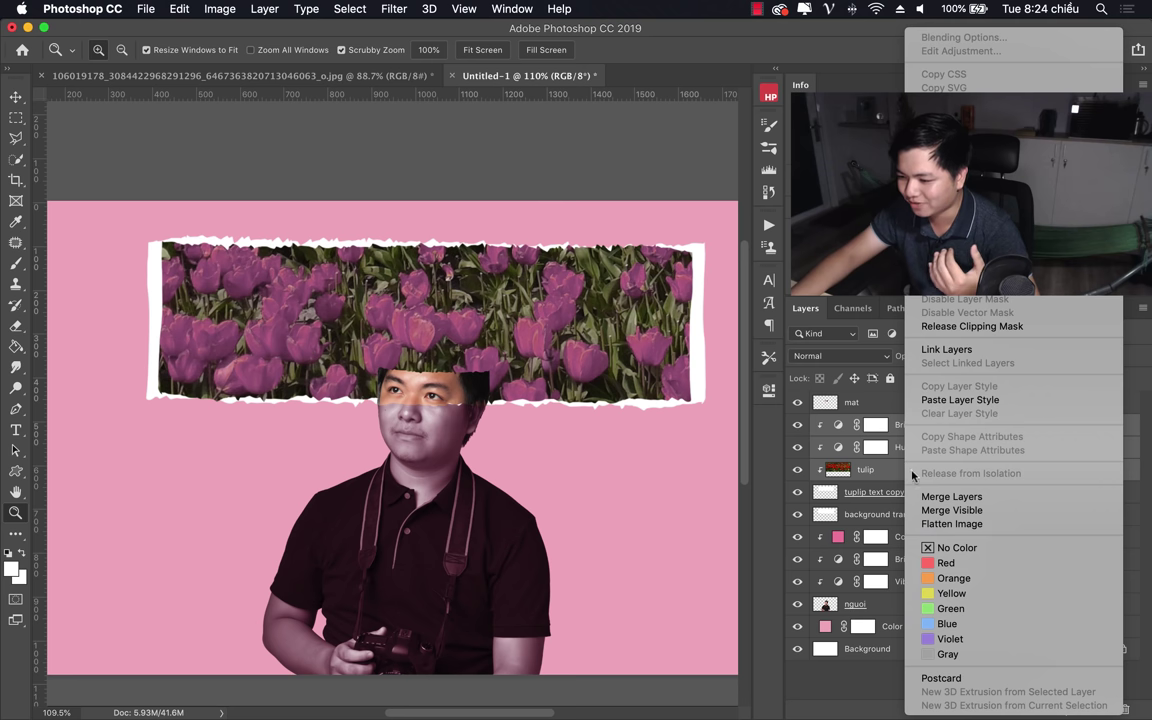
pyautogui.click(886, 481)
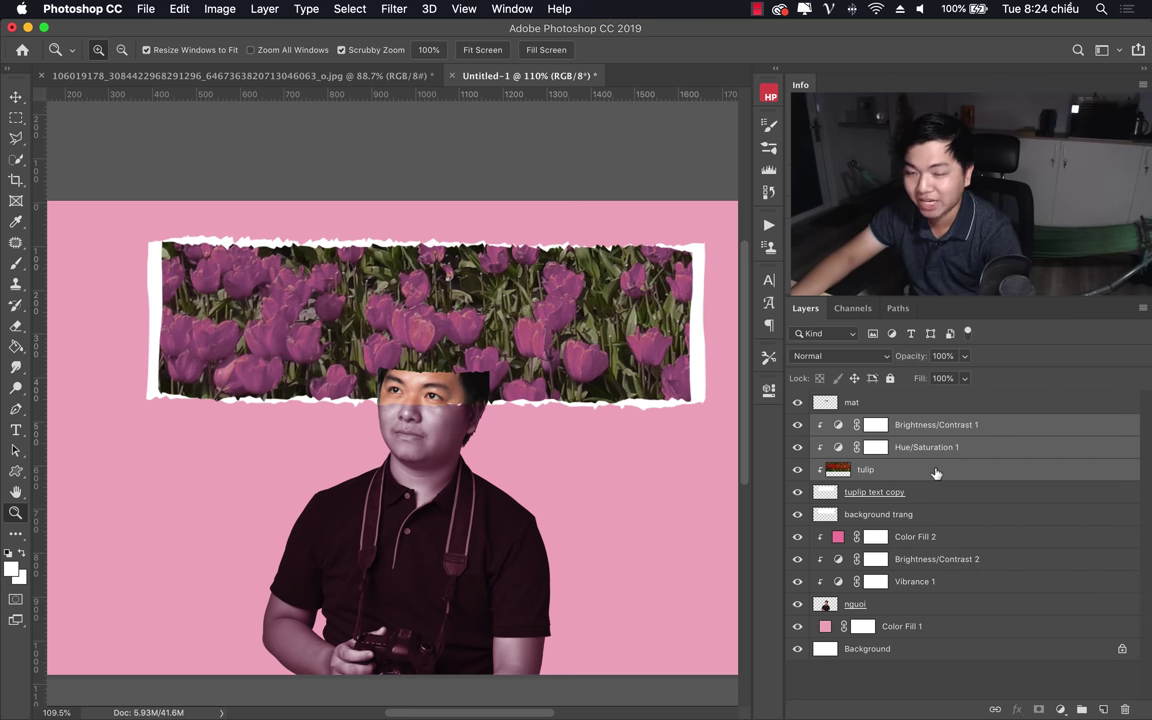
pyautogui.rightClick(915, 474)
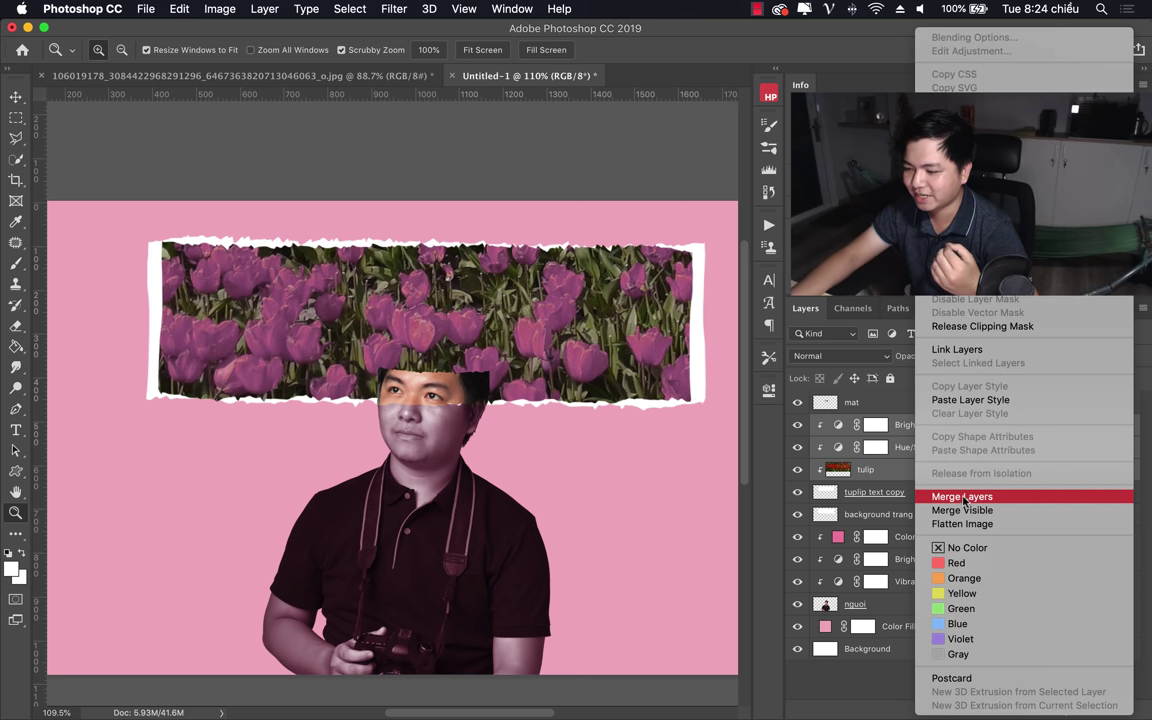
pyautogui.click(962, 497)
pyautogui.click(798, 425)
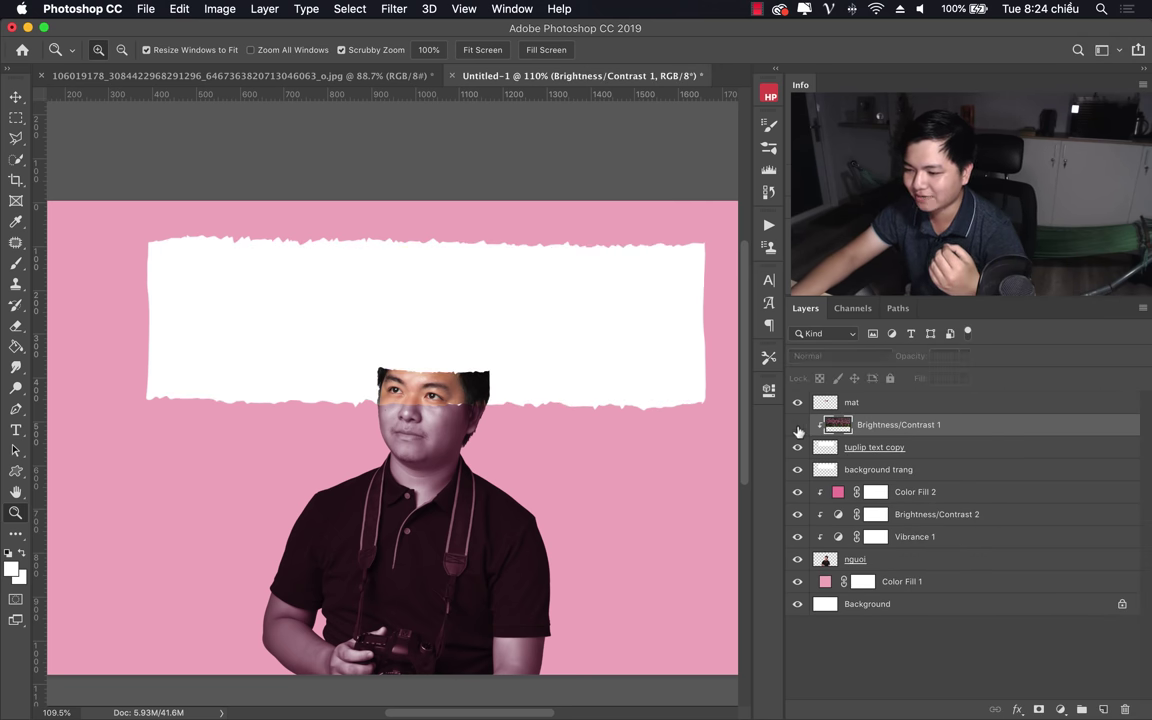
pyautogui.click(798, 425)
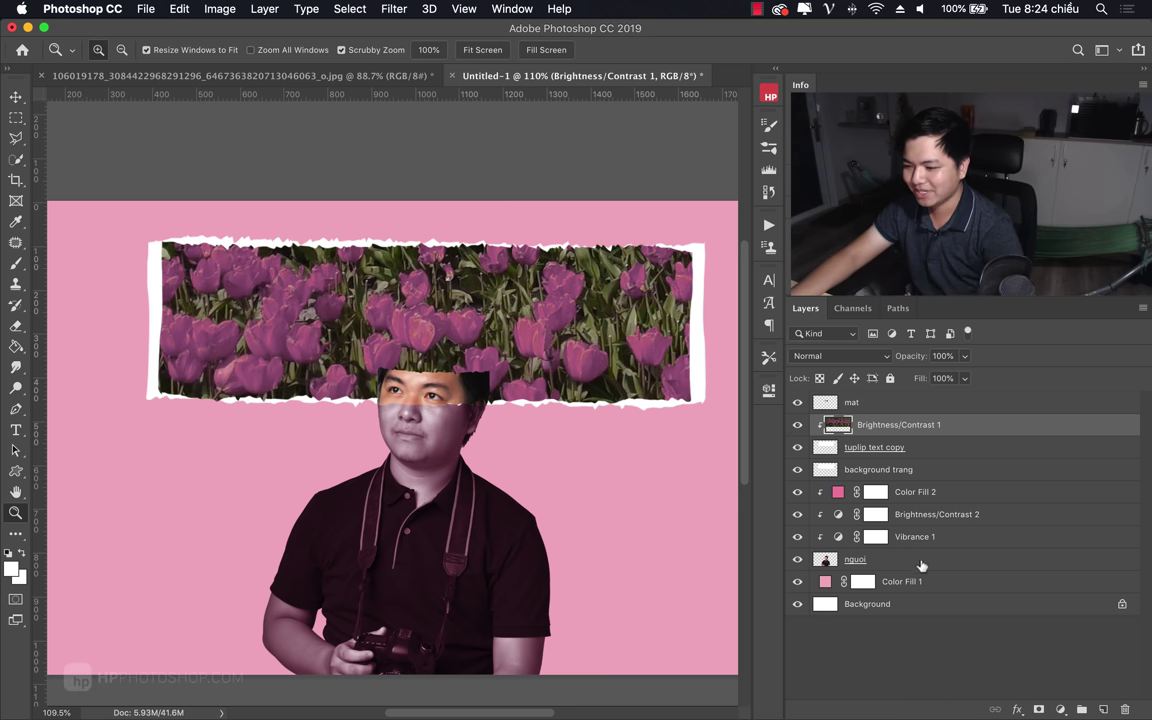
# - Duplicate the merged tulip layer
pyautogui.click(919, 558)
pyautogui.click(917, 428)
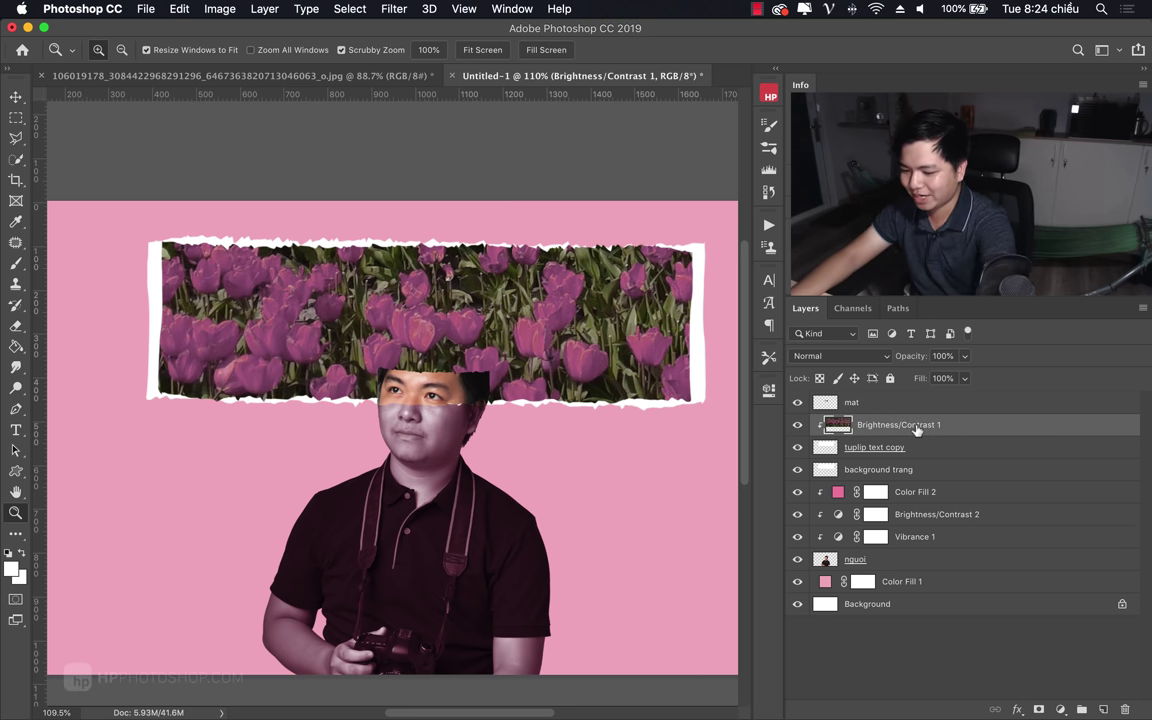
pyautogui.hotkey('ctrl', 'j')
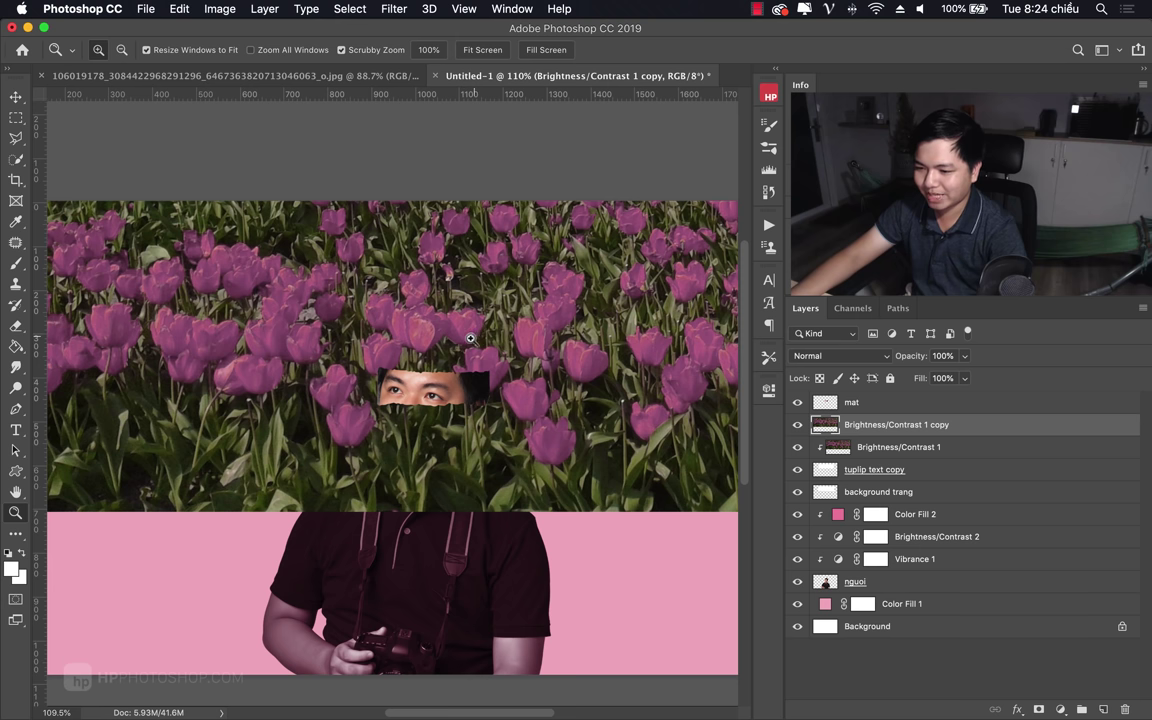
# - Shift the tulip copy down and move it above Color Fill 2 to clip it to the man
pyautogui.moveTo(487, 308)
pyautogui.mouseDown()
pyautogui.moveTo(476, 570)
pyautogui.moveTo(481, 541)
pyautogui.mouseUp()
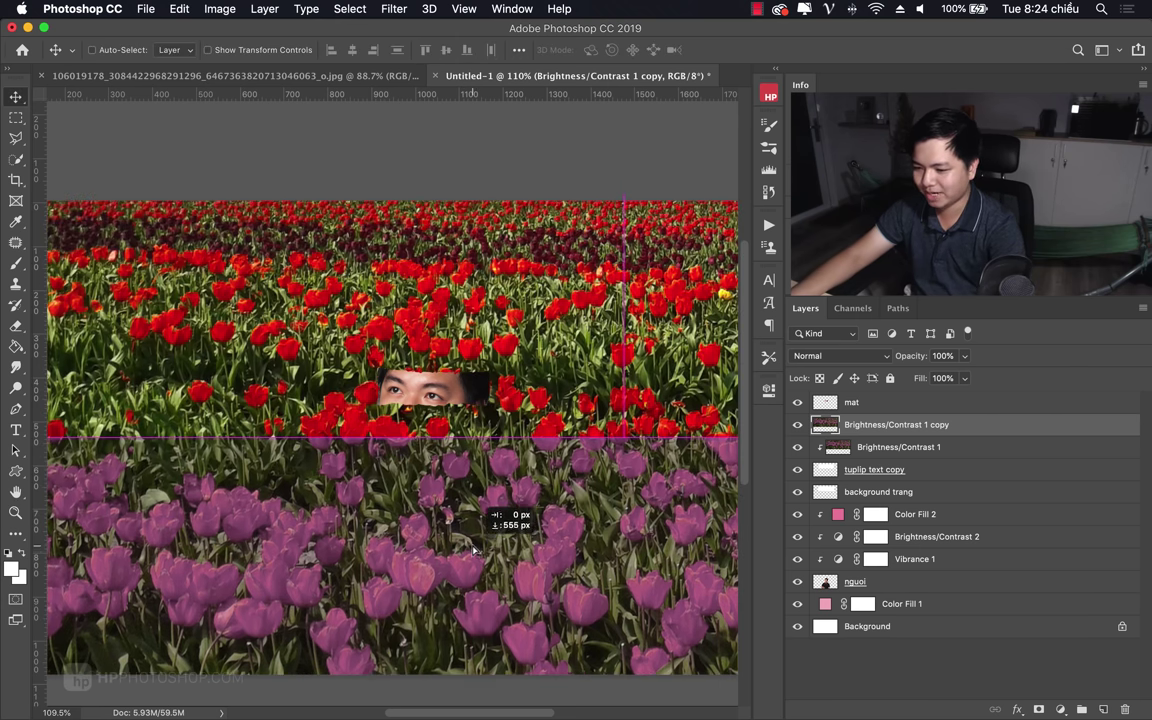
pyautogui.click(797, 424)
pyautogui.click(892, 582)
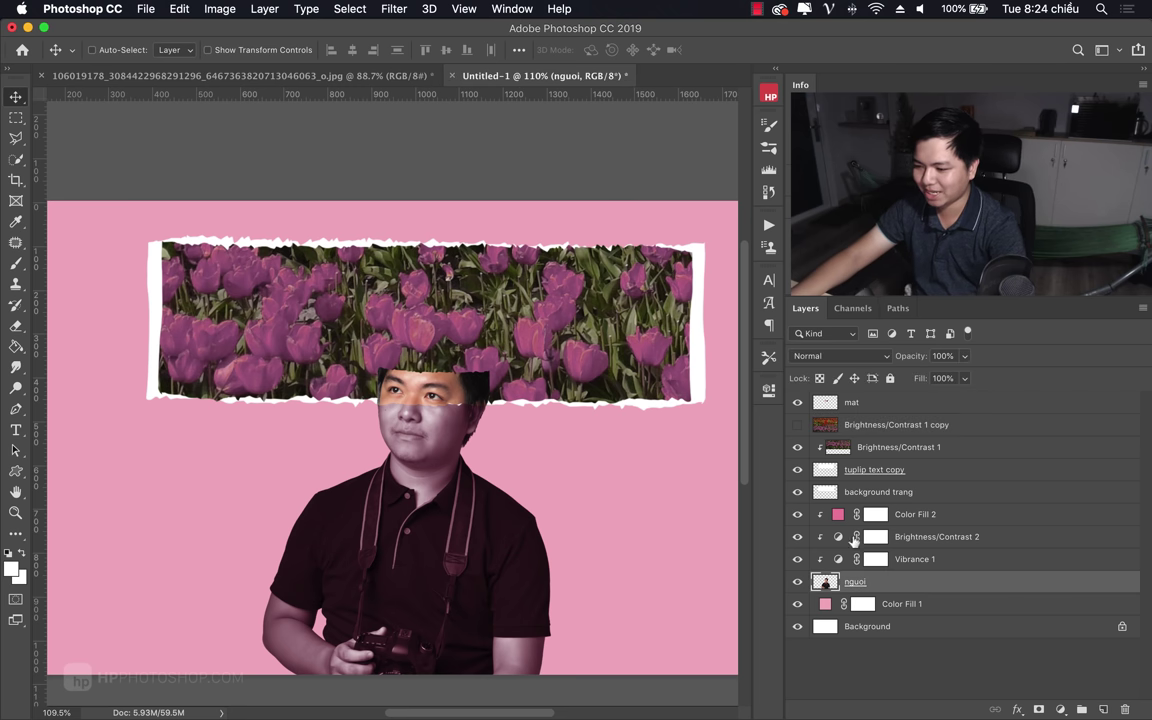
pyautogui.moveTo(964, 430)
pyautogui.mouseDown()
pyautogui.moveTo(924, 453)
pyautogui.moveTo(913, 428)
pyautogui.moveTo(851, 540)
pyautogui.mouseUp()
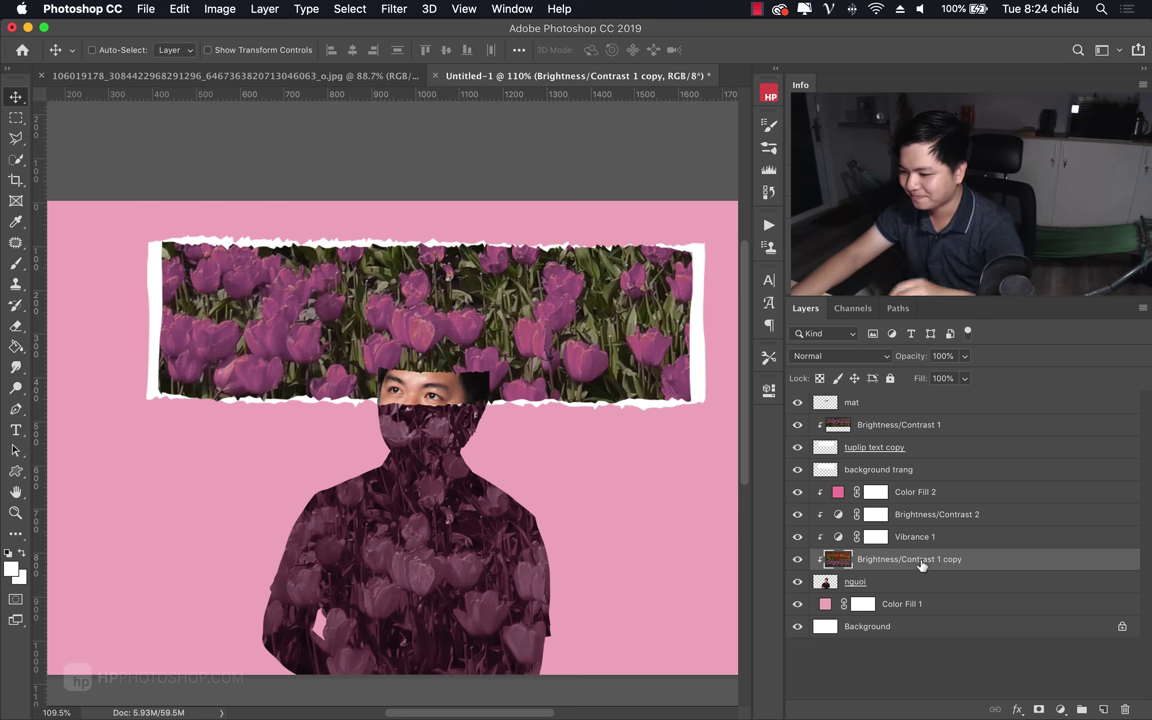
pyautogui.moveTo(920, 553); pyautogui.dragTo(916, 488)
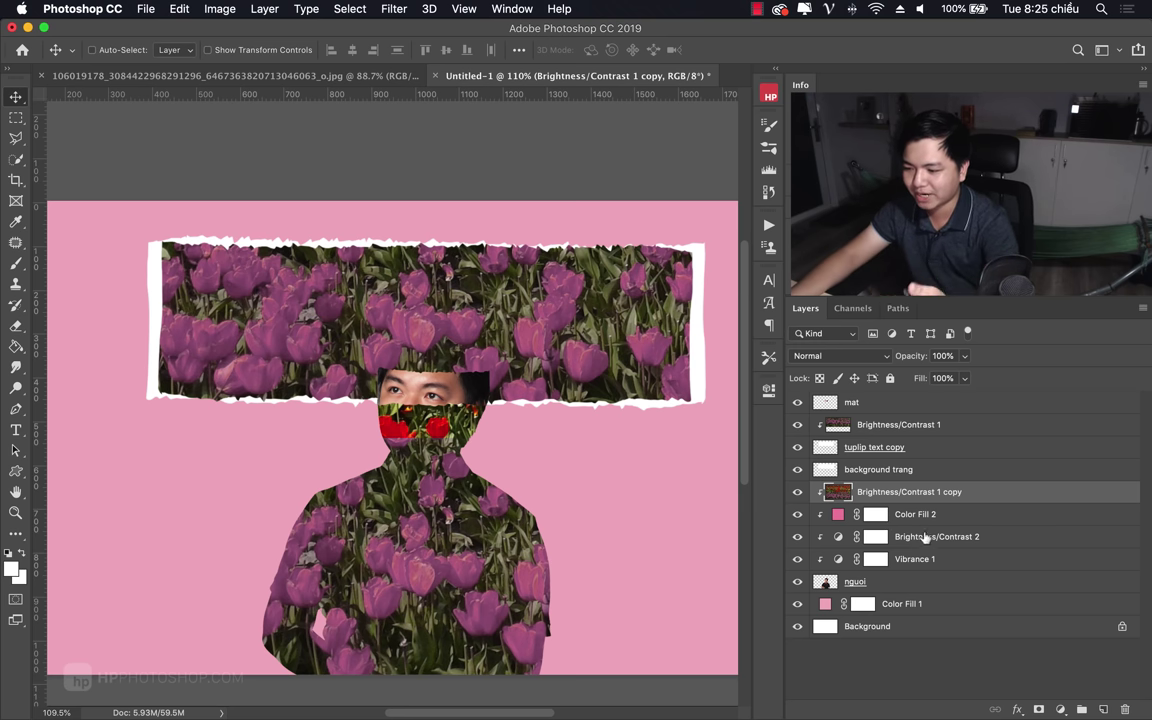
# - Toggle the tulip fill's visibility to compare it with the man's original photo
pyautogui.click(798, 492)
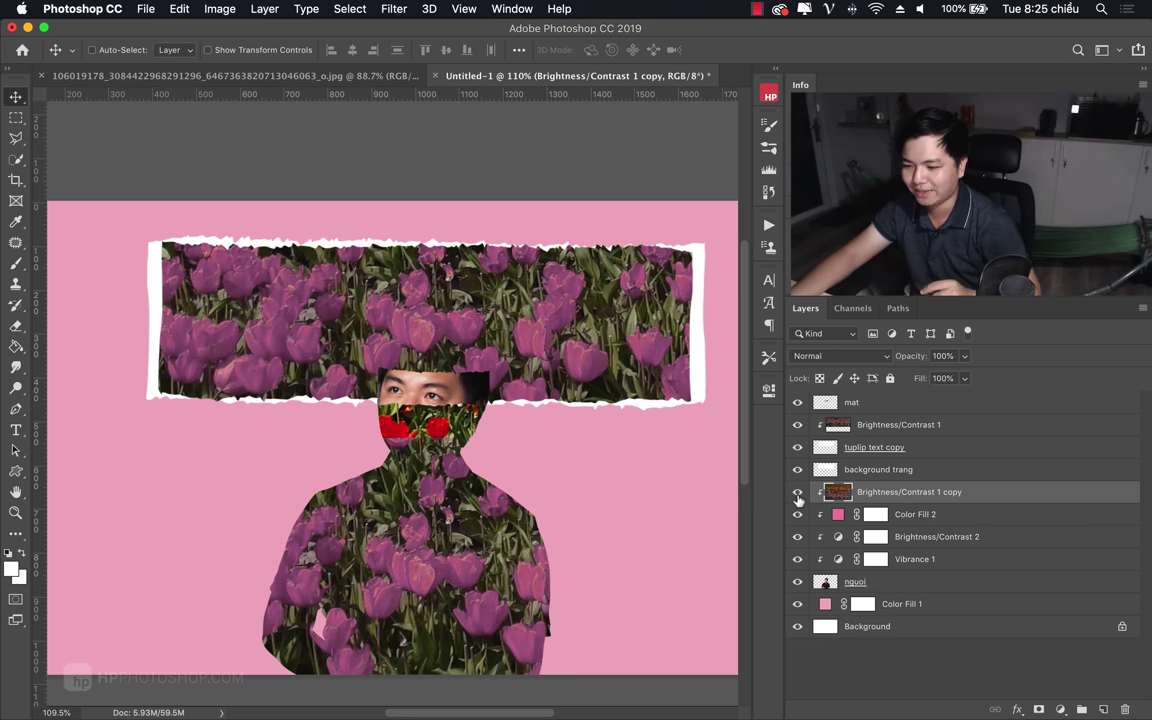
pyautogui.click(798, 492)
pyautogui.click(800, 493)
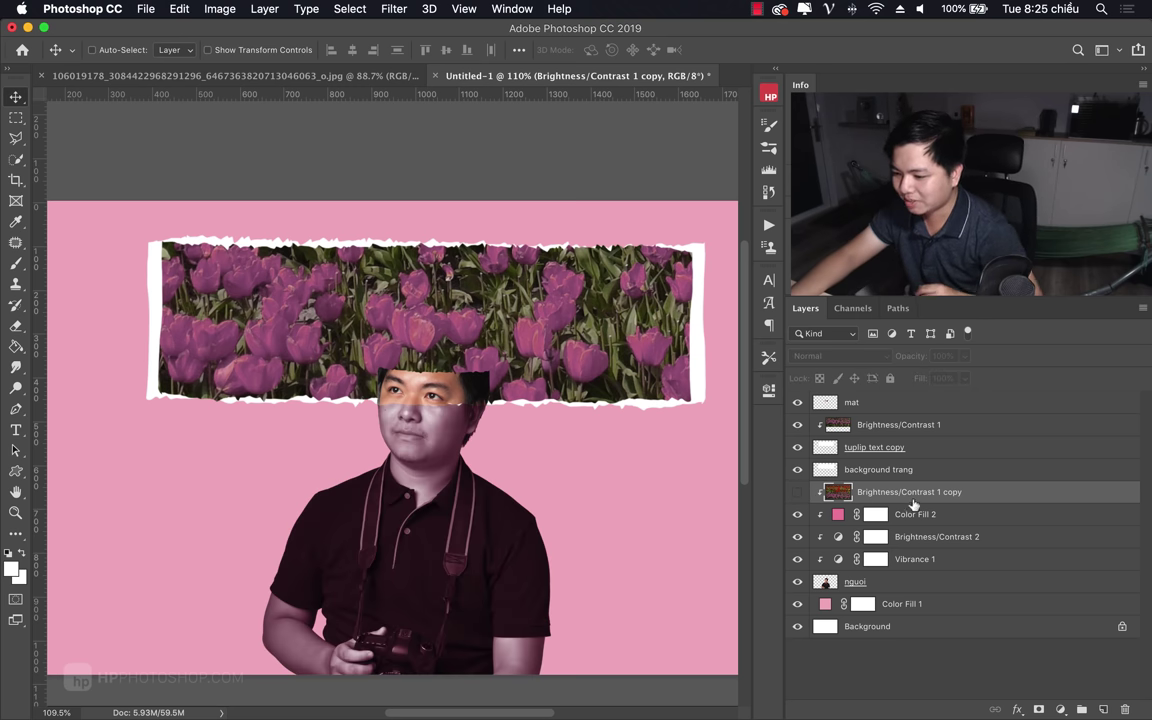
pyautogui.click(798, 493)
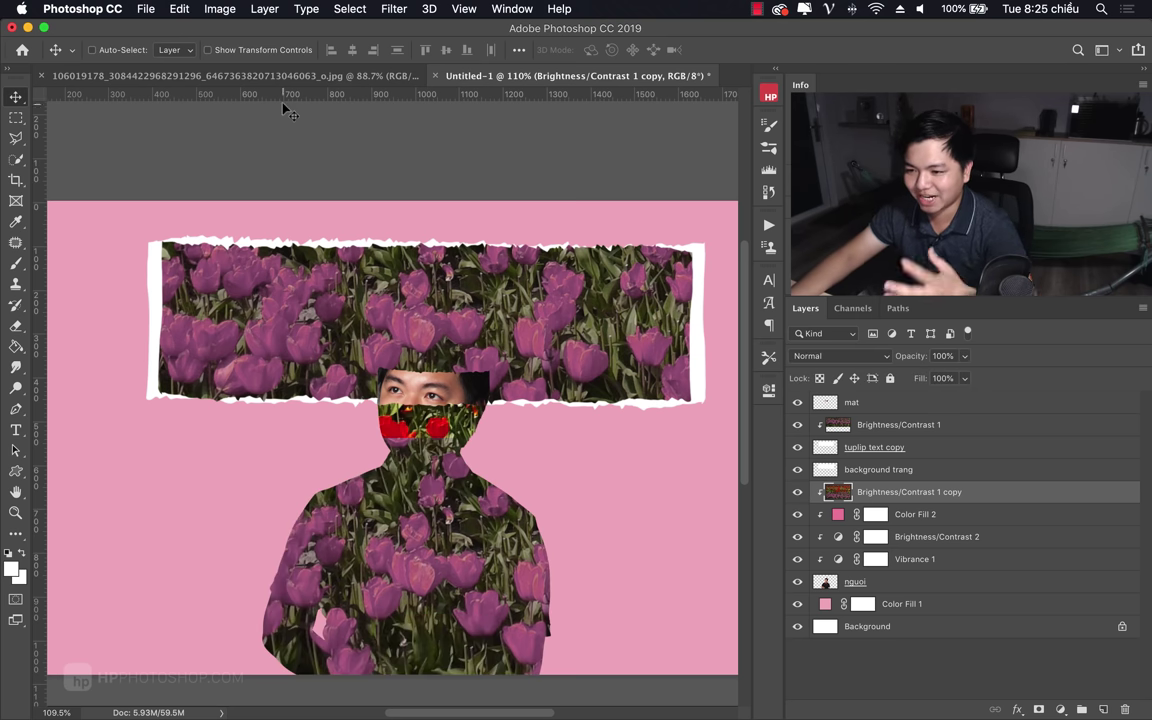
pyautogui.click(350, 9)
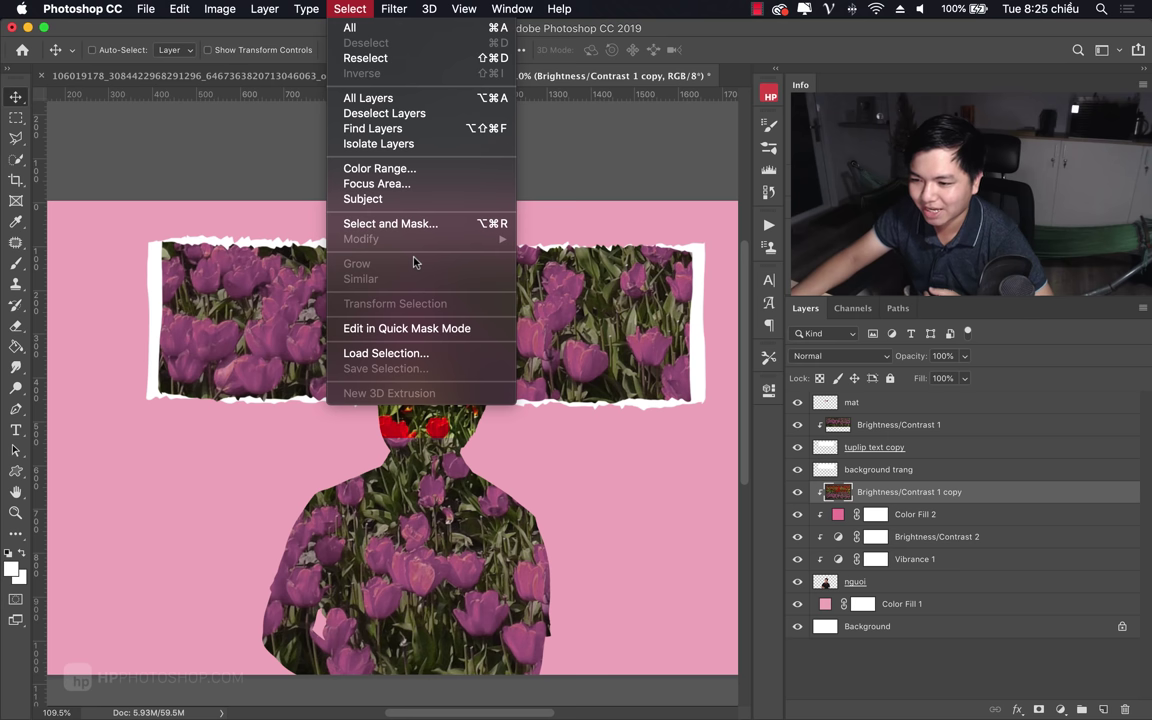
# - Load the saved 'cai day' channel as a selection and mask the tulip copy to it
pyautogui.click(410, 355)
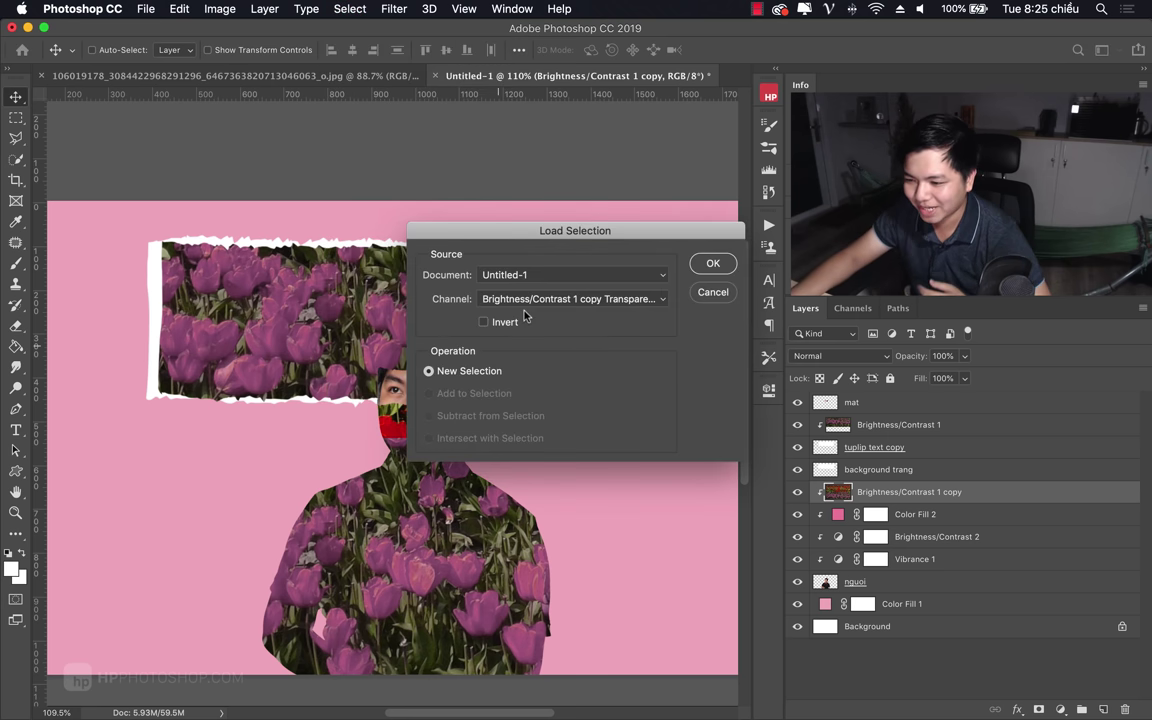
pyautogui.click(520, 275)
pyautogui.click(516, 299)
pyautogui.click(516, 299)
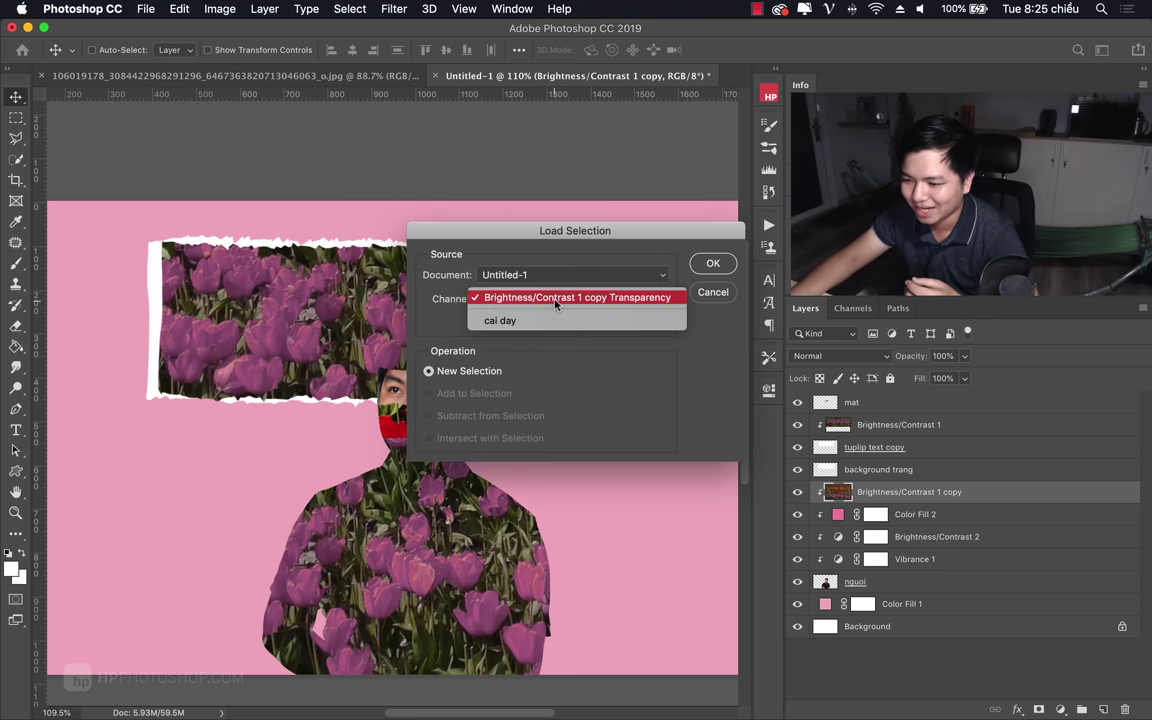
pyautogui.click(507, 322)
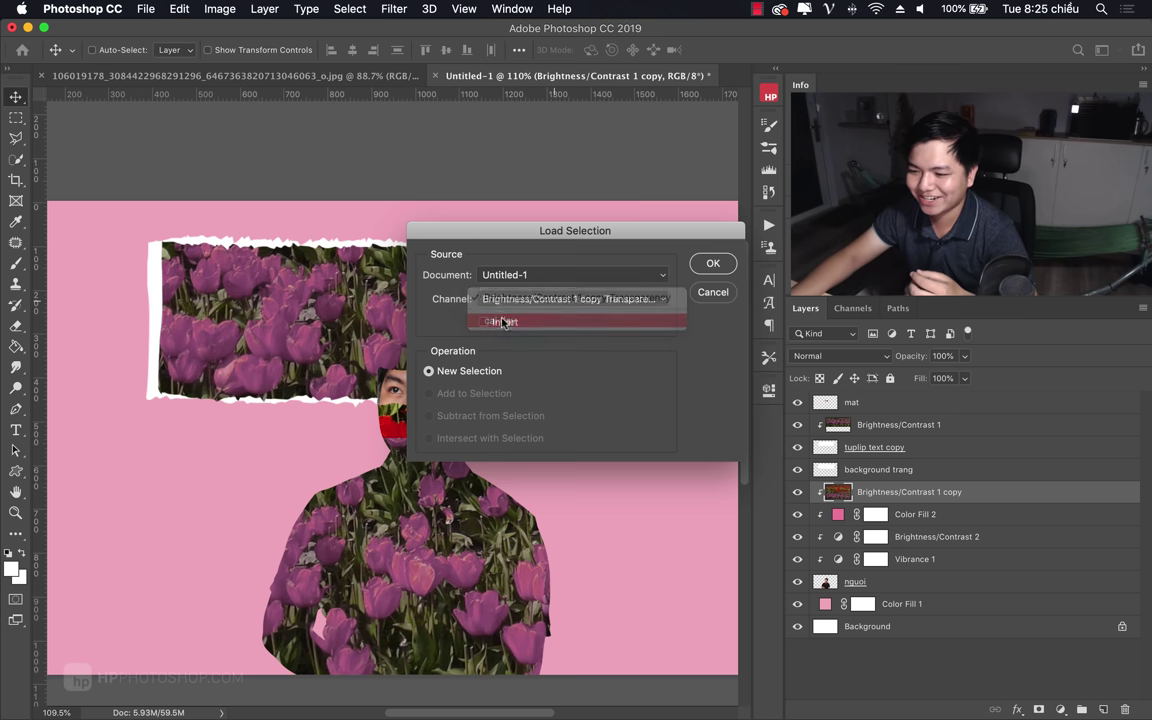
pyautogui.click(713, 264)
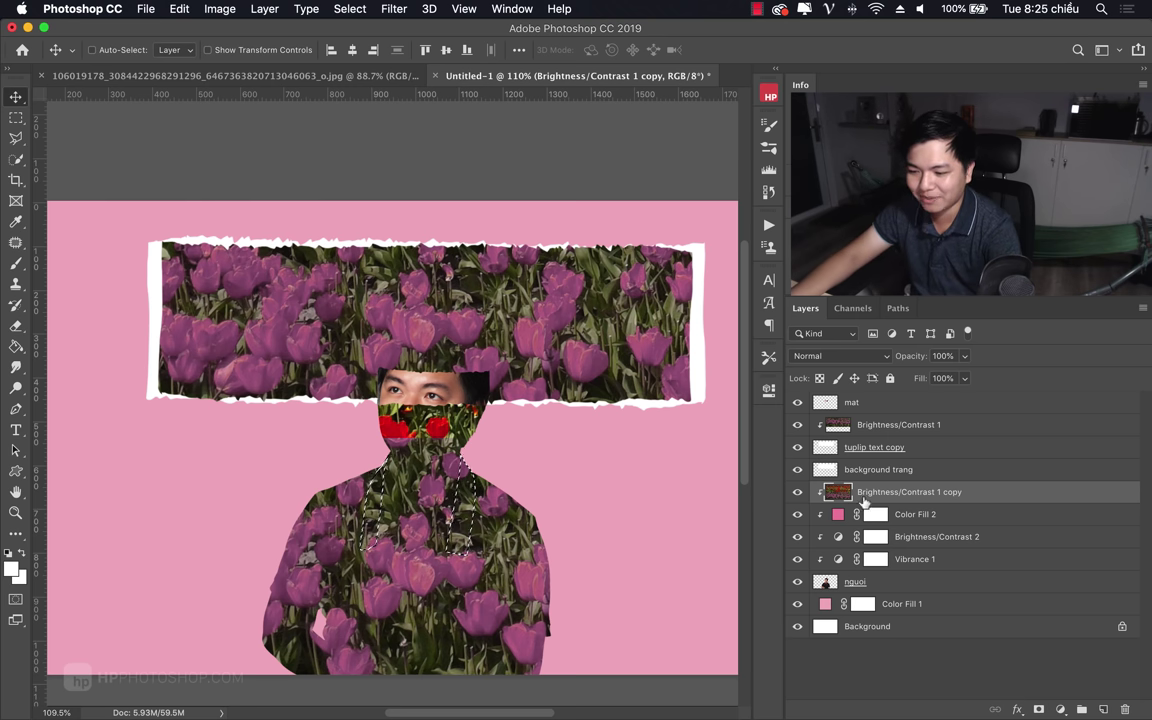
pyautogui.click(1039, 709)
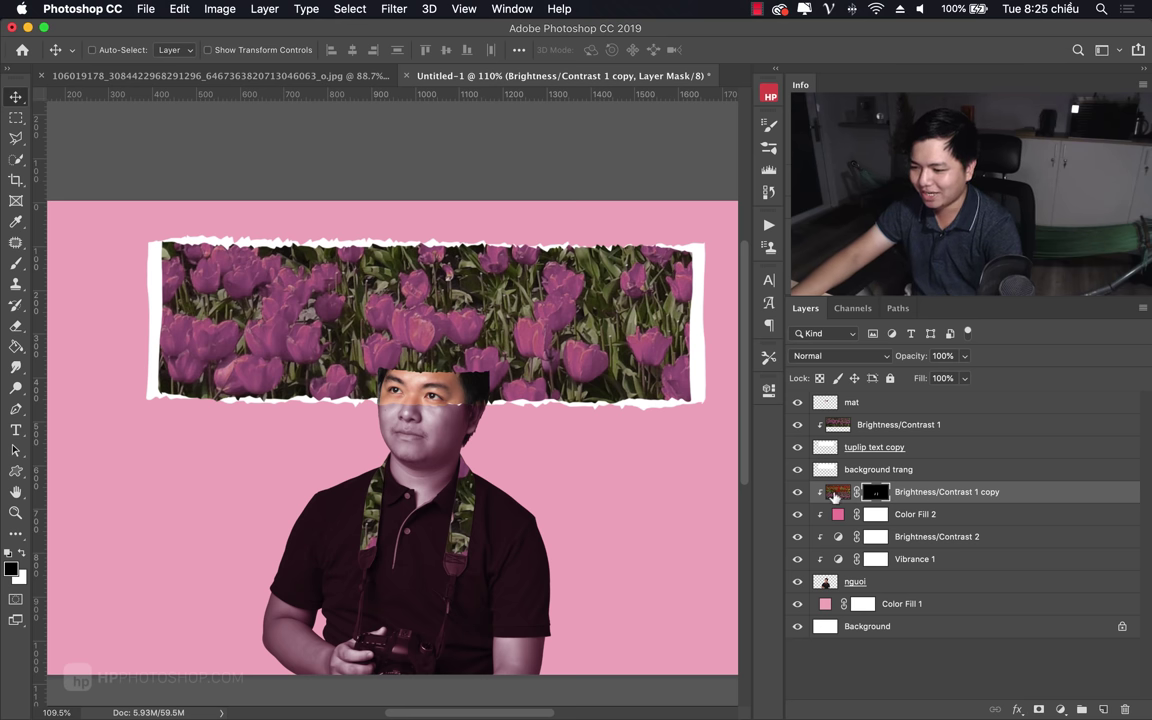
# - Target the tulip image rather than its mask and nudge the flowers into the strap
pyautogui.click(836, 493)
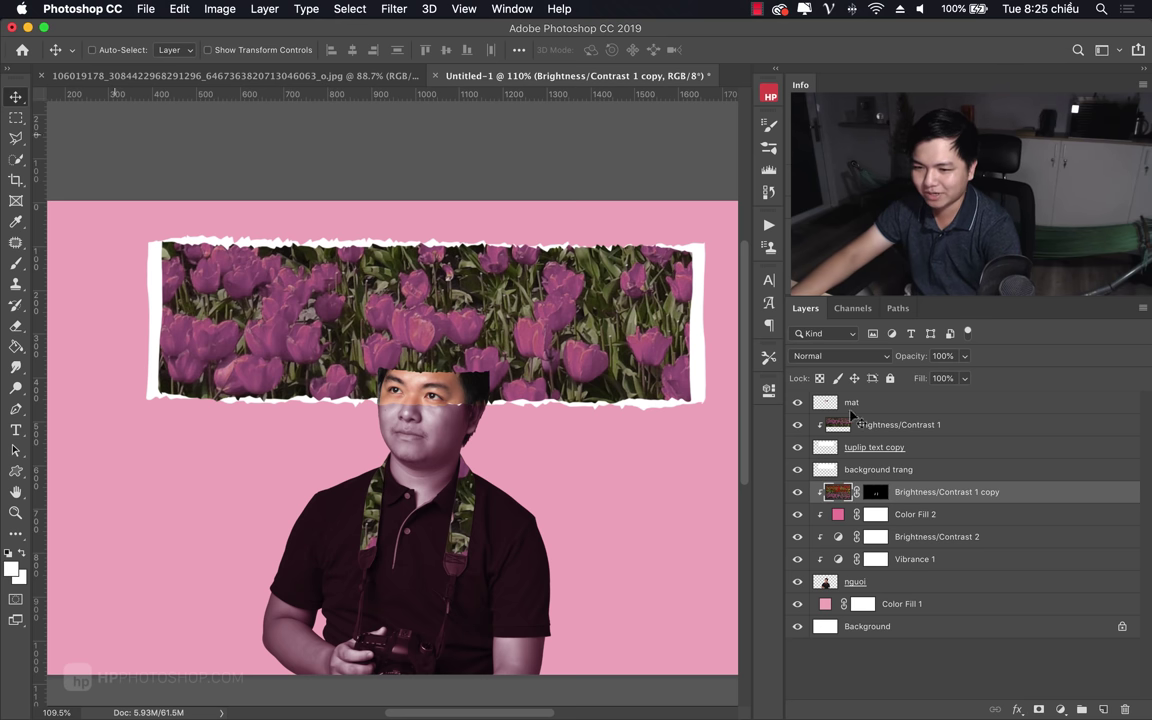
pyautogui.click(857, 494)
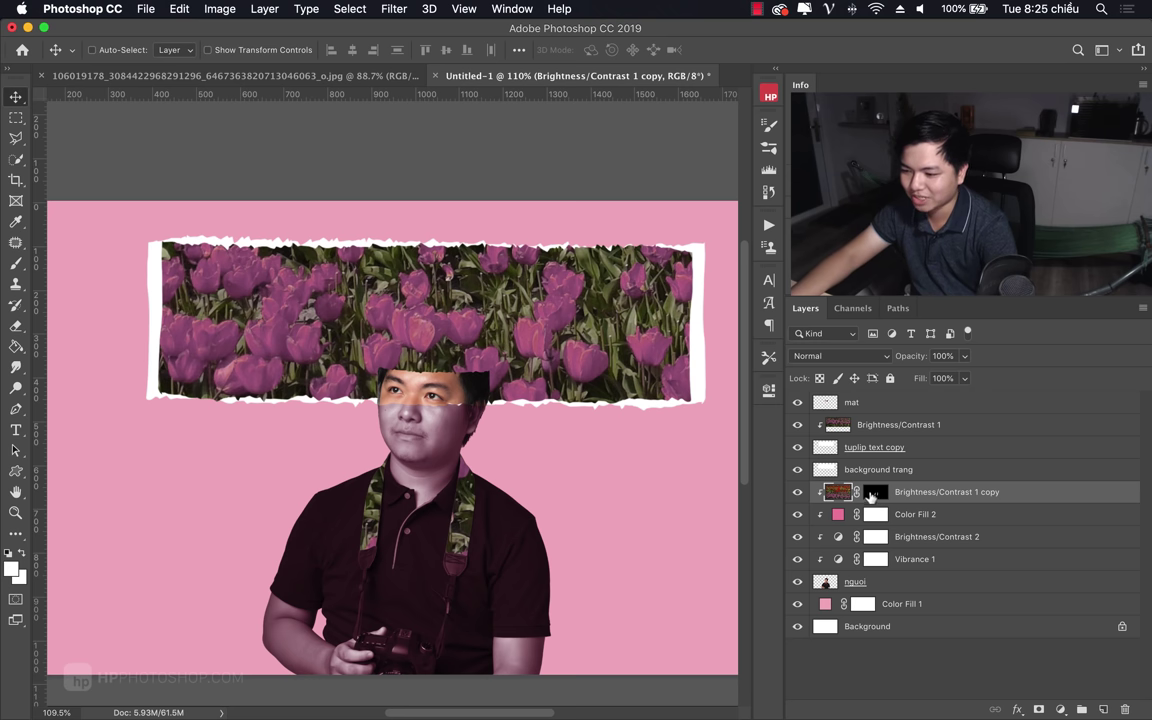
pyautogui.click(836, 493)
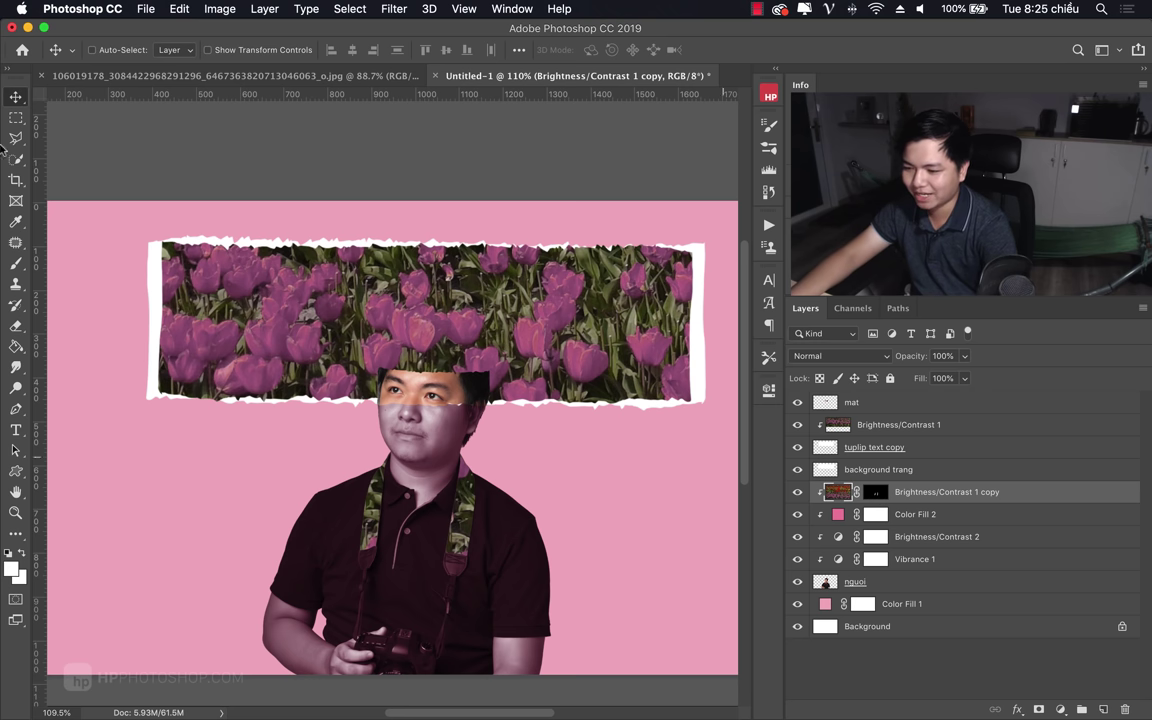
pyautogui.moveTo(483, 508); pyautogui.dragTo(485, 470)
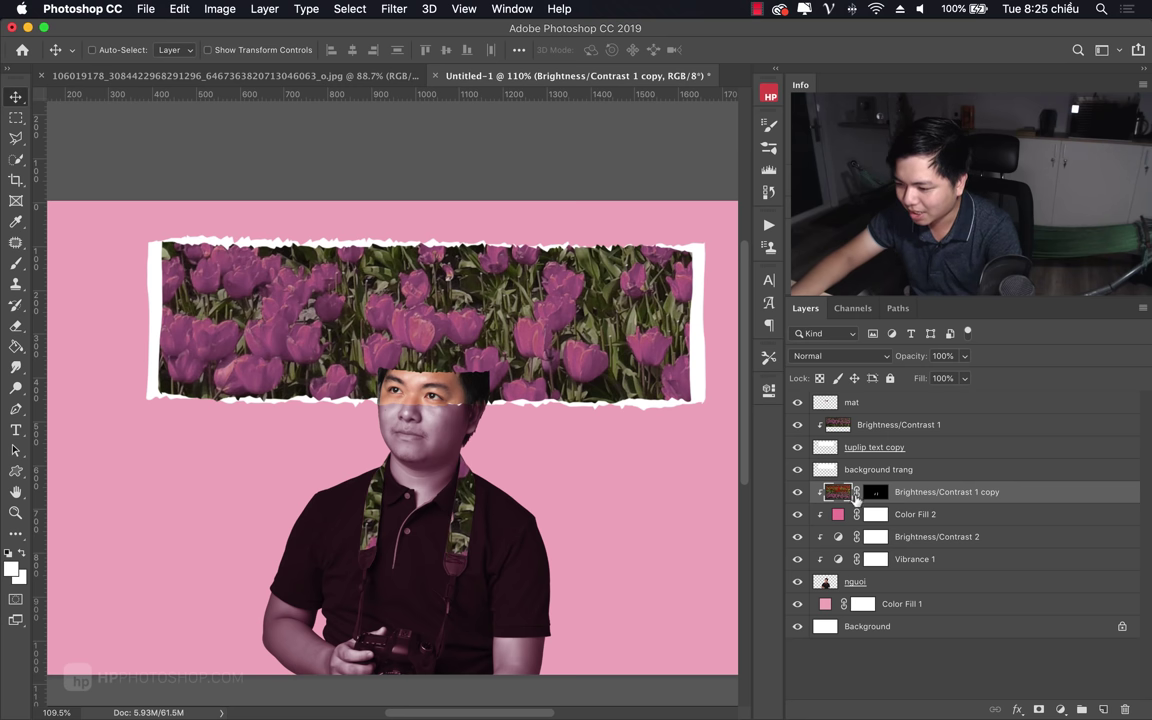
pyautogui.moveTo(455, 502); pyautogui.dragTo(508, 505)
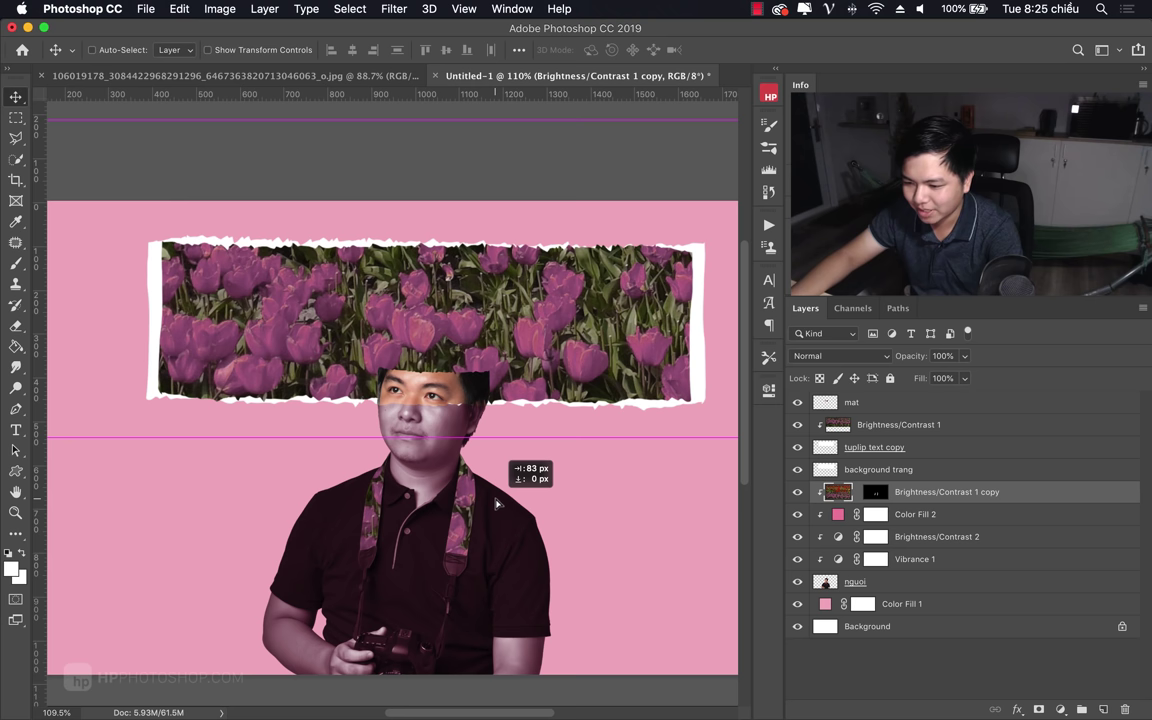
pyautogui.moveTo(508, 505); pyautogui.dragTo(537, 502)
# - Scale the tulip image to about 74.7%, reposition it over the strap, and commit
pyautogui.hotkey('ctrl', 't')
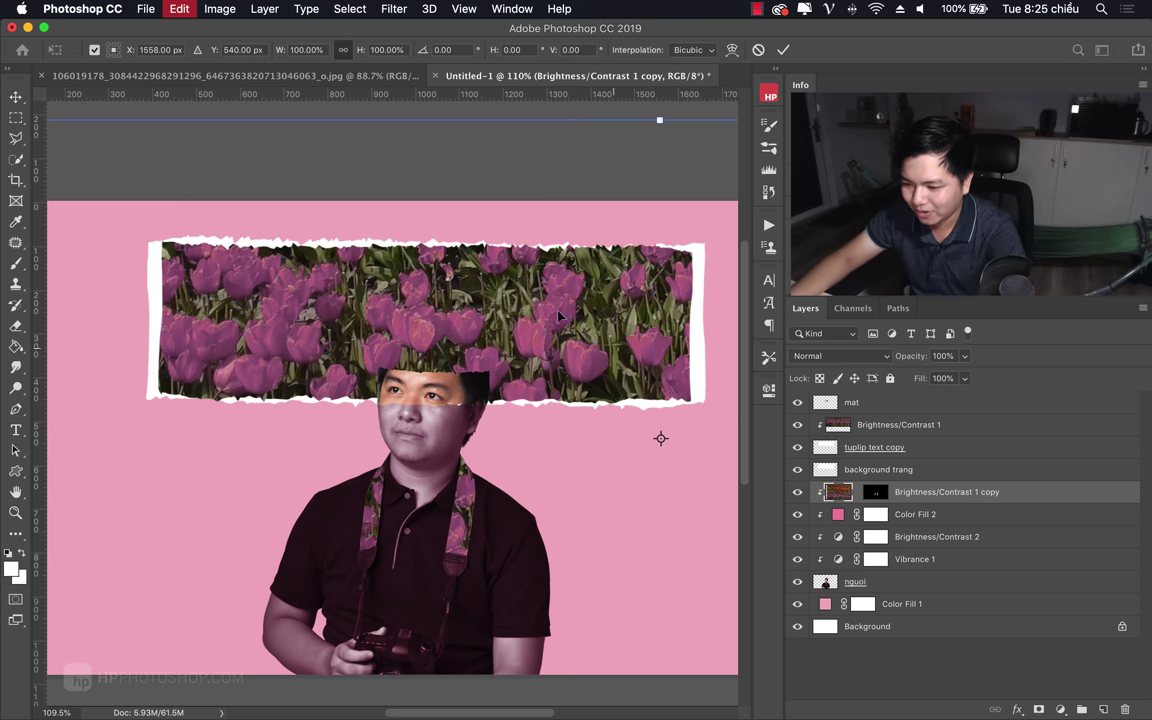
pyautogui.moveTo(159, 108); pyautogui.dragTo(493, 269)
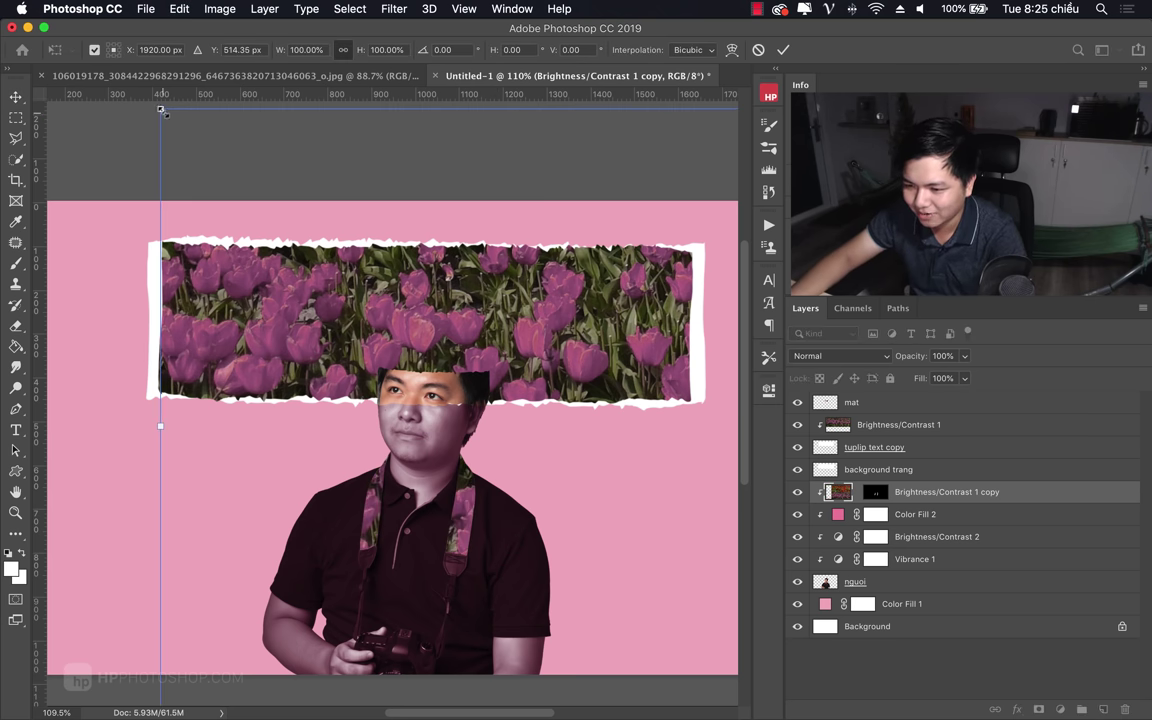
pyautogui.moveTo(625, 527); pyautogui.dragTo(287, 454)
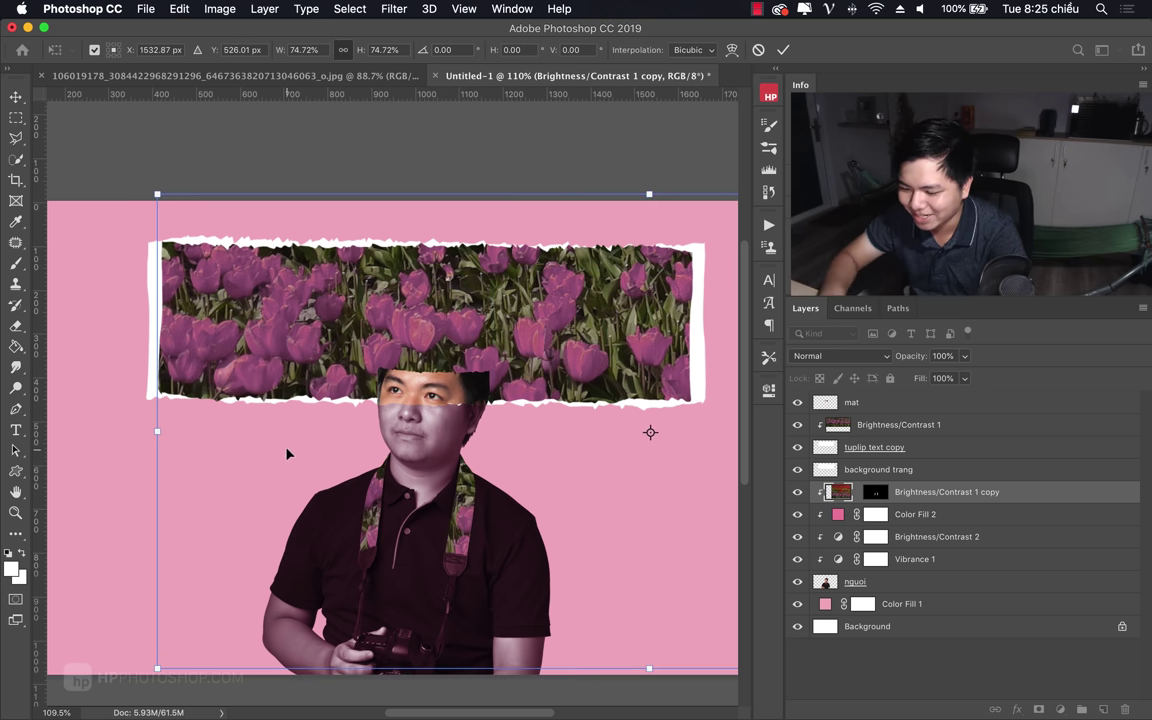
pyautogui.press('Left')
pyautogui.press('Left')
pyautogui.press('Left')
pyautogui.press('Return')
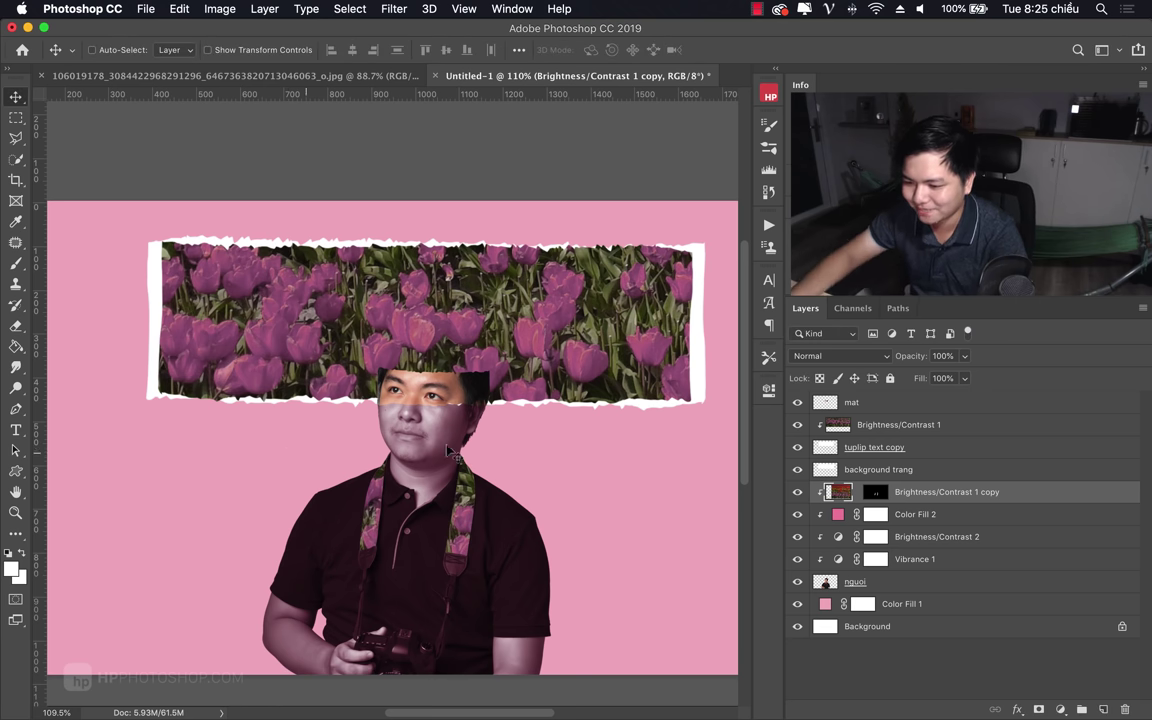
pyautogui.press('z')
pyautogui.keyDown('alt'); pyautogui.click(427, 447); pyautogui.keyUp('alt')
pyautogui.moveTo(427, 447); pyautogui.dragTo(566, 470)
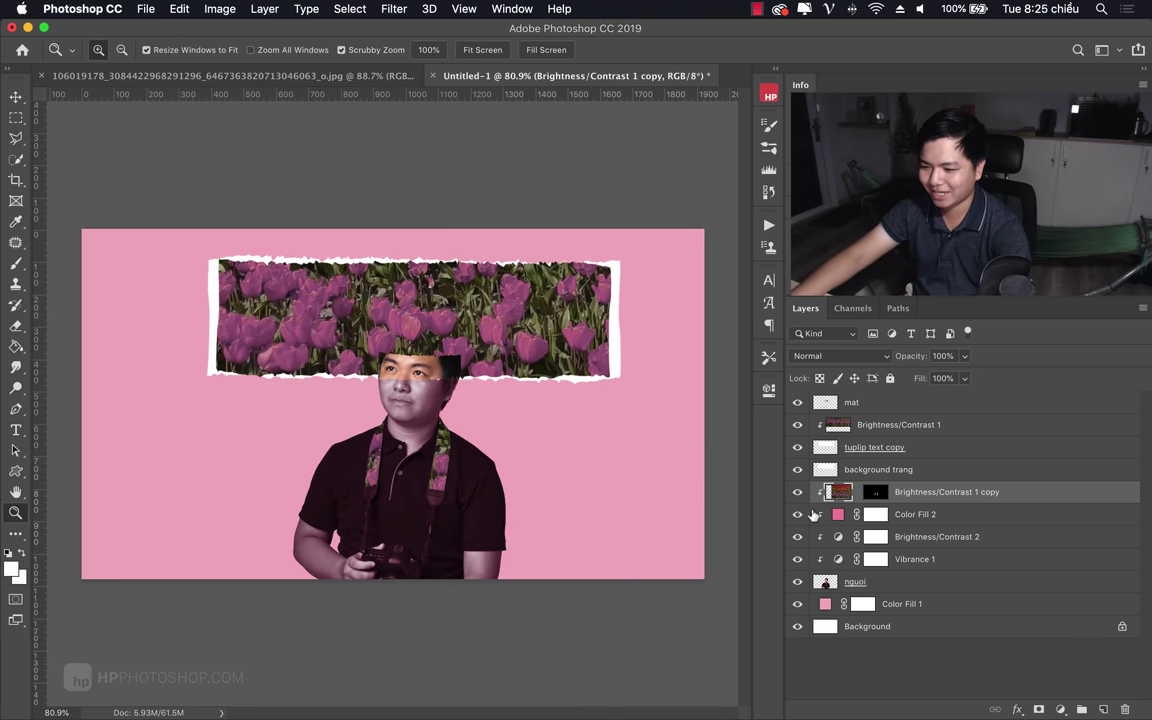
# - Compare the strap tulips on and off, zoom on the man, and view the reference poster
pyautogui.click(797, 494)
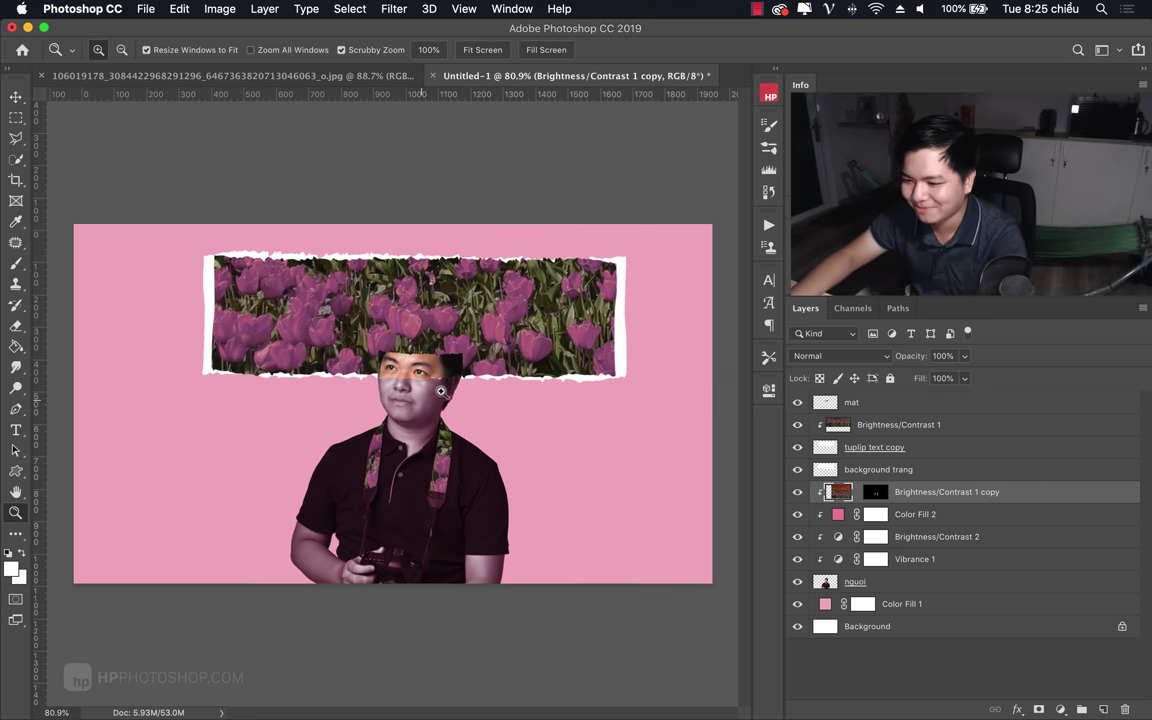
pyautogui.moveTo(395, 375); pyautogui.dragTo(401, 392)
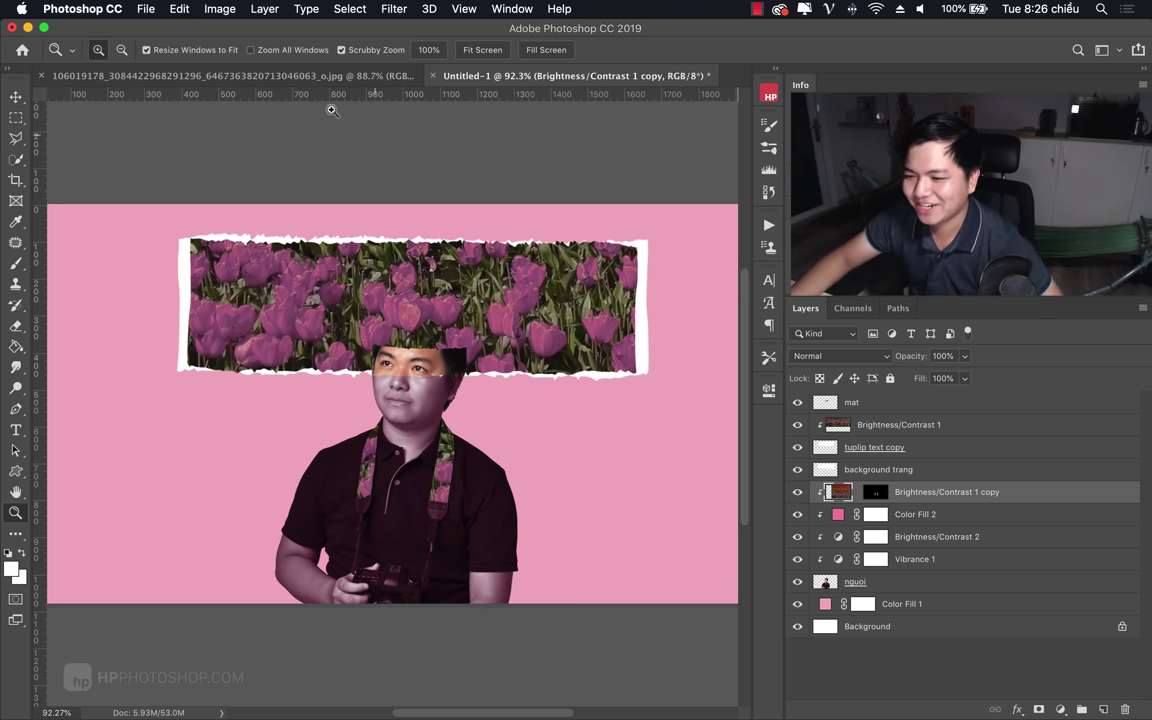
pyautogui.hotkey('ctrl', 'Tab')
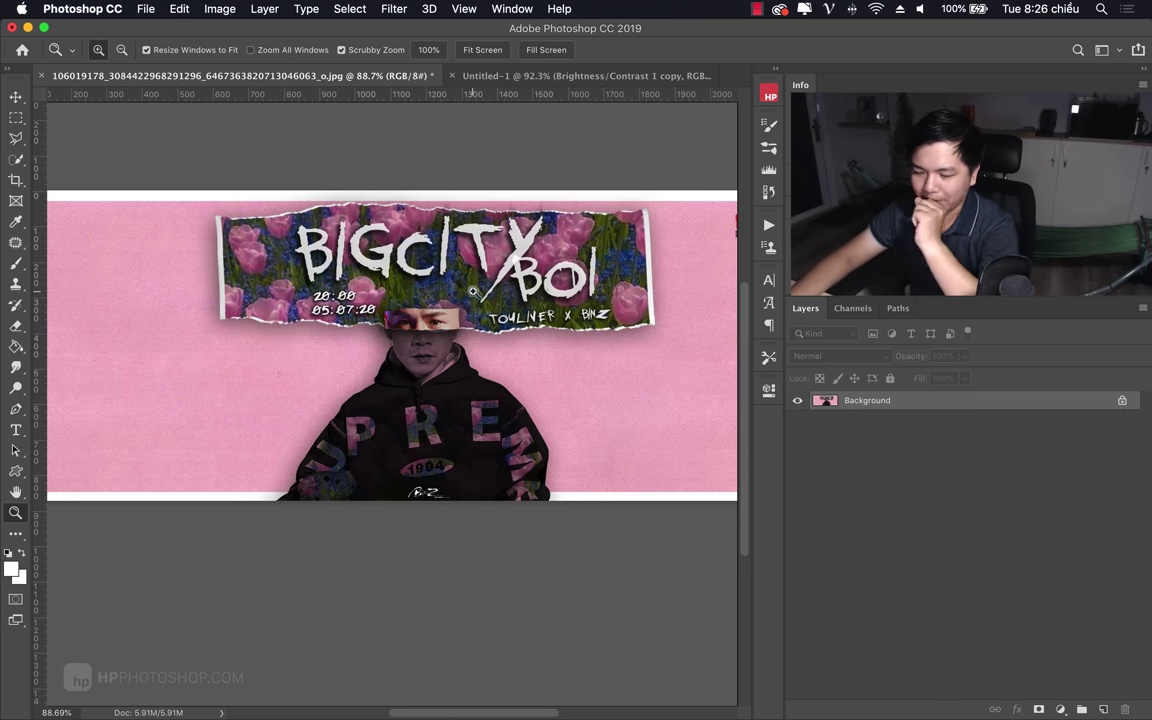
# - Search for dafont in Chrome and open the DaFont website
pyautogui.moveTo(450, 718)
pyautogui.click(267, 684)
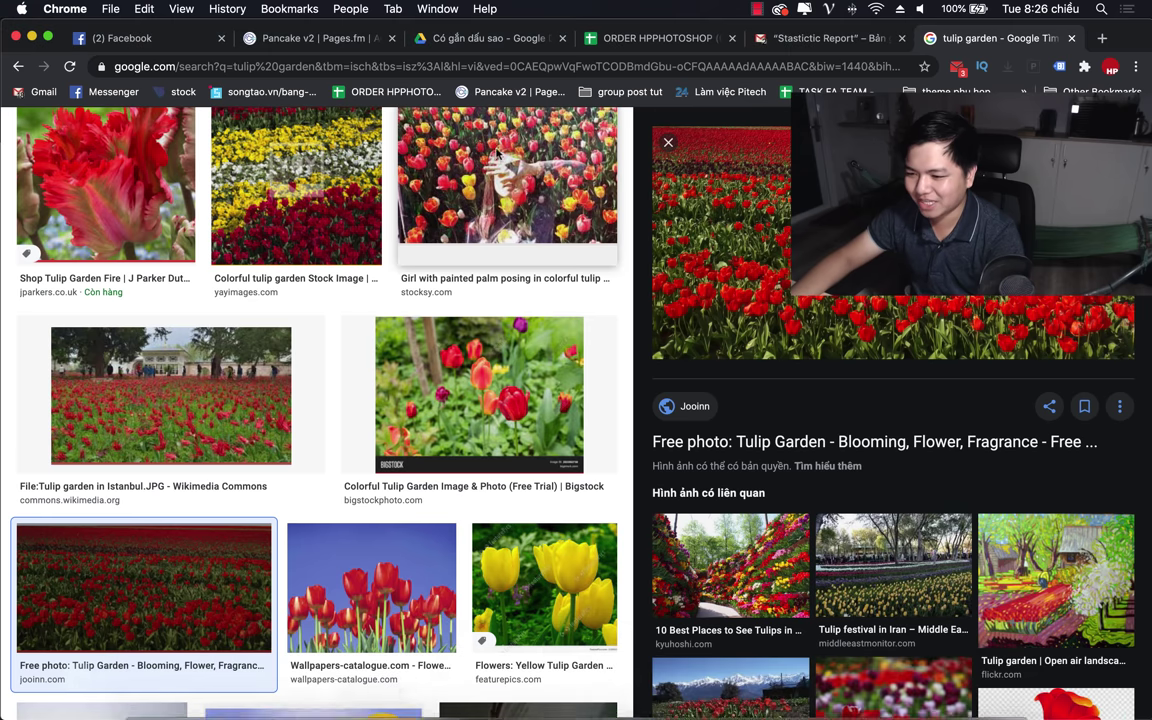
pyautogui.click(832, 70)
pyautogui.write('dafont')
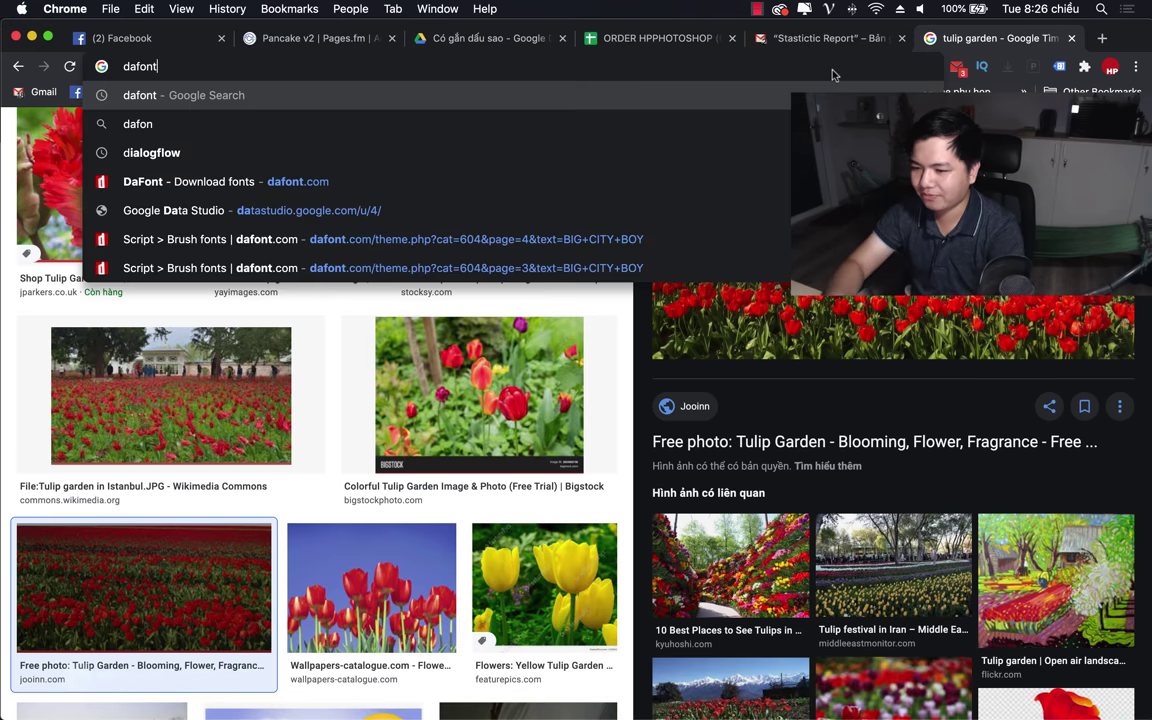
pyautogui.press('Return')
pyautogui.click(157, 280)
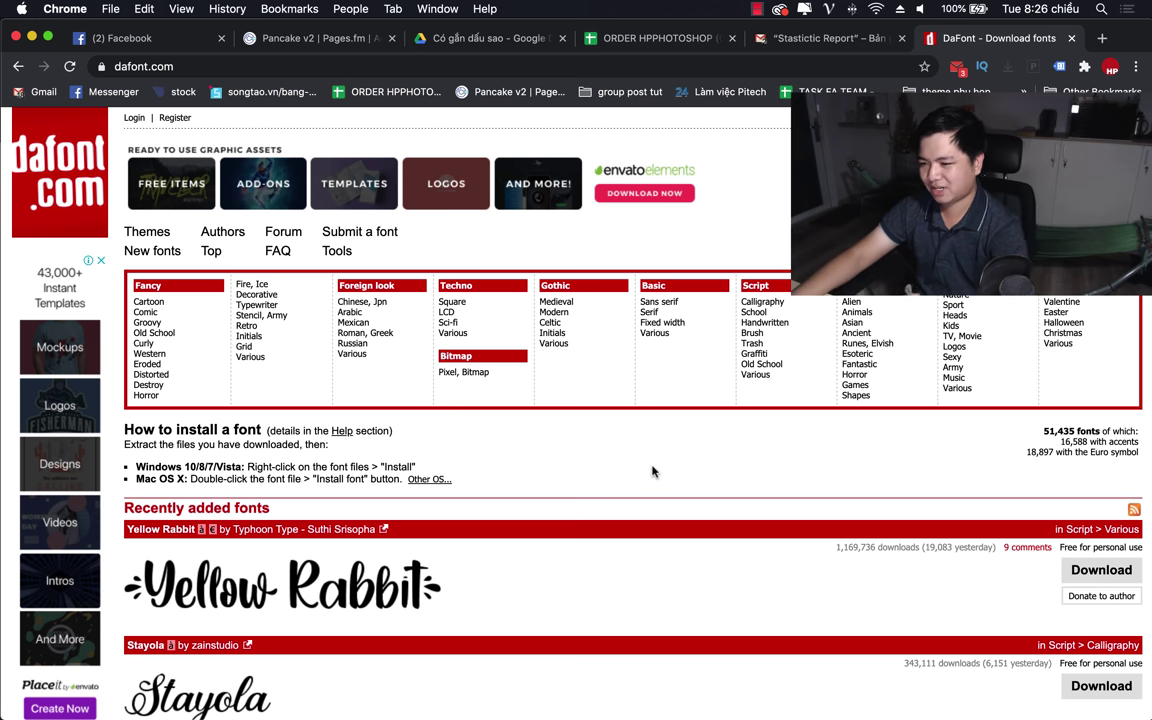
# - Visit font.vietdesigner.net, browse it, and go back to the dafont home page
pyautogui.click(740, 65)
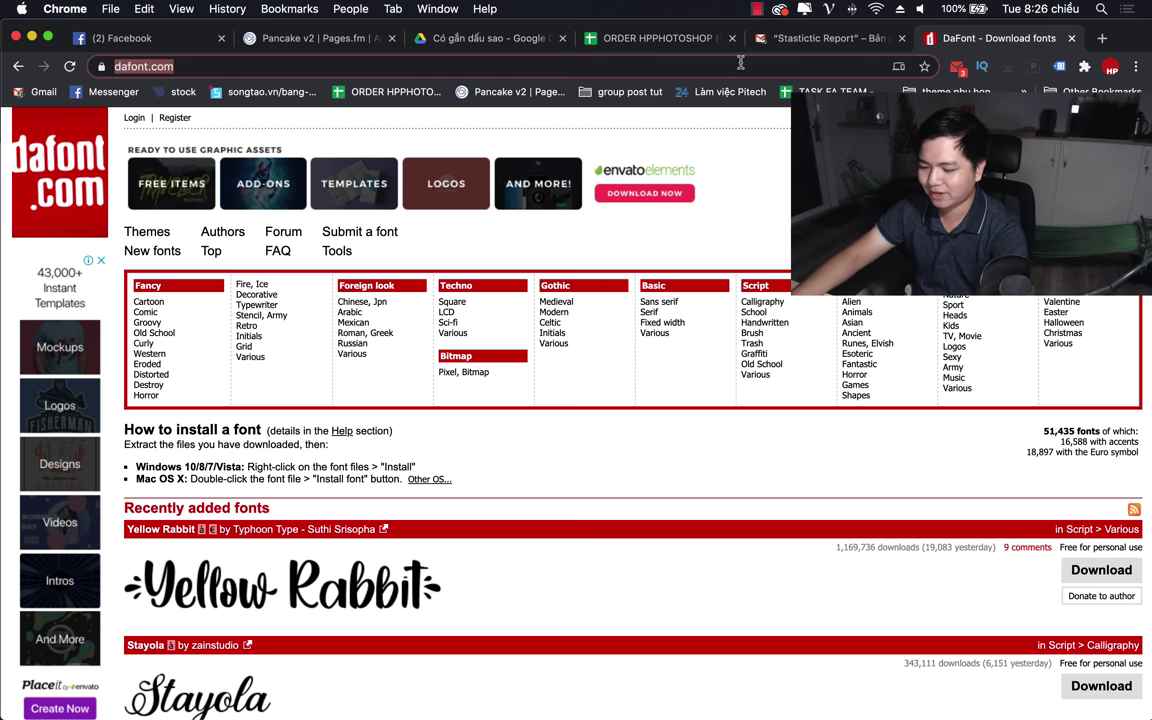
pyautogui.write('font d')
pyautogui.press('BackSpace')
pyautogui.press('BackSpace')
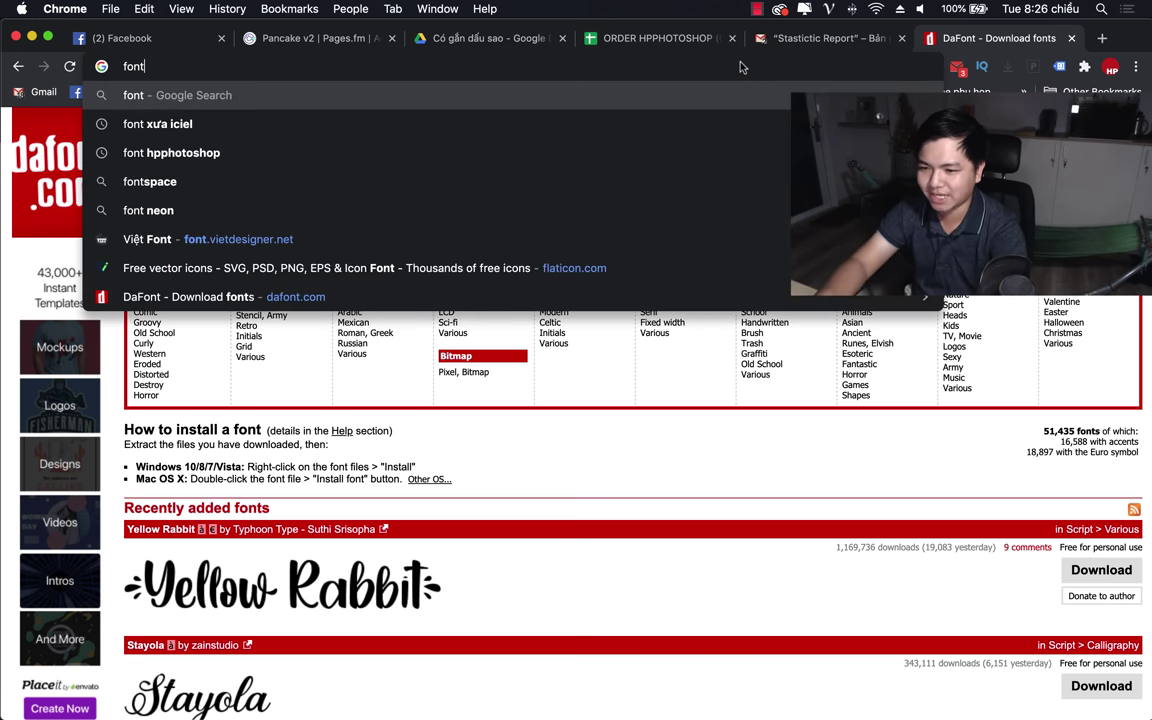
pyautogui.write('.viet')
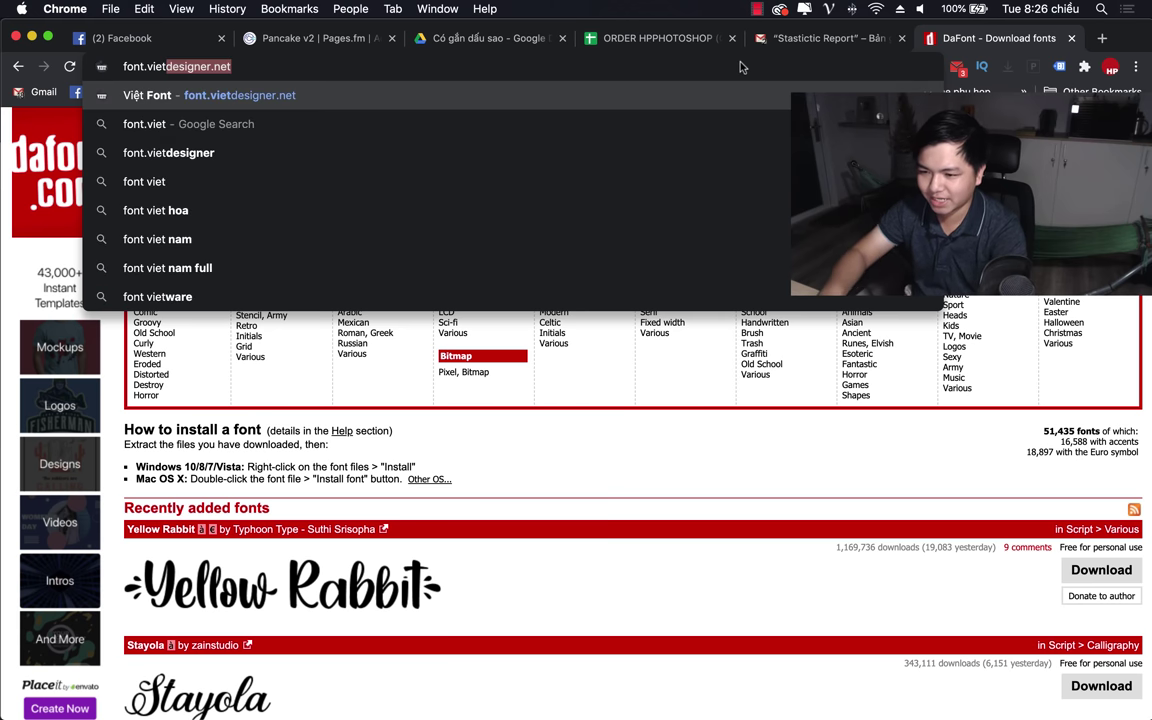
pyautogui.press('Return')
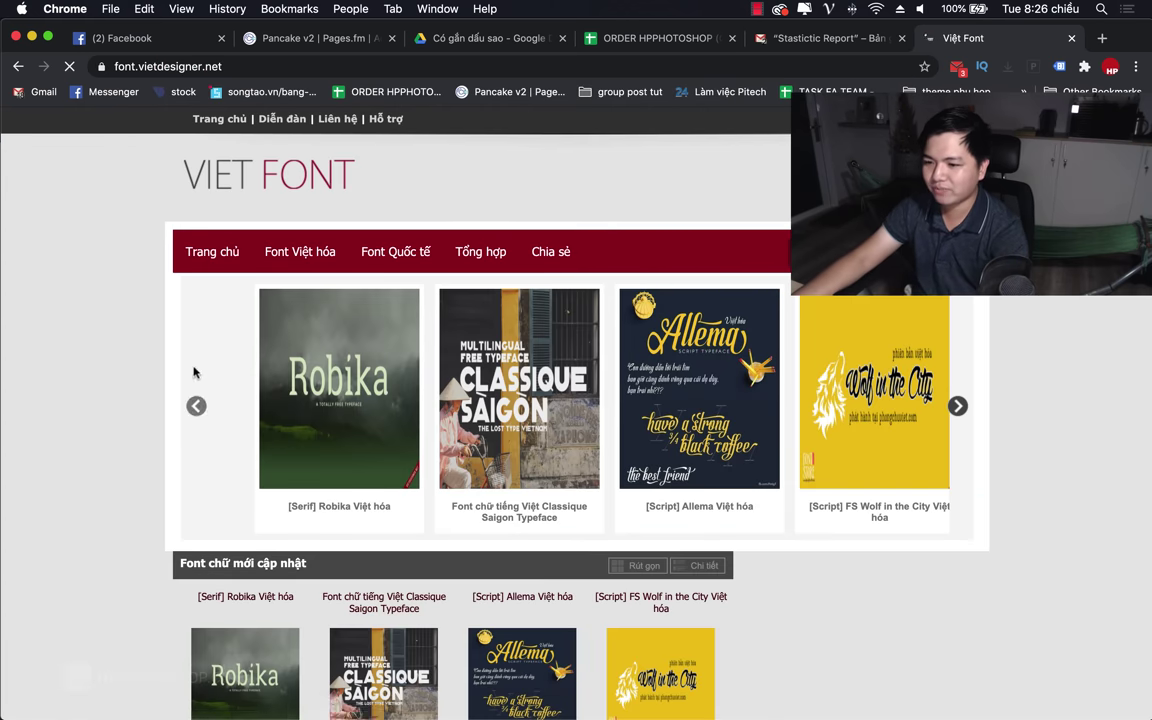
pyautogui.scroll(-5, 180, 400)
pyautogui.scroll(3, 163, 401)
pyautogui.scroll(2, 163, 401)
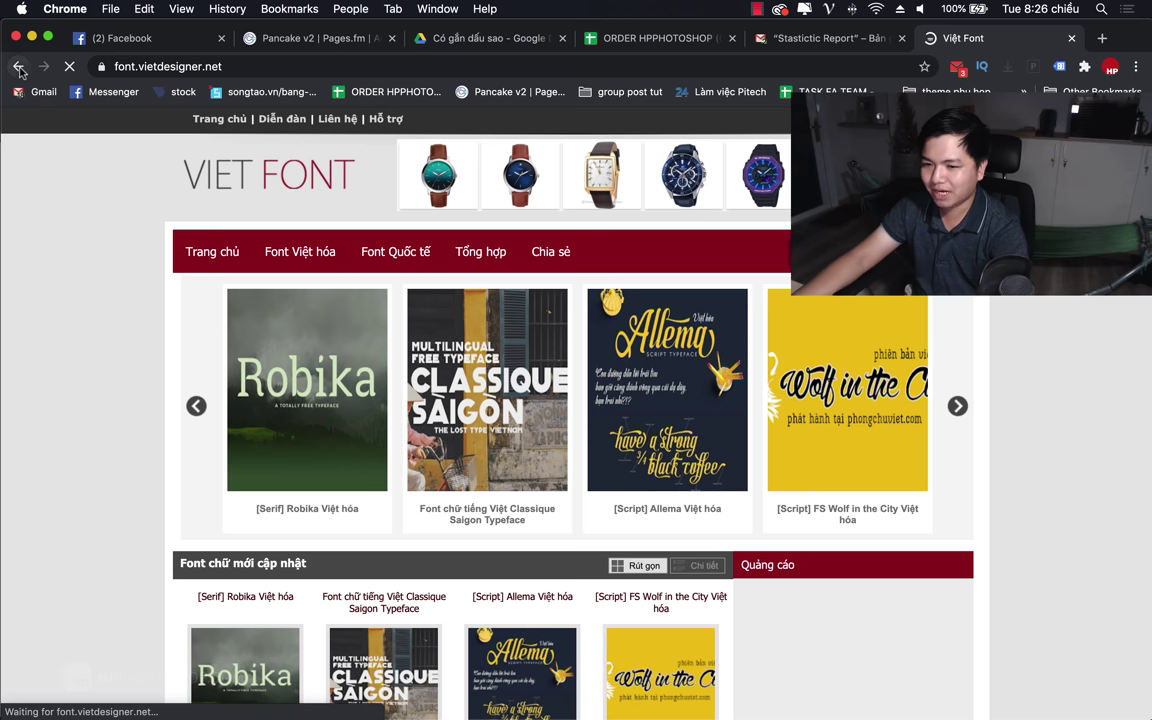
pyautogui.click(19, 68)
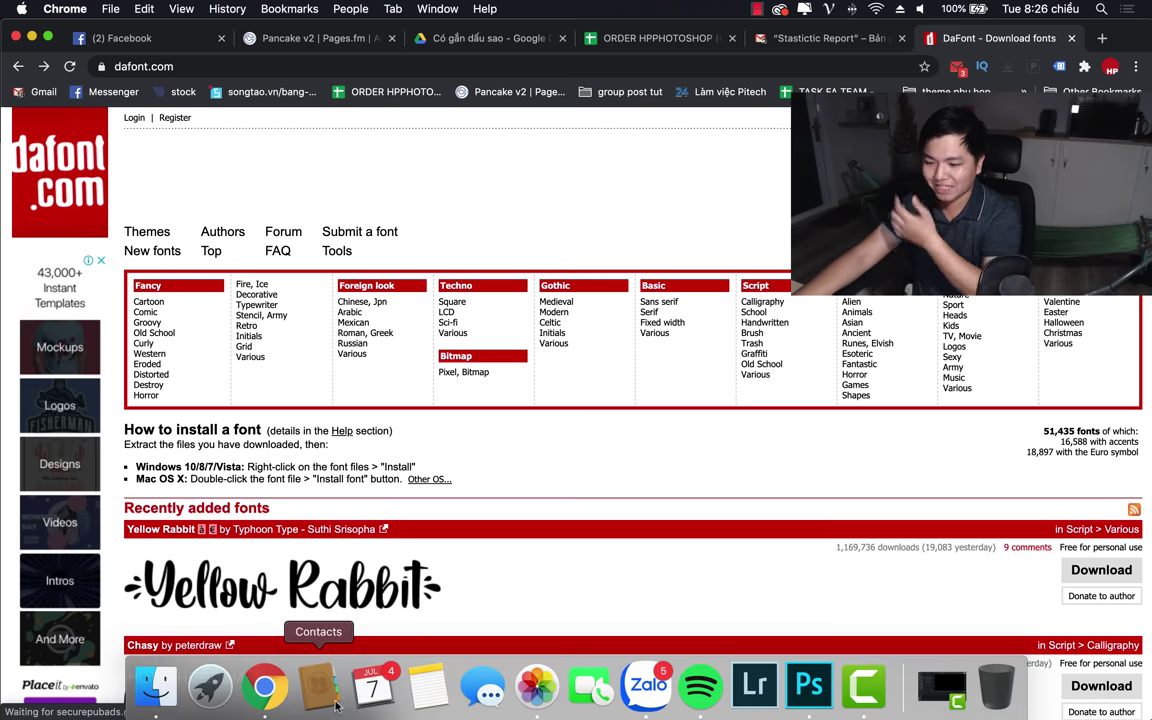
pyautogui.click(809, 686)
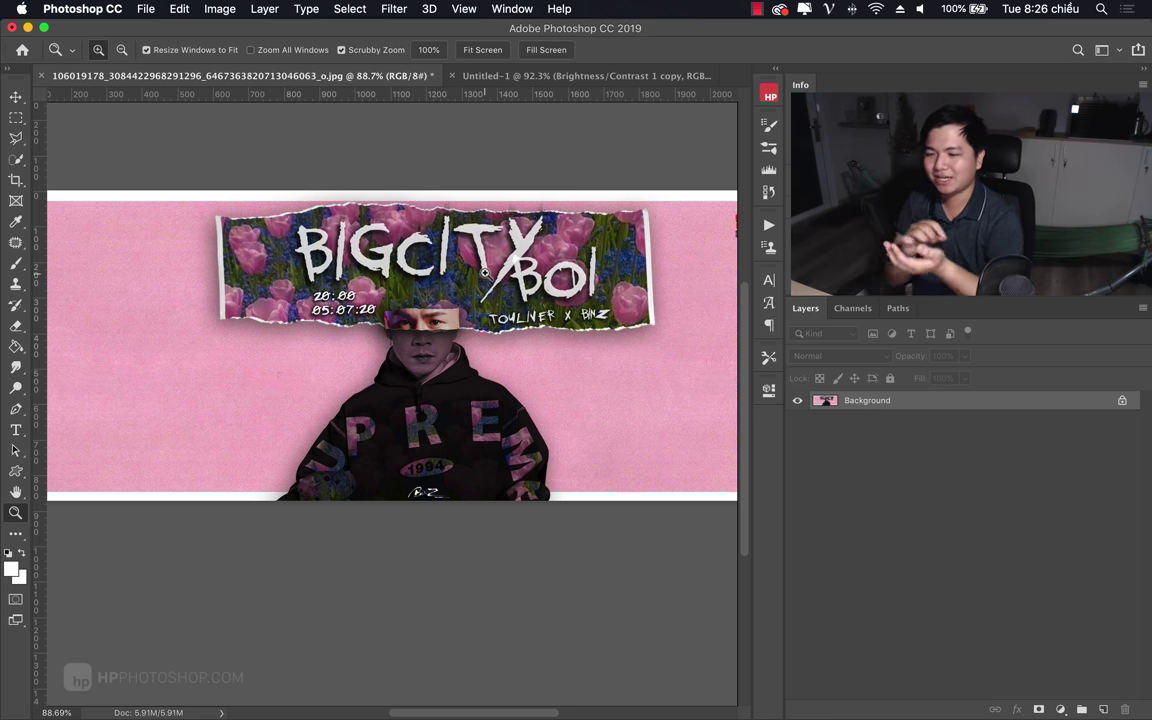
pyautogui.moveTo(210, 686)
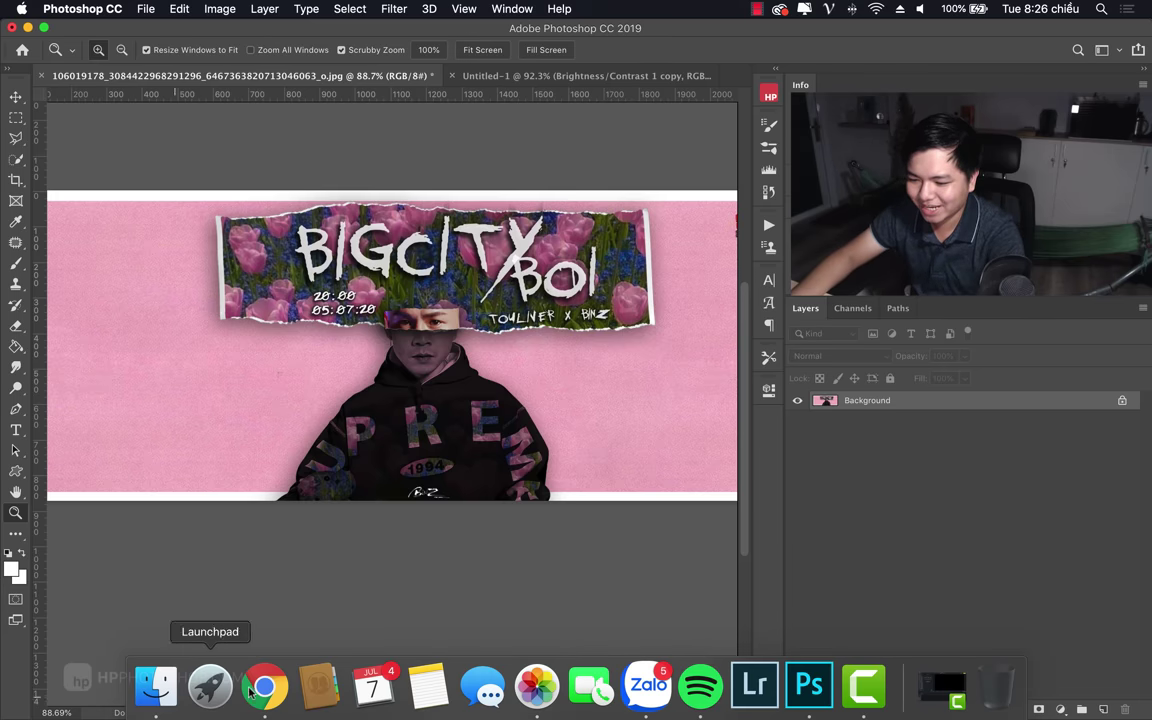
# - Switch from the Photoshop poster back to Chrome's dafont home page
pyautogui.click(263, 687)
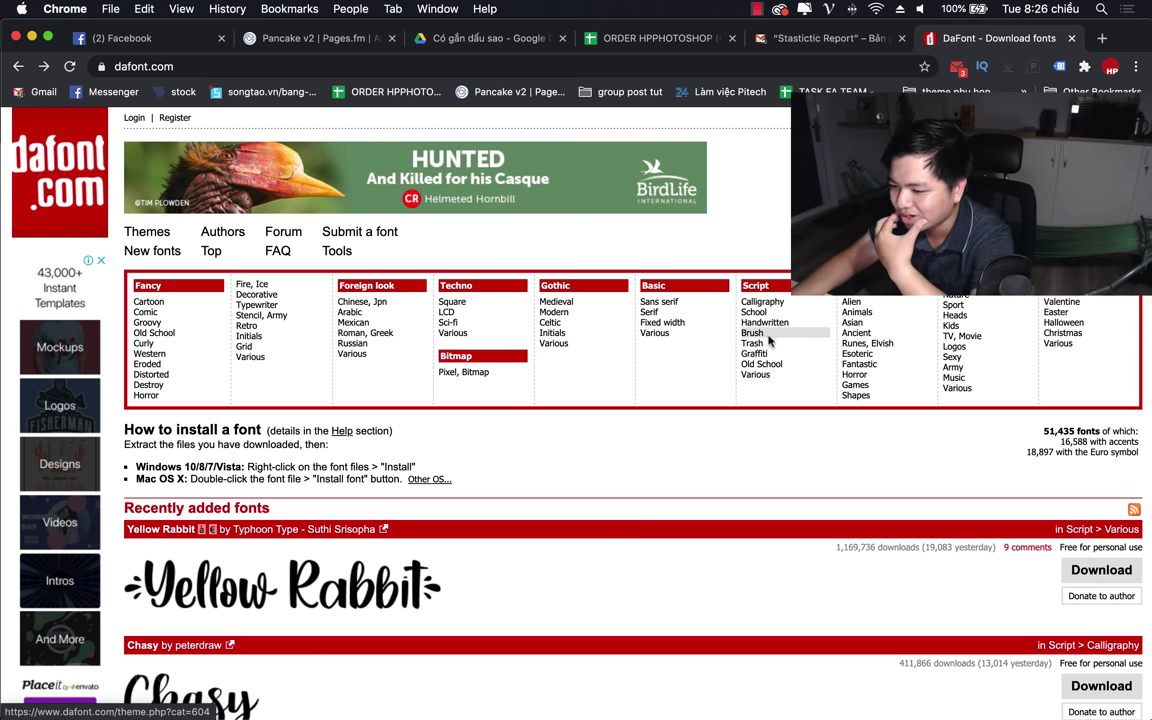
# - Open Script > Brush fonts and preview them with the text BIG CITY BOY
pyautogui.click(735, 338)
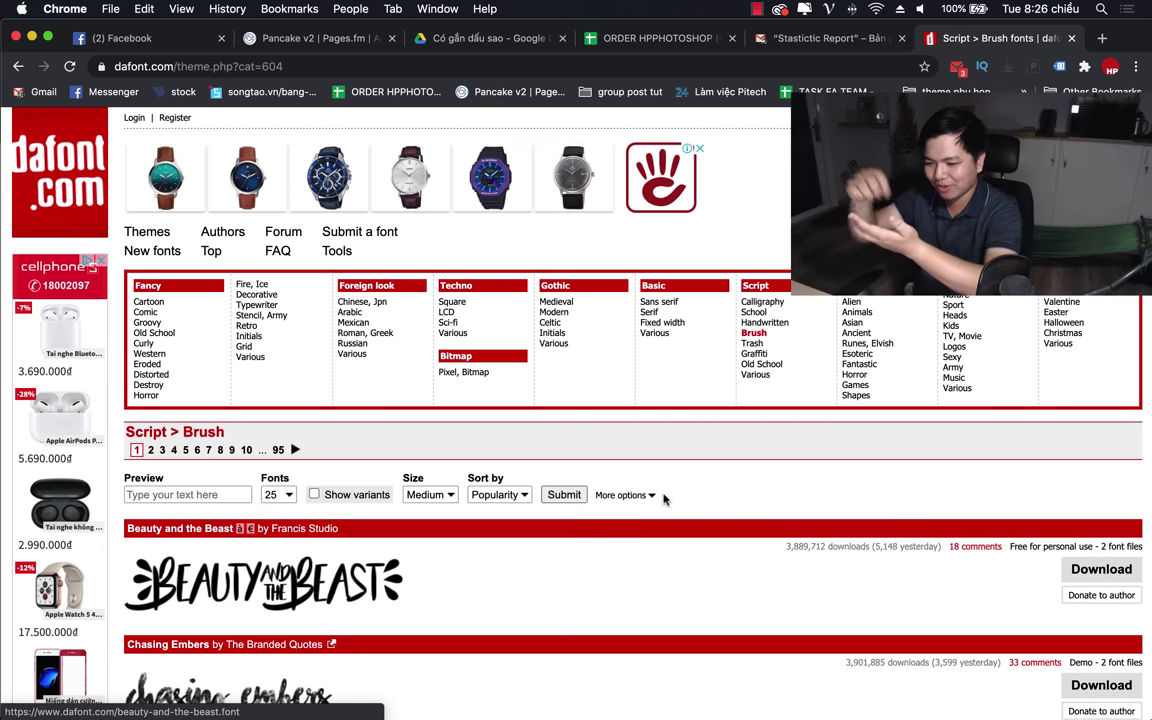
pyautogui.click(187, 494)
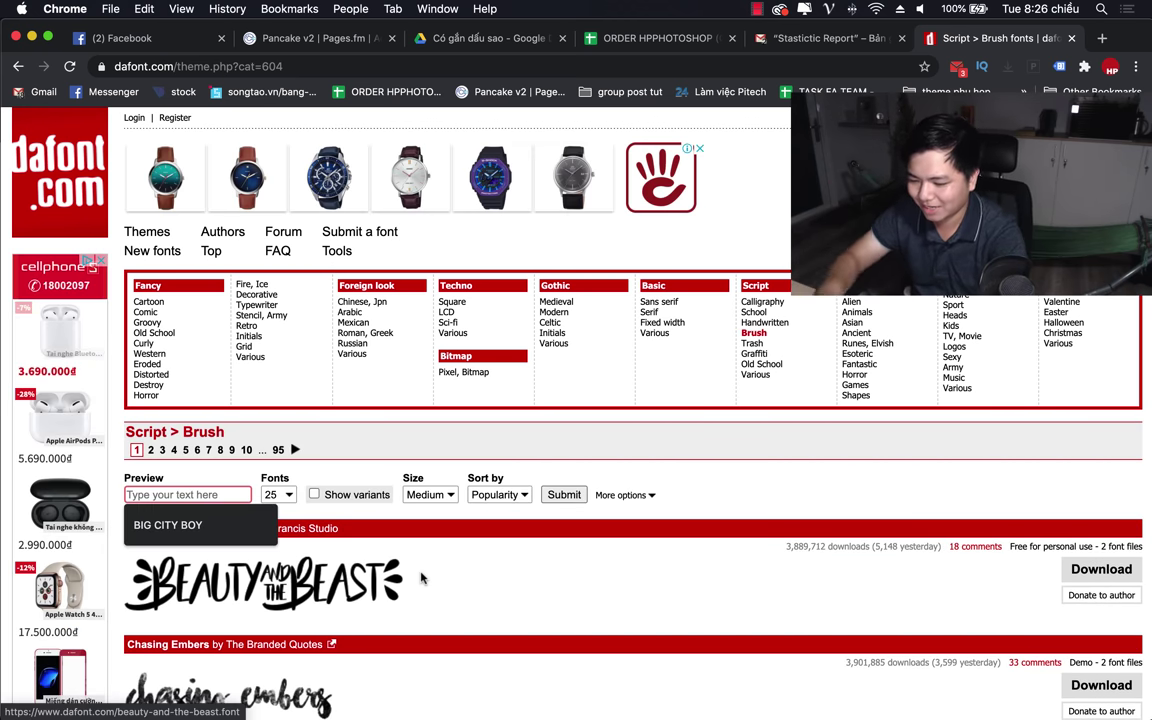
pyautogui.click(169, 526)
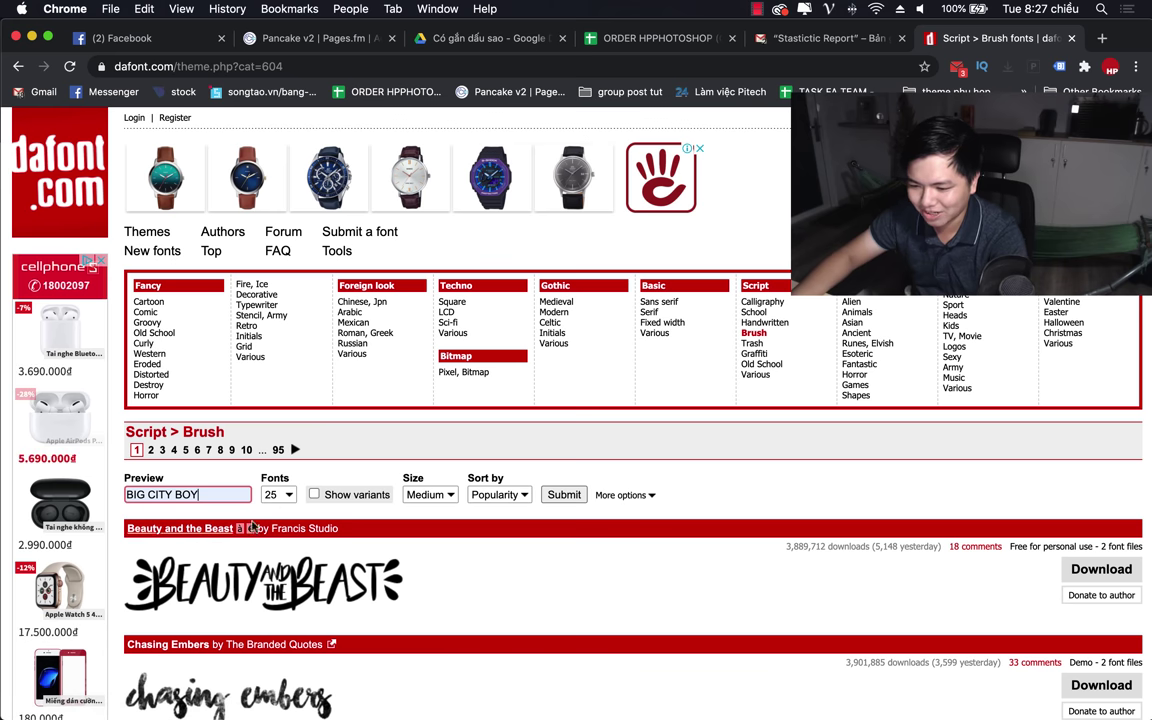
pyautogui.click(564, 496)
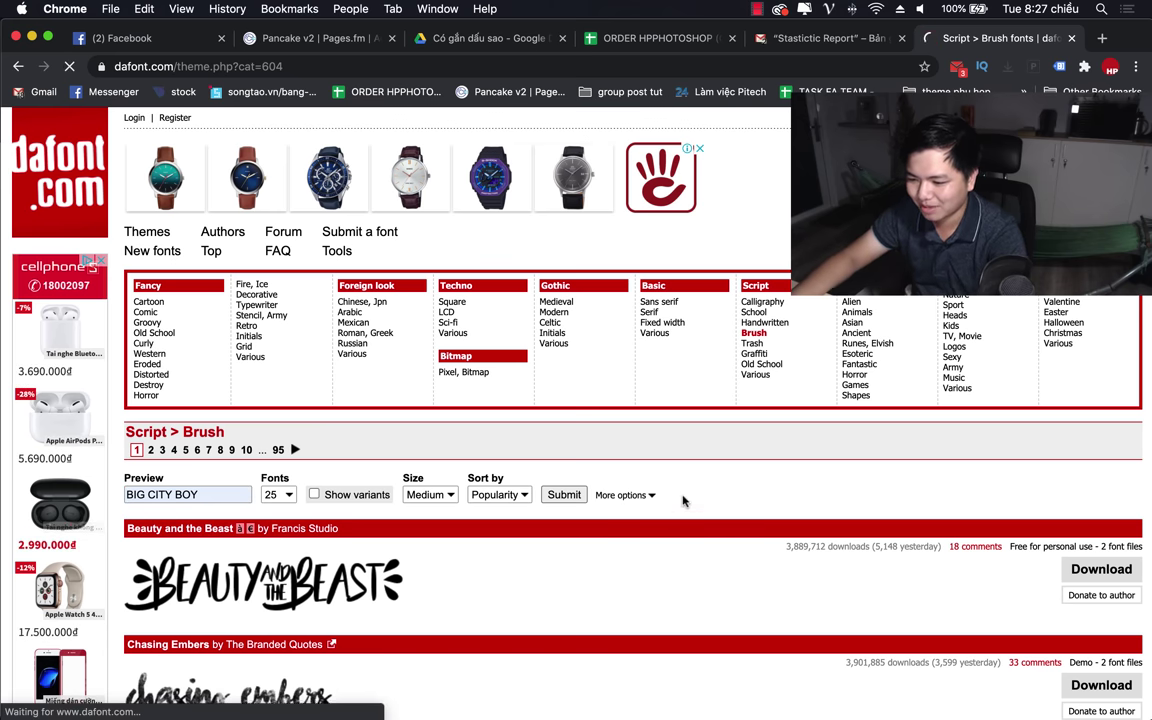
pyautogui.scroll(-3, 620, 505)
pyautogui.scroll(-1, 556, 521)
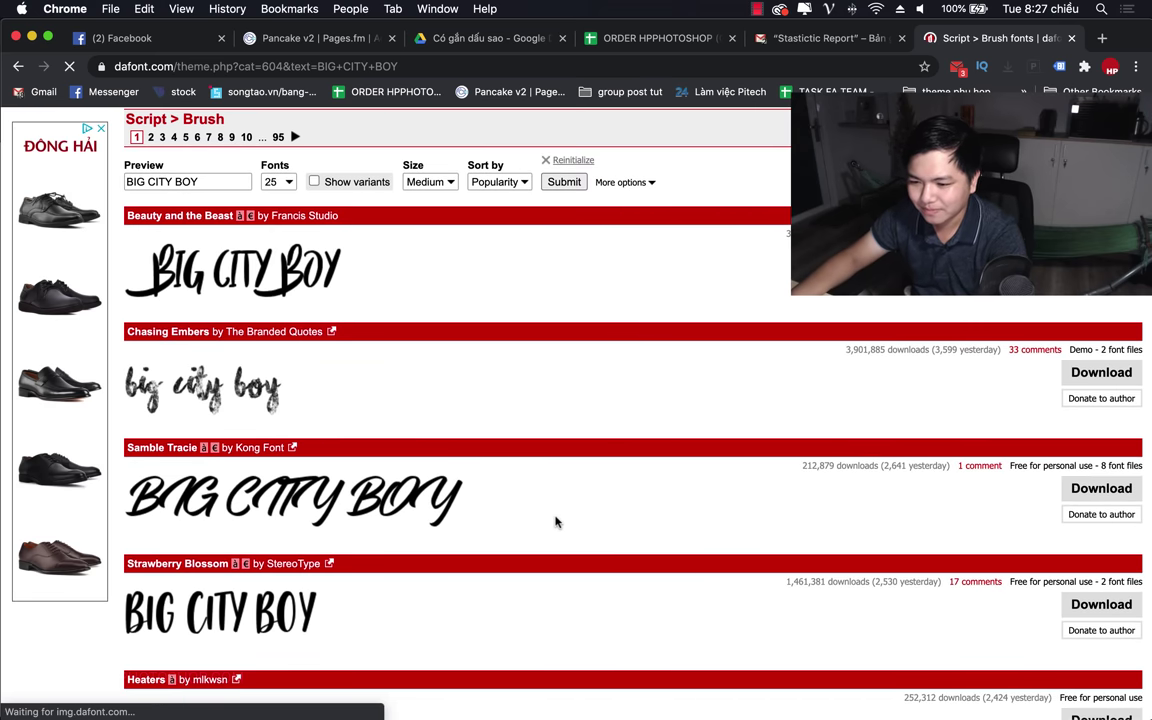
pyautogui.scroll(-2, 556, 521)
pyautogui.scroll(-2, 556, 521)
pyautogui.scroll(-1, 556, 521)
pyautogui.scroll(-1, 556, 521)
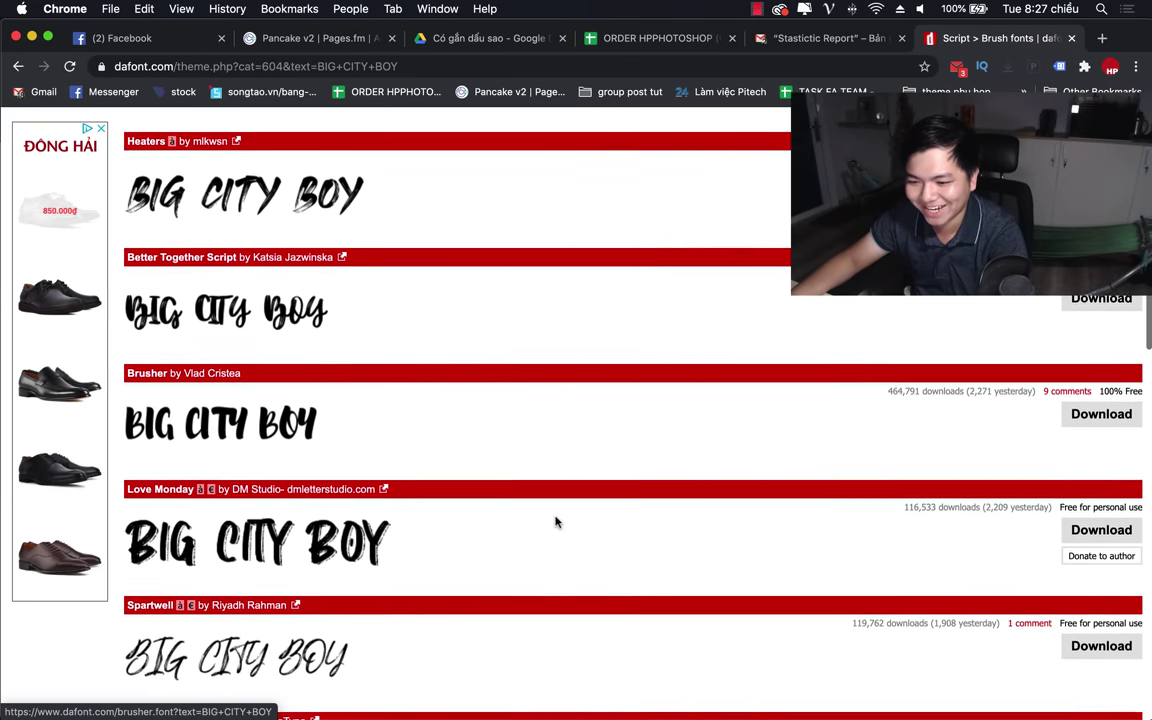
pyautogui.moveTo(575, 717)
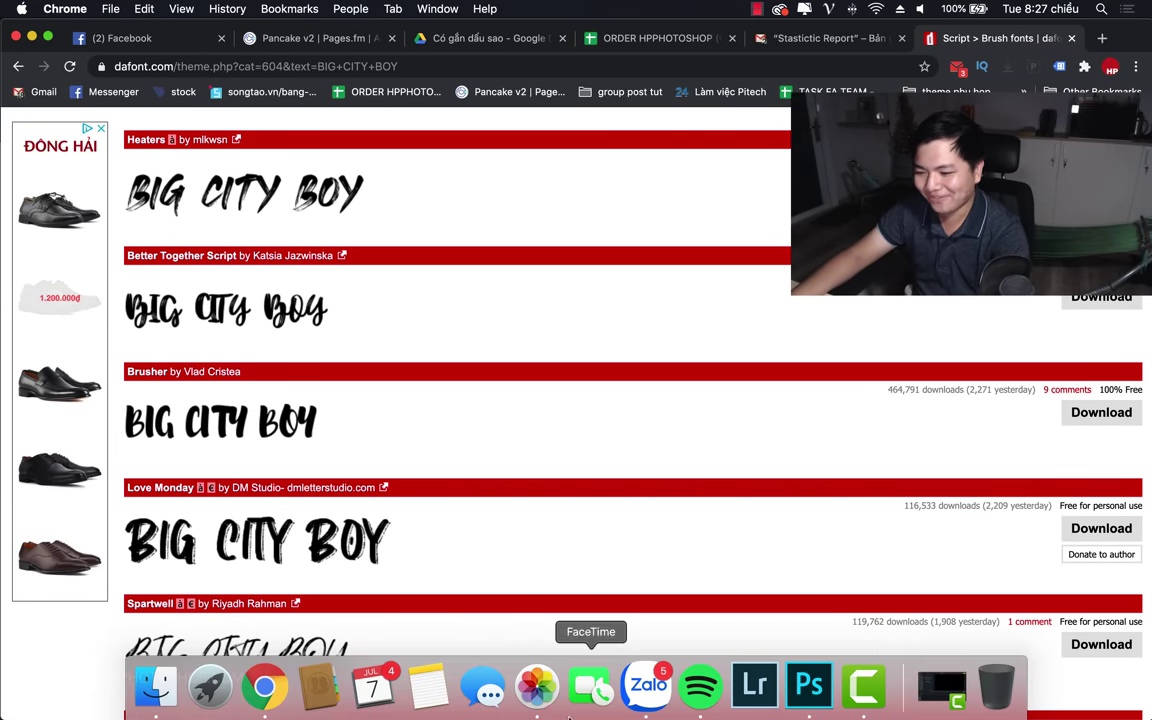
# - Compare against the poster lettering, then keep browsing the brush font previews
pyautogui.click(809, 700)
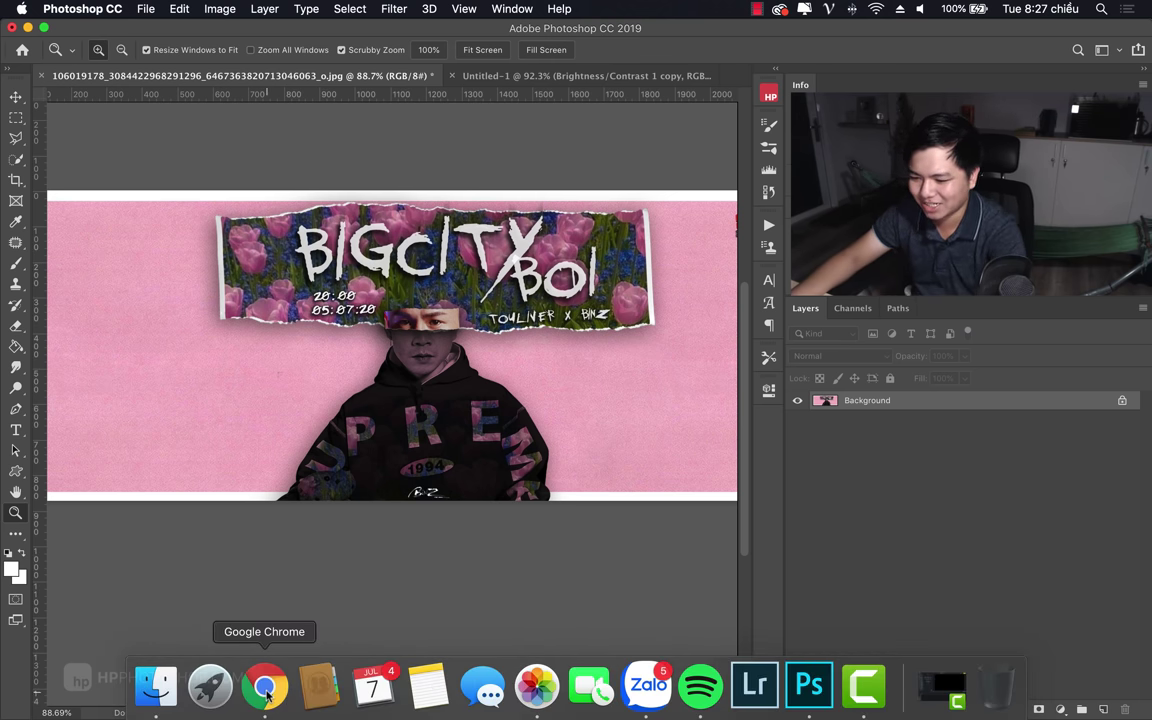
pyautogui.click(266, 688)
pyautogui.scroll(-4, 602, 401)
pyautogui.scroll(-1, 603, 403)
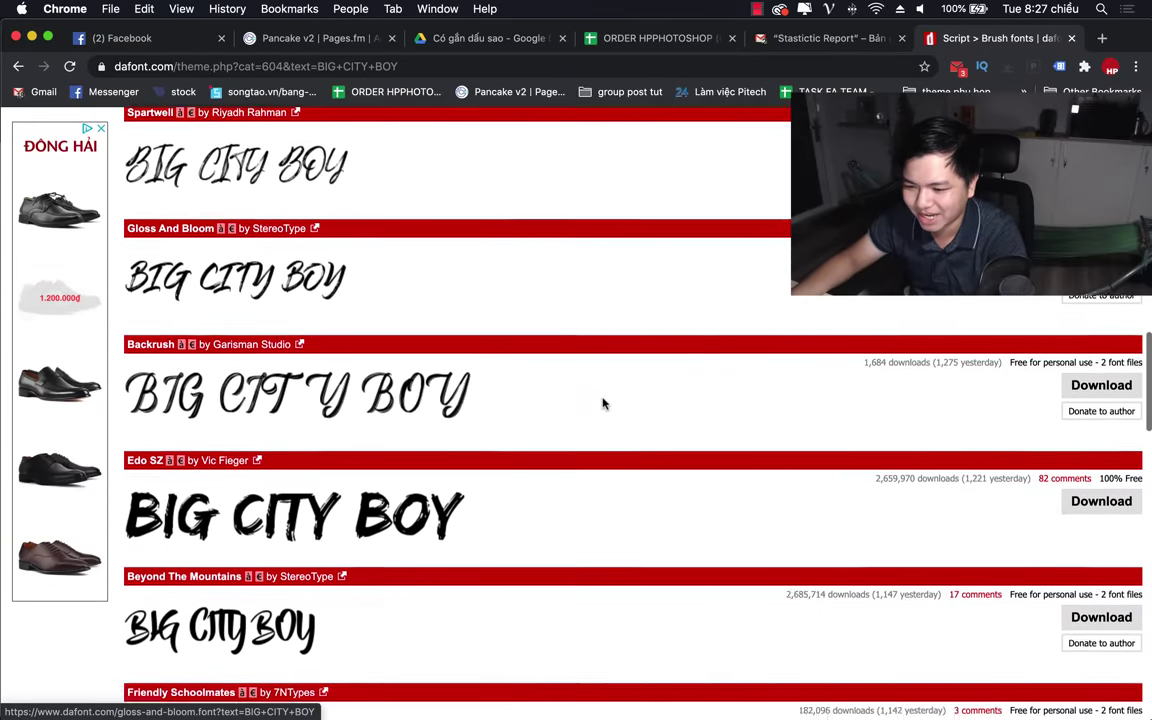
pyautogui.scroll(-3, 603, 403)
pyautogui.scroll(-1, 603, 403)
pyautogui.scroll(6, 602, 401)
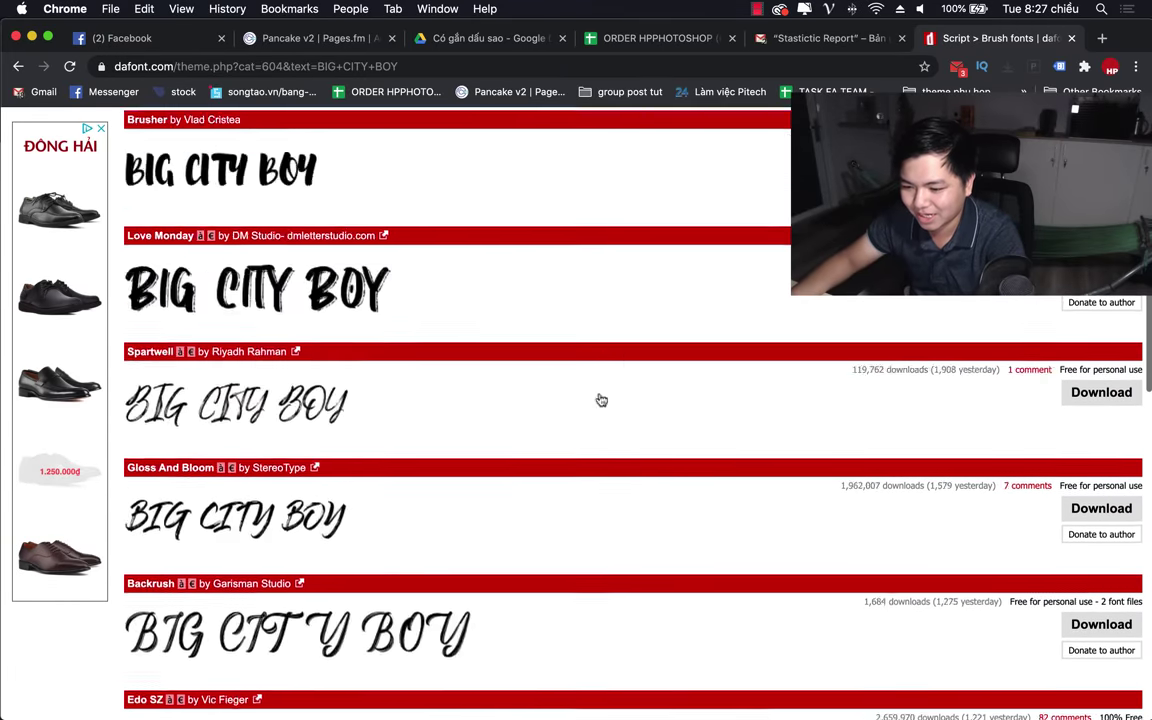
pyautogui.scroll(5, 601, 400)
pyautogui.scroll(5, 400, 450)
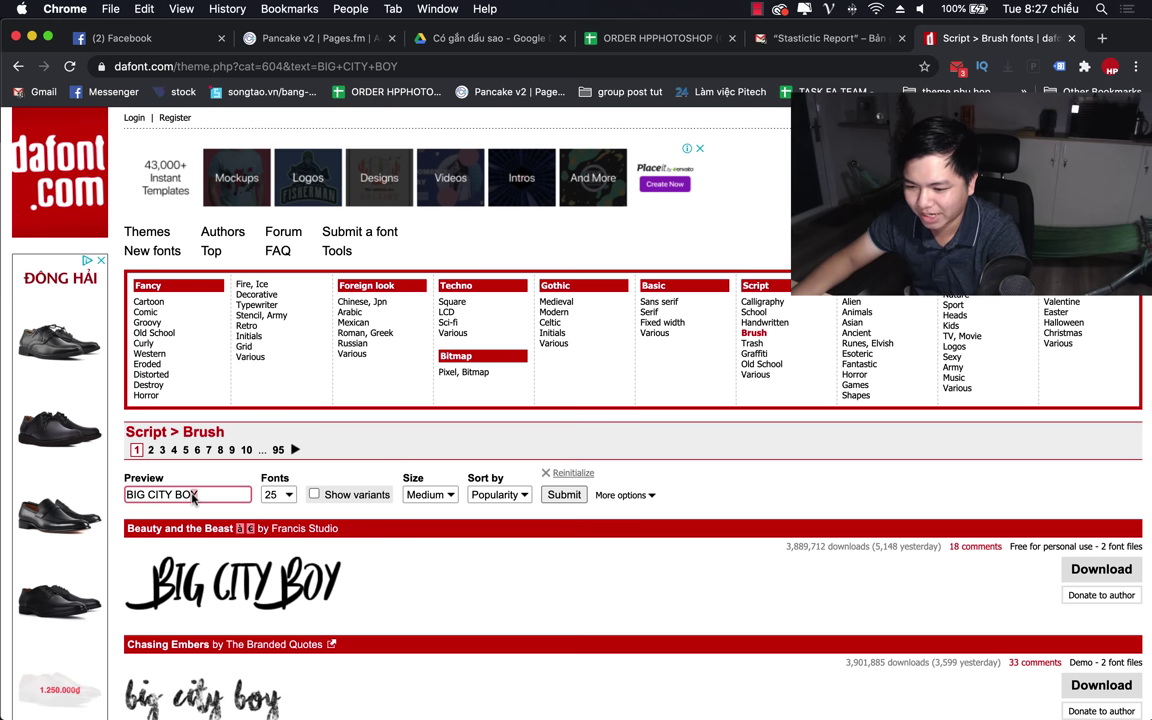
# - Correct the preview text to BIG CITY BOI and refresh the previews
pyautogui.click(195, 496)
pyautogui.press('BackSpace')
pyautogui.write('I')
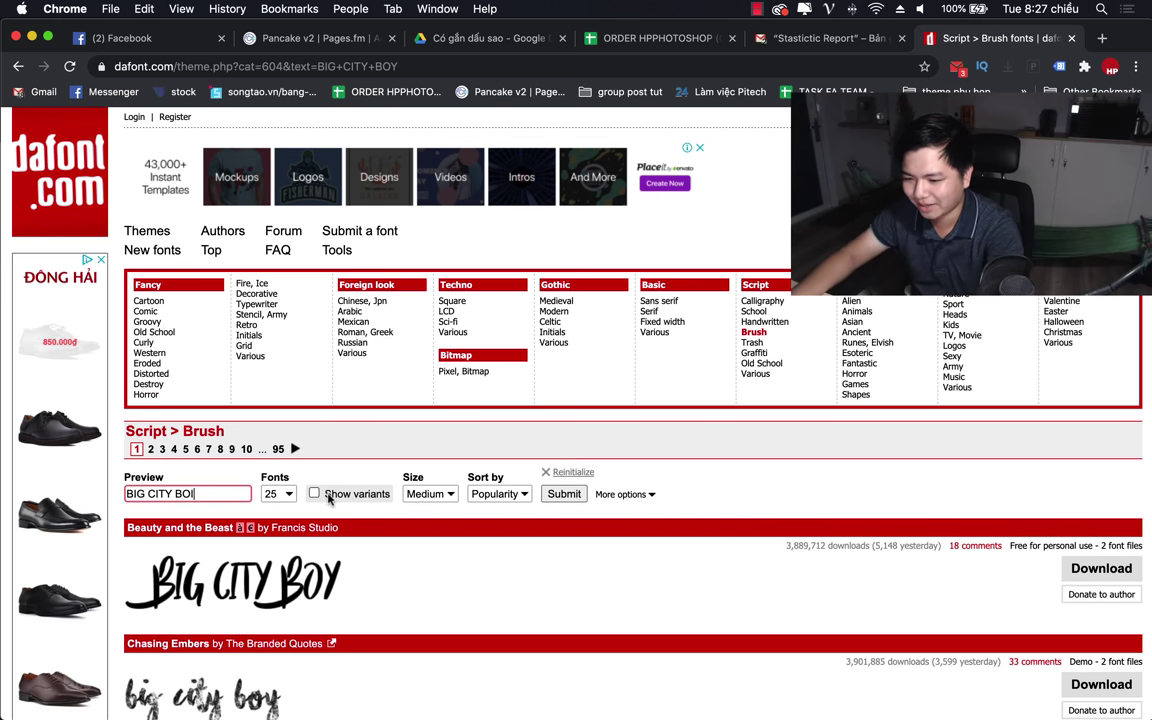
pyautogui.click(564, 494)
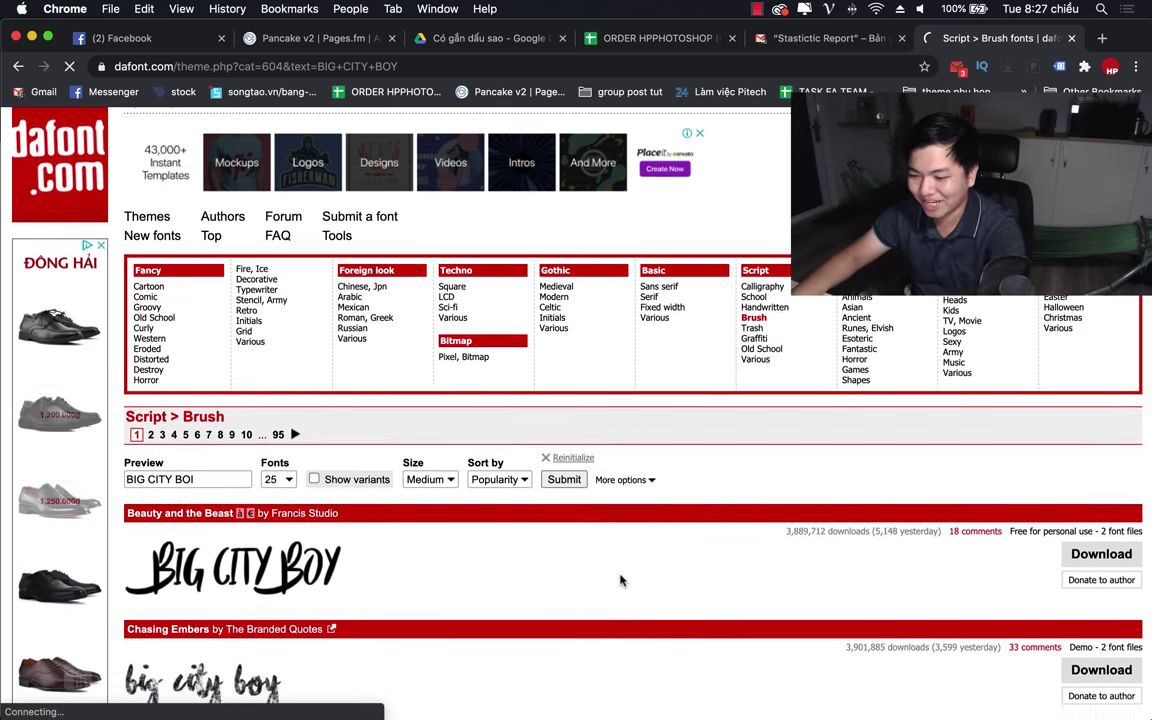
# - Browse the BIG CITY BOI previews, then download and open the Edo SZ zip
pyautogui.scroll(-5, 620, 580)
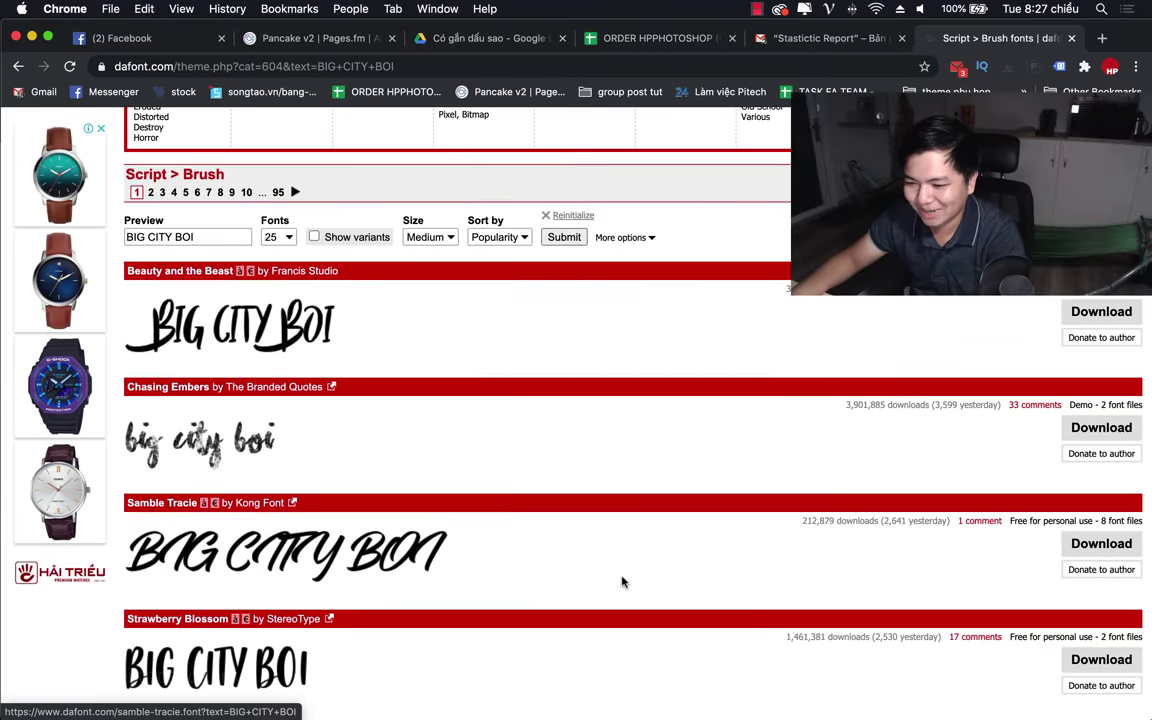
pyautogui.scroll(-5, 621, 581)
pyautogui.scroll(-3, 621, 581)
pyautogui.scroll(2, 621, 581)
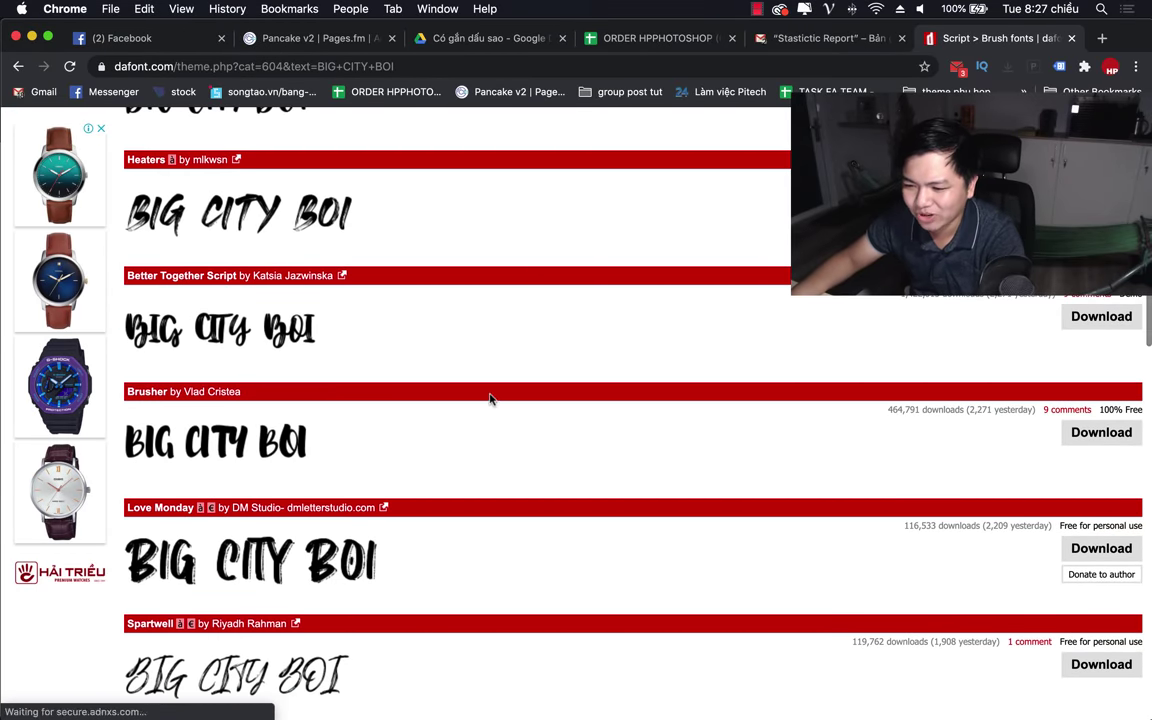
pyautogui.scroll(2, 490, 398)
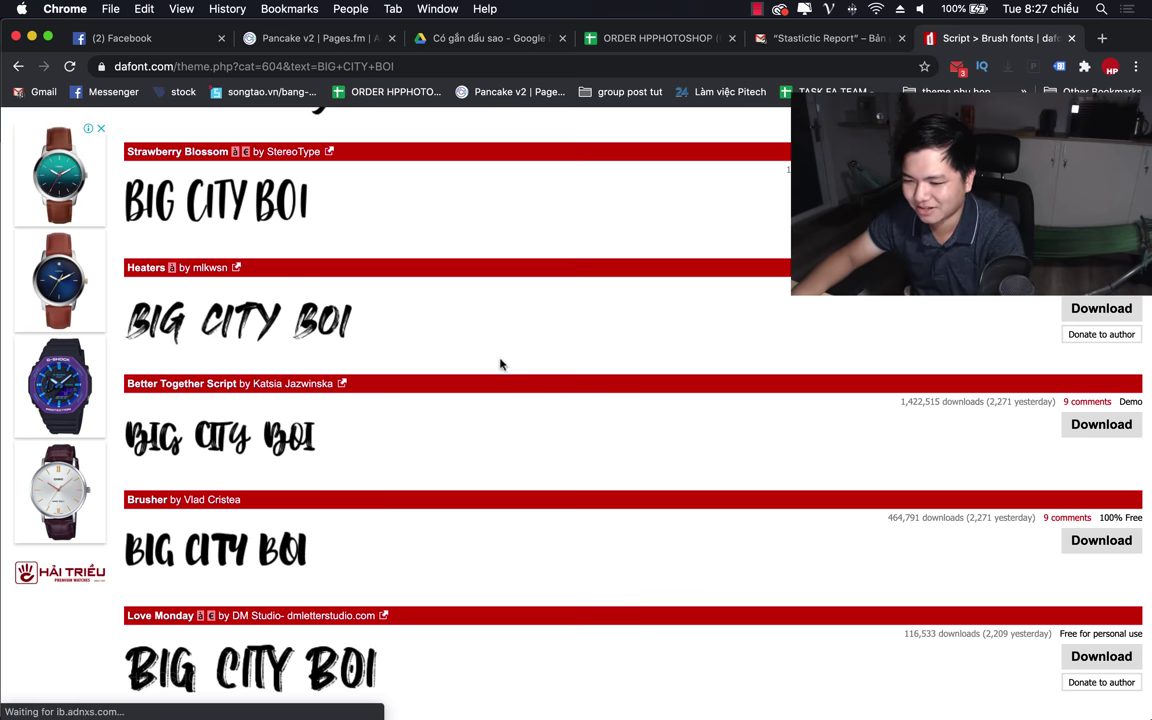
pyautogui.scroll(-6, 500, 364)
pyautogui.scroll(-1, 514, 368)
pyautogui.scroll(-3, 514, 368)
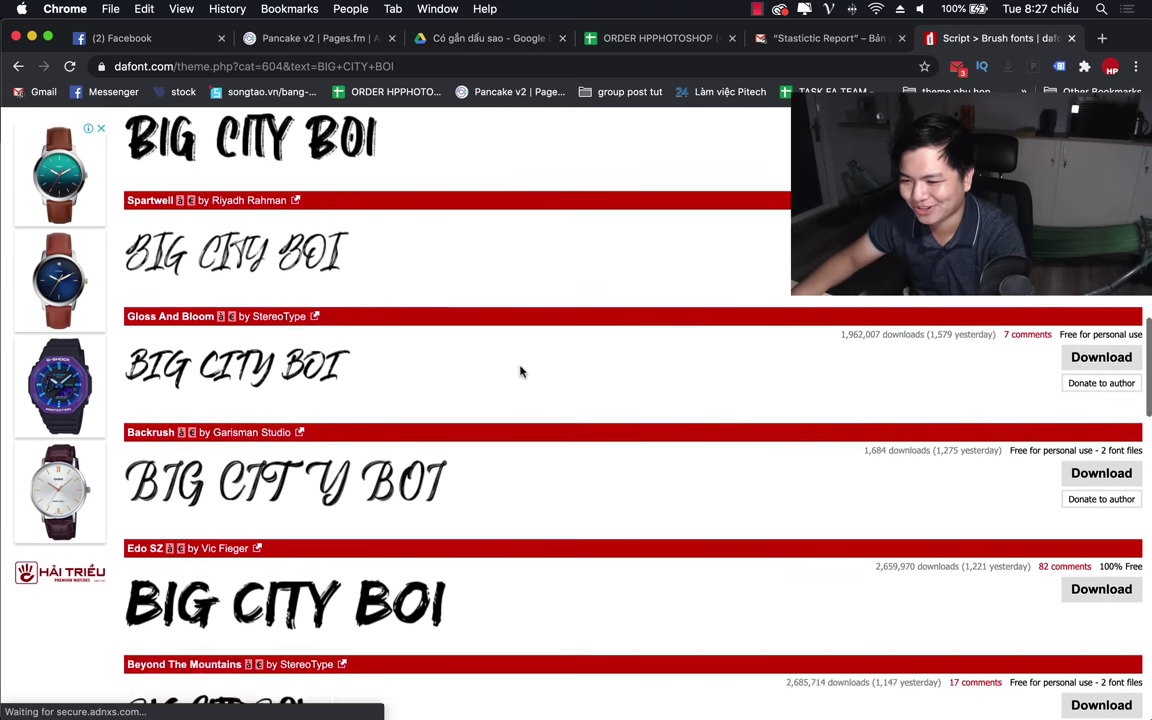
pyautogui.scroll(-5, 520, 372)
pyautogui.scroll(-5, 519, 370)
pyautogui.scroll(5, 505, 410)
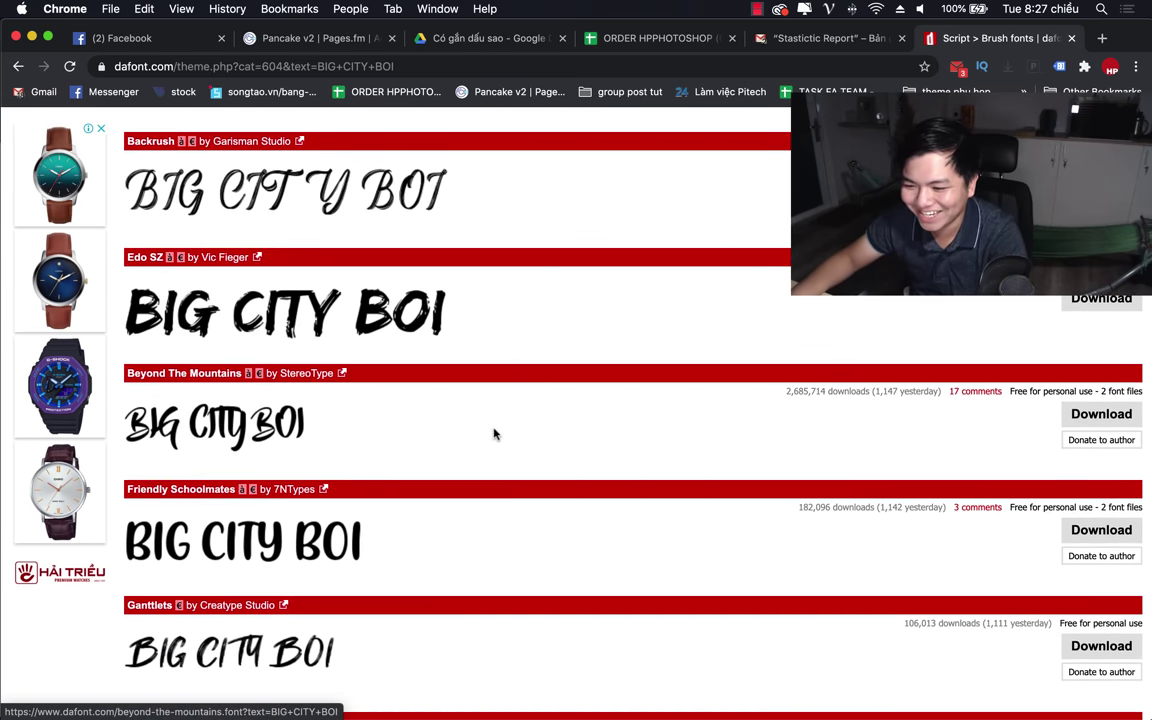
pyautogui.scroll(-1, 491, 432)
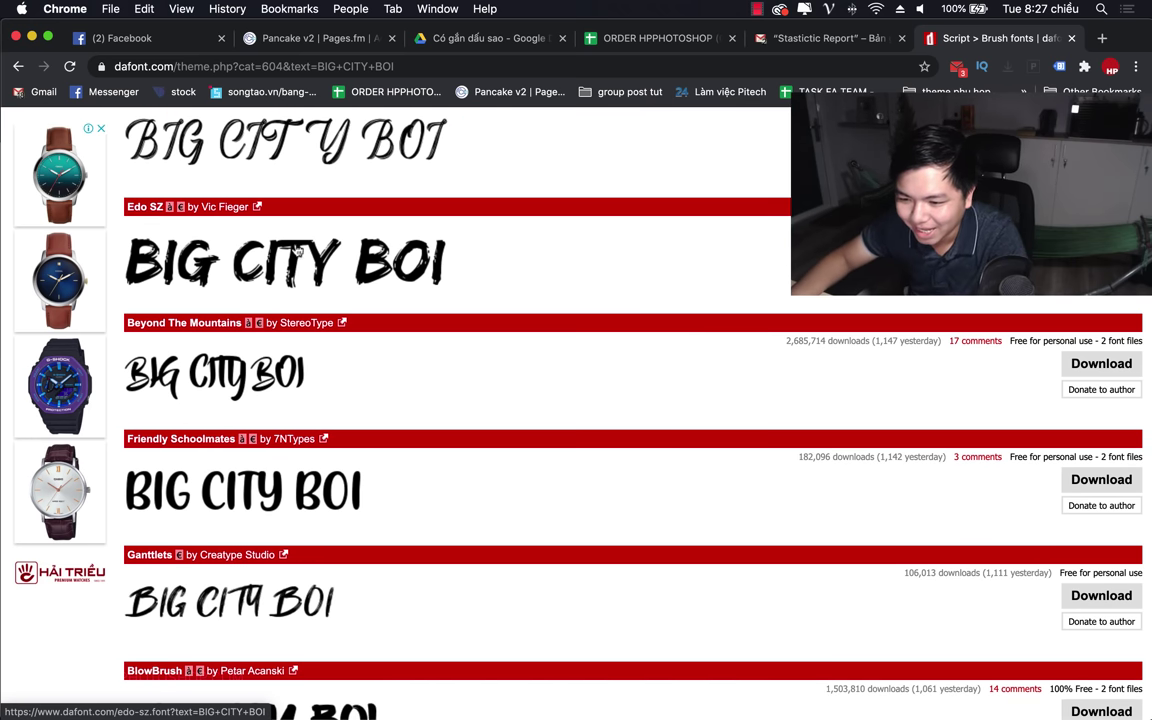
pyautogui.click(1101, 247)
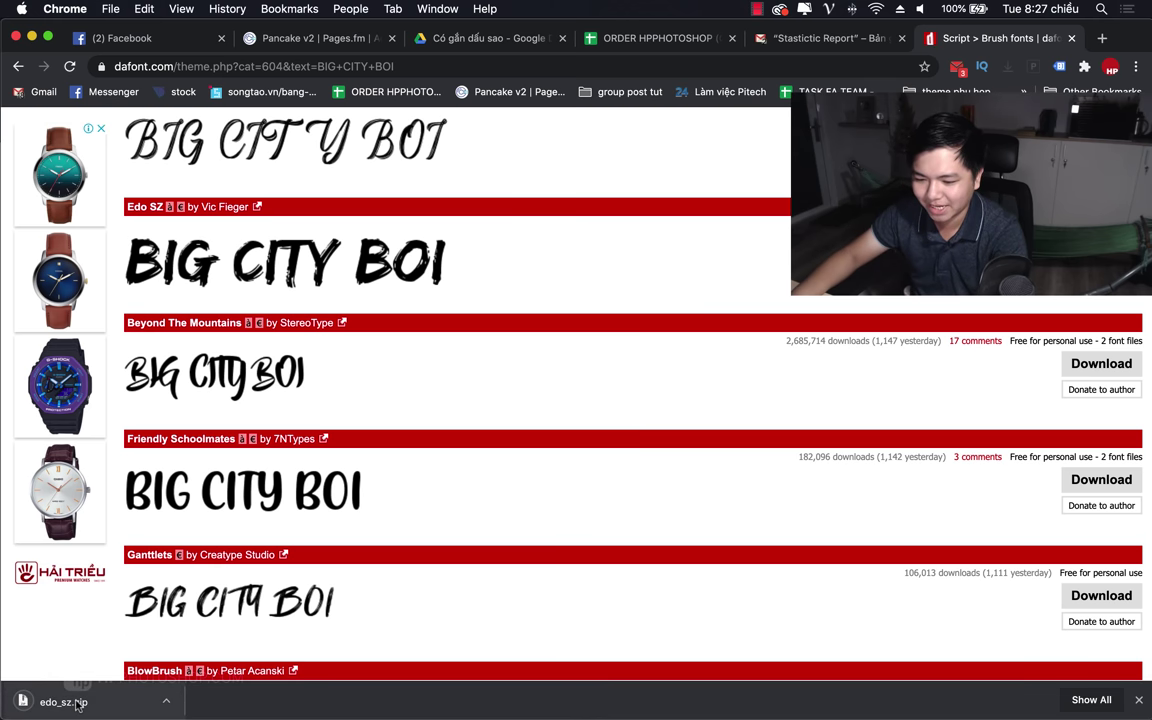
pyautogui.click(78, 704)
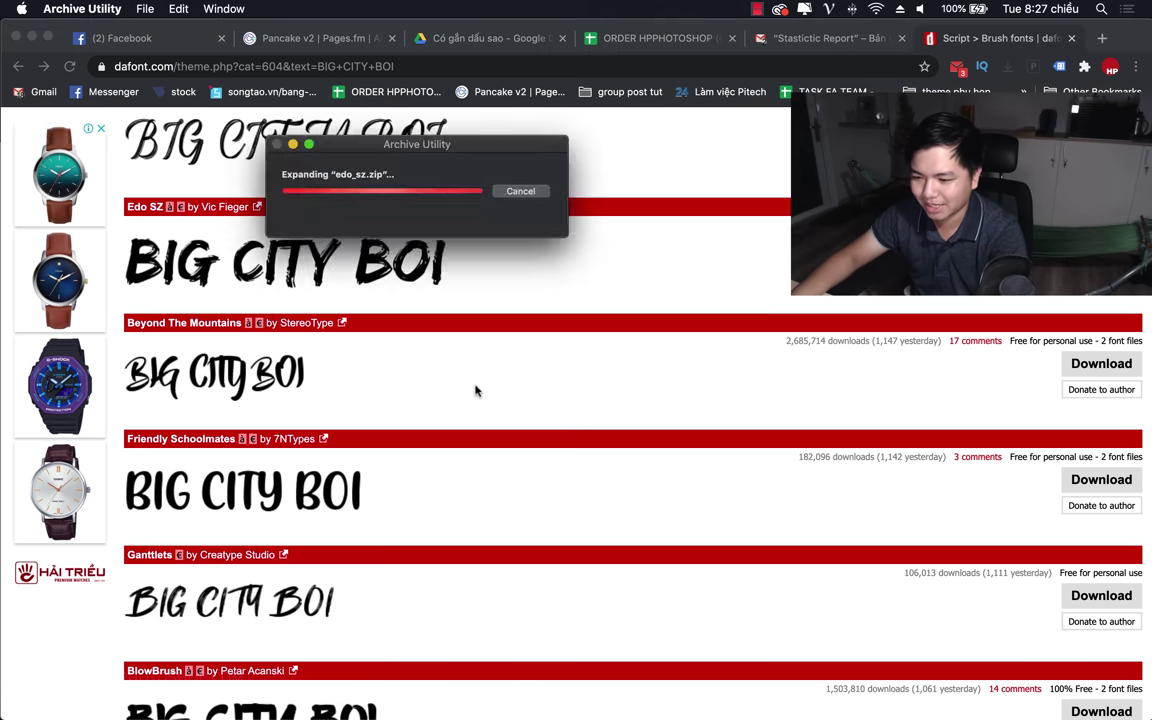
pyautogui.moveTo(413, 705)
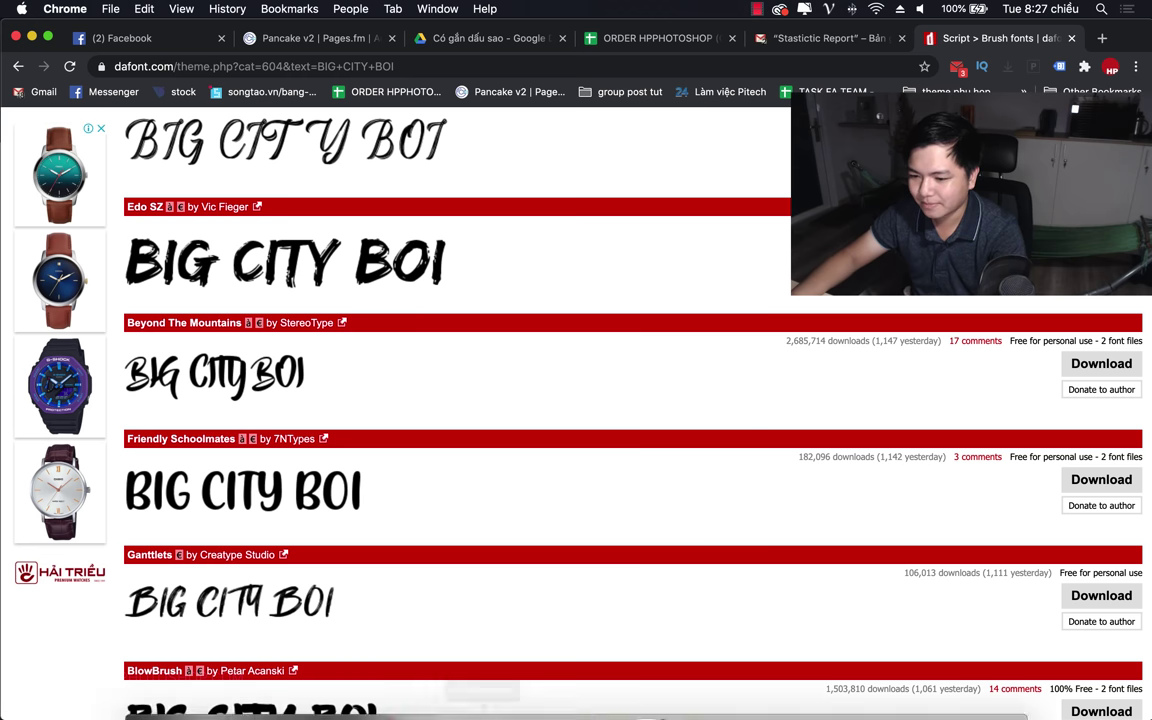
# - Open the downloaded edosz.ttf preview, install Edo SZ, and close Font Book
pyautogui.click(156, 688)
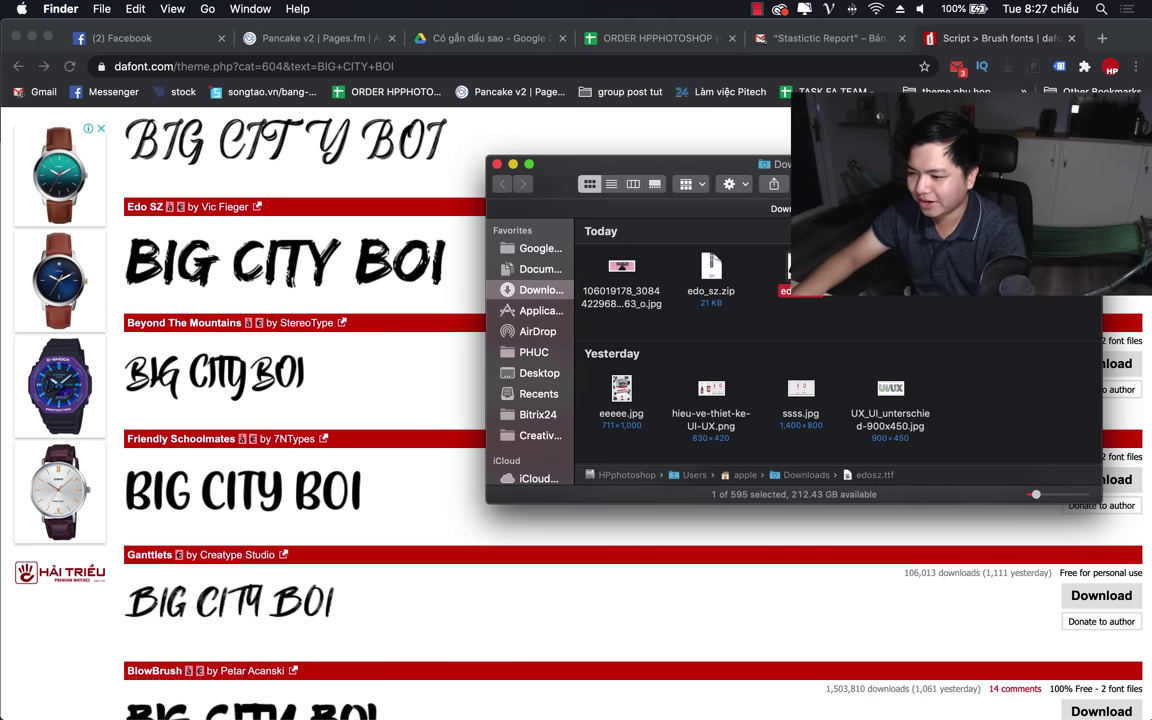
pyautogui.doubleClick(800, 268)
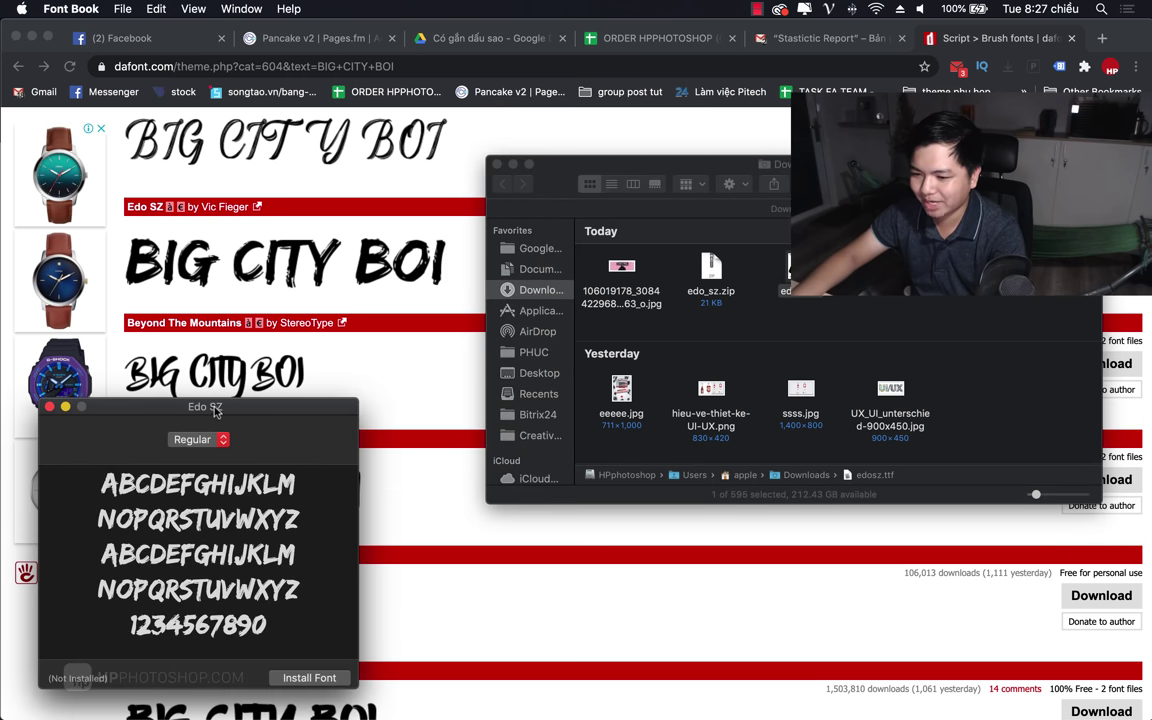
pyautogui.moveTo(215, 409); pyautogui.dragTo(415, 216)
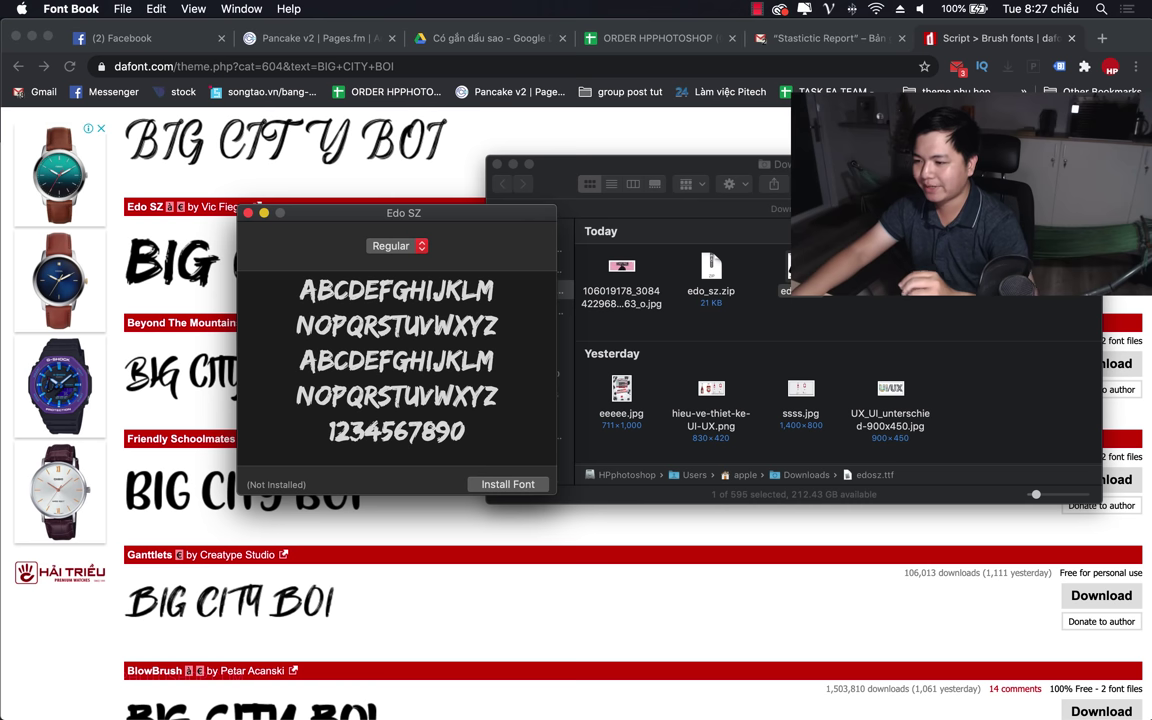
pyautogui.rightClick(796, 297)
pyautogui.press('Escape')
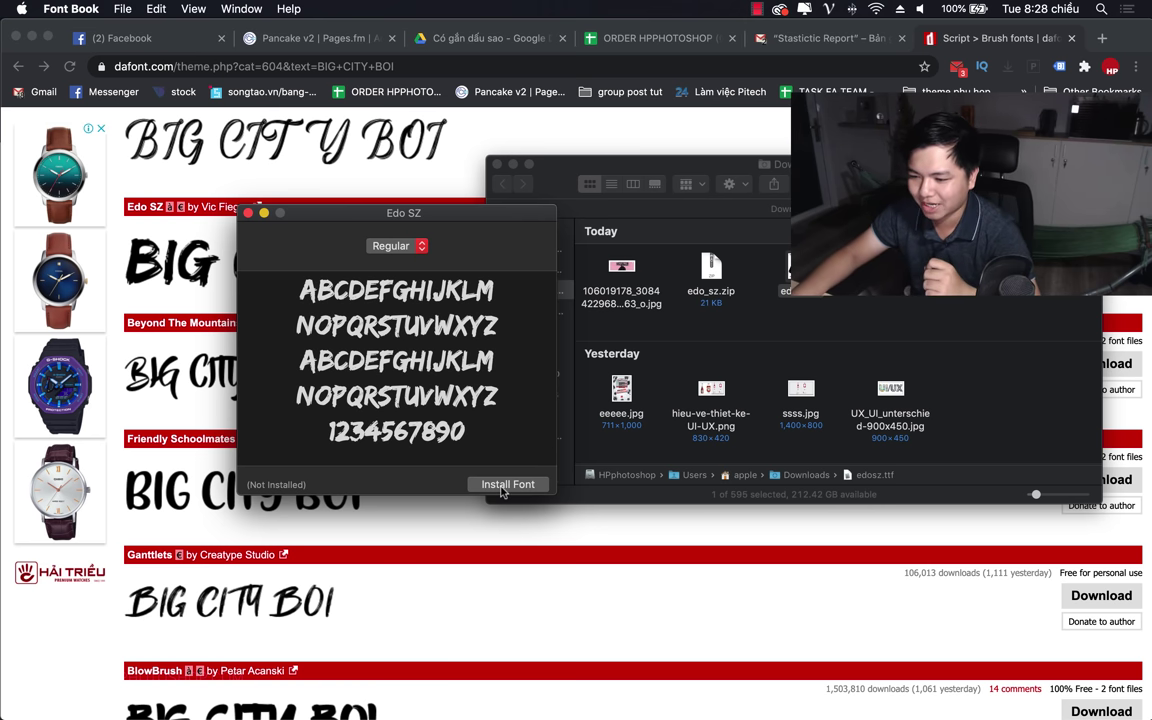
pyautogui.click(508, 485)
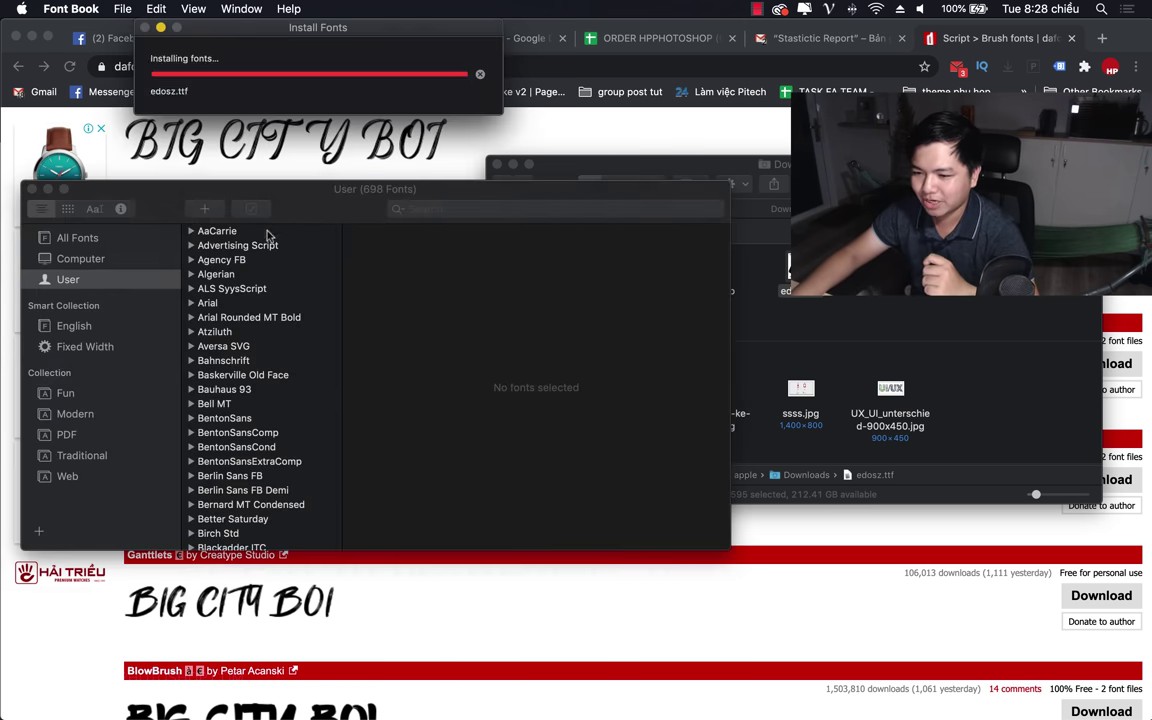
pyautogui.click(32, 189)
pyautogui.moveTo(846, 716)
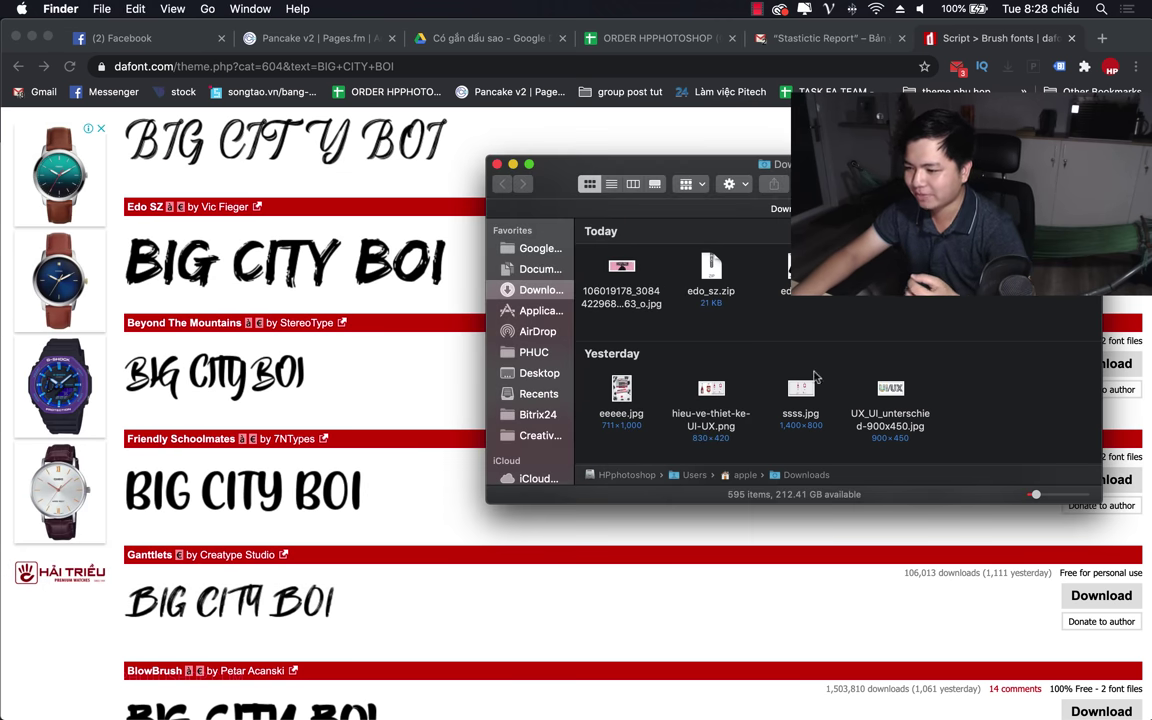
# - Return to the Untitled-1 poster with the Type tool and select the mat layer
pyautogui.click(810, 697)
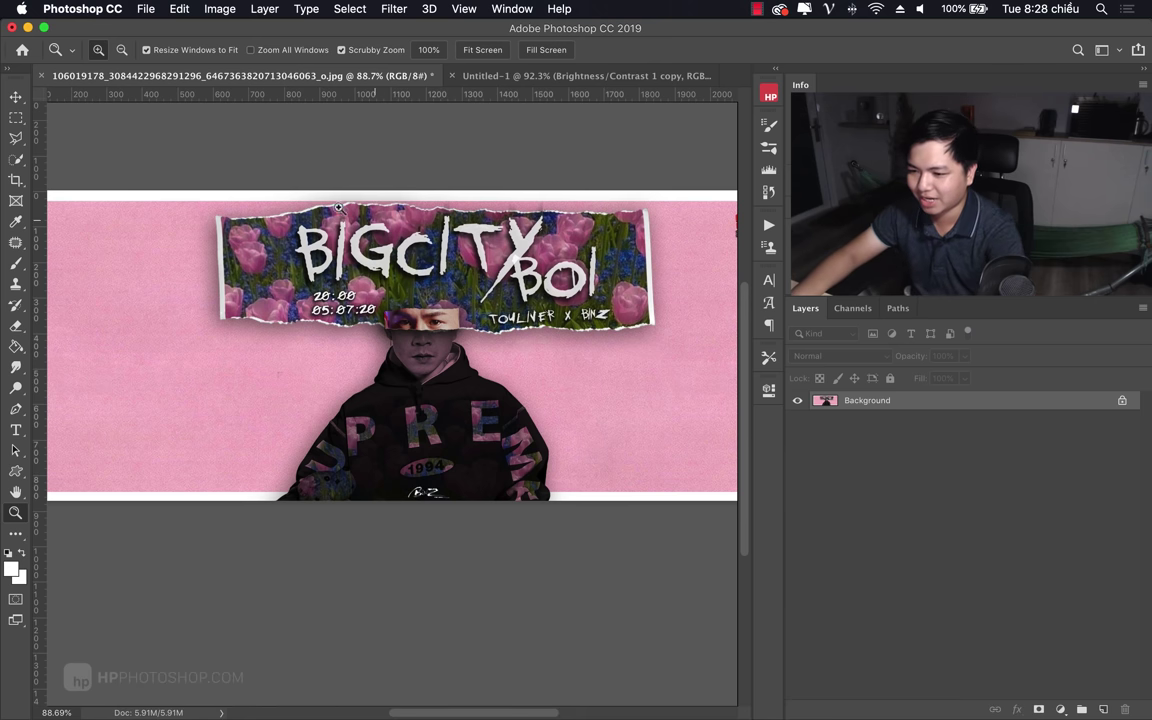
pyautogui.click(527, 86)
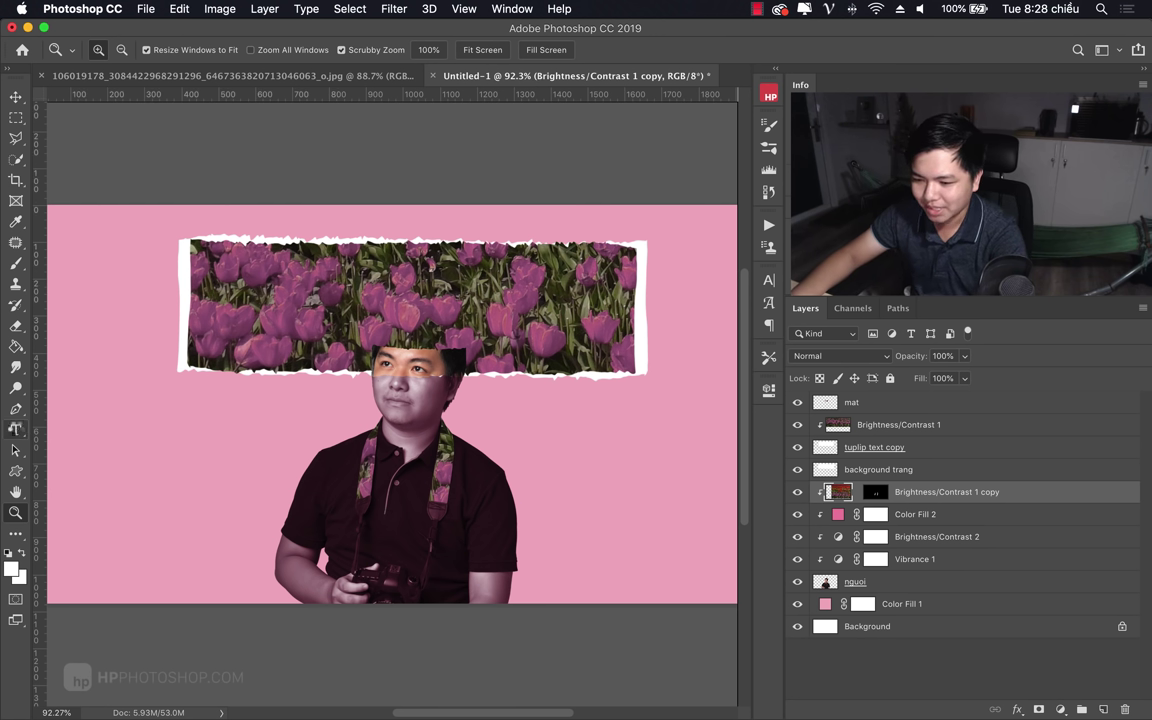
pyautogui.click(27, 430)
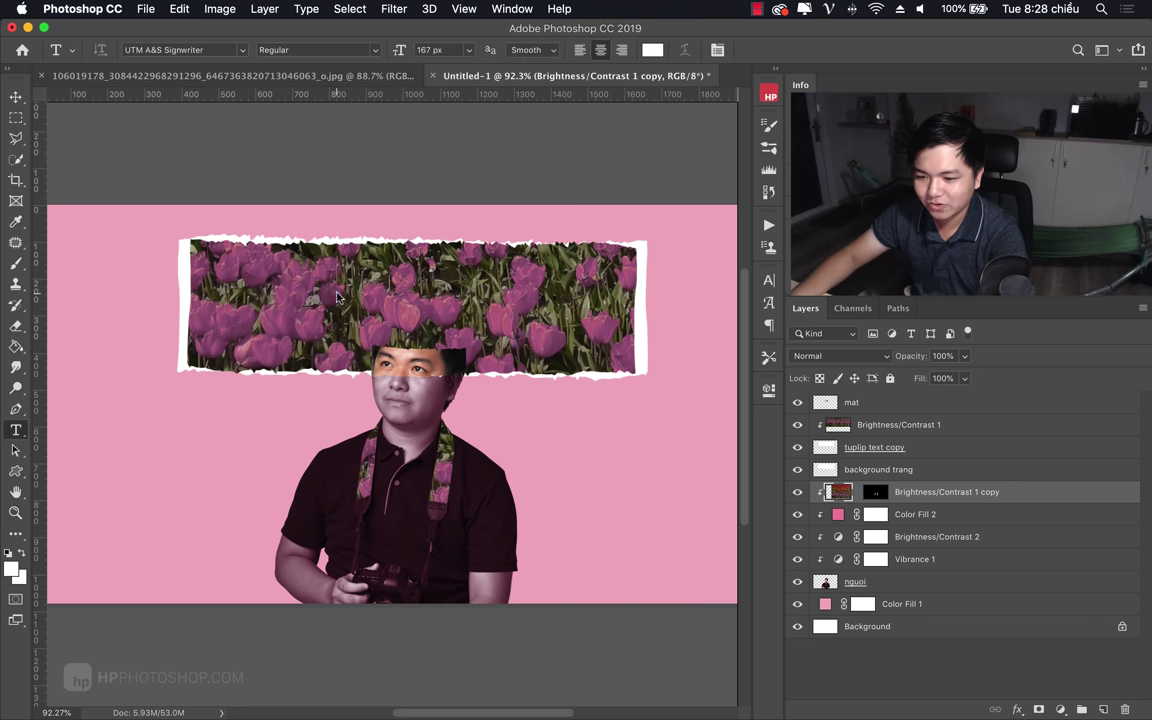
pyautogui.click(932, 405)
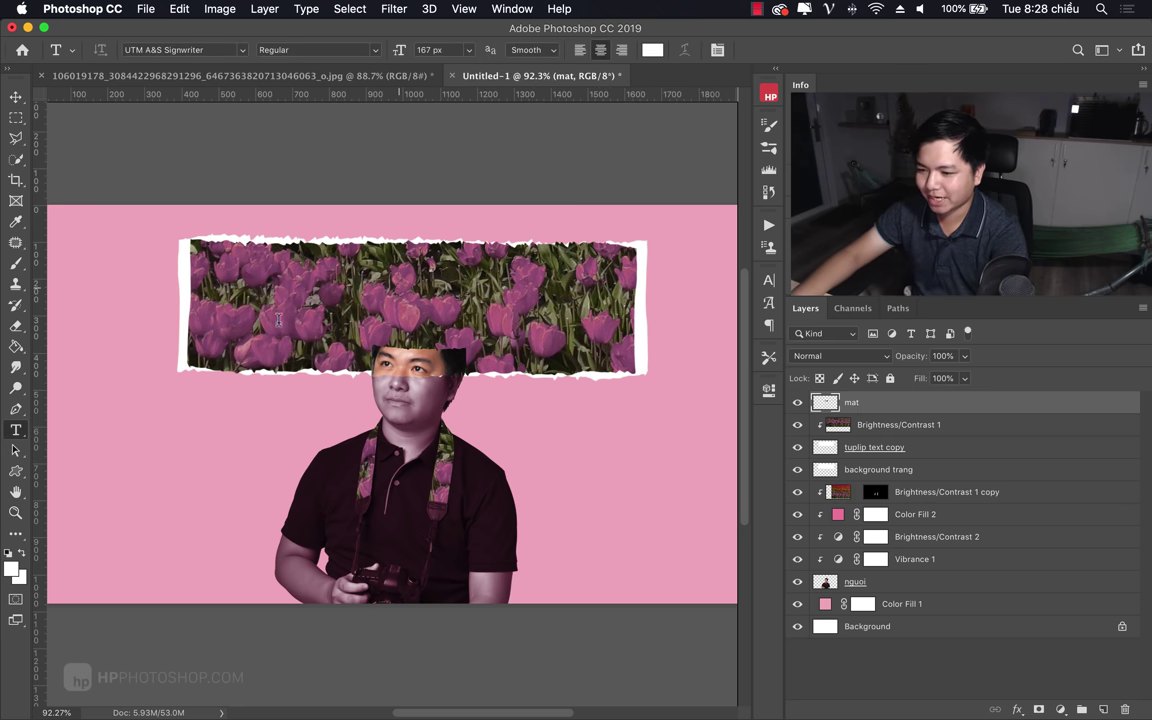
# - Type the title BIGCITY BOI on the tulip strip, replacing the trial text
pyautogui.click(280, 322)
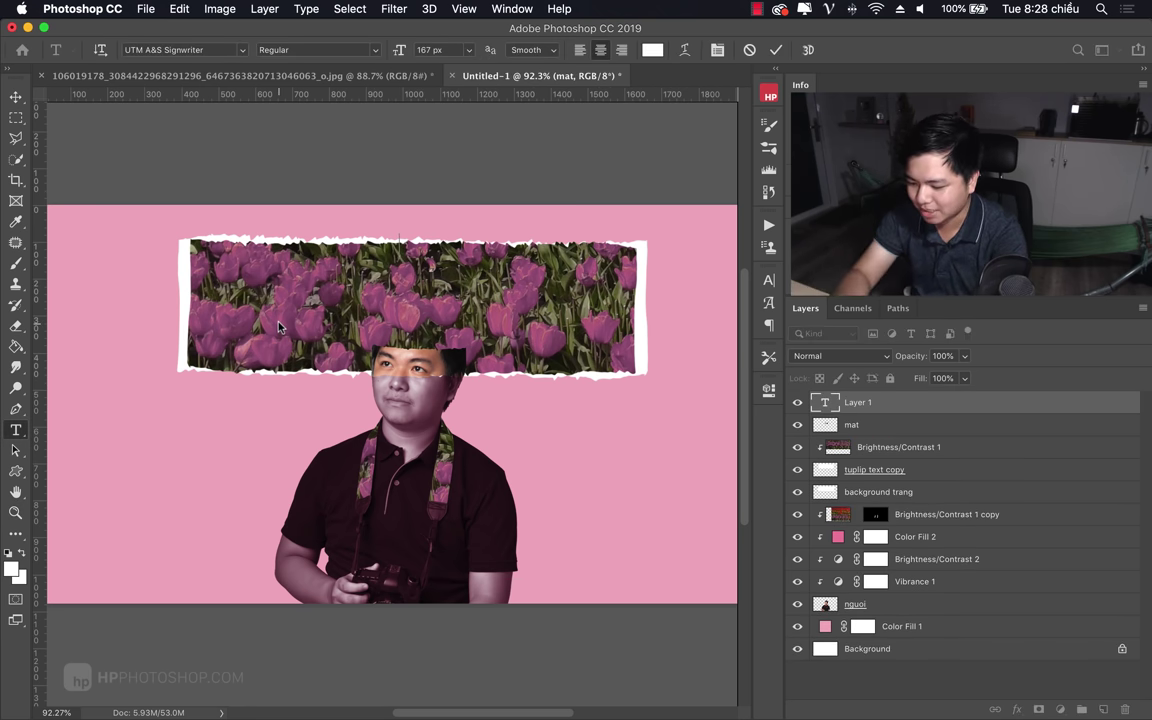
pyautogui.write('HP')
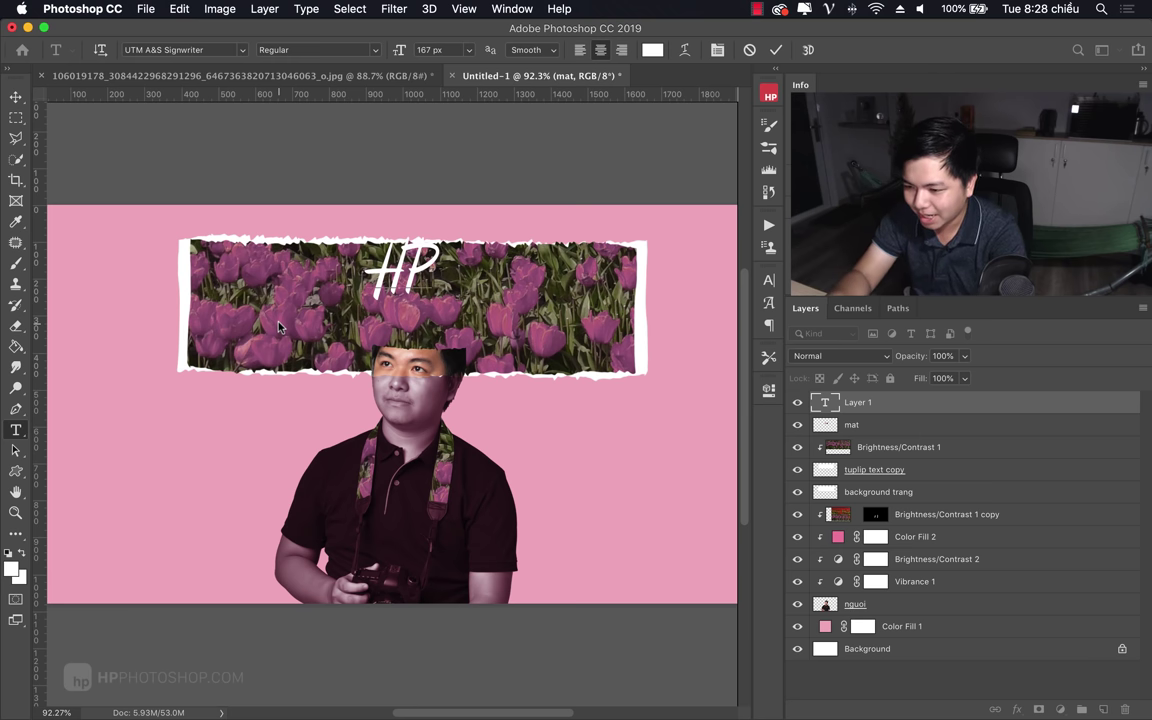
pyautogui.write(' PHOTOSHOP')
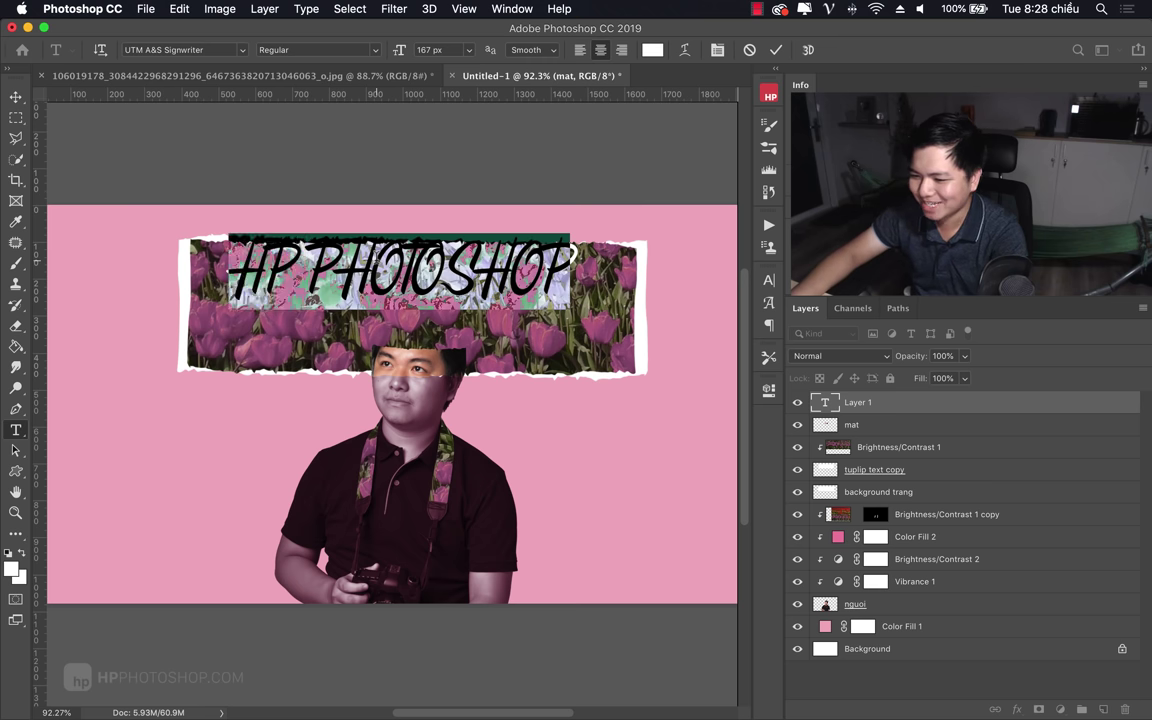
pyautogui.hotkey('ctrl', 'a')
pyautogui.write('BIG')
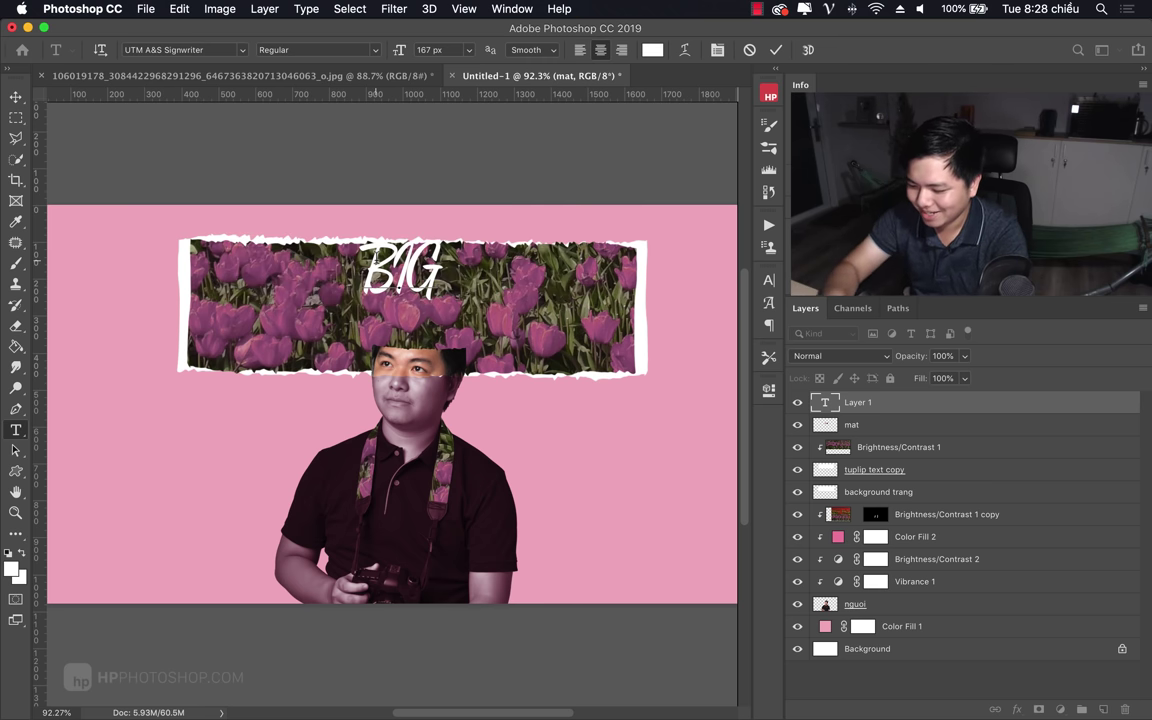
pyautogui.write('CITY ')
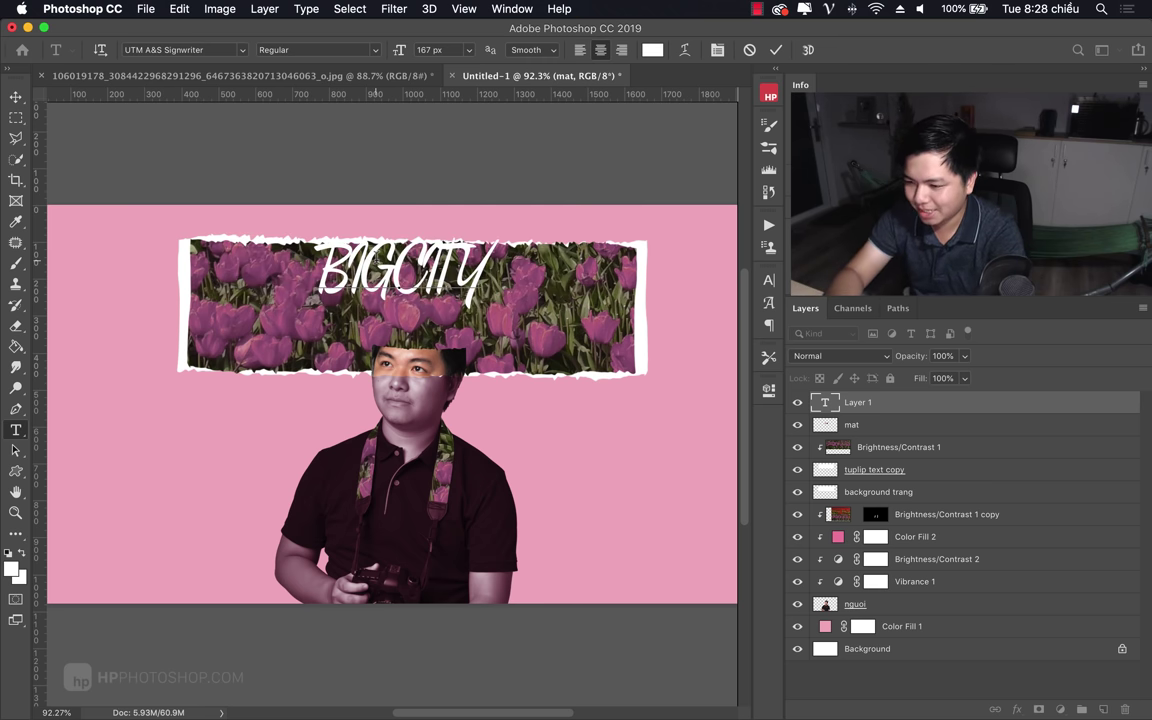
pyautogui.write('BOI')
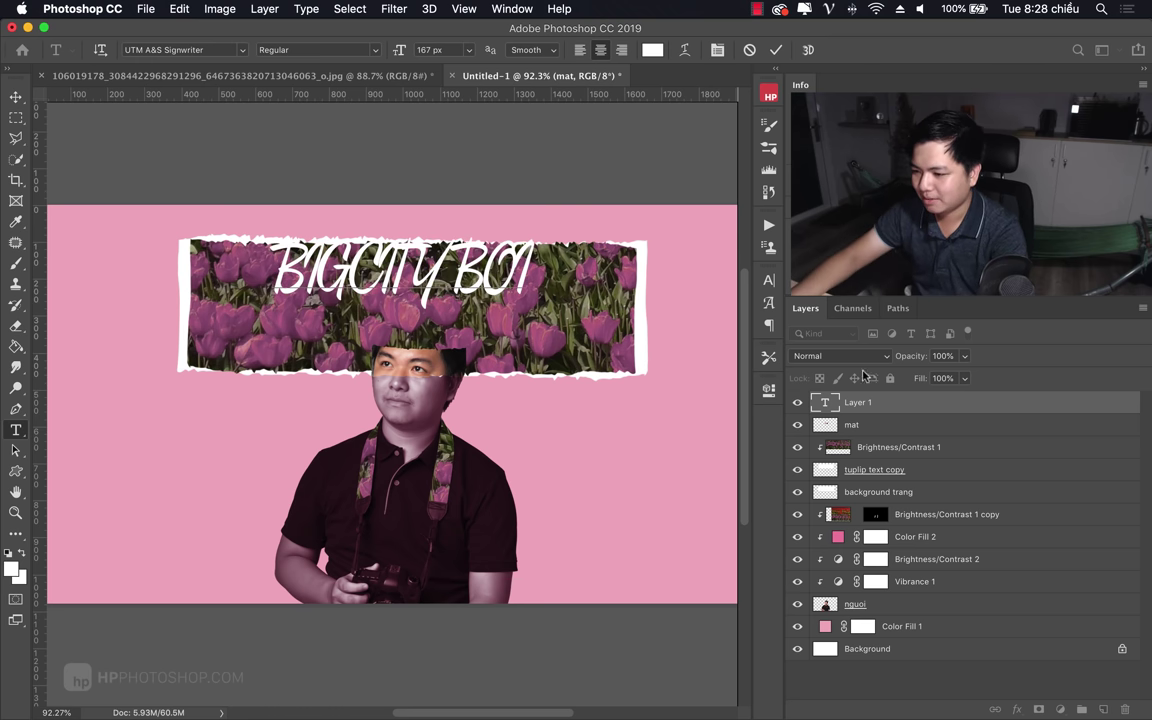
pyautogui.click(895, 402)
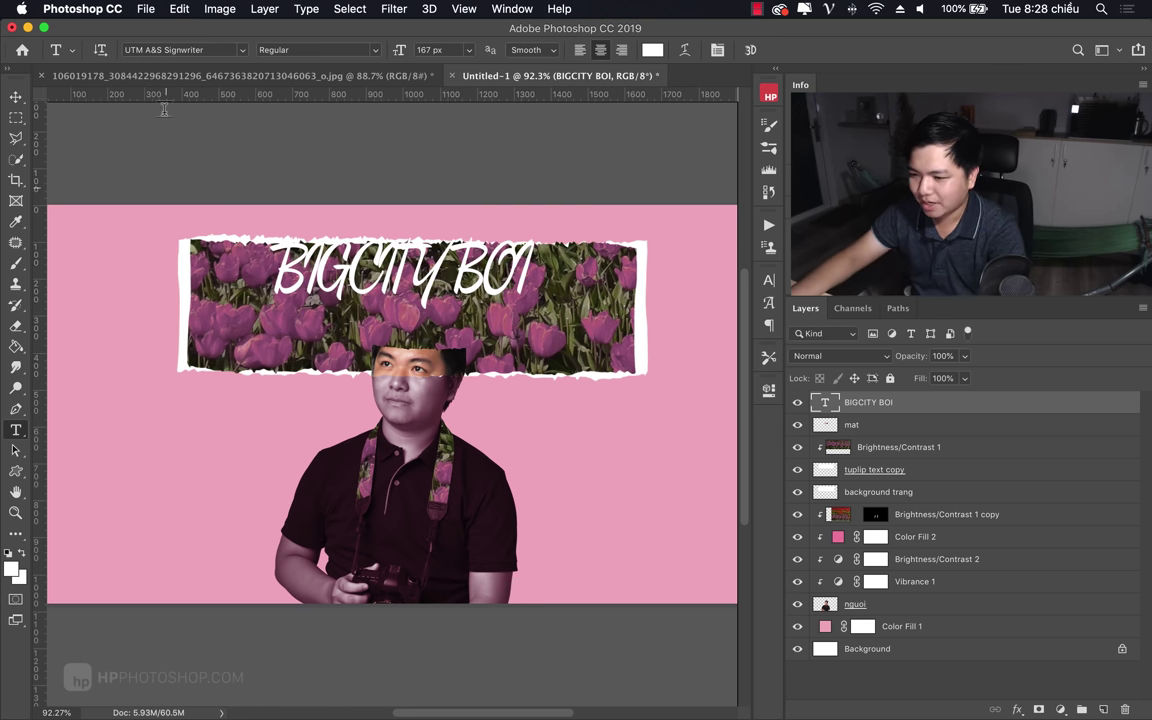
# - Set the title font to Edo SZ Regular and delete BOI so it reads BIGCITY
pyautogui.click(240, 52)
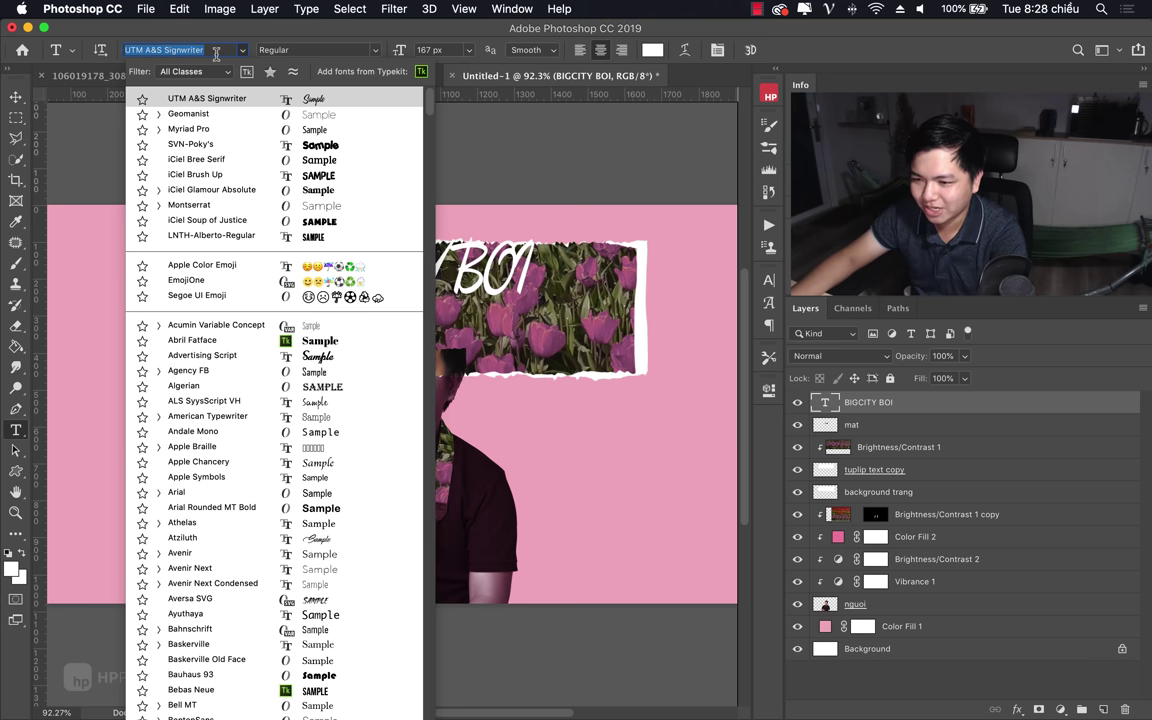
pyautogui.write('EDO')
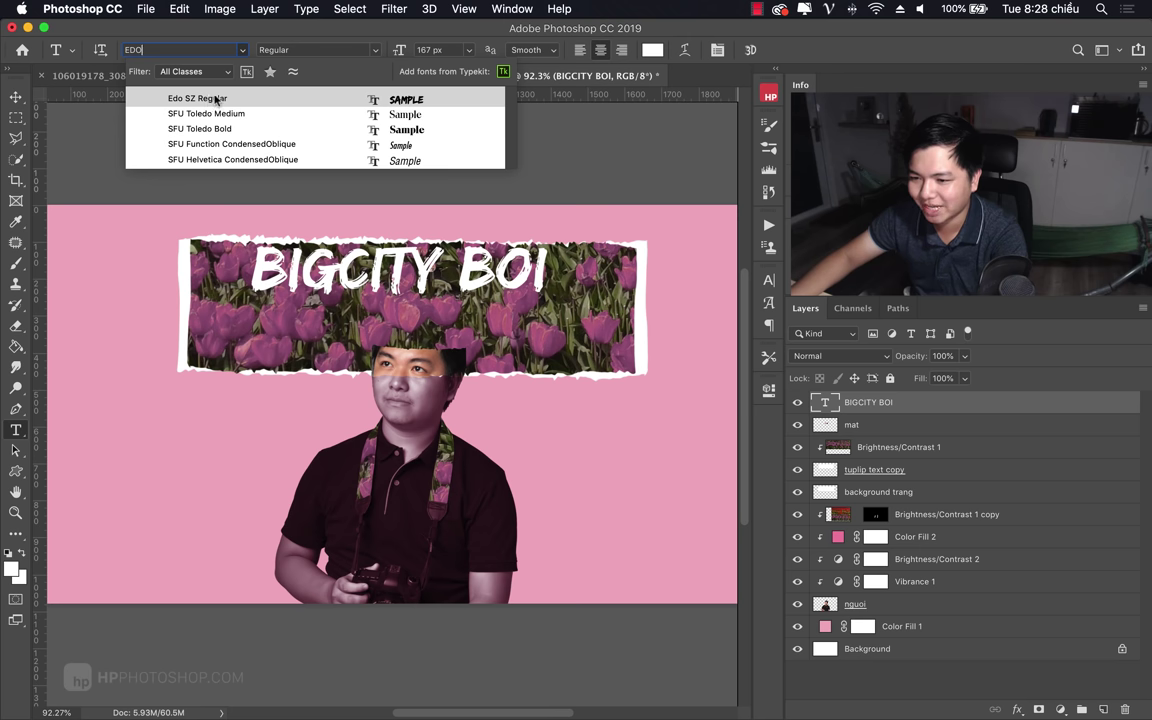
pyautogui.click(213, 98)
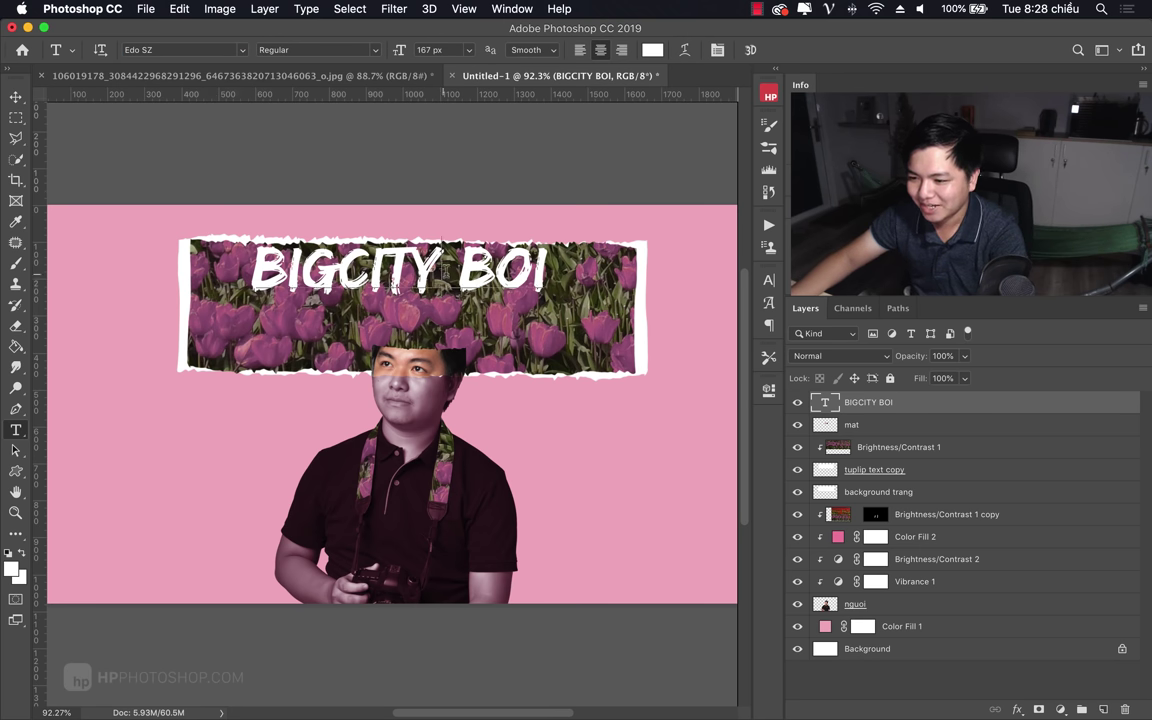
pyautogui.moveTo(440, 268); pyautogui.dragTo(494, 268)
pyautogui.press('BackSpace')
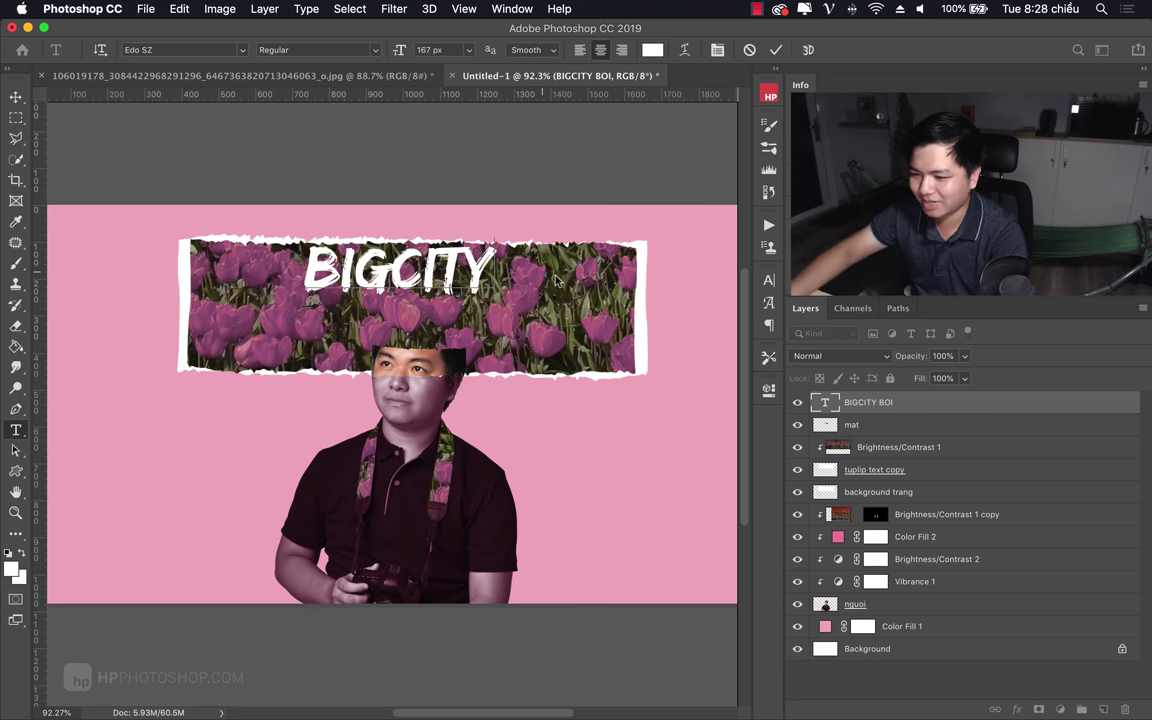
pyautogui.hotkey('ctrl', 'Return')
# - Scale BIGCITY to about 138%, shift it right, and view the reference poster
pyautogui.hotkey('ctrl', 't')
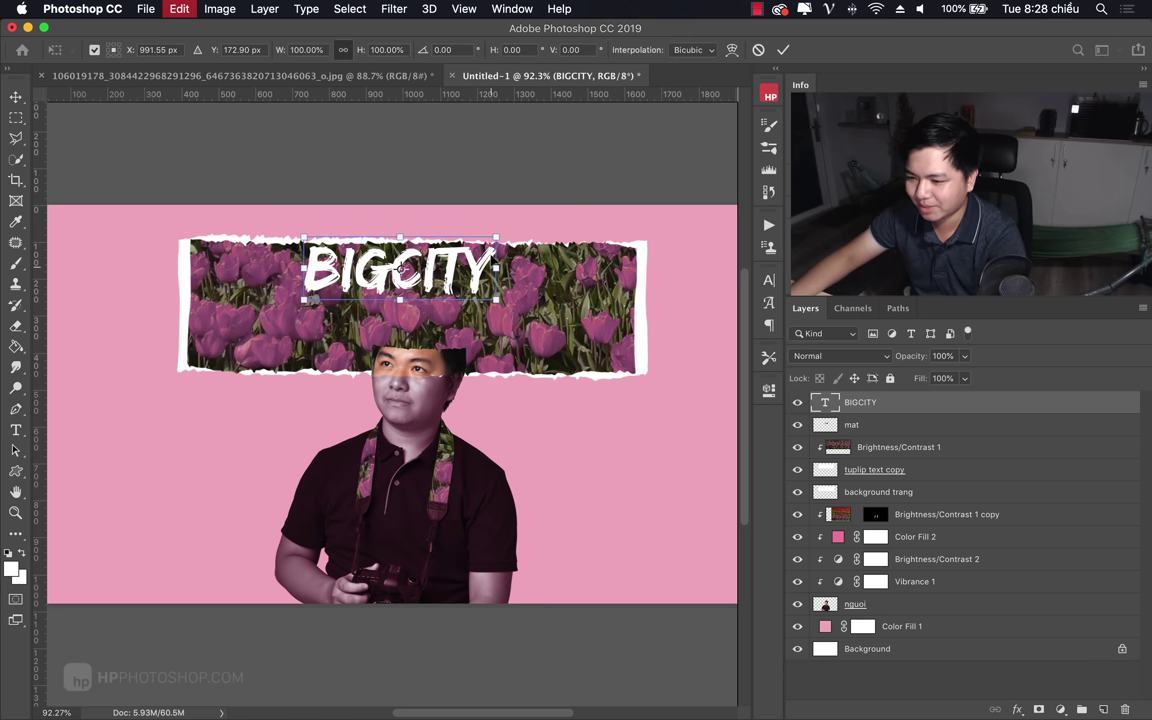
pyautogui.moveTo(497, 237)
pyautogui.keyDown('alt'); pyautogui.mouseDown()
pyautogui.moveTo(534, 224)
pyautogui.moveTo(490, 265)
pyautogui.mouseUp(); pyautogui.keyUp('alt')
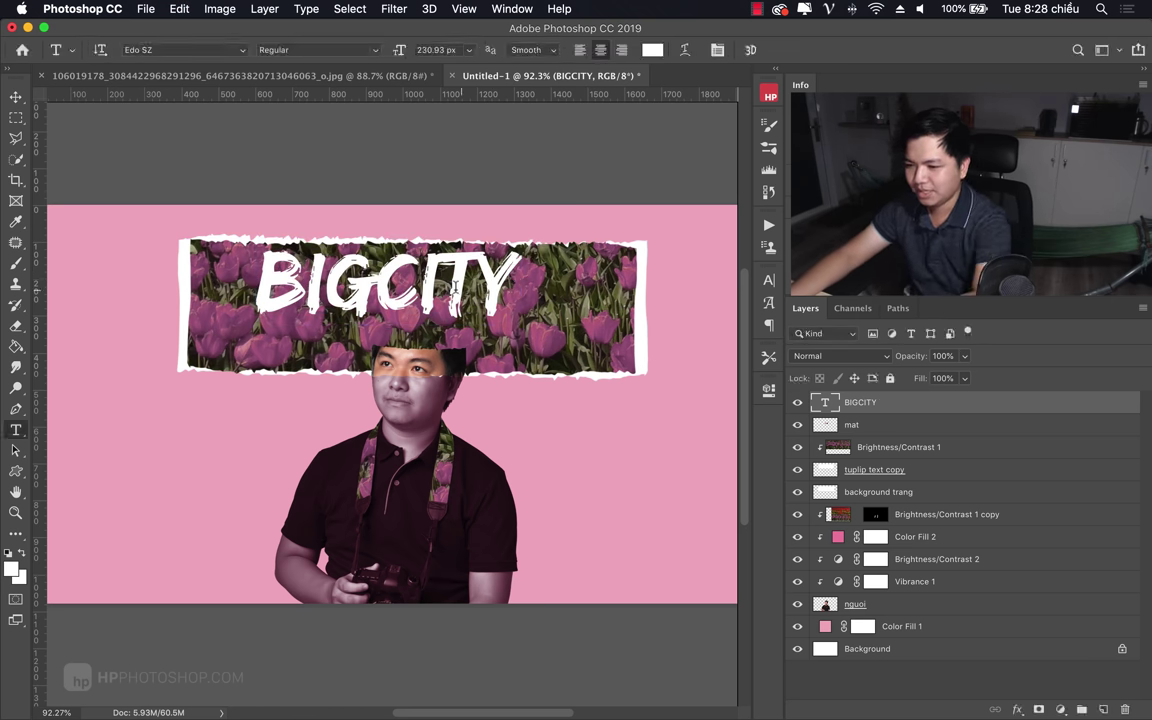
pyautogui.press('Return')
pyautogui.moveTo(420, 290); pyautogui.dragTo(465, 291)
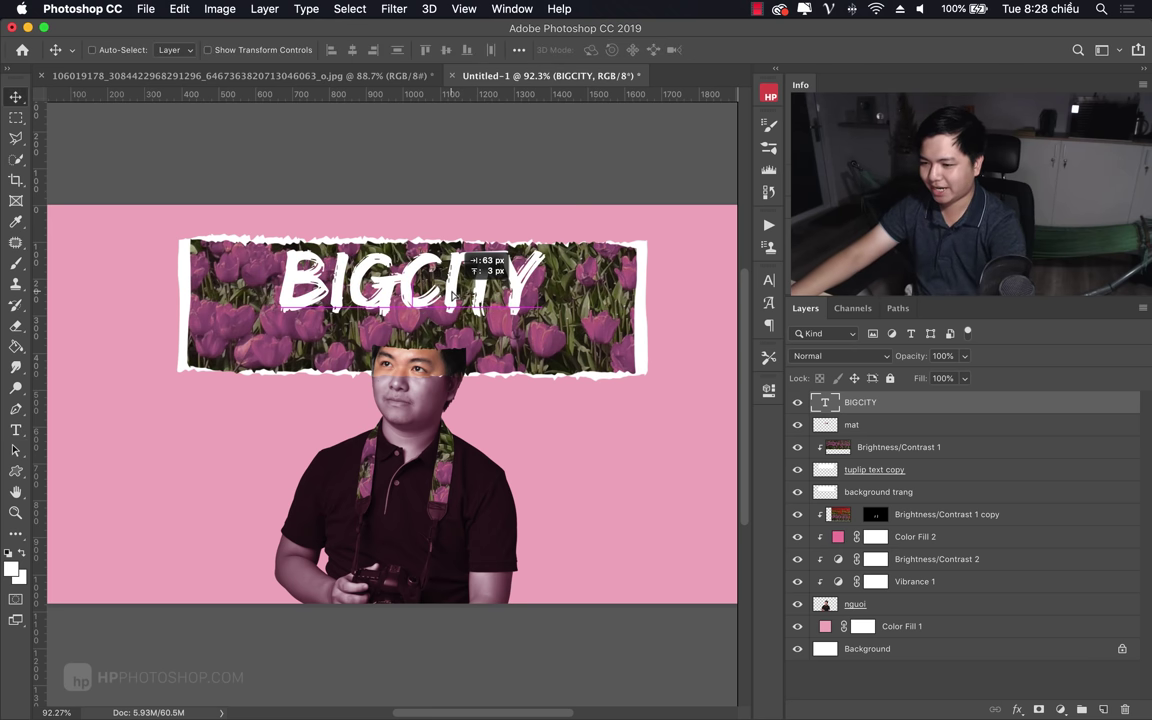
pyautogui.moveTo(264, 717)
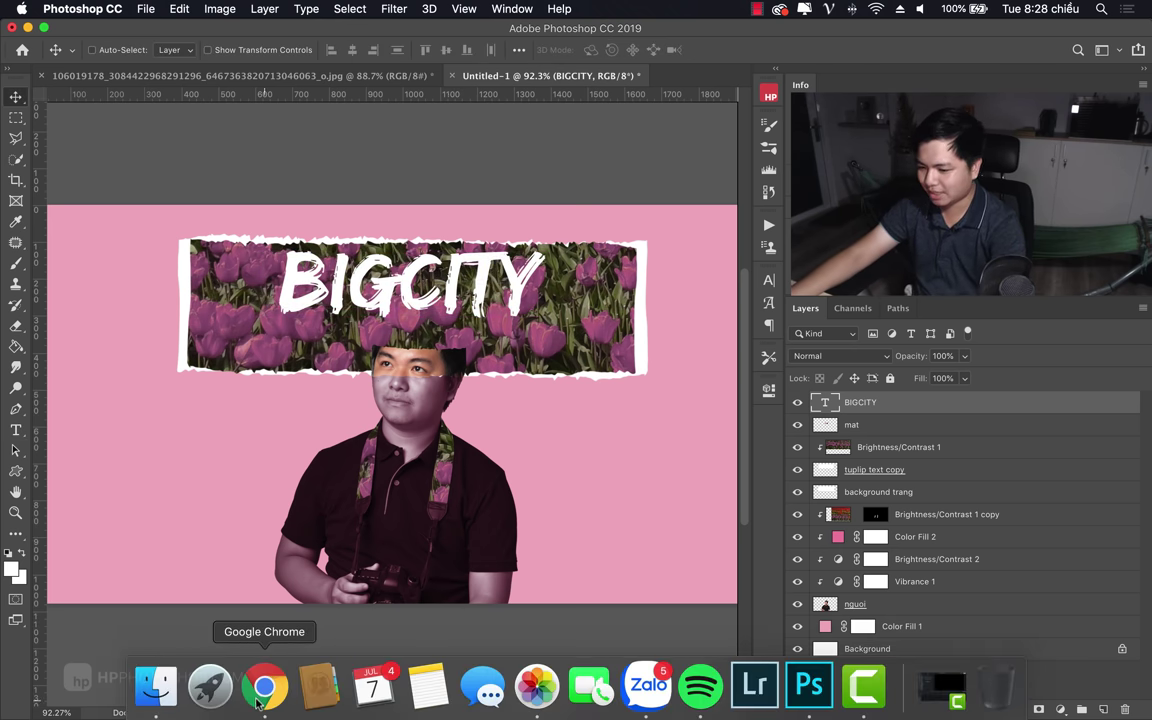
pyautogui.click(264, 686)
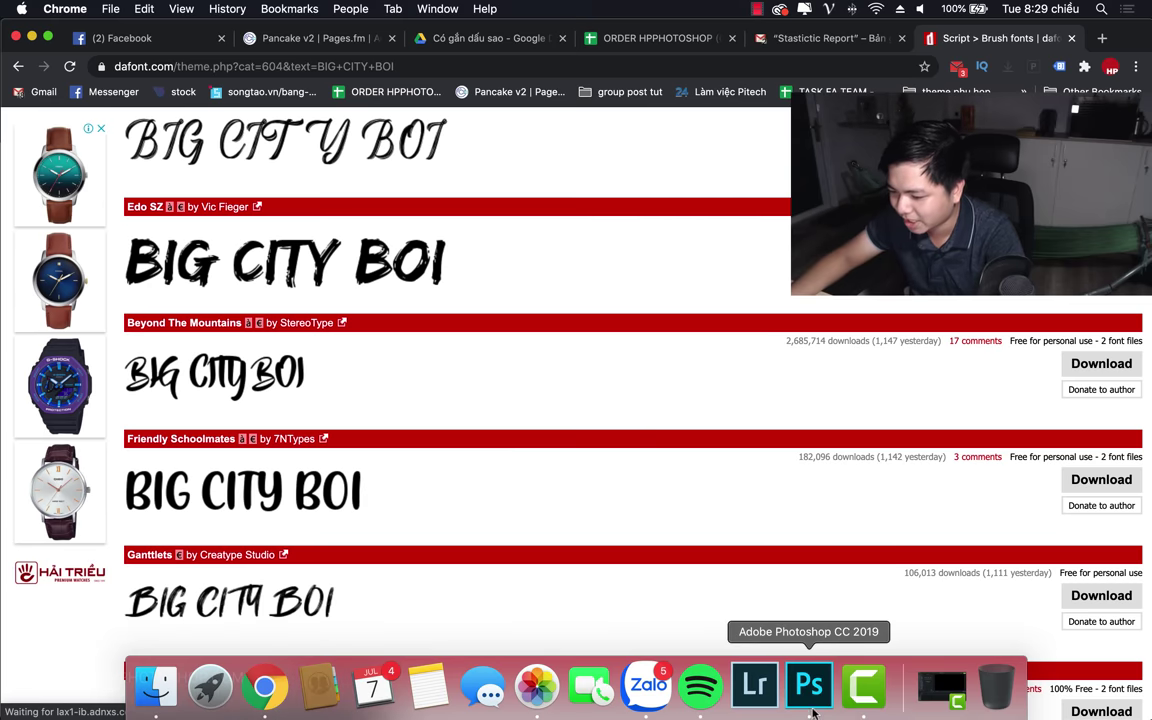
pyautogui.click(809, 686)
pyautogui.click(373, 78)
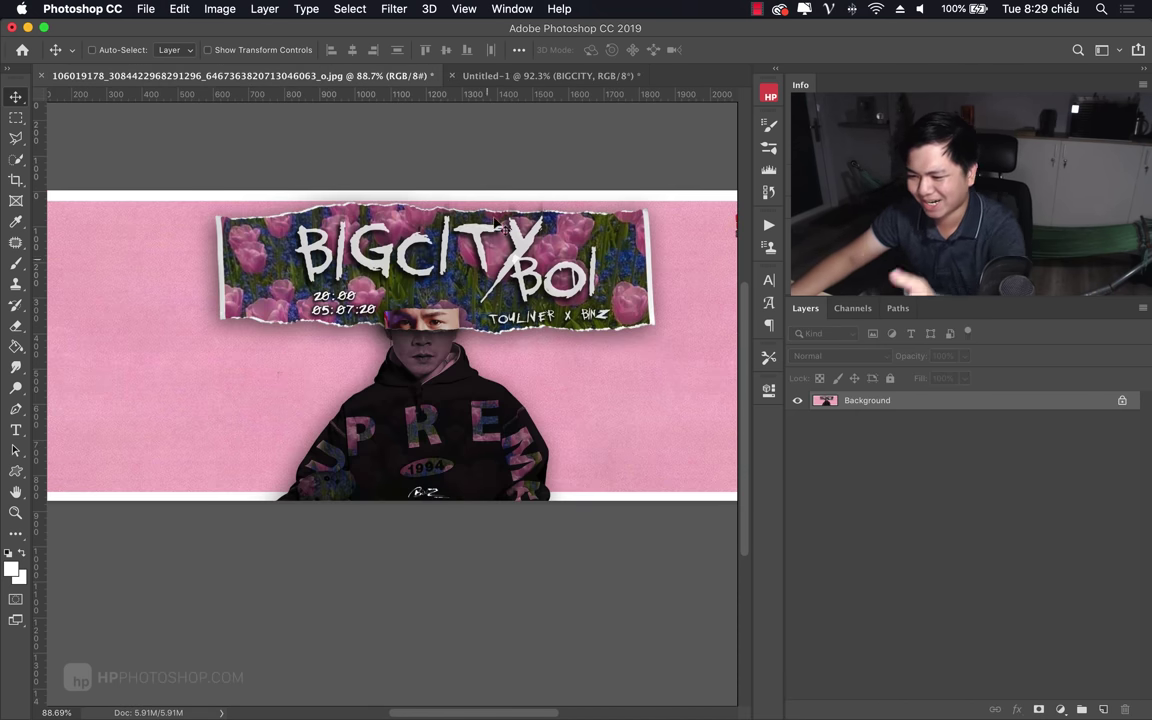
# - Duplicate the BIGCITY text layer, retype the copy as 'BOI', and place it on the strip's right end
pyautogui.click(536, 78)
pyautogui.press('t')
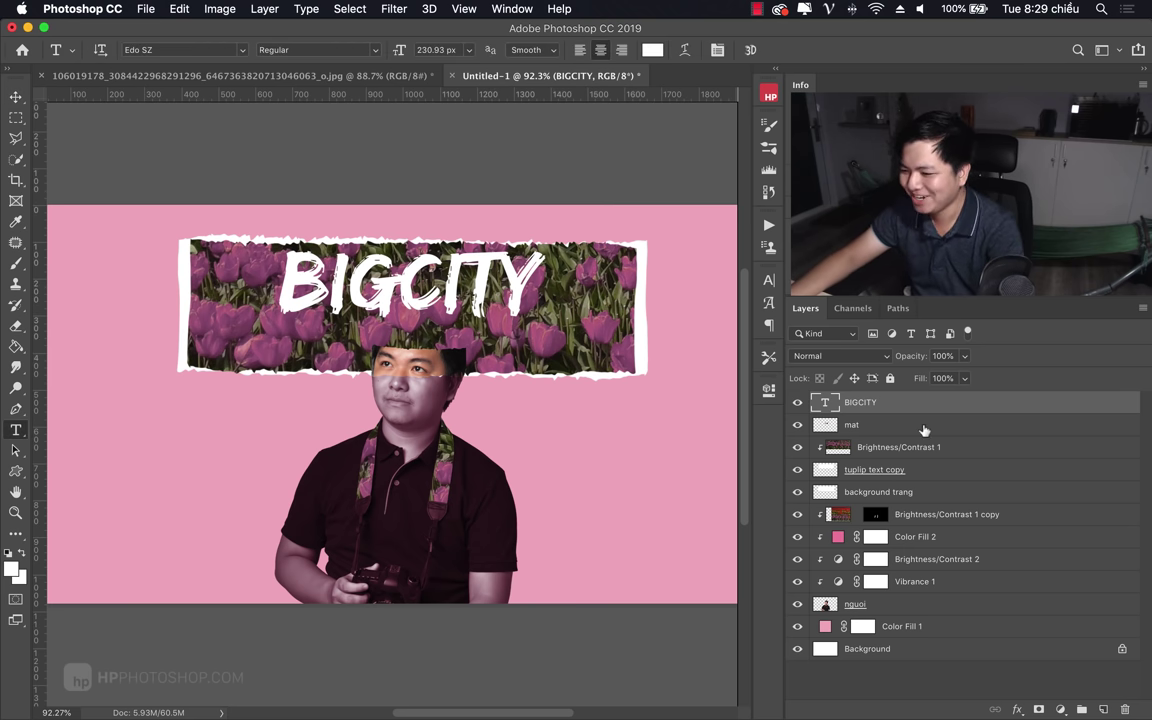
pyautogui.hotkey('ctrl', 'j')
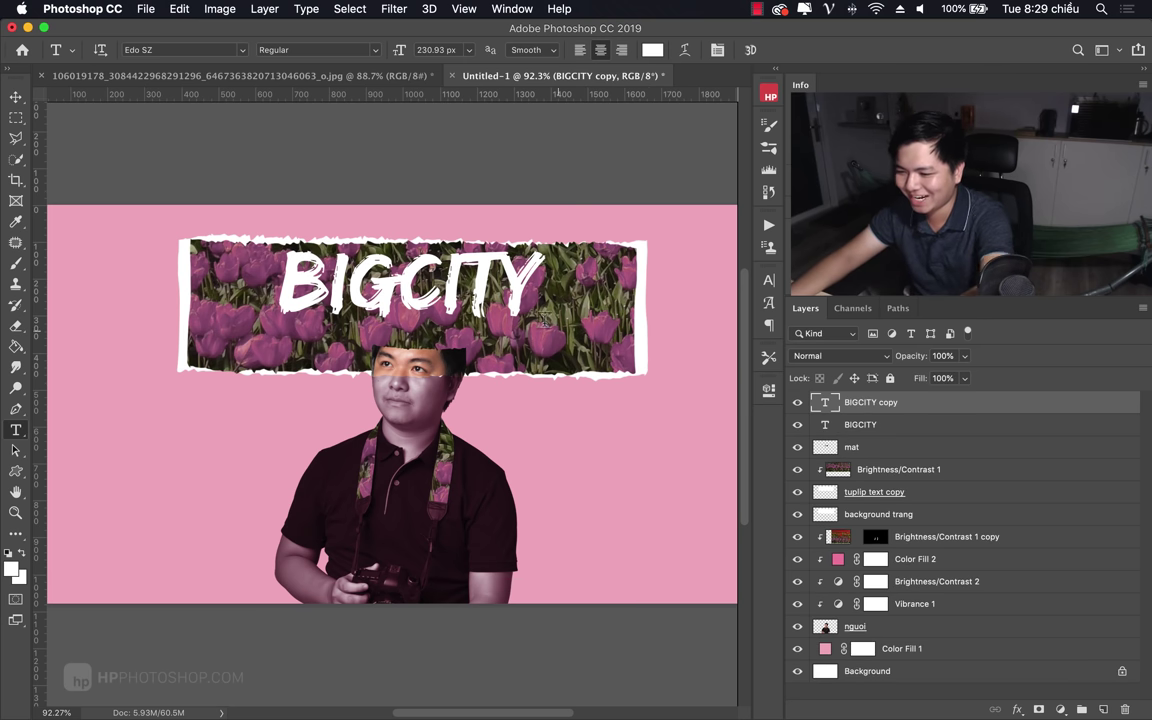
pyautogui.press('v')
pyautogui.moveTo(487, 319); pyautogui.dragTo(600, 410)
pyautogui.press('t')
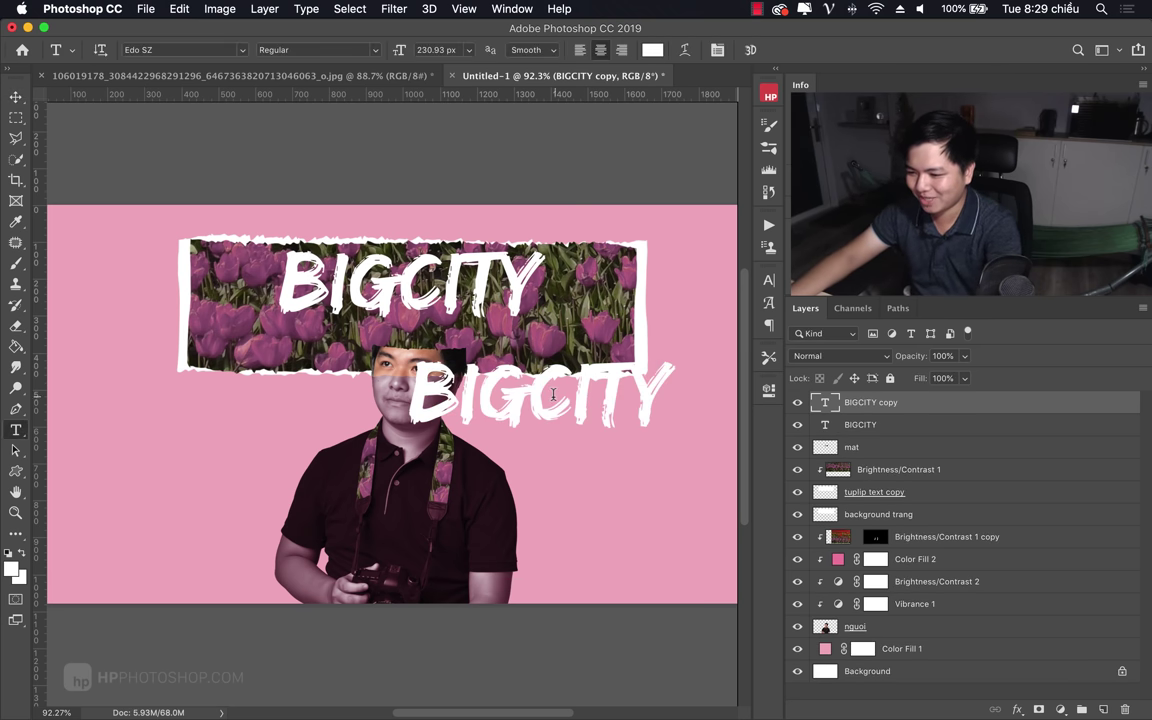
pyautogui.doubleClick(556, 394)
pyautogui.write('B')
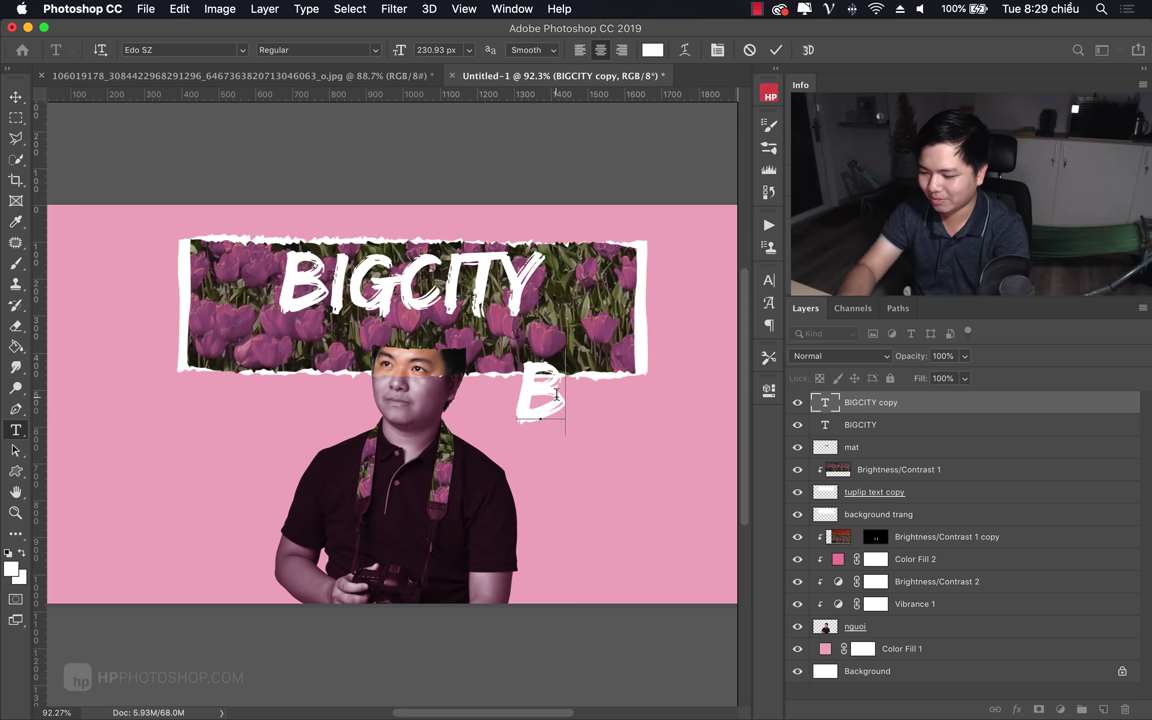
pyautogui.write('OI')
pyautogui.click(15, 97)
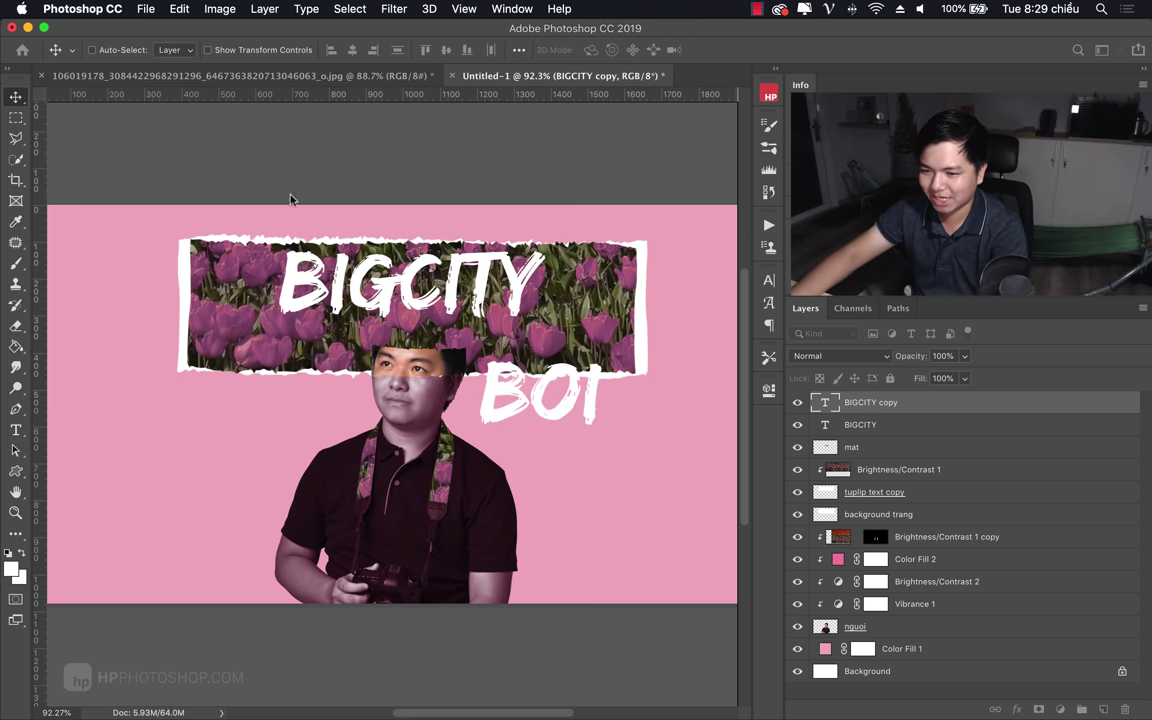
pyautogui.moveTo(557, 396)
pyautogui.mouseDown()
pyautogui.moveTo(603, 338)
pyautogui.moveTo(607, 312)
pyautogui.mouseUp()
# - Tilt BOI and move it up beside BIGCITY, then compare with the reference poster
pyautogui.hotkey('ctrl', 't')
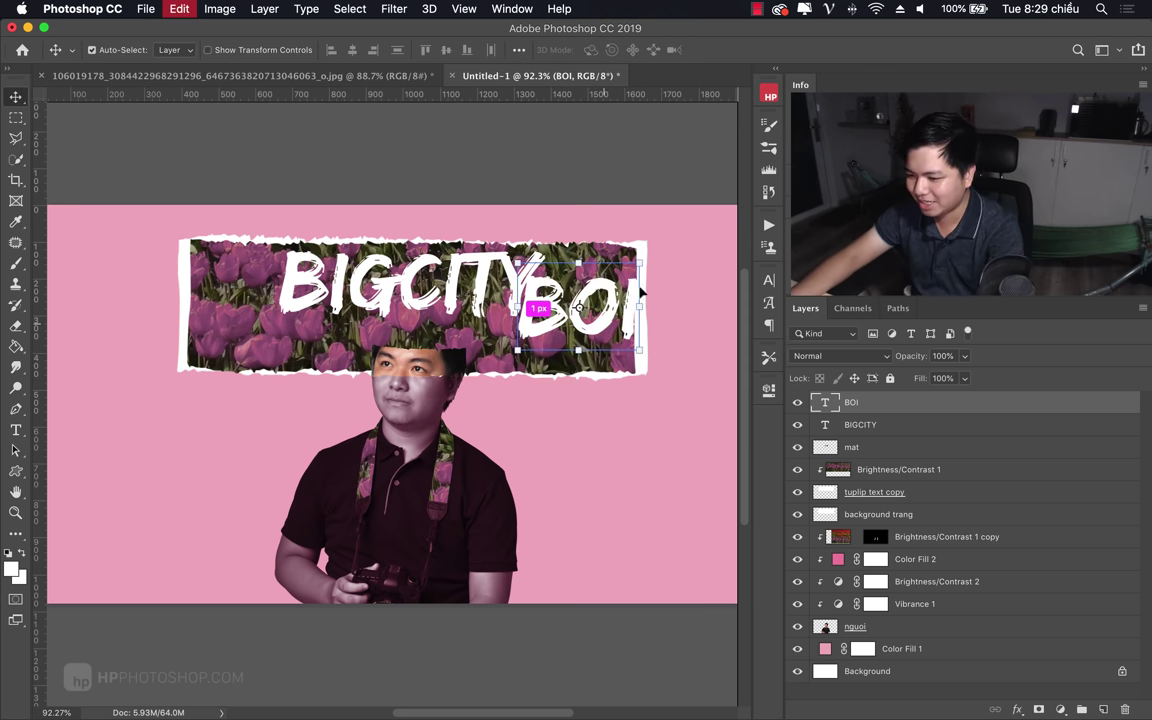
pyautogui.moveTo(666, 249); pyautogui.dragTo(640, 195)
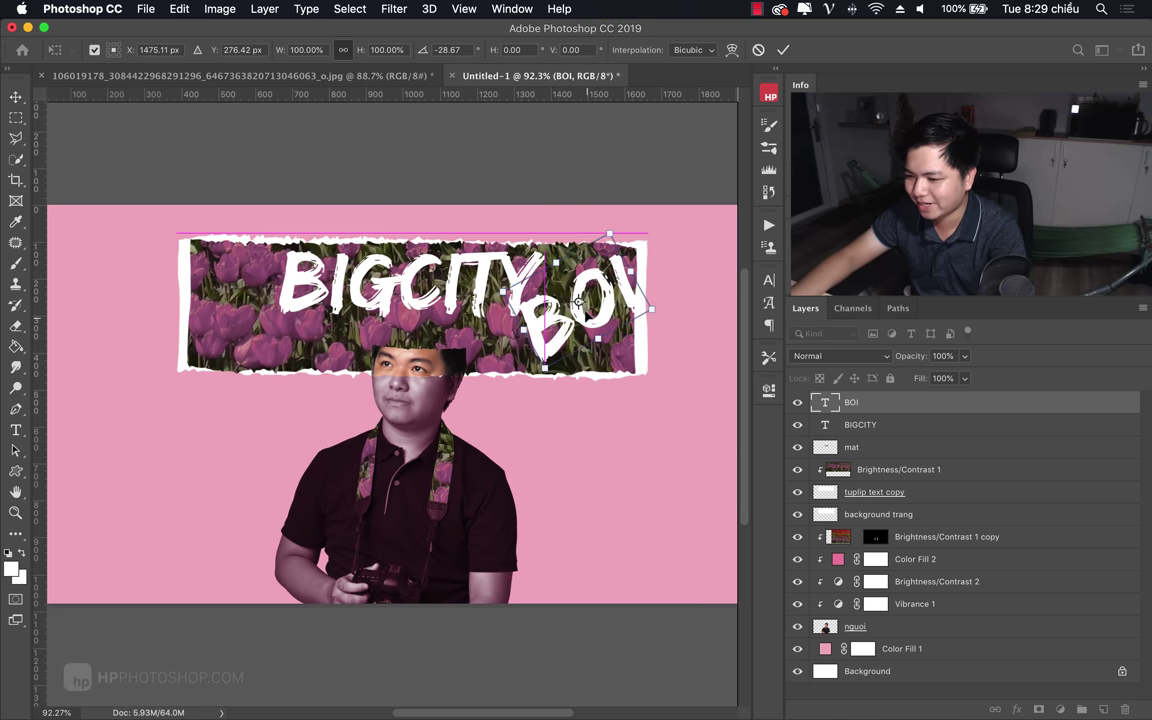
pyautogui.moveTo(580, 306)
pyautogui.mouseDown()
pyautogui.moveTo(566, 293)
pyautogui.moveTo(575, 300)
pyautogui.mouseUp()
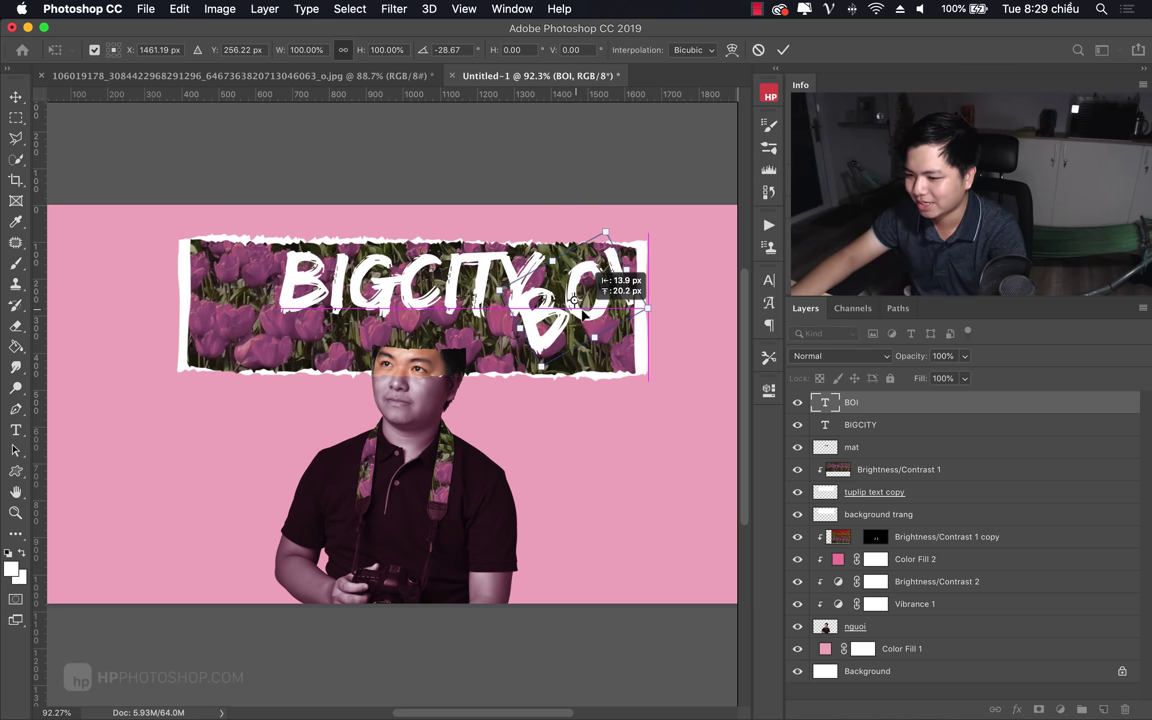
pyautogui.press('Return')
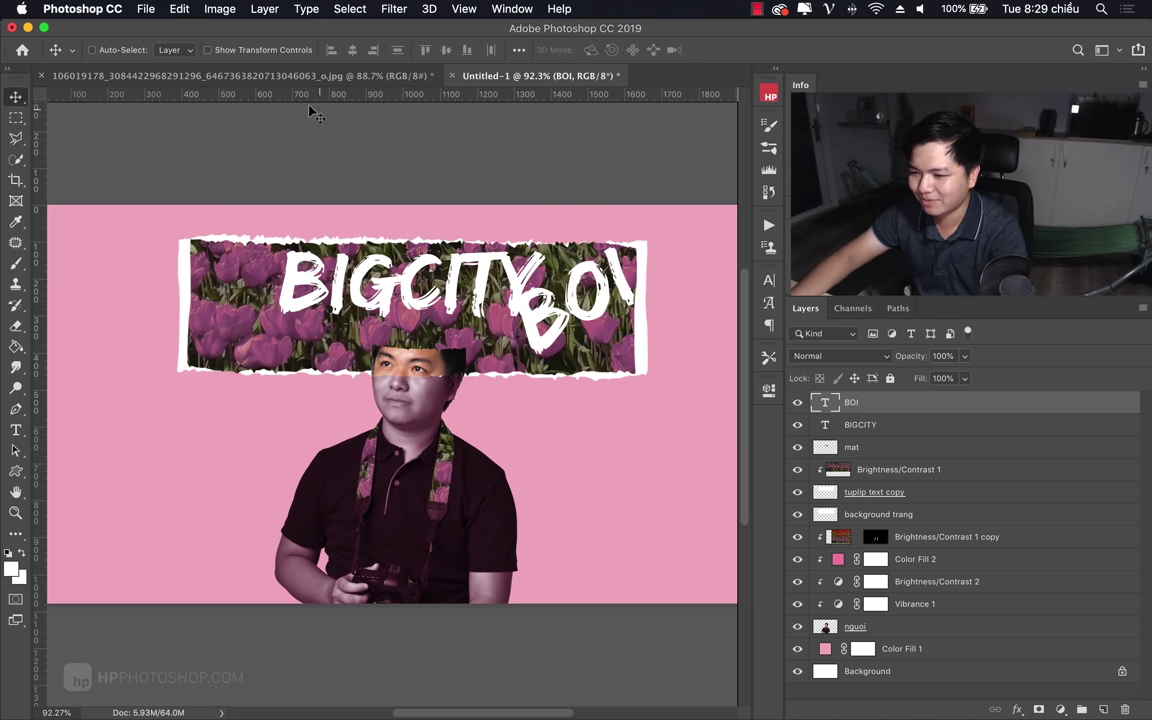
pyautogui.click(240, 75)
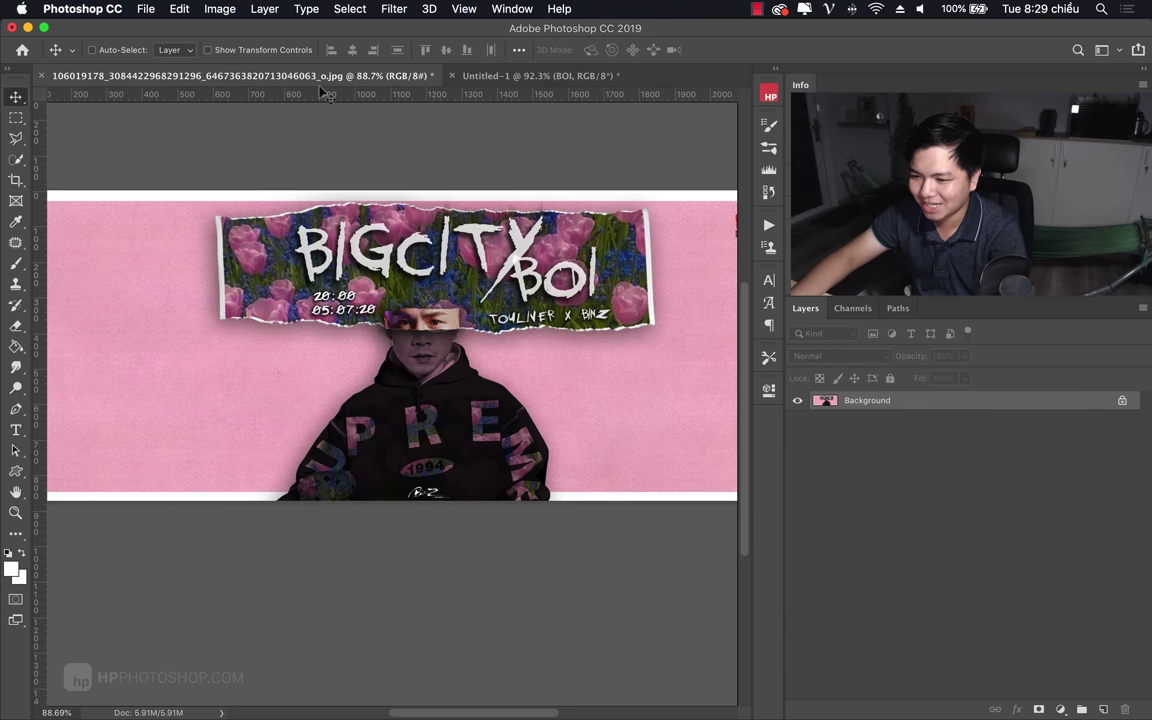
pyautogui.click(525, 75)
# - Tilt BIGCITY slightly counter-clockwise and shift it further left on the strip
pyautogui.click(898, 426)
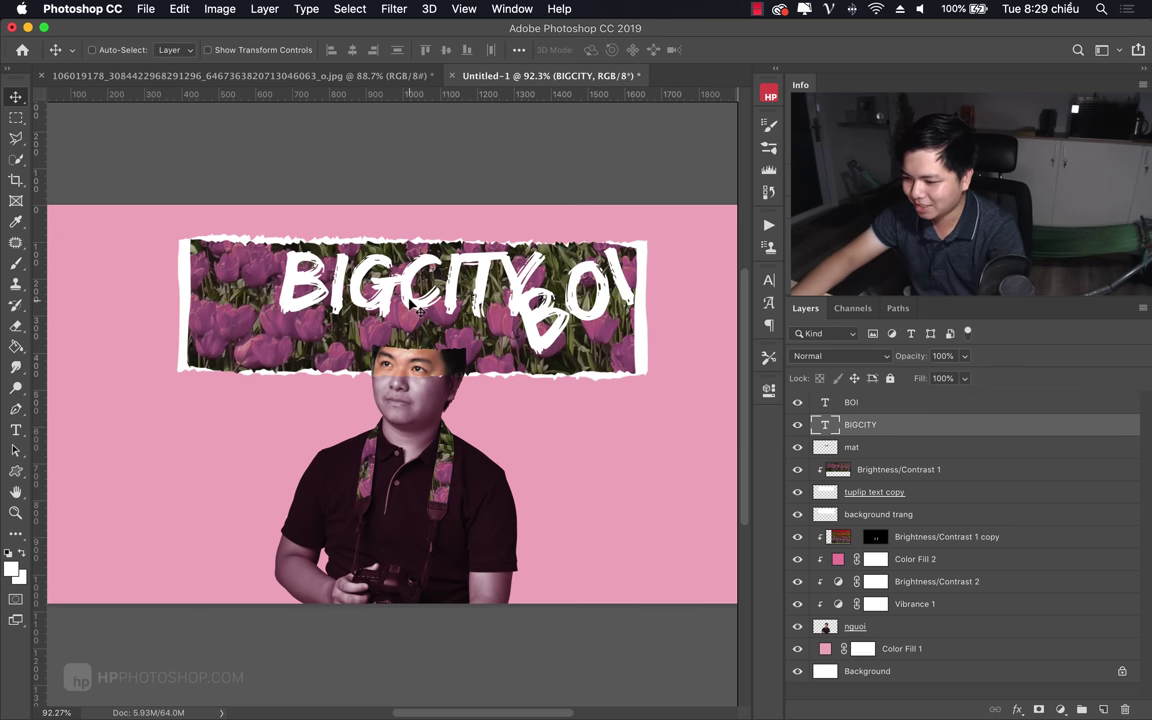
pyautogui.hotkey('ctrl', 't')
pyautogui.moveTo(573, 233); pyautogui.dragTo(580, 205)
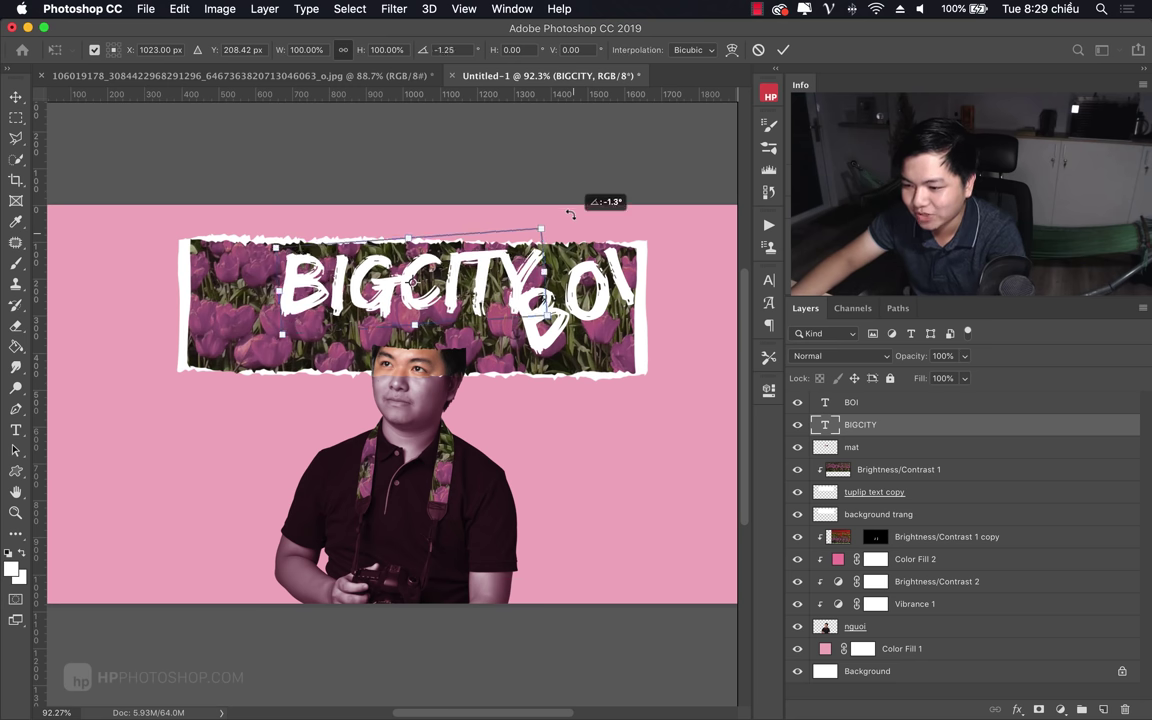
pyautogui.moveTo(516, 227); pyautogui.dragTo(470, 230)
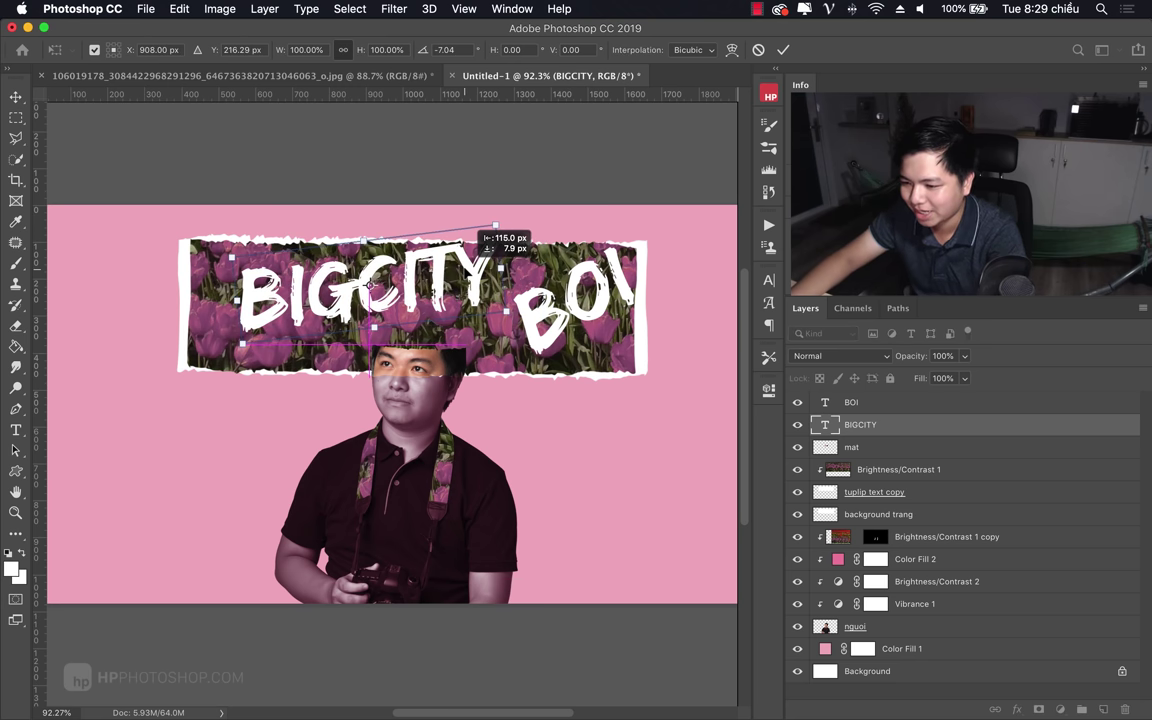
pyautogui.press('Return')
# - Rotate BOI upward about 11° and slide it left to overlap BIGCITY
pyautogui.click(881, 405)
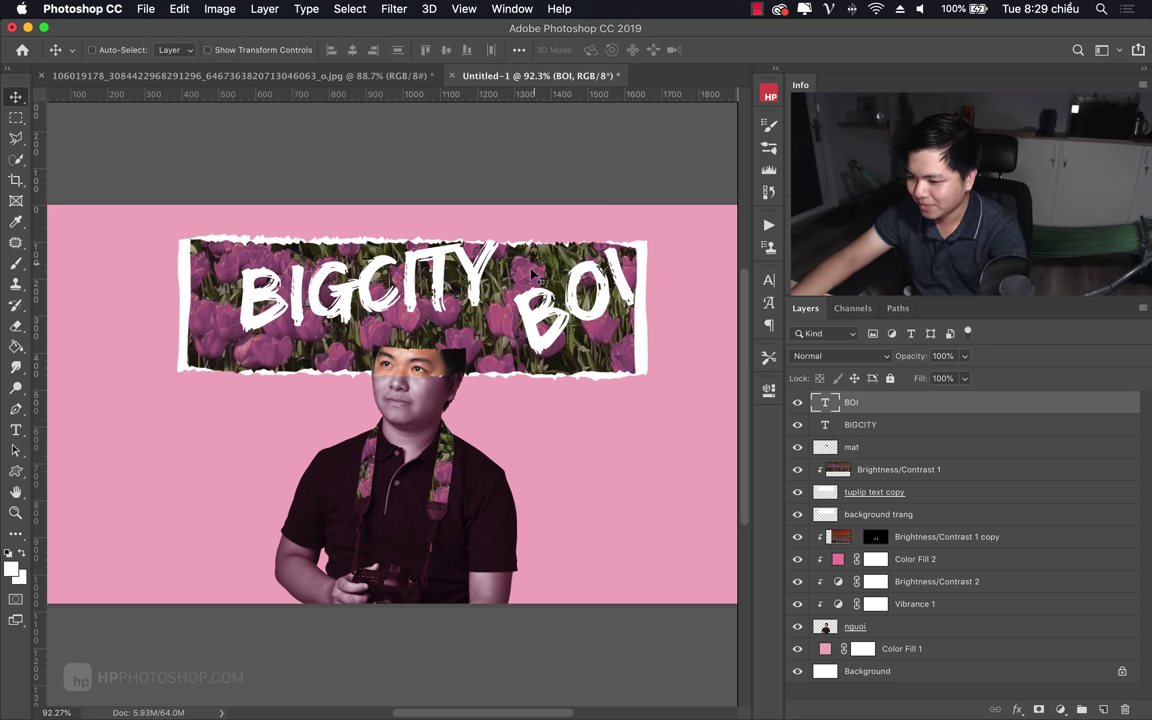
pyautogui.hotkey('ctrl', 't')
pyautogui.moveTo(689, 221)
pyautogui.mouseDown()
pyautogui.moveTo(698, 304)
pyautogui.moveTo(695, 285)
pyautogui.mouseUp()
pyautogui.moveTo(575, 301); pyautogui.dragTo(528, 291)
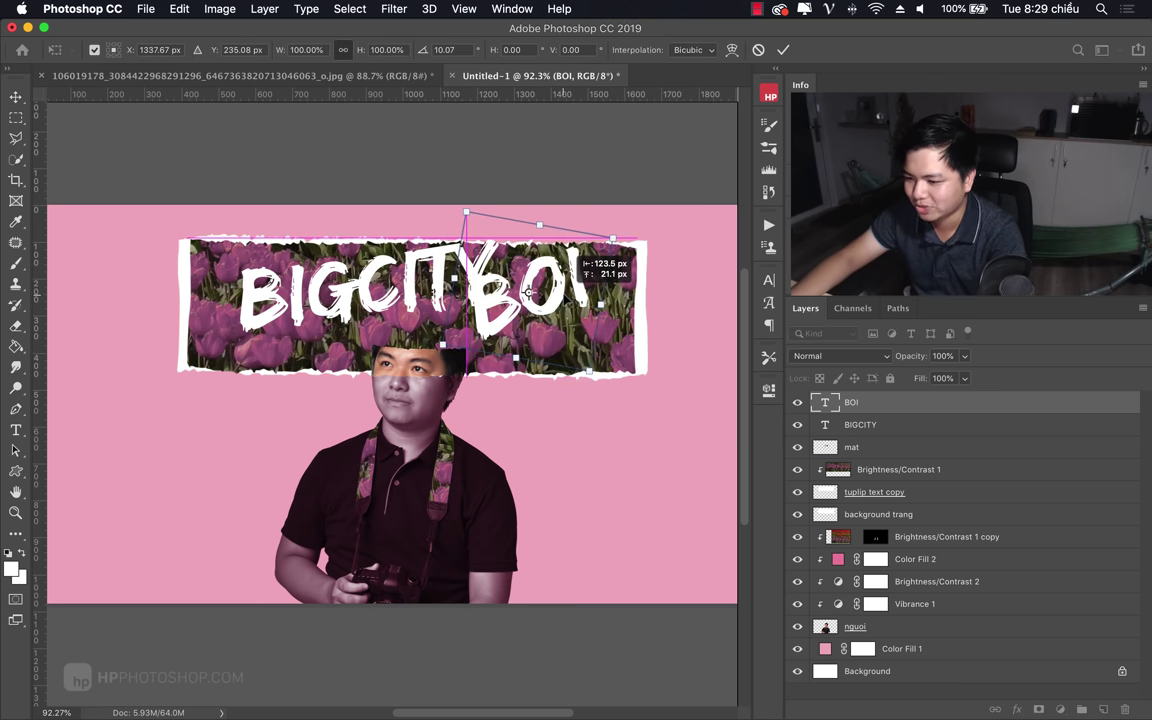
pyautogui.press('Return')
pyautogui.press('z')
pyautogui.moveTo(528, 291); pyautogui.dragTo(432, 358)
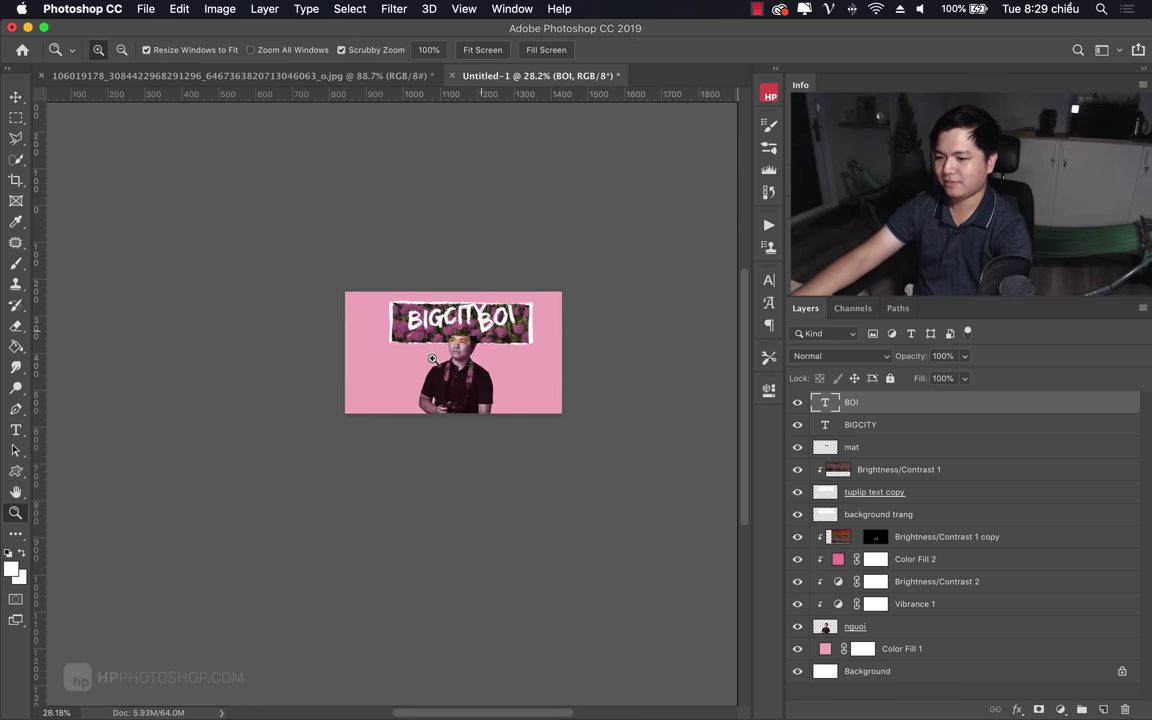
# - Study the reference poster's title, BIG letters and BOI area up close
pyautogui.click(432, 358)
pyautogui.click(370, 390)
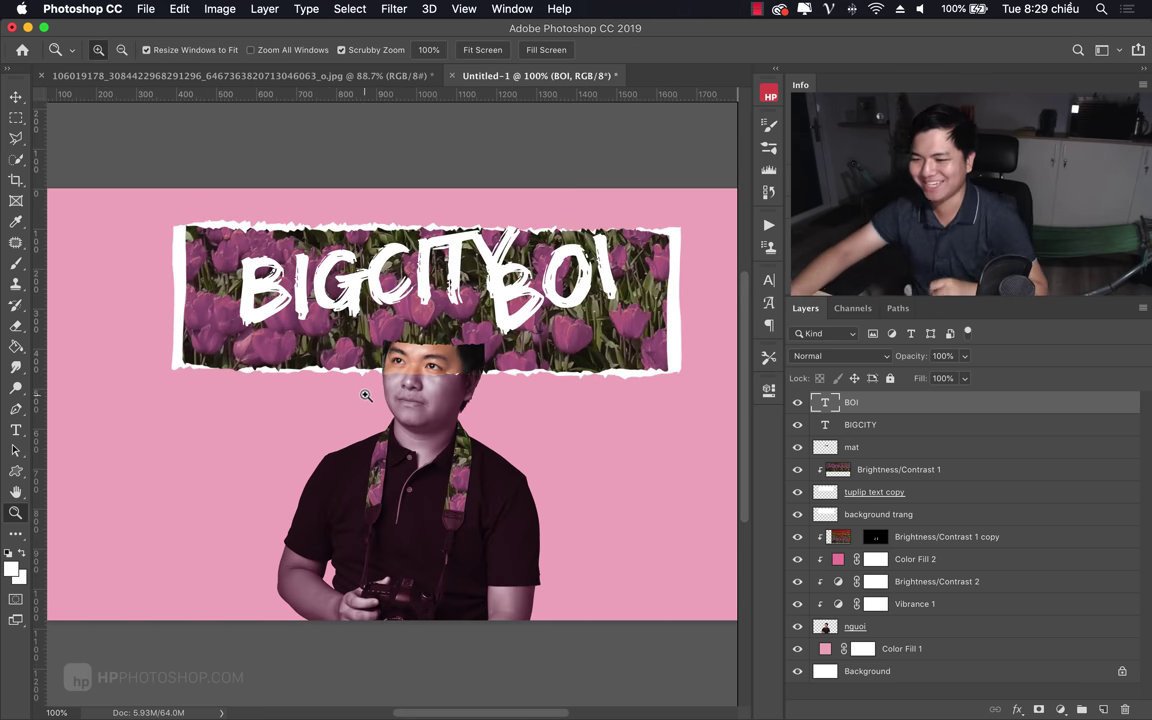
pyautogui.click(390, 75)
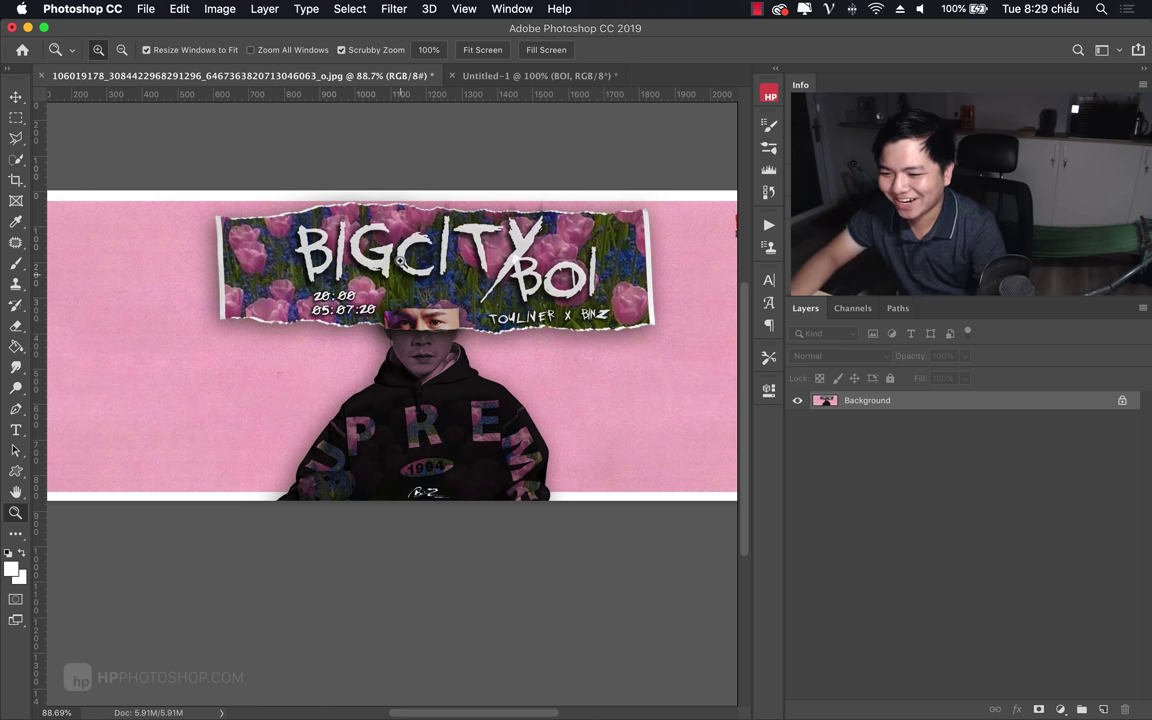
pyautogui.moveTo(400, 258); pyautogui.dragTo(487, 279)
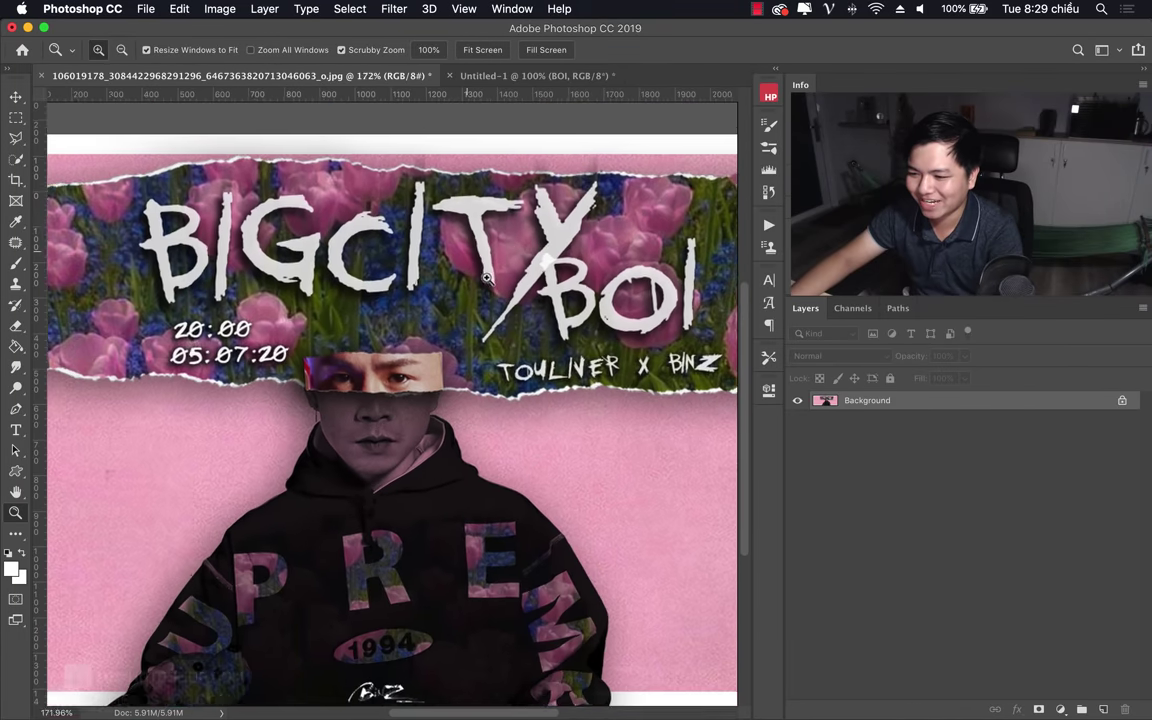
pyautogui.moveTo(290, 252)
pyautogui.mouseDown()
pyautogui.moveTo(287, 231)
pyautogui.moveTo(291, 263)
pyautogui.mouseUp()
pyautogui.moveTo(455, 262); pyautogui.dragTo(443, 208)
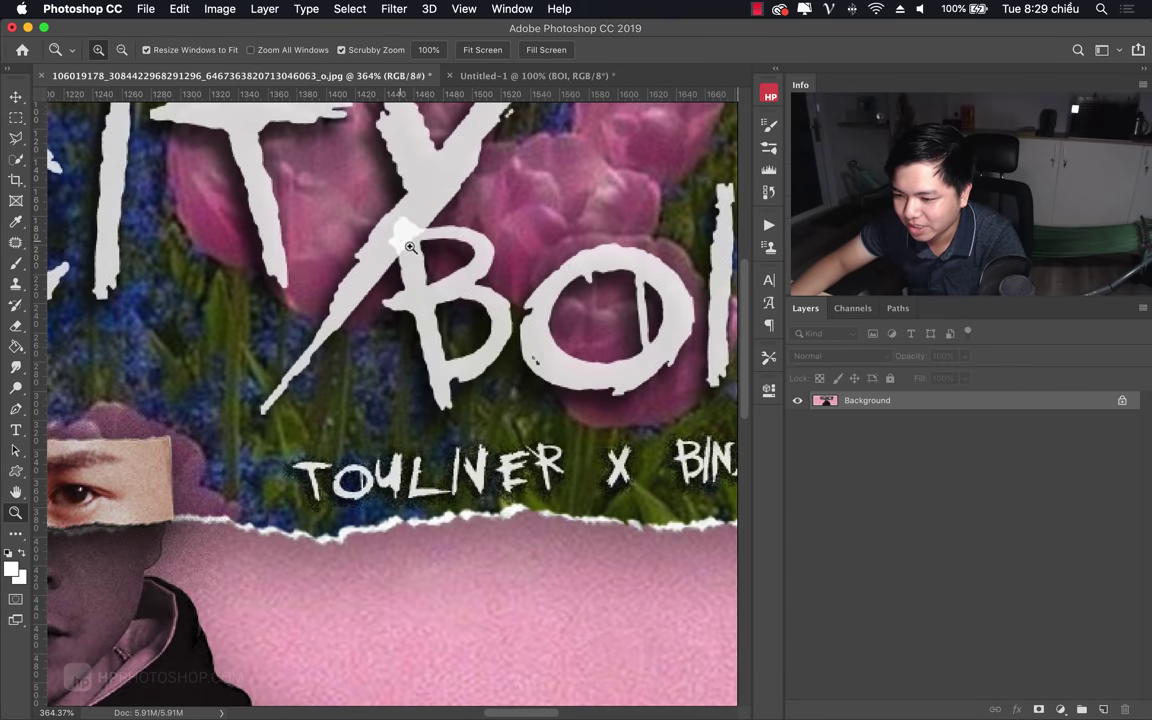
pyautogui.moveTo(397, 231); pyautogui.dragTo(380, 250)
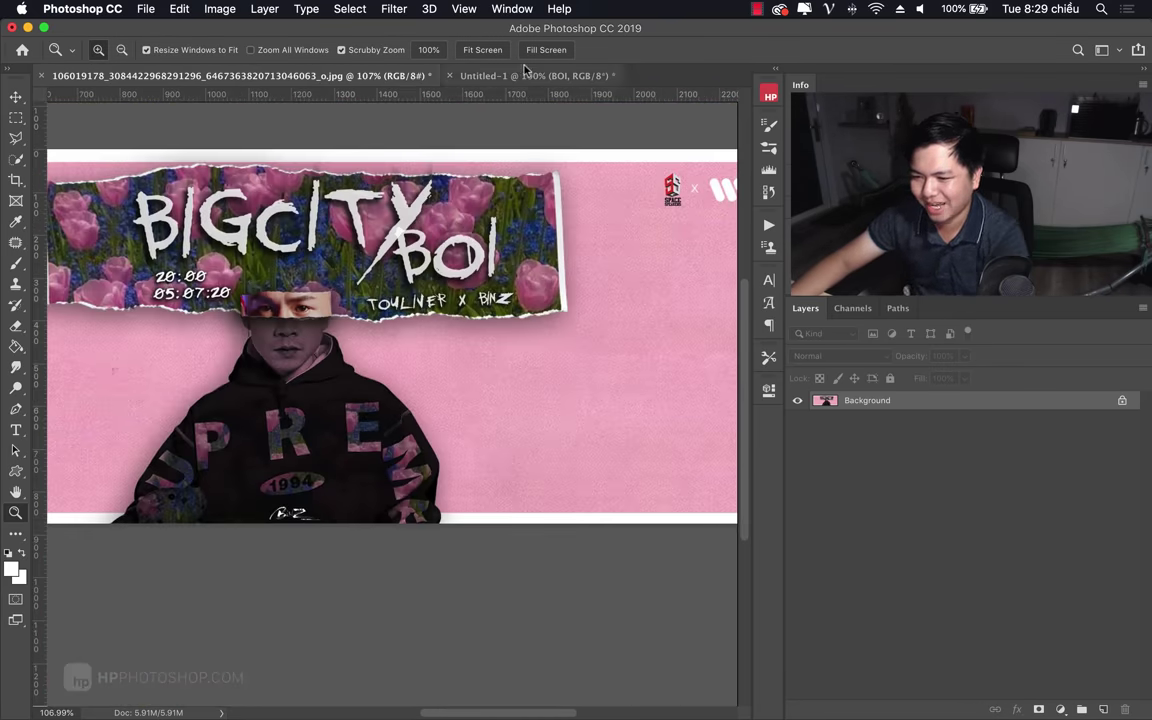
pyautogui.click(530, 75)
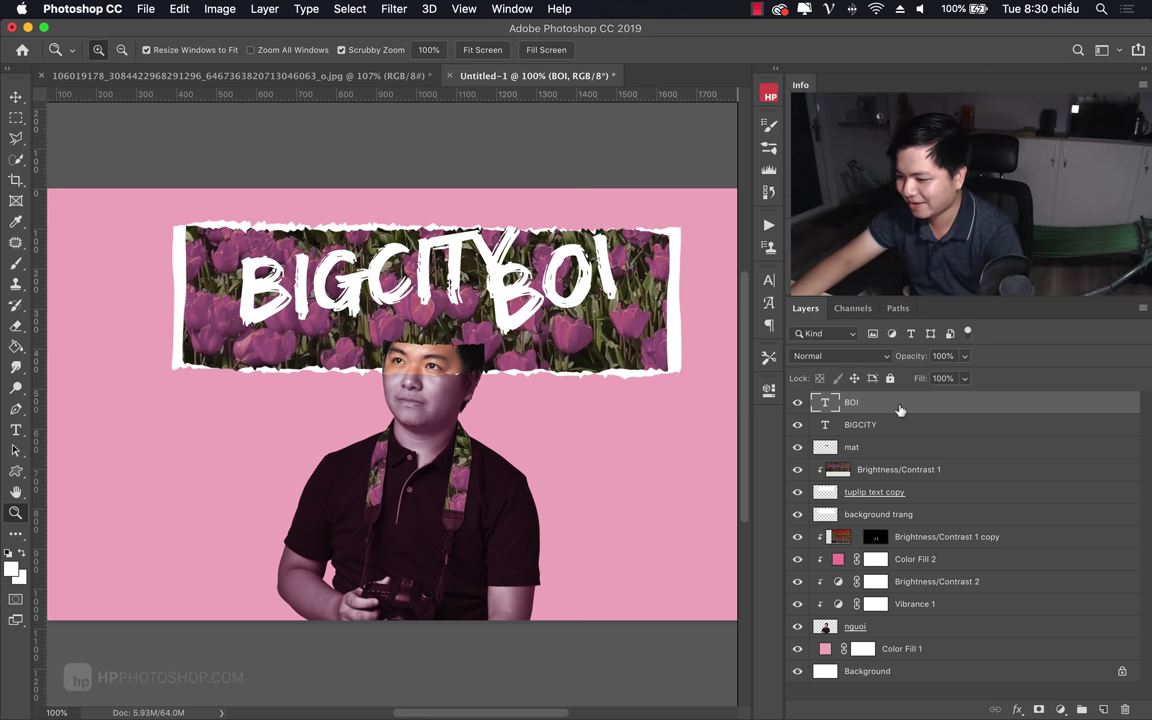
# - Lower BOI's opacity to 80% and BIGCITY's to 83%
pyautogui.click(900, 416)
pyautogui.click(901, 404)
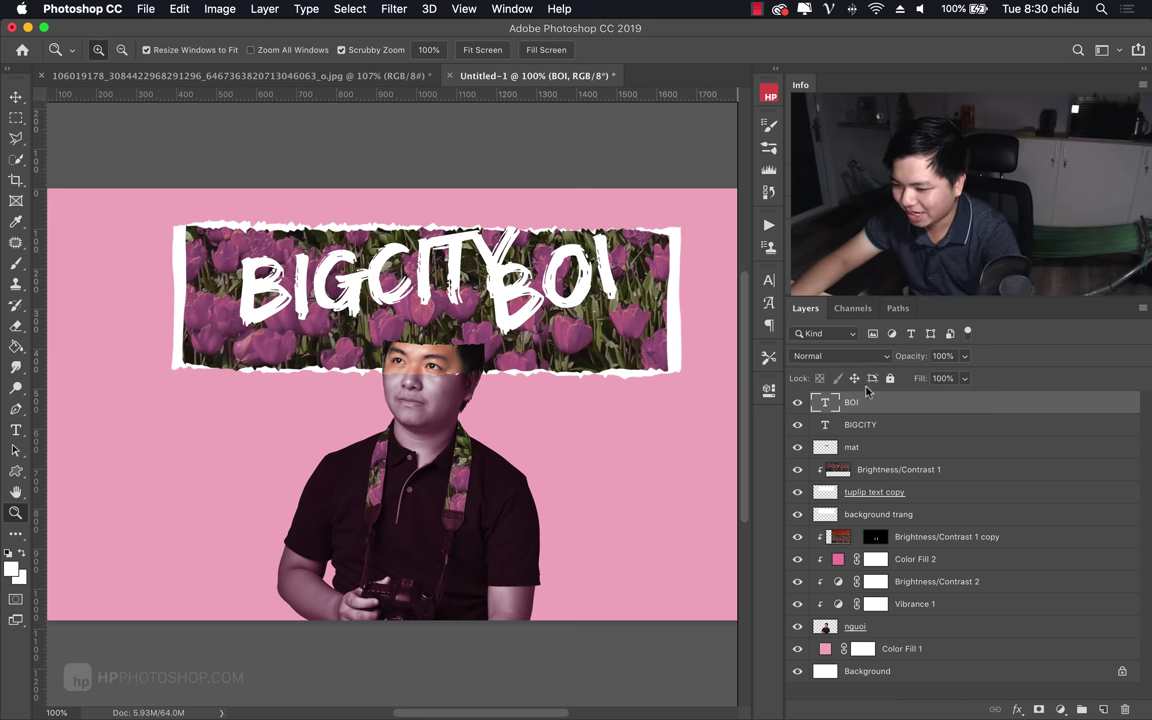
pyautogui.moveTo(897, 362); pyautogui.dragTo(882, 364)
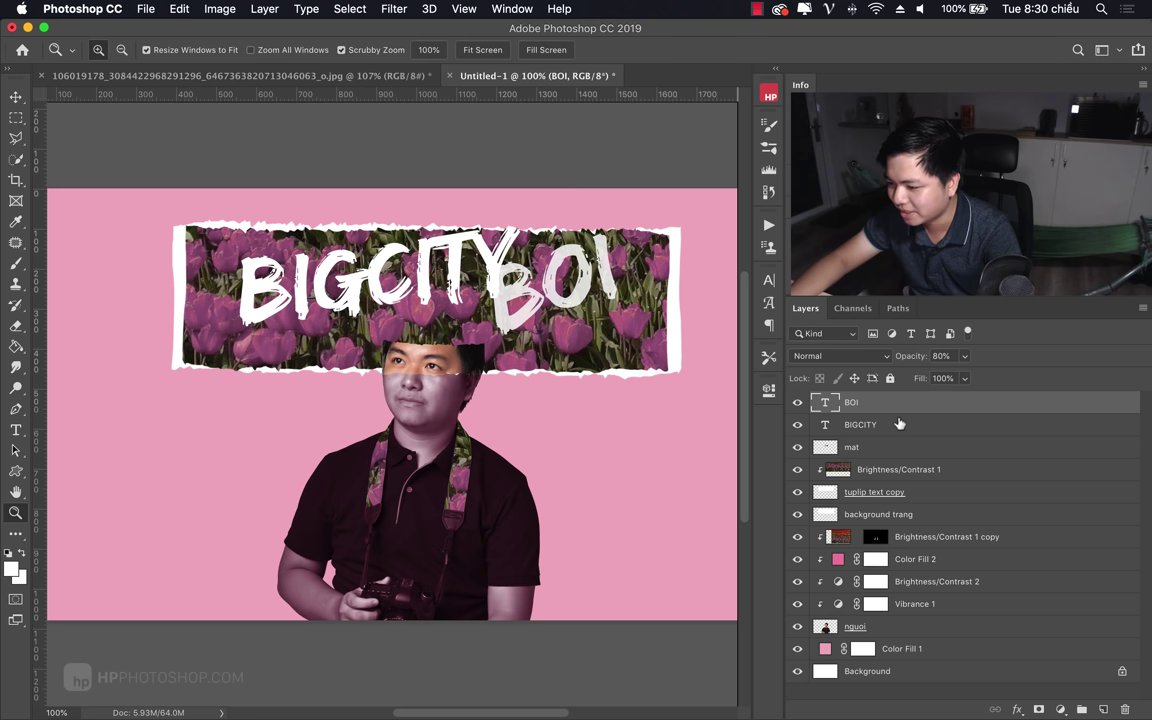
pyautogui.click(900, 424)
pyautogui.moveTo(910, 362); pyautogui.dragTo(898, 364)
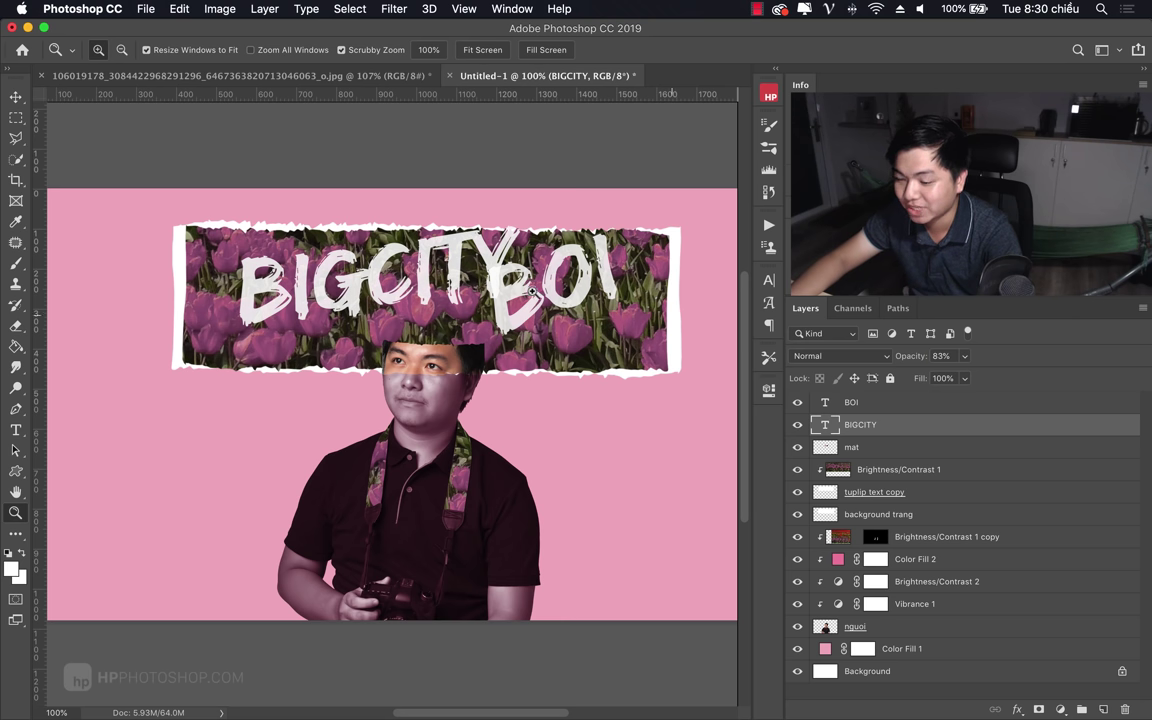
# - Nudge the BOI layer slightly right, then fit the poster in view
pyautogui.moveTo(532, 294); pyautogui.dragTo(523, 304)
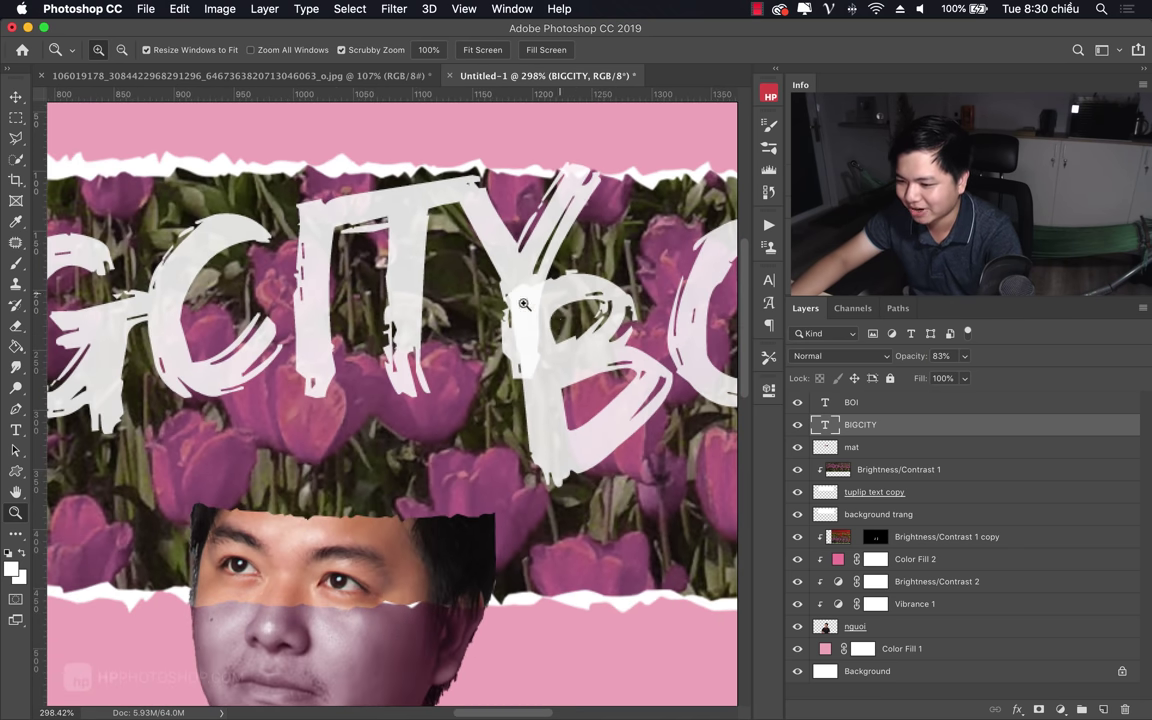
pyautogui.click(831, 401)
pyautogui.press('v')
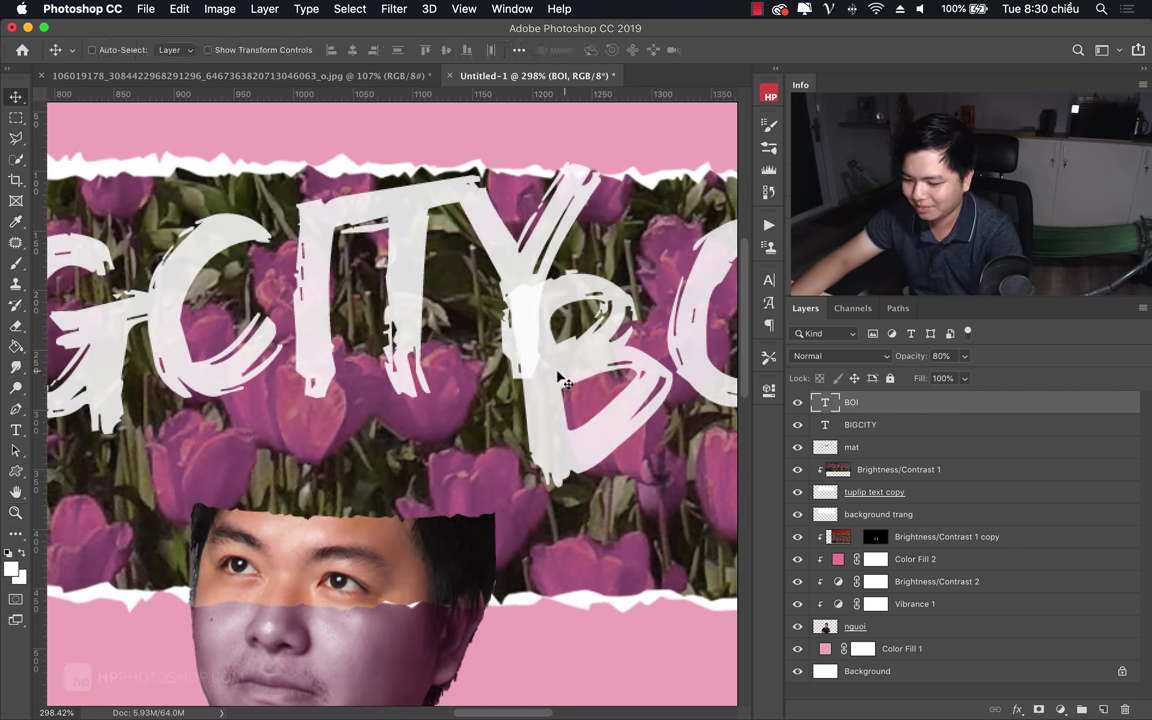
pyautogui.moveTo(509, 342); pyautogui.dragTo(573, 378)
pyautogui.press('z')
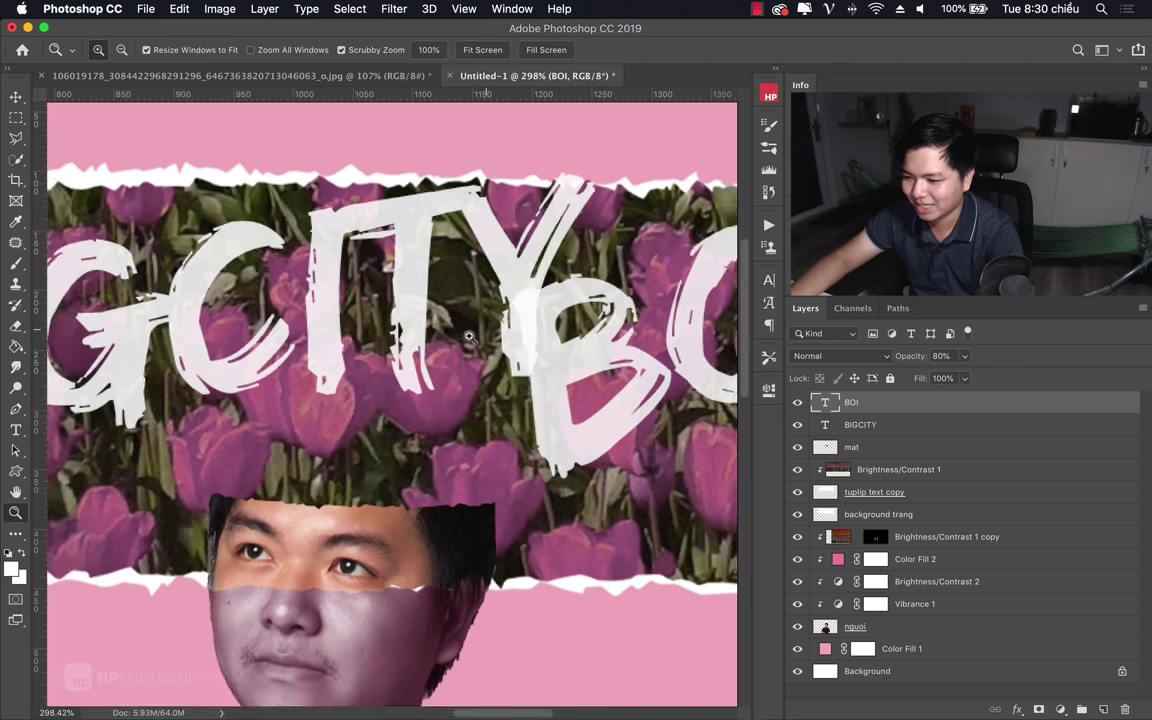
pyautogui.hotkey('ctrl', '0')
# - Recheck the reference poster at full window width and turn on rulers
pyautogui.click(240, 75)
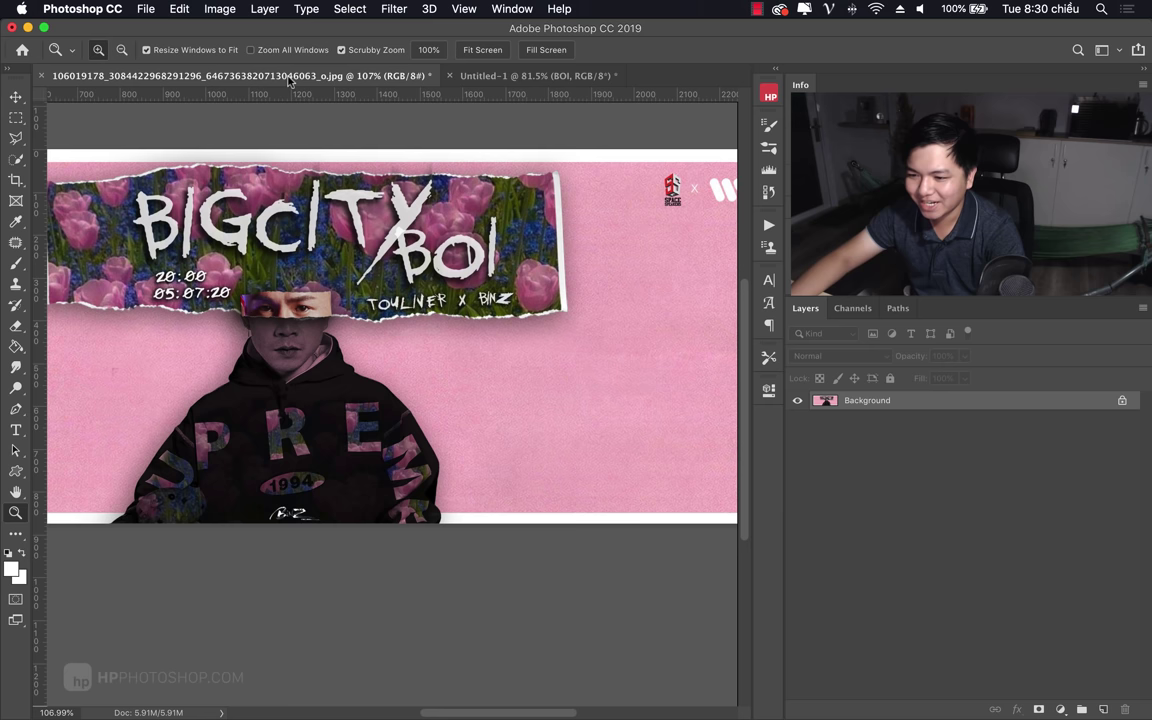
pyautogui.moveTo(180, 250); pyautogui.dragTo(238, 213)
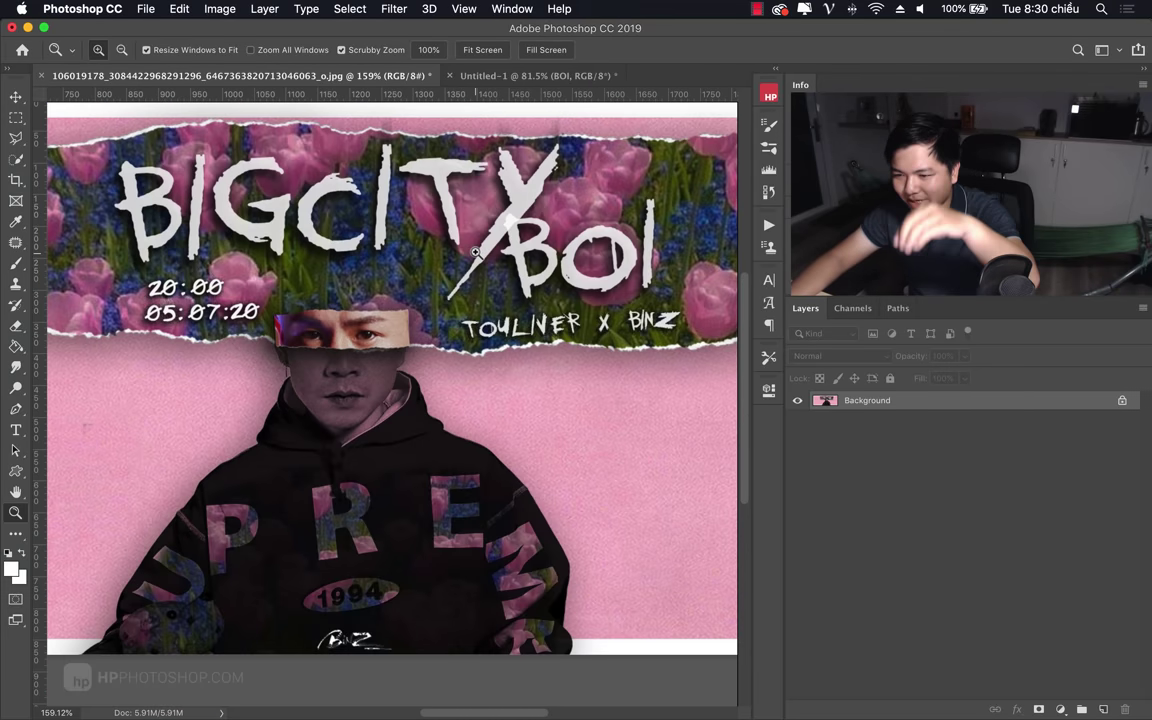
pyautogui.moveTo(476, 253); pyautogui.dragTo(433, 309)
pyautogui.moveTo(371, 400); pyautogui.dragTo(404, 525)
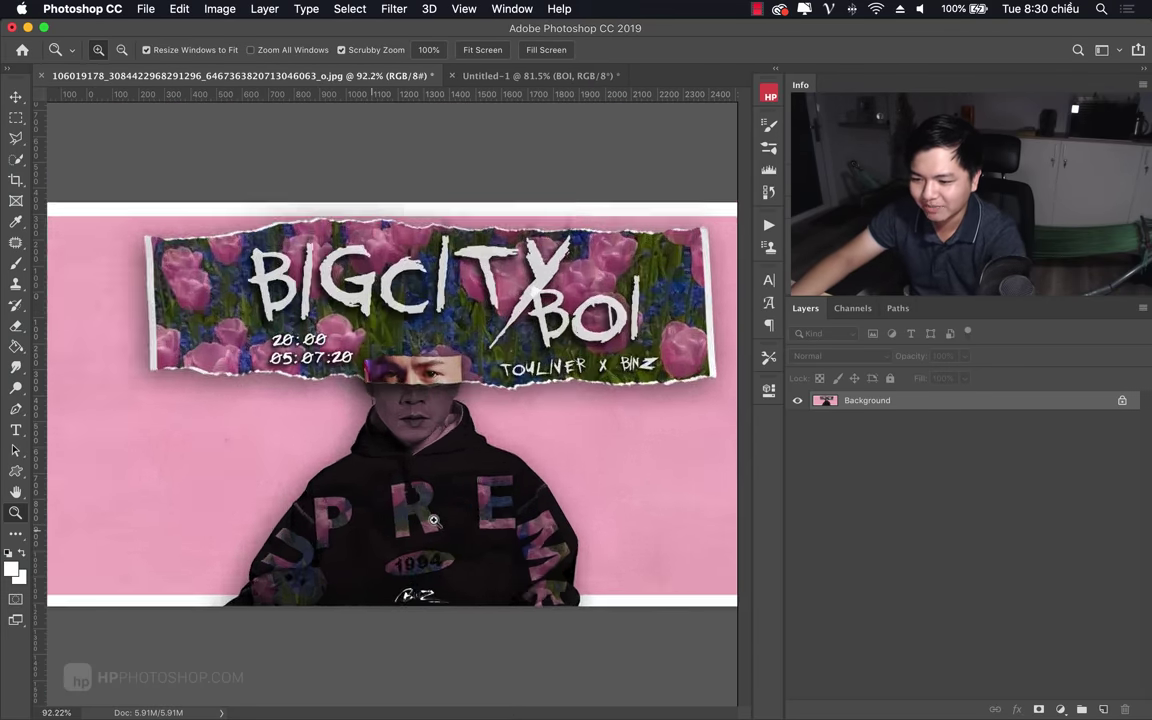
pyautogui.hotkey('ctrl', 'r')
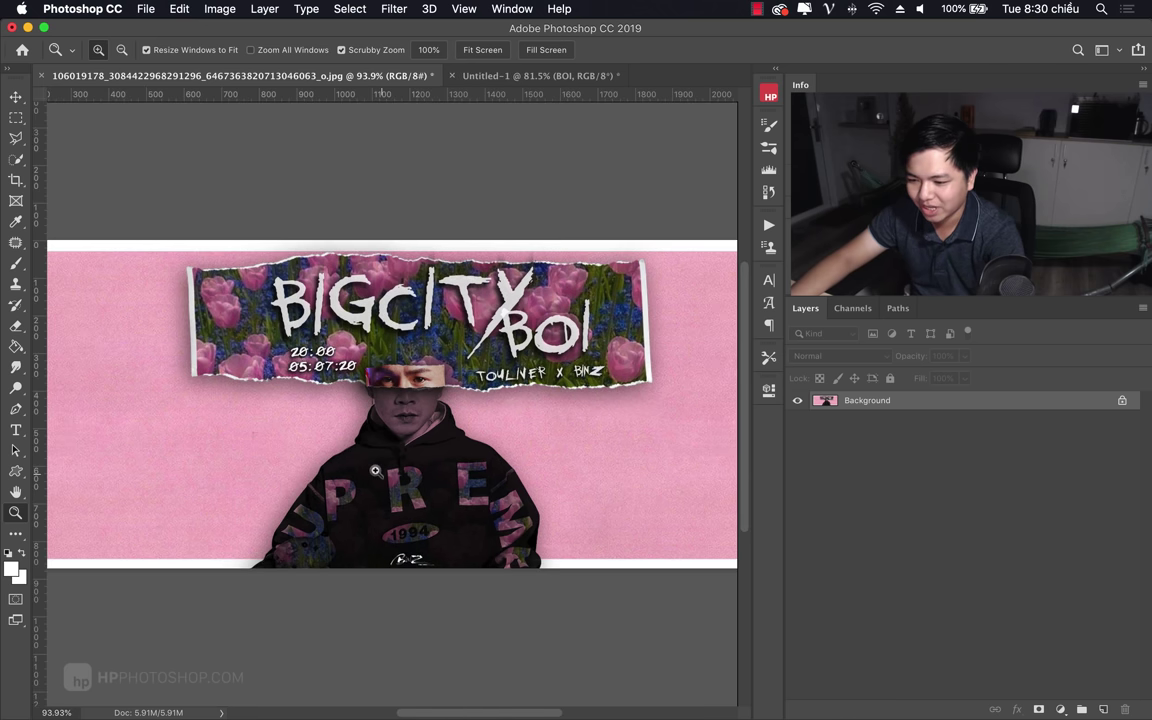
pyautogui.click(540, 75)
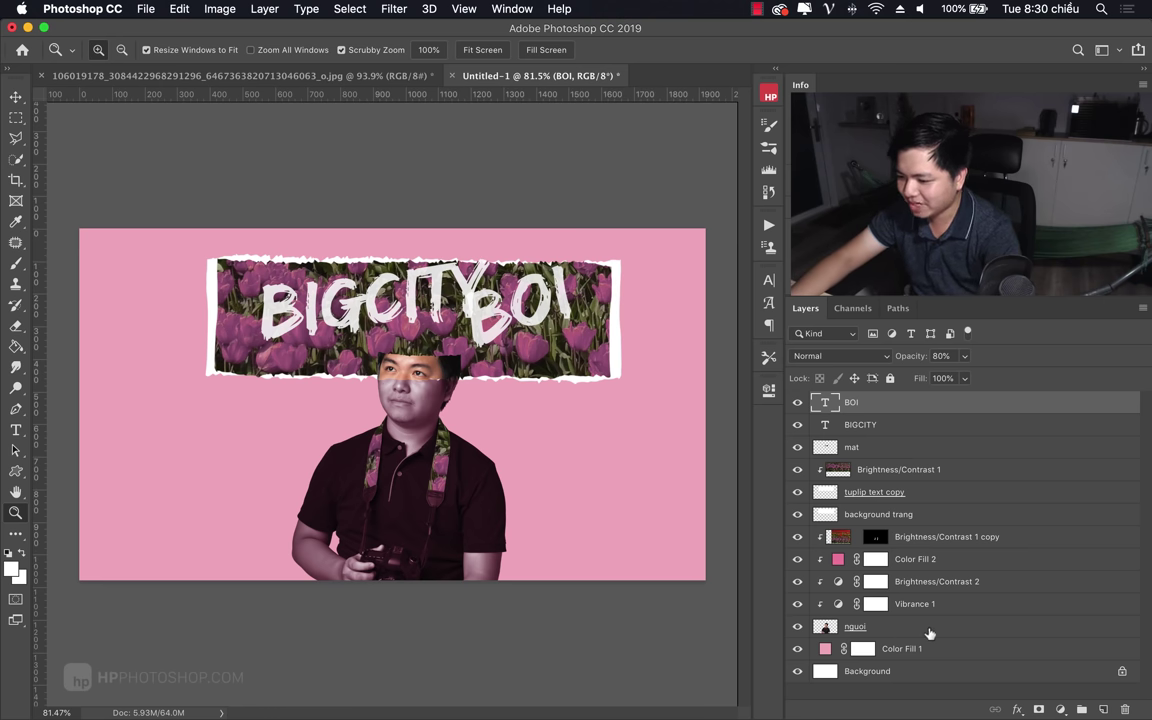
# - Select the man's nguoi layer and open its Layer Style dialog
pyautogui.click(928, 630)
pyautogui.rightClick(917, 628)
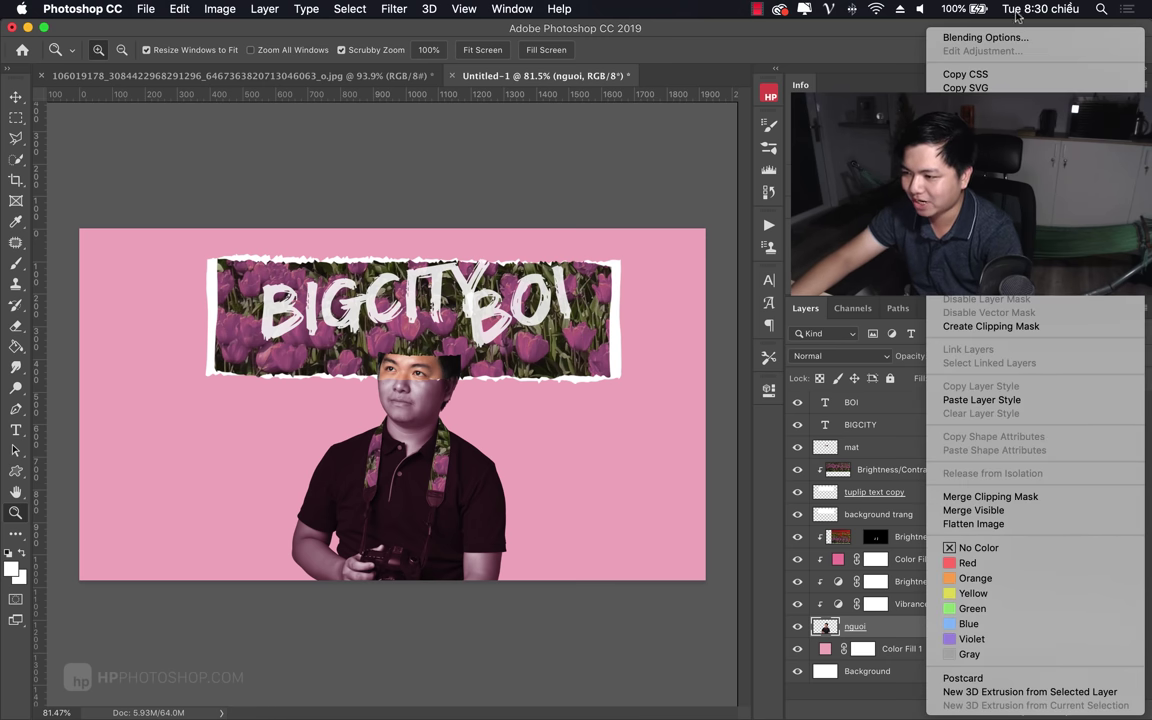
pyautogui.click(918, 635)
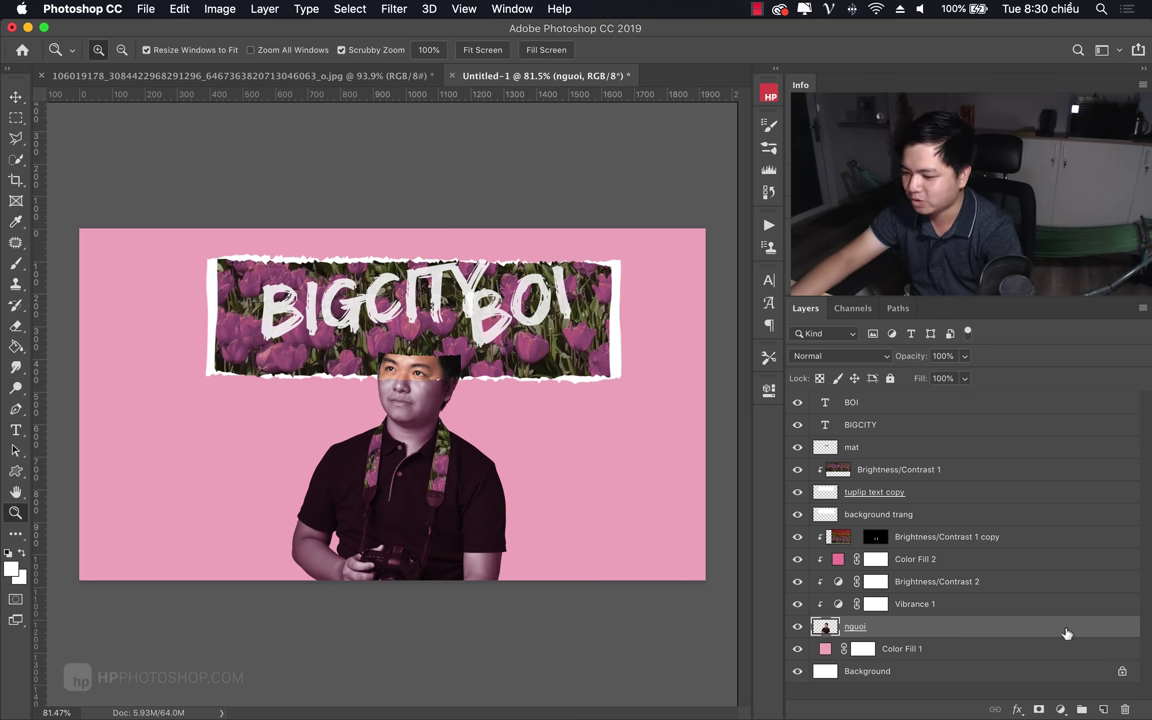
pyautogui.doubleClick(1066, 633)
pyautogui.moveTo(468, 160)
pyautogui.mouseDown()
pyautogui.moveTo(478, 513)
pyautogui.moveTo(699, 452)
pyautogui.moveTo(848, 285)
pyautogui.moveTo(837, 316)
pyautogui.mouseUp()
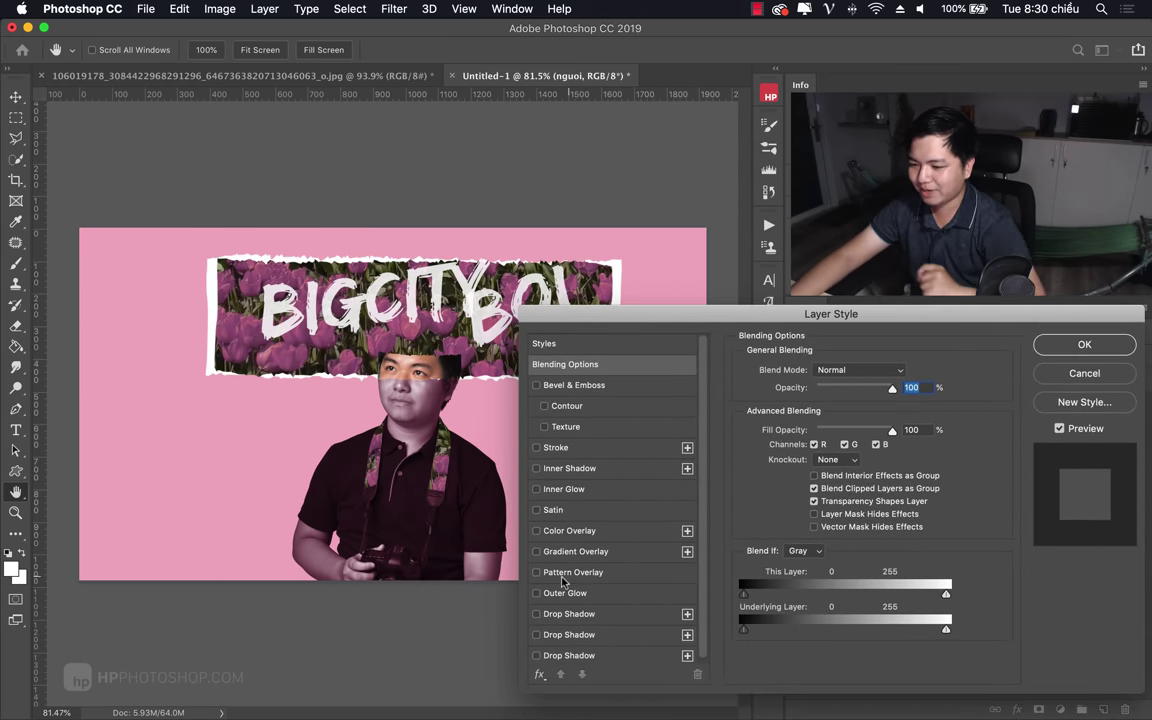
# - Enable a global-light drop shadow on the man, adjusting its opacity, size and distance
pyautogui.click(569, 613)
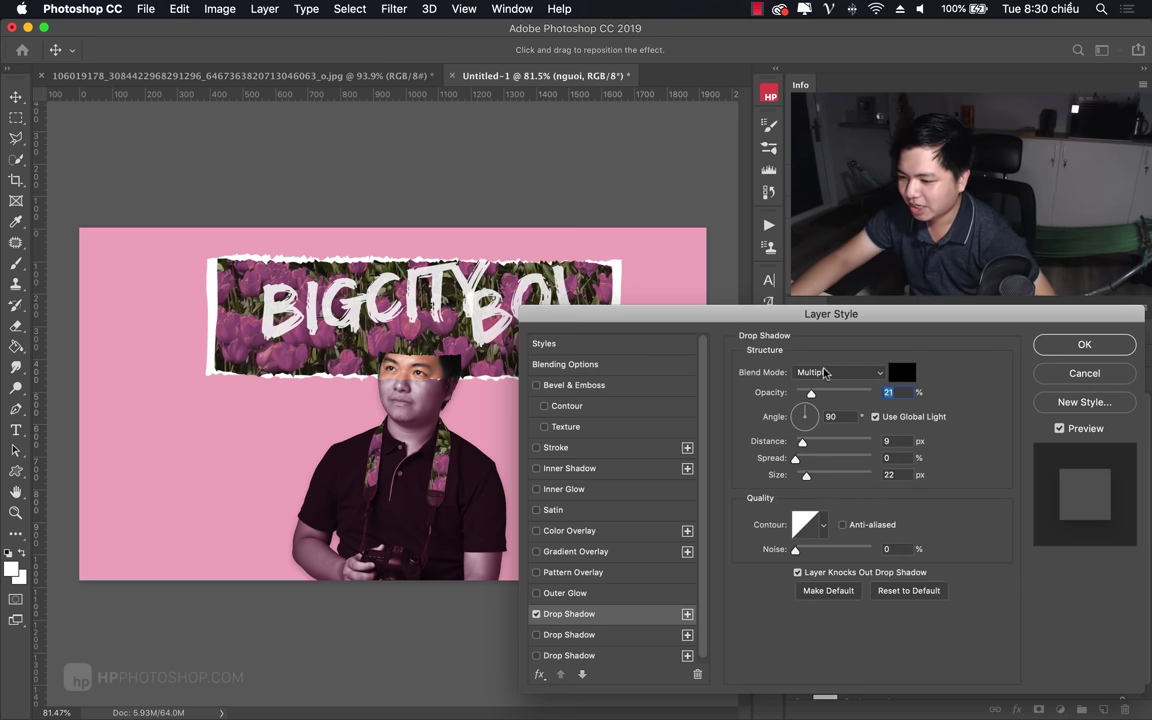
pyautogui.click(875, 416)
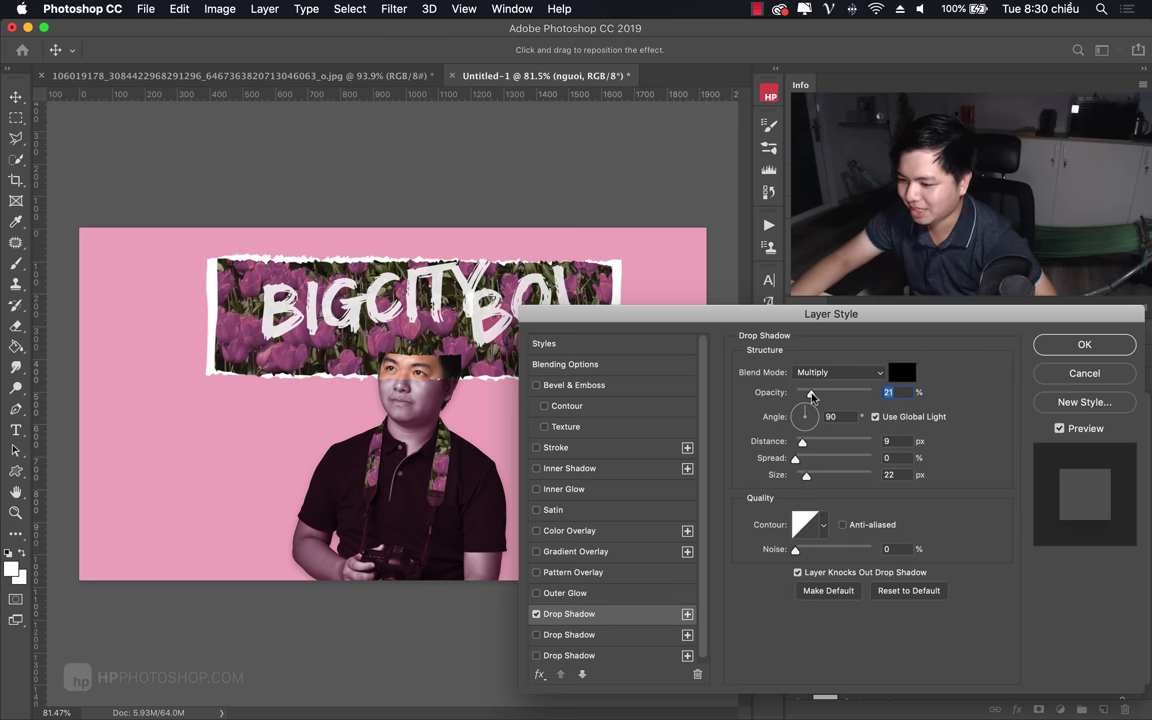
pyautogui.click(535, 614)
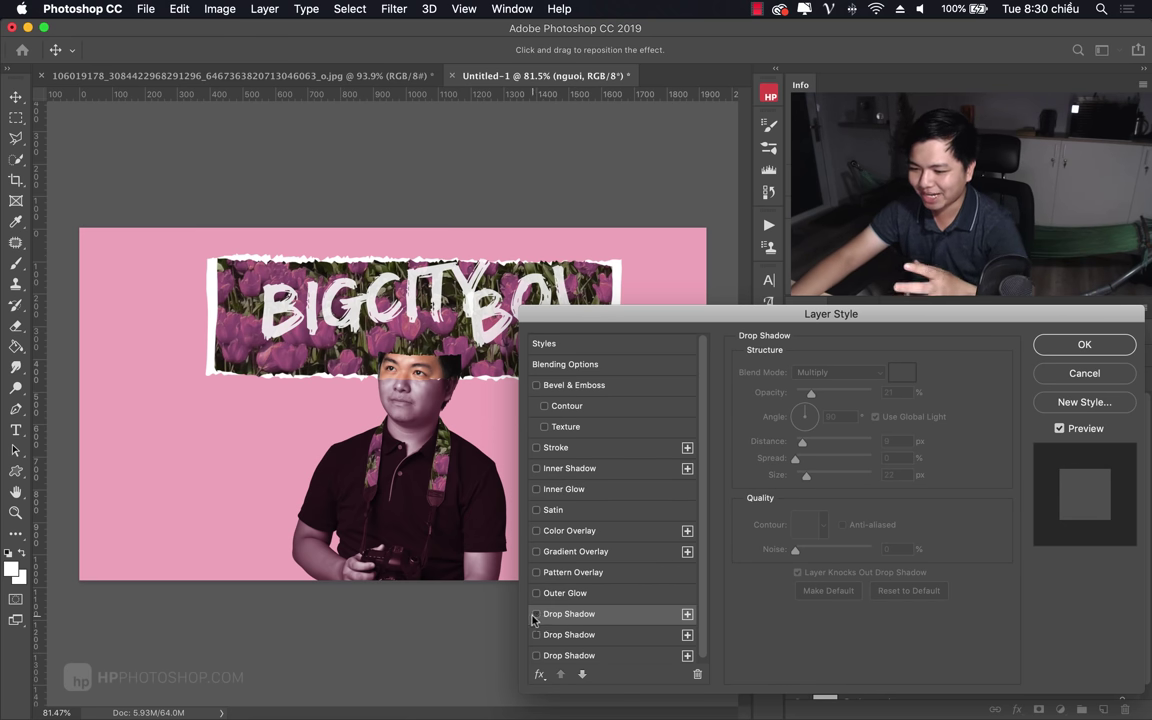
pyautogui.click(586, 615)
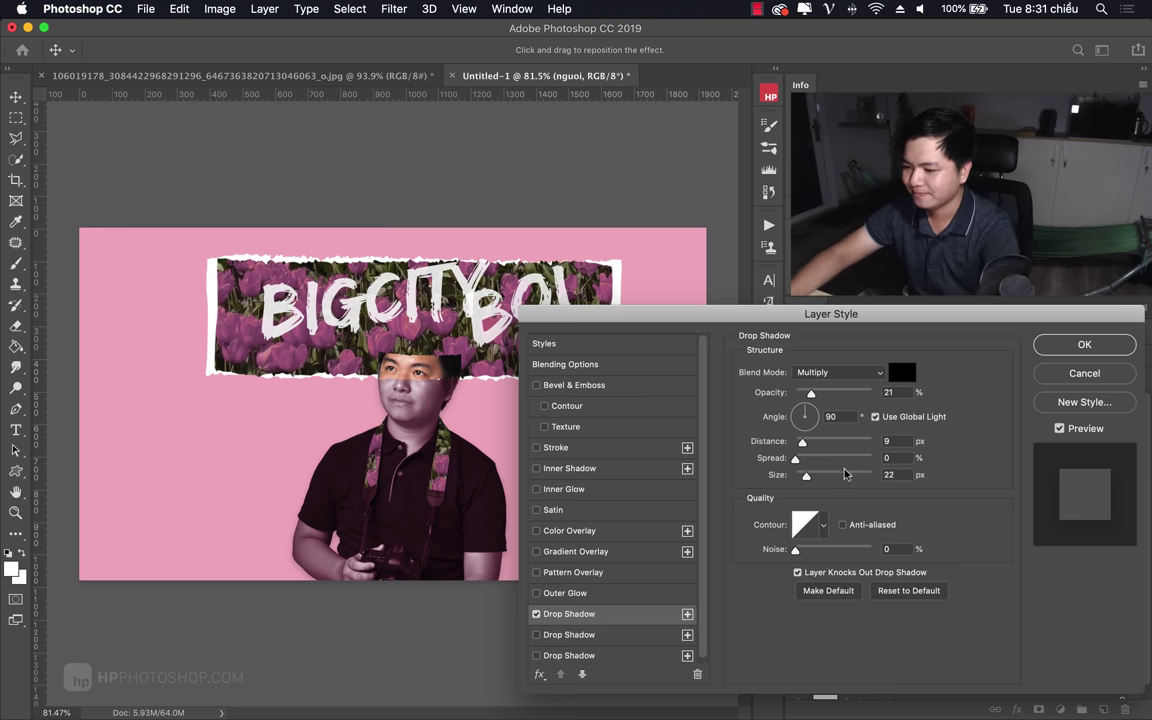
pyautogui.moveTo(813, 393)
pyautogui.mouseDown()
pyautogui.moveTo(866, 399)
pyautogui.moveTo(846, 395)
pyautogui.mouseUp()
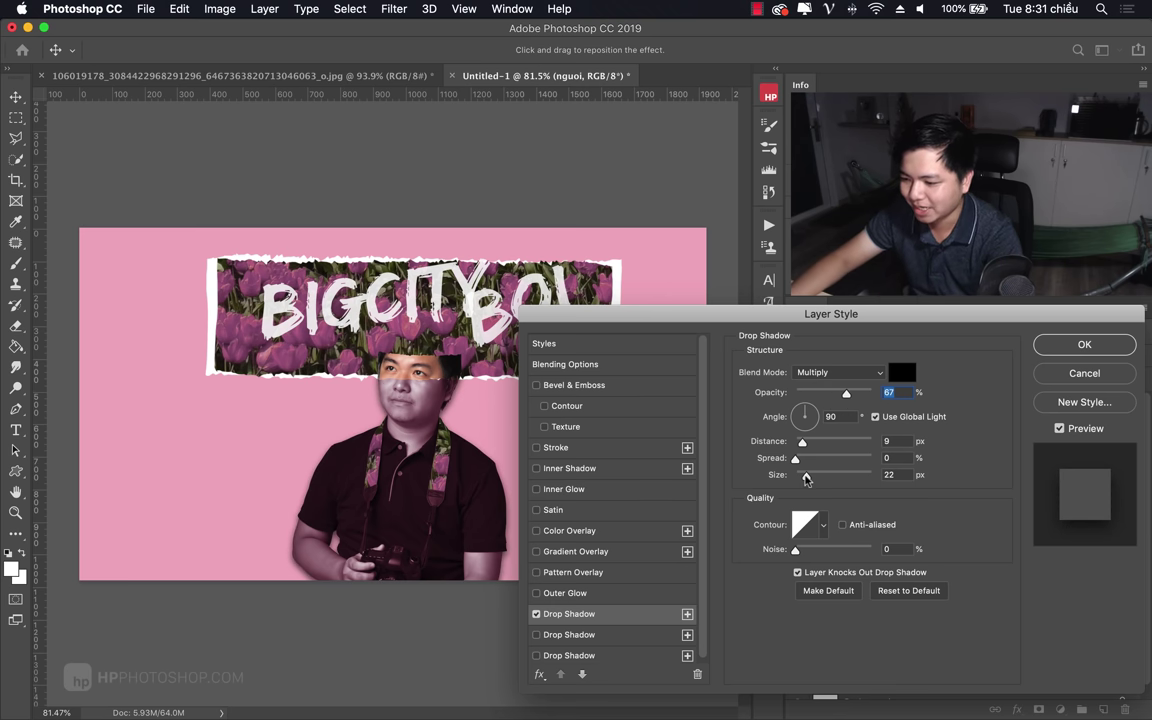
pyautogui.moveTo(806, 475)
pyautogui.mouseDown()
pyautogui.moveTo(826, 477)
pyautogui.moveTo(752, 449)
pyautogui.moveTo(800, 452)
pyautogui.moveTo(800, 416)
pyautogui.mouseUp()
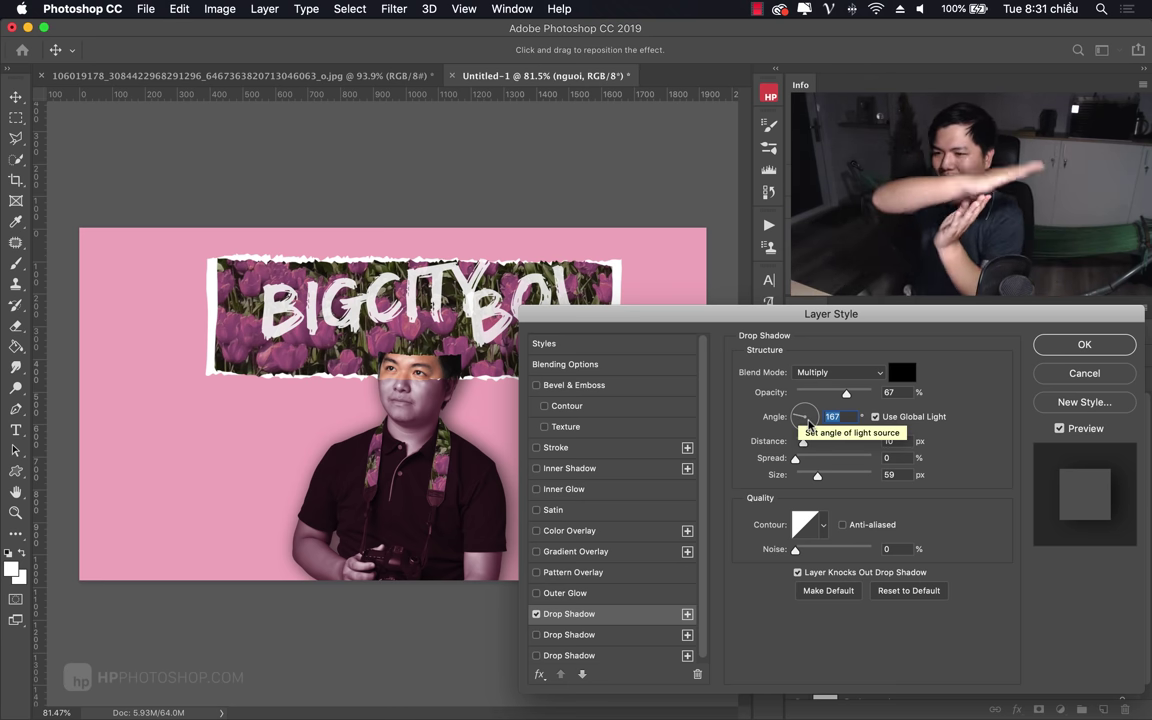
pyautogui.moveTo(802, 444); pyautogui.dragTo(837, 445)
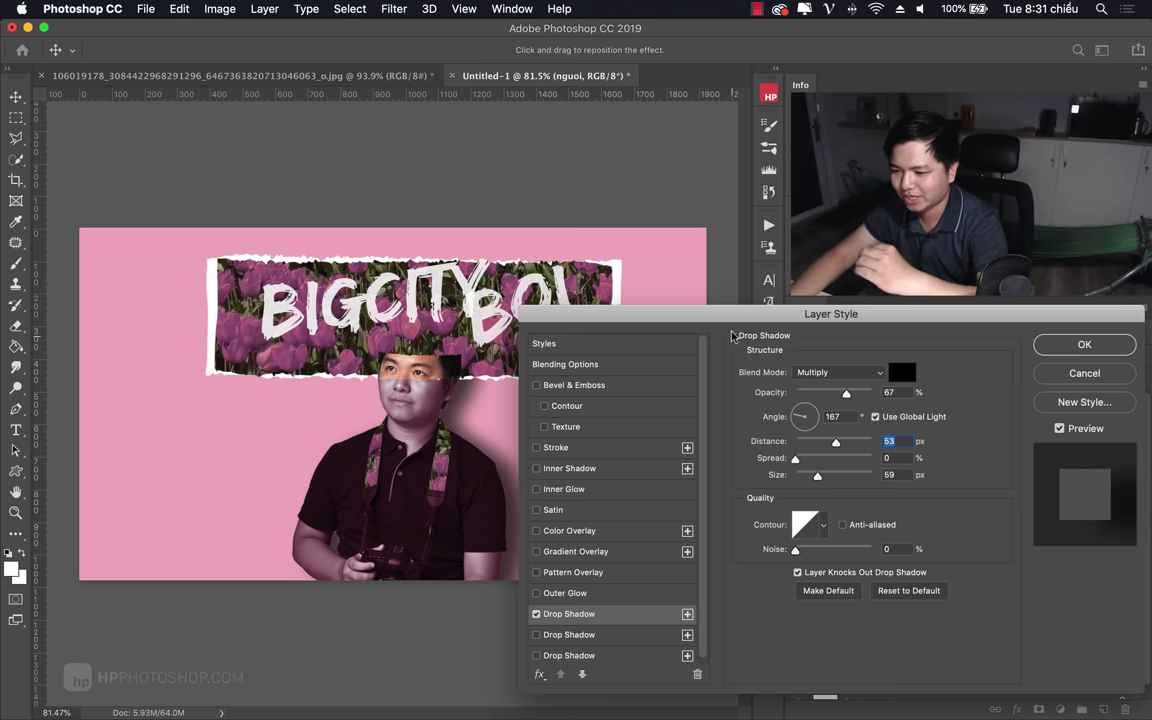
# - Position the shadow just beneath the man at a 90° angle and apply it
pyautogui.moveTo(780, 313); pyautogui.dragTo(944, 367)
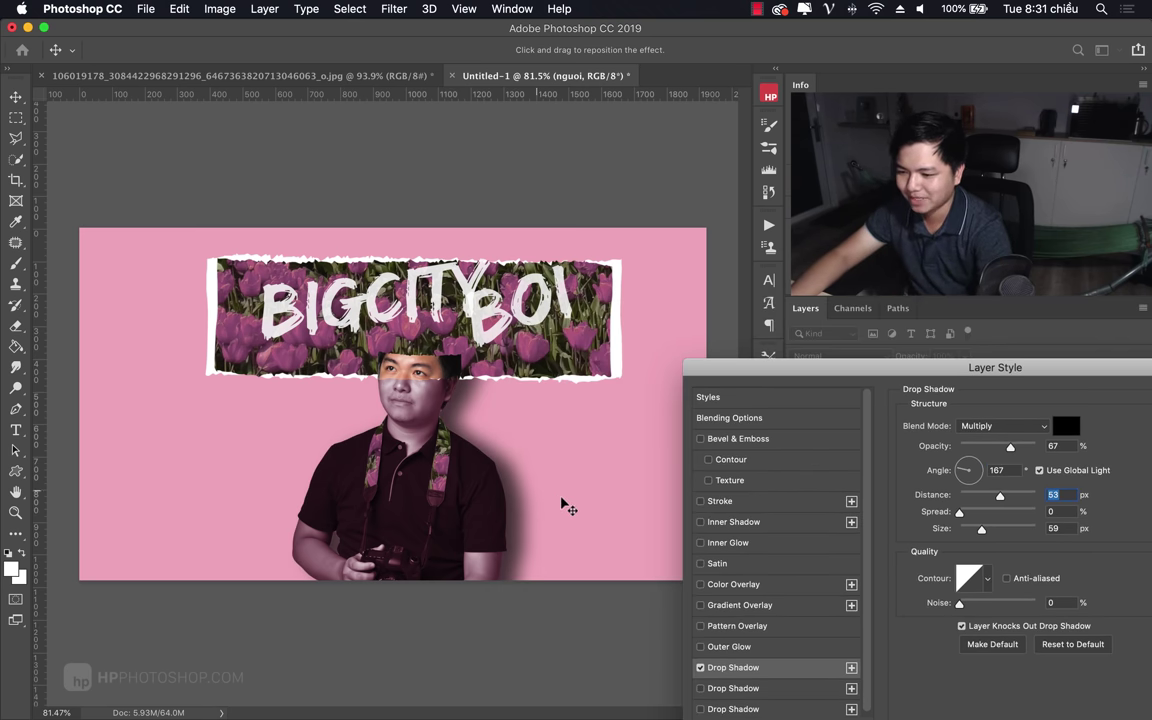
pyautogui.moveTo(558, 506)
pyautogui.mouseDown()
pyautogui.moveTo(566, 399)
pyautogui.moveTo(542, 496)
pyautogui.mouseUp()
pyautogui.moveTo(963, 374); pyautogui.dragTo(698, 320)
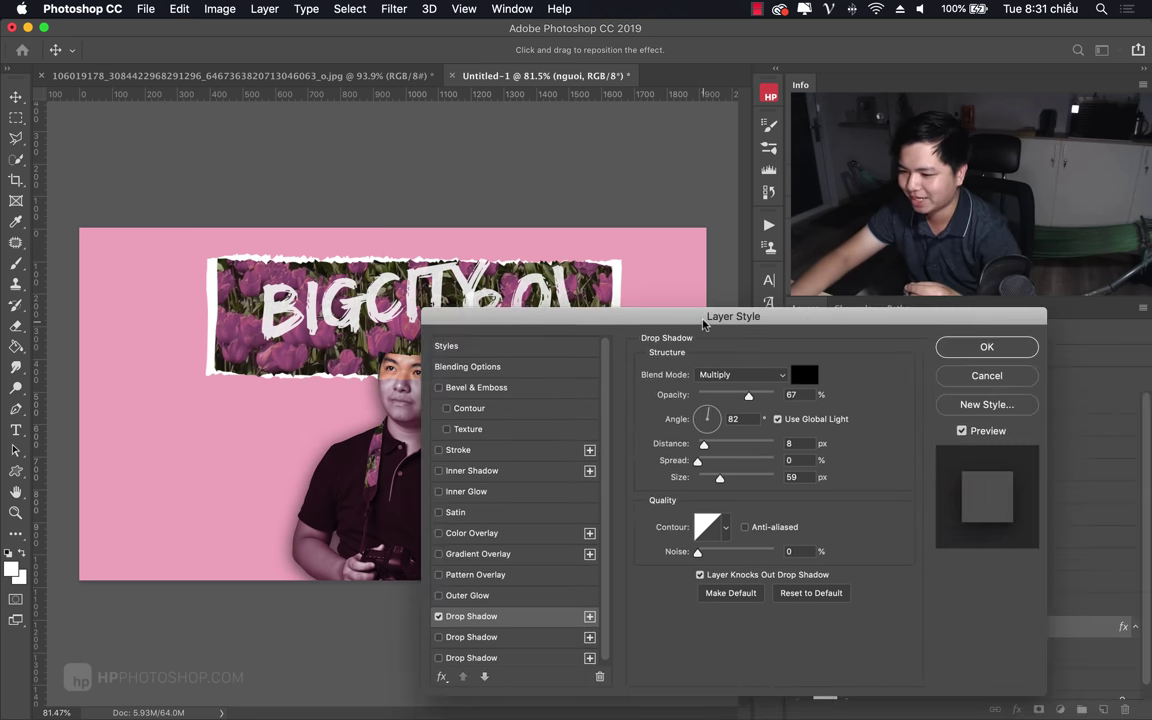
pyautogui.click(702, 408)
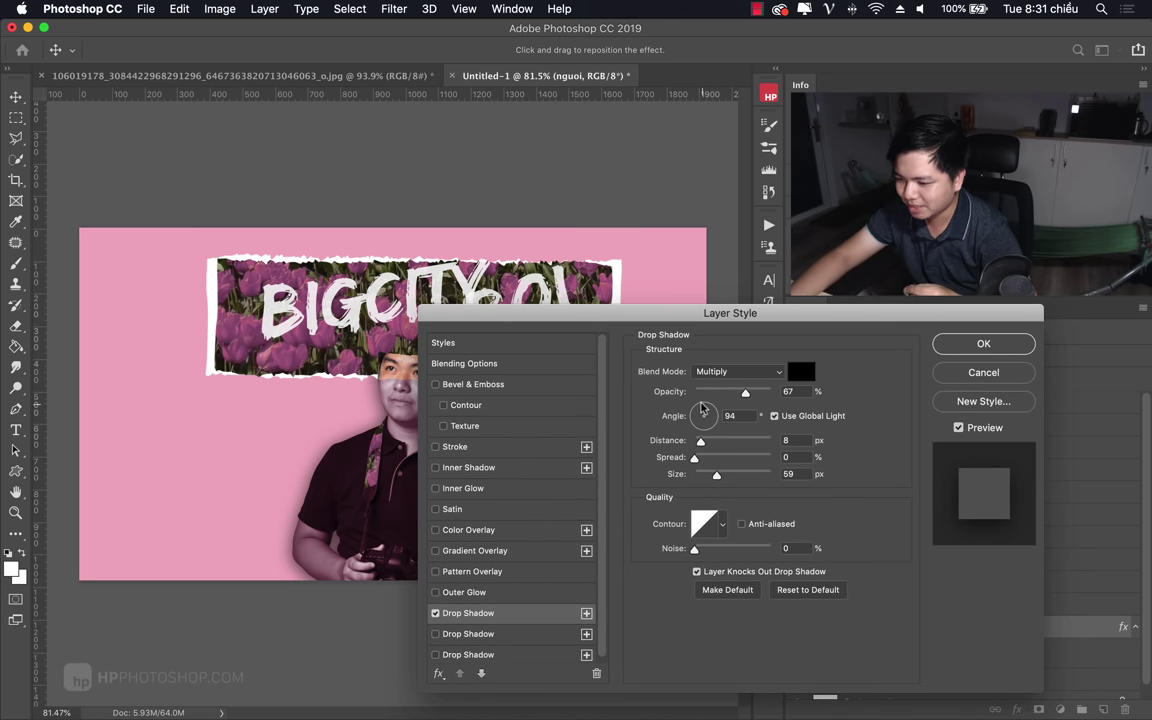
pyautogui.click(752, 414)
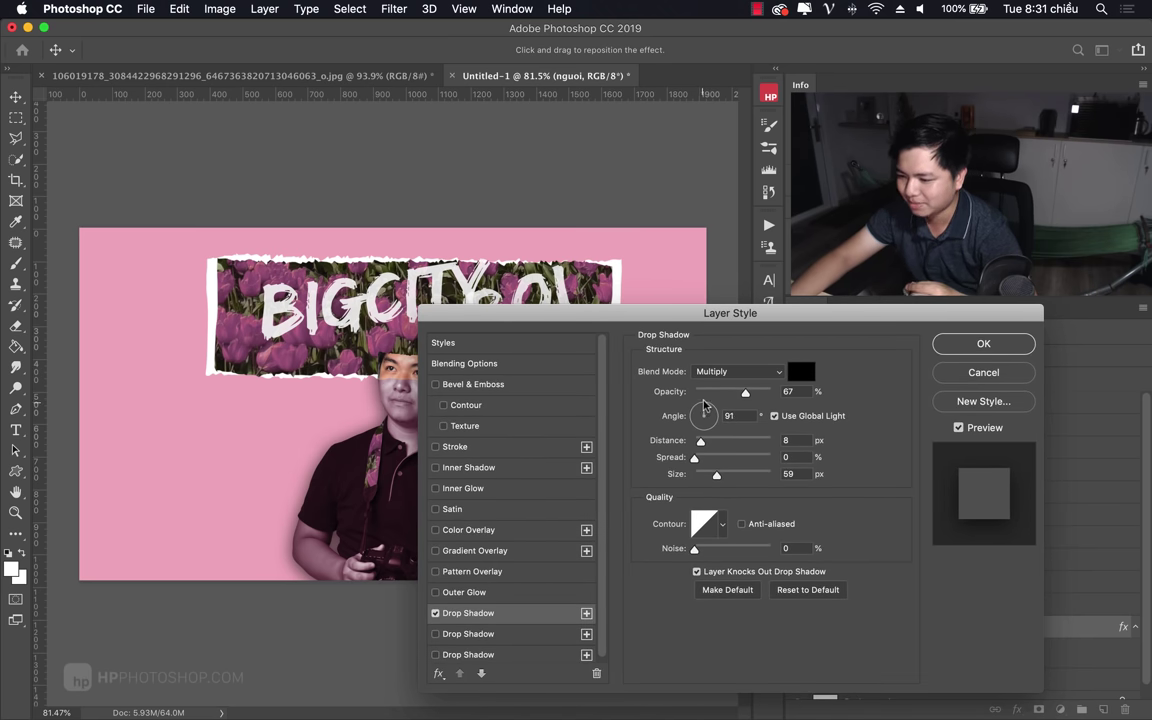
pyautogui.press('Down')
pyautogui.press('Down')
pyautogui.press('Down')
pyautogui.press('Down')
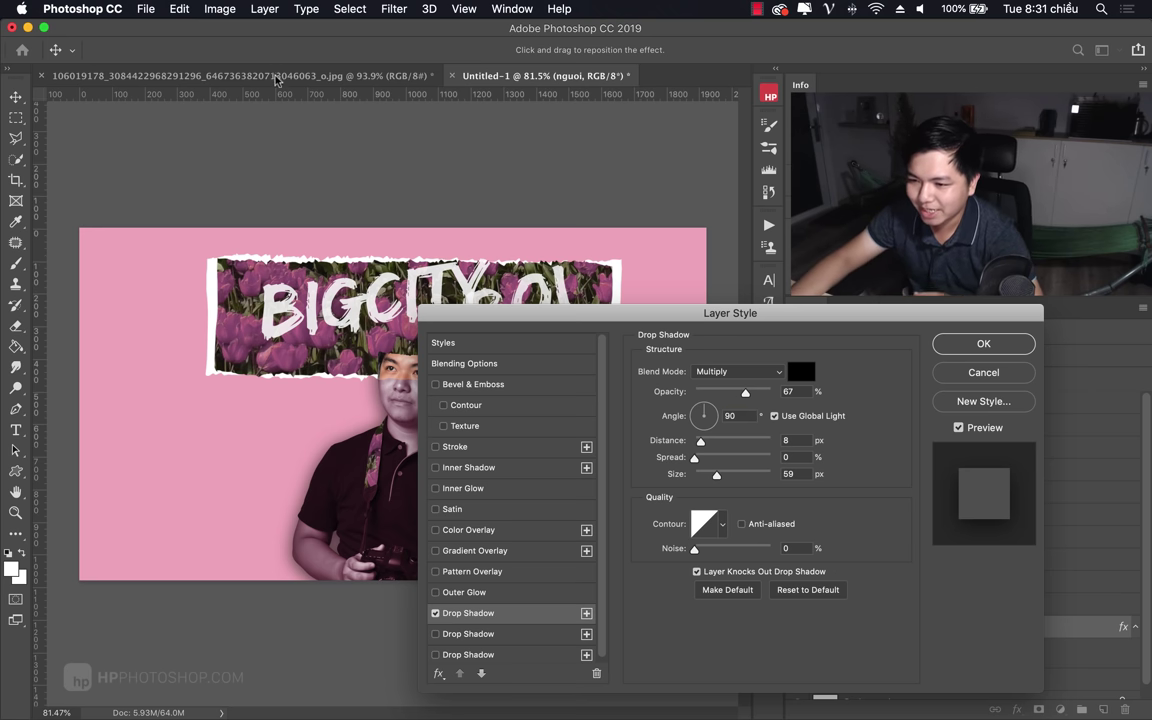
pyautogui.click(983, 346)
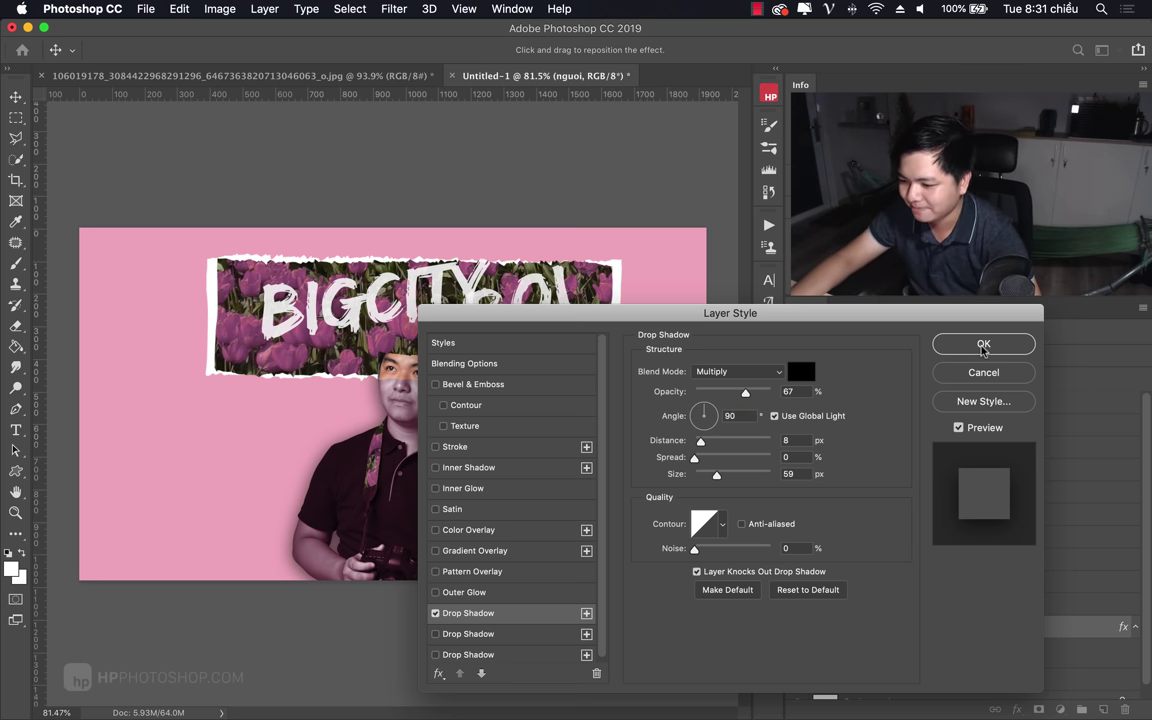
pyautogui.click(983, 345)
# - After comparing with the reference, revise the man's shadow to 47% opacity and 90 px size
pyautogui.click(265, 76)
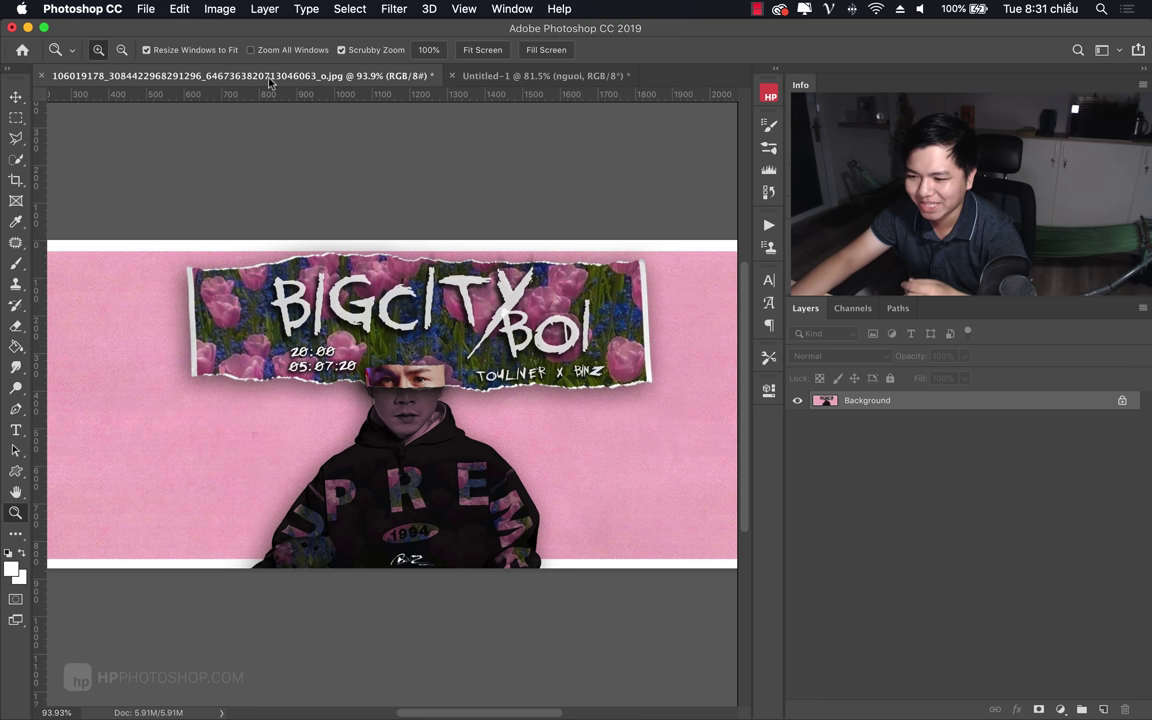
pyautogui.click(540, 76)
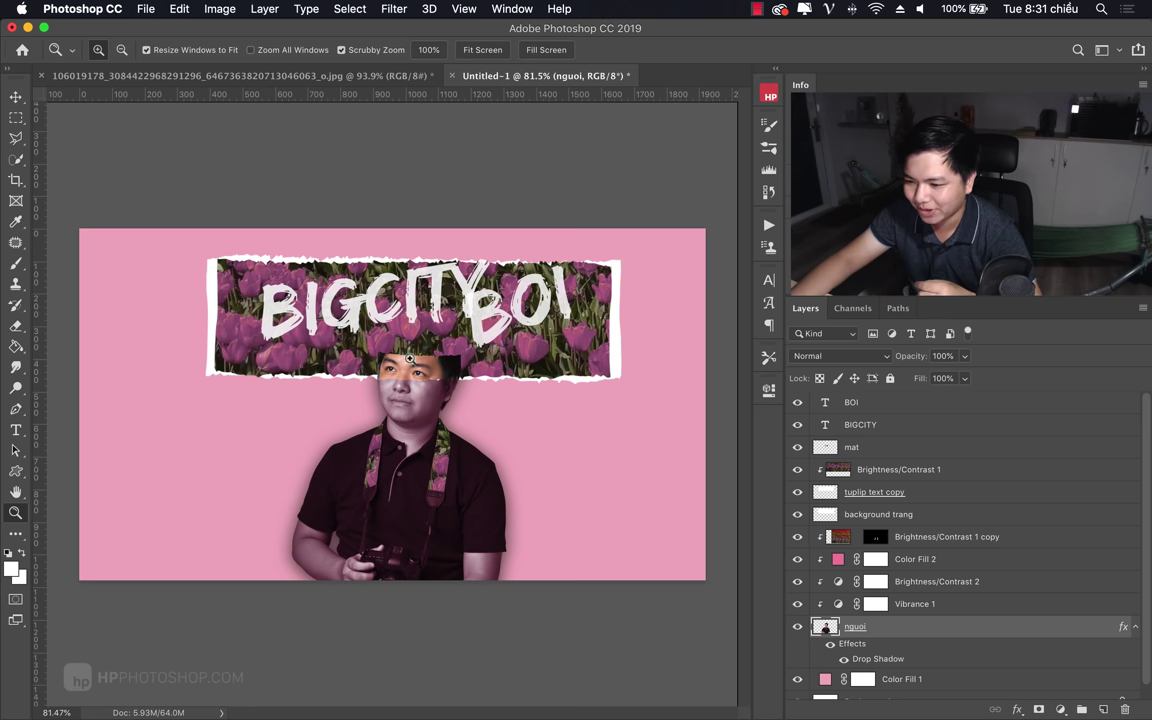
pyautogui.doubleClick(880, 658)
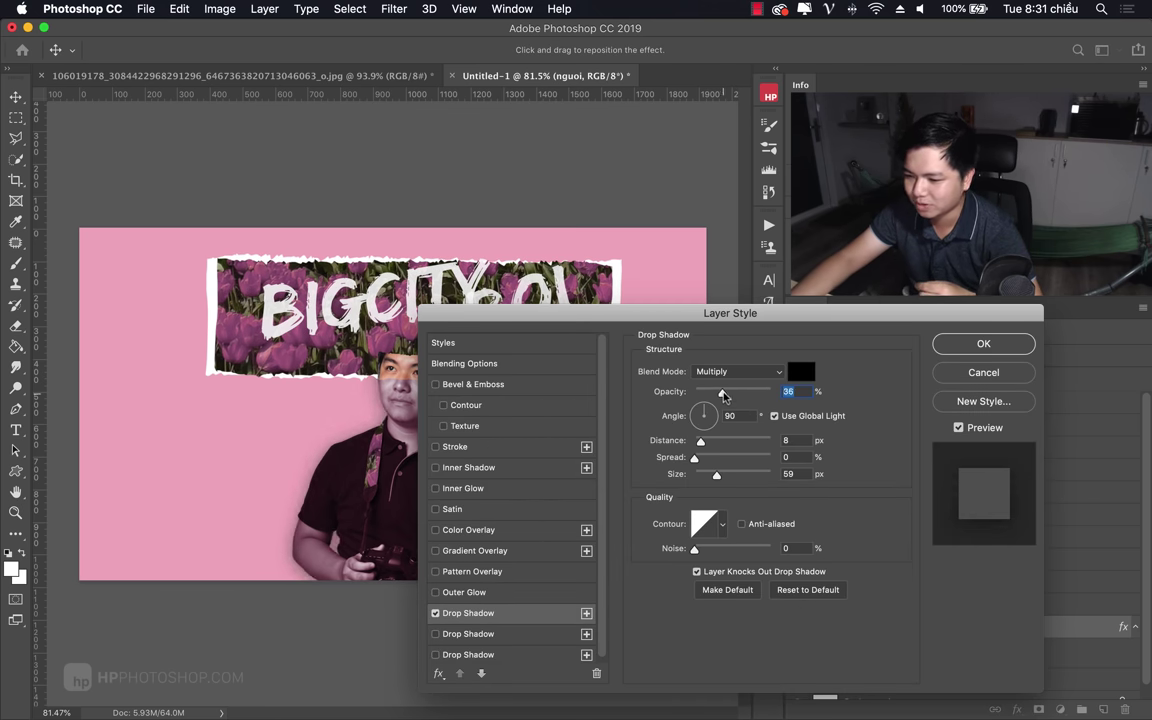
pyautogui.moveTo(722, 392); pyautogui.dragTo(730, 392)
pyautogui.moveTo(720, 477); pyautogui.dragTo(726, 474)
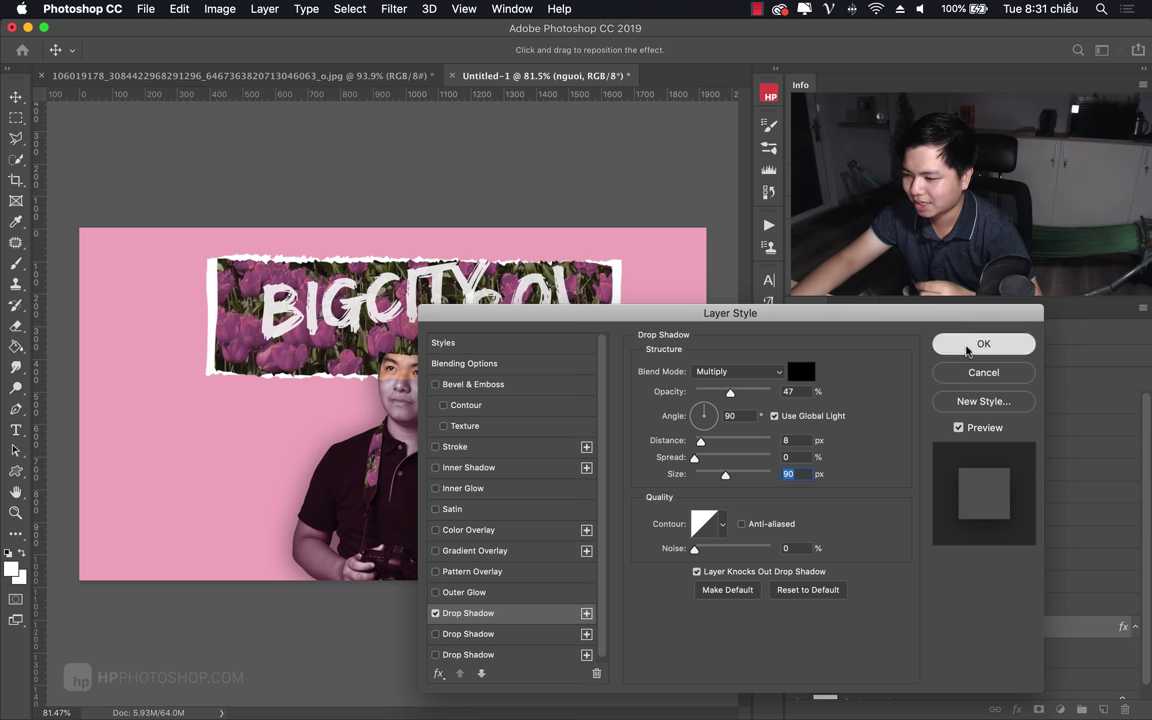
pyautogui.click(983, 343)
# - Compare with the reference, then select the background trang layer and toggle its visibility
pyautogui.click(313, 75)
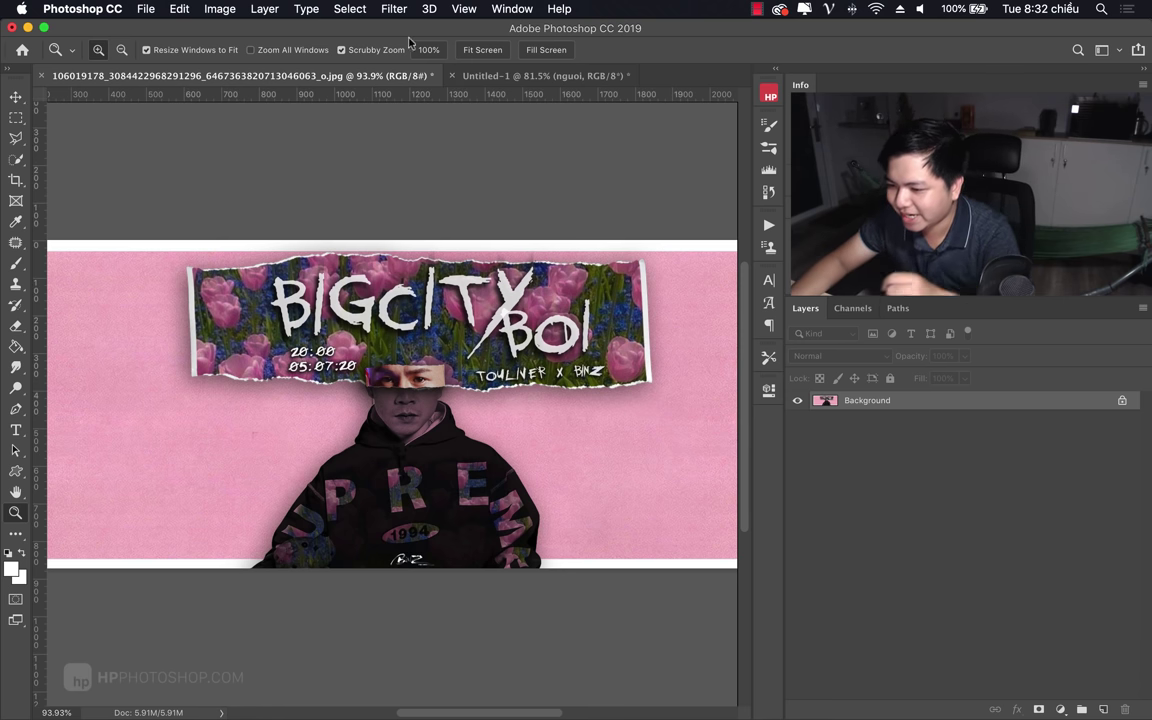
pyautogui.click(545, 75)
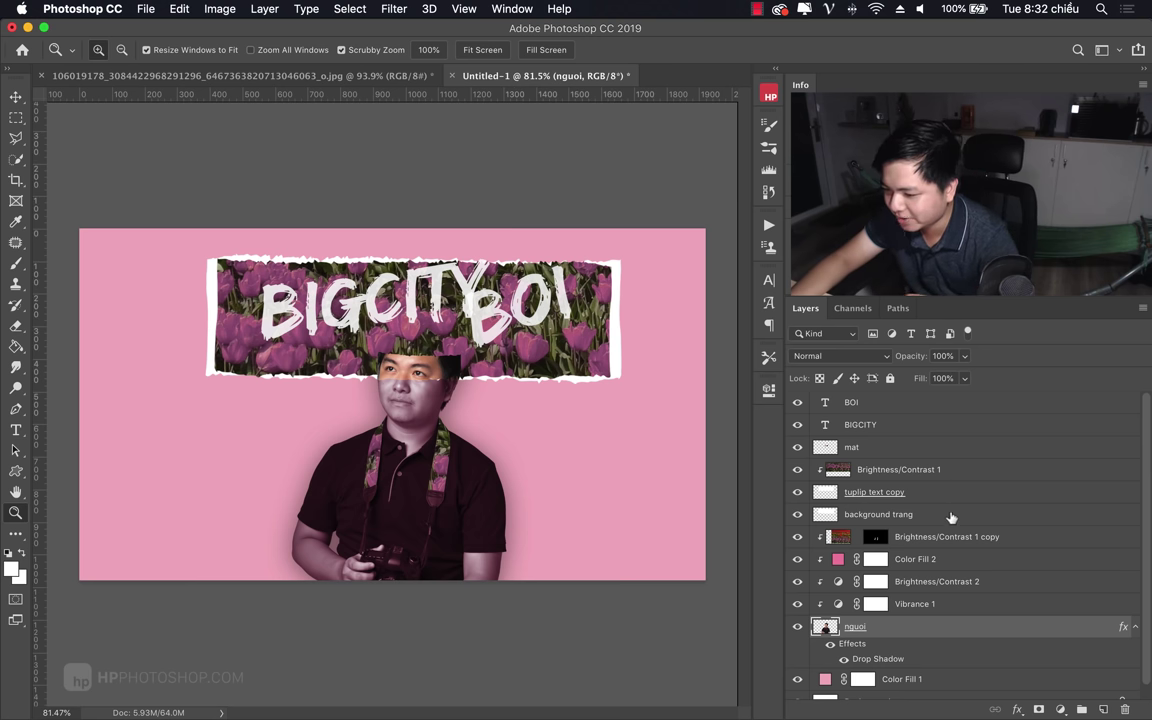
pyautogui.click(880, 514)
pyautogui.click(797, 514)
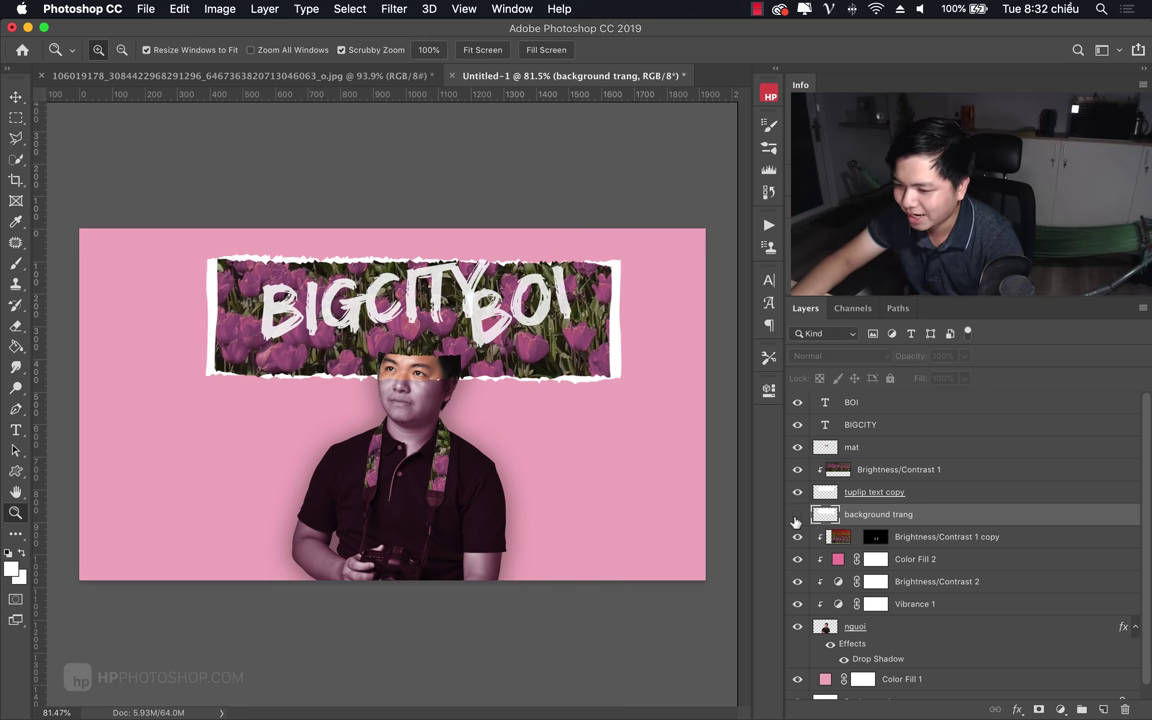
pyautogui.click(798, 515)
pyautogui.click(799, 516)
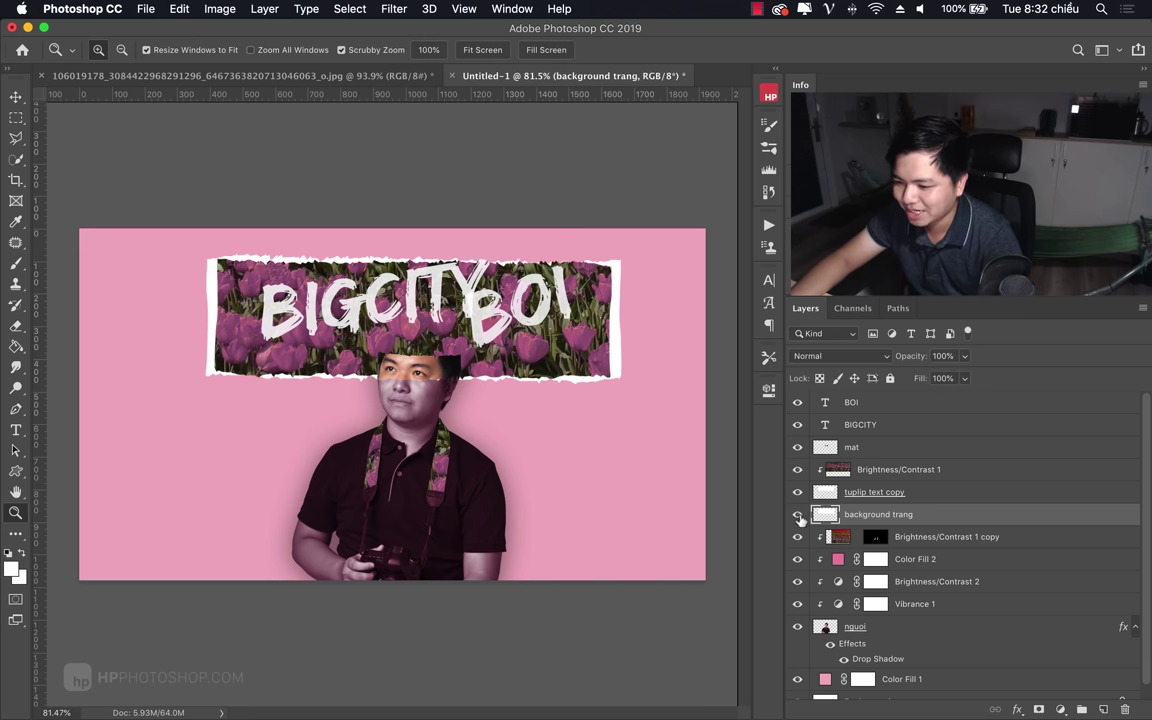
# - Add a drop shadow to the torn strip, tuning its opacity and size
pyautogui.doubleClick(980, 522)
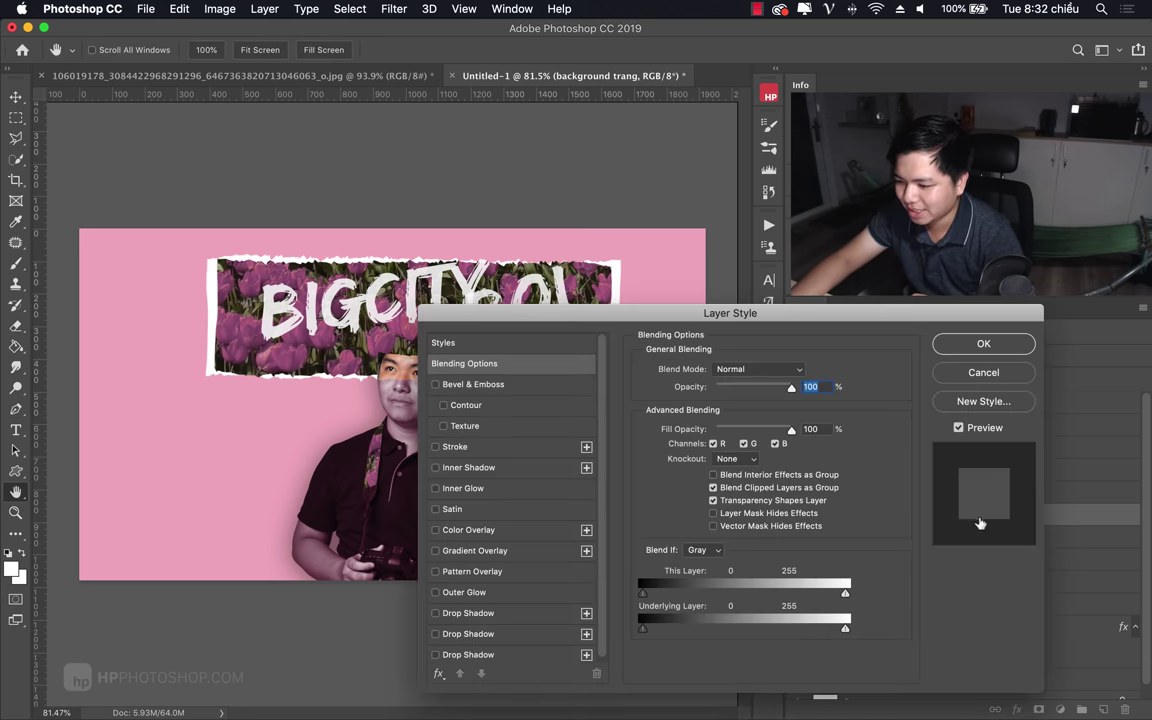
pyautogui.moveTo(810, 313); pyautogui.dragTo(883, 330)
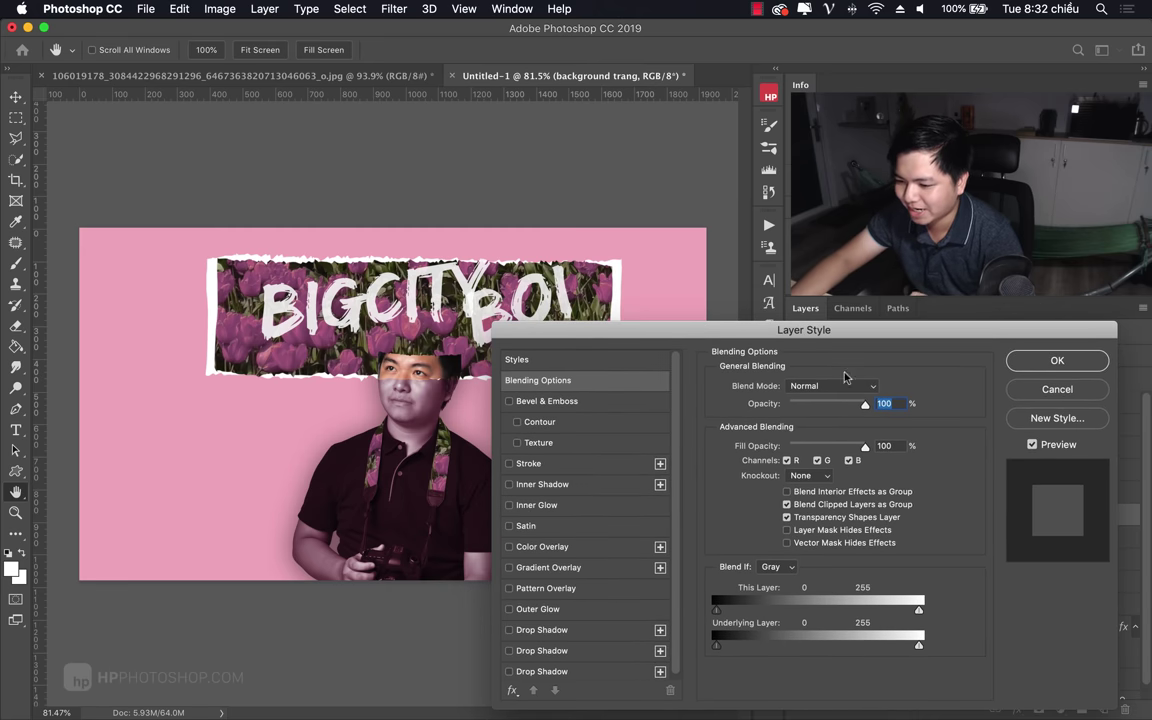
pyautogui.click(560, 629)
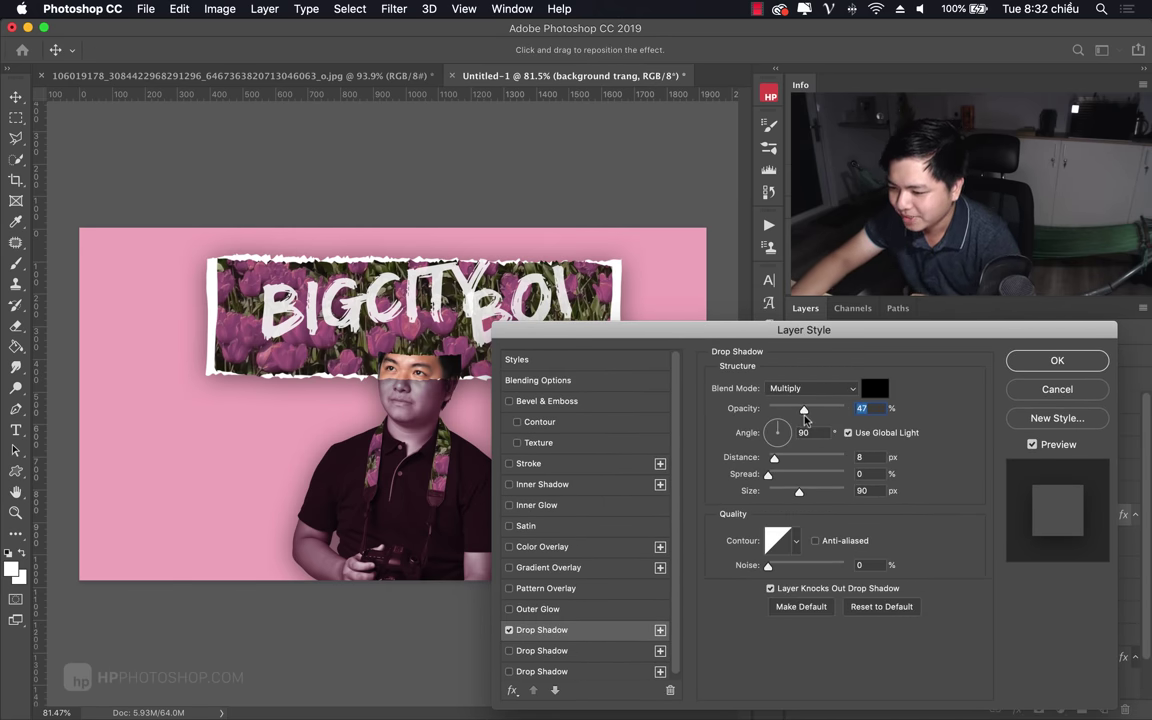
pyautogui.moveTo(803, 409); pyautogui.dragTo(845, 410)
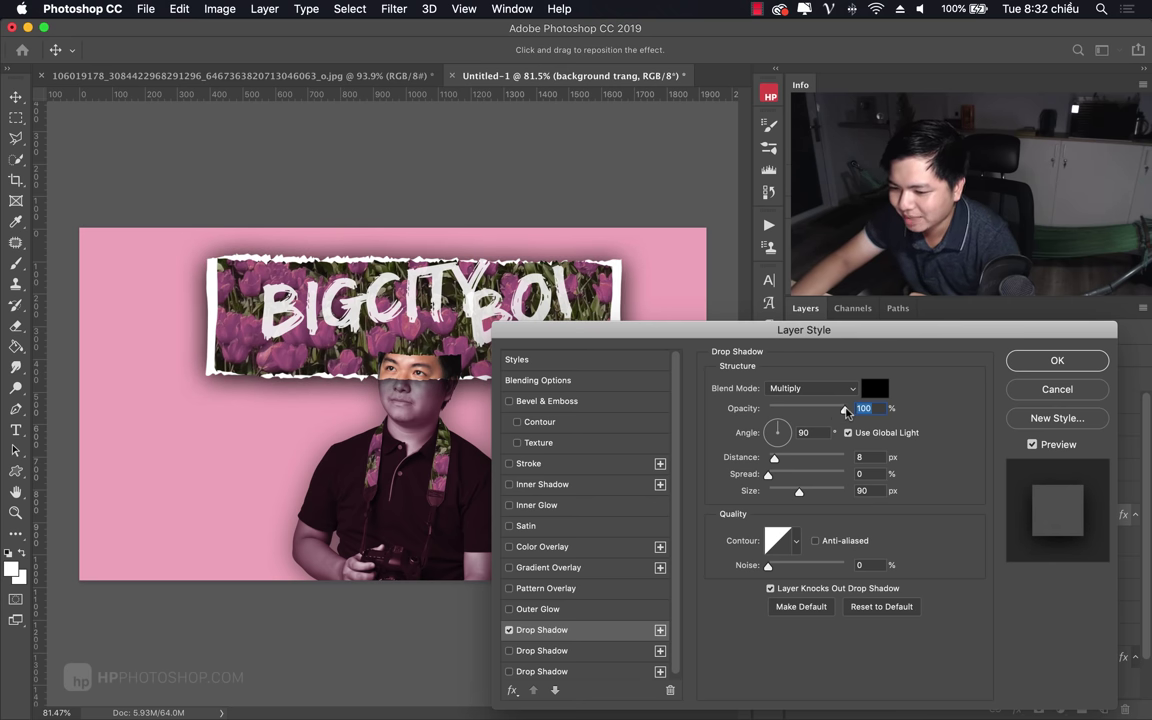
pyautogui.moveTo(799, 491)
pyautogui.mouseDown()
pyautogui.moveTo(777, 494)
pyautogui.moveTo(788, 495)
pyautogui.mouseUp()
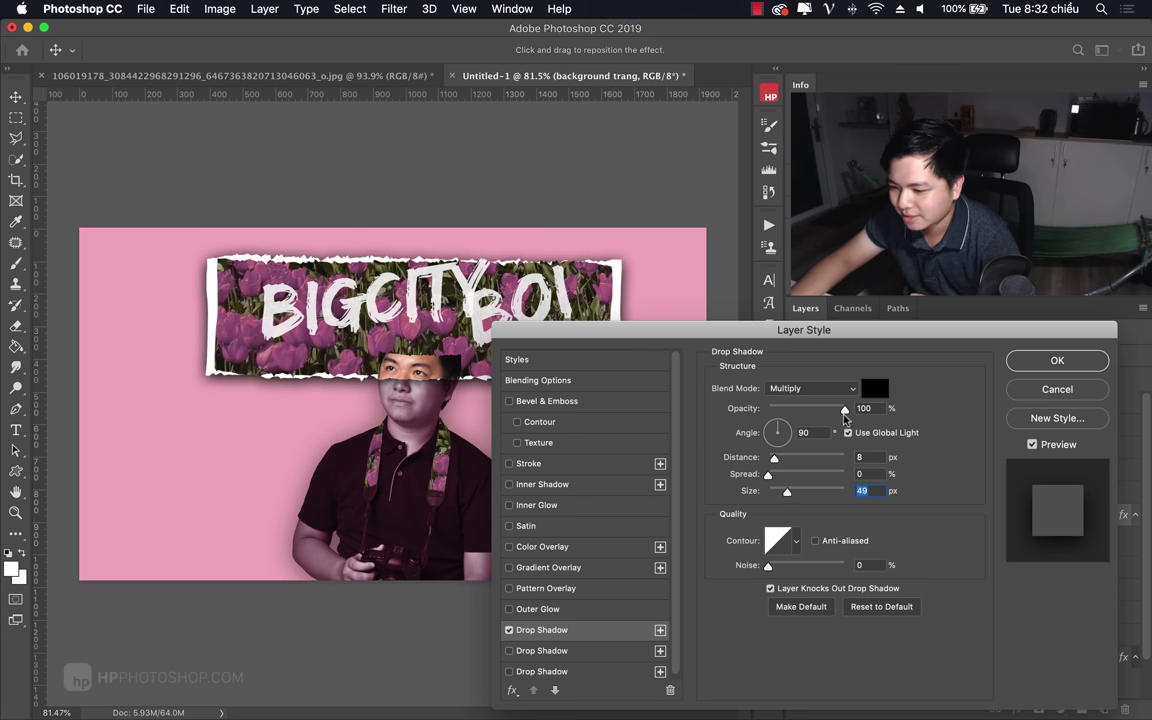
pyautogui.moveTo(845, 410); pyautogui.dragTo(813, 410)
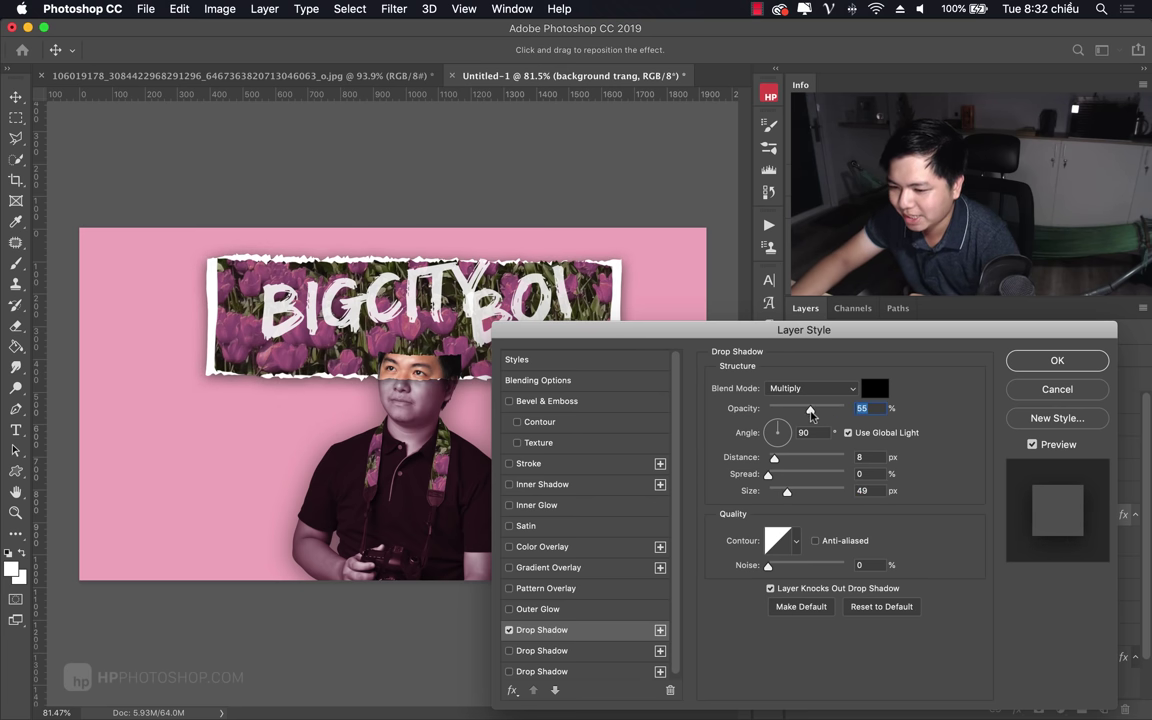
pyautogui.click(1057, 360)
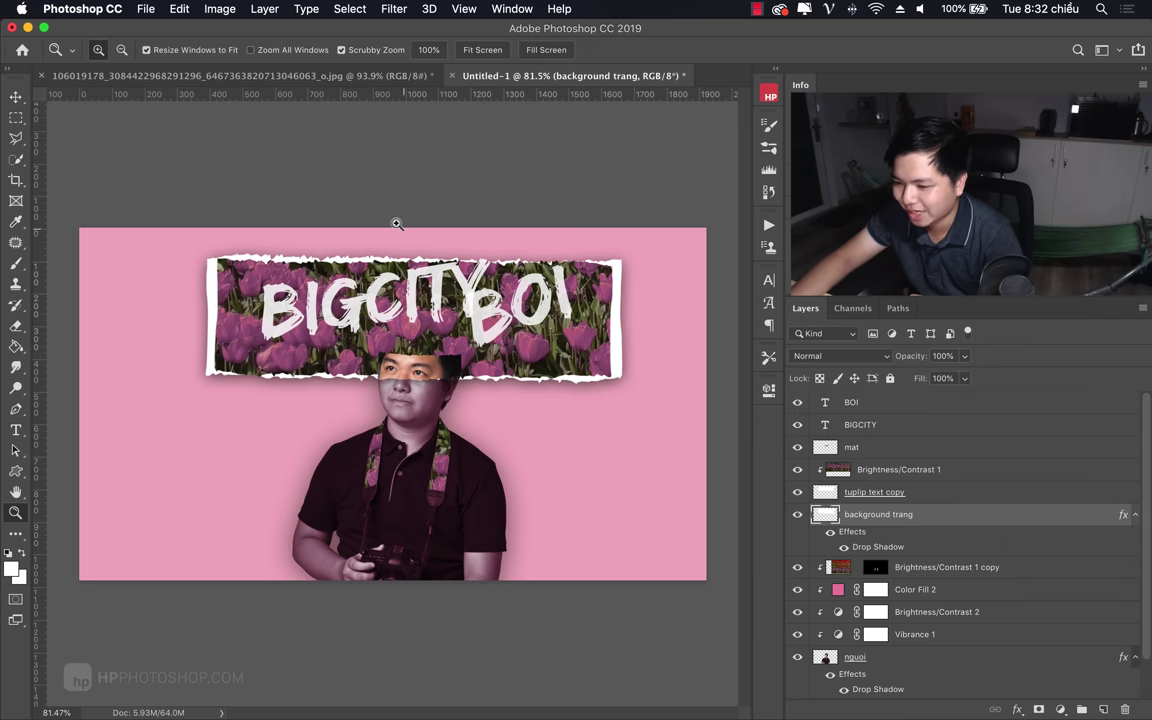
# - After checking the reference banner's edge, raise the strip's shadow distance to 19 px
pyautogui.click(300, 75)
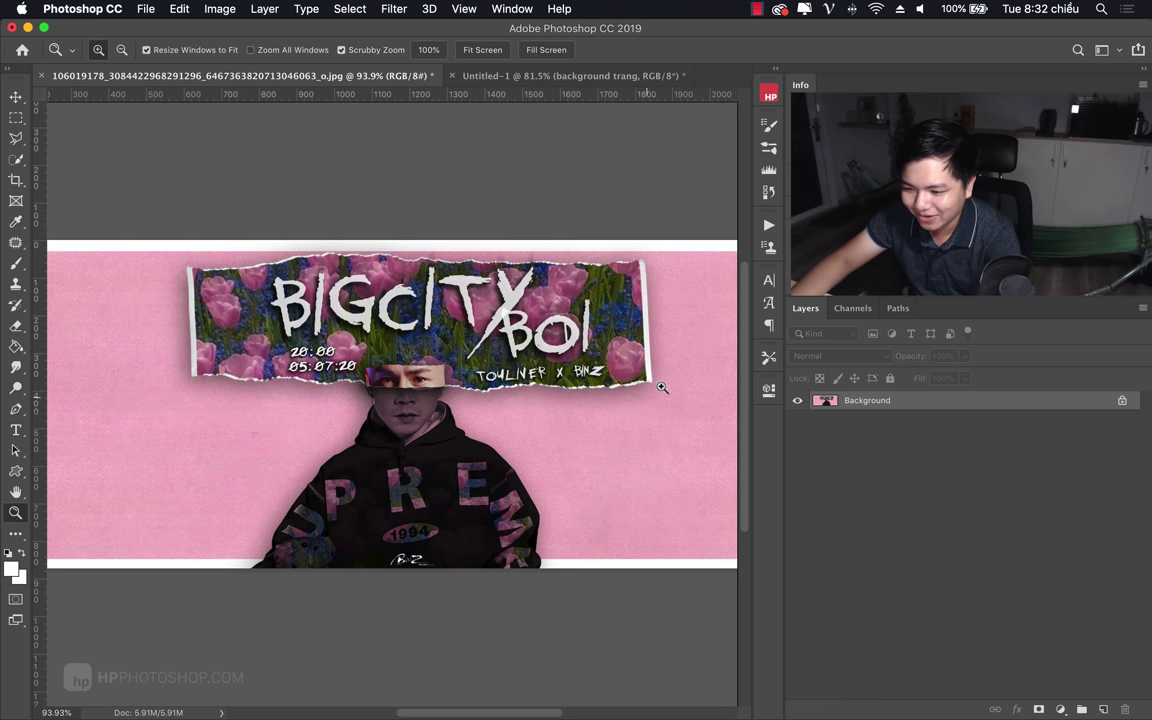
pyautogui.click(175, 270)
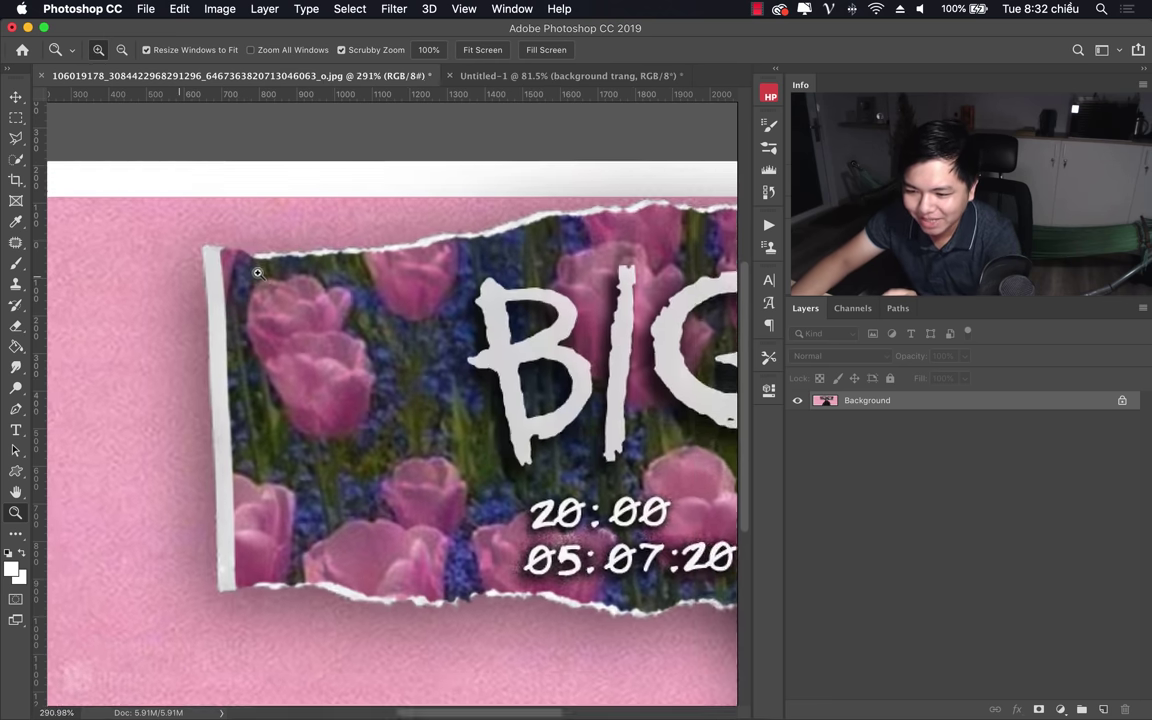
pyautogui.click(520, 75)
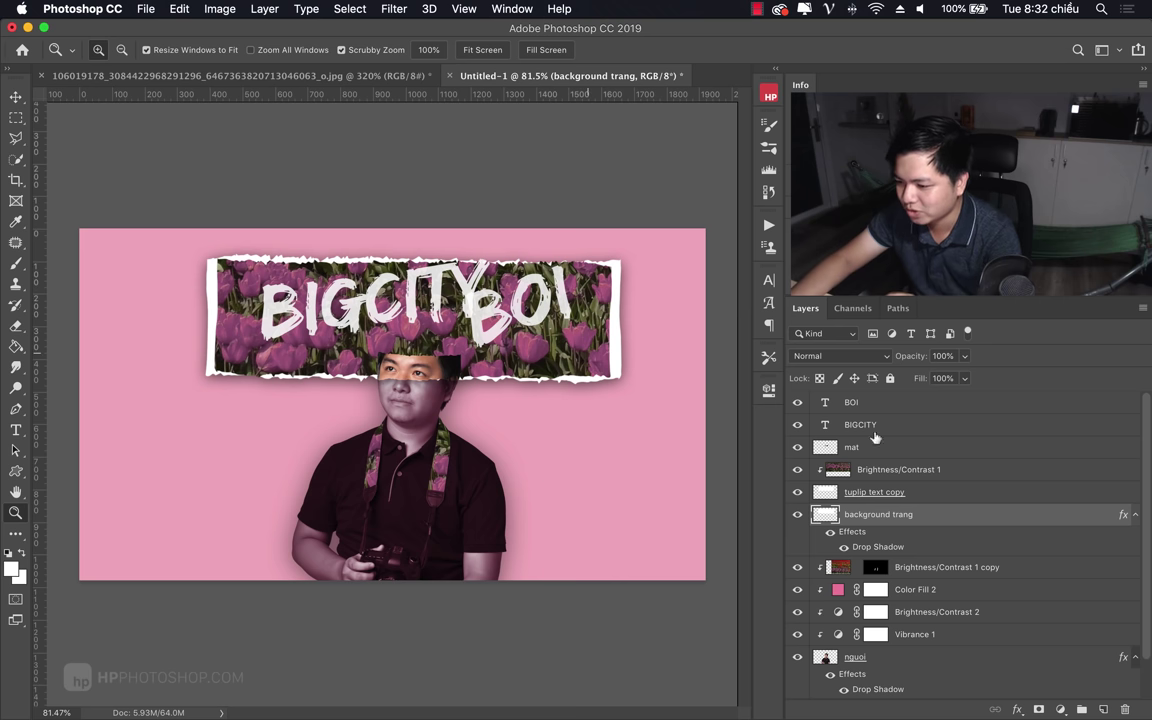
pyautogui.rightClick(880, 514)
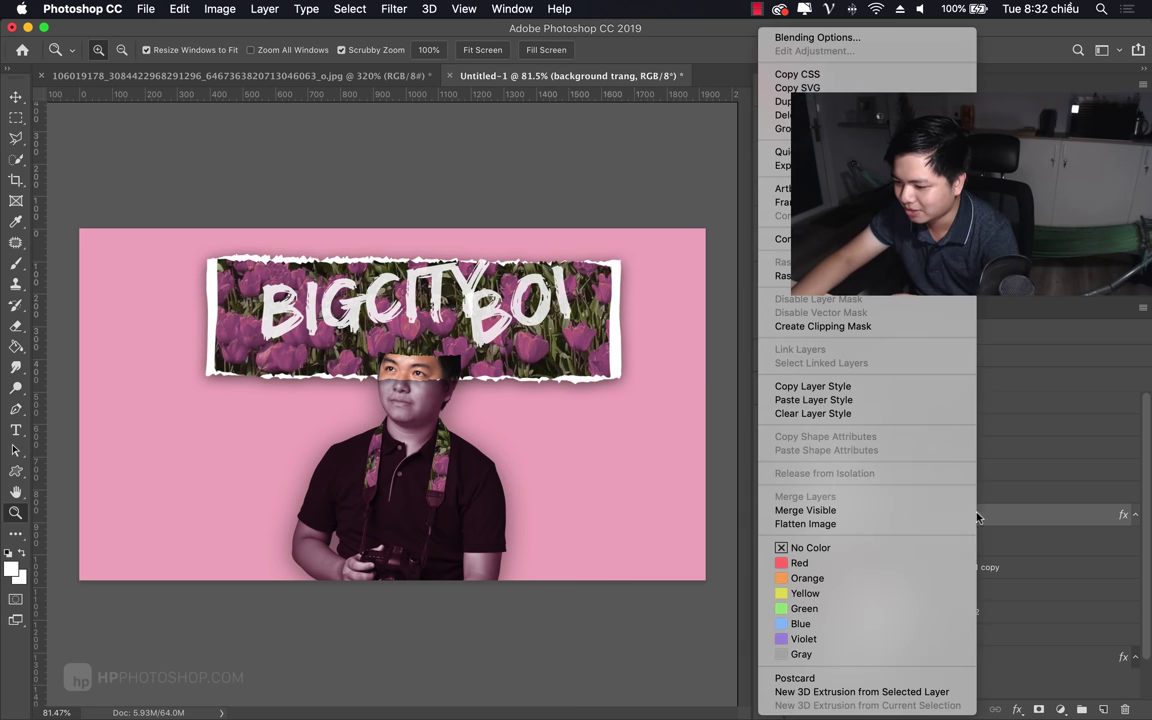
pyautogui.click(1061, 488)
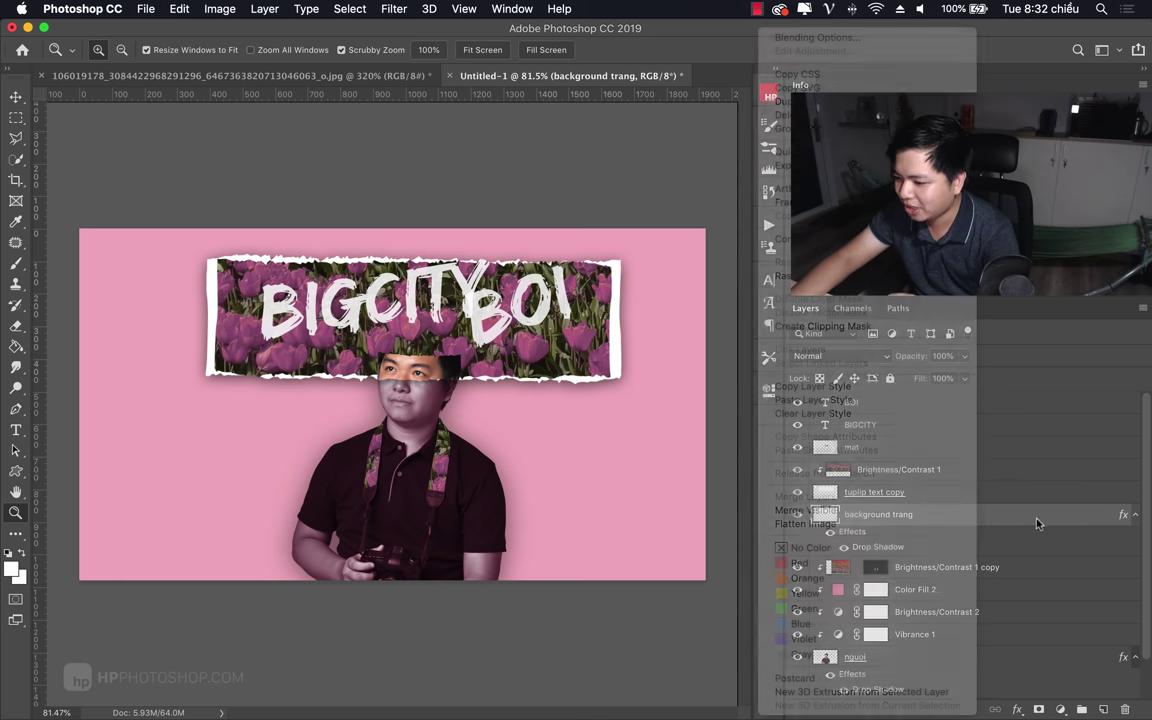
pyautogui.doubleClick(1041, 518)
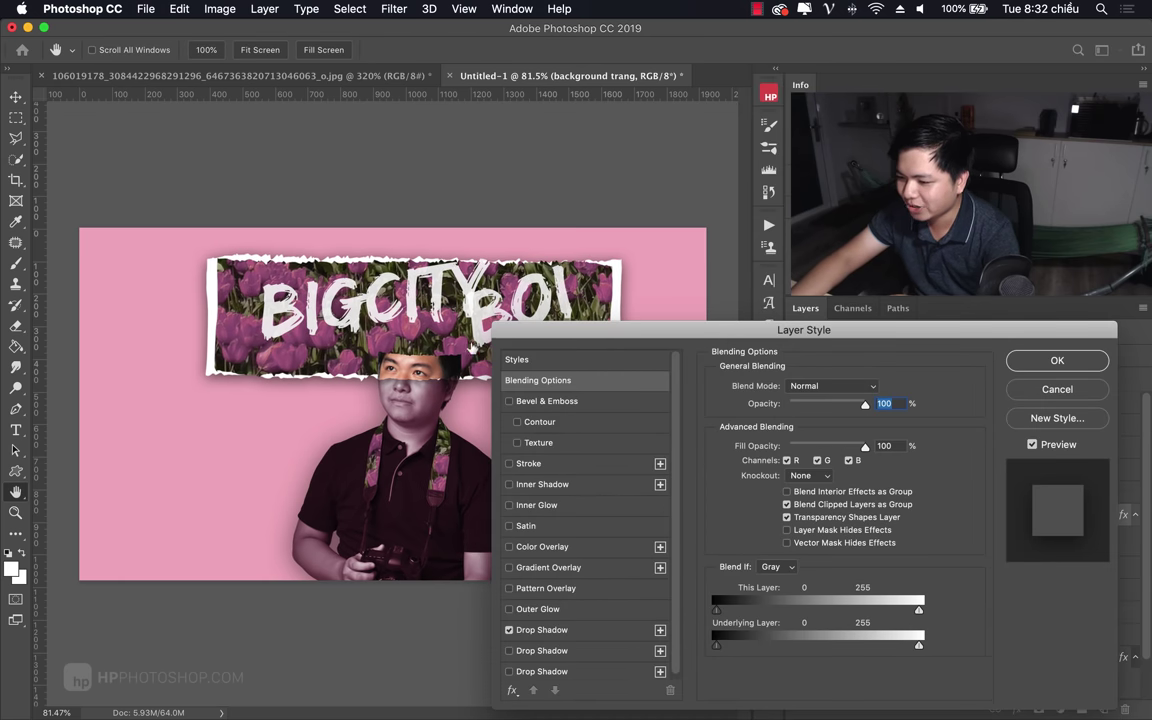
pyautogui.click(548, 630)
pyautogui.moveTo(777, 458); pyautogui.dragTo(783, 461)
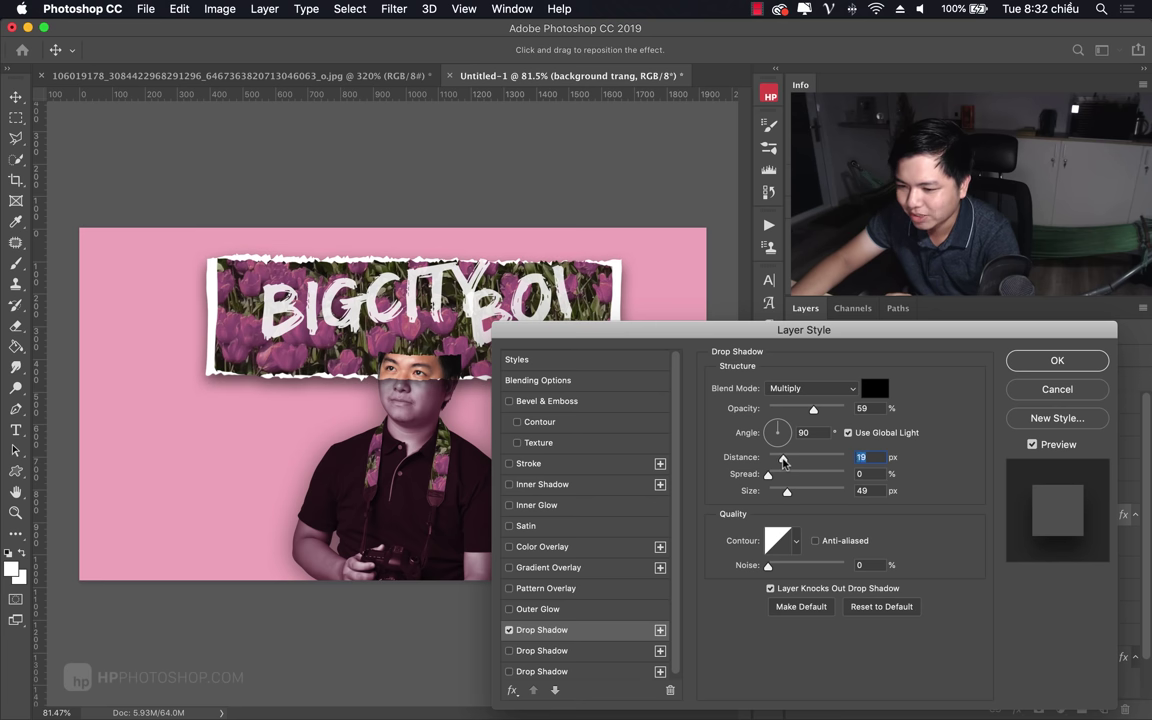
pyautogui.click(1053, 362)
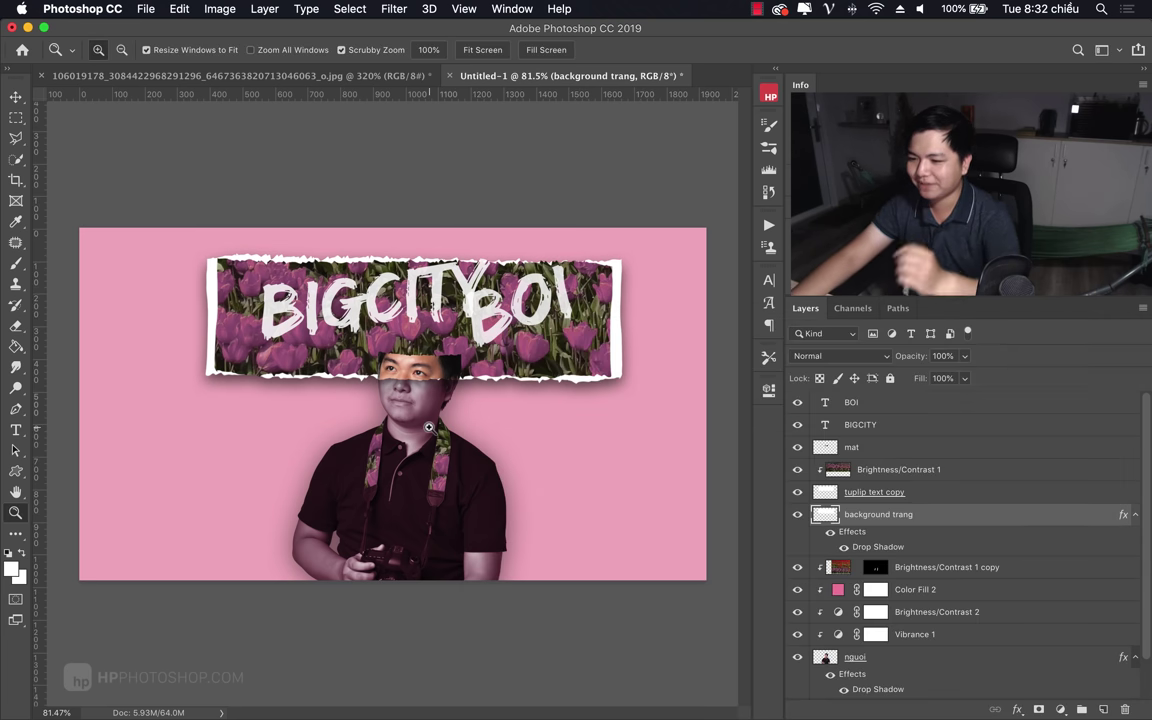
# - Review the whole reference banner, then return to the poster document
pyautogui.click(240, 75)
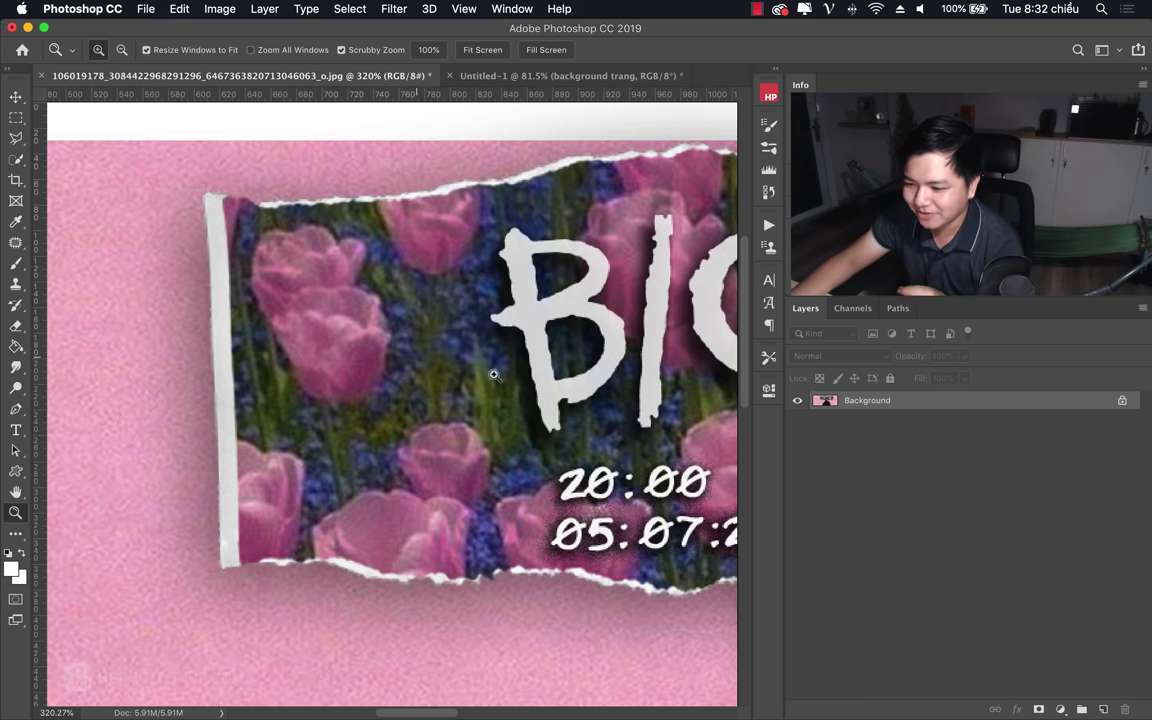
pyautogui.hscroll(5, 527, 358)
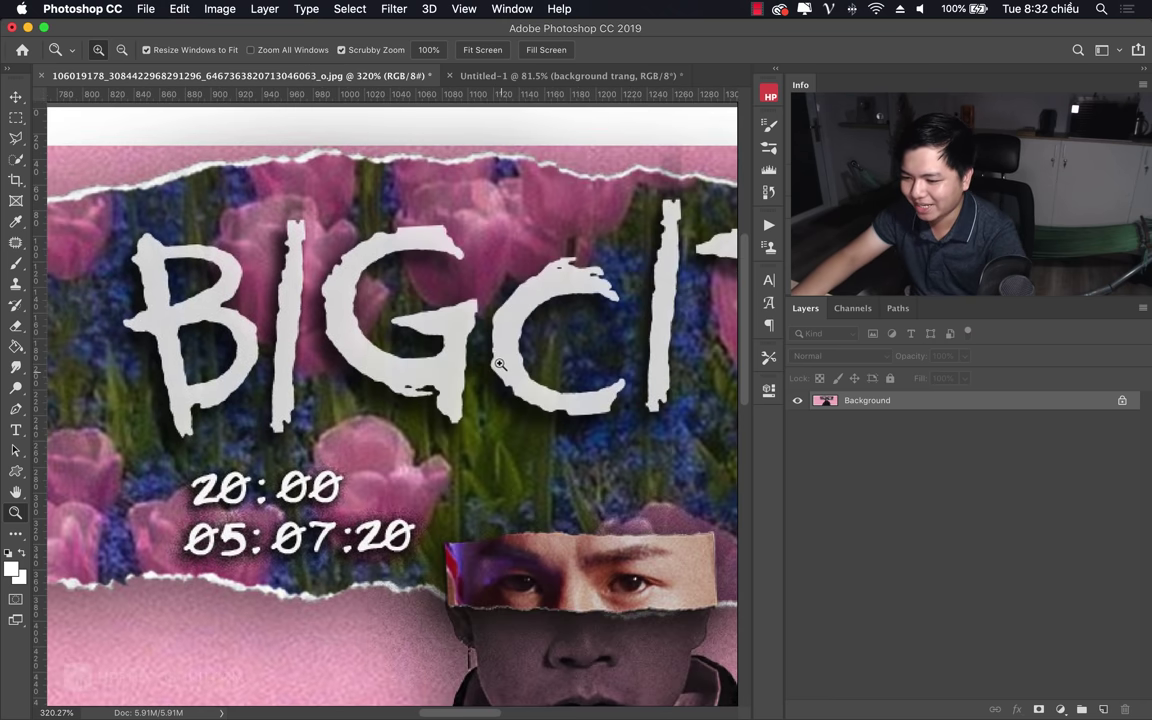
pyautogui.moveTo(500, 364); pyautogui.dragTo(547, 77)
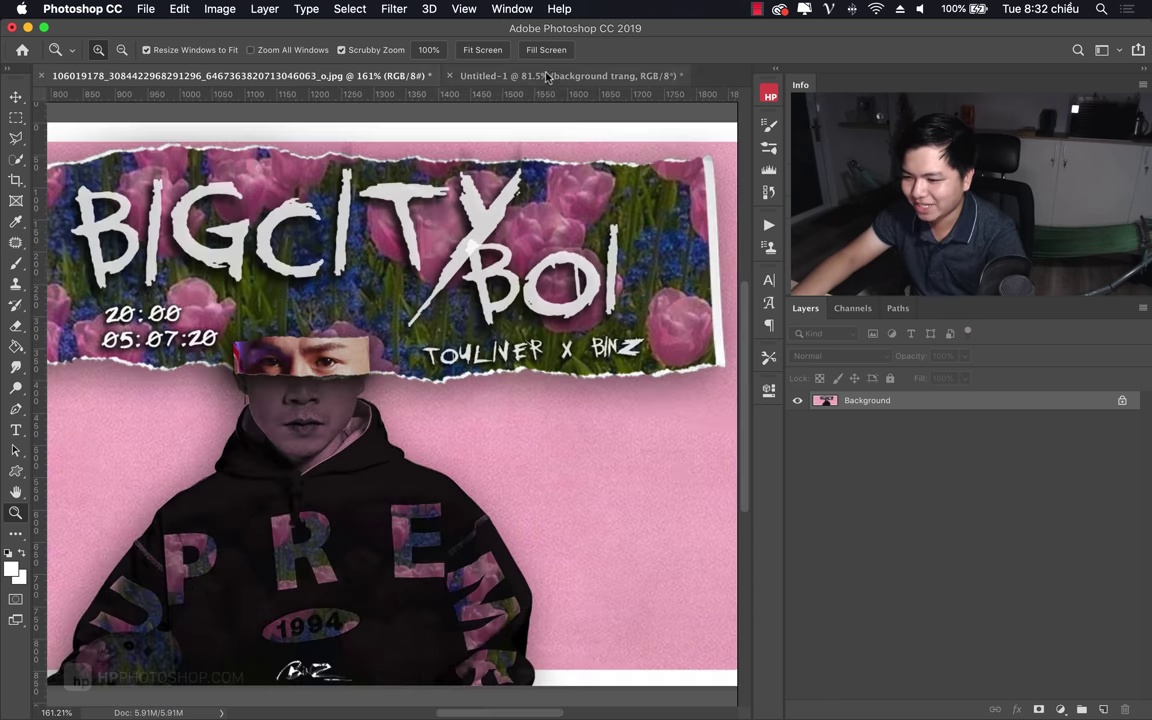
pyautogui.click(547, 77)
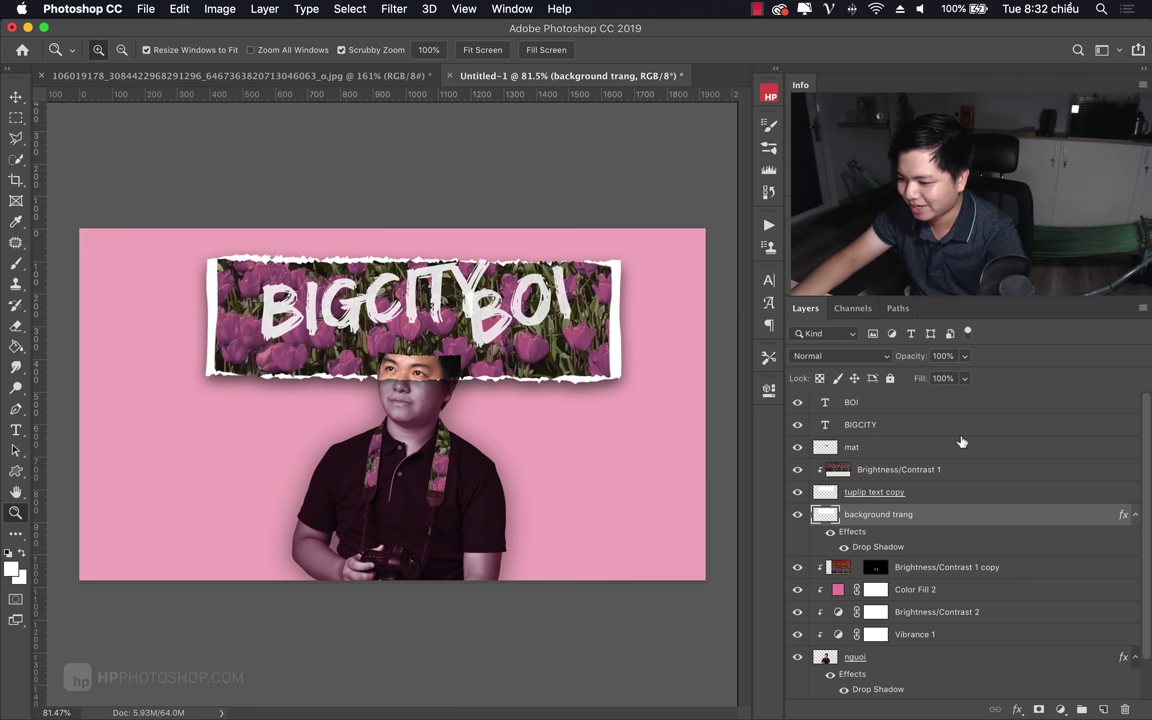
# - Select the BIGCITY and BOI text layers together and group them into Group 1
pyautogui.click(927, 427)
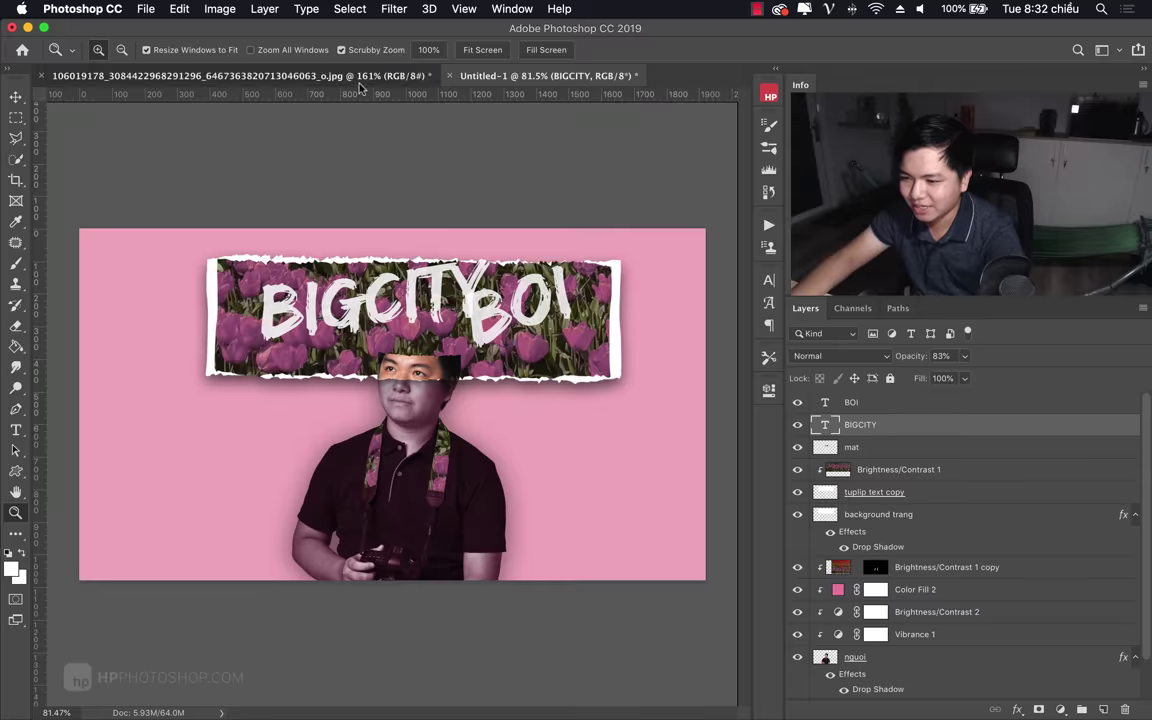
pyautogui.click(240, 75)
pyautogui.click(540, 76)
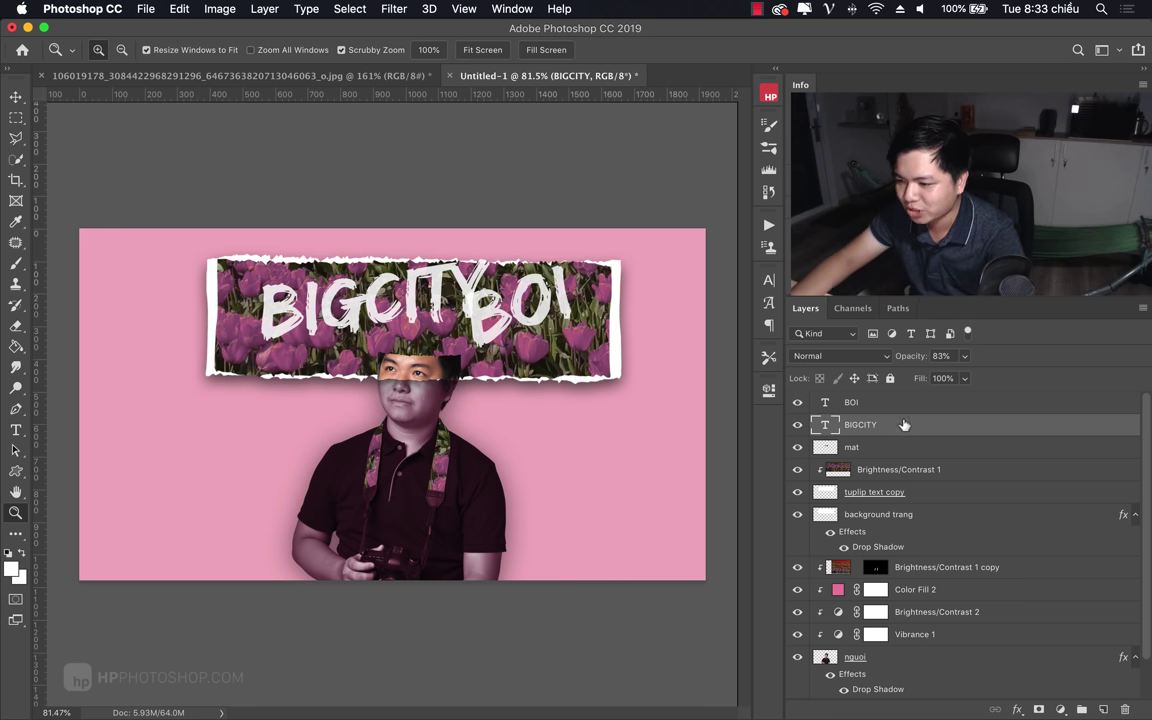
pyautogui.keyDown('shift'); pyautogui.click(889, 404); pyautogui.keyUp('shift')
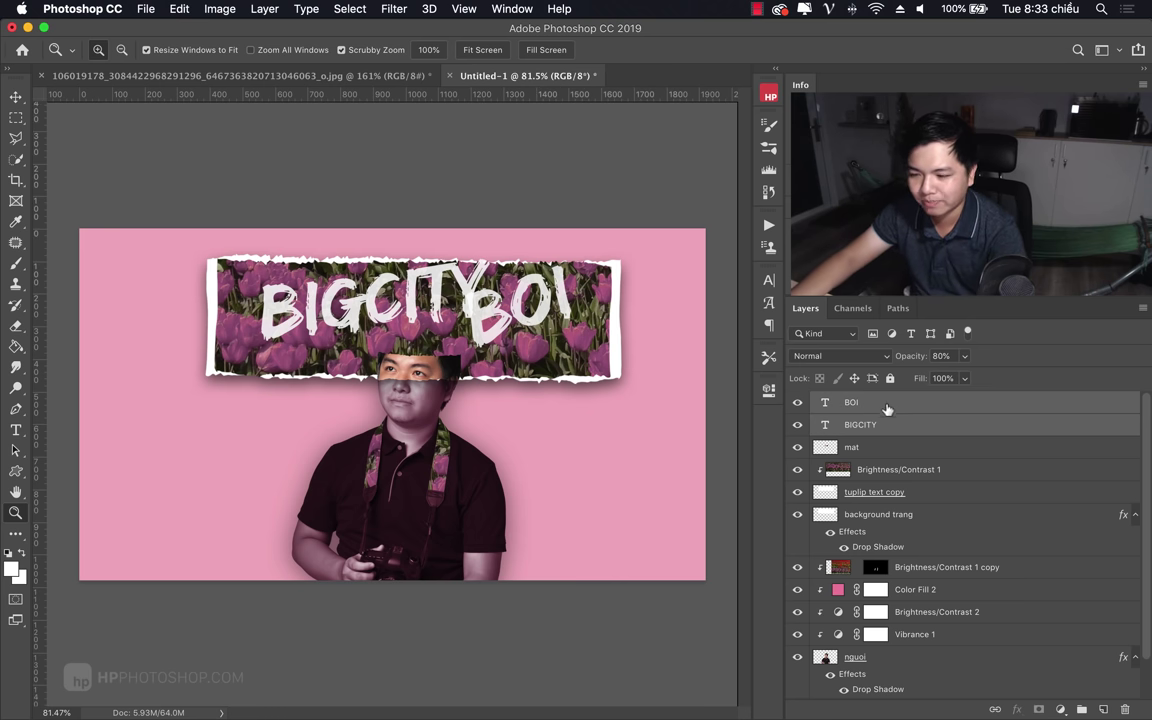
pyautogui.click(900, 428)
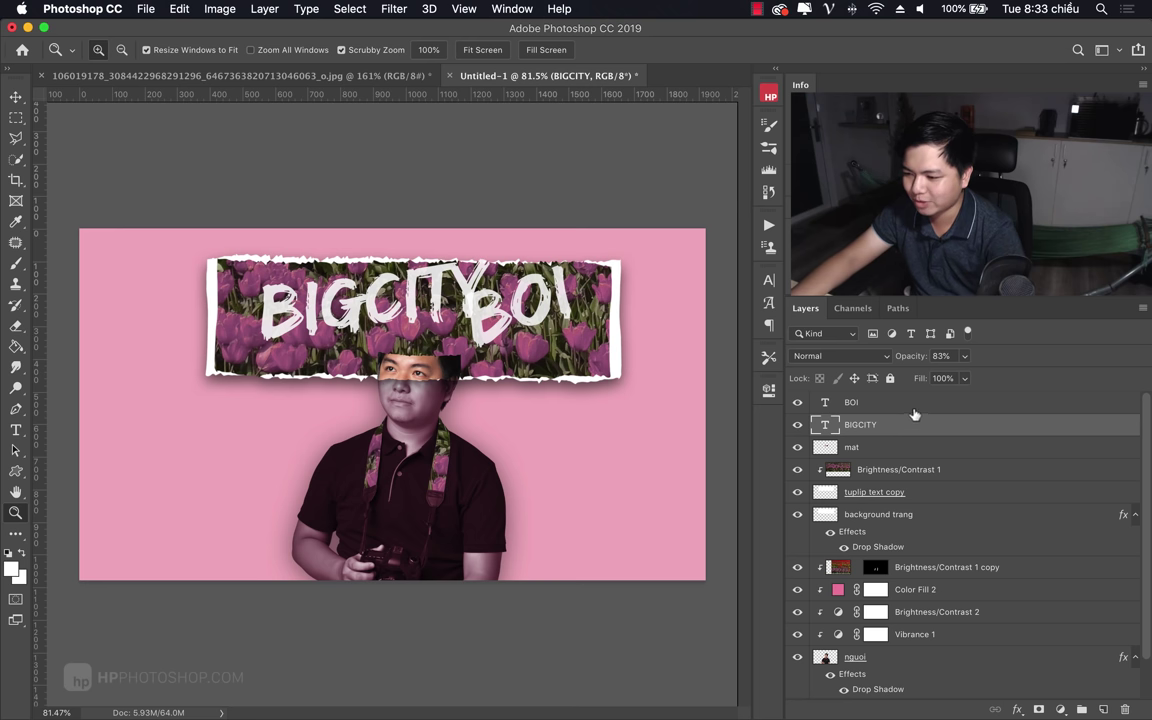
pyautogui.keyDown('shift'); pyautogui.click(926, 405); pyautogui.keyUp('shift')
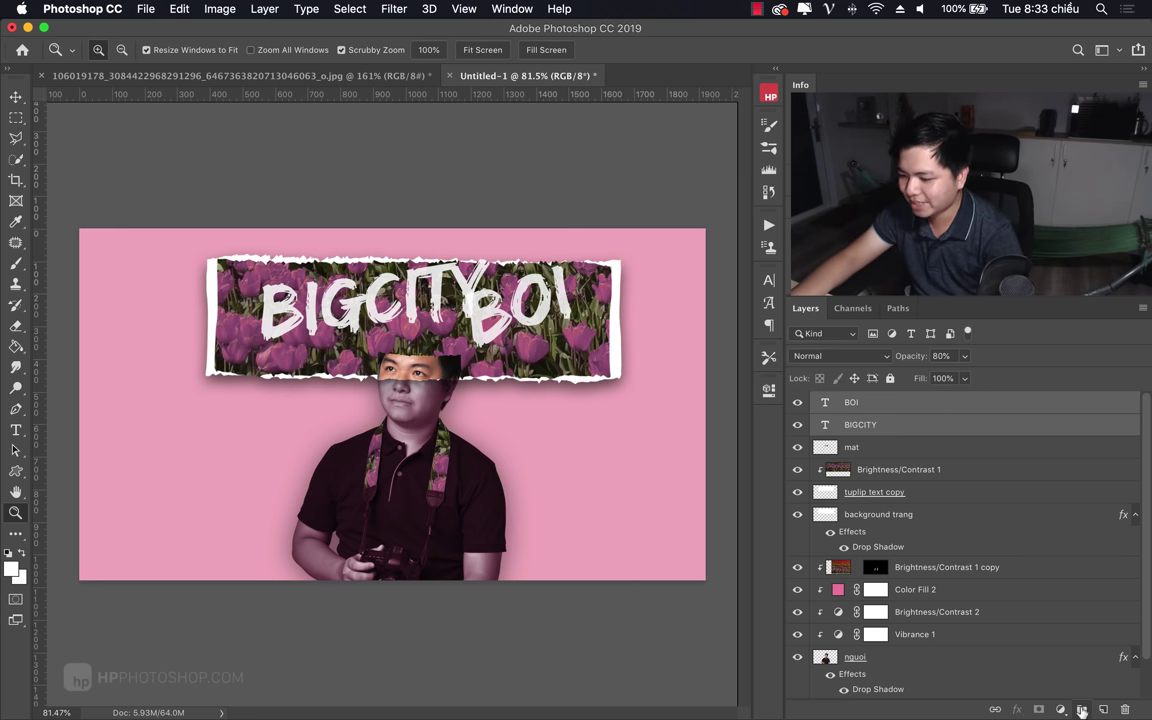
pyautogui.click(1081, 709)
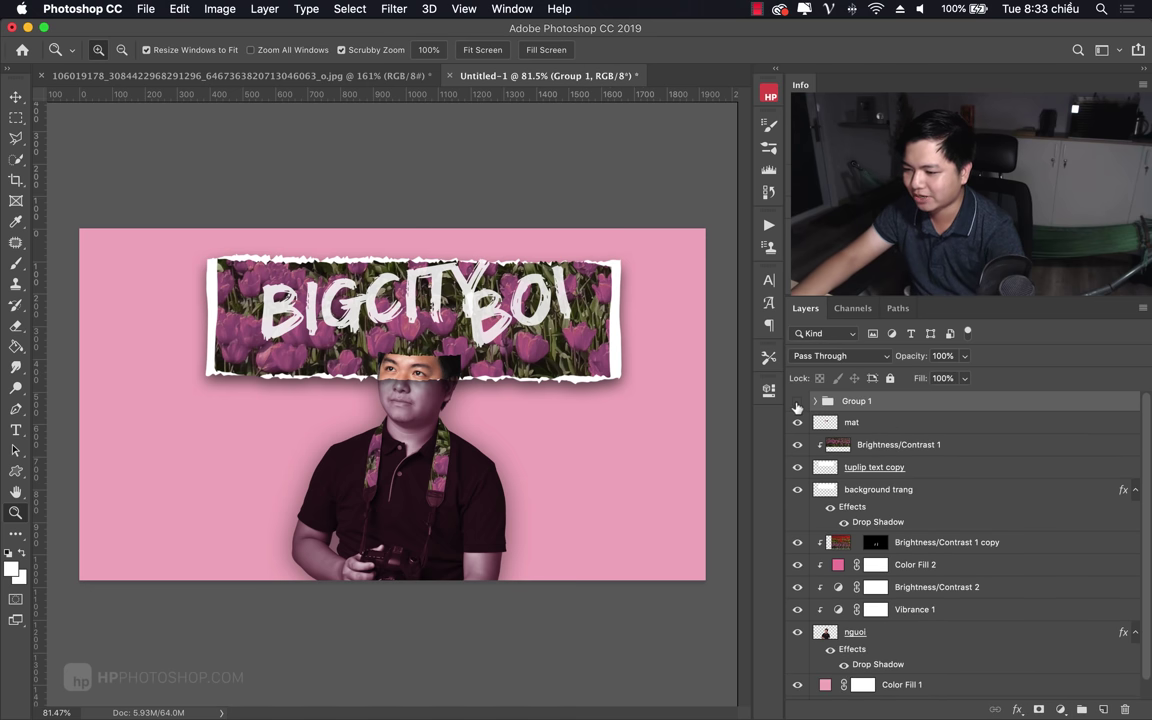
pyautogui.click(797, 402)
pyautogui.click(797, 402)
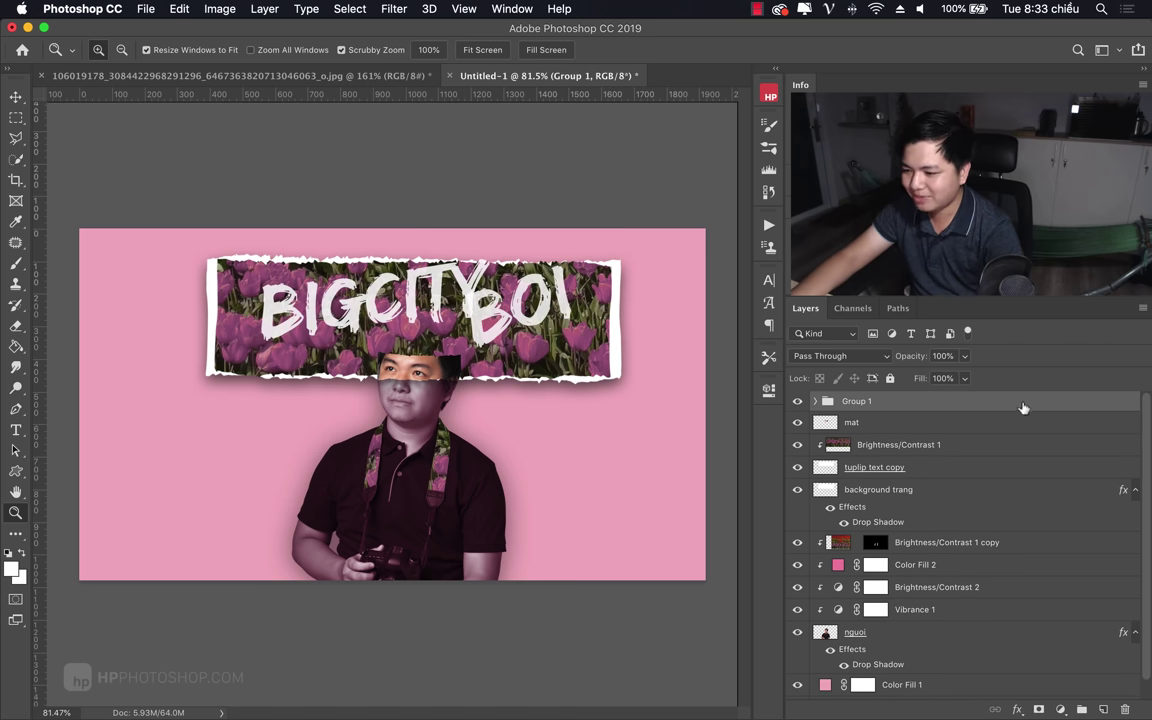
# - Give Group 1 a single drop shadow at 100% opacity, 3 px distance and 43 px size
pyautogui.rightClick(920, 405)
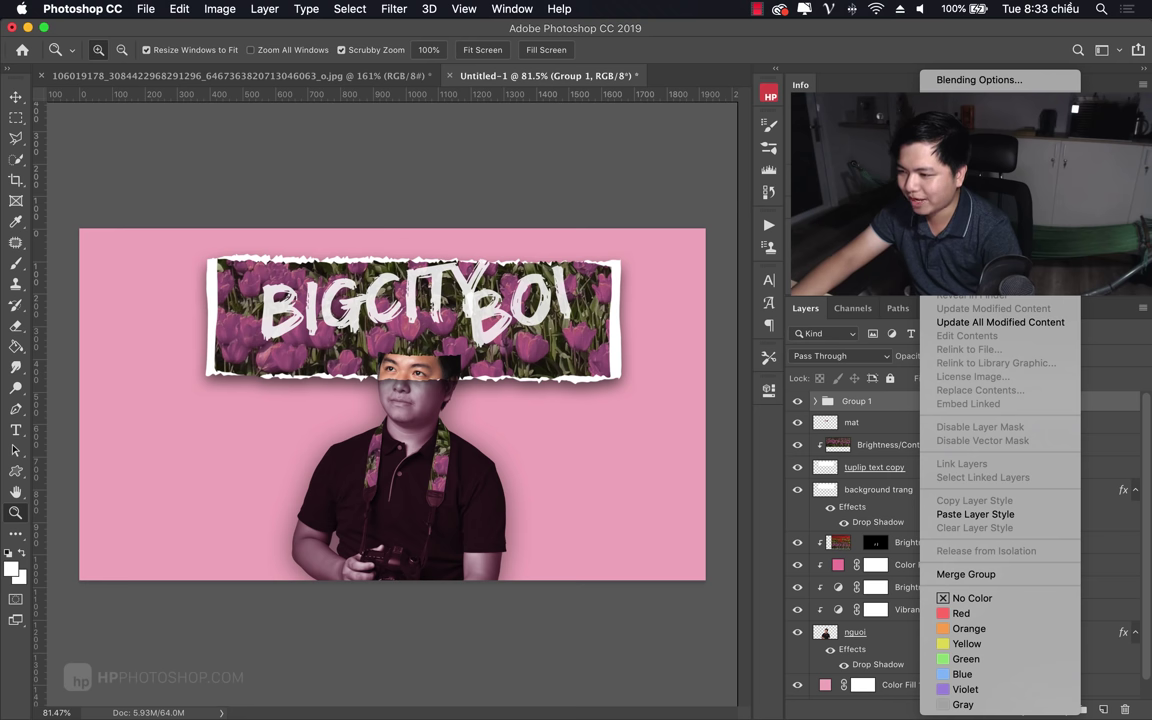
pyautogui.click(877, 433)
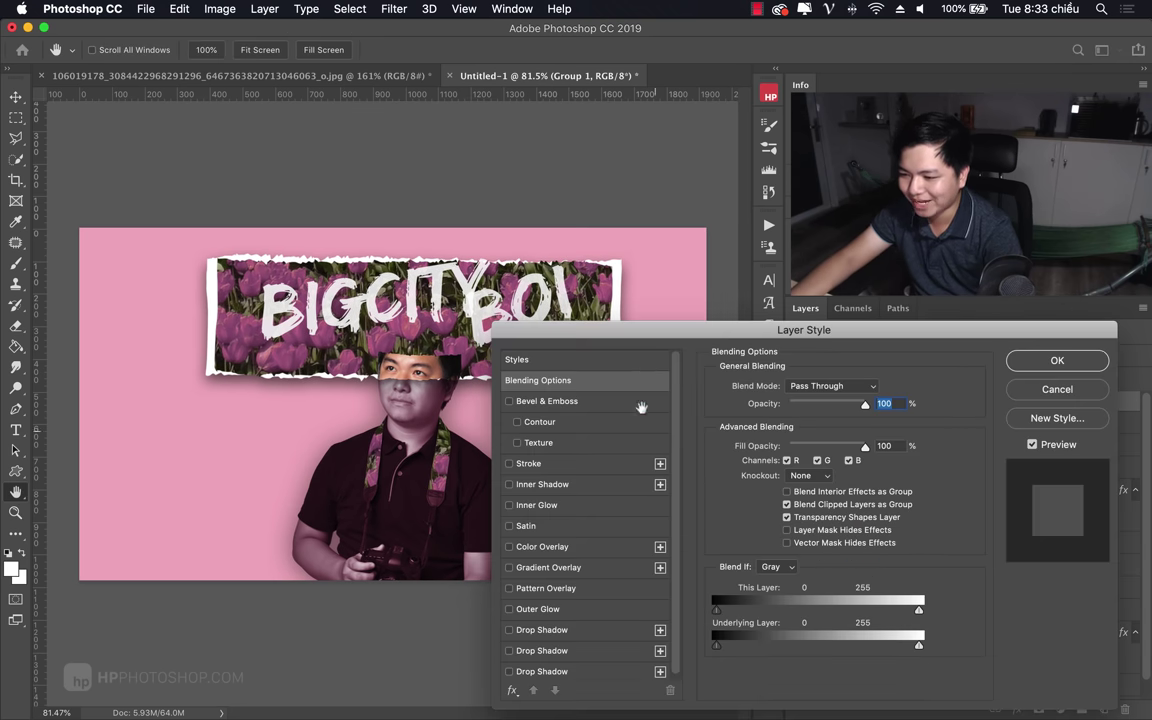
pyautogui.moveTo(718, 340); pyautogui.dragTo(675, 340)
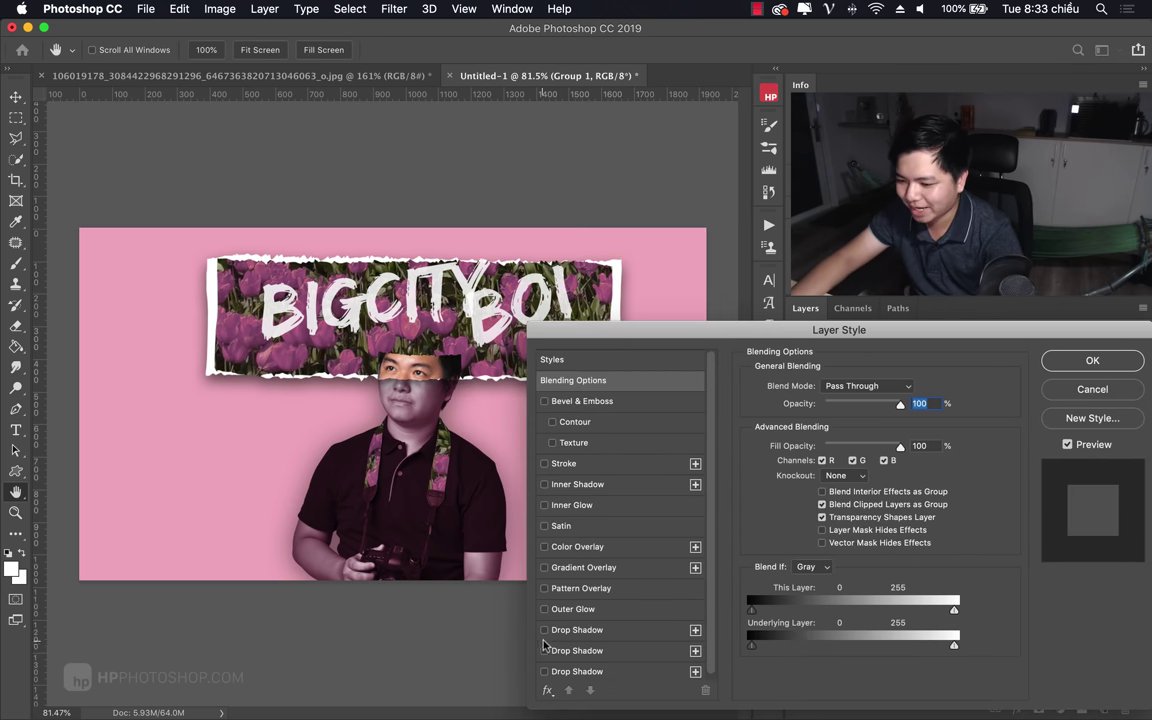
pyautogui.click(588, 652)
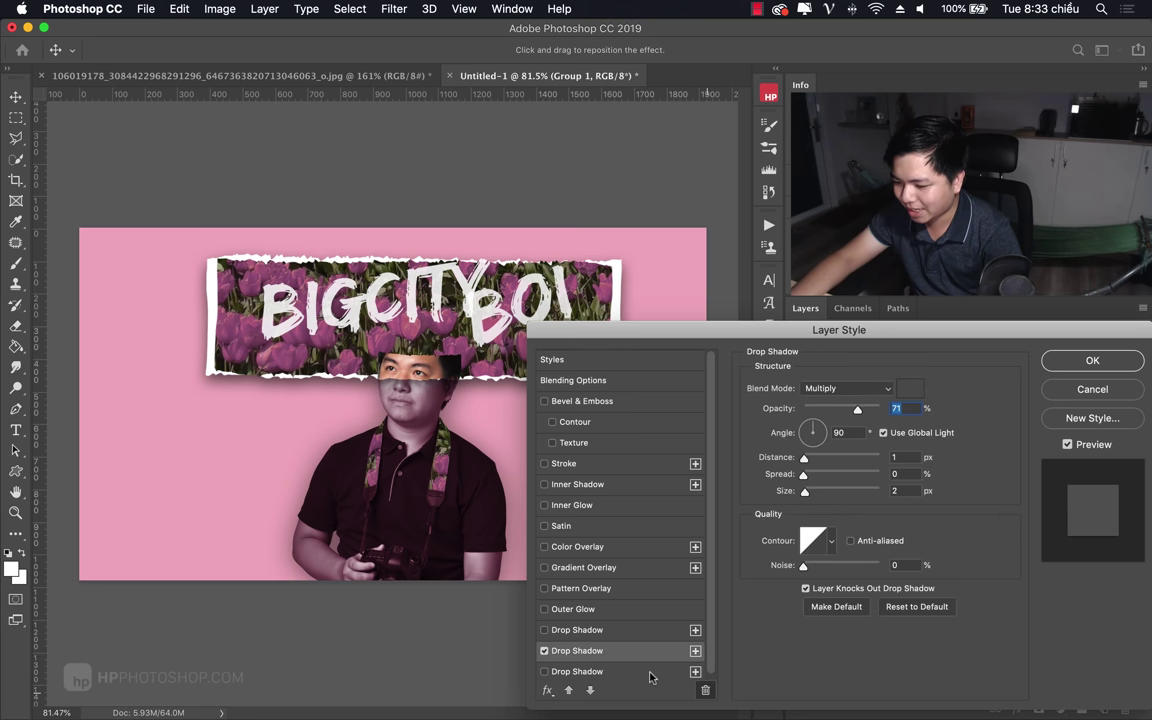
pyautogui.moveTo(648, 672); pyautogui.dragTo(705, 692)
pyautogui.click(705, 692)
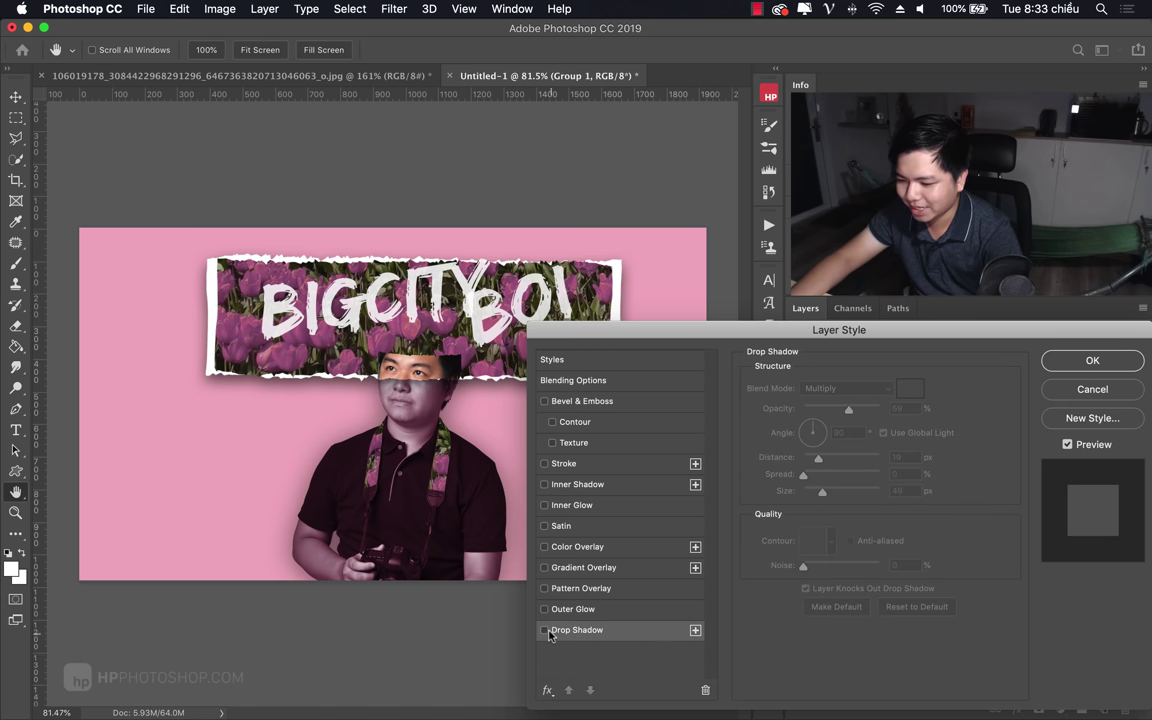
pyautogui.click(545, 630)
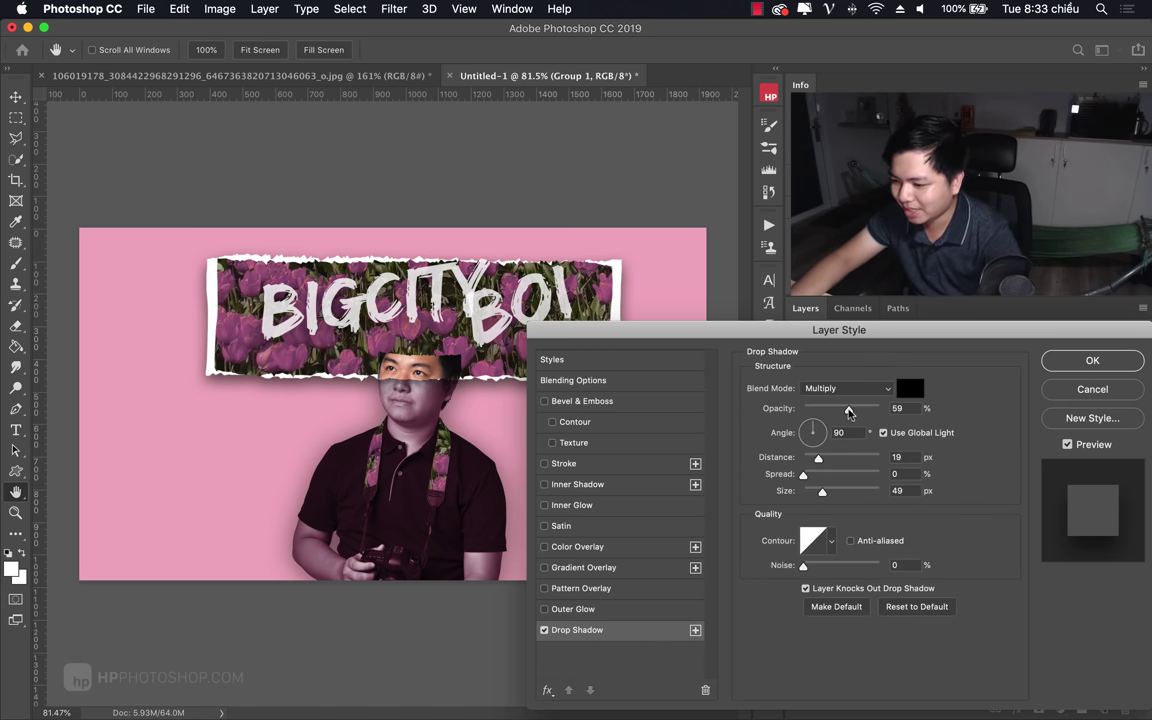
pyautogui.moveTo(849, 409); pyautogui.dragTo(885, 409)
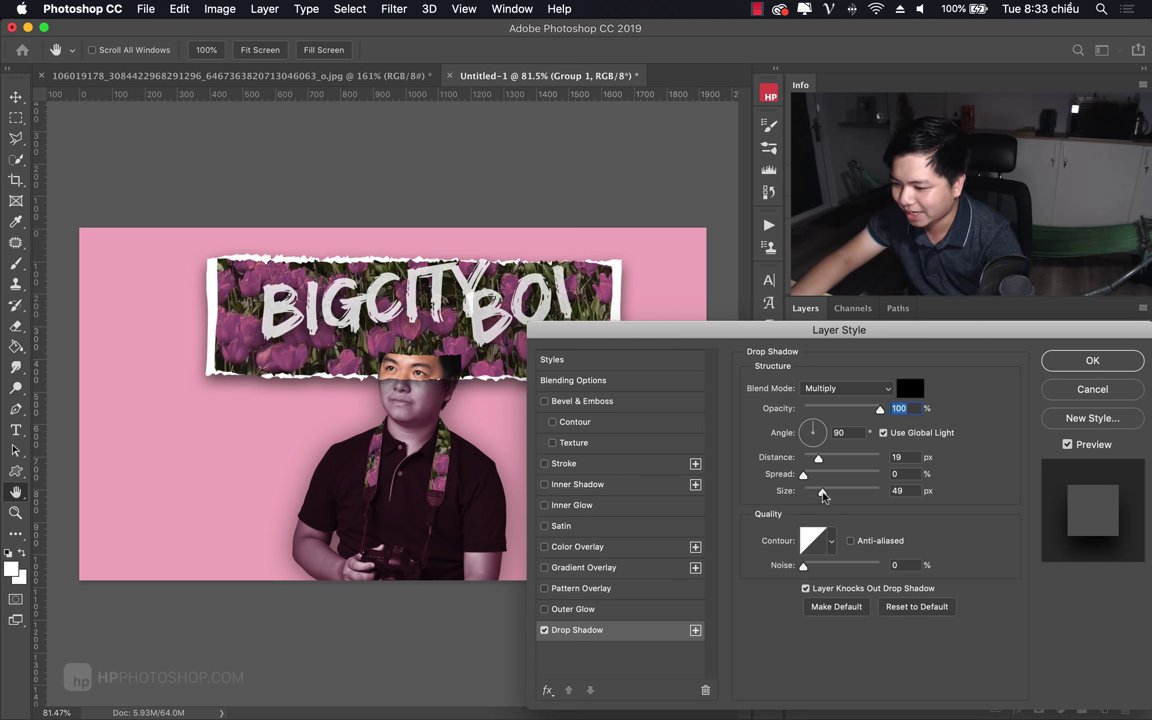
pyautogui.moveTo(818, 458)
pyautogui.mouseDown()
pyautogui.moveTo(805, 459)
pyautogui.moveTo(808, 492)
pyautogui.moveTo(821, 492)
pyautogui.mouseUp()
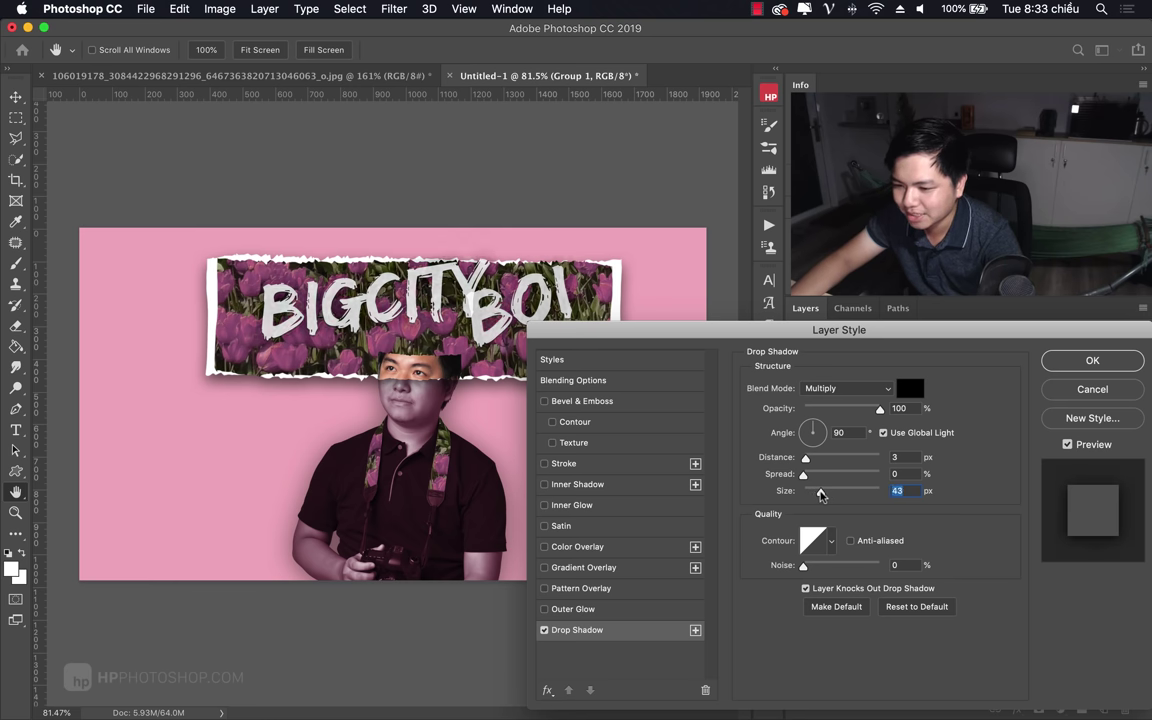
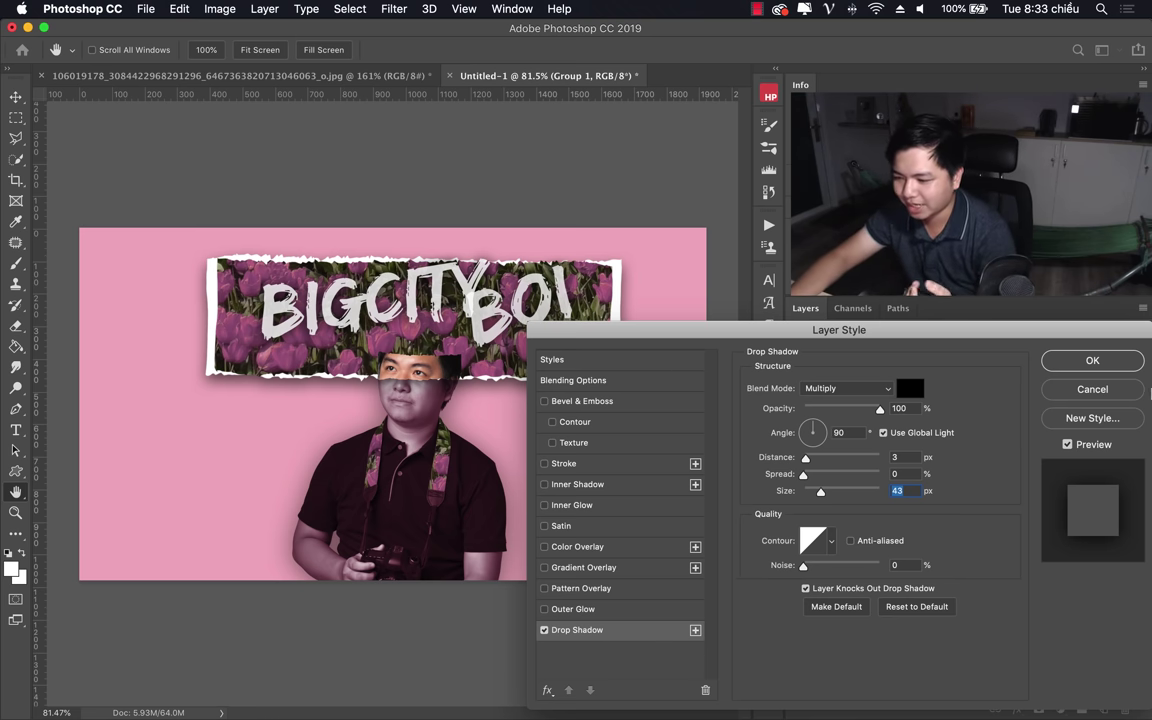
# - Apply the drop shadow to the banner group and keep a single duplicate above it
pyautogui.click(1093, 362)
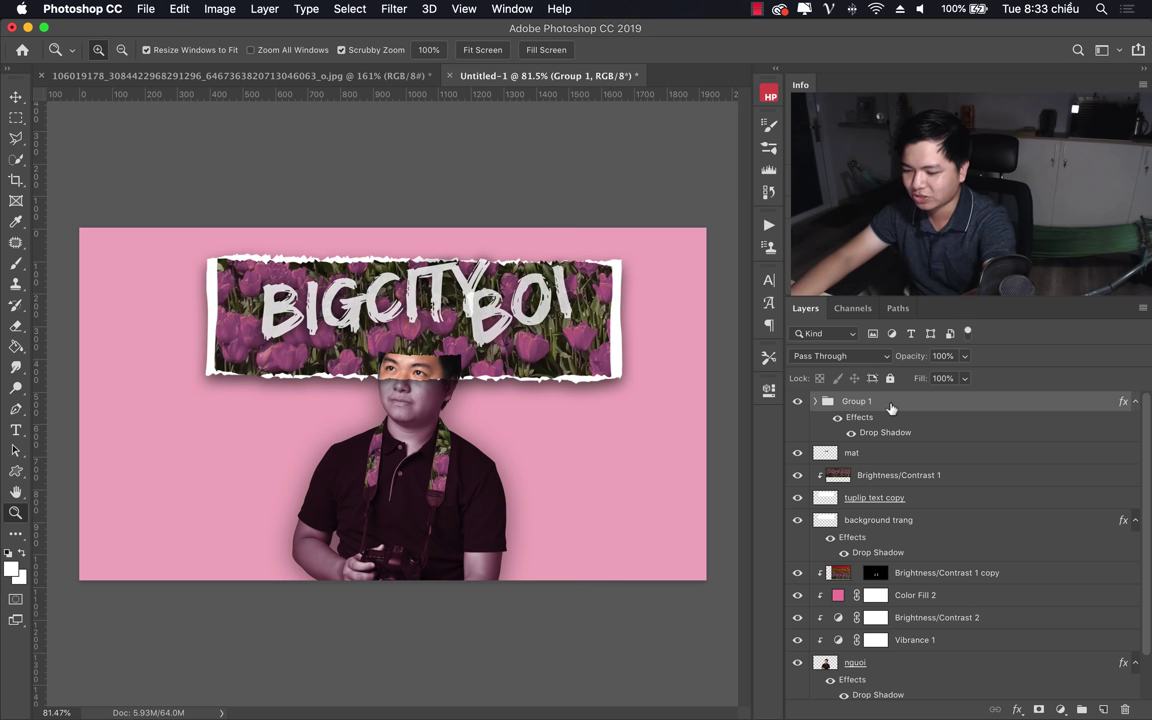
pyautogui.press('super+j')
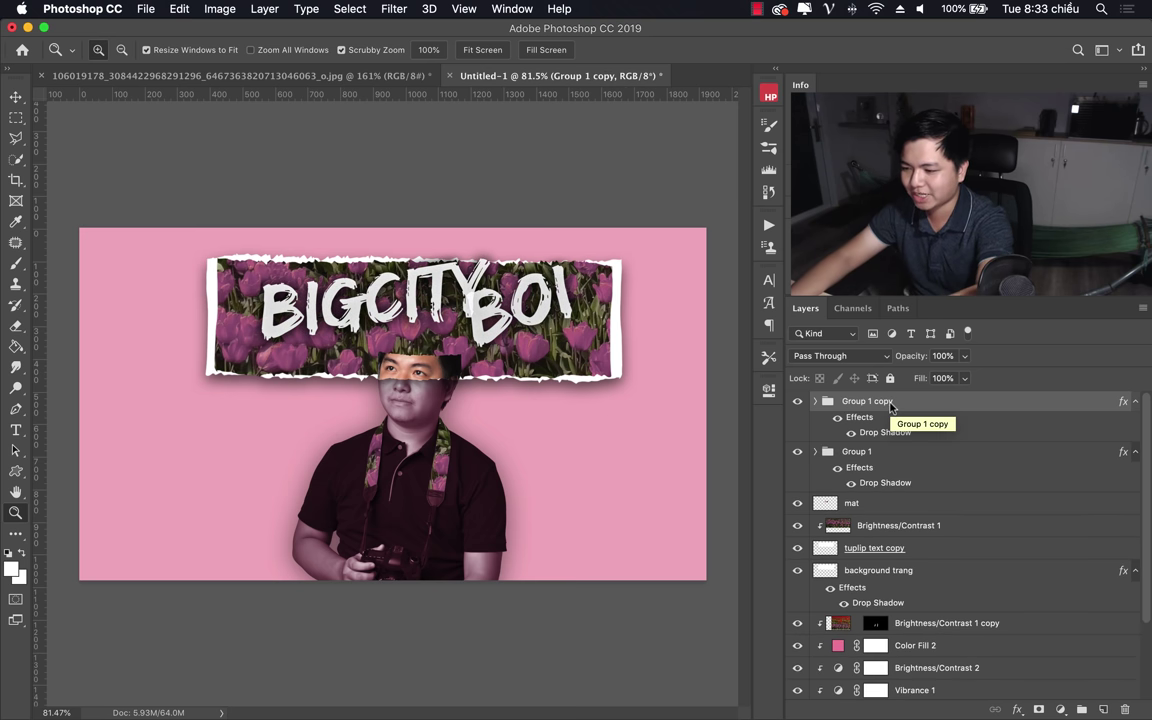
pyautogui.press('super+j')
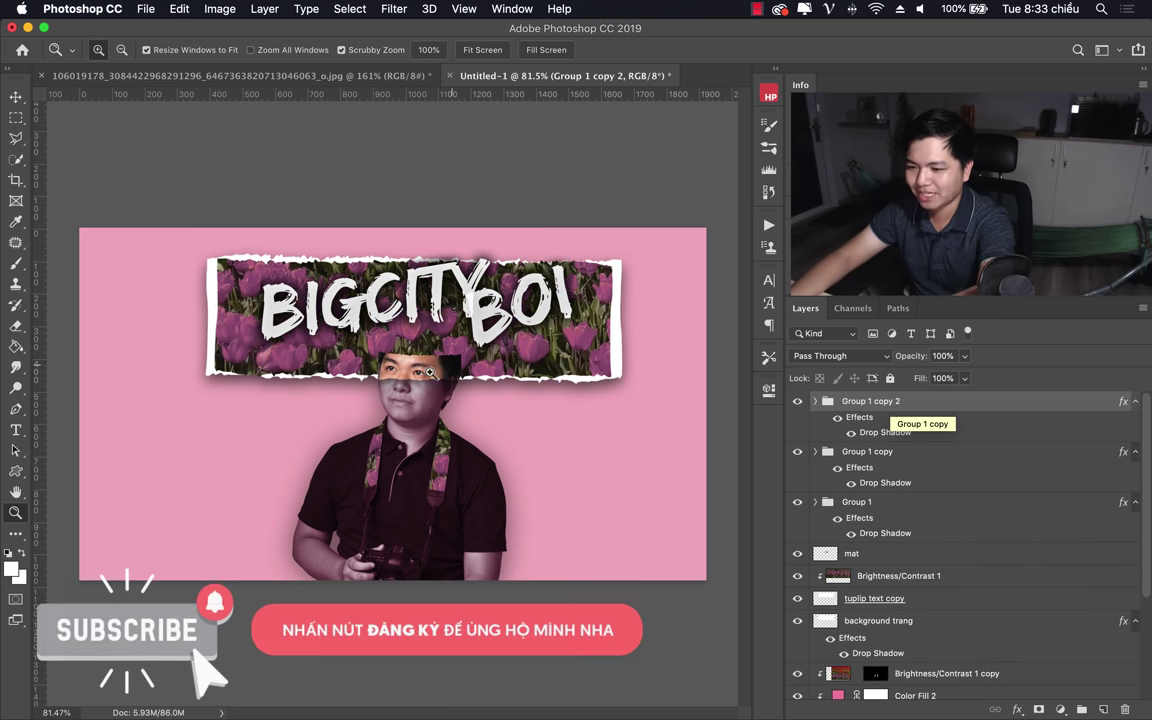
pyautogui.click(404, 331)
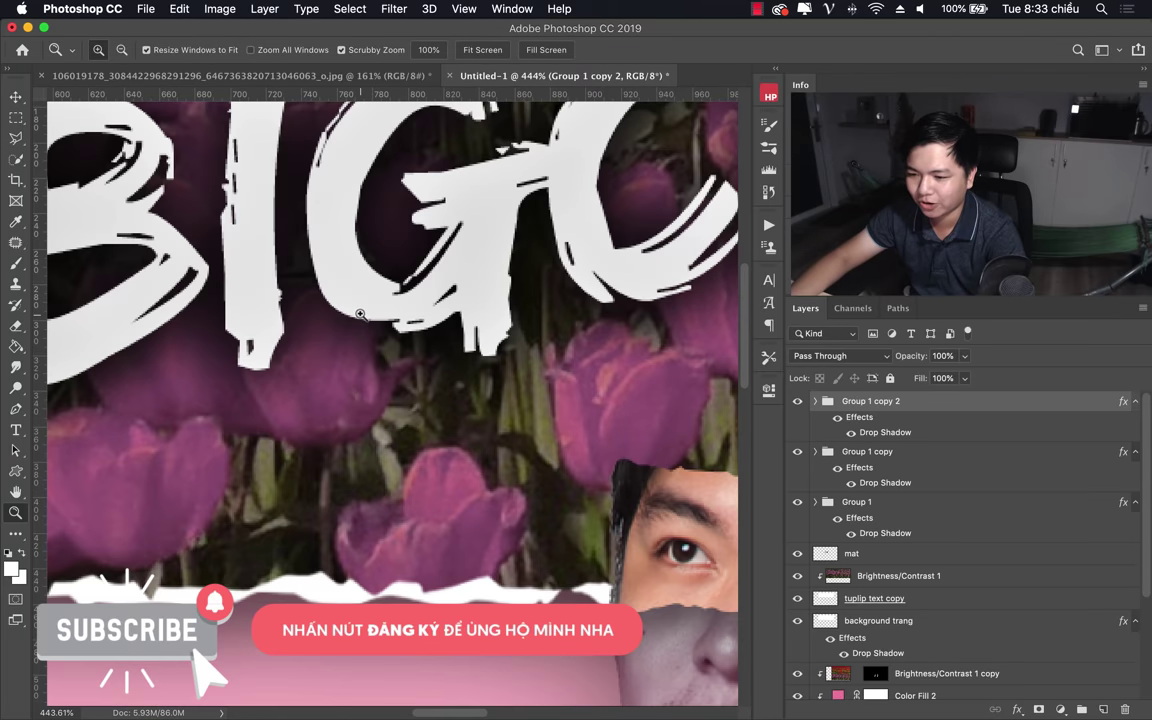
pyautogui.press('super+0')
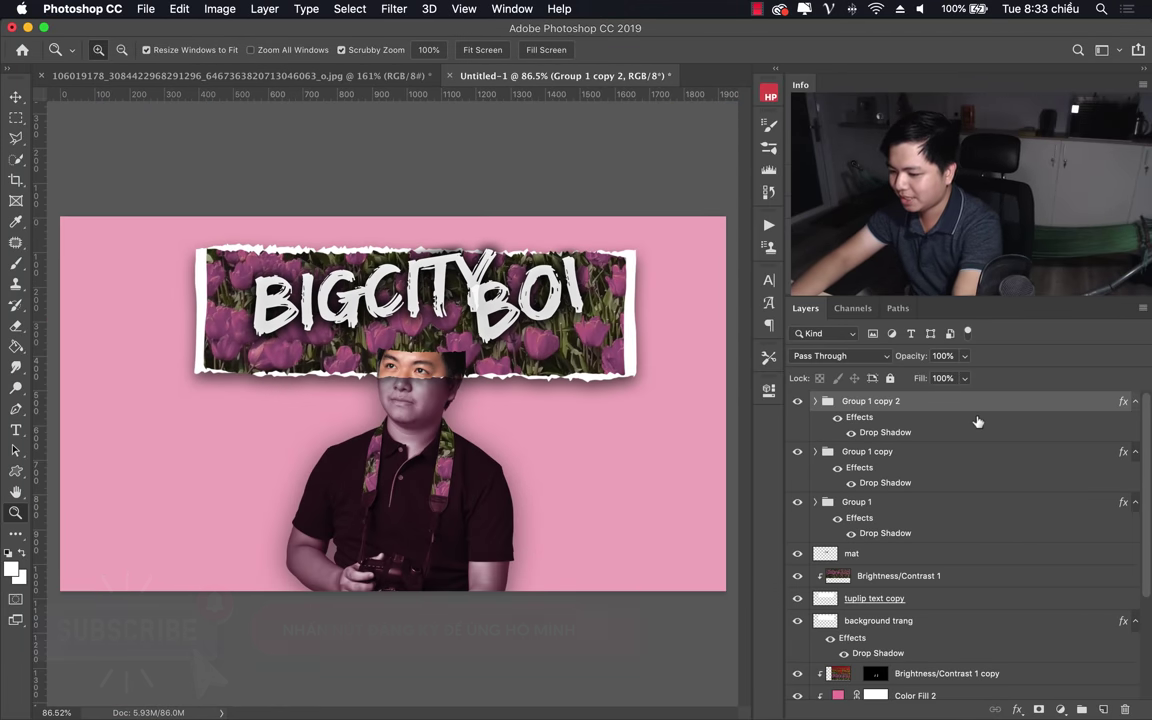
pyautogui.press('BackSpace')
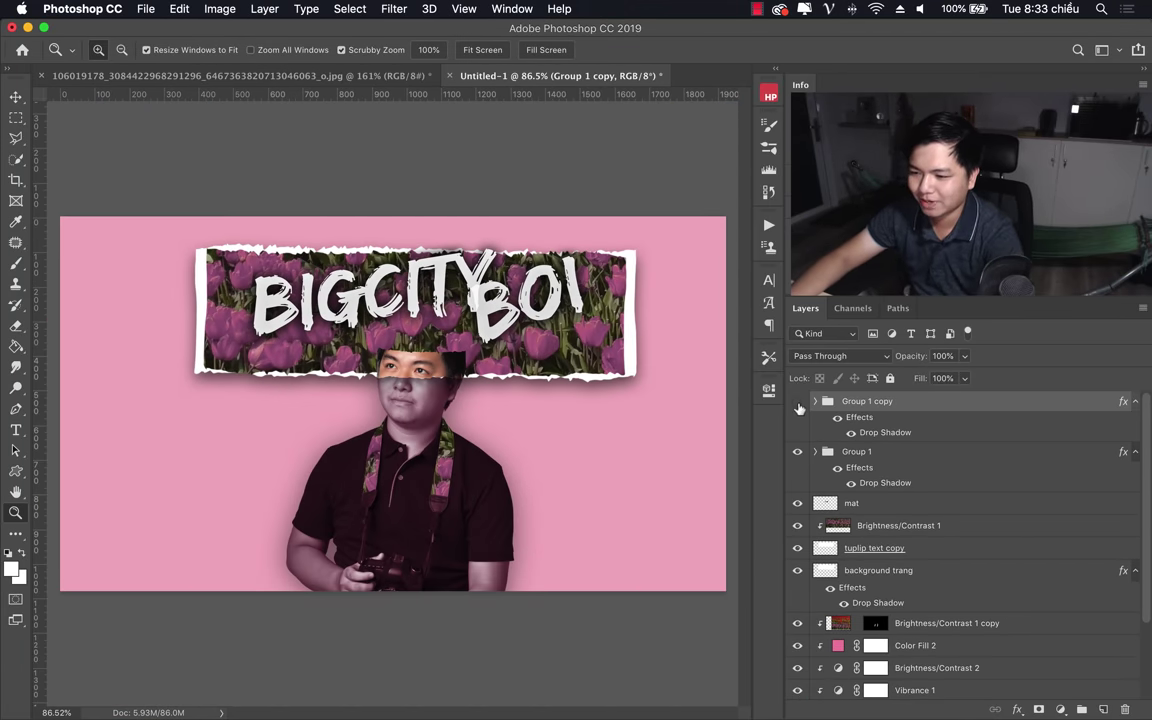
# - Compare the thumbnail with the reference poster image, then return to Untitled-1
pyautogui.moveTo(445, 340)
pyautogui.mouseDown()
pyautogui.moveTo(364, 342)
pyautogui.moveTo(291, 95)
pyautogui.mouseUp()
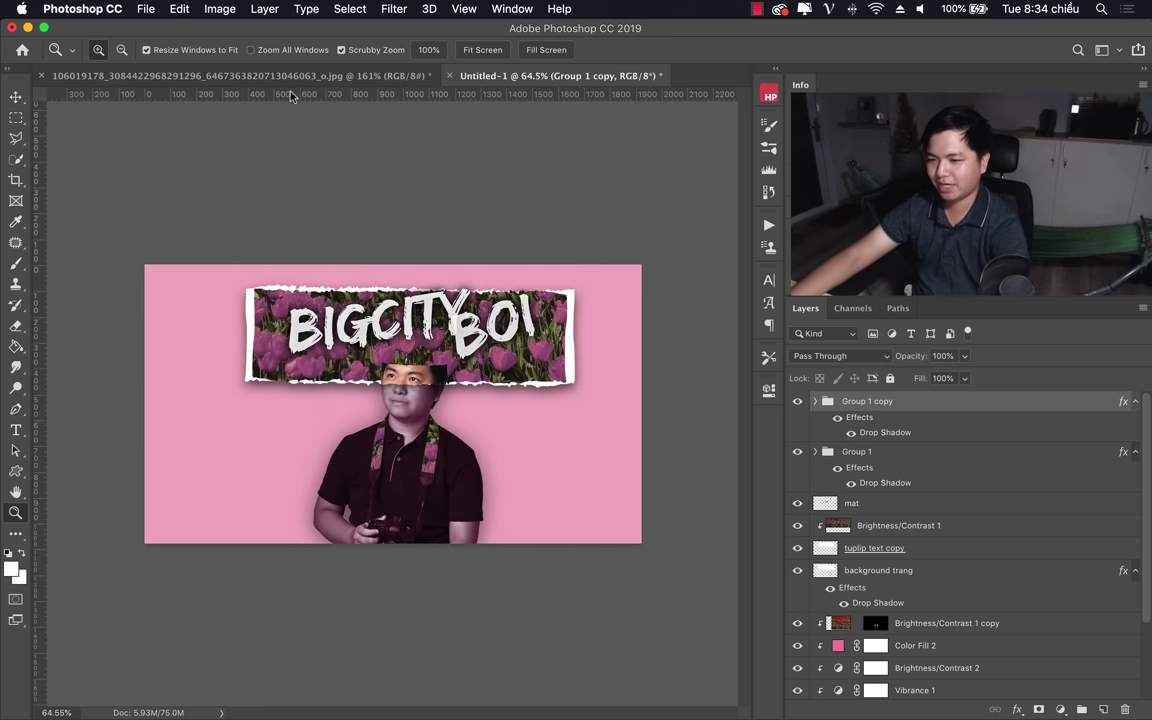
pyautogui.click(290, 76)
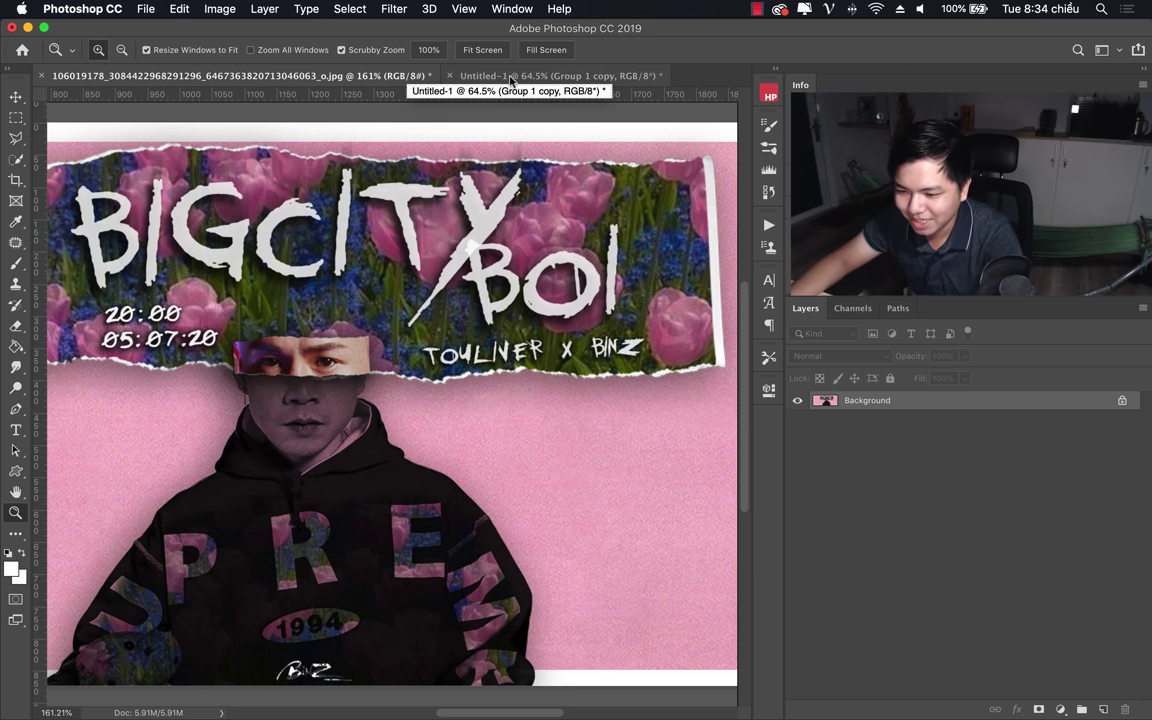
pyautogui.click(510, 80)
pyautogui.moveTo(243, 433); pyautogui.dragTo(330, 433)
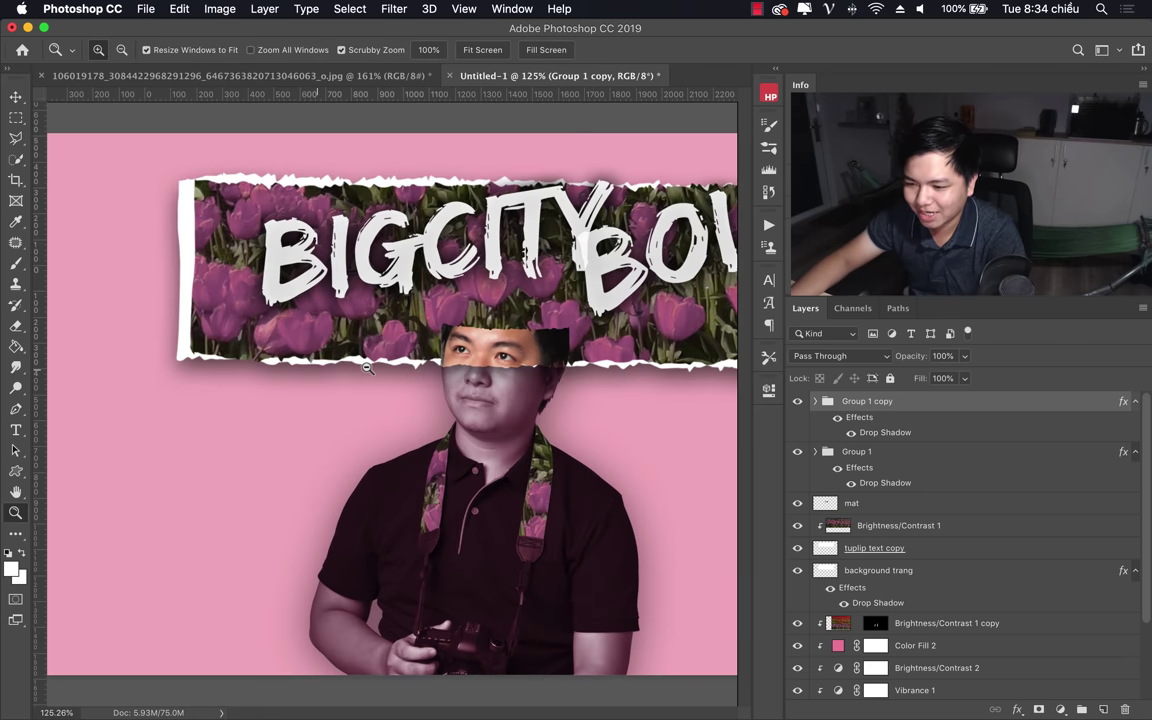
pyautogui.click(20, 432)
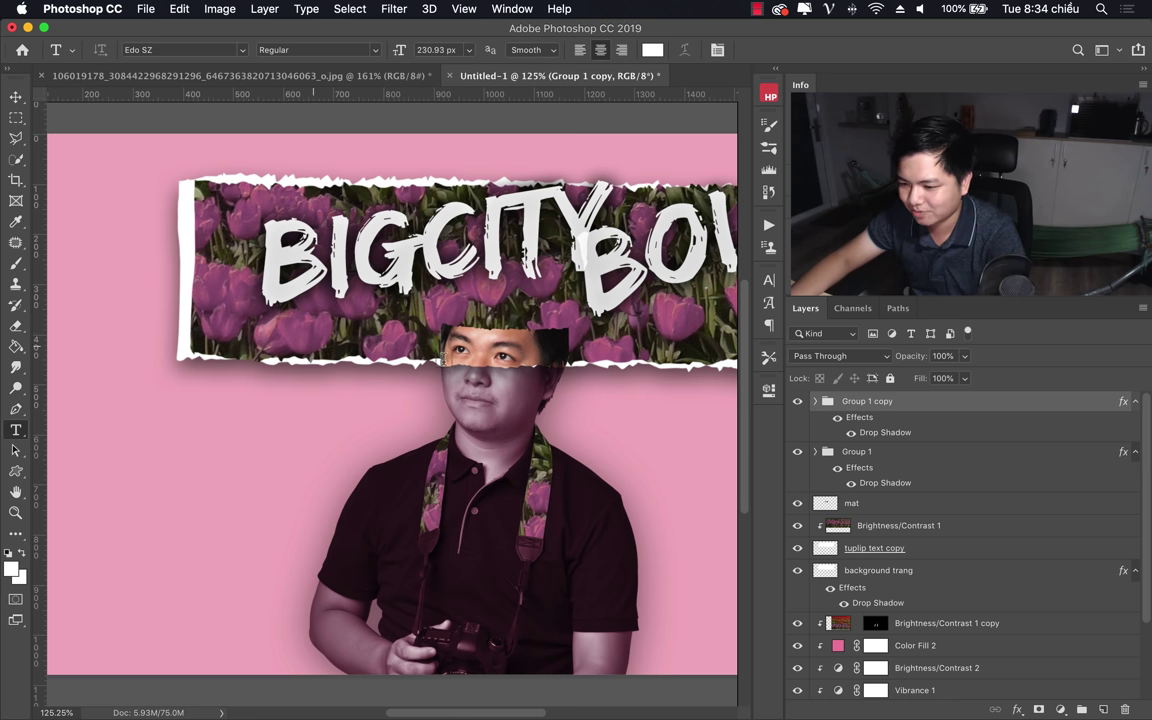
# - Add white 27 px 'HPPHOTOSHOP.COM' text in the banner's lower-left corner
pyautogui.click(284, 350)
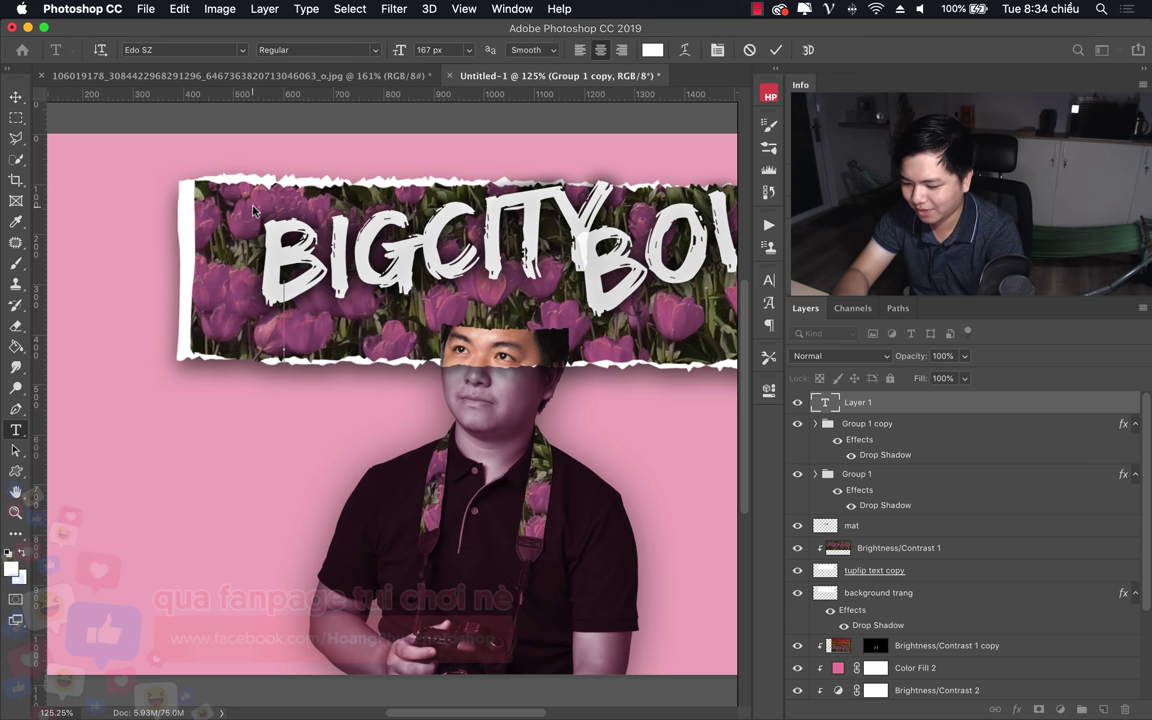
pyautogui.write('H')
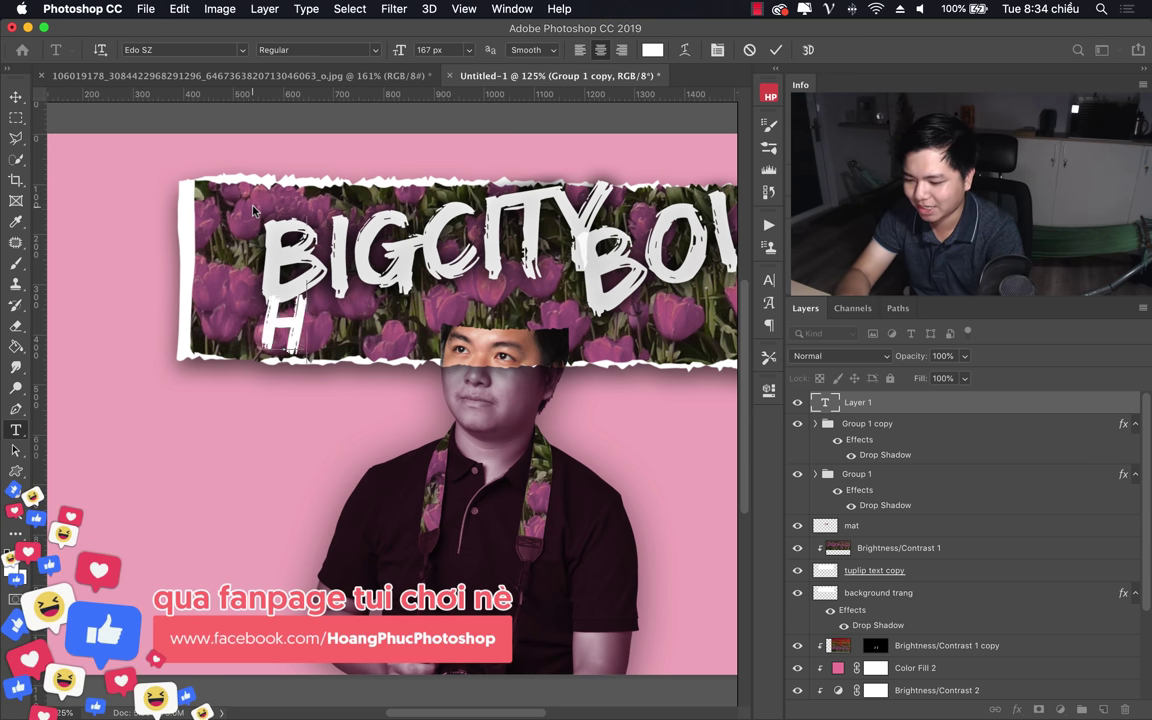
pyautogui.write('PPHOTOSHOP.COM')
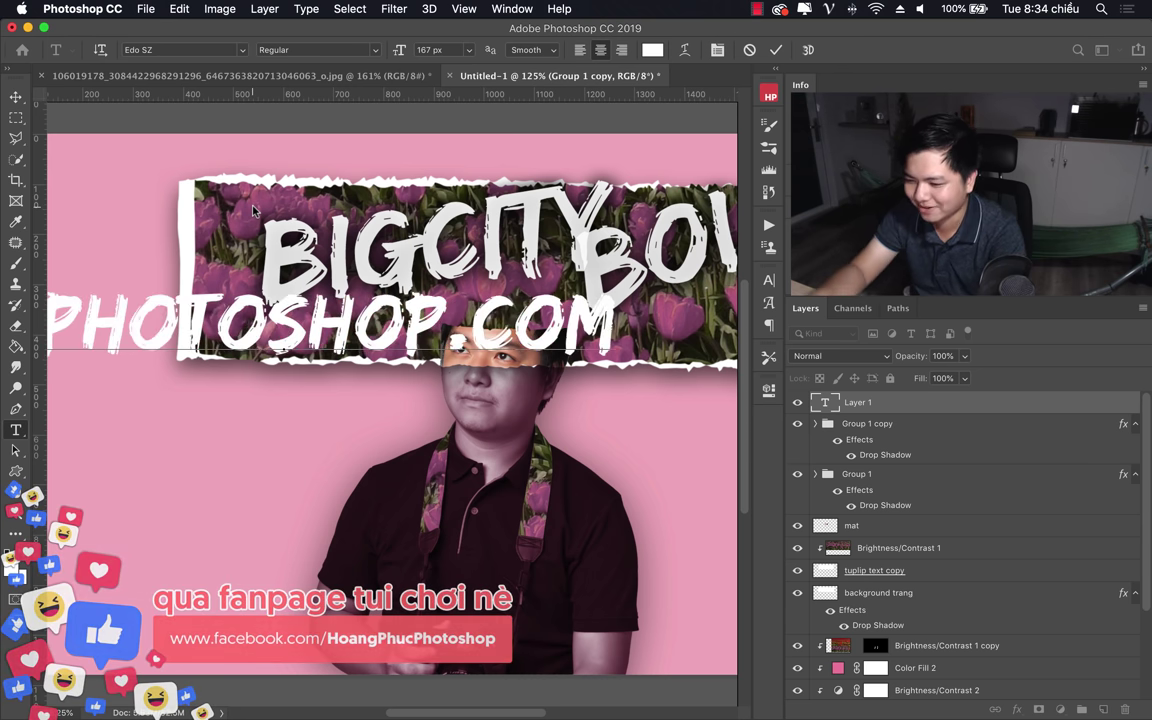
pyautogui.hotkey('ctrl', 'a')
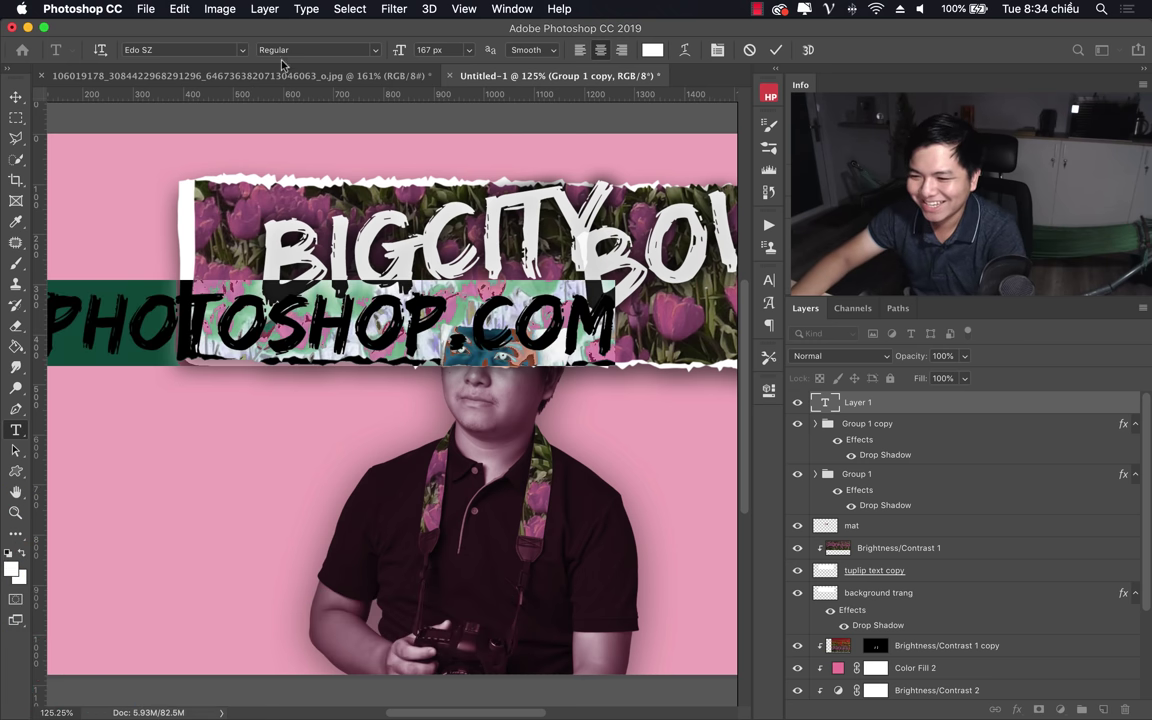
pyautogui.moveTo(400, 50); pyautogui.dragTo(287, 93)
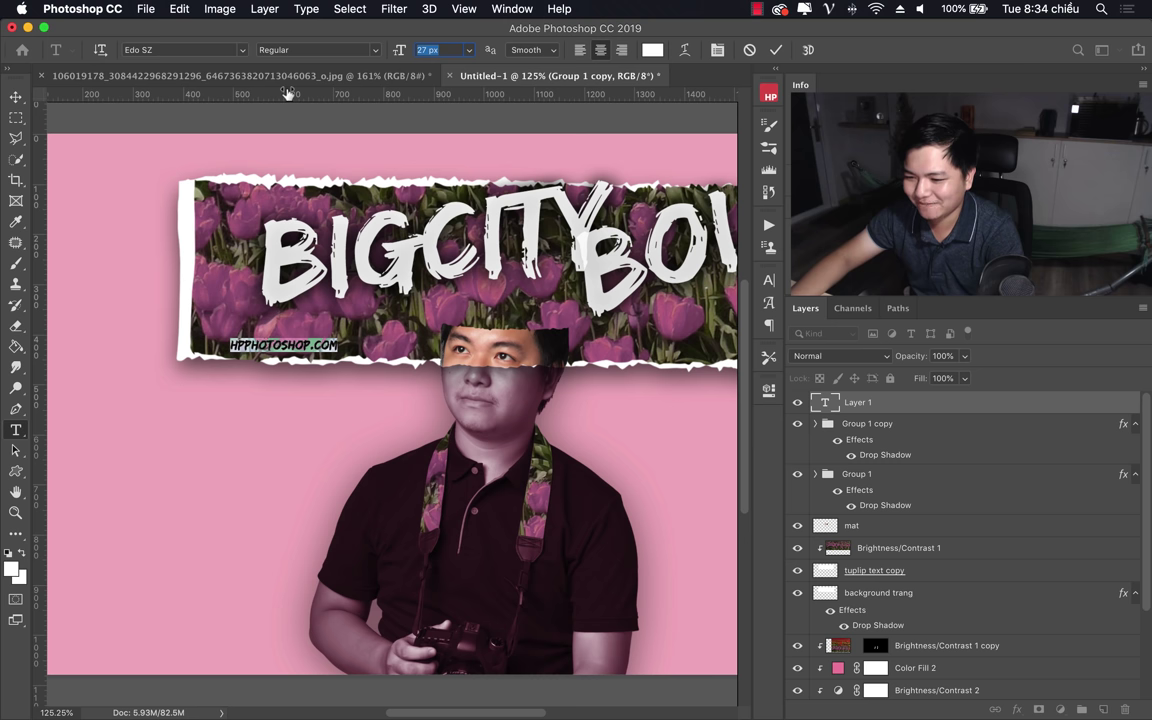
pyautogui.click(16, 97)
pyautogui.moveTo(329, 344); pyautogui.dragTo(351, 334)
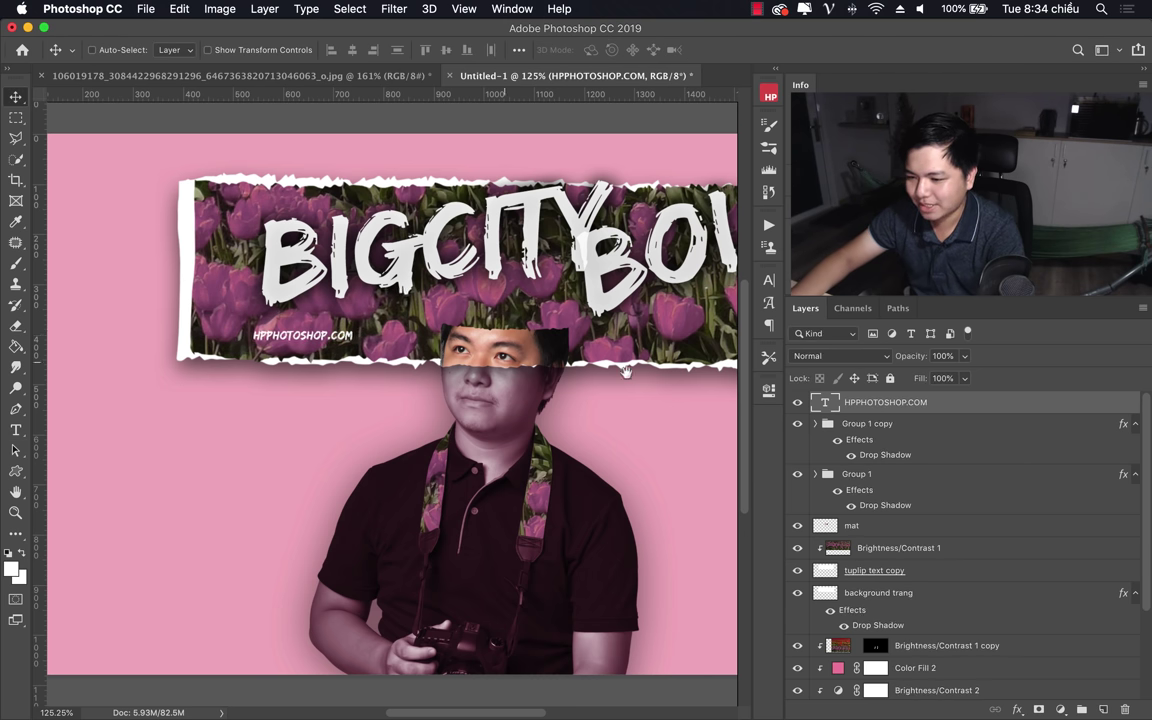
pyautogui.moveTo(625, 372); pyautogui.dragTo(481, 396)
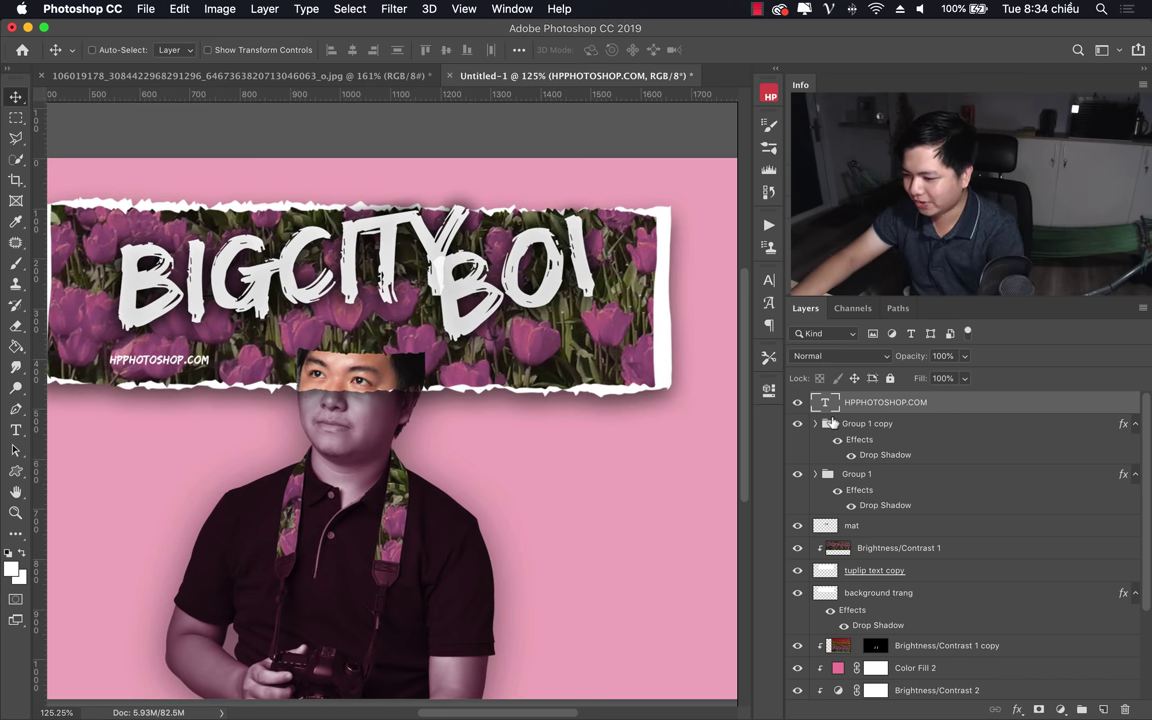
# - Duplicate the website text and reword the copy to 'PHOTOSHOP X LIGHTROOM'
pyautogui.hotkey('ctrl', 'j')
pyautogui.moveTo(222, 378); pyautogui.dragTo(614, 378)
pyautogui.doubleClick(586, 359)
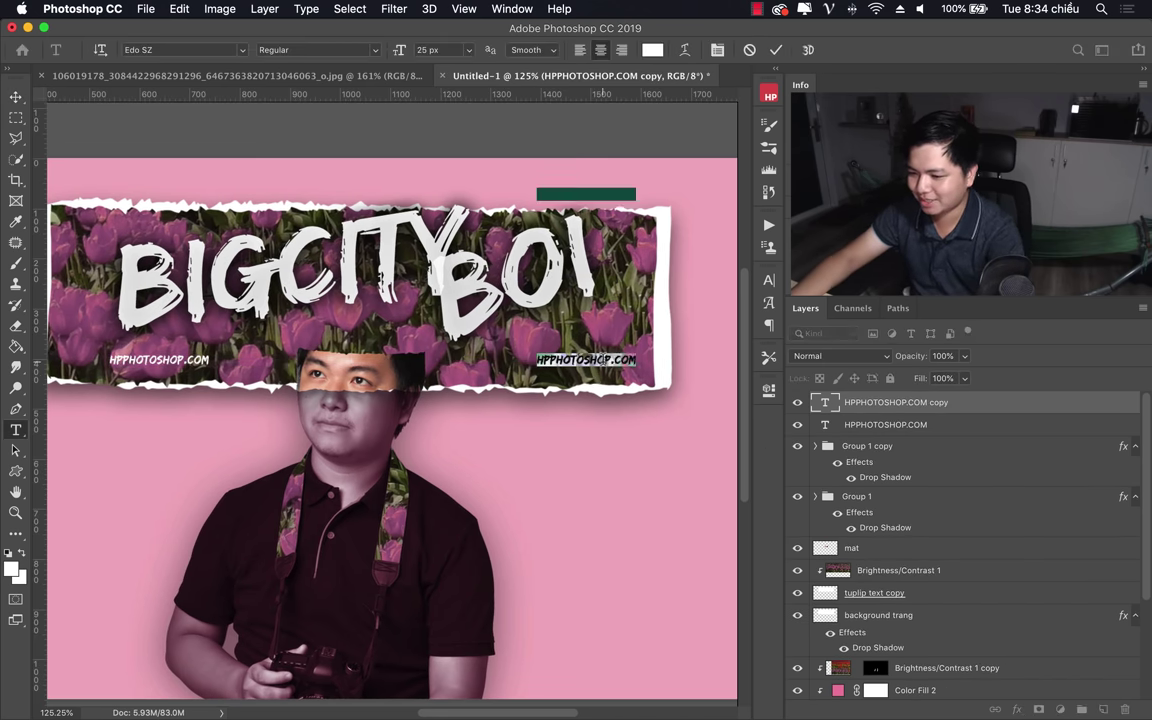
pyautogui.write('HỌC')
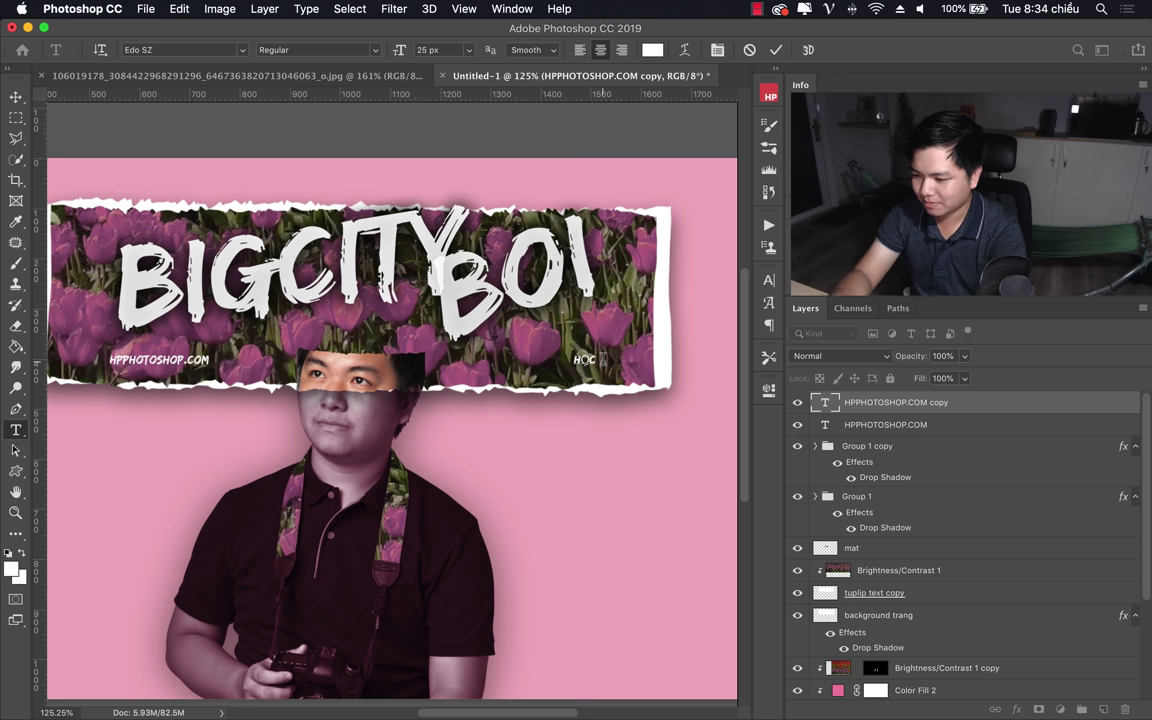
pyautogui.press('BackSpace')
pyautogui.write('PHOTOS')
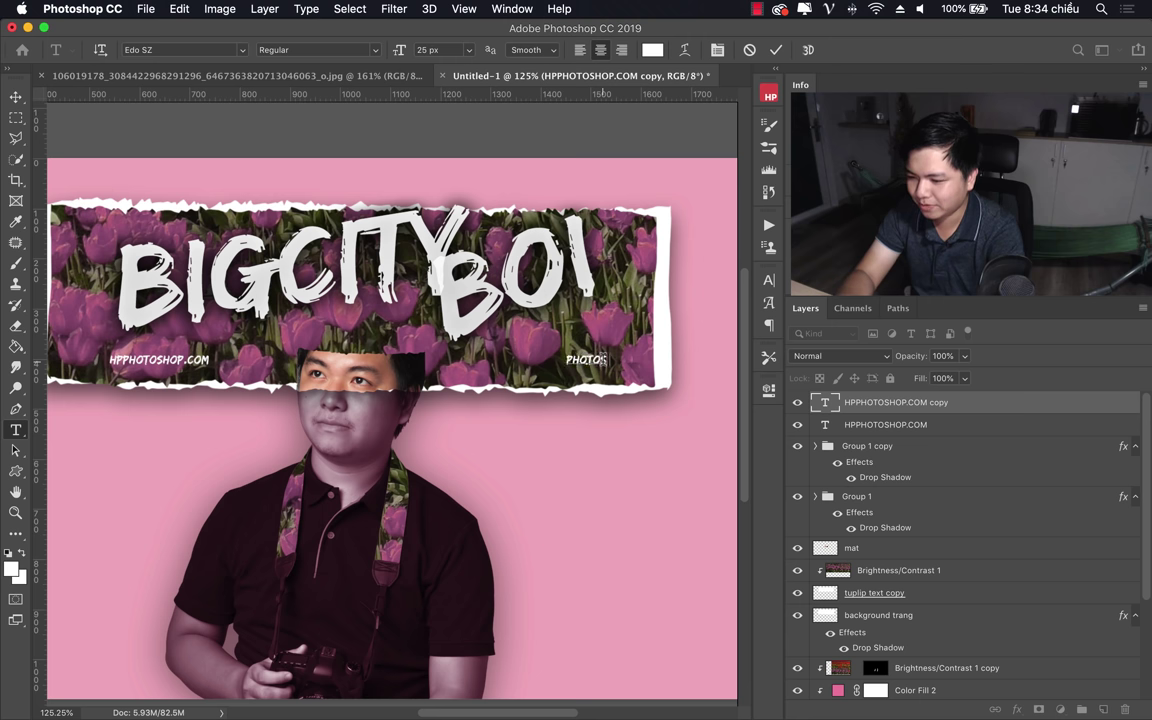
pyautogui.write('HOP X')
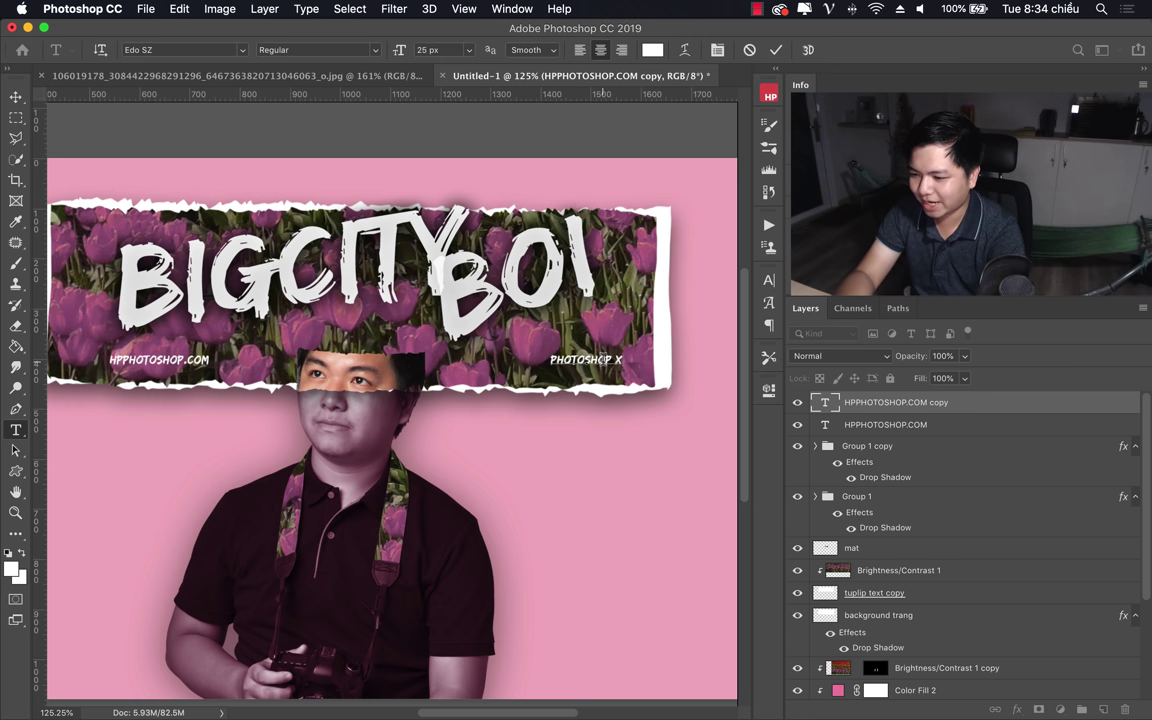
pyautogui.write(' LIGHTROOM')
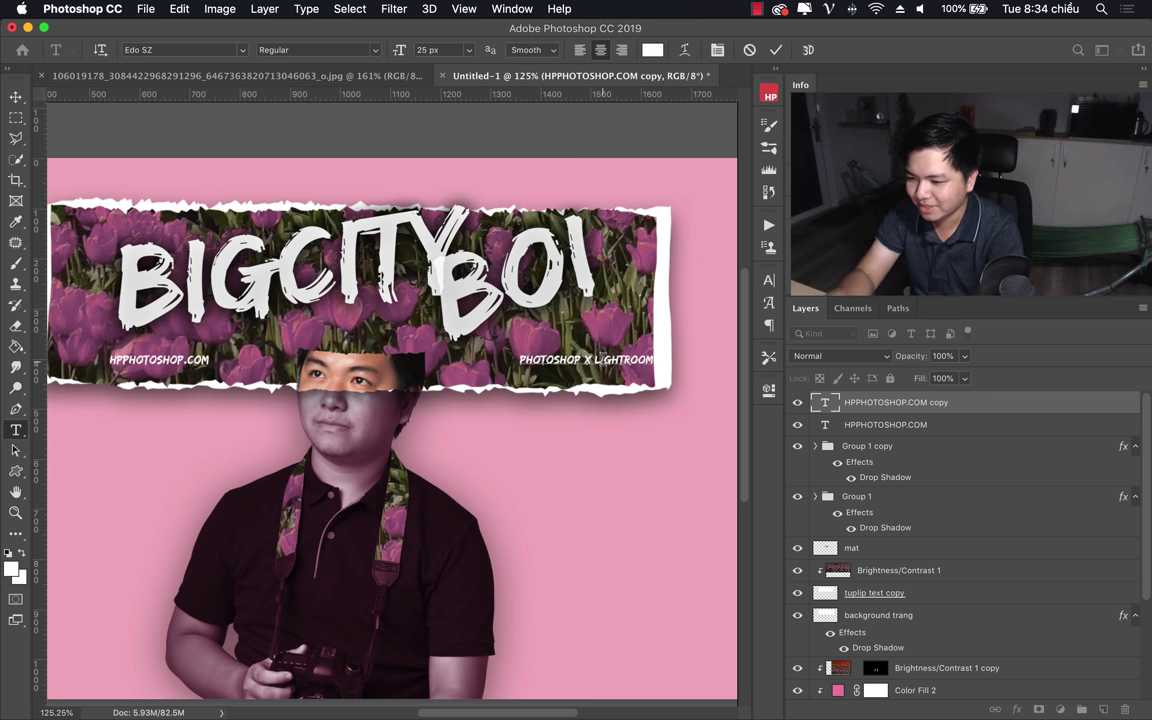
pyautogui.hotkey('ctrl', 'Return')
# - Nudge the caption into the banner's lower-right corner and fit the canvas on screen
pyautogui.press('v')
pyautogui.moveTo(616, 366); pyautogui.dragTo(598, 372)
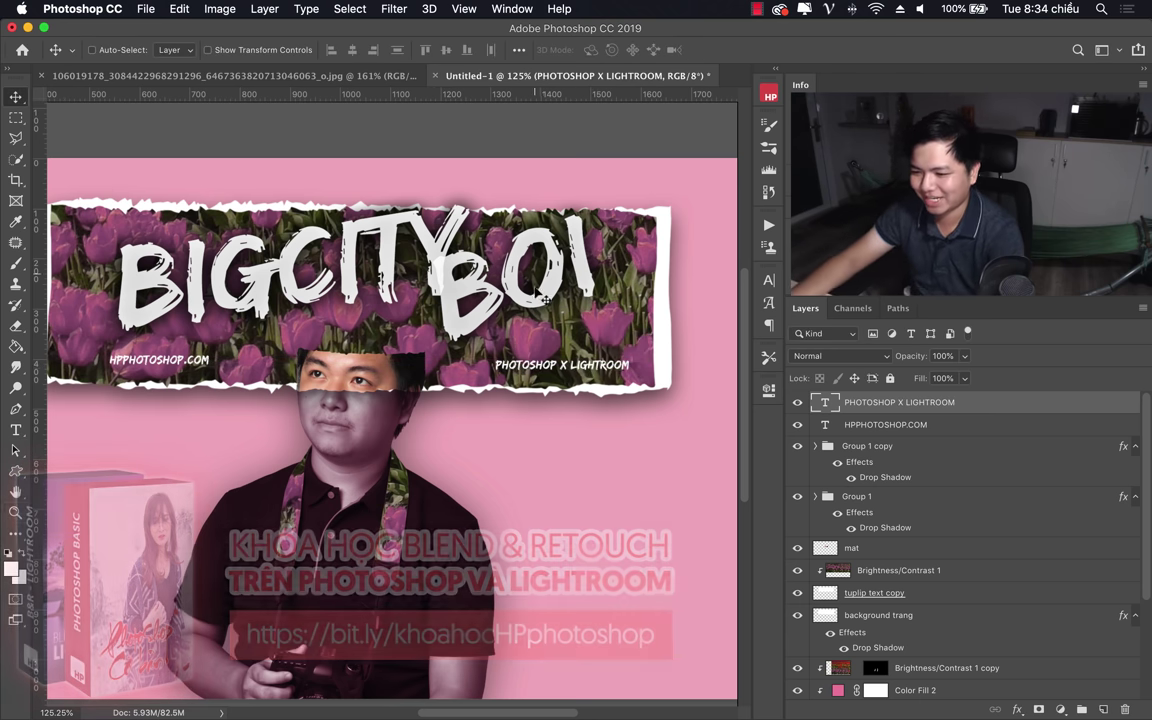
pyautogui.press('z')
pyautogui.moveTo(471, 292); pyautogui.dragTo(441, 306)
pyautogui.hotkey('ctrl', '0')
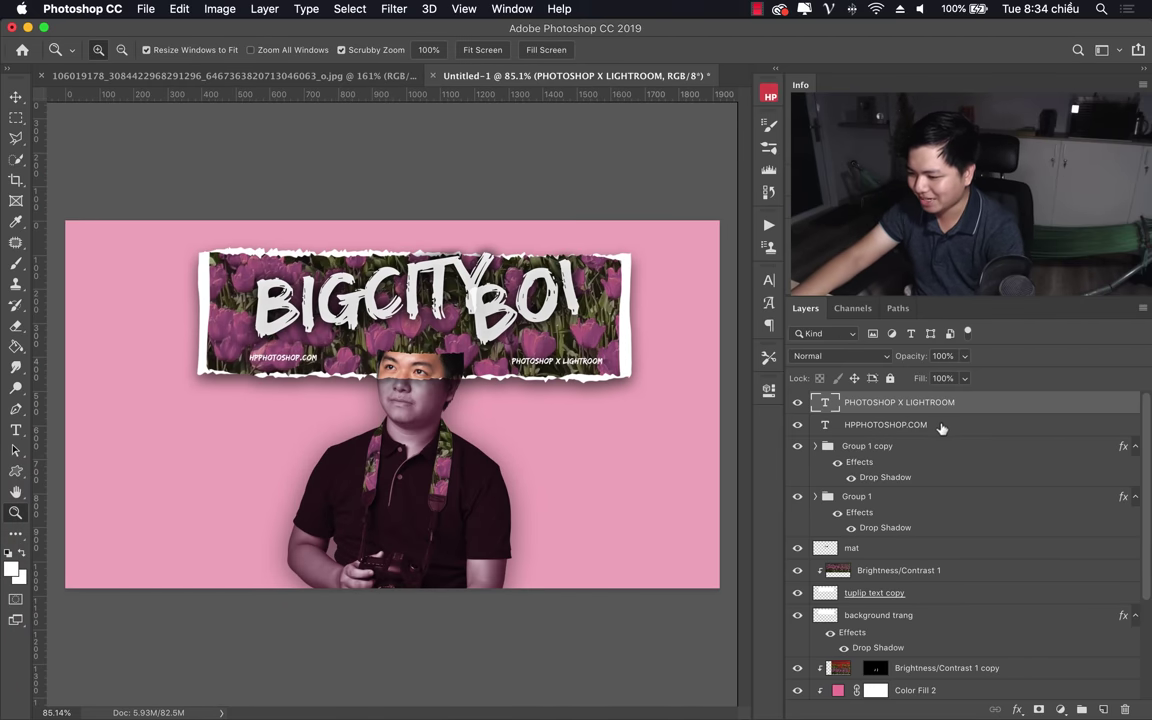
pyautogui.keyDown('shift'); pyautogui.click(953, 426); pyautogui.keyUp('shift')
pyautogui.hotkey('ctrl', 'g')
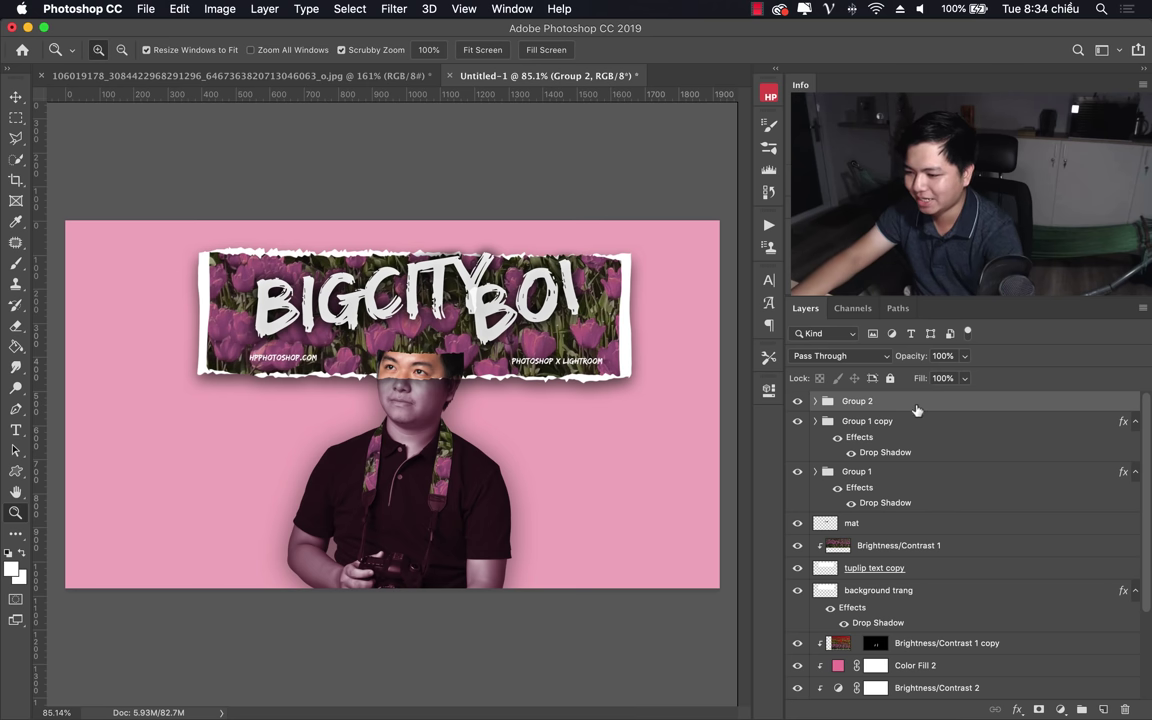
pyautogui.doubleClick(925, 404)
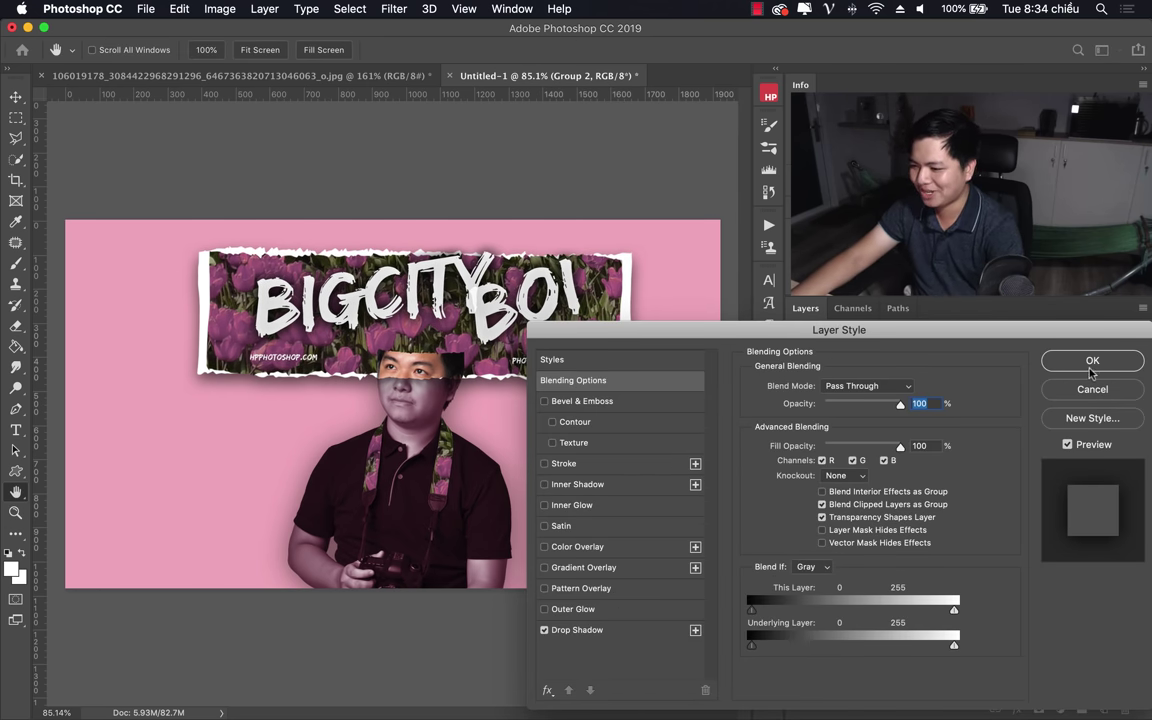
pyautogui.click(611, 632)
pyautogui.moveTo(858, 410); pyautogui.dragTo(873, 410)
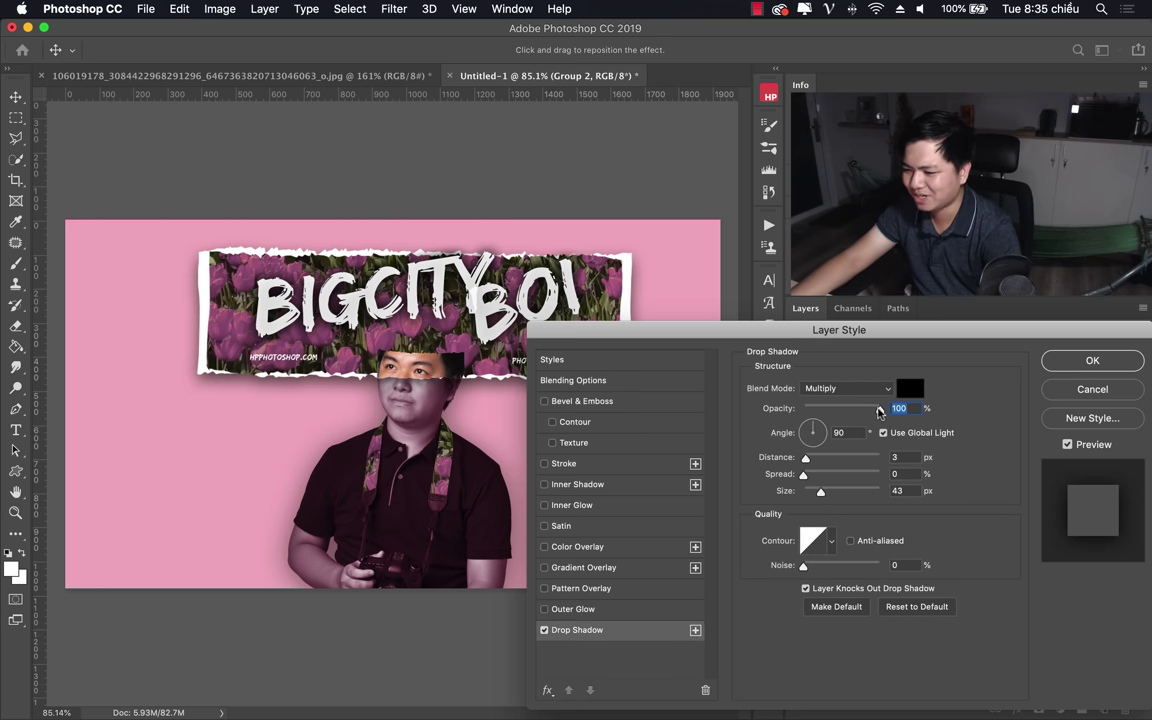
pyautogui.click(1078, 362)
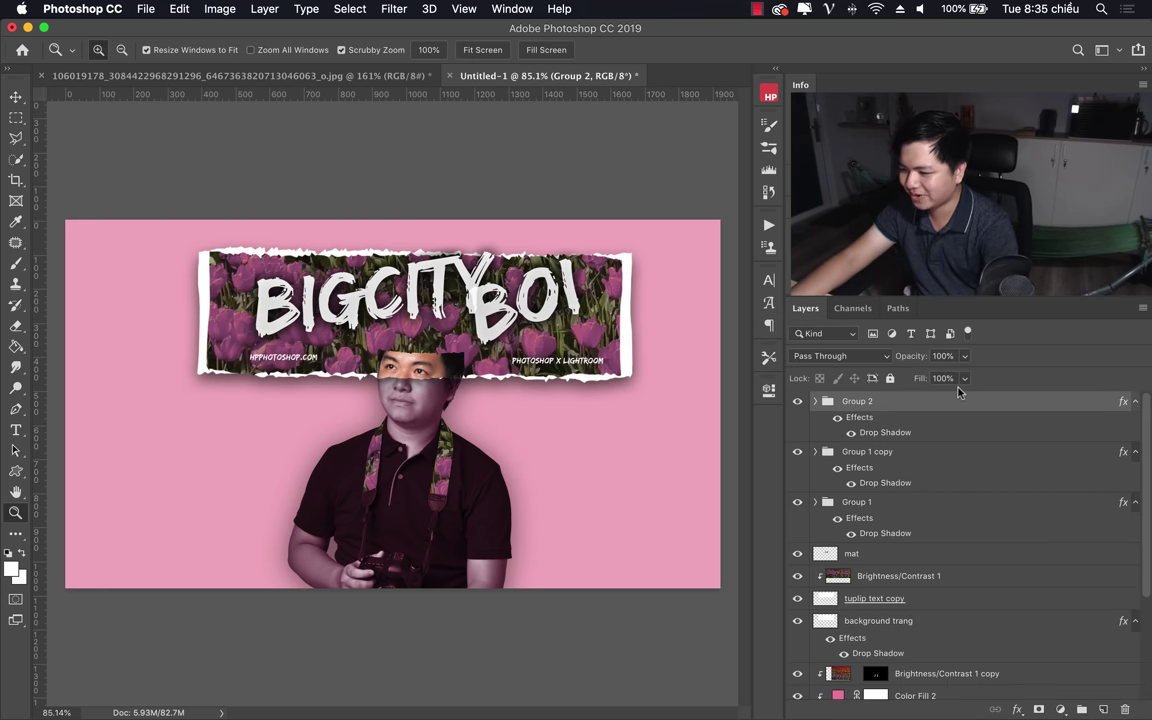
pyautogui.hotkey('ctrl', 'j')
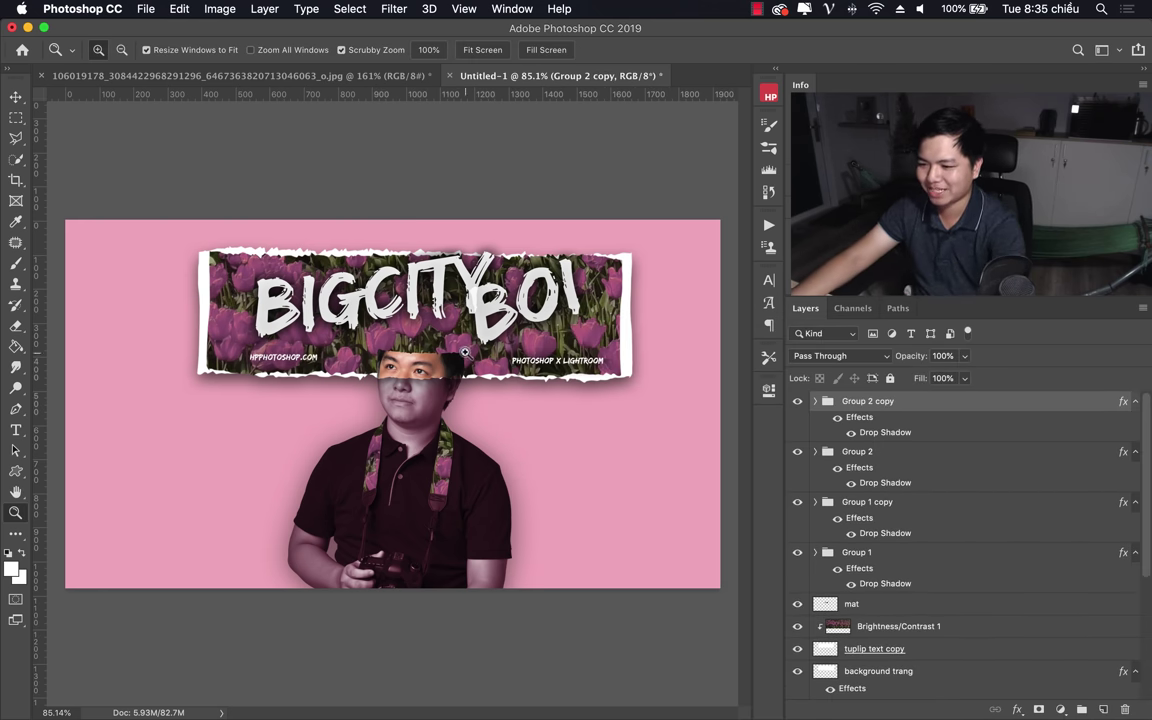
pyautogui.moveTo(465, 352); pyautogui.dragTo(311, 119)
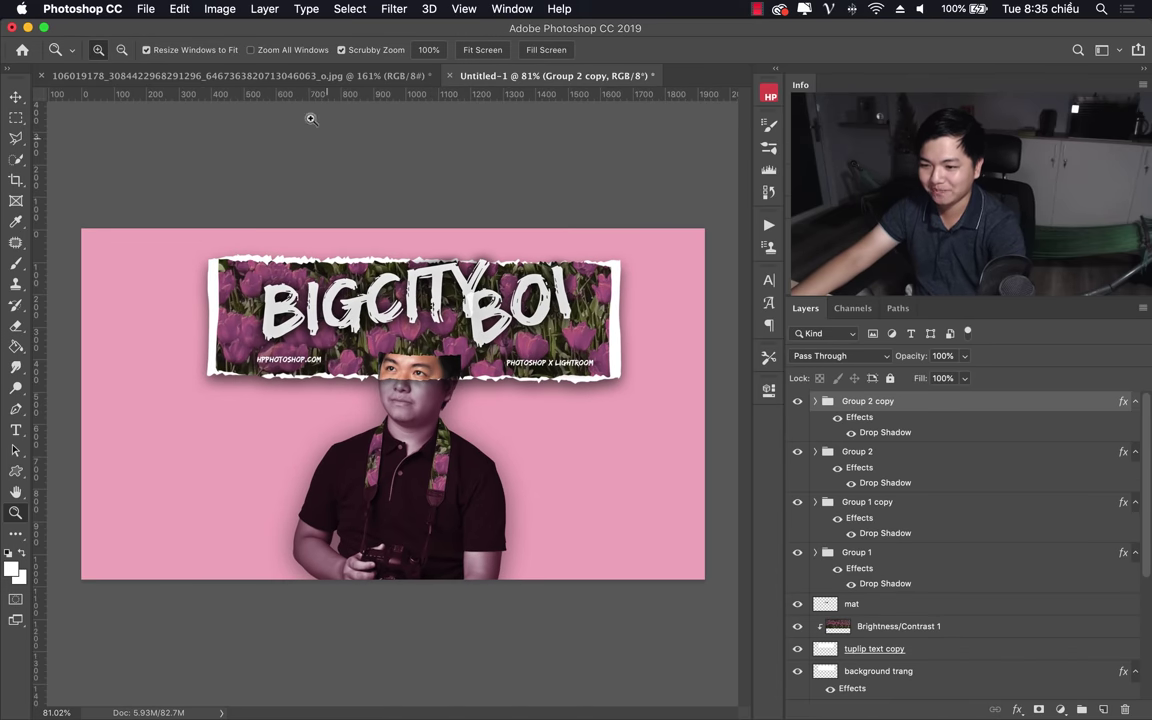
pyautogui.click(277, 76)
pyautogui.moveTo(430, 418)
pyautogui.mouseDown()
pyautogui.moveTo(352, 418)
pyautogui.moveTo(479, 423)
pyautogui.mouseUp()
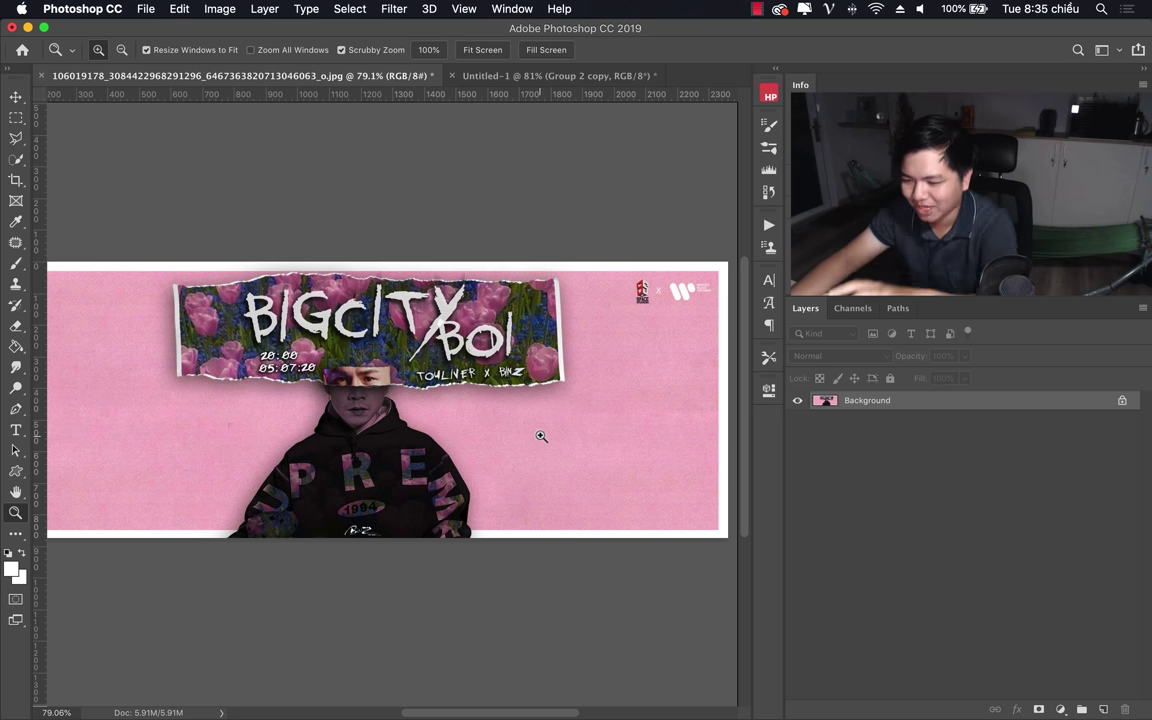
pyautogui.click(545, 78)
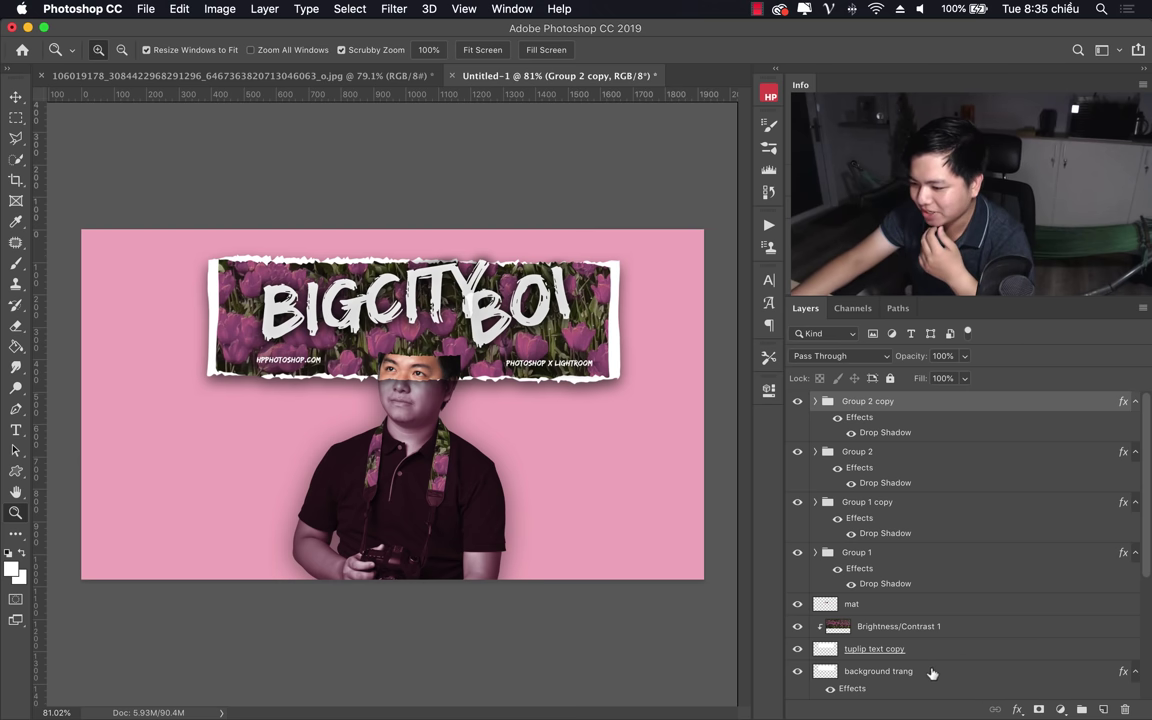
pyautogui.scroll(-5, 938, 672)
# - Create a new Layer 1 above the Background layer
pyautogui.click(901, 689)
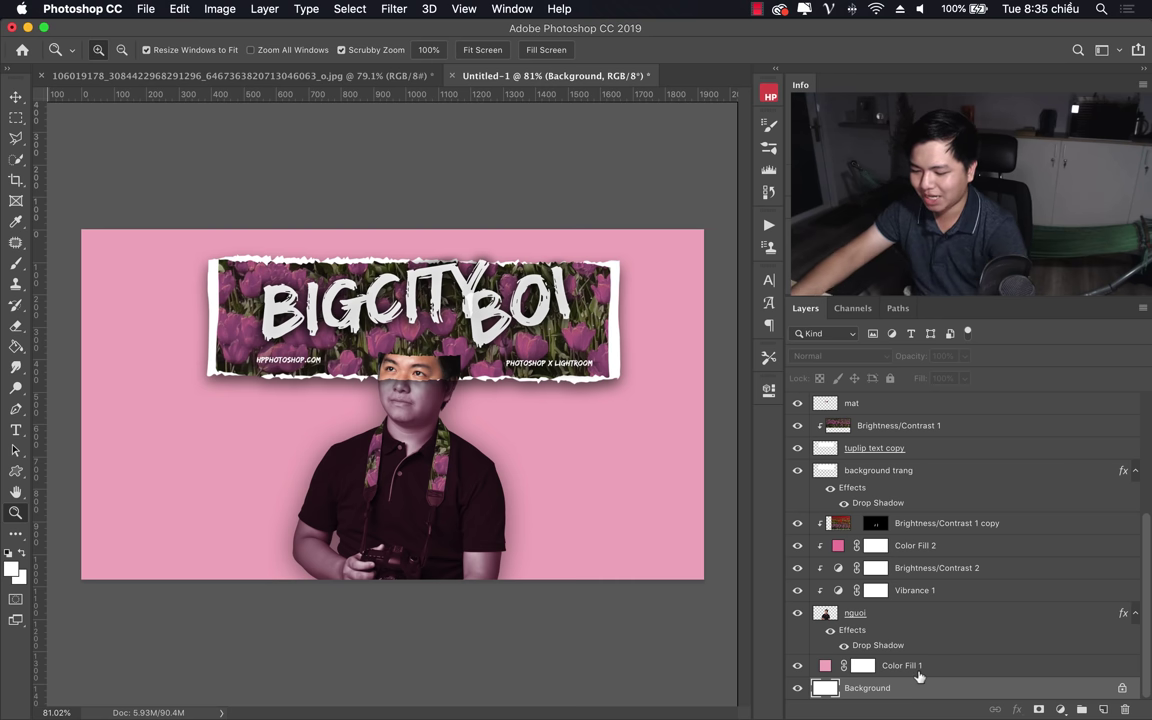
pyautogui.hotkey('ctrl', 'shift', 'n')
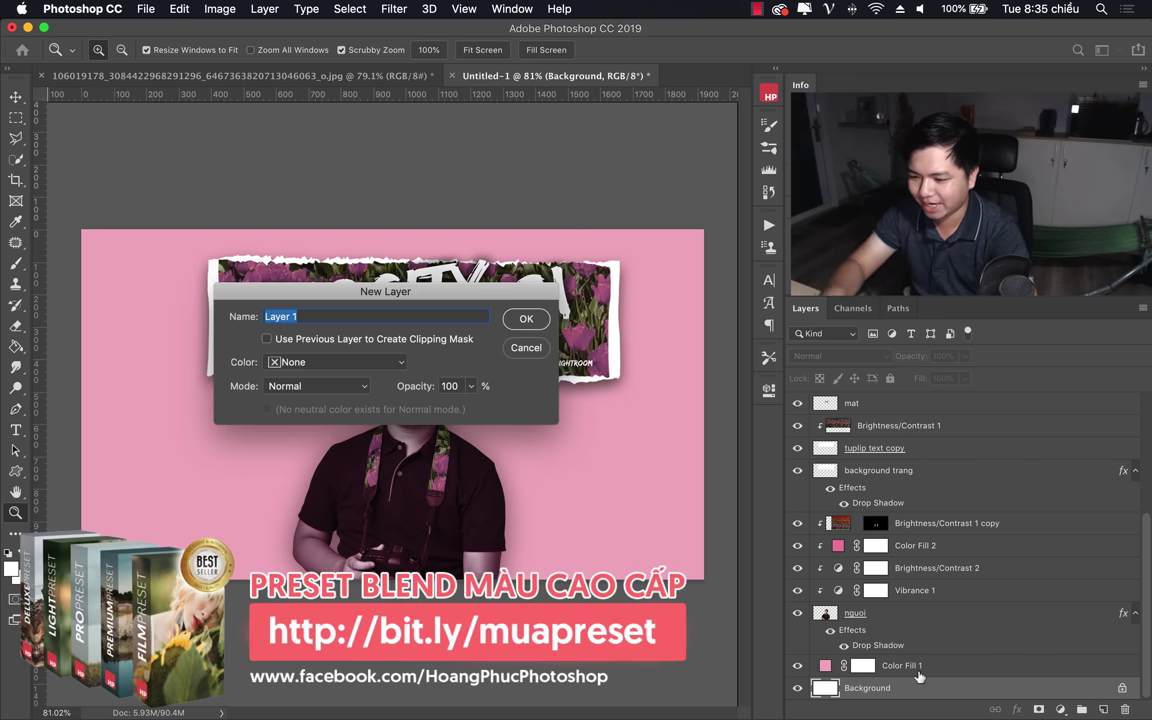
pyautogui.press('Return')
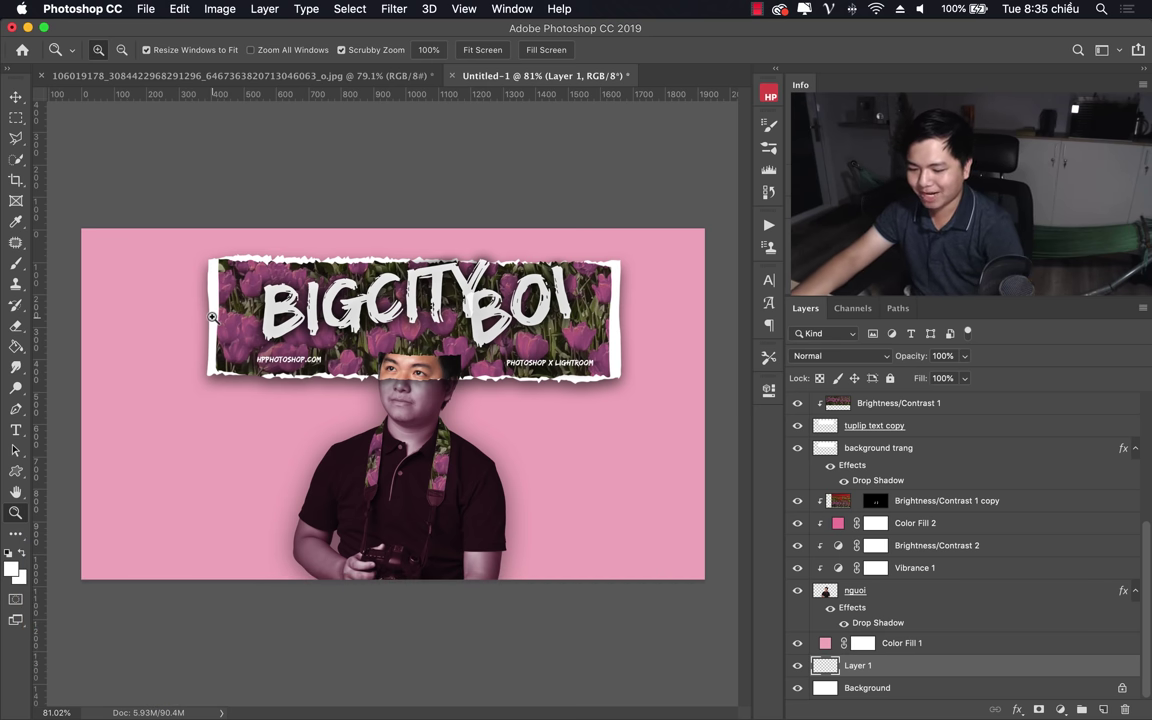
pyautogui.press('BackSpace')
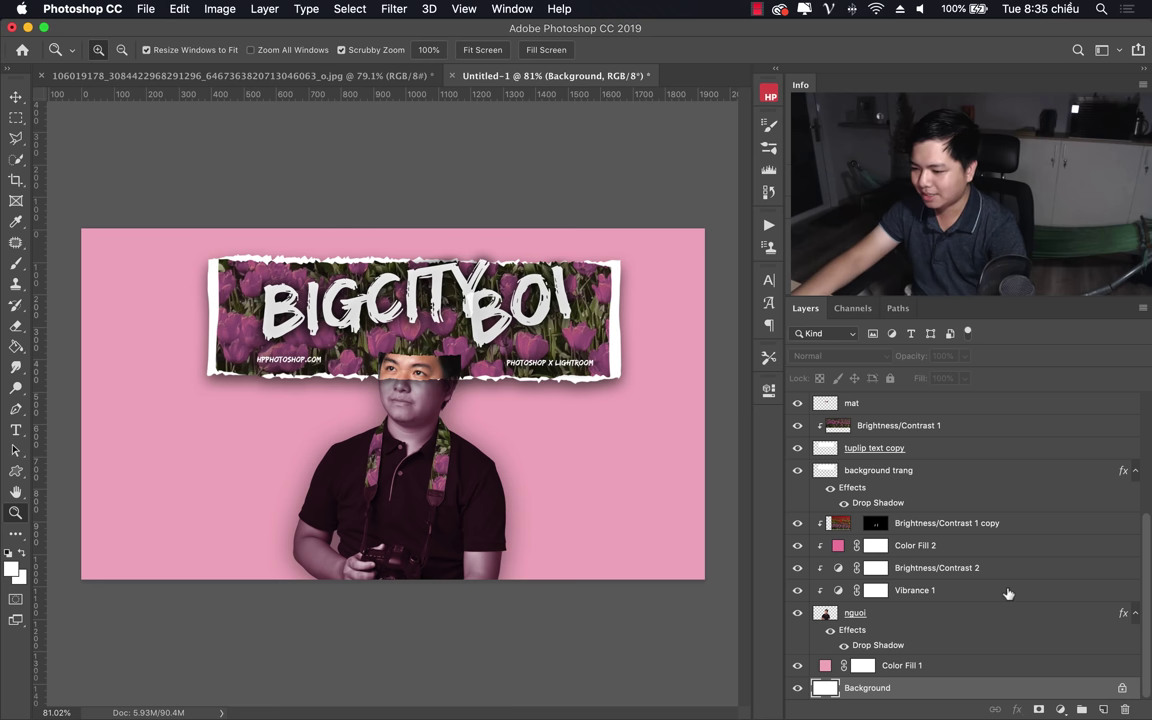
pyautogui.hotkey('ctrl', 'z')
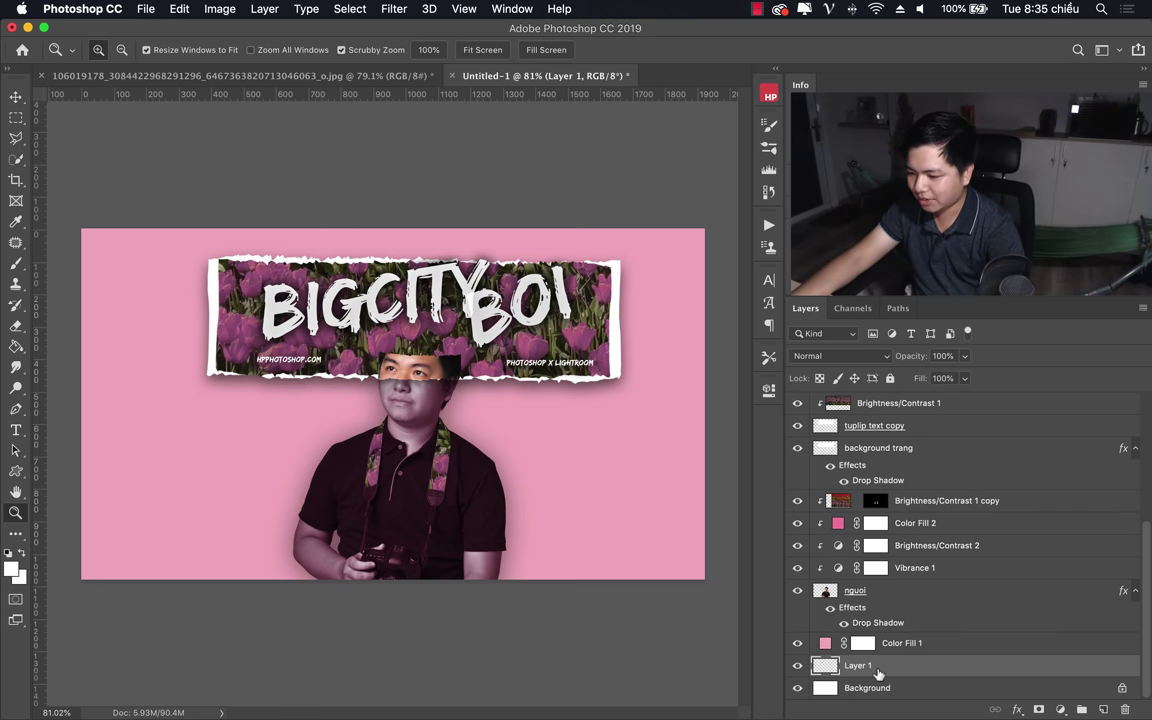
# - Fill Layer 1 with 50% Gray and move it above Color Fill 1
pyautogui.click(179, 9)
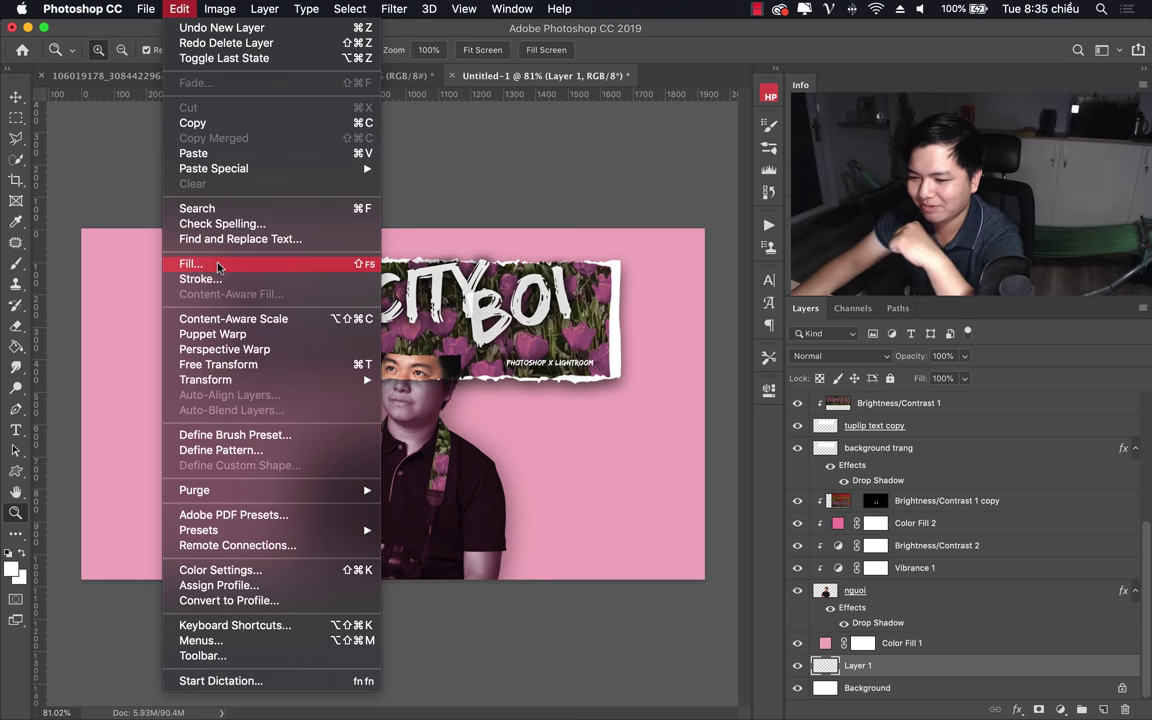
pyautogui.click(217, 266)
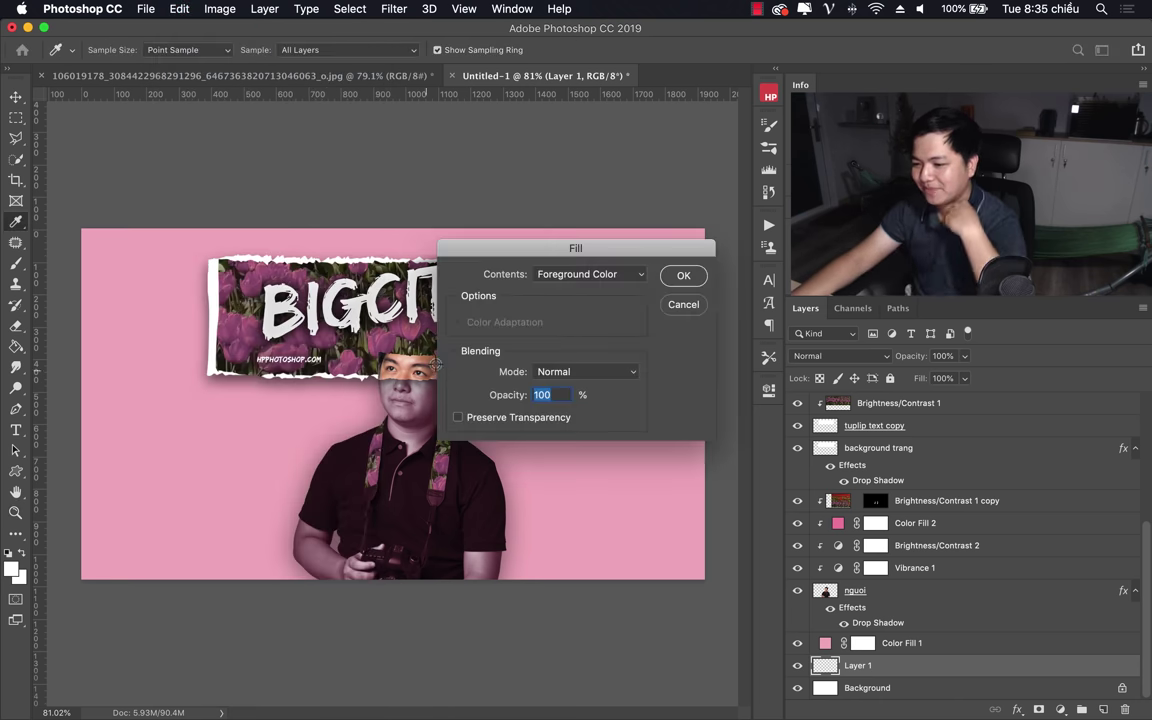
pyautogui.click(590, 274)
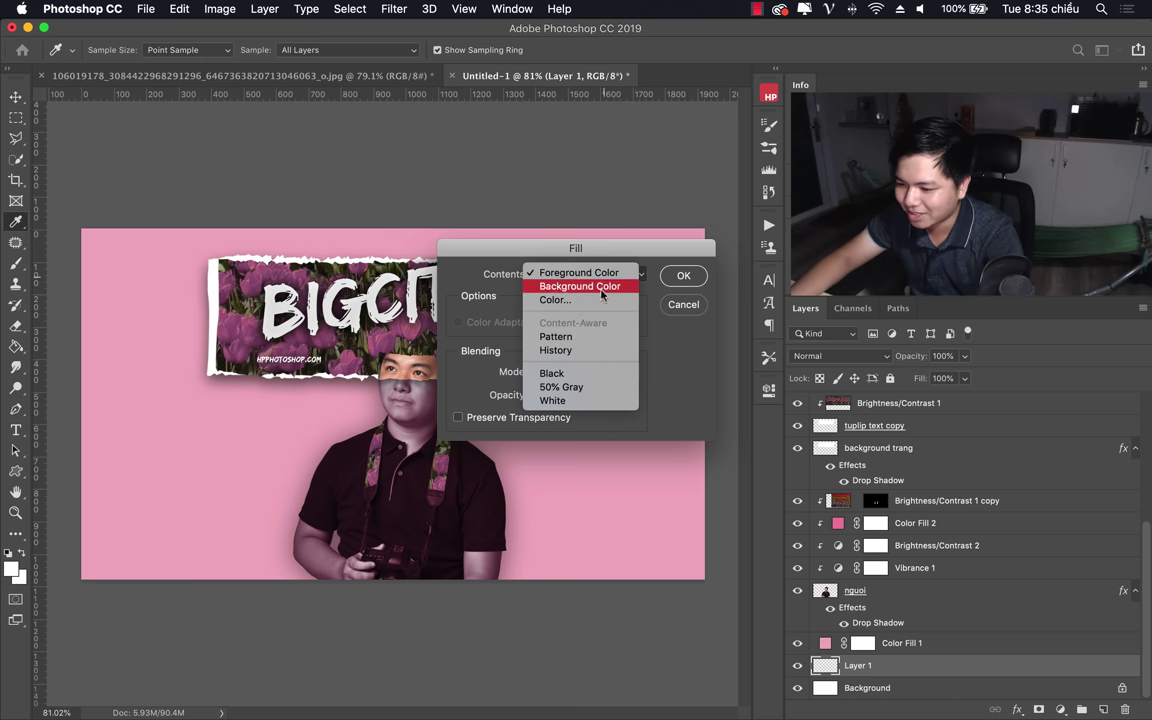
pyautogui.click(563, 387)
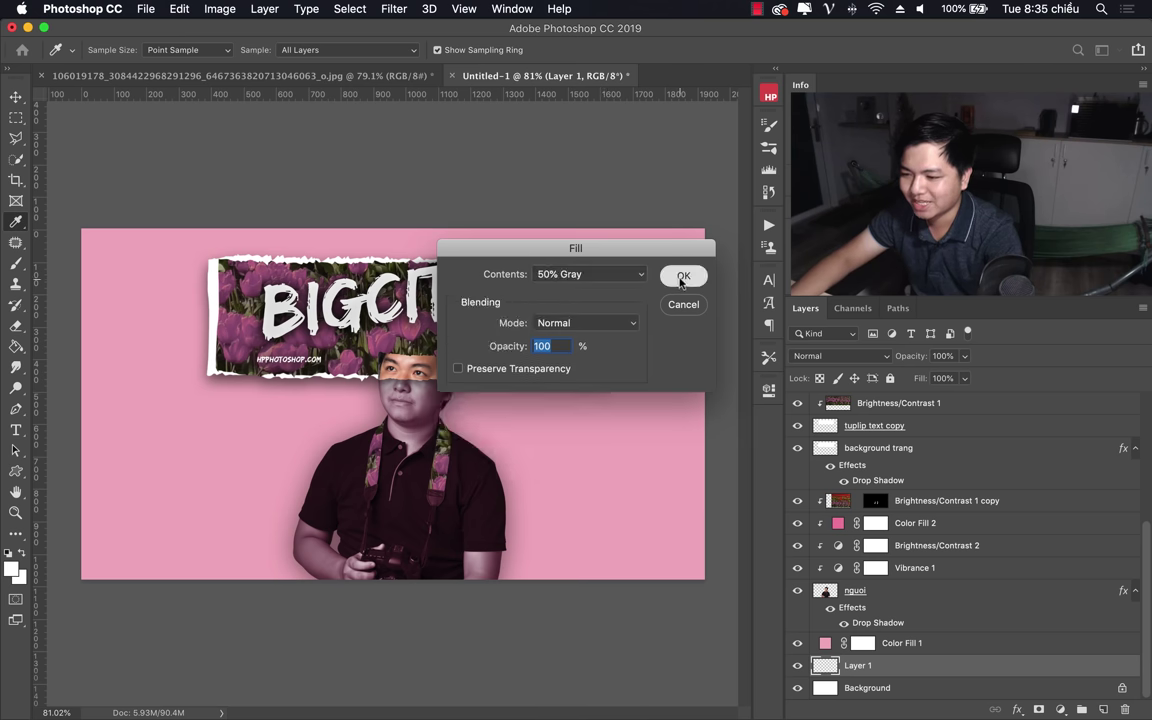
pyautogui.click(683, 275)
pyautogui.press('z')
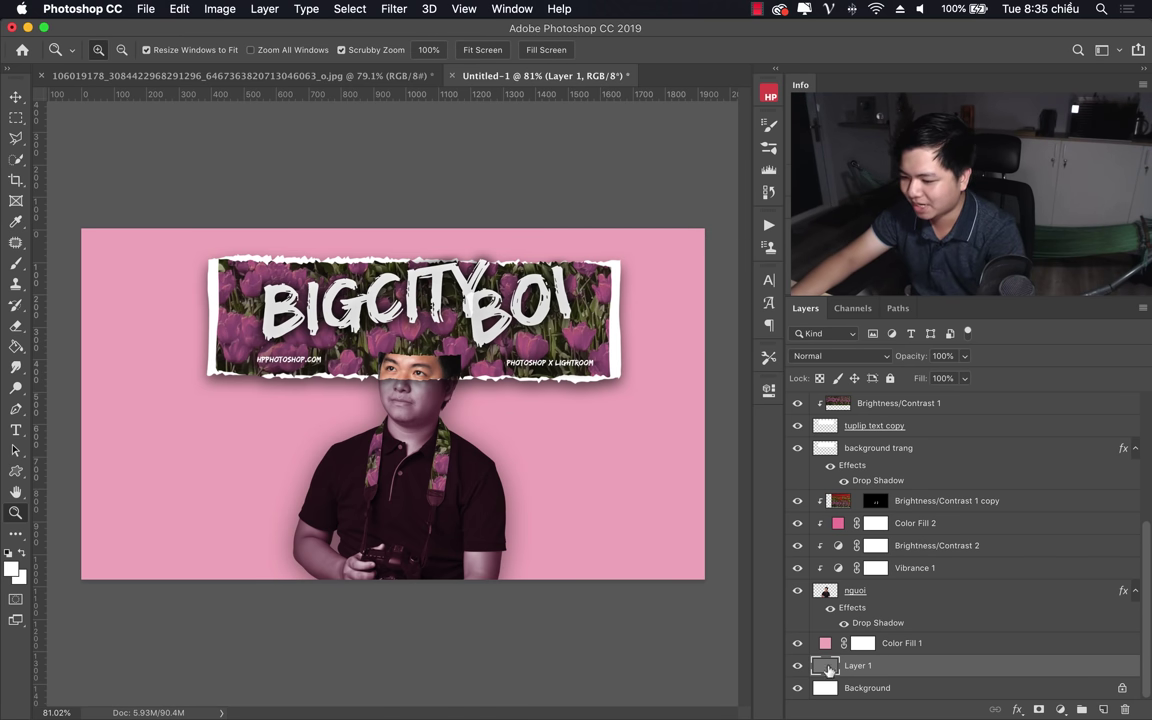
pyautogui.moveTo(860, 666); pyautogui.dragTo(850, 640)
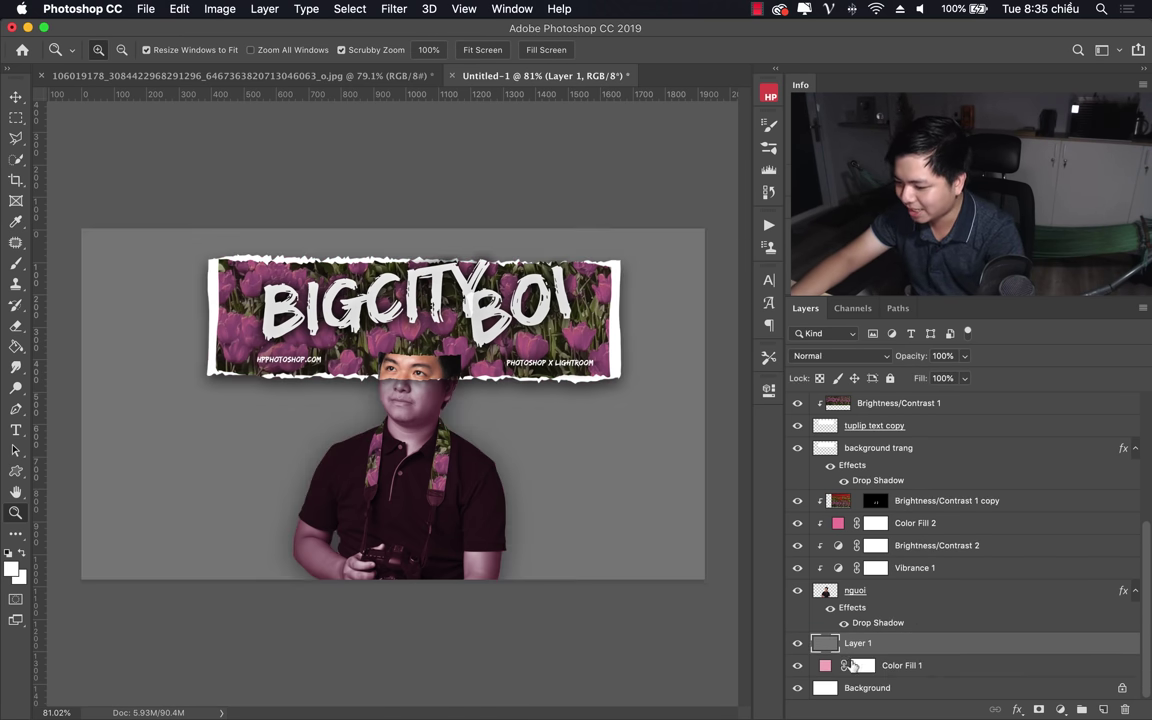
pyautogui.moveTo(845, 643)
pyautogui.mouseDown()
pyautogui.moveTo(845, 678)
pyautogui.moveTo(842, 645)
pyautogui.mouseUp()
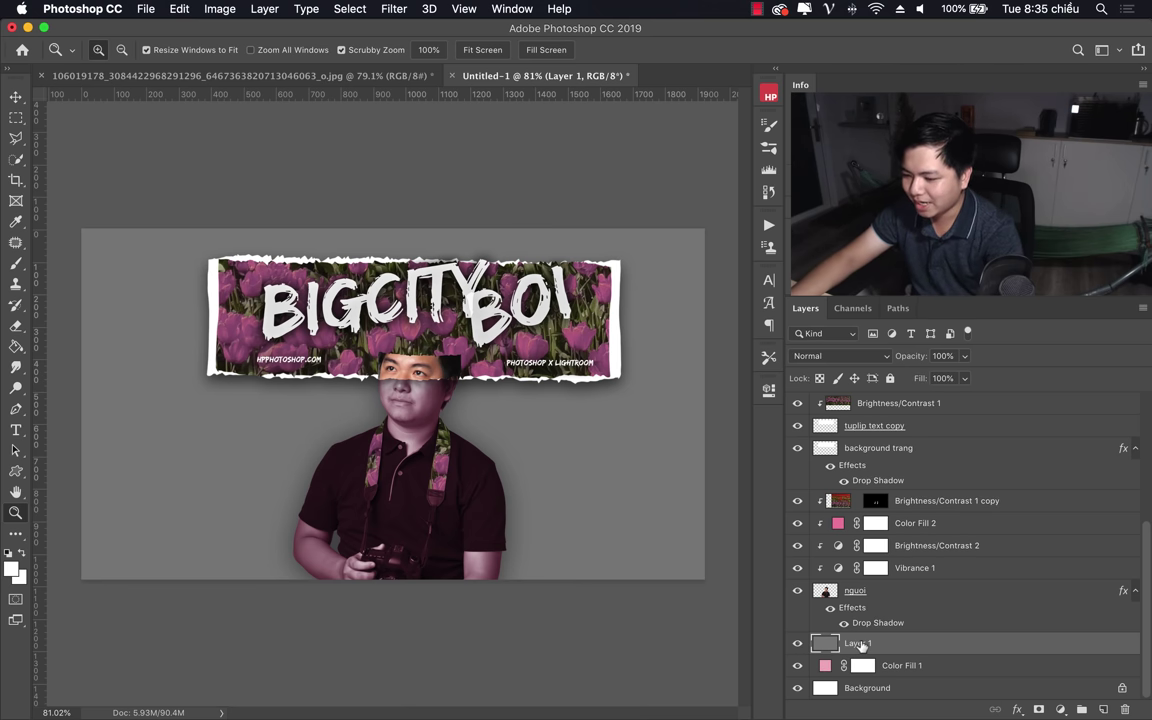
# - Rename Layer 1 to NOISE
pyautogui.press('e')
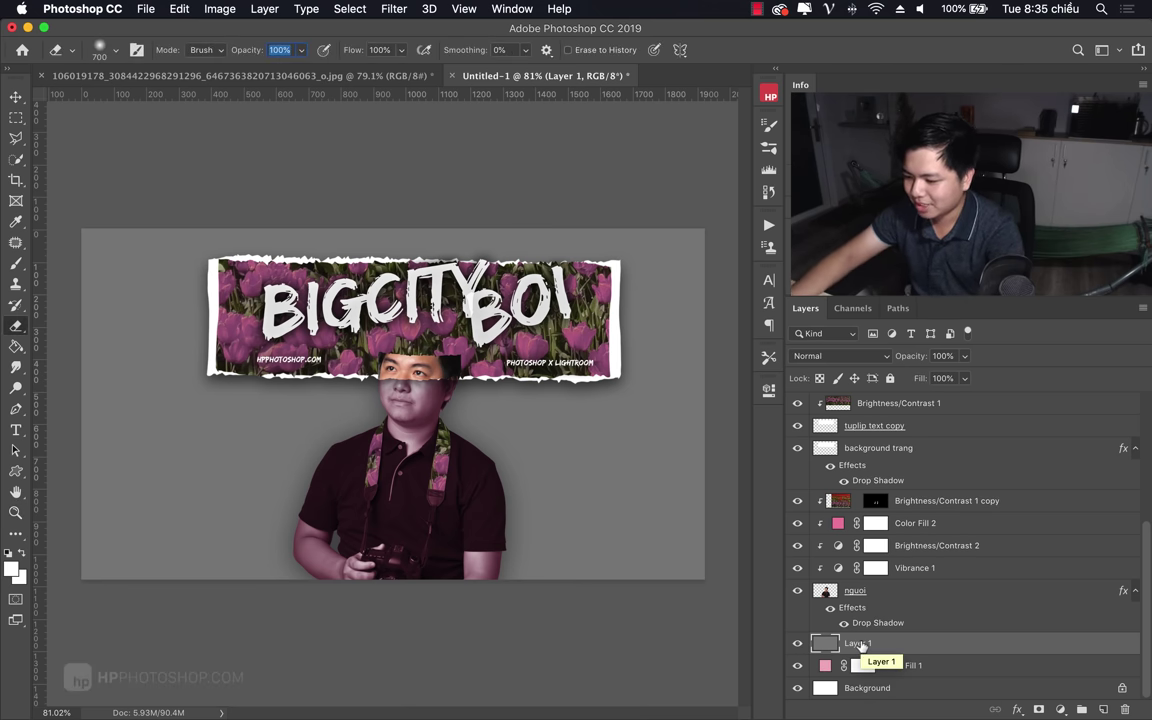
pyautogui.doubleClick(858, 643)
pyautogui.write('NOISE')
pyautogui.press('Return')
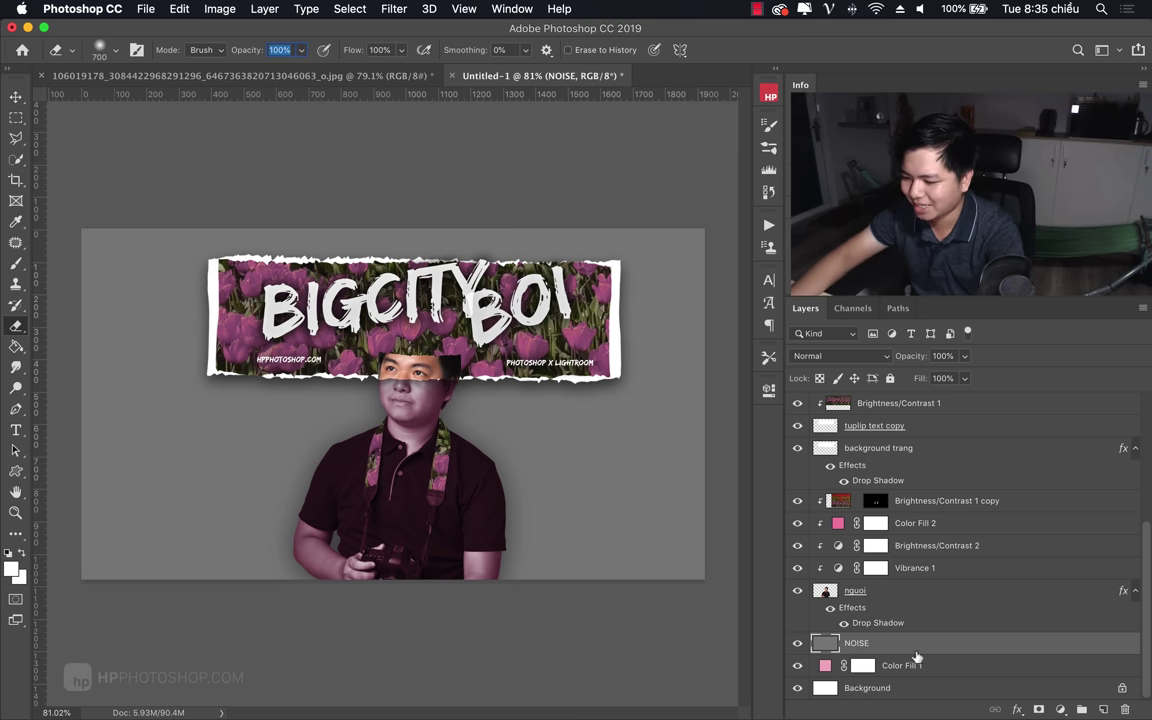
# - Apply Gaussian monochromatic noise at 58.91% to the NOISE layer
pyautogui.click(392, 10)
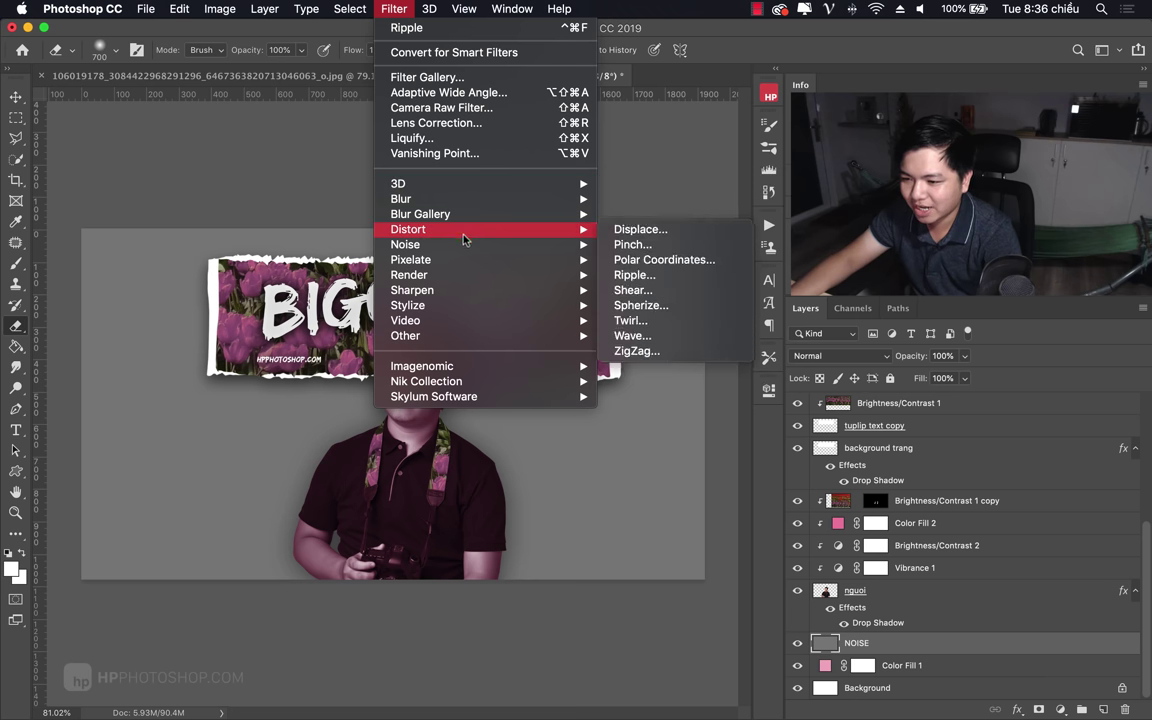
pyautogui.moveTo(440, 244)
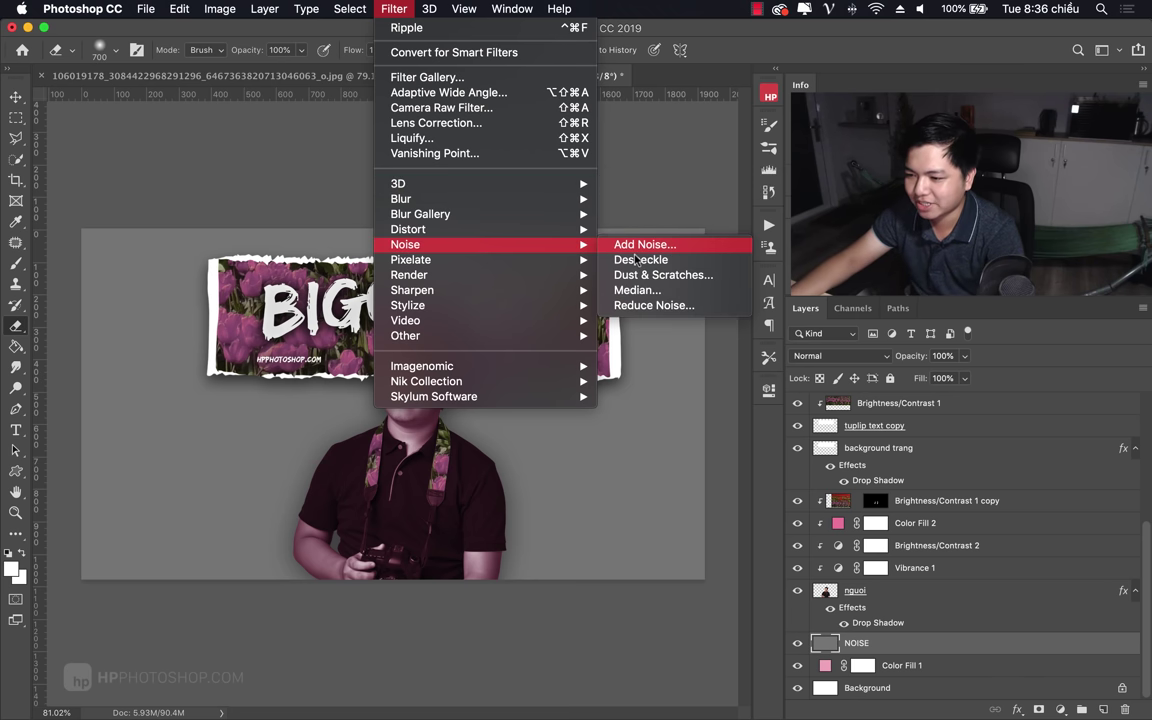
pyautogui.click(645, 245)
pyautogui.moveTo(573, 131); pyautogui.dragTo(553, 152)
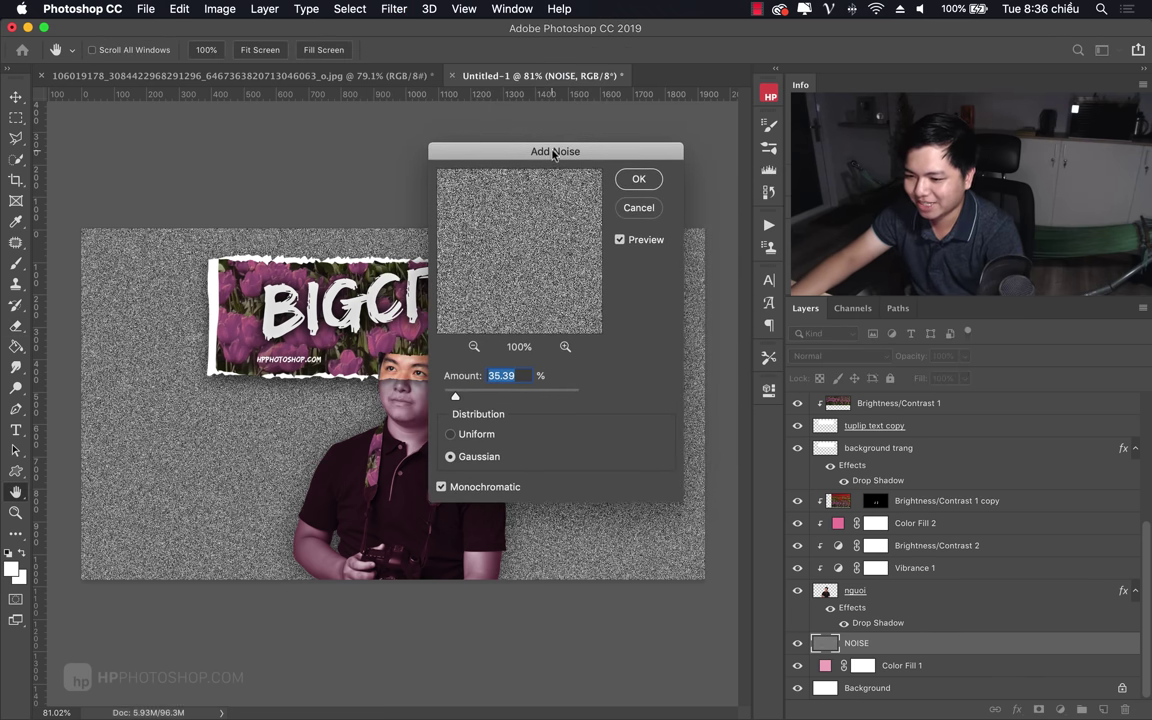
pyautogui.moveTo(455, 397); pyautogui.dragTo(459, 400)
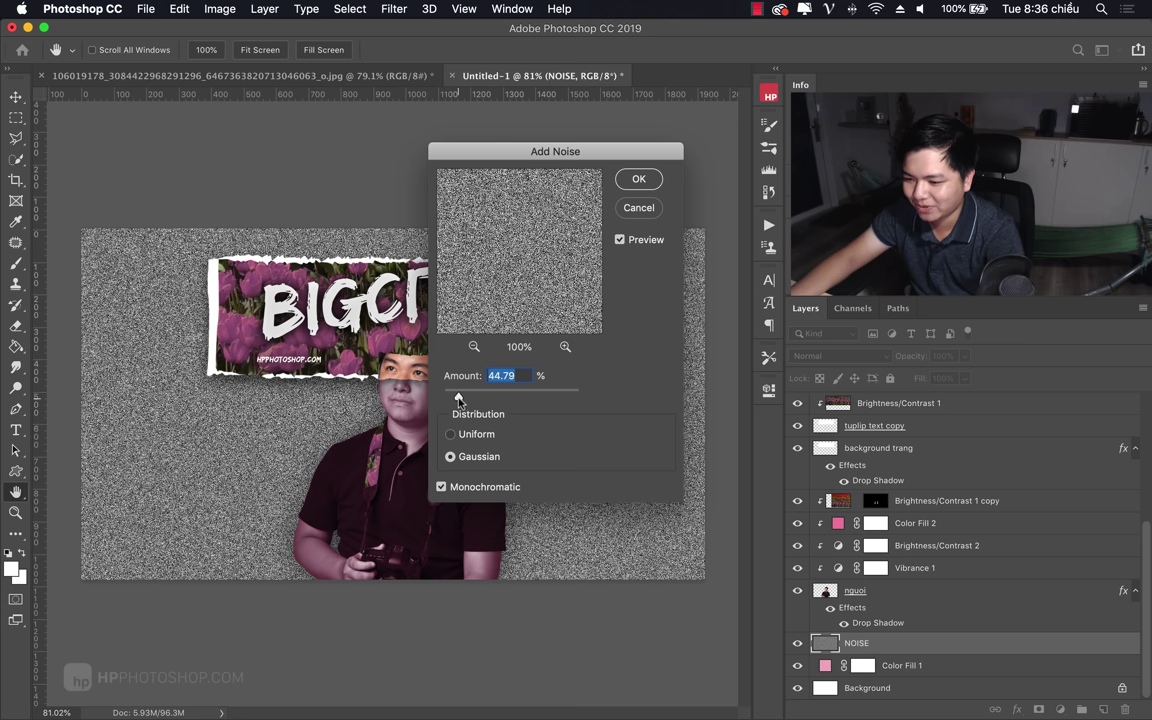
pyautogui.click(441, 487)
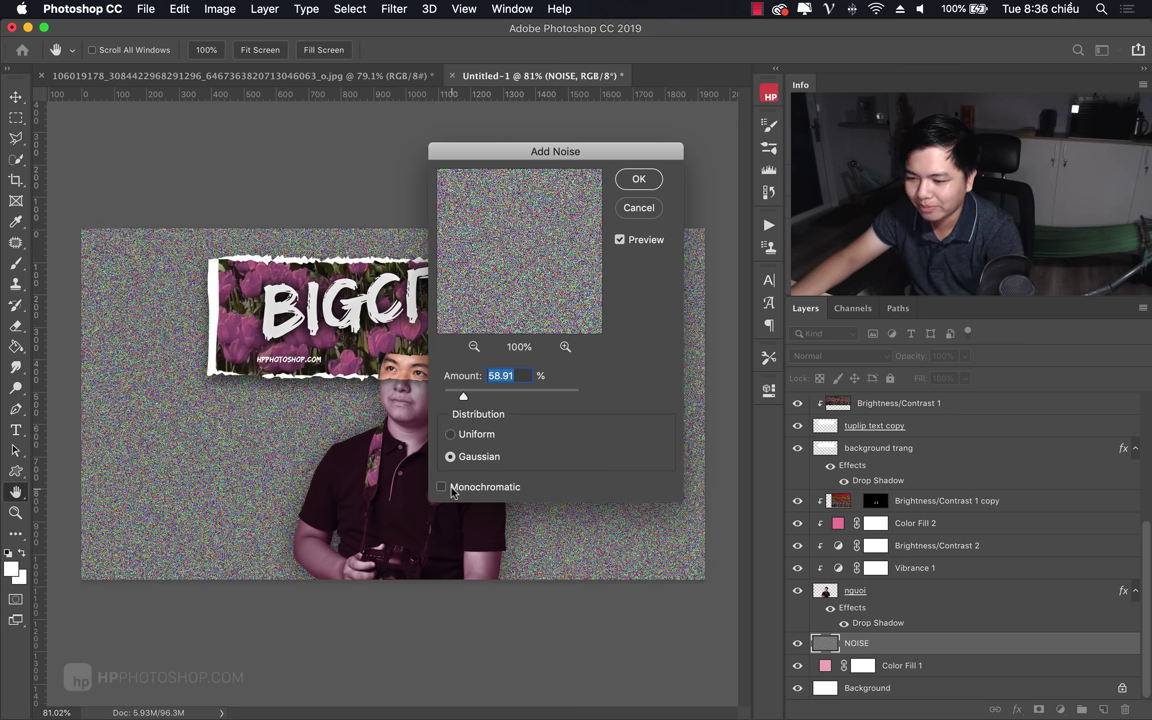
pyautogui.click(452, 488)
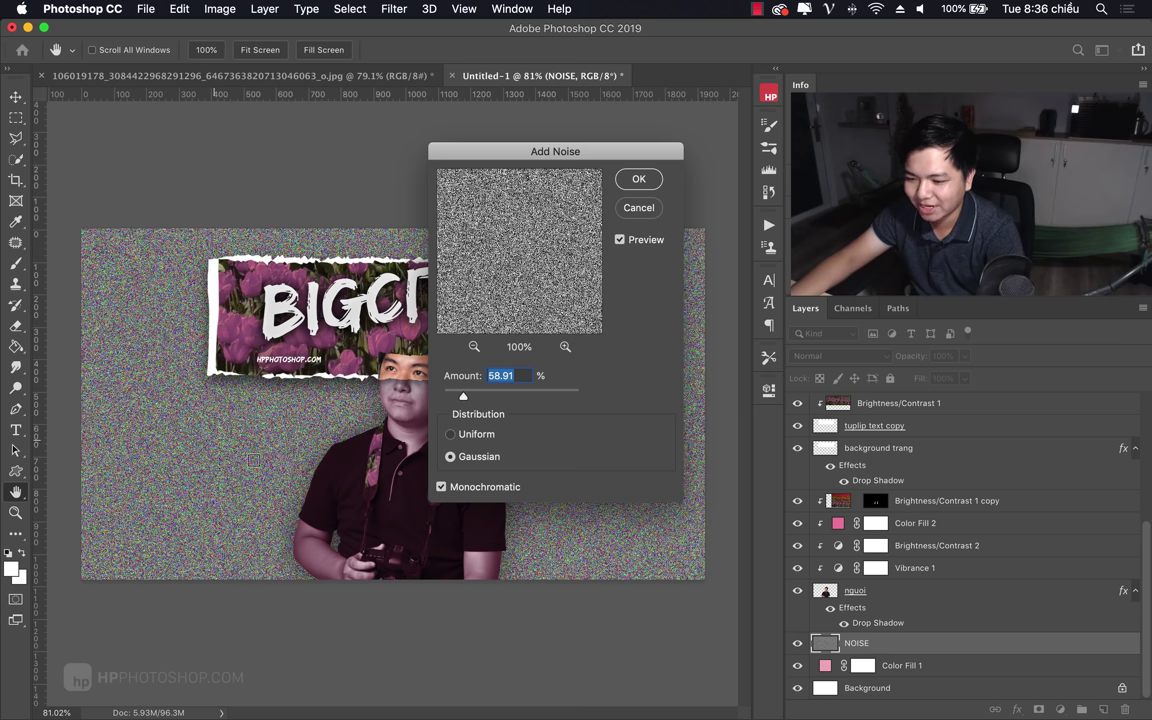
pyautogui.click(639, 180)
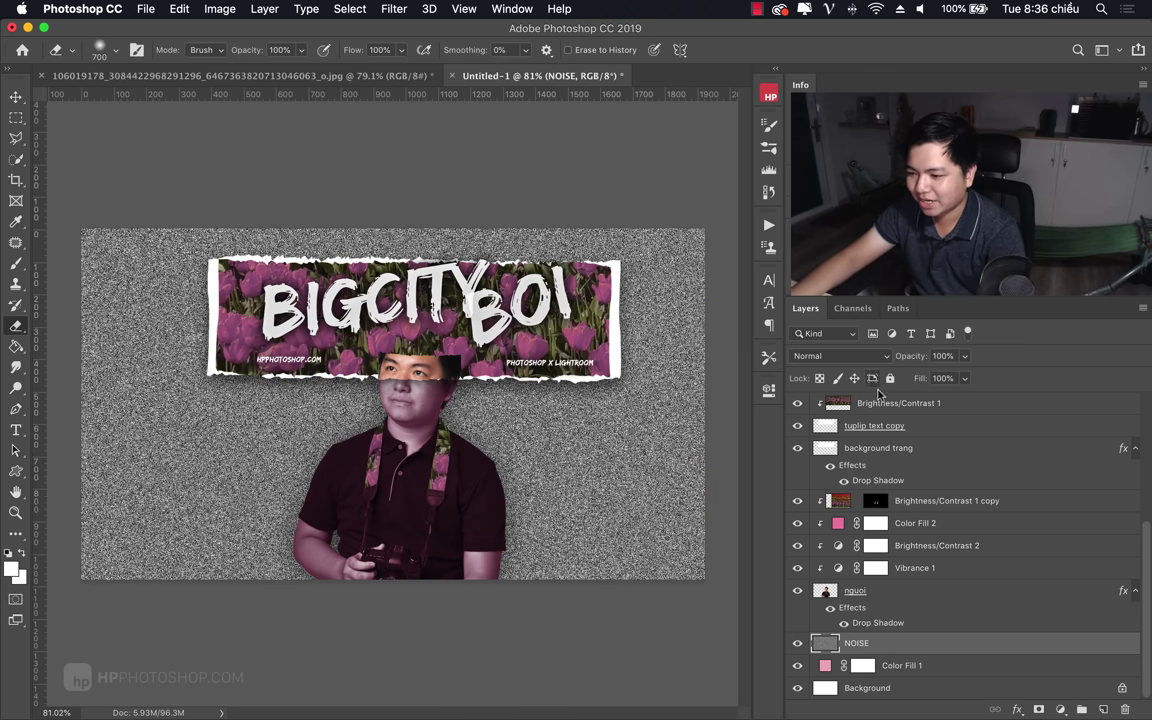
# - Zoom into the reference poster to compare, then return to the noise composition
pyautogui.press('e')
pyautogui.click(300, 75)
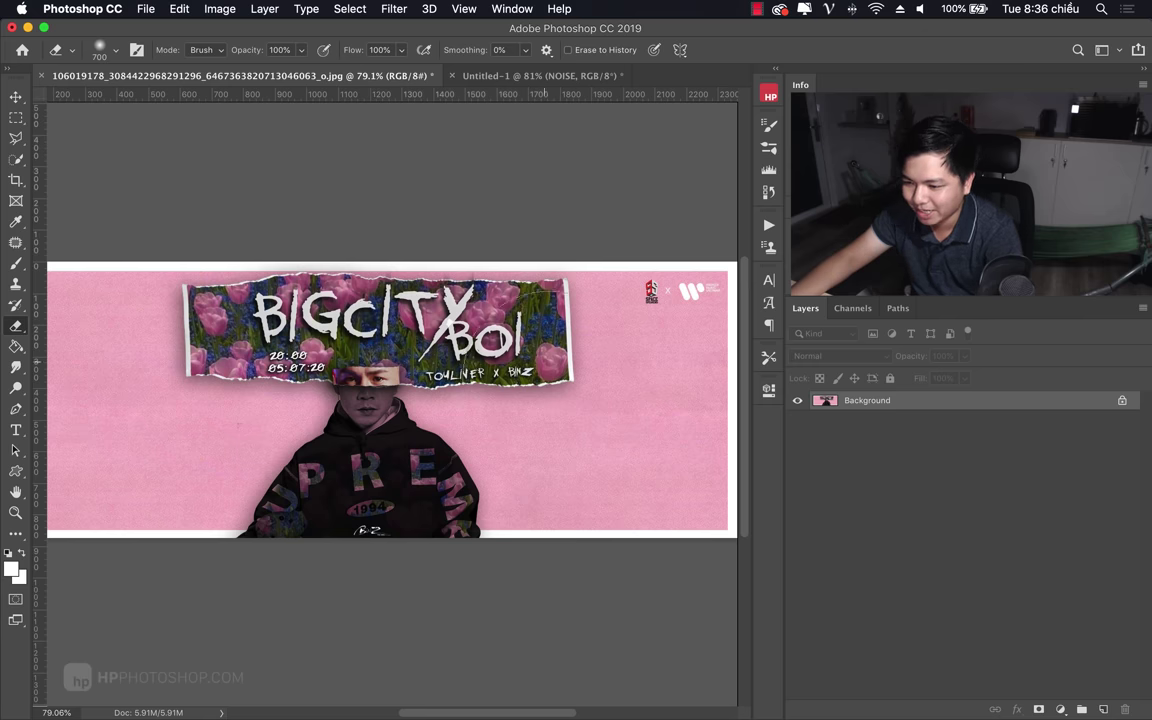
pyautogui.press('z')
pyautogui.moveTo(609, 460)
pyautogui.mouseDown()
pyautogui.moveTo(686, 442)
pyautogui.moveTo(591, 447)
pyautogui.mouseUp()
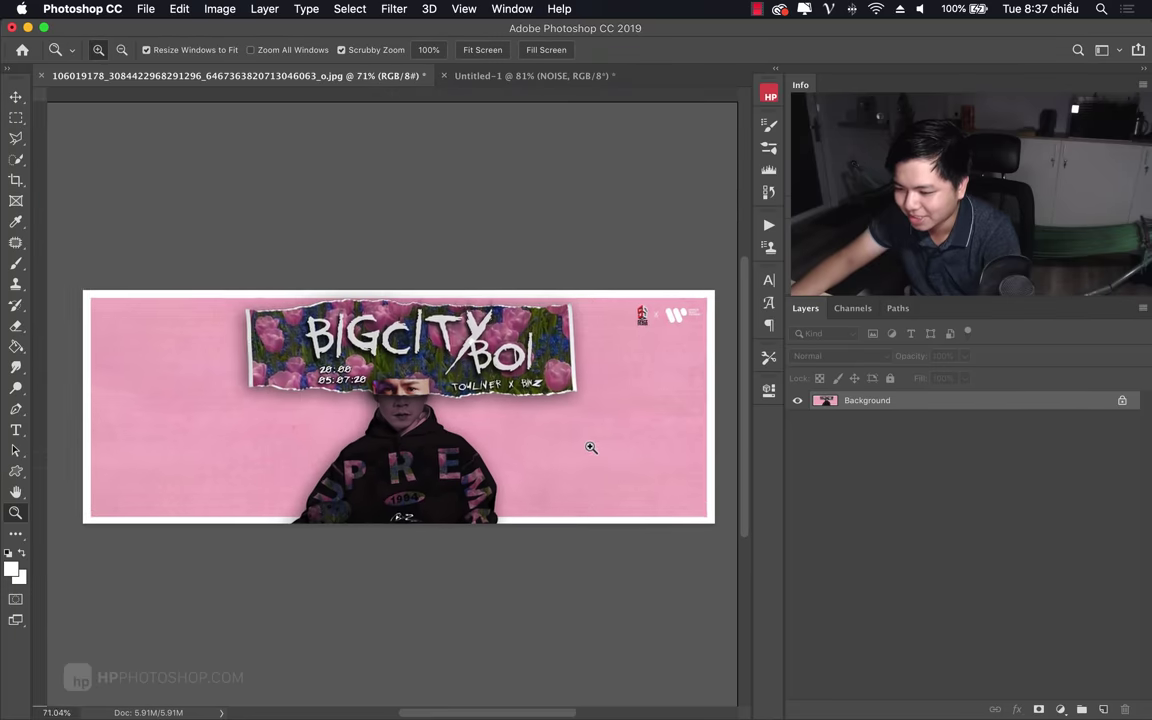
pyautogui.click(480, 75)
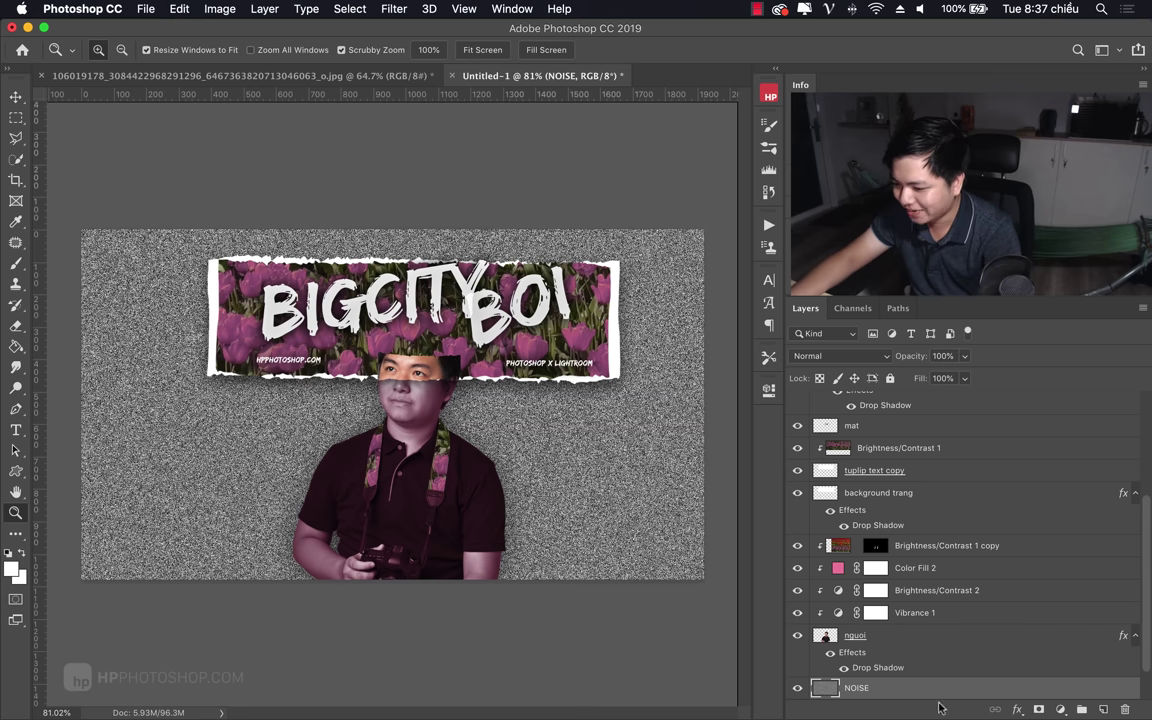
# - Set the NOISE layer blending to Multiply and lower its opacity
pyautogui.scroll(-3, 913, 640)
pyautogui.click(840, 356)
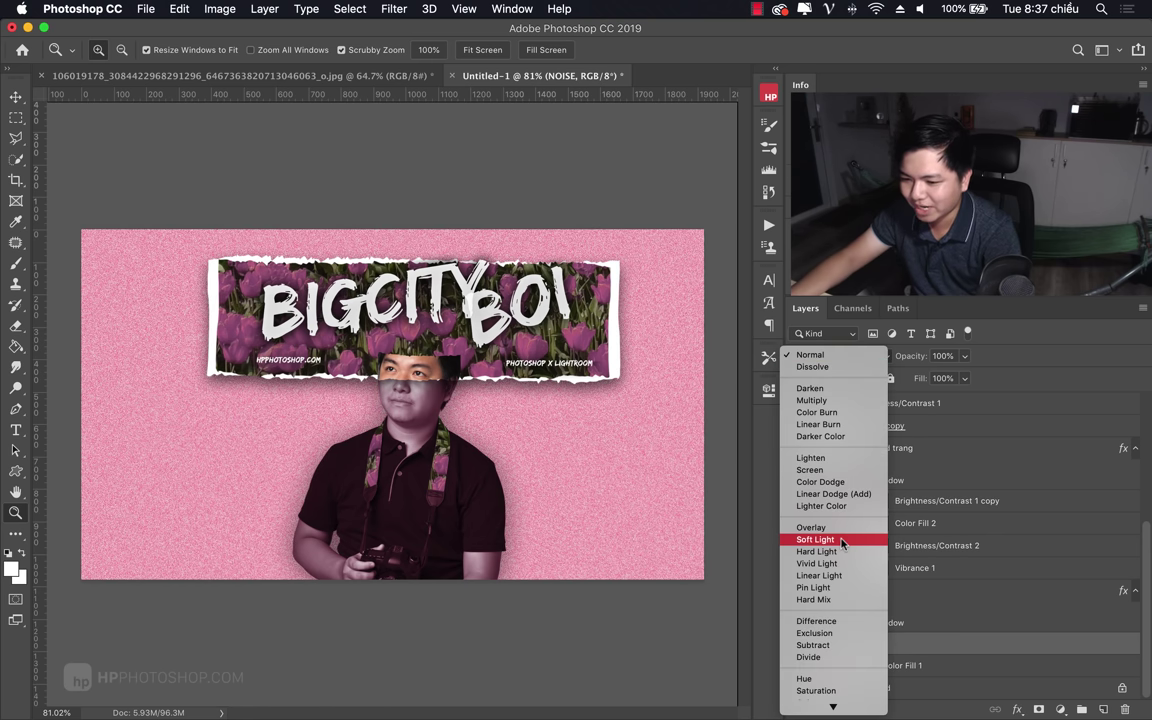
pyautogui.click(836, 401)
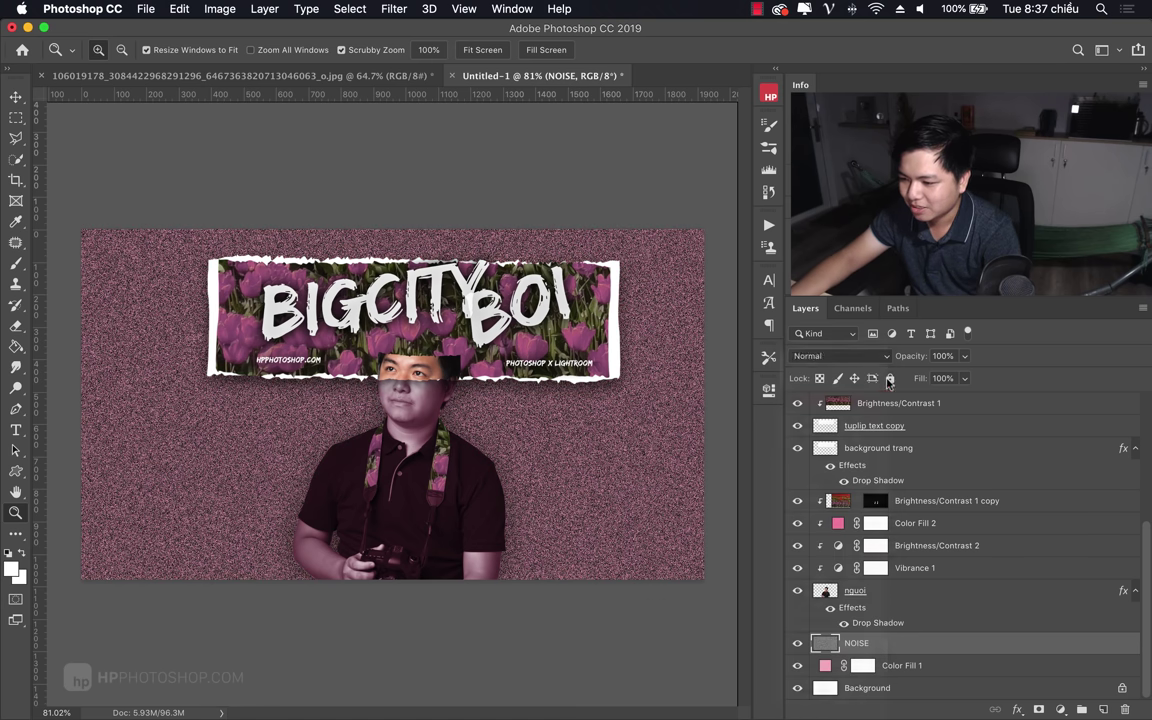
pyautogui.press('1')
pyautogui.press('5')
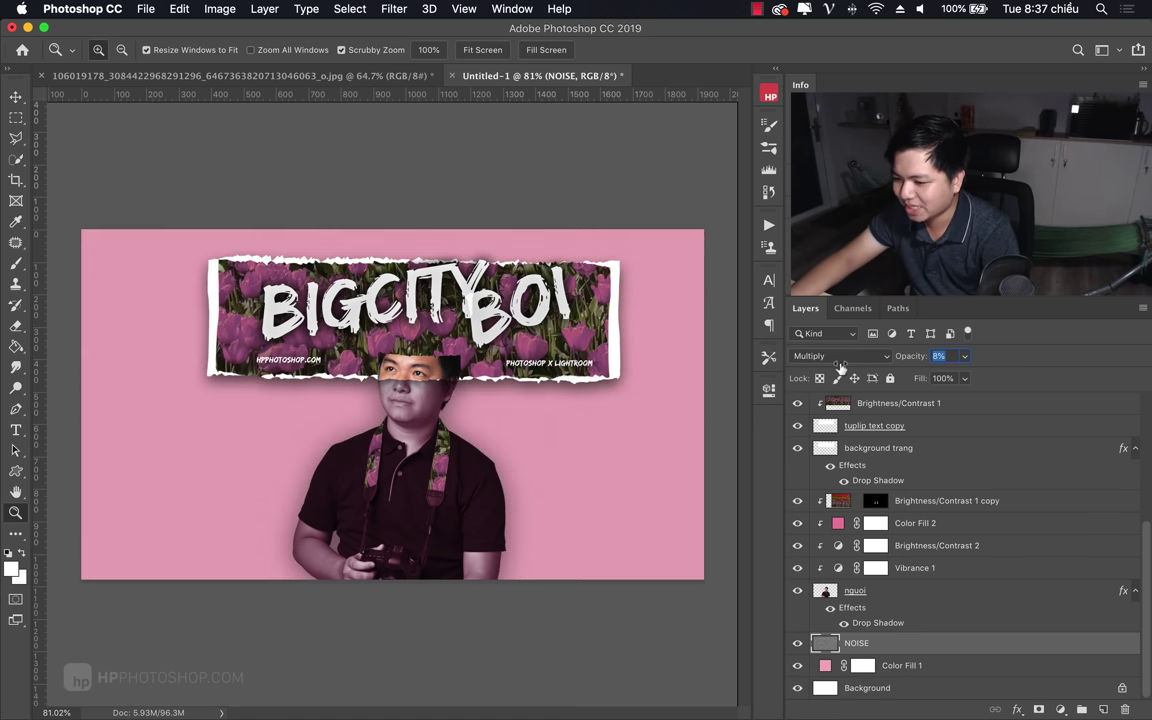
pyautogui.press('1')
pyautogui.press('9')
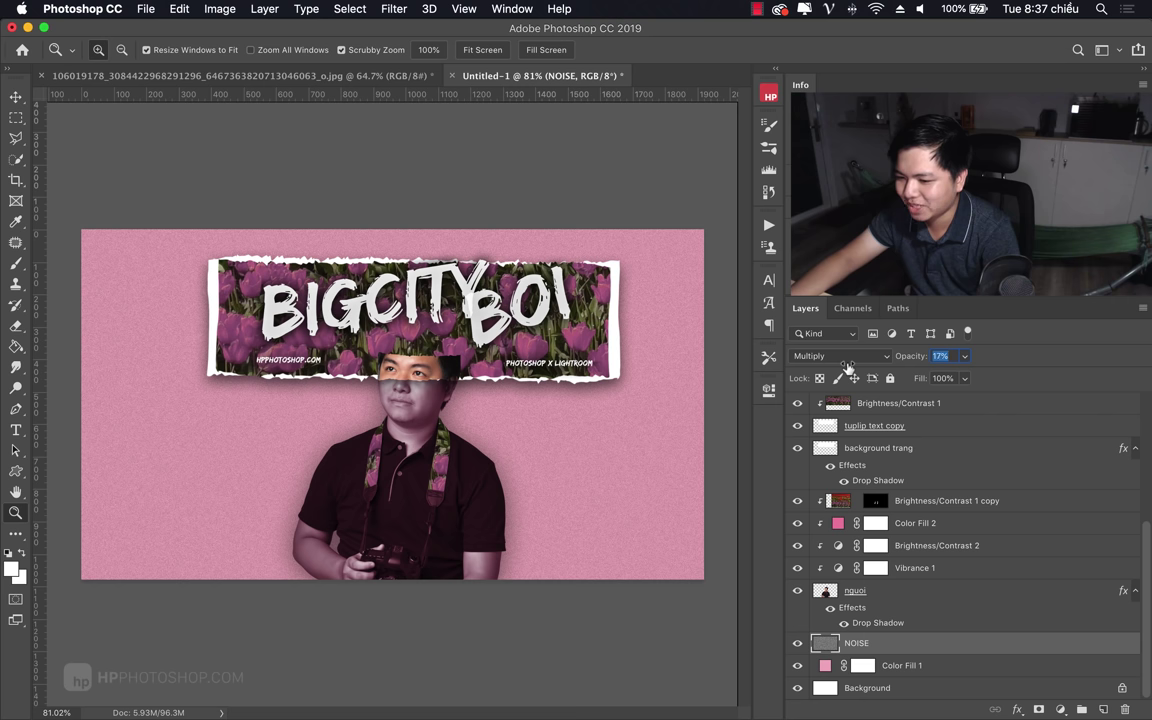
# - Recheck the reference poster and settle the NOISE layer opacity at 15%
pyautogui.hotkey('ctrl', 'Tab')
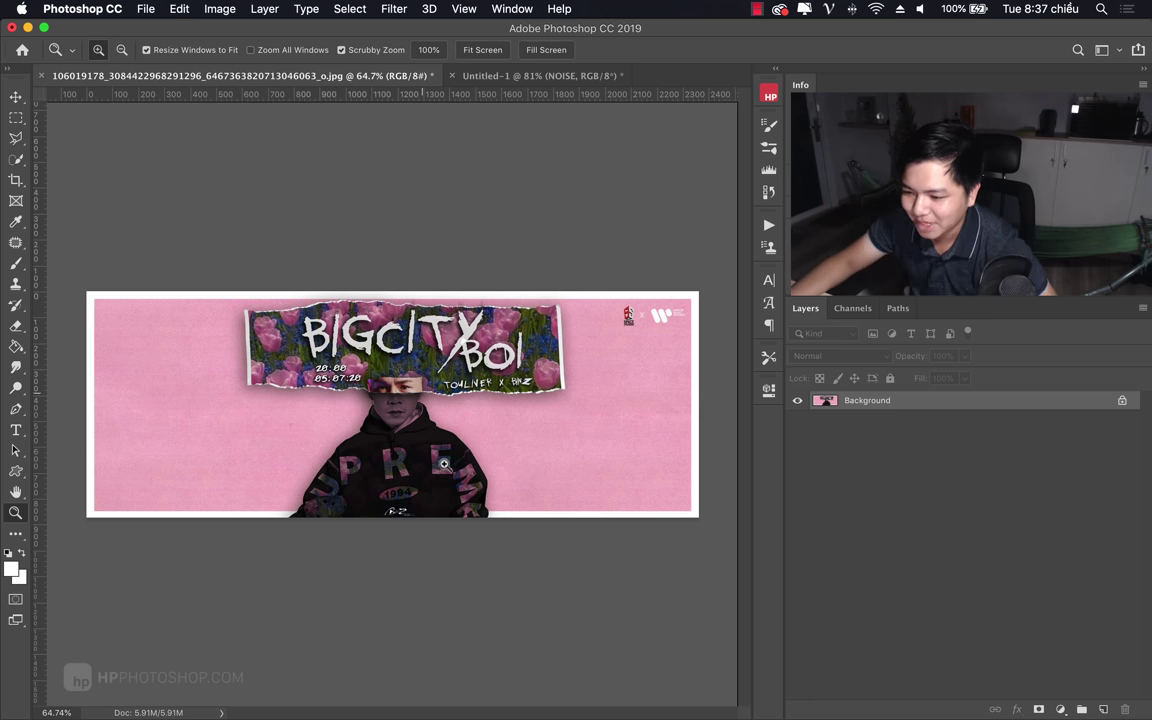
pyautogui.click(543, 78)
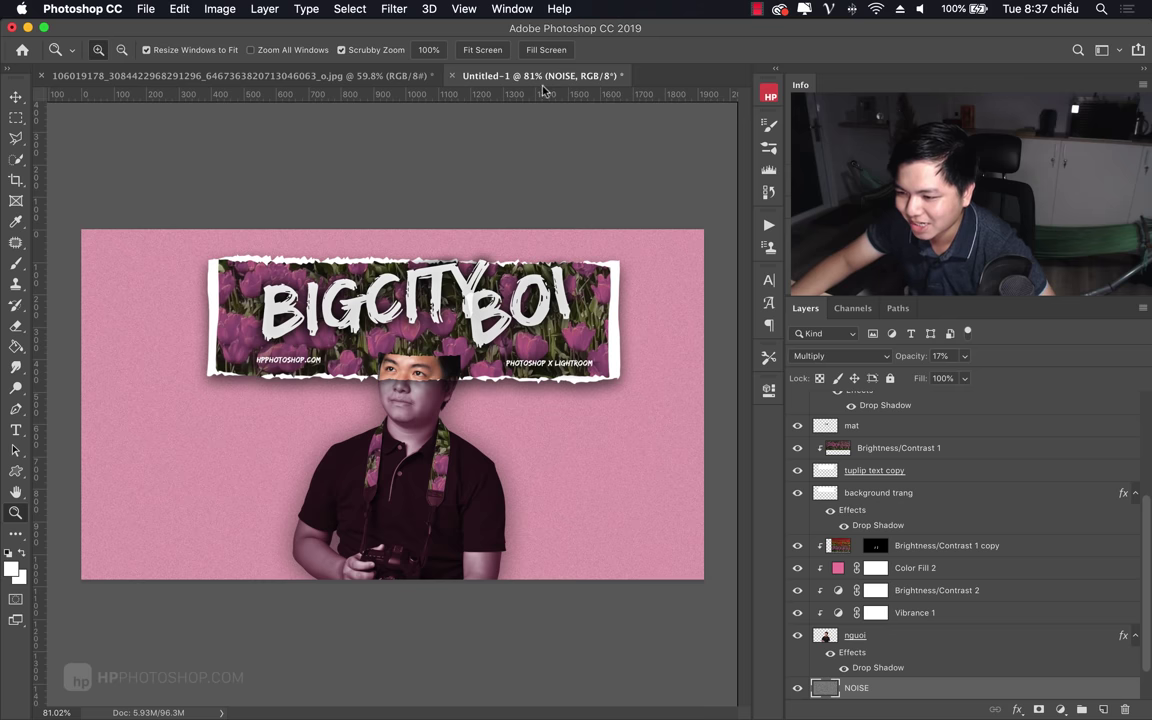
pyautogui.moveTo(913, 361); pyautogui.dragTo(913, 361)
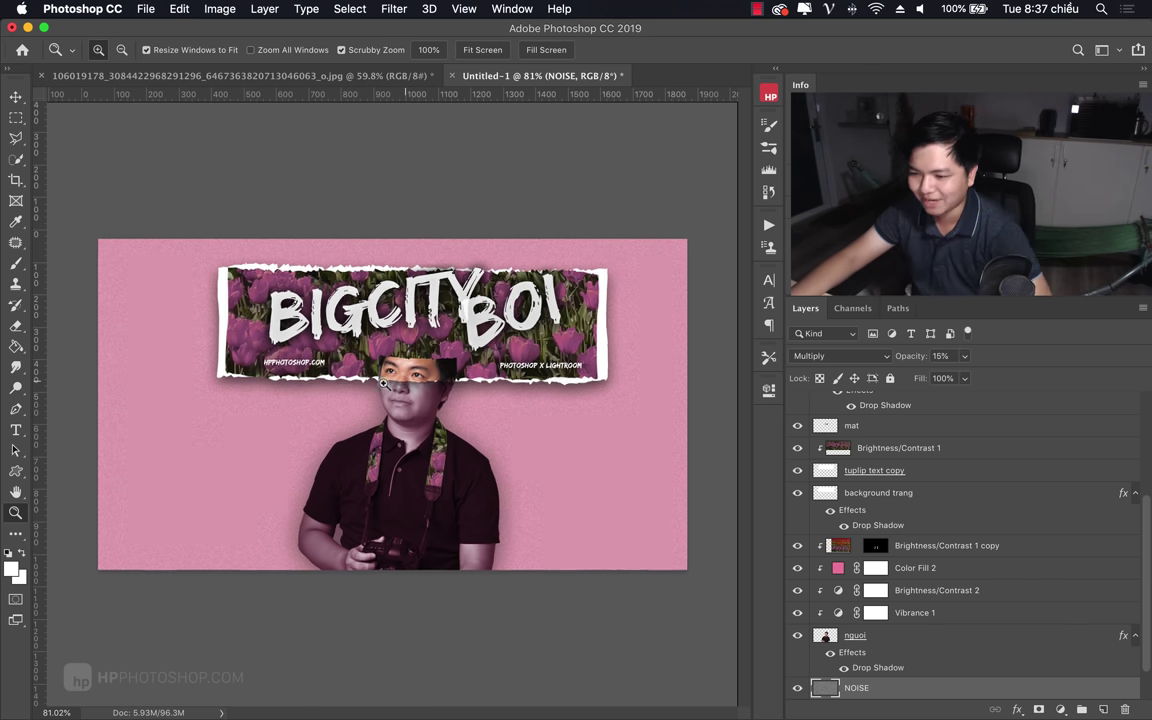
pyautogui.moveTo(383, 383); pyautogui.dragTo(390, 356)
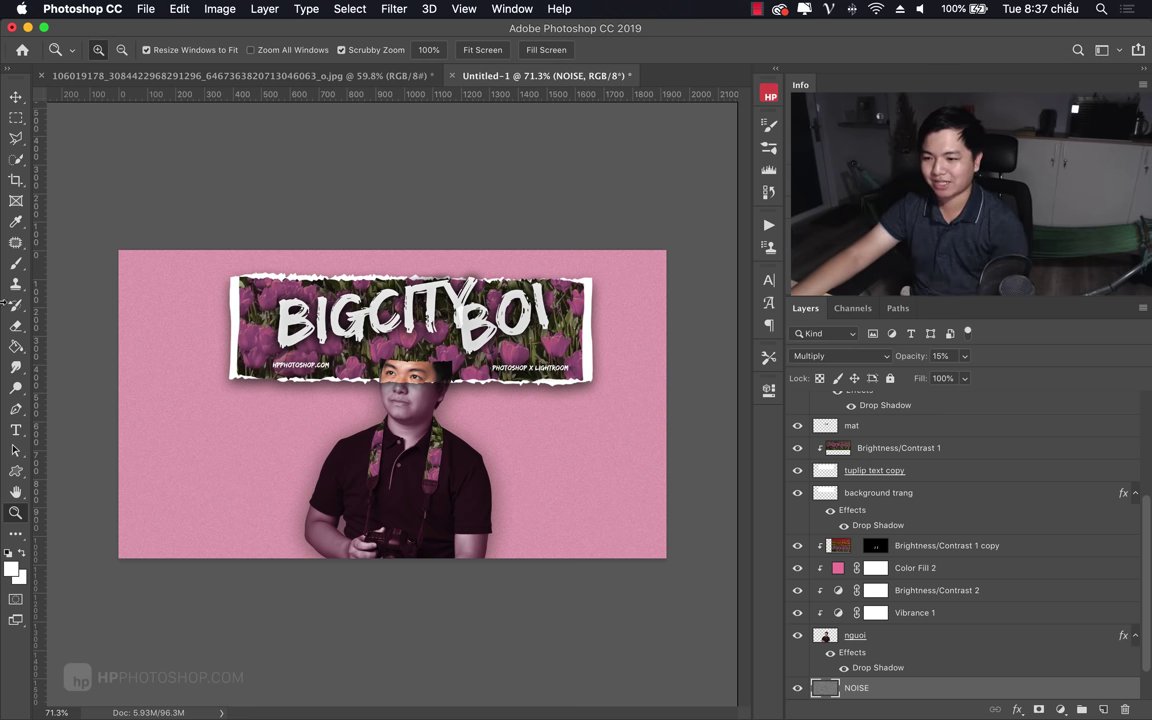
pyautogui.click(16, 118)
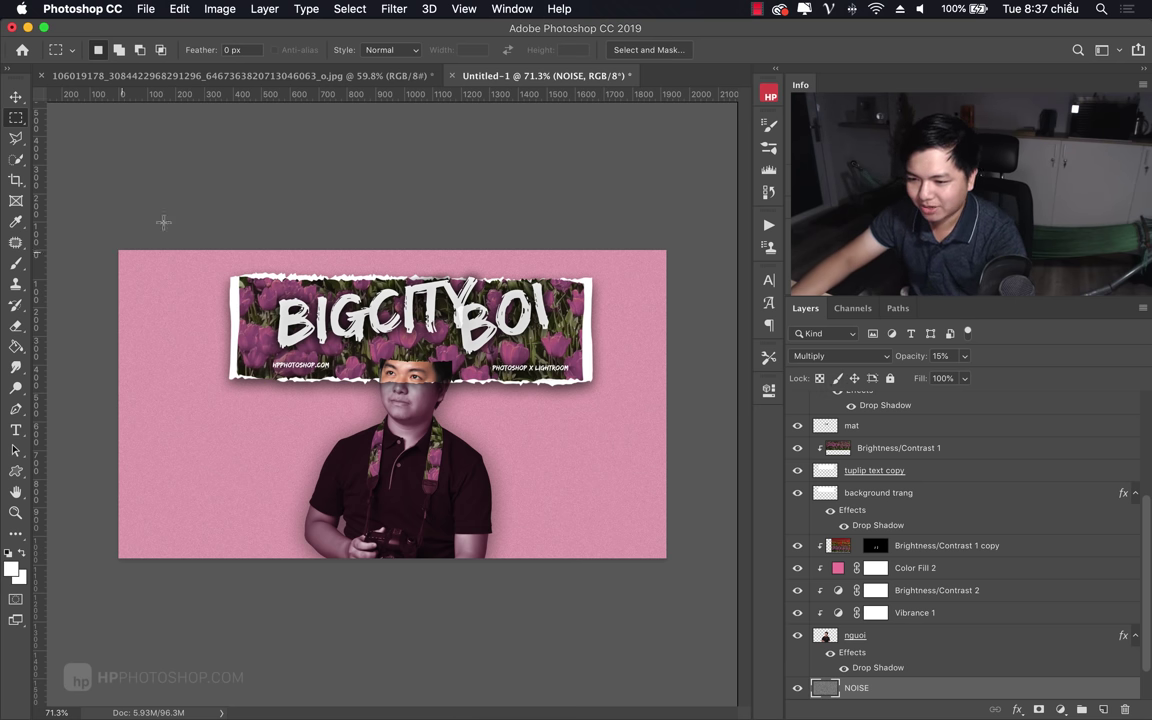
# - Create a guide layout with no columns and 30 px margins on all four sides
pyautogui.click(396, 12)
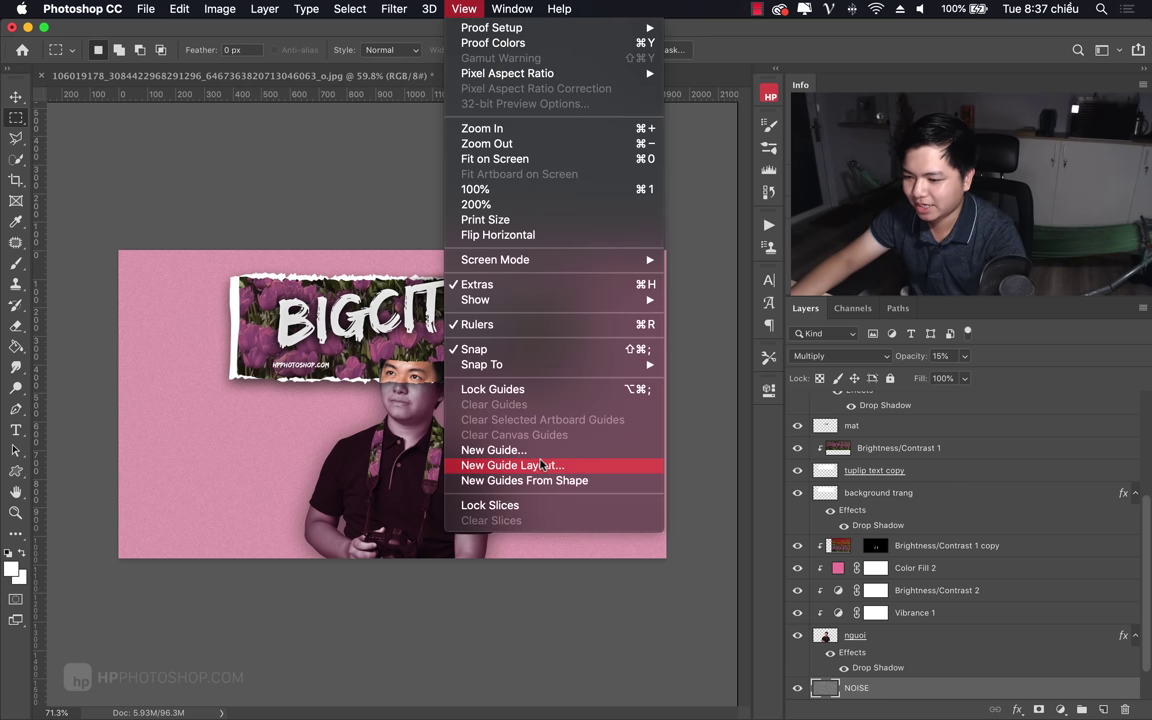
pyautogui.click(512, 465)
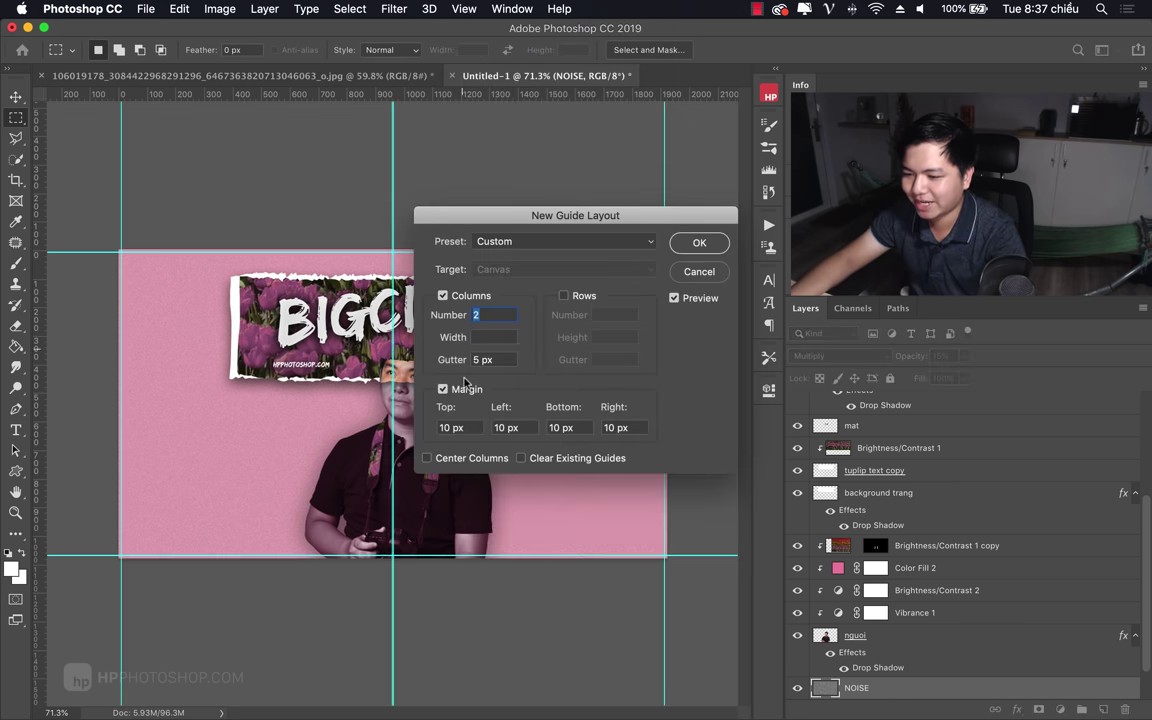
pyautogui.click(443, 296)
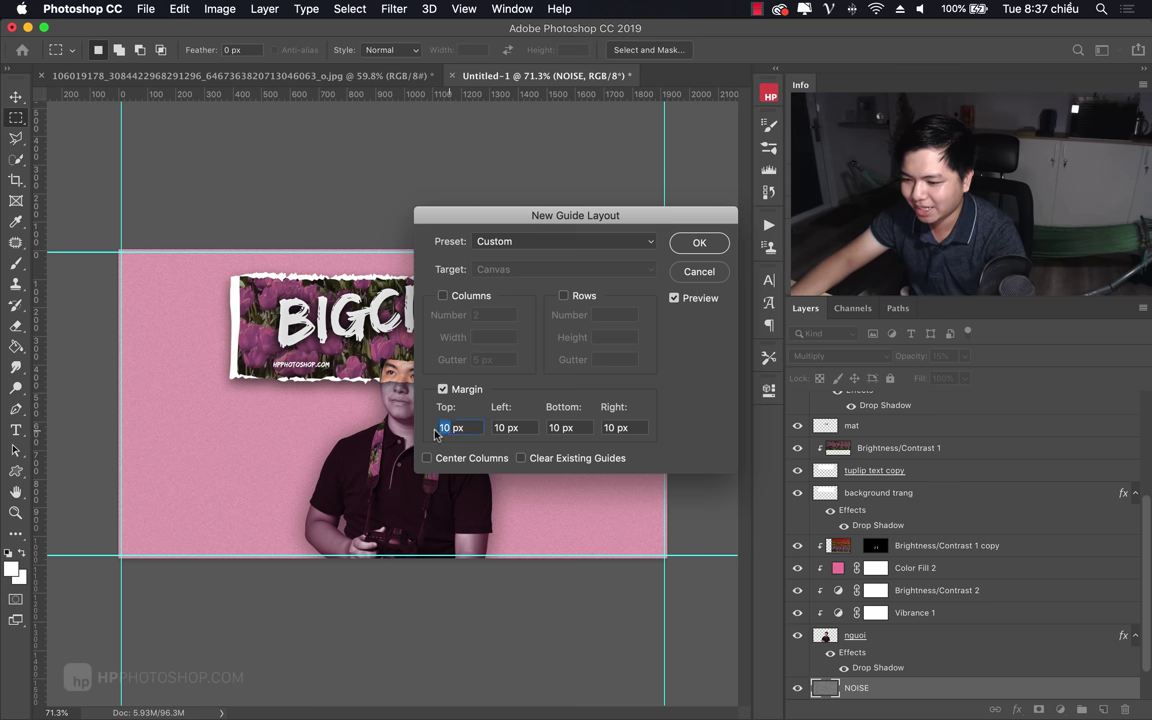
pyautogui.write('30')
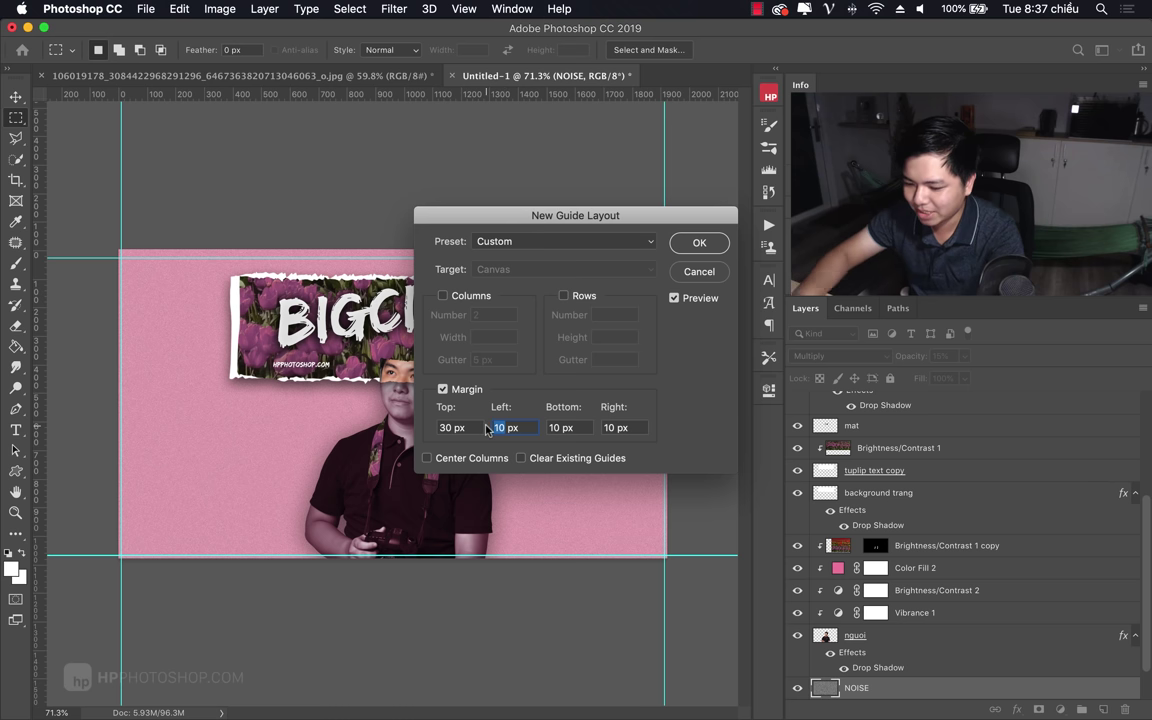
pyautogui.write('30')
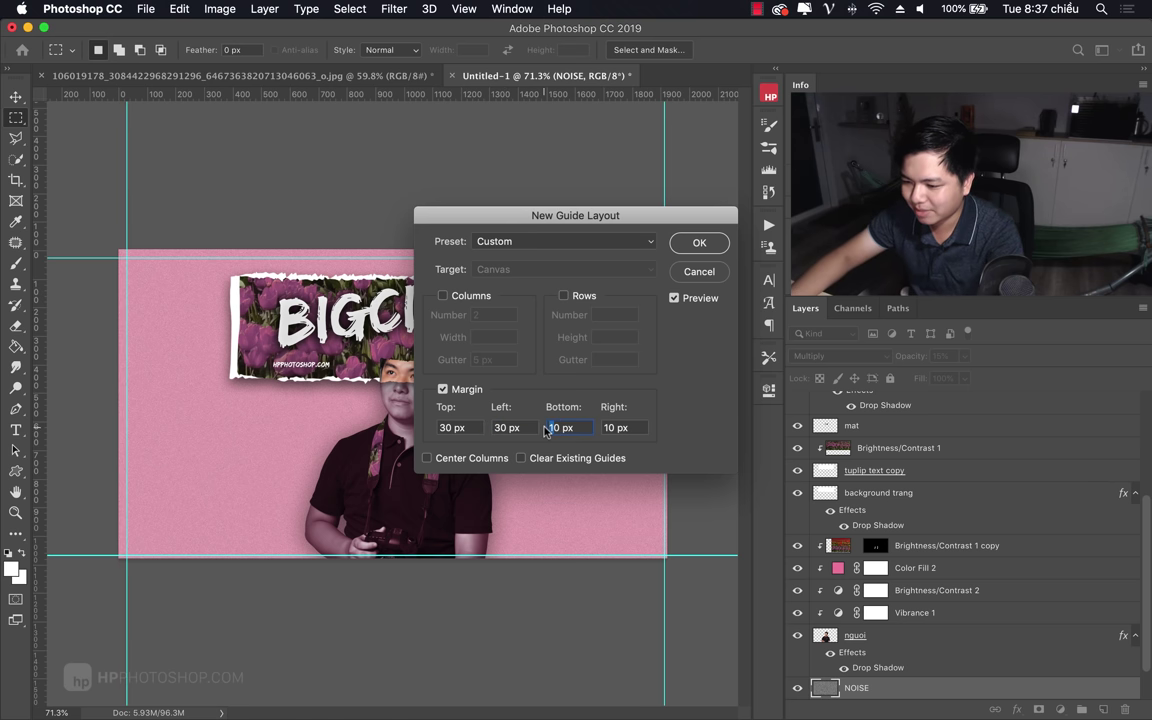
pyautogui.write('30')
pyautogui.write('30')
pyautogui.press('Return')
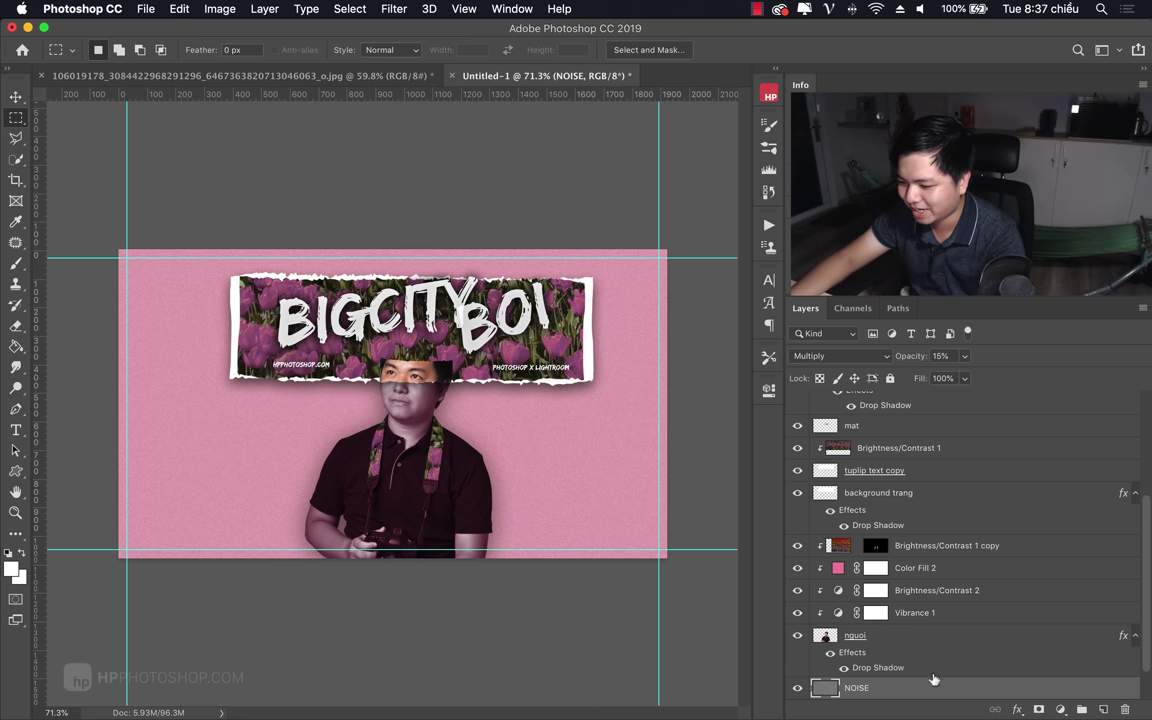
pyautogui.scroll(-2, 920, 670)
pyautogui.click(928, 675)
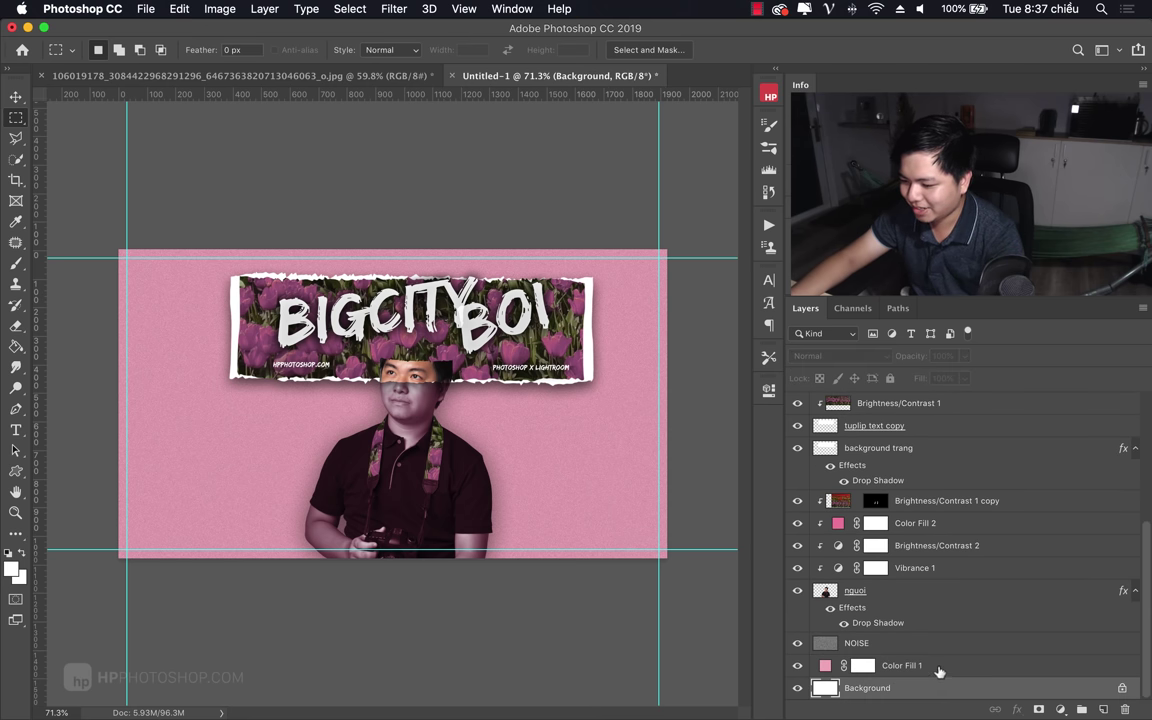
# - Marquee-select the 30 px edge strips along the banner
pyautogui.click(946, 662)
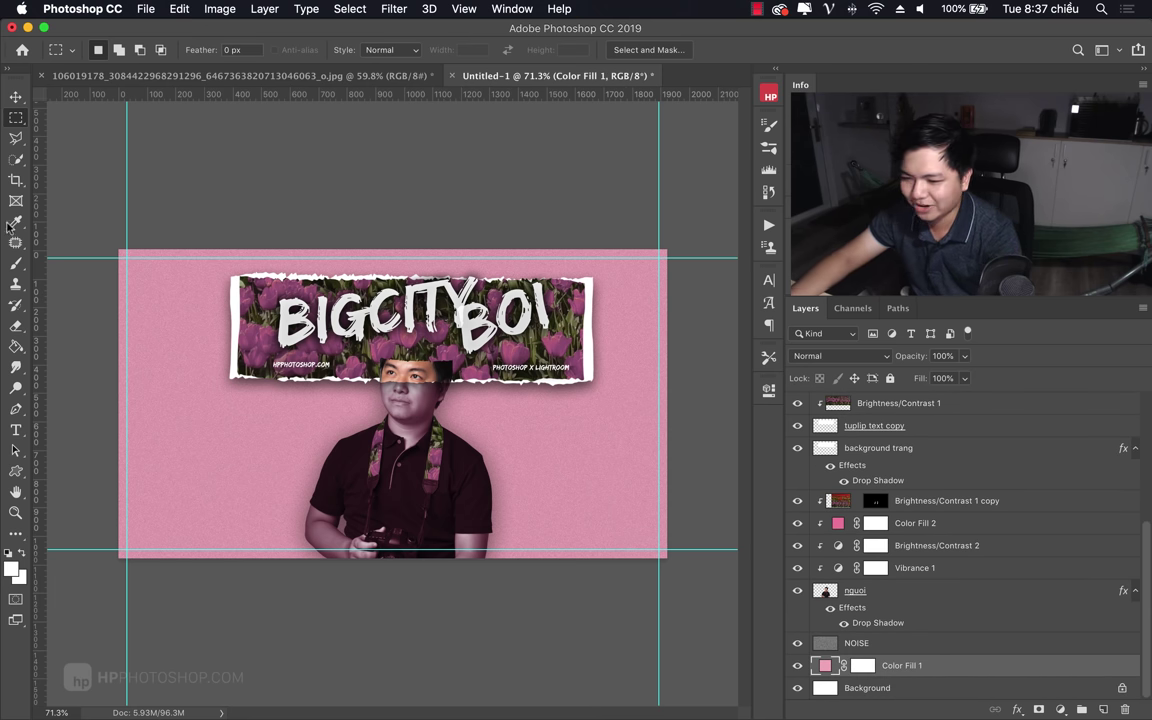
pyautogui.moveTo(115, 245); pyautogui.dragTo(123, 560)
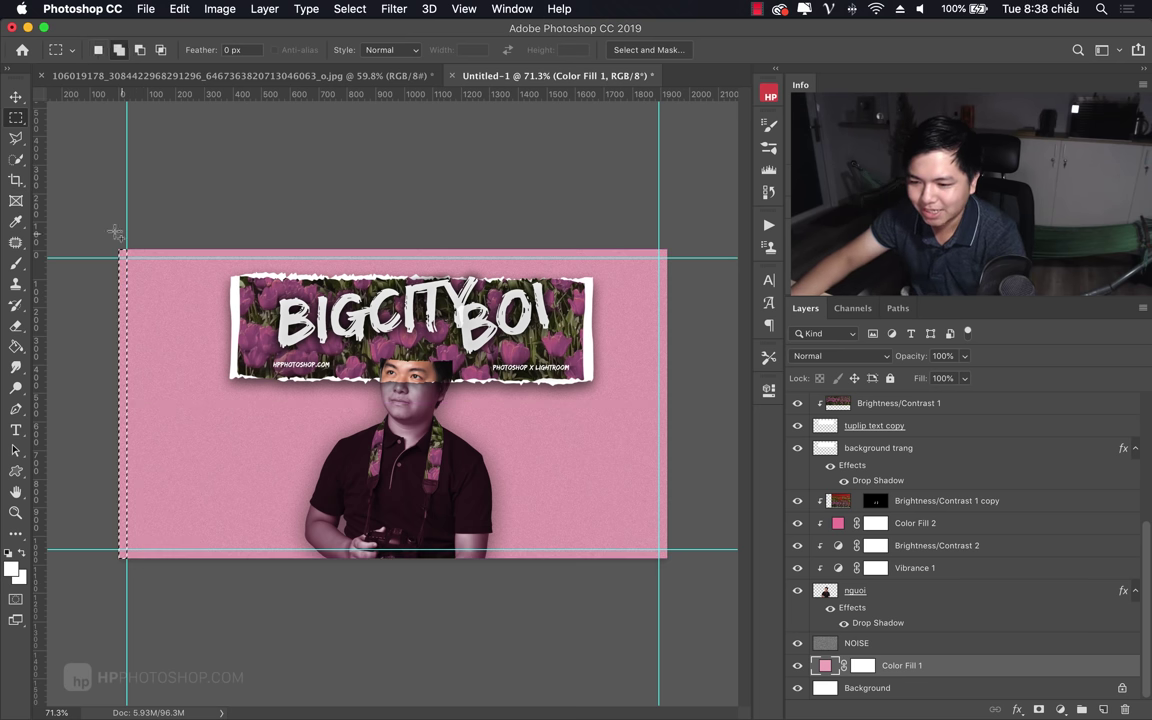
pyautogui.moveTo(118, 250)
pyautogui.mouseDown()
pyautogui.moveTo(673, 258)
pyautogui.moveTo(661, 557)
pyautogui.moveTo(95, 590)
pyautogui.mouseUp()
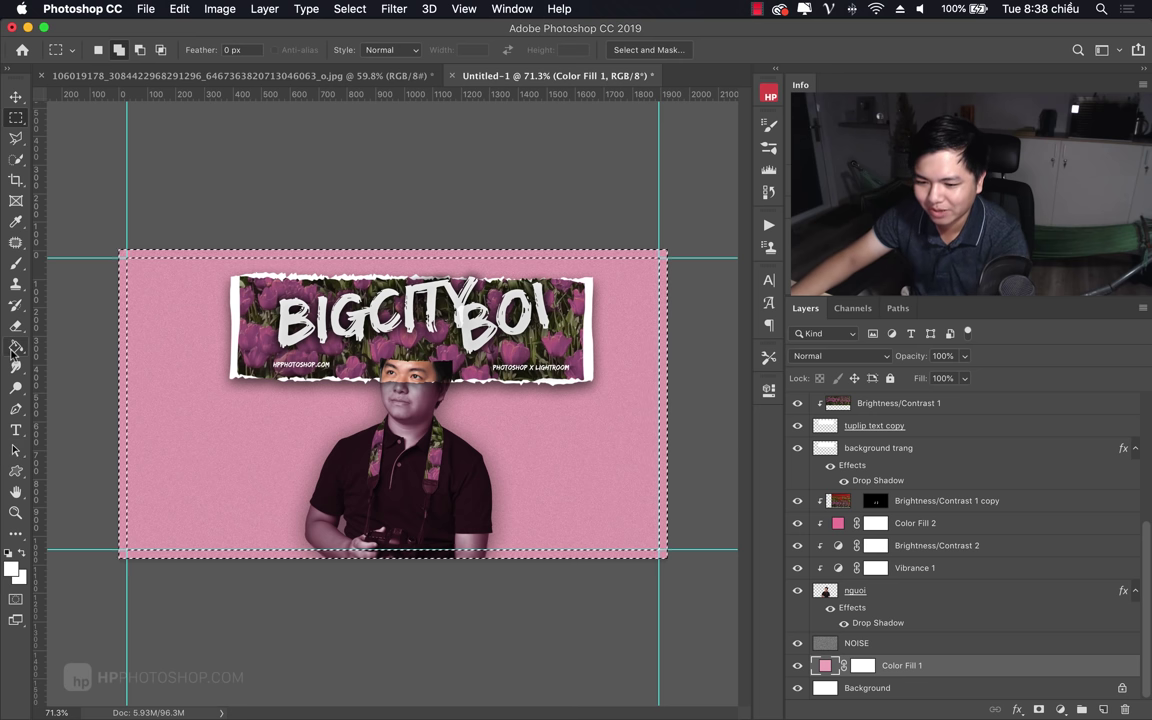
pyautogui.click(15, 347)
pyautogui.rightClick(17, 347)
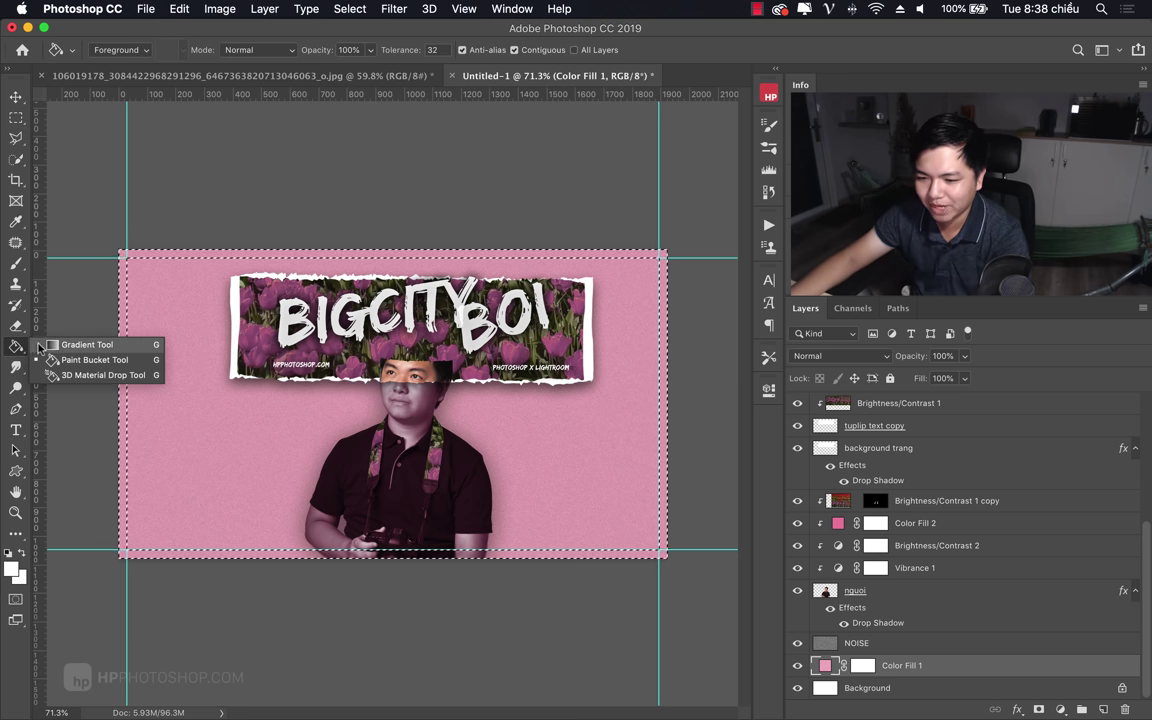
pyautogui.click(73, 360)
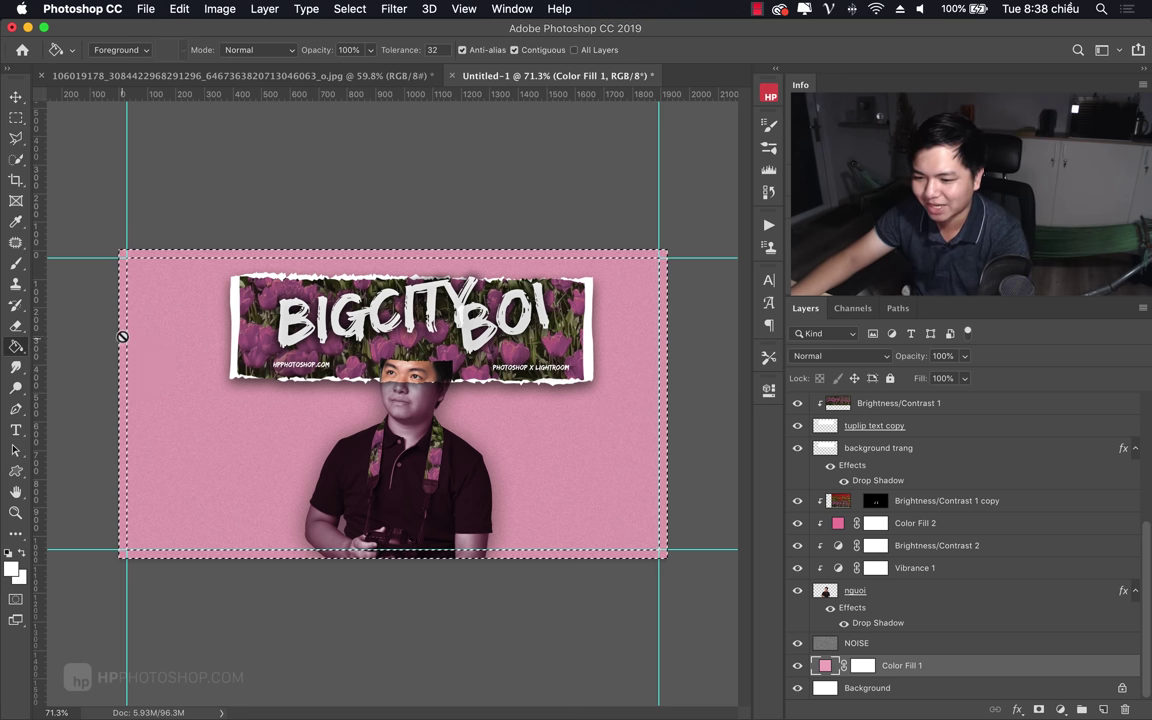
# - Add a new layer above Color Fill 1 named 'vien trang'
pyautogui.click(910, 688)
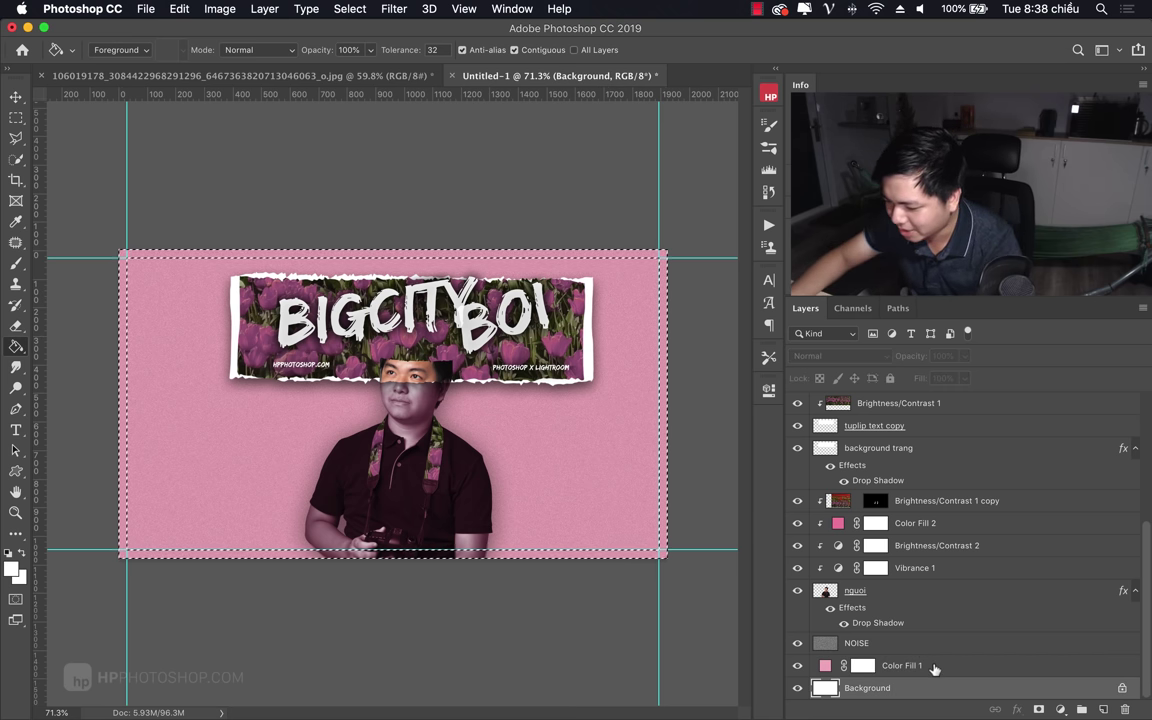
pyautogui.click(933, 666)
pyautogui.press('super+shift+n')
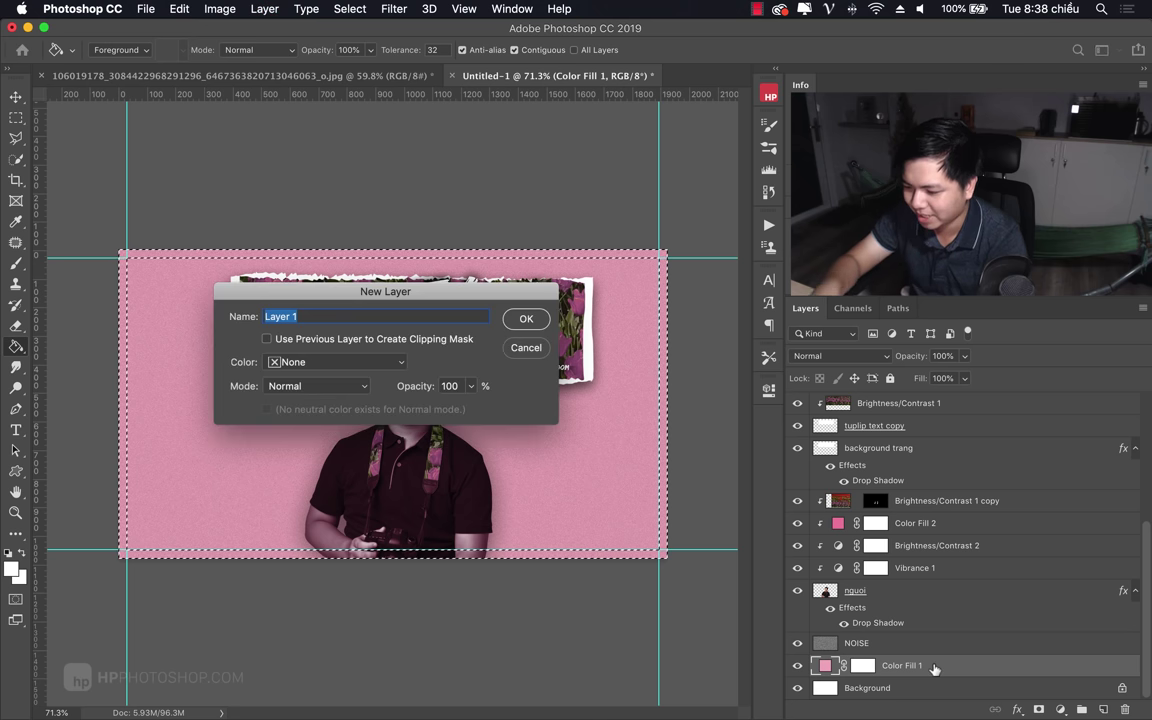
pyautogui.press('Return')
pyautogui.scroll(-1, 890, 685)
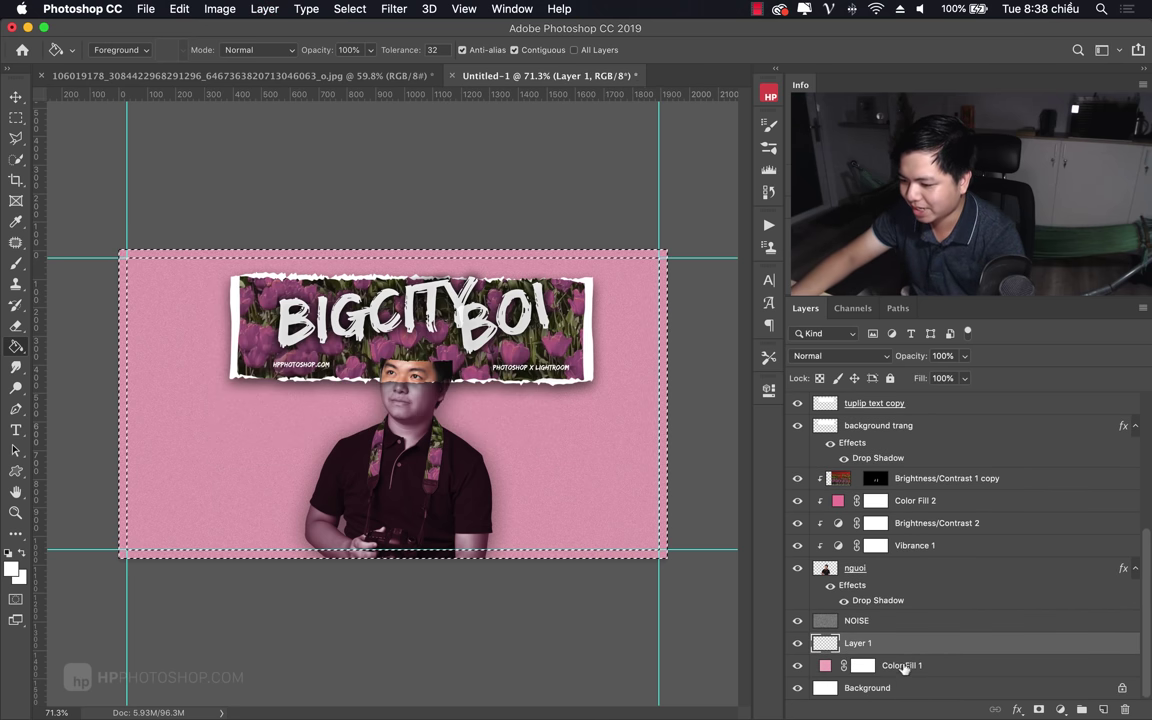
pyautogui.doubleClick(859, 643)
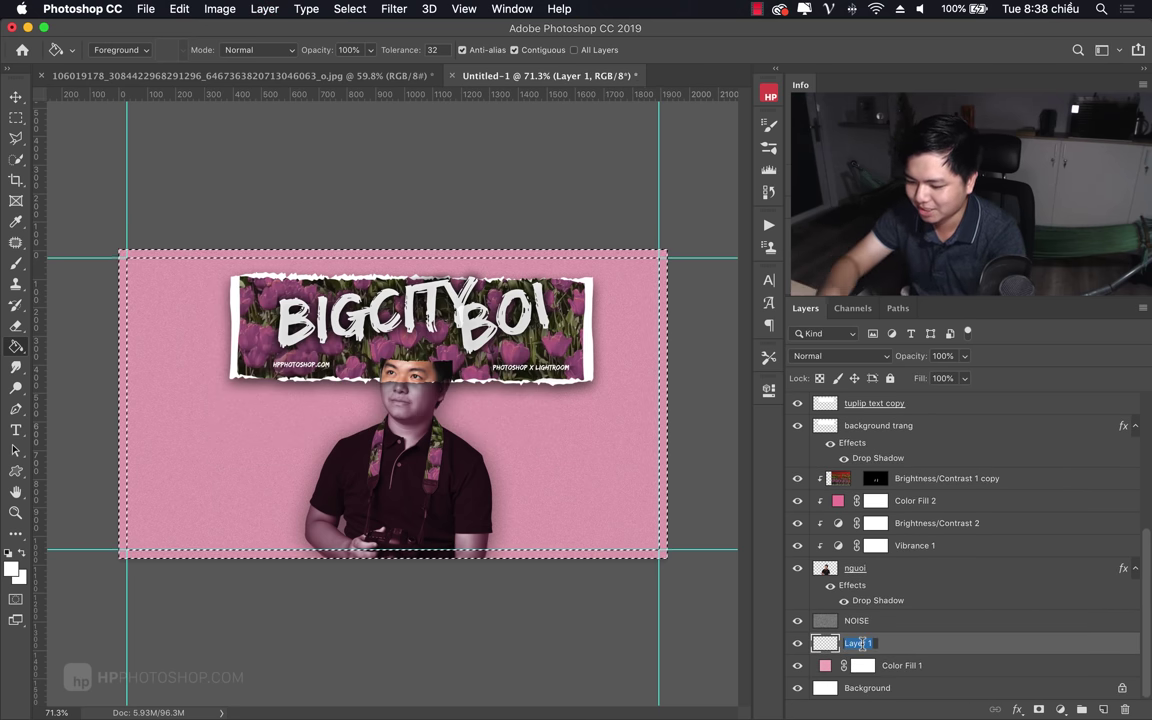
pyautogui.write('g')
pyautogui.press('Return')
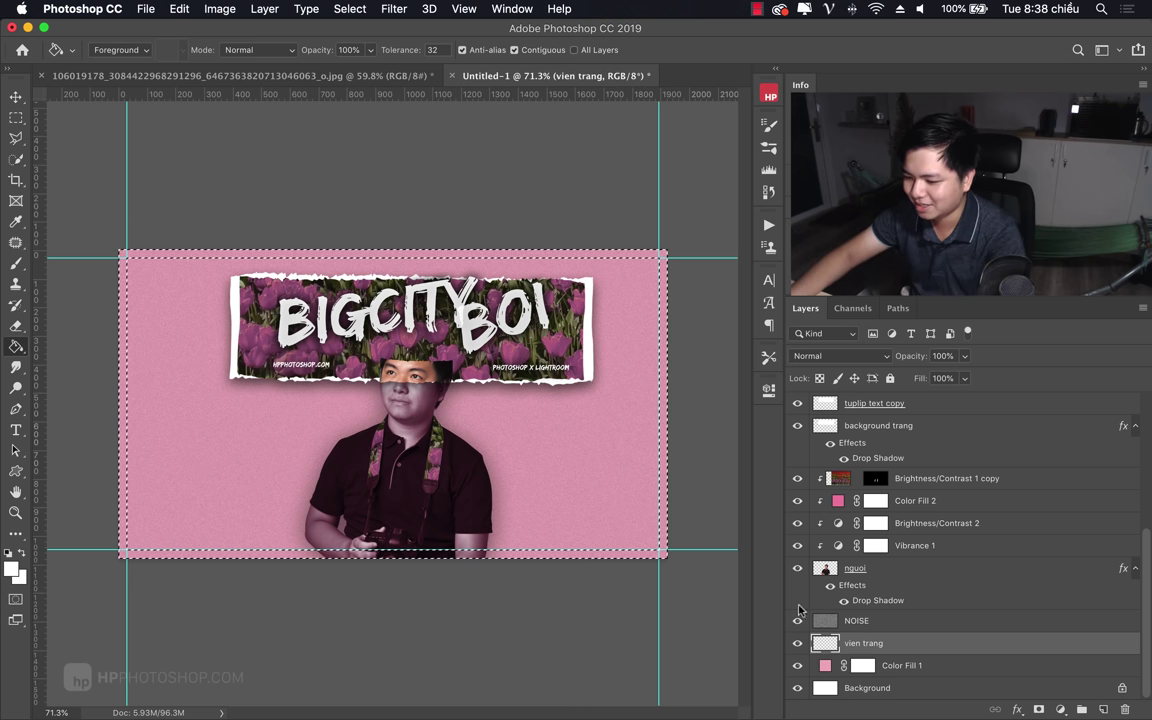
# - Fill the selected border strips with white, deselect, and hide the guides
pyautogui.click(601, 555)
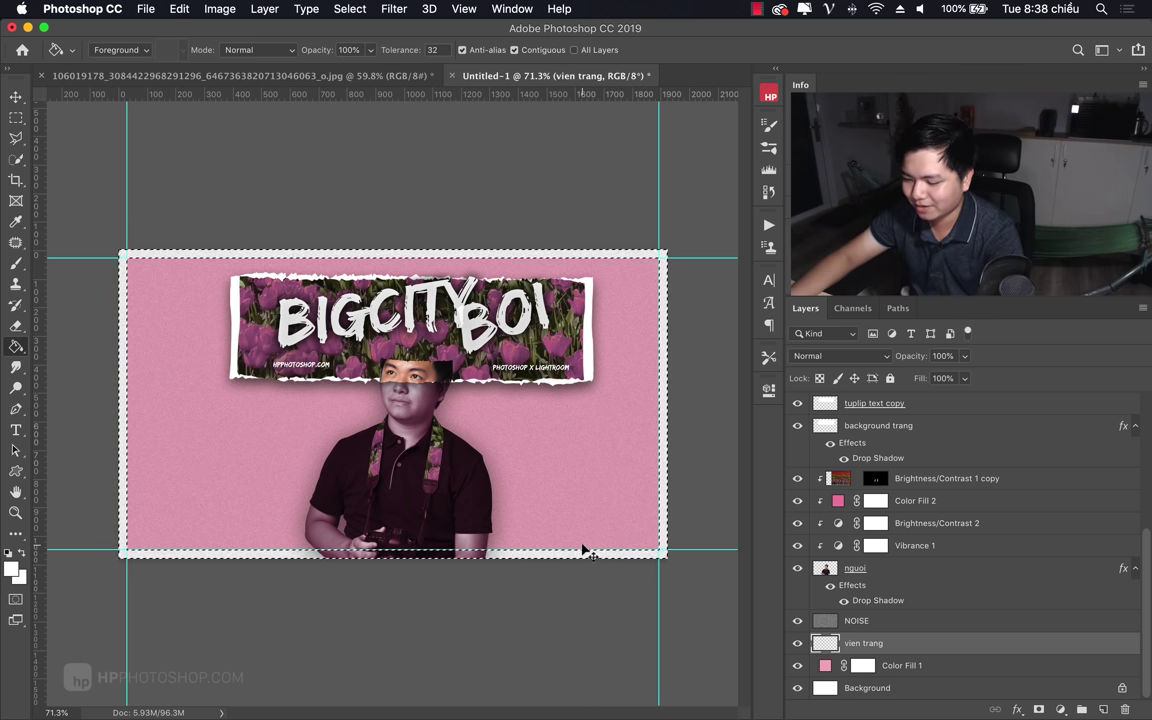
pyautogui.hotkey('ctrl', 'd')
pyautogui.hotkey('ctrl', ';')
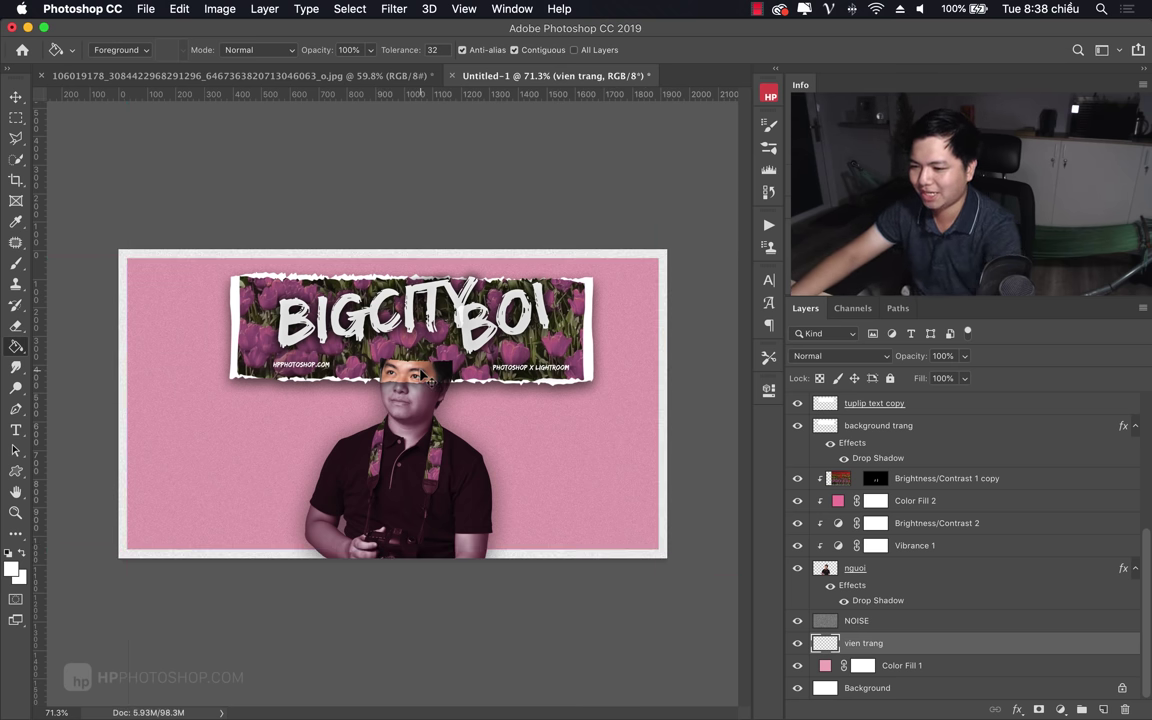
pyautogui.hotkey('ctrl', ';')
pyautogui.hotkey('ctrl', ';')
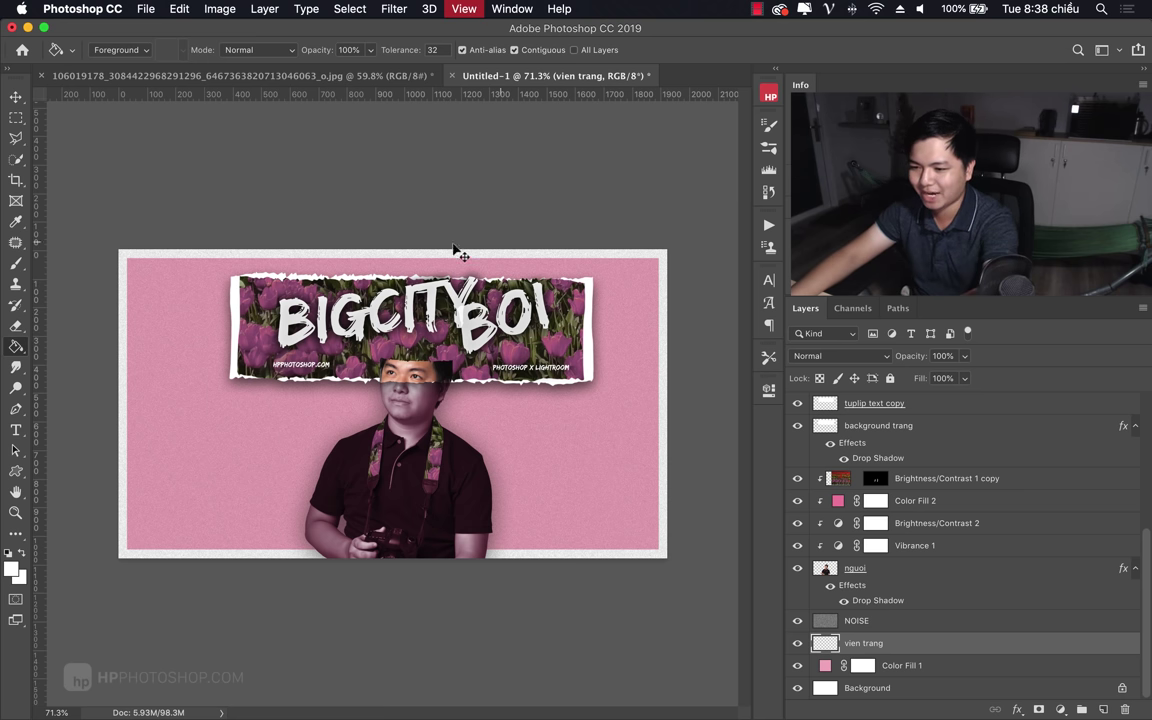
pyautogui.press('z')
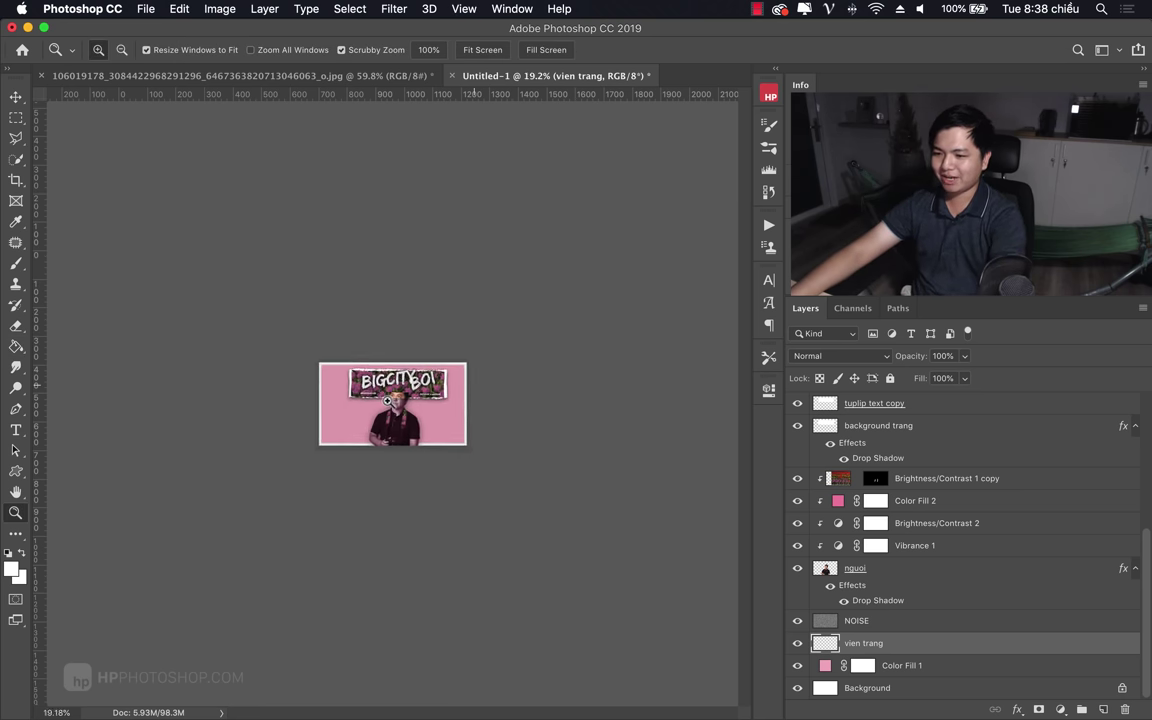
pyautogui.moveTo(470, 400)
pyautogui.mouseDown()
pyautogui.moveTo(450, 400)
pyautogui.moveTo(466, 401)
pyautogui.mouseUp()
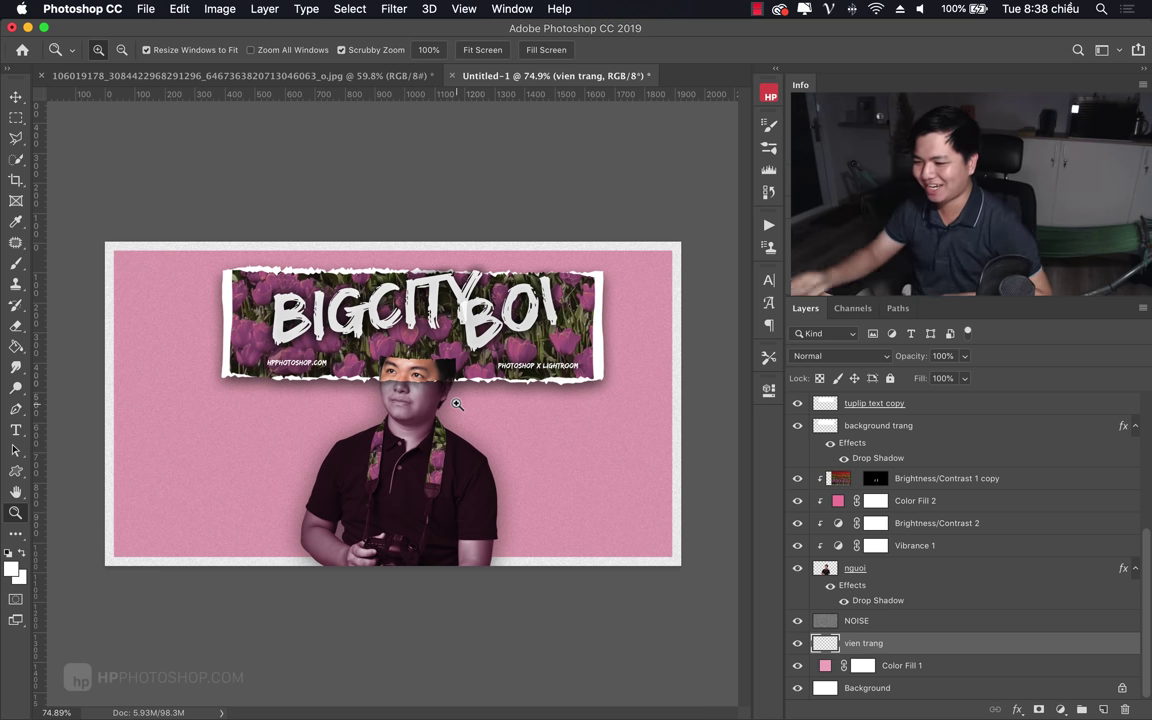
pyautogui.scroll(5, 1023, 586)
pyautogui.scroll(-5, 1023, 586)
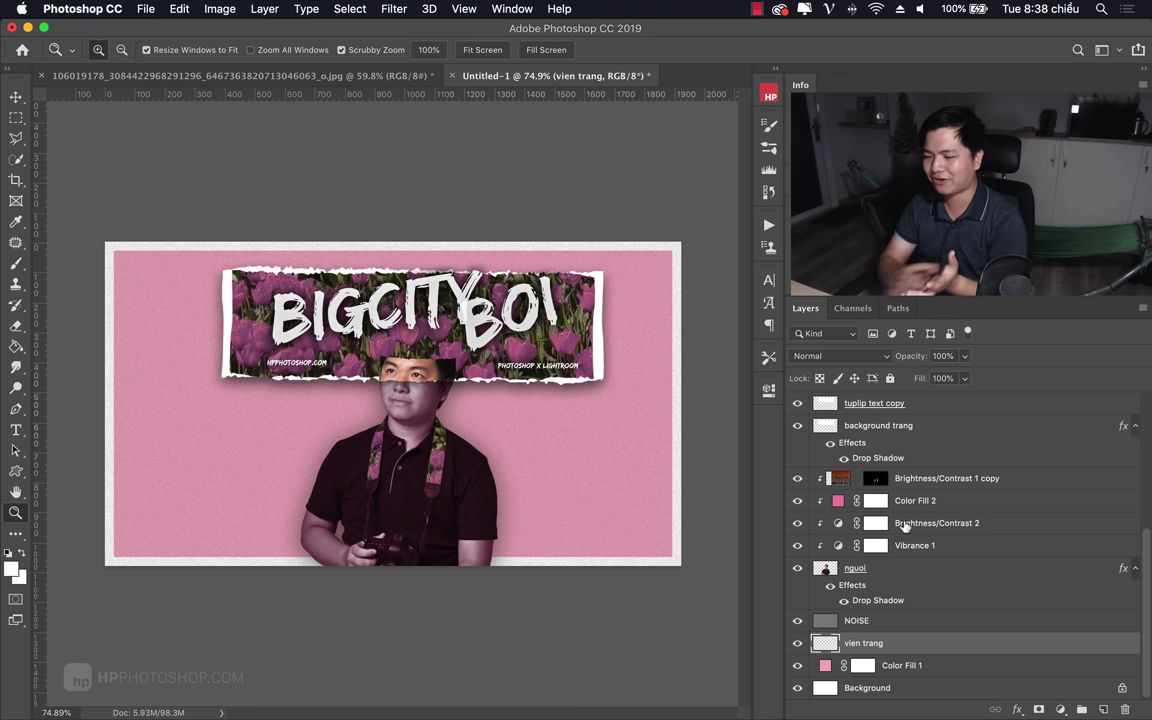
pyautogui.scroll(4, 910, 535)
pyautogui.scroll(1, 918, 546)
pyautogui.scroll(-5, 918, 546)
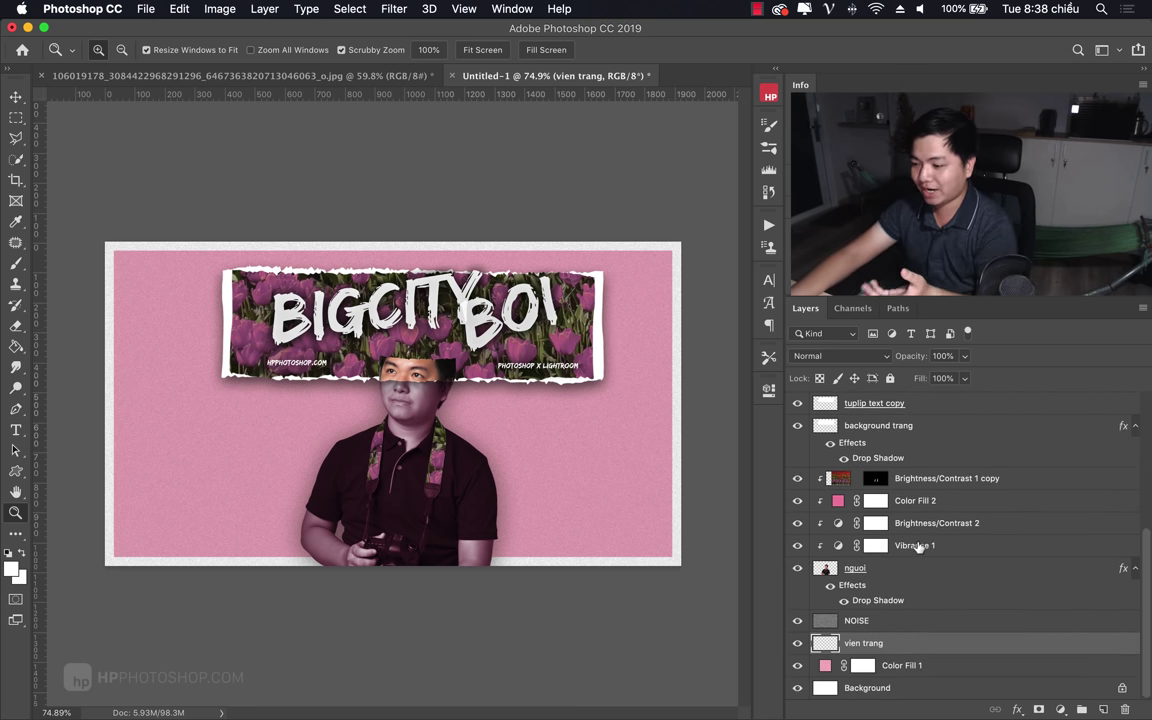